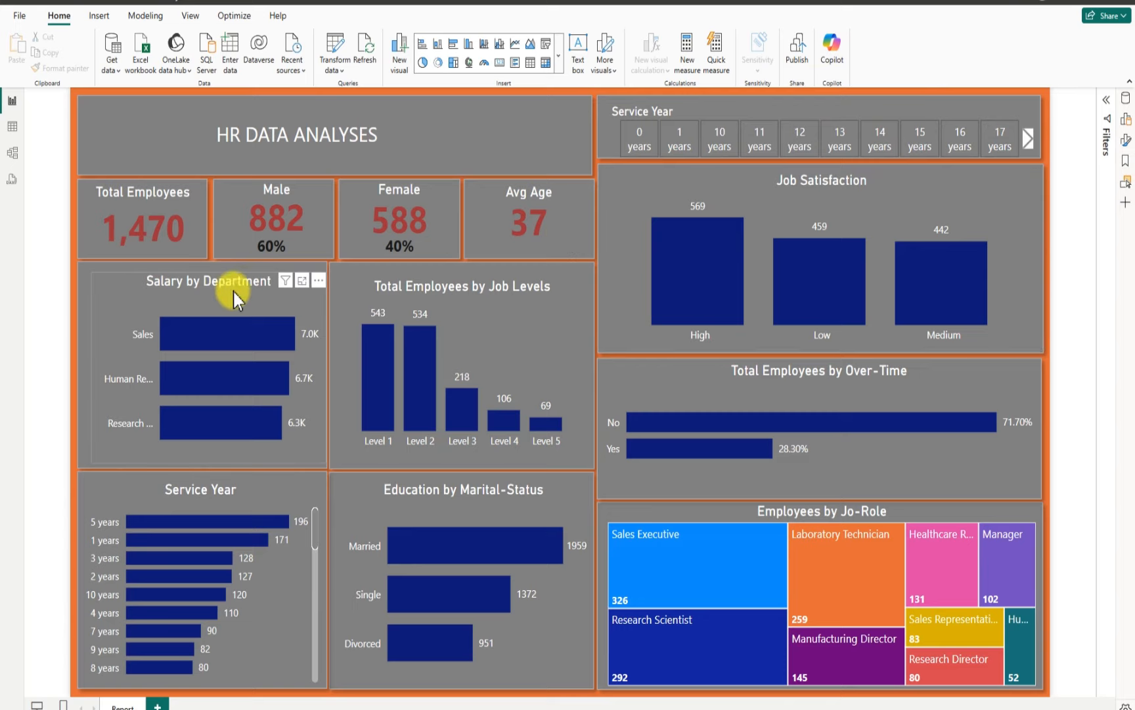
# Filter the HR dashboard by 1 years of service and by 10 years of service to compare its figures
pyautogui.click(676, 138)
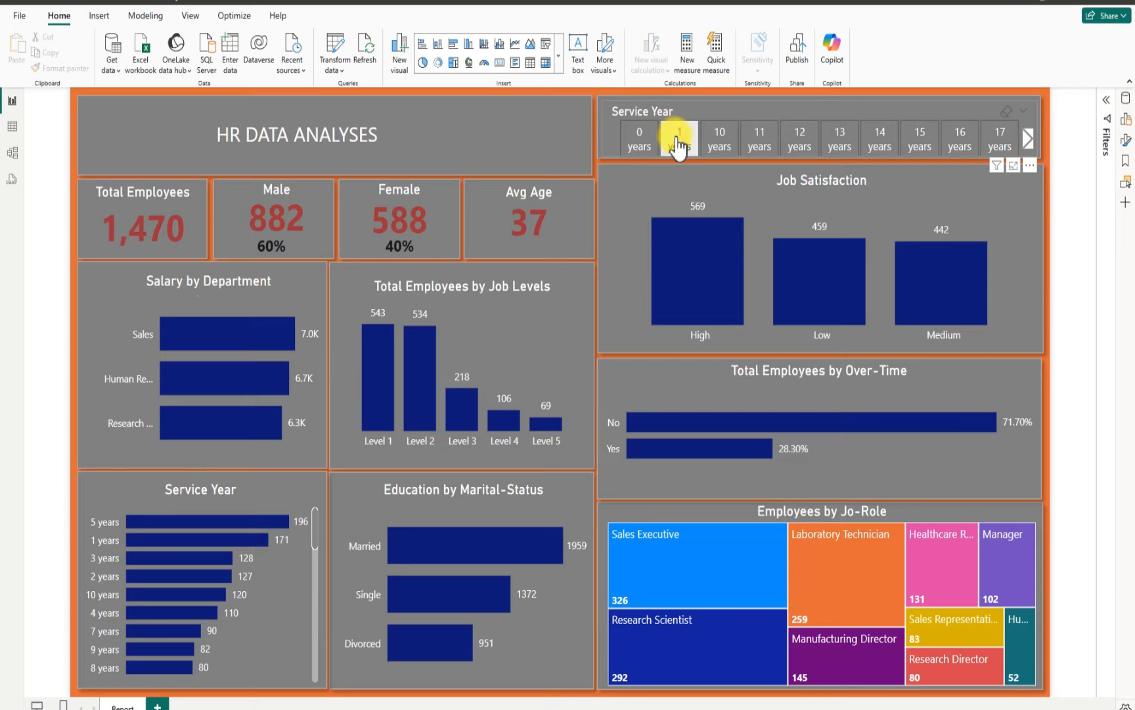
pyautogui.click(676, 138)
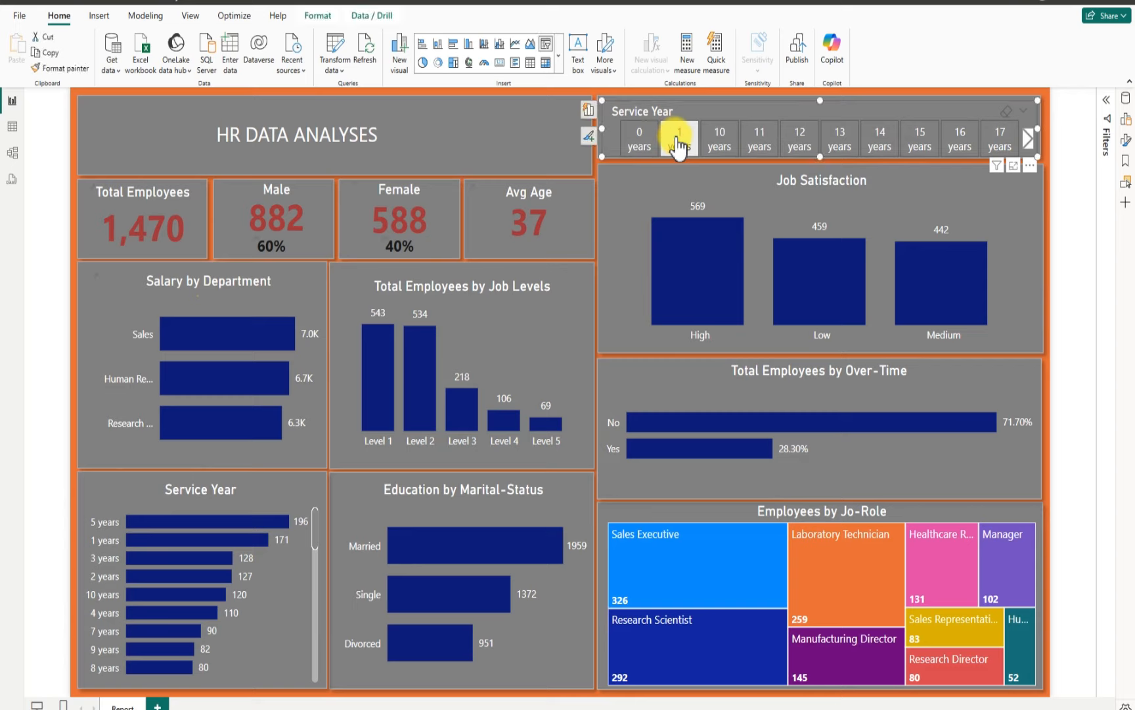
pyautogui.click(676, 139)
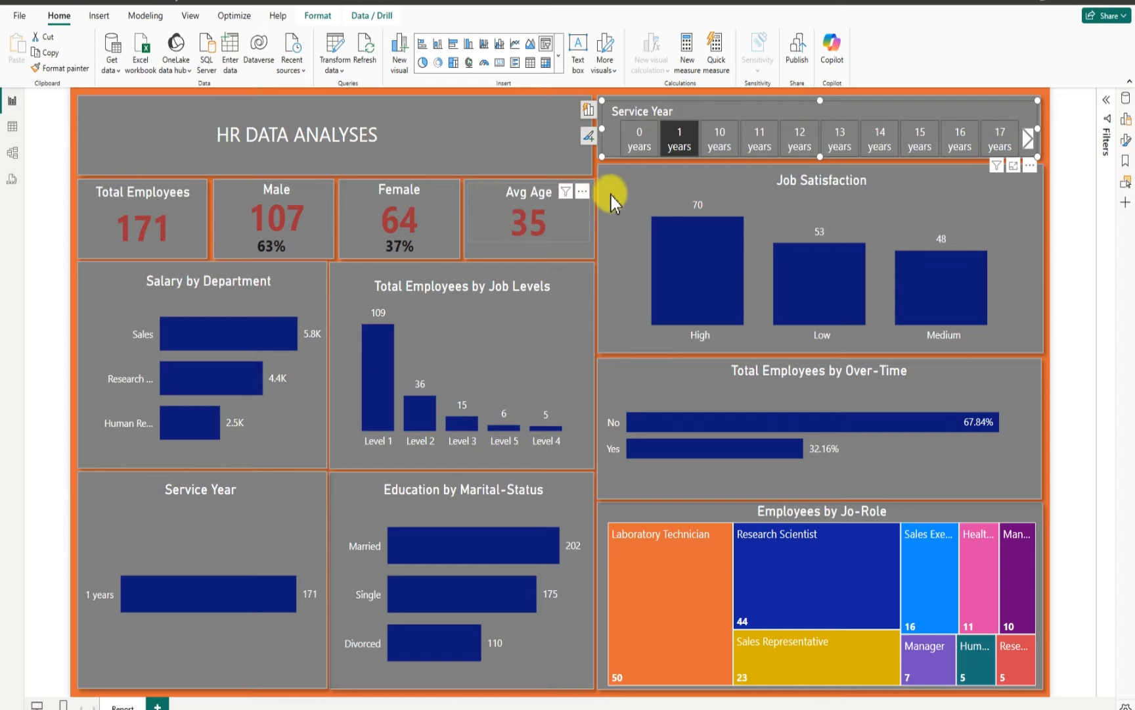
pyautogui.click(722, 147)
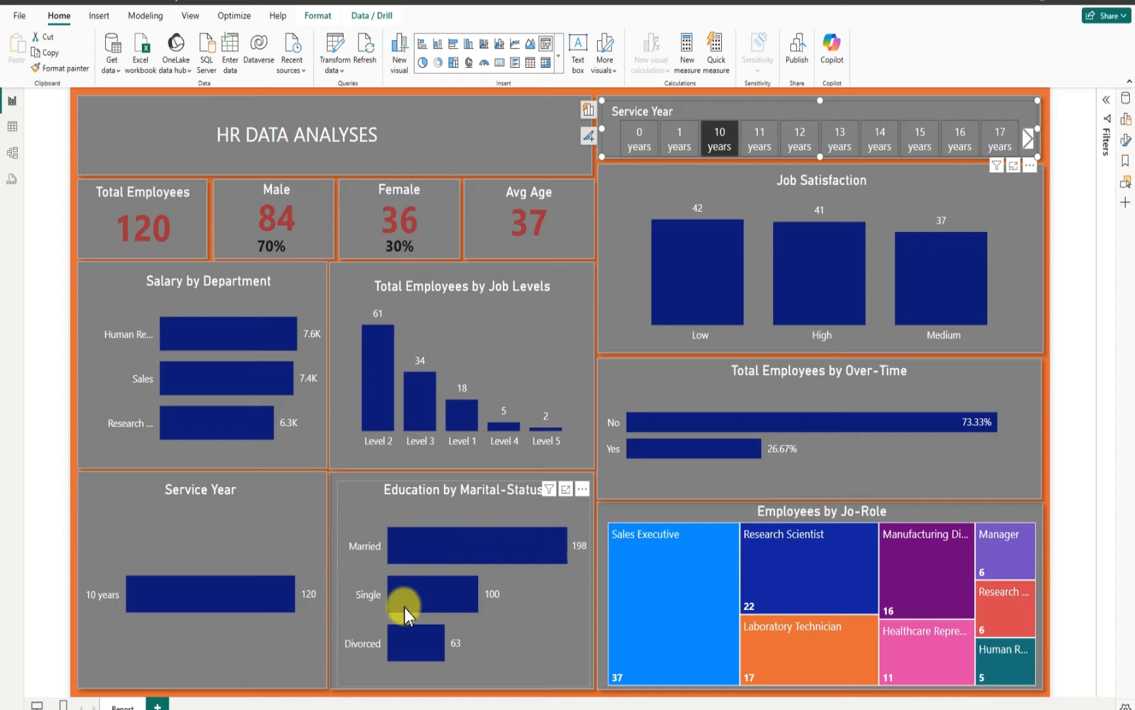
pyautogui.moveTo(434, 655)
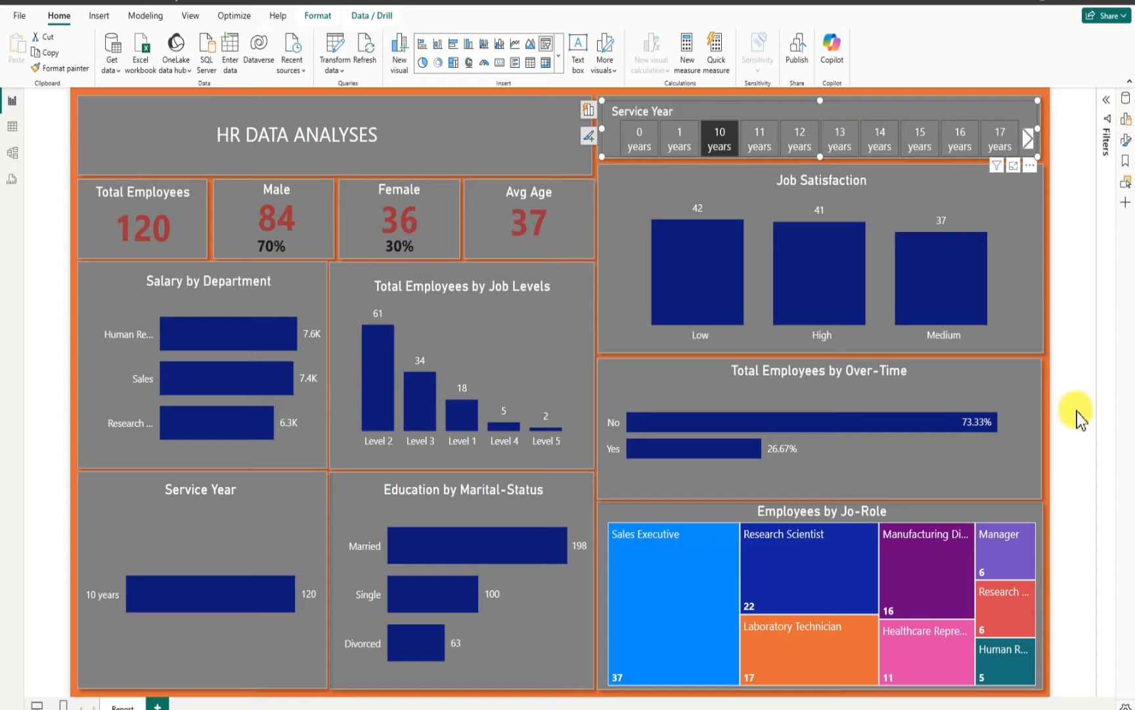
pyautogui.click(1067, 283)
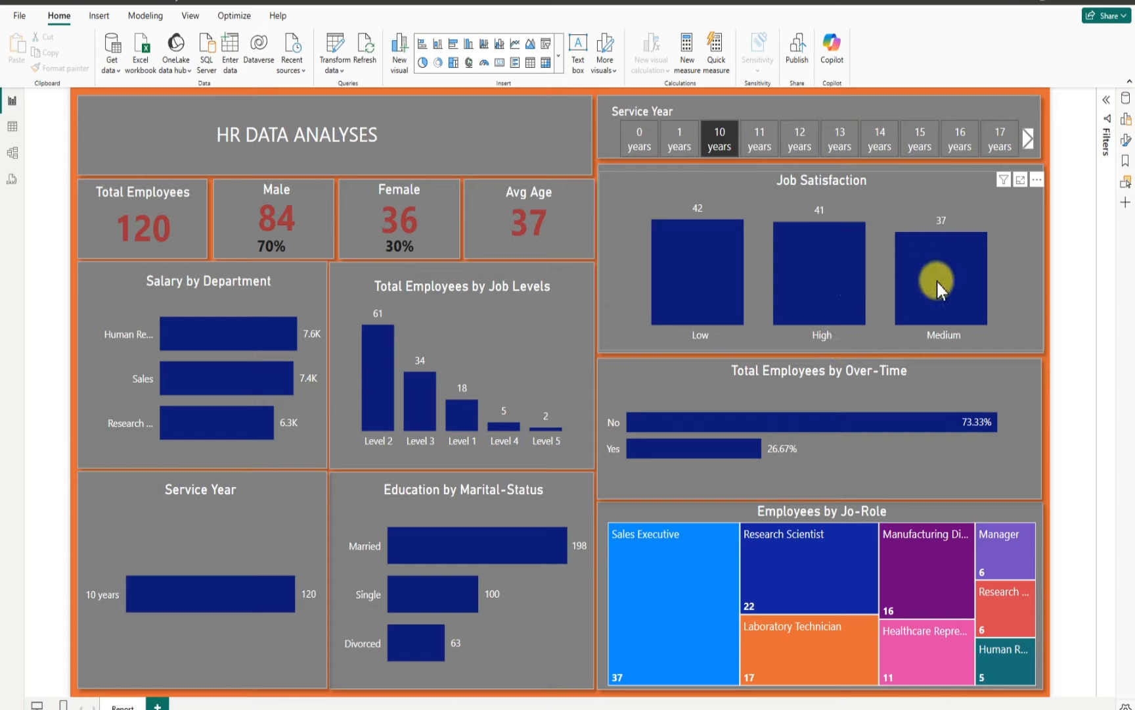
# Clear the 10 years selection from the Service Year slicer to show all employees again
pyautogui.click(721, 148)
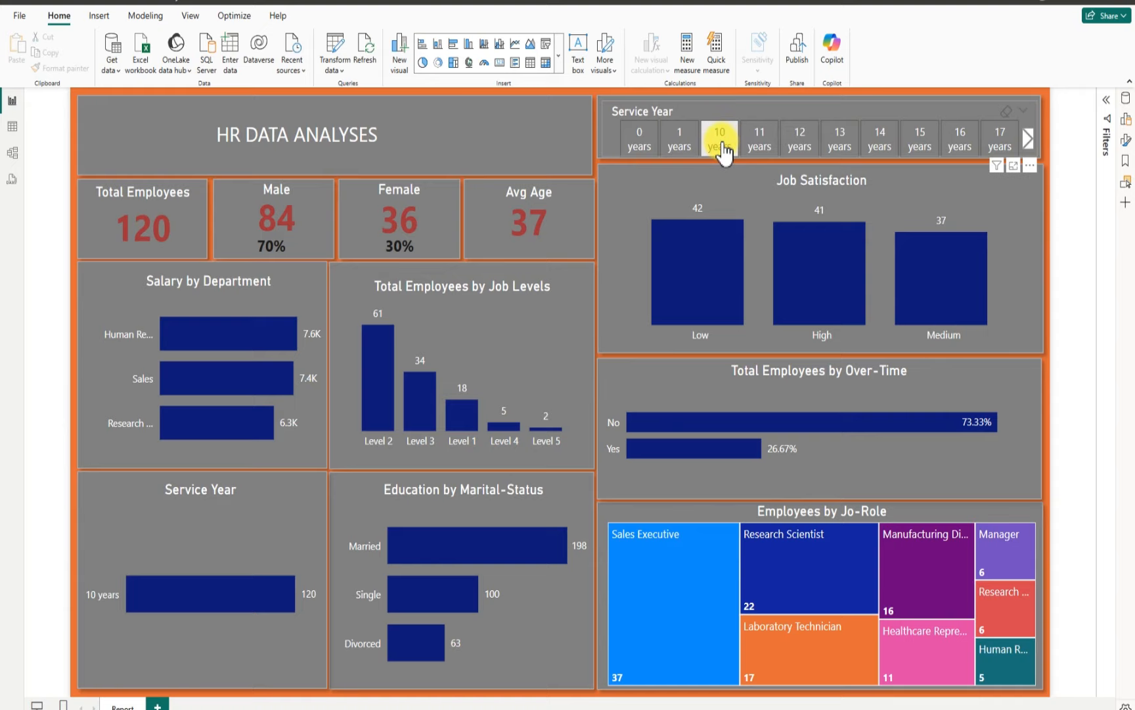
pyautogui.click(721, 148)
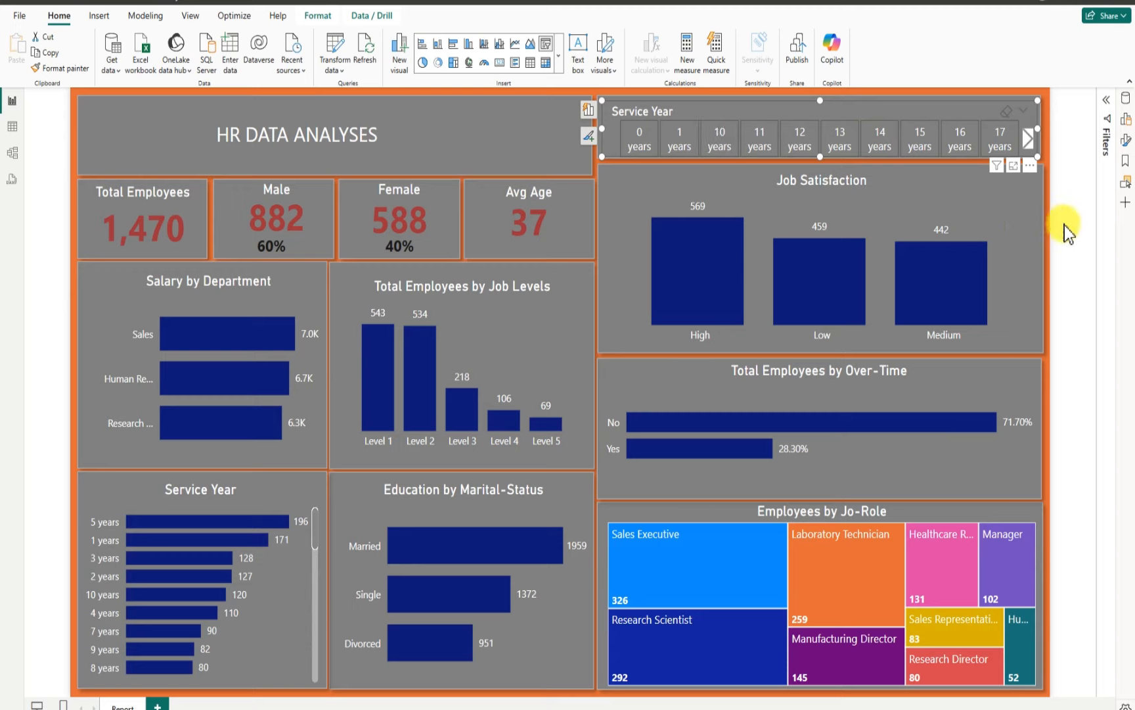
pyautogui.click(1075, 227)
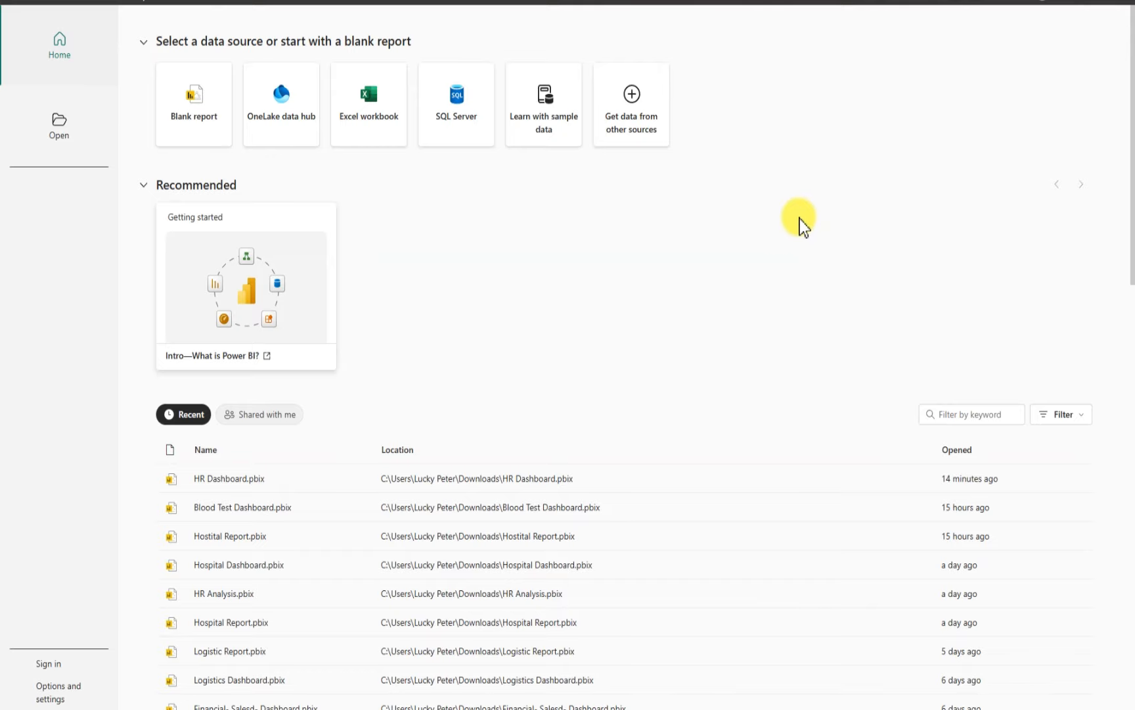
# Create a blank report and start importing data from a Text/CSV source
pyautogui.click(199, 130)
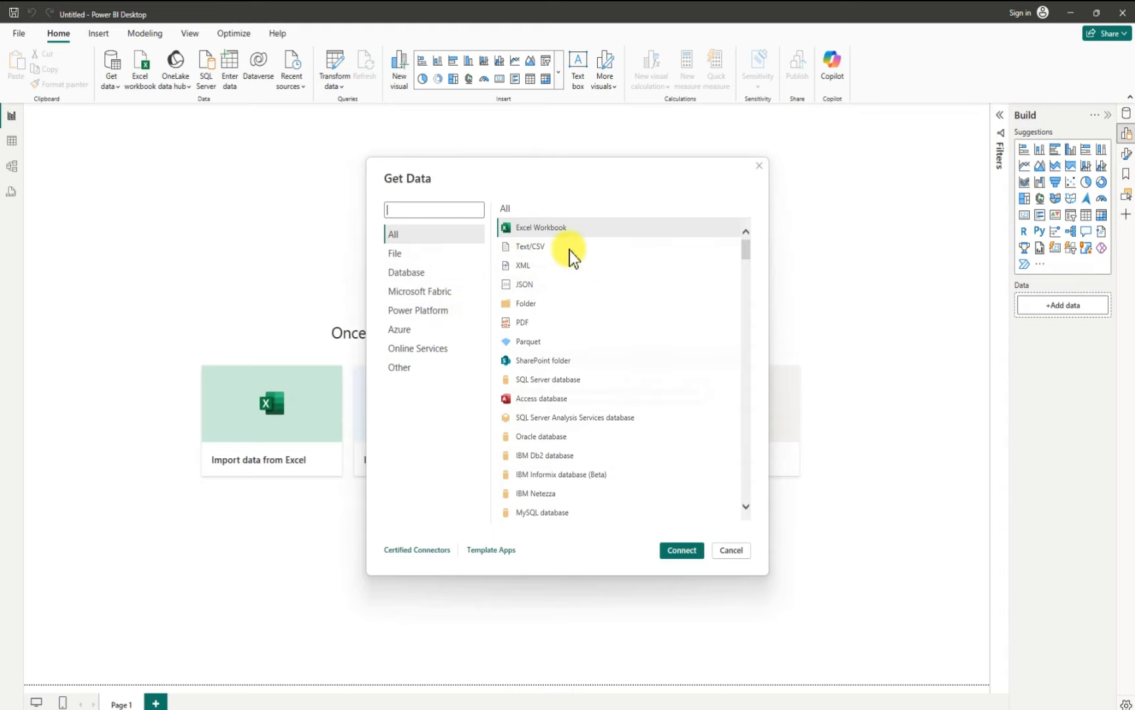
pyautogui.click(527, 249)
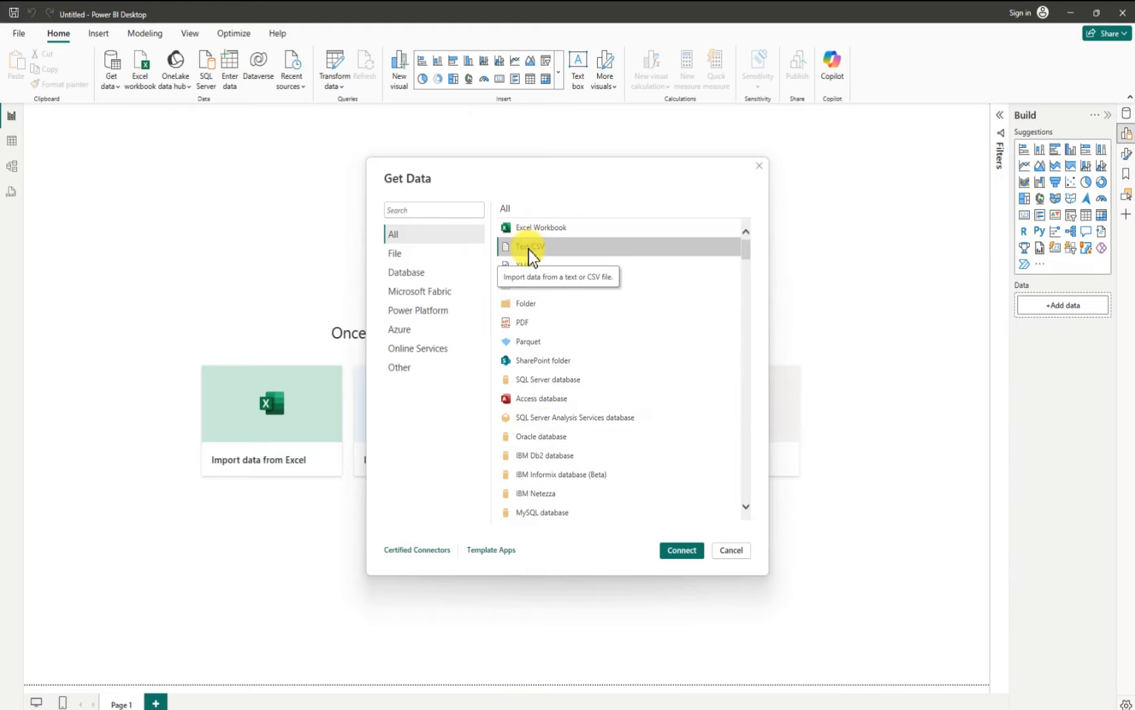
pyautogui.click(680, 551)
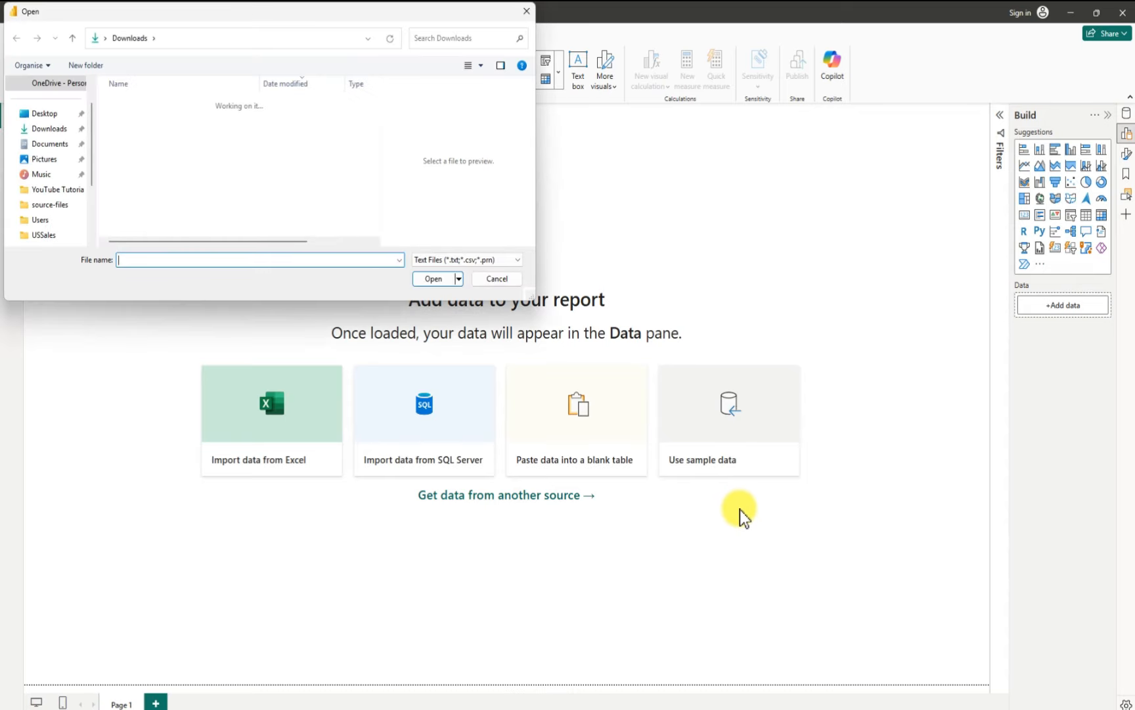
# Open the HR Analytics Data file from the Clustered HR Data folder inside my practice-pbi in Downloads
pyautogui.click(50, 129)
pyautogui.scroll(-1, 215, 165)
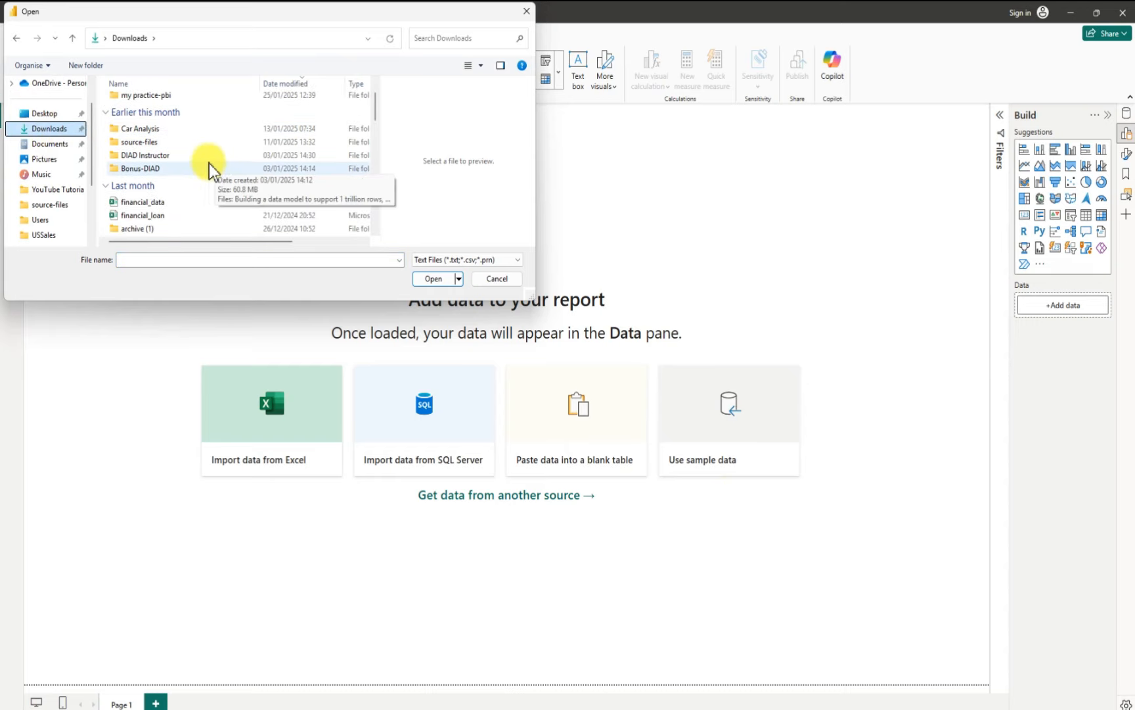
pyautogui.click(166, 97)
pyautogui.doubleClick(164, 96)
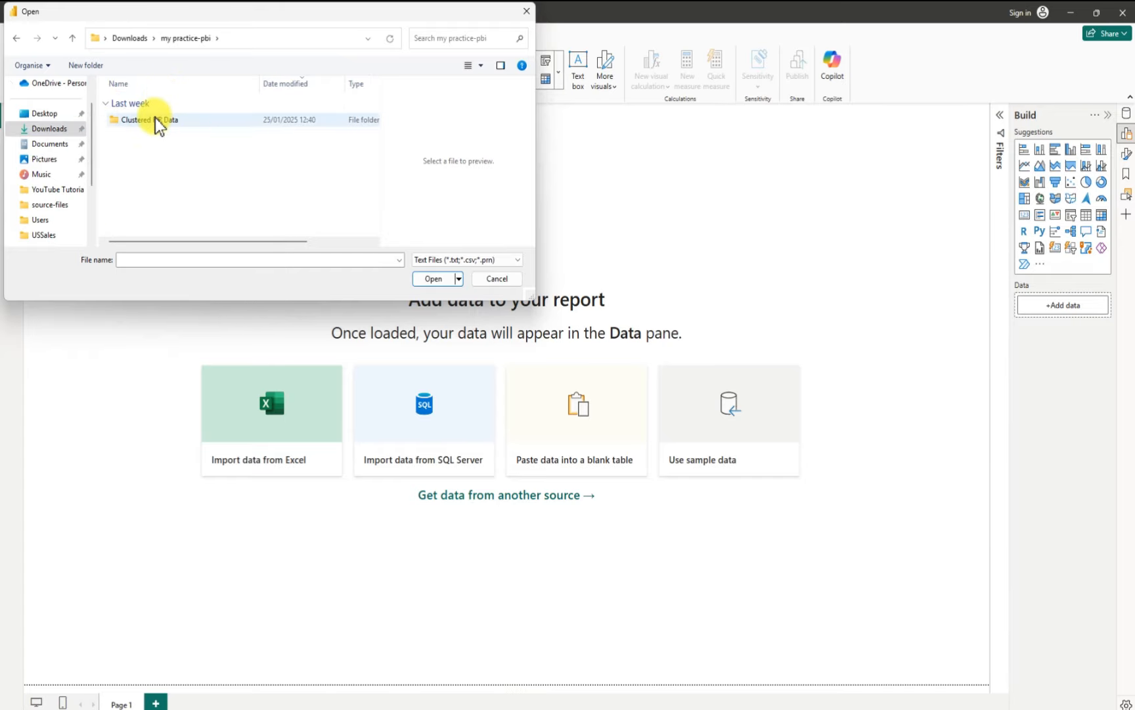
pyautogui.click(155, 118)
pyautogui.doubleClick(155, 118)
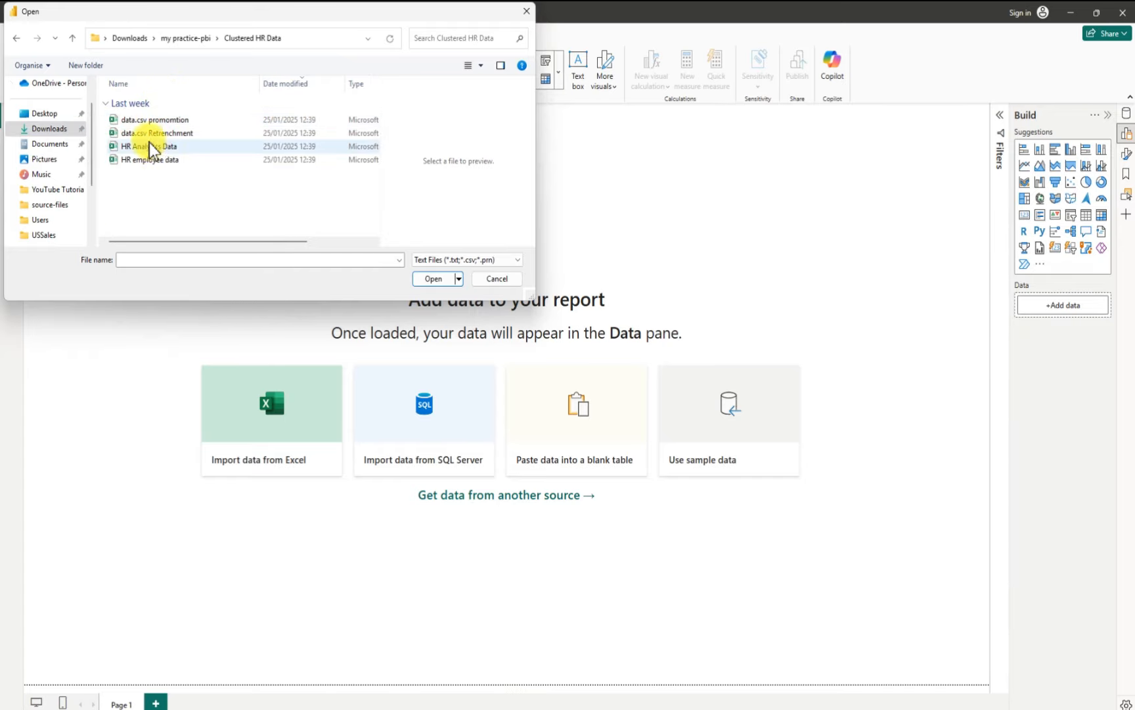
pyautogui.click(148, 148)
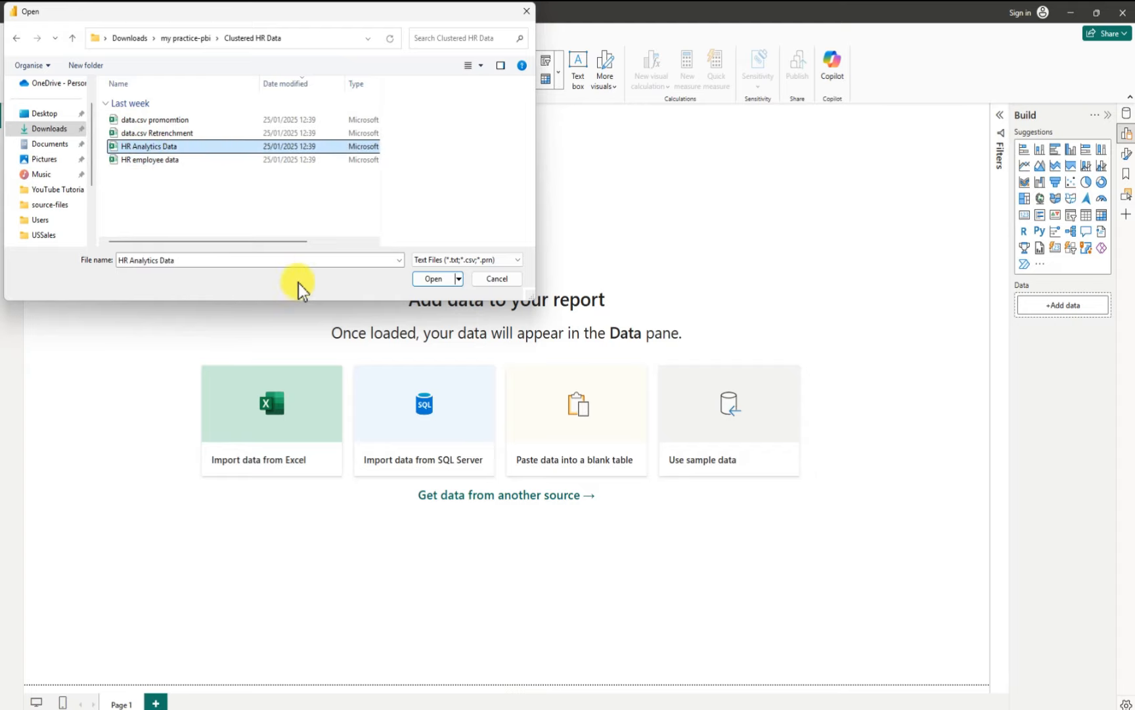
pyautogui.click(425, 281)
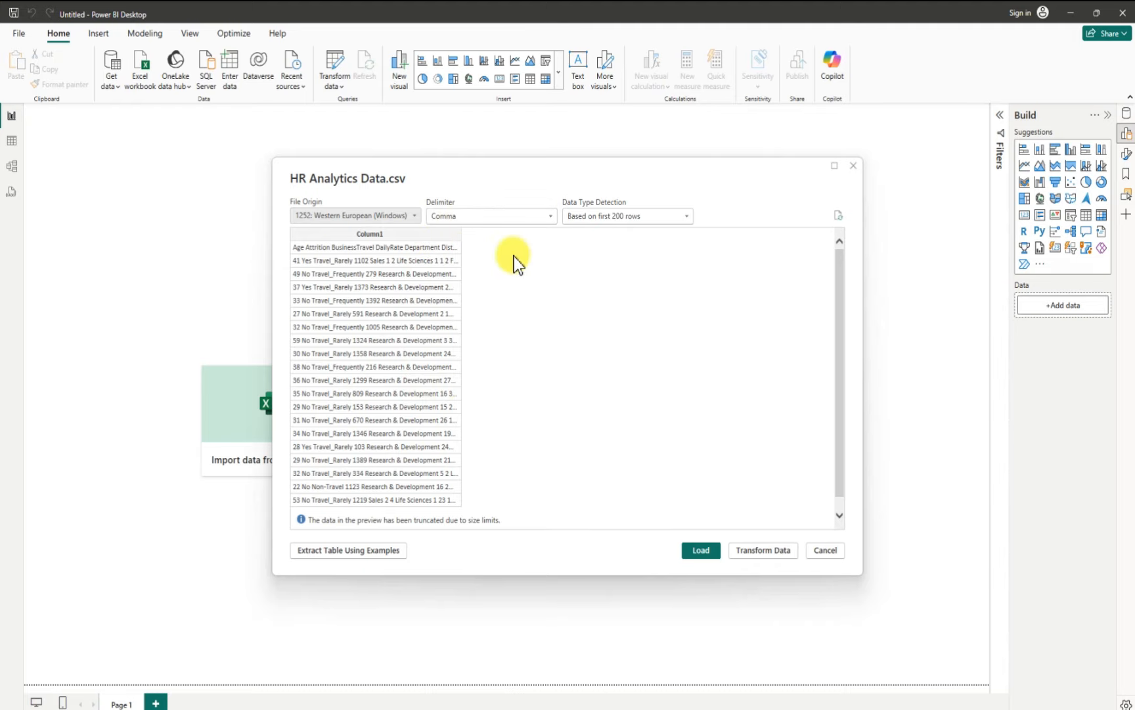
# Set the import delimiter to Tab, review the preview rows, and open the data for transformation in Power Query Editor
pyautogui.click(552, 219)
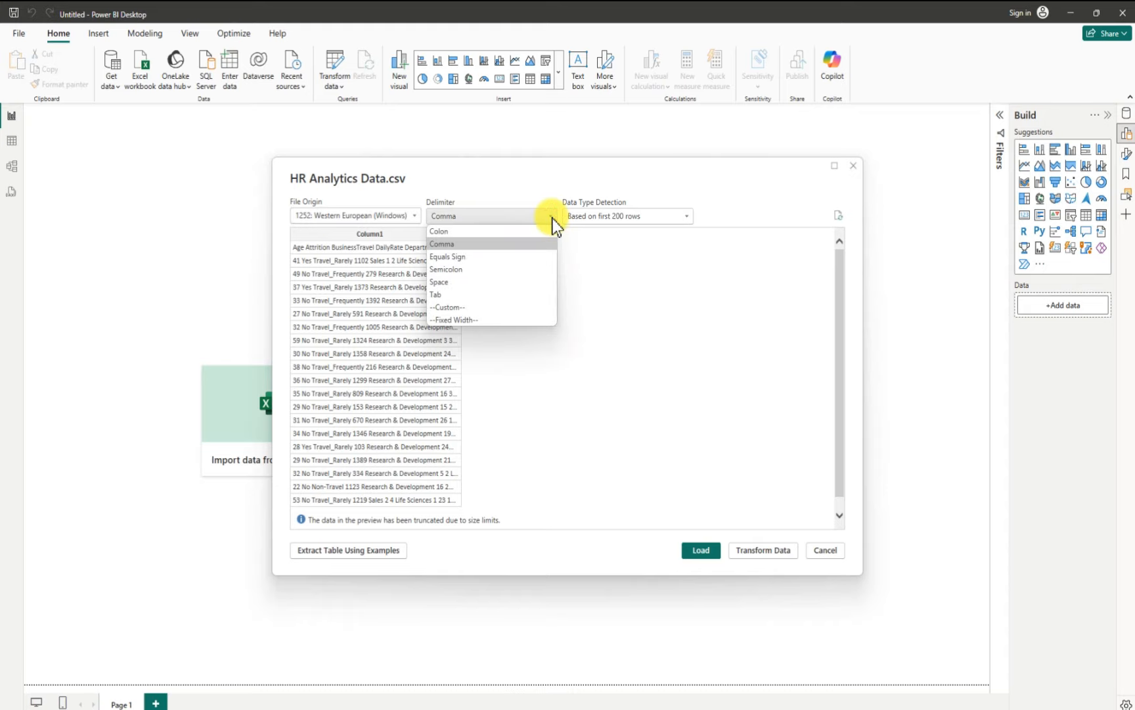
pyautogui.click(481, 298)
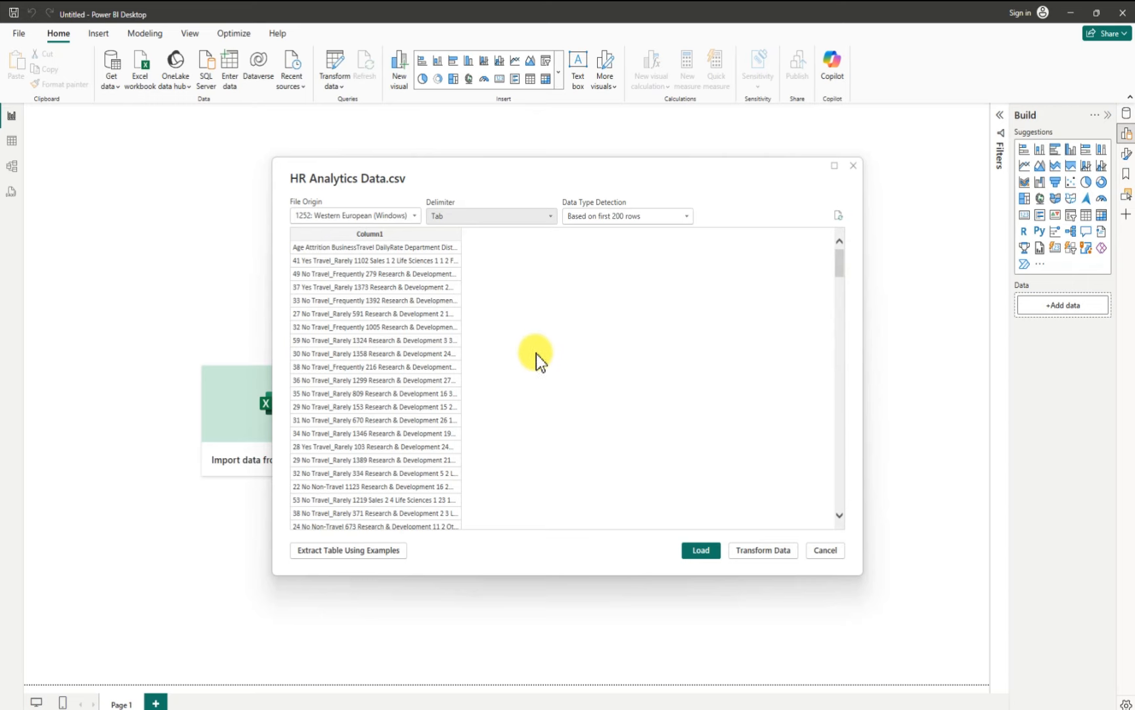
pyautogui.scroll(-15, 399, 395)
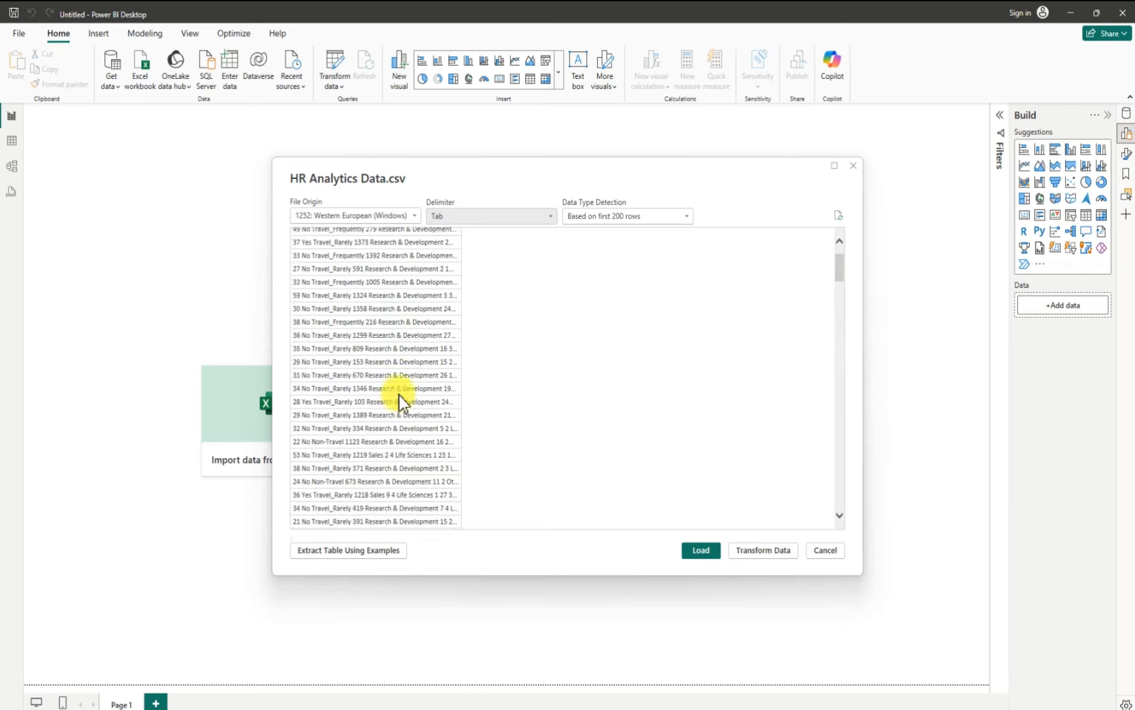
pyautogui.scroll(-15, 408, 405)
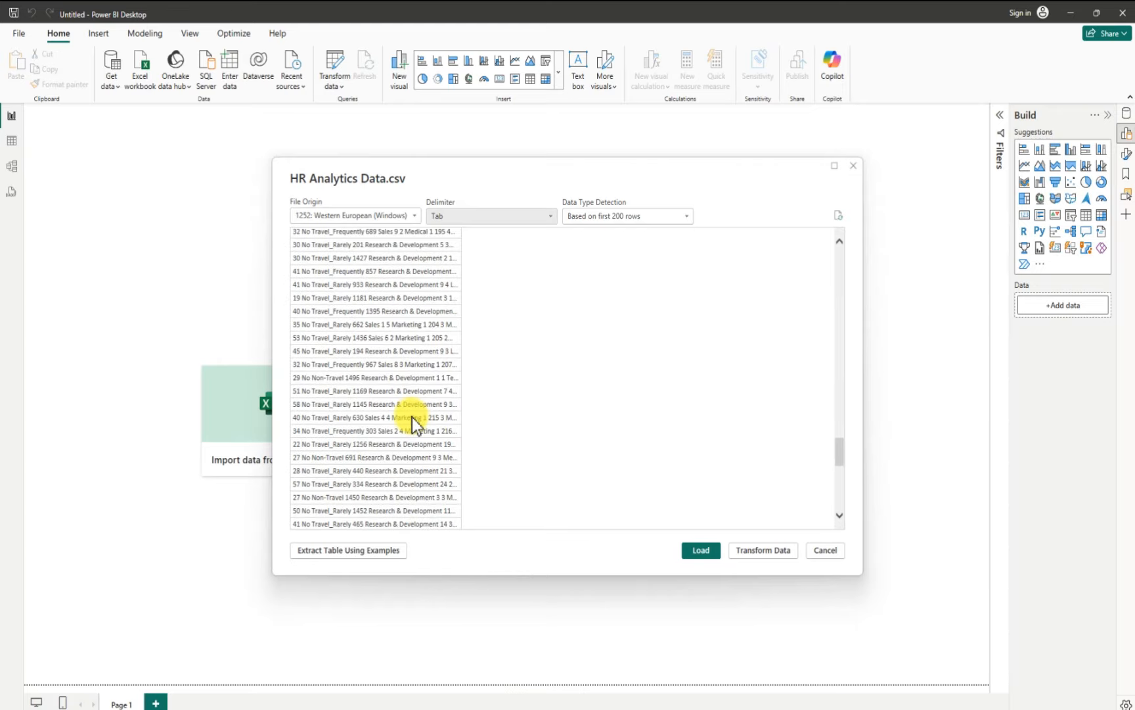
pyautogui.scroll(10, 411, 417)
pyautogui.scroll(15, 413, 415)
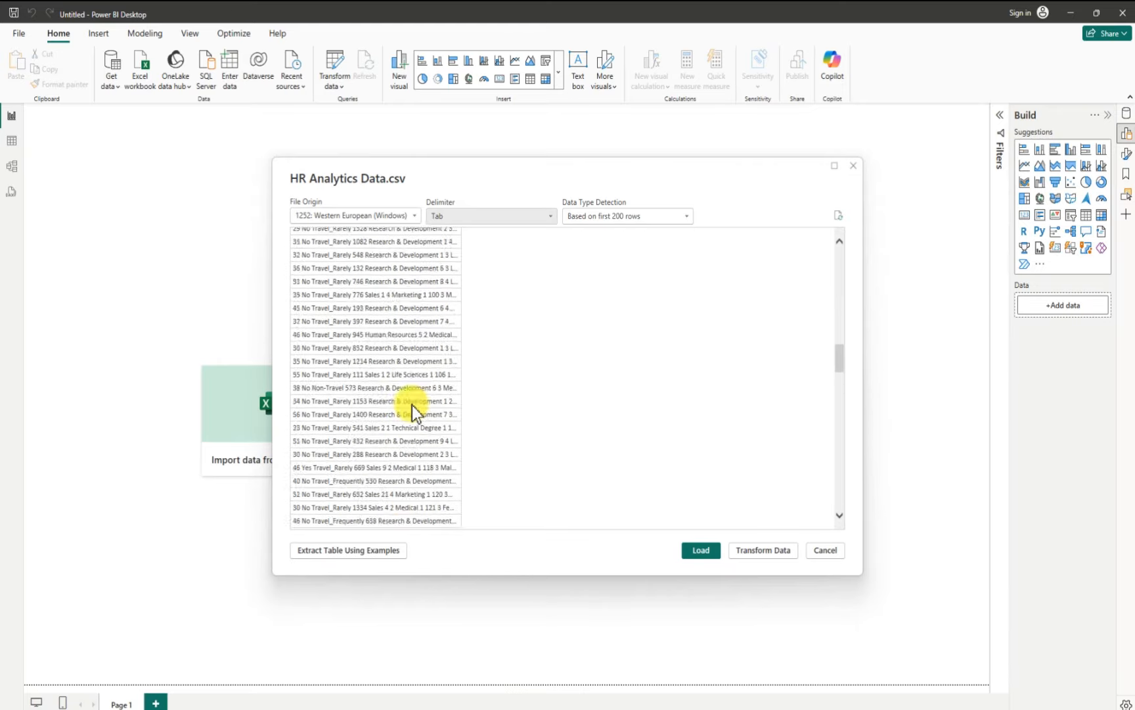
pyautogui.click(759, 551)
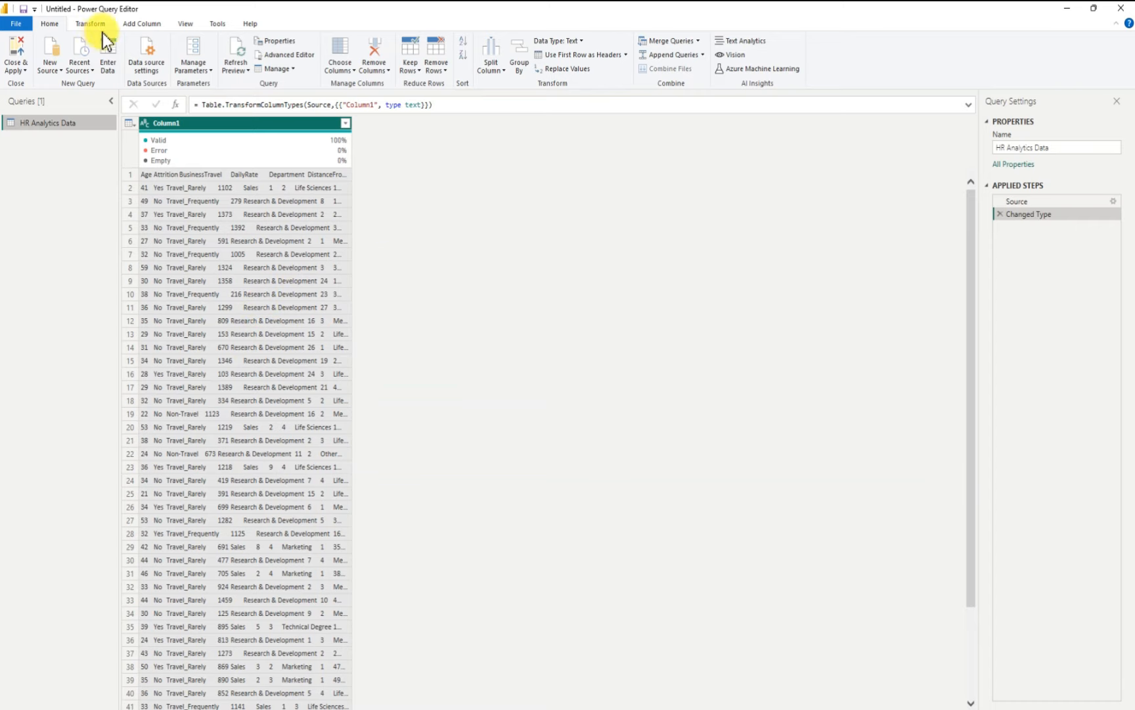
# Split Column1 by the Tab delimiter at each occurrence into 35 columns
pyautogui.click(497, 56)
pyautogui.click(510, 83)
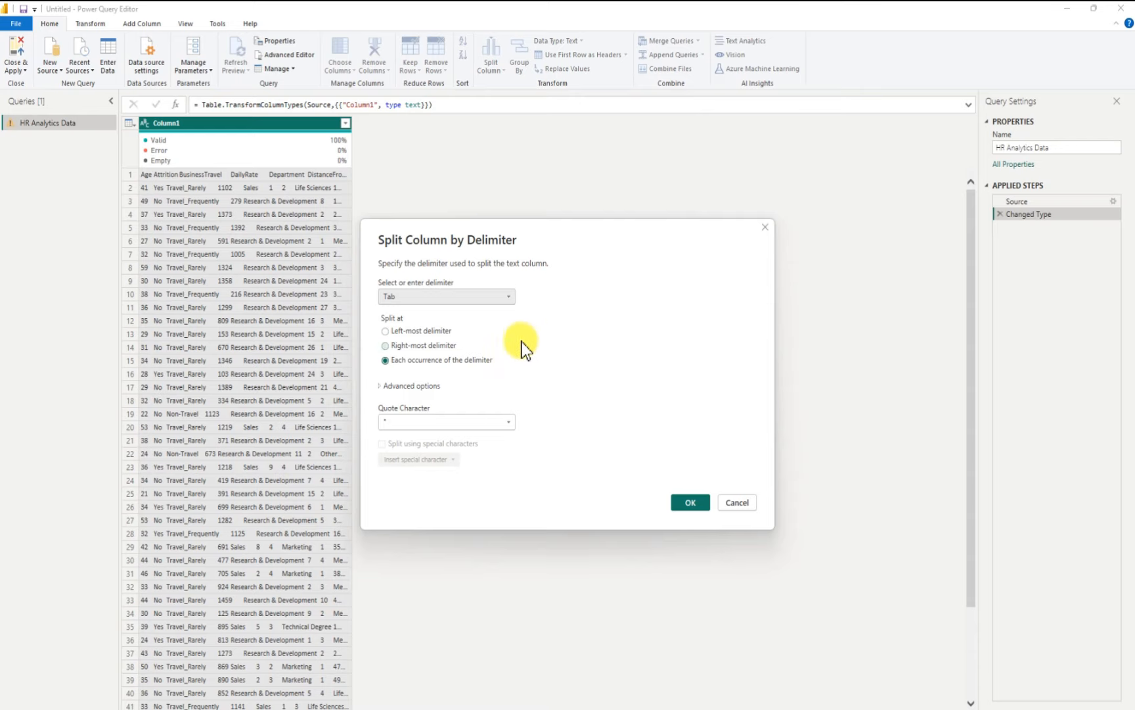
pyautogui.click(426, 387)
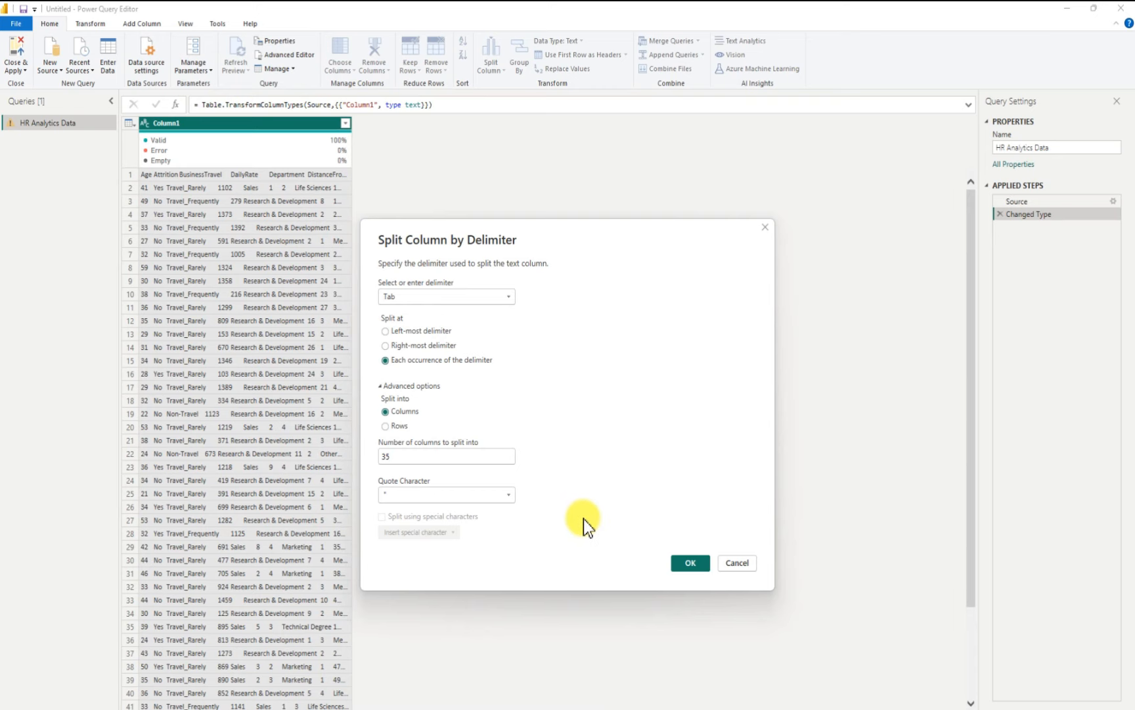
pyautogui.click(699, 564)
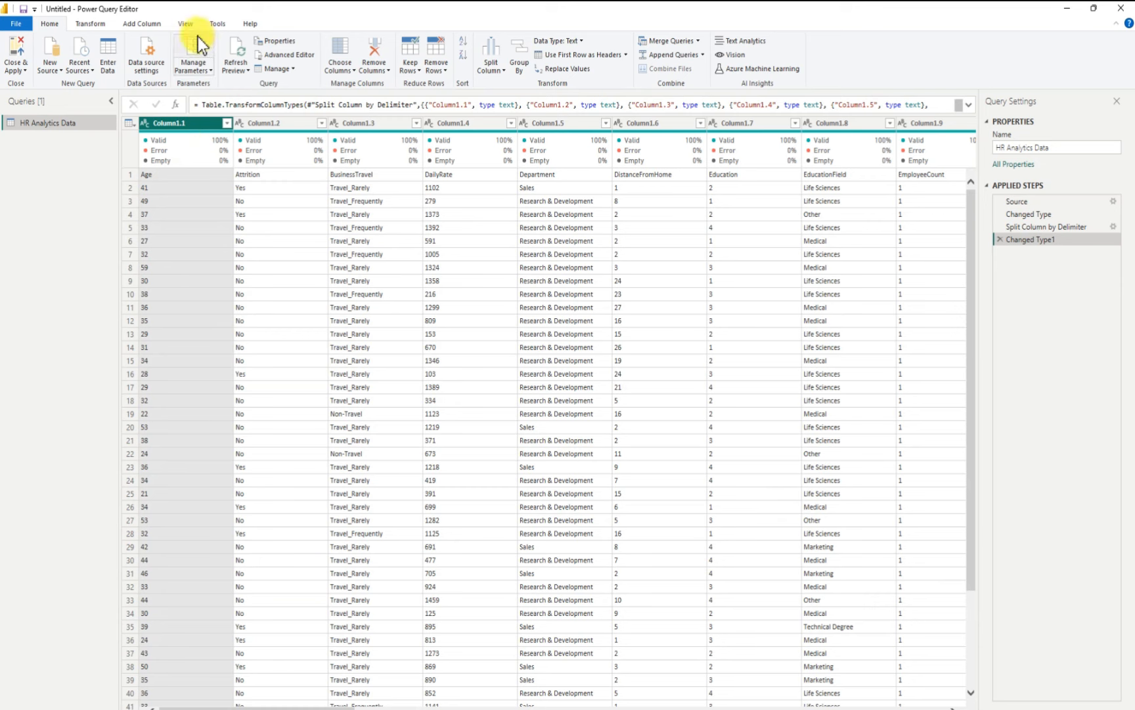
# Examine the column quality of all the split columns and turn off the column quality display
pyautogui.click(187, 24)
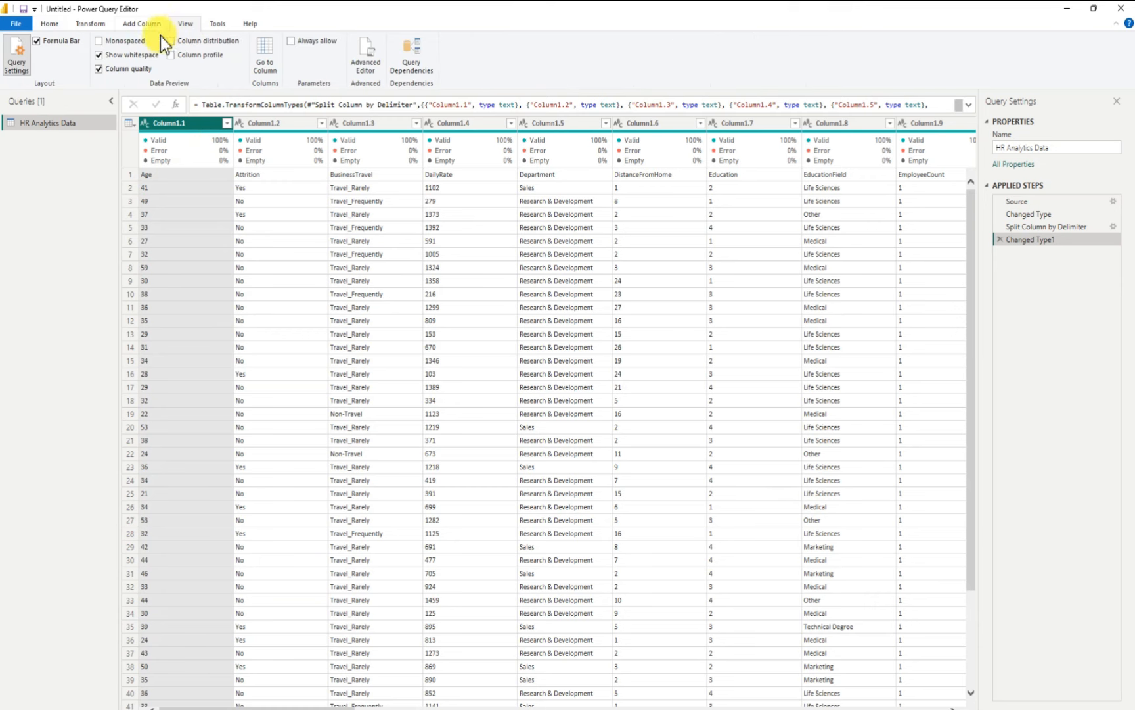
pyautogui.click(99, 70)
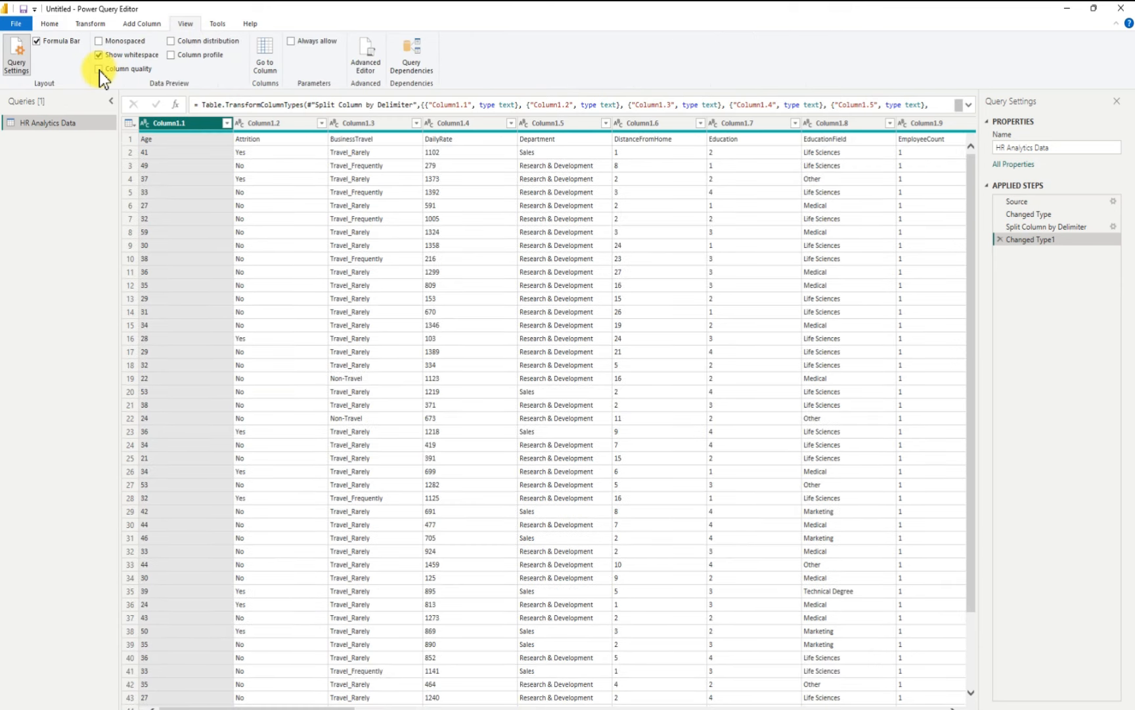
pyautogui.click(99, 69)
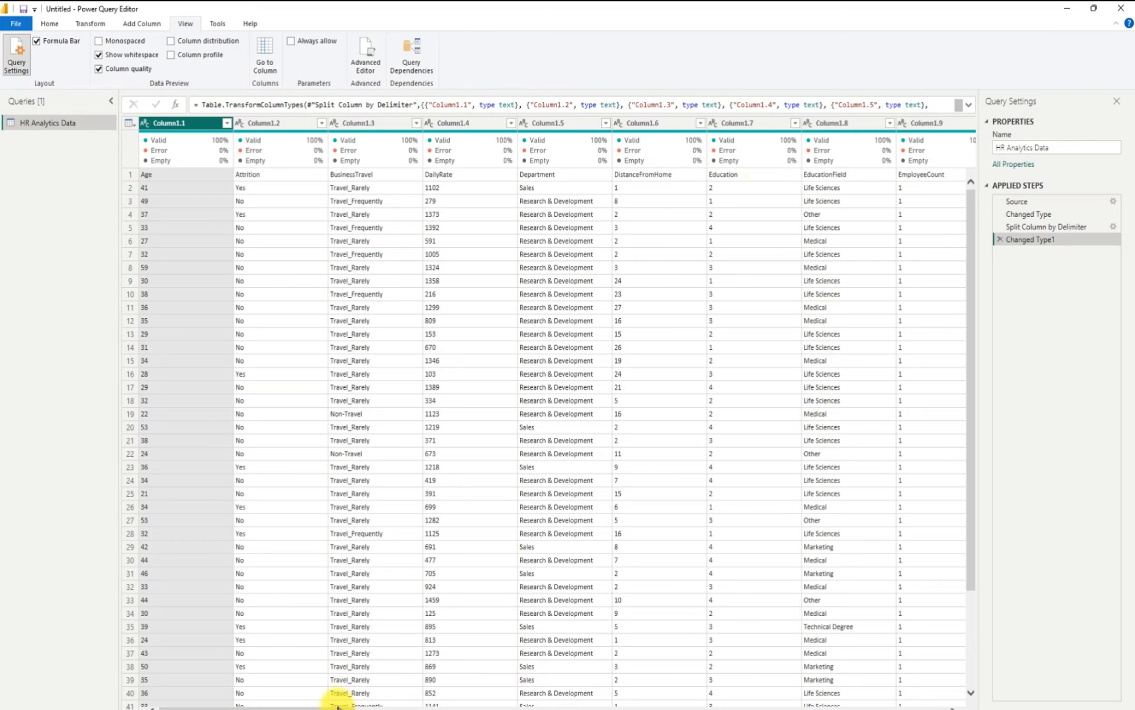
pyautogui.moveTo(352, 702); pyautogui.dragTo(955, 692)
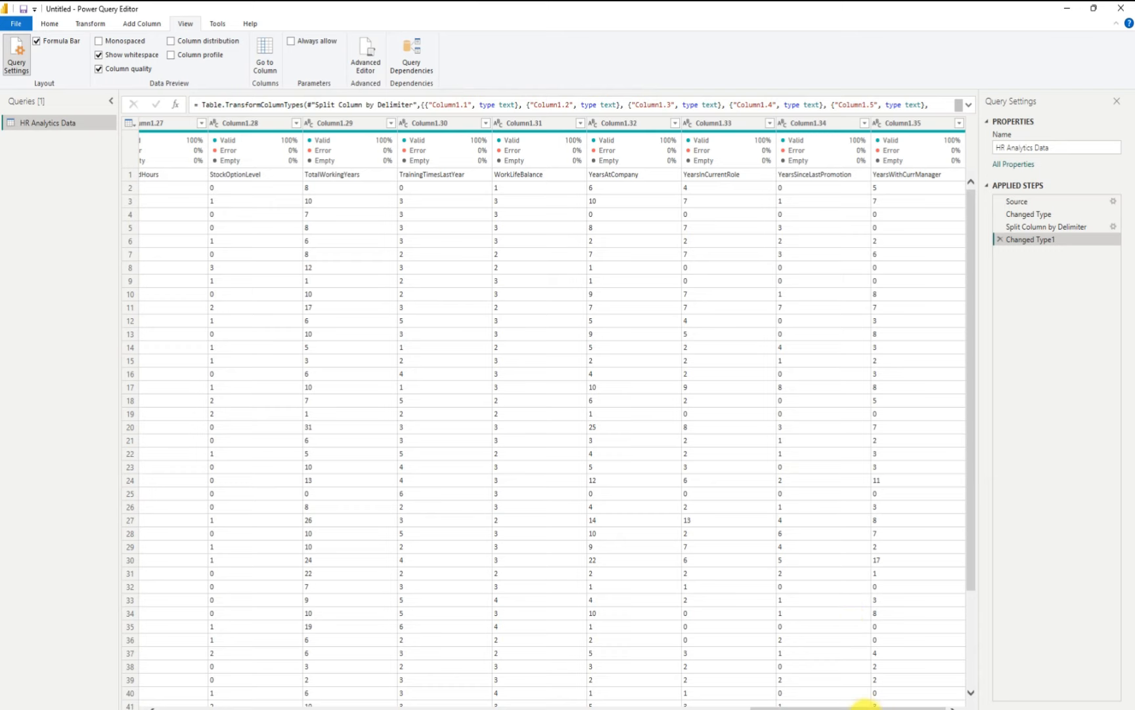
pyautogui.moveTo(858, 699); pyautogui.dragTo(854, 699)
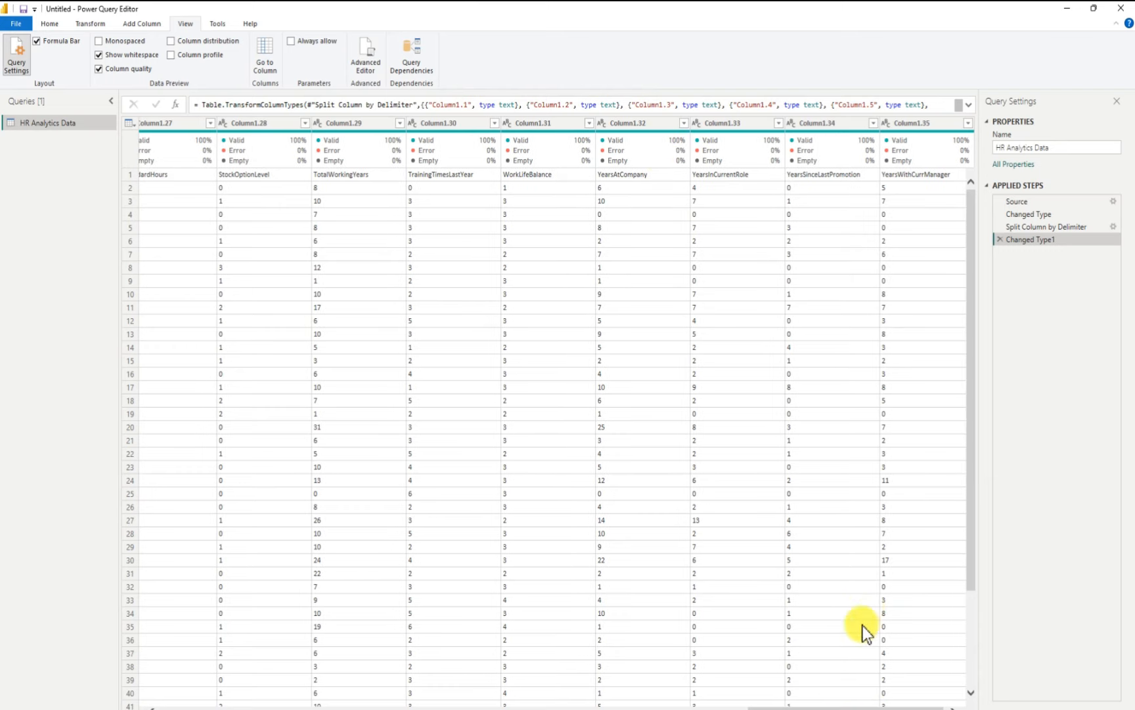
pyautogui.moveTo(836, 700); pyautogui.dragTo(195, 697)
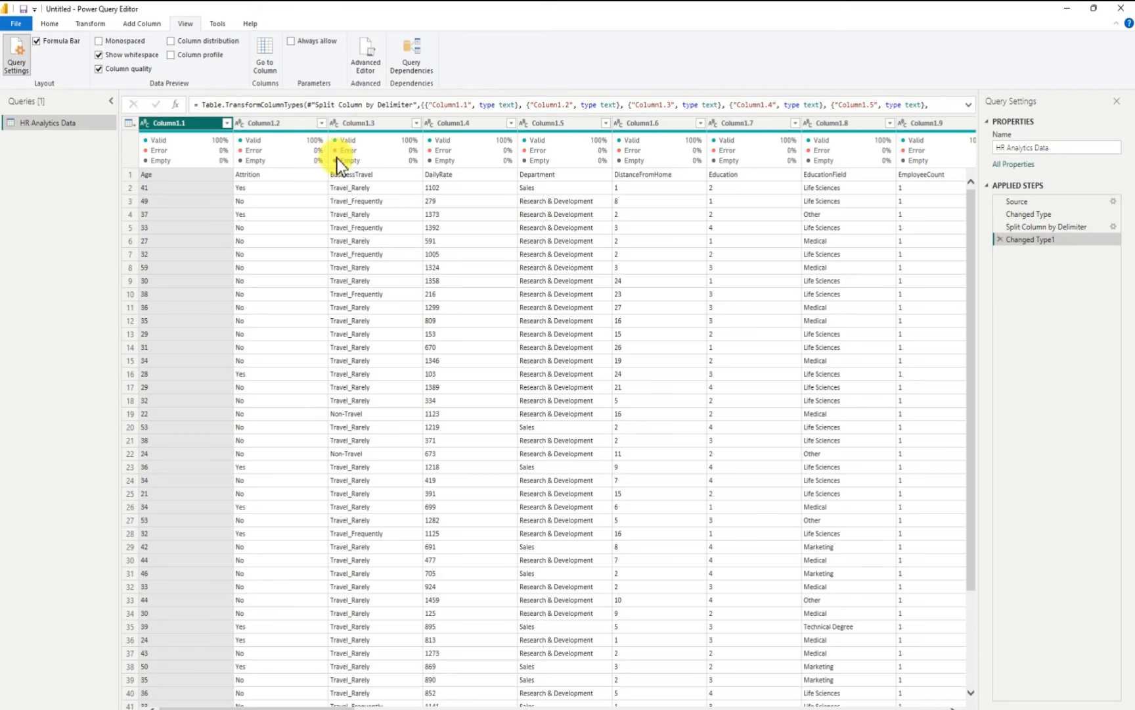
pyautogui.click(98, 69)
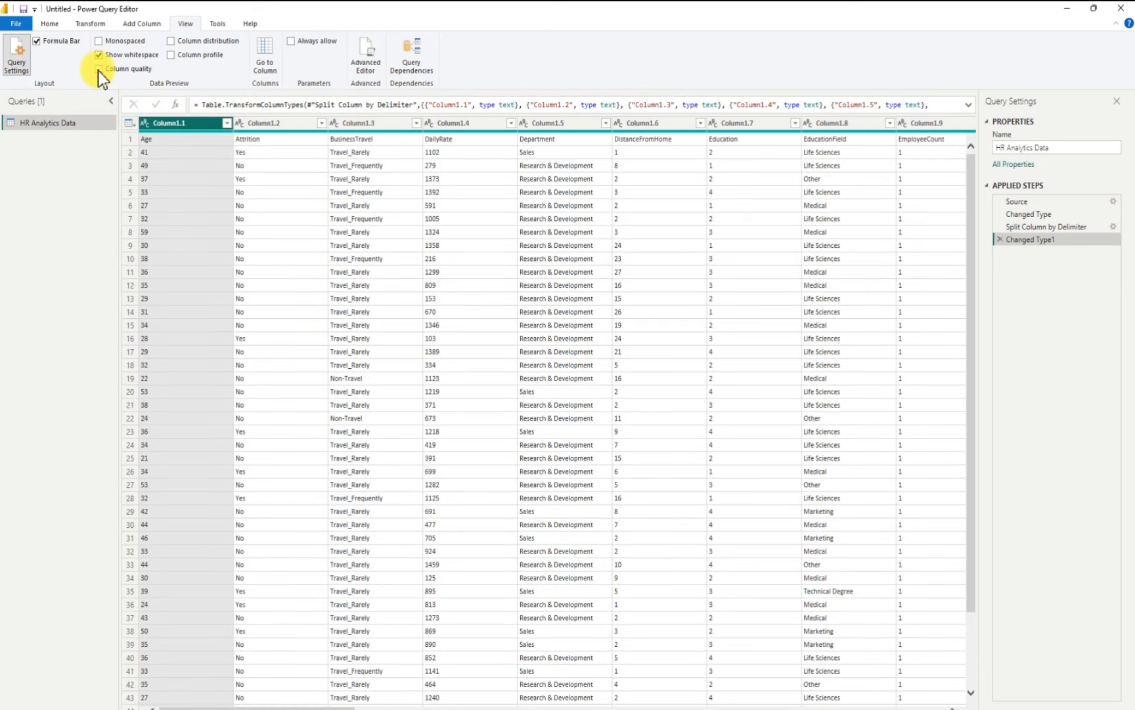
# Promote the first row of the HR Analytics Data query to column headers
pyautogui.click(59, 27)
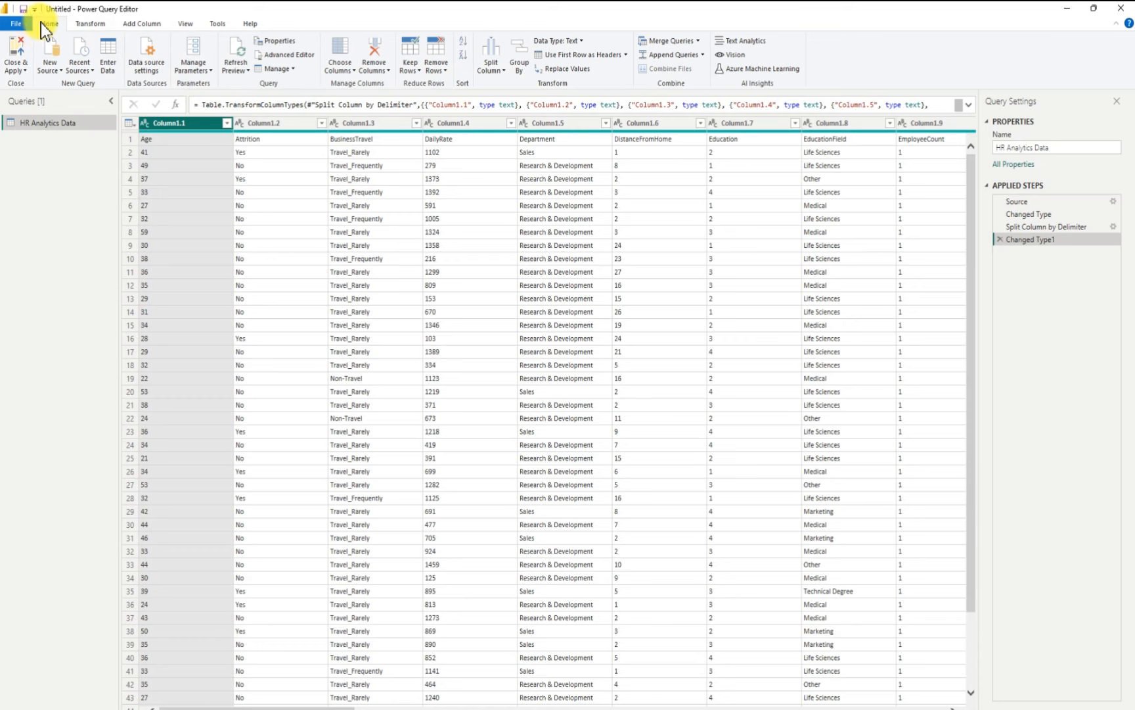
pyautogui.click(581, 56)
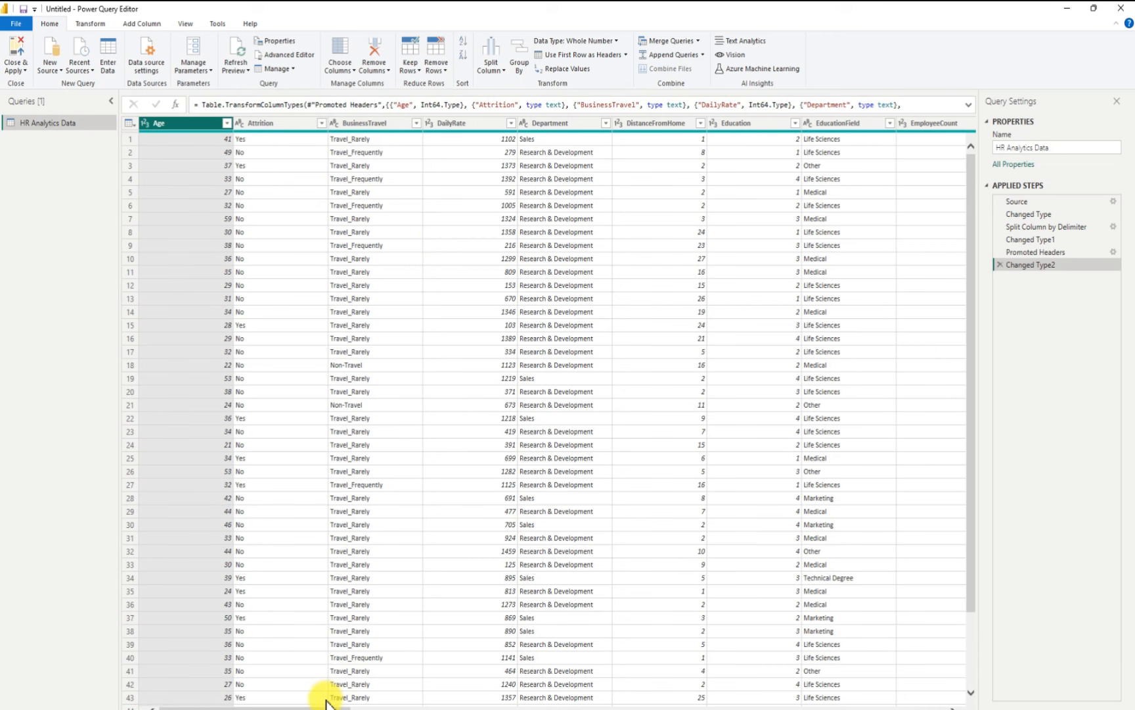
# Review the promoted columns, load the HR Analytics Data query into the report, and check the loaded table's fields
pyautogui.moveTo(326, 707); pyautogui.dragTo(418, 707)
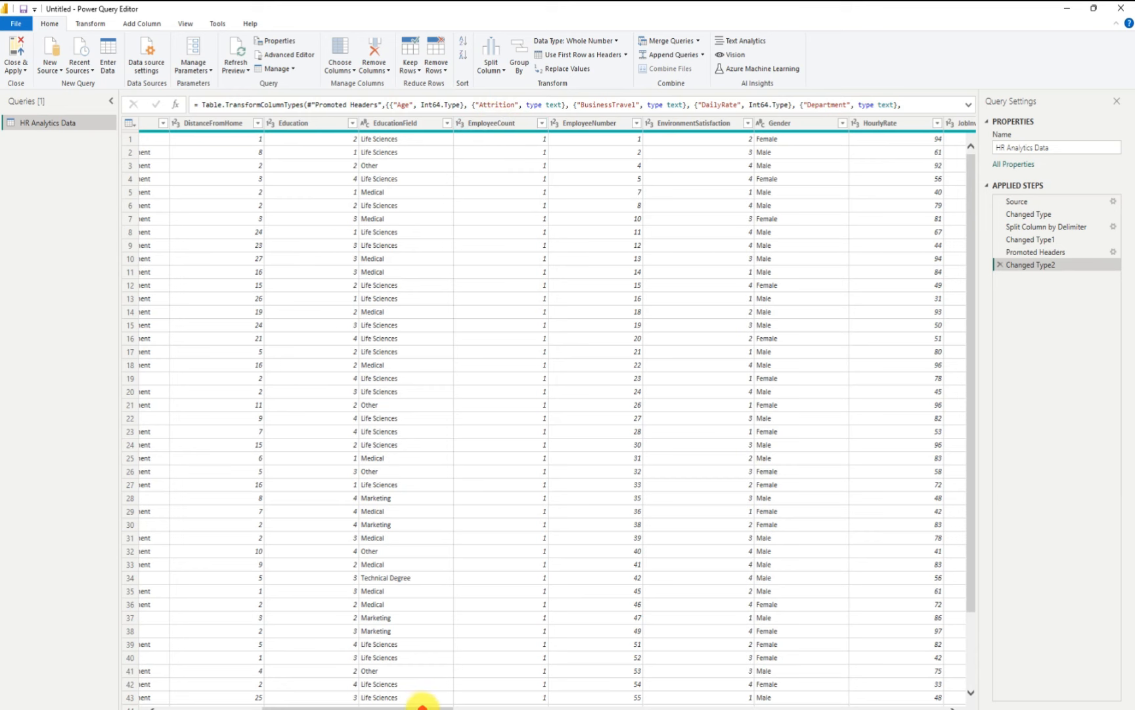
pyautogui.moveTo(426, 707); pyautogui.dragTo(965, 668)
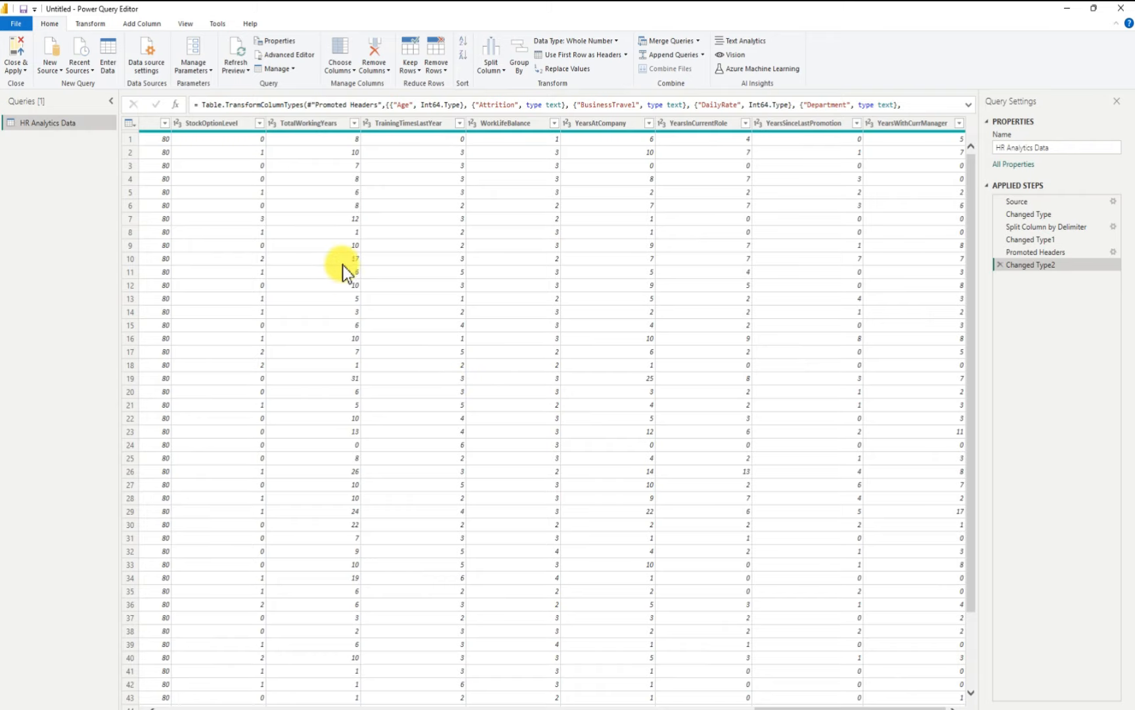
pyautogui.click(15, 53)
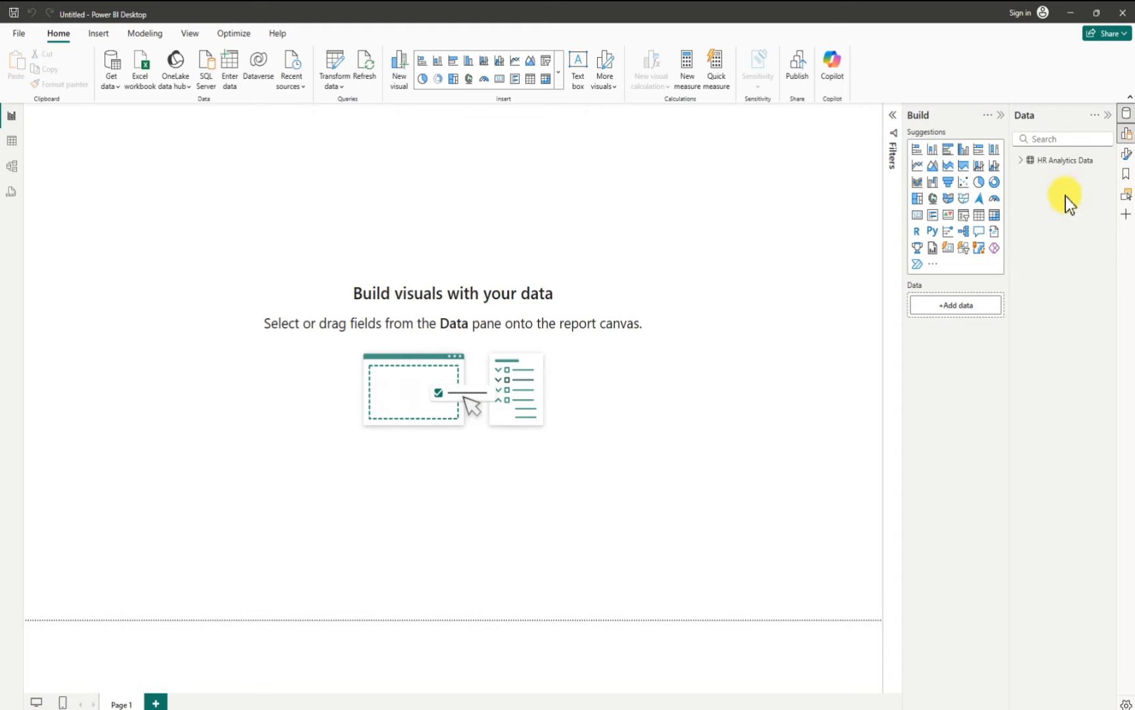
pyautogui.click(1022, 161)
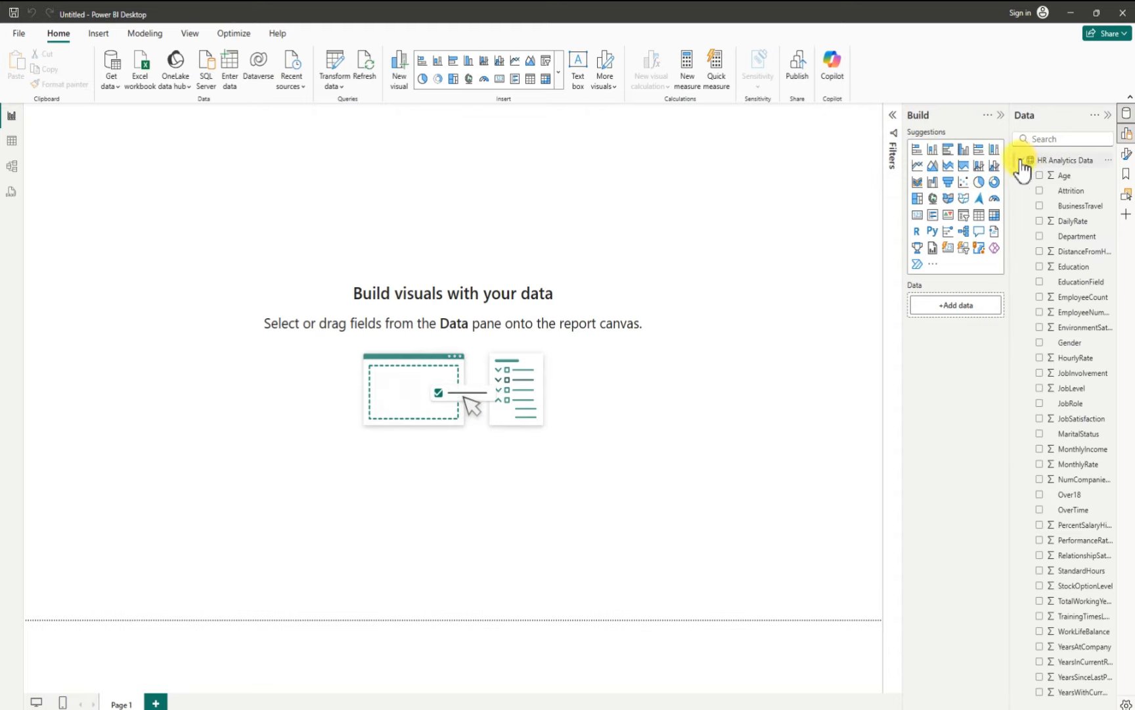
pyautogui.click(1021, 161)
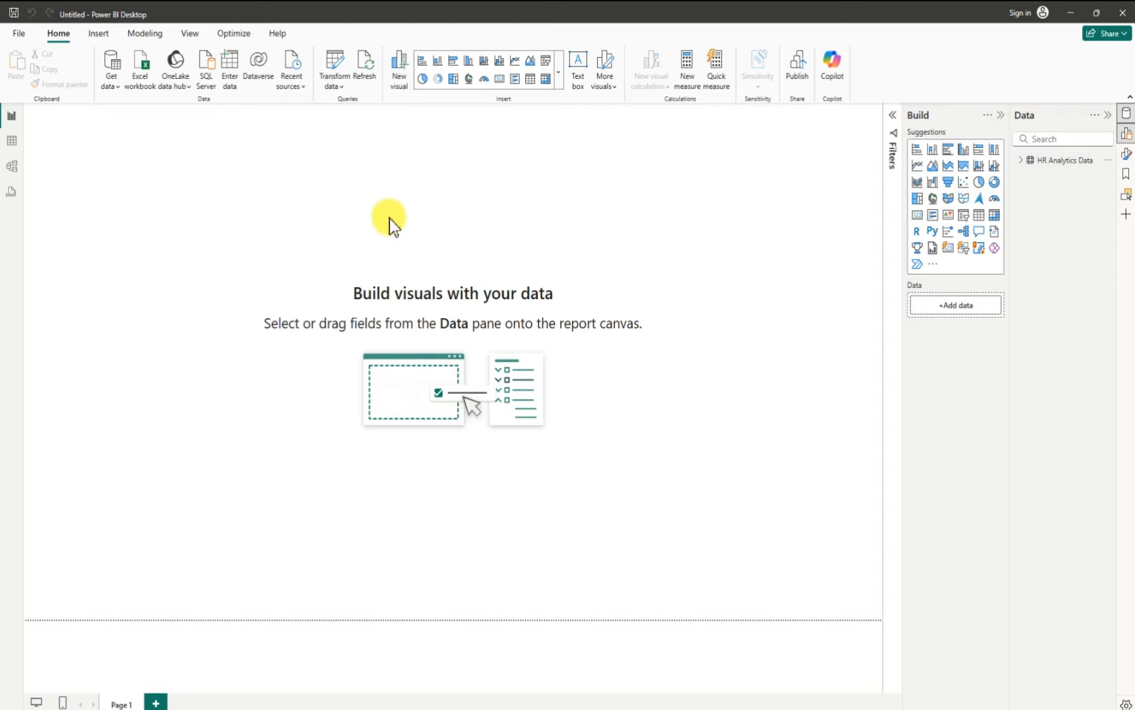
# Save the report as a Power BI file named HR Report in the Downloads folder
pyautogui.click(25, 38)
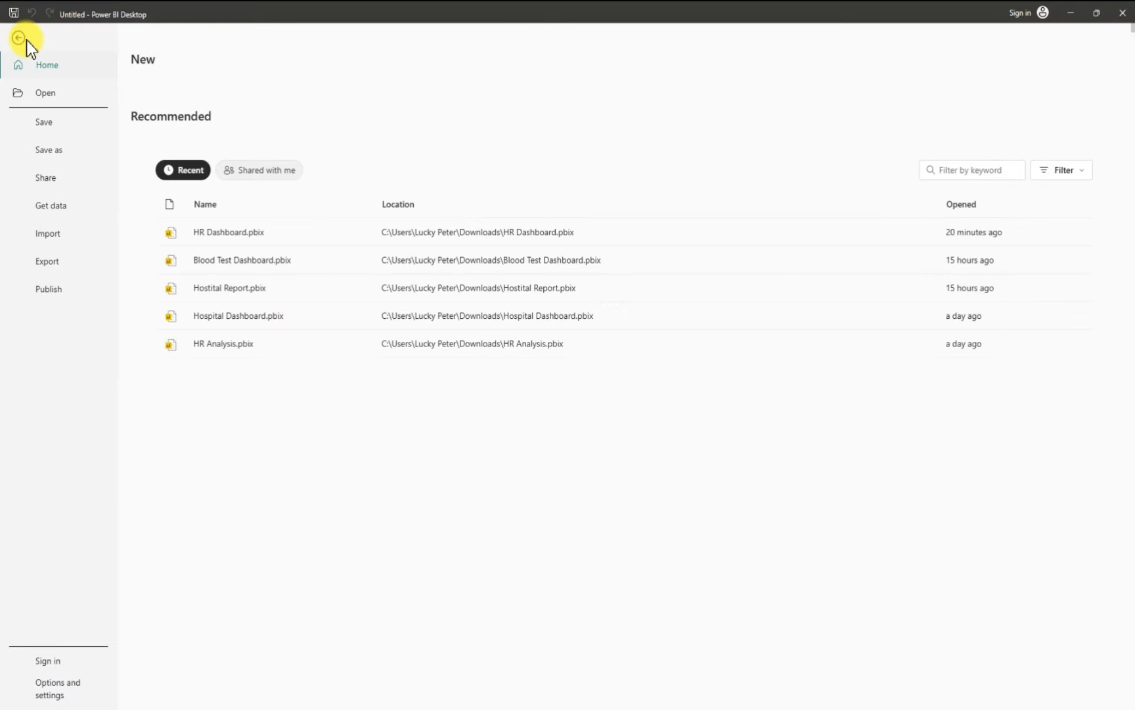
pyautogui.click(67, 154)
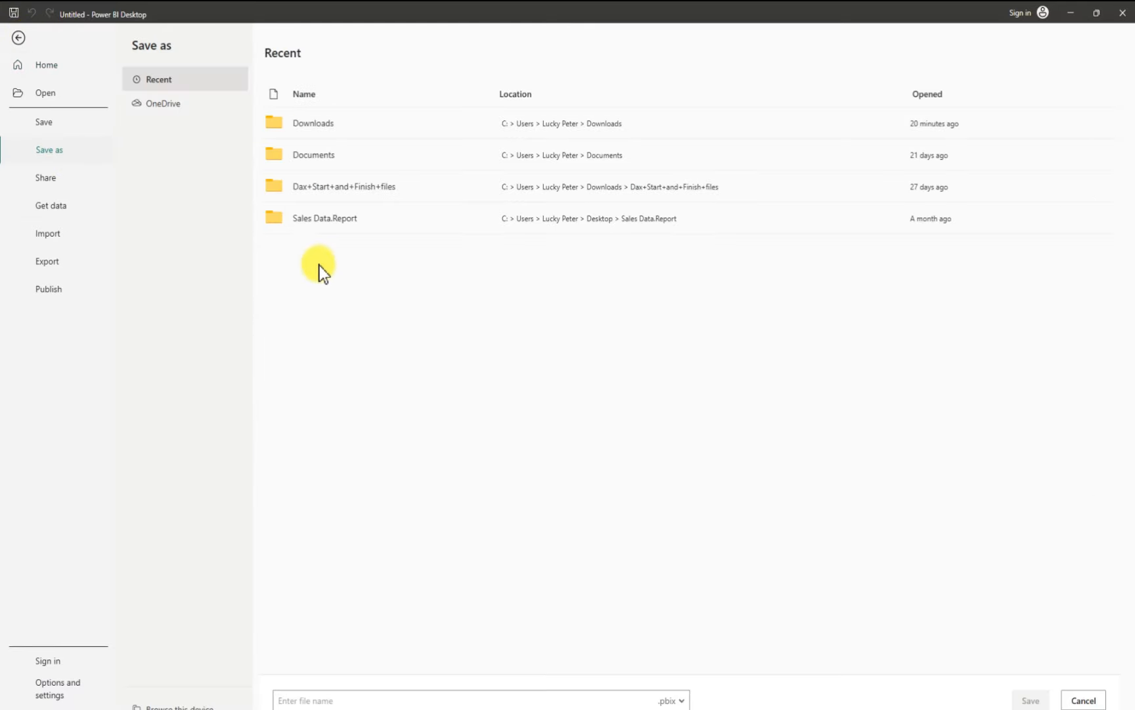
pyautogui.click(168, 703)
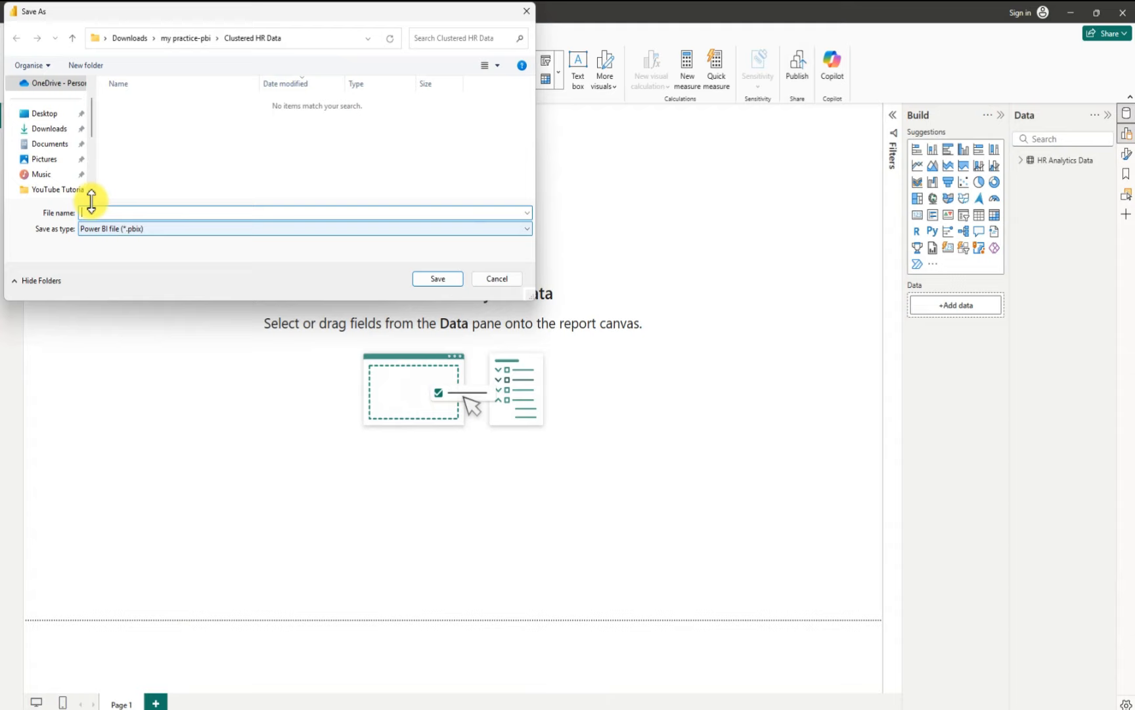
pyautogui.click(50, 129)
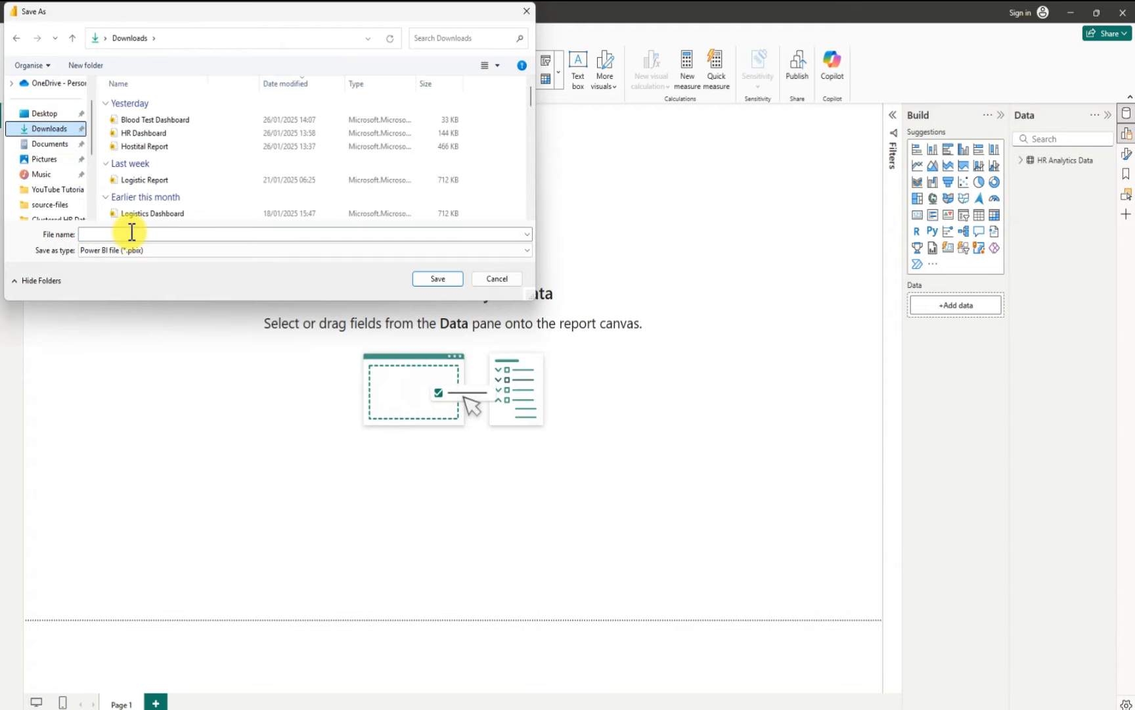
pyautogui.click(132, 232)
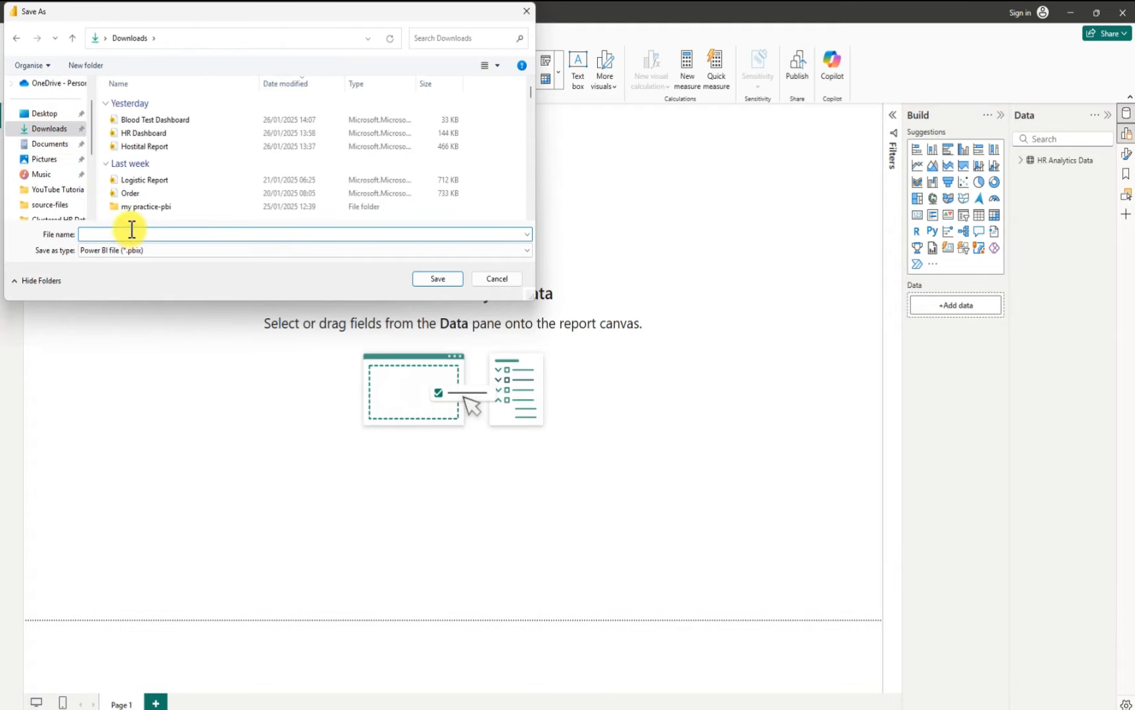
pyautogui.write('HR')
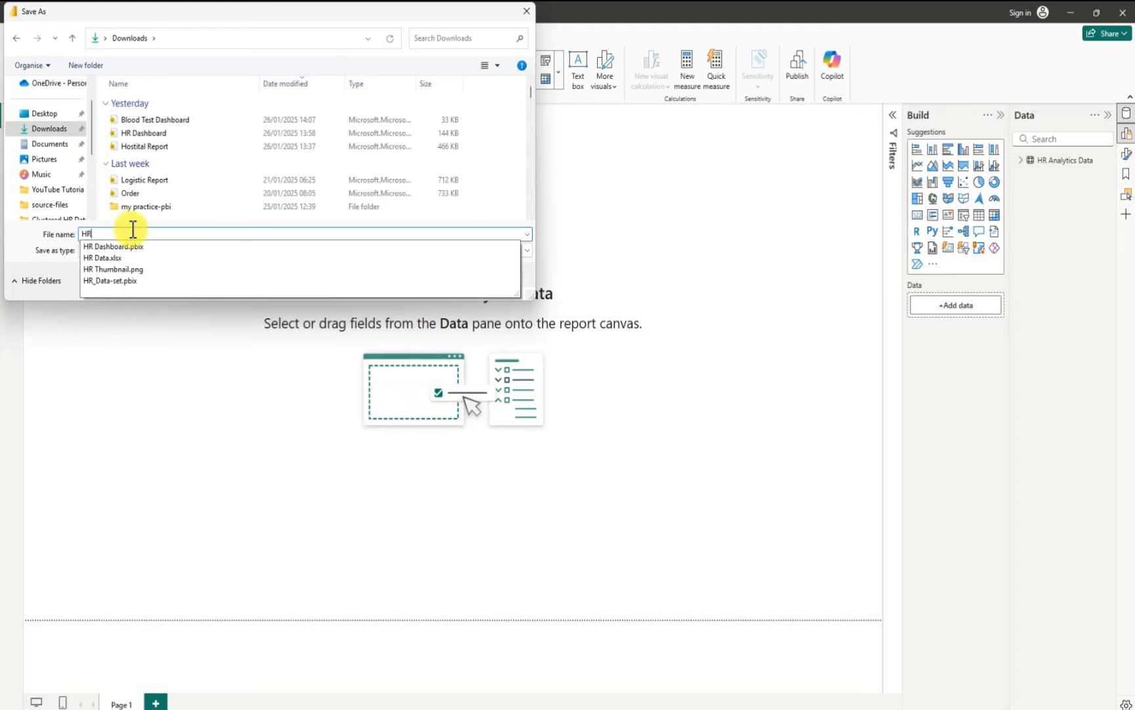
pyautogui.write(' Report')
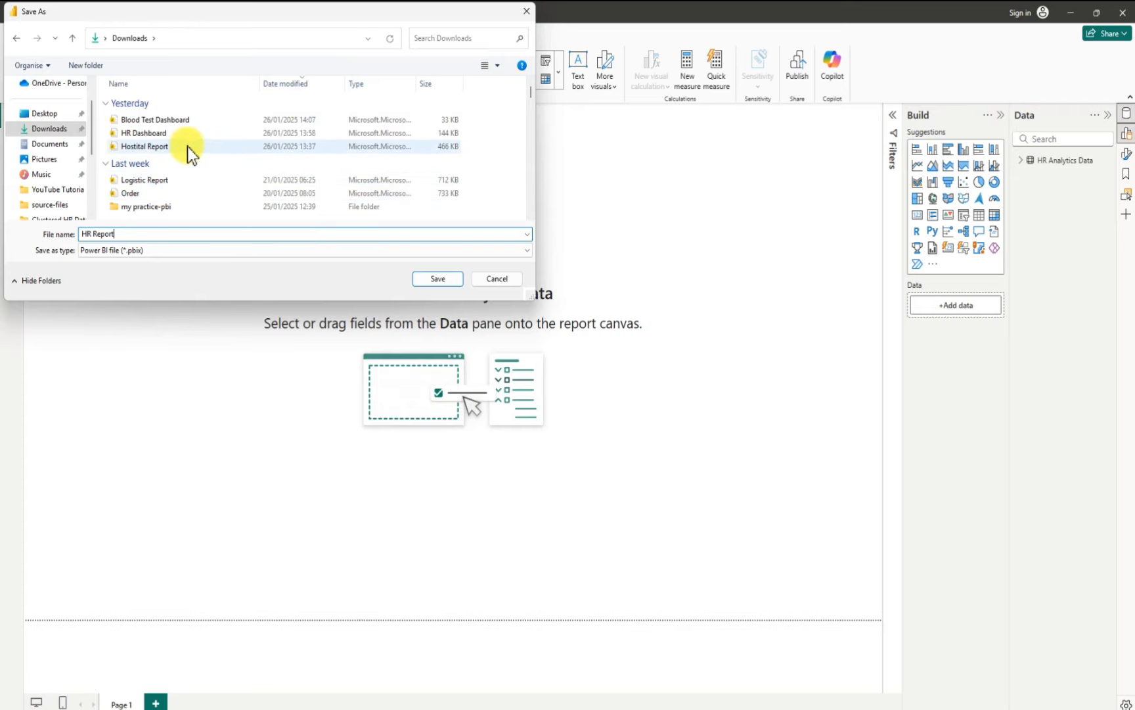
pyautogui.click(438, 278)
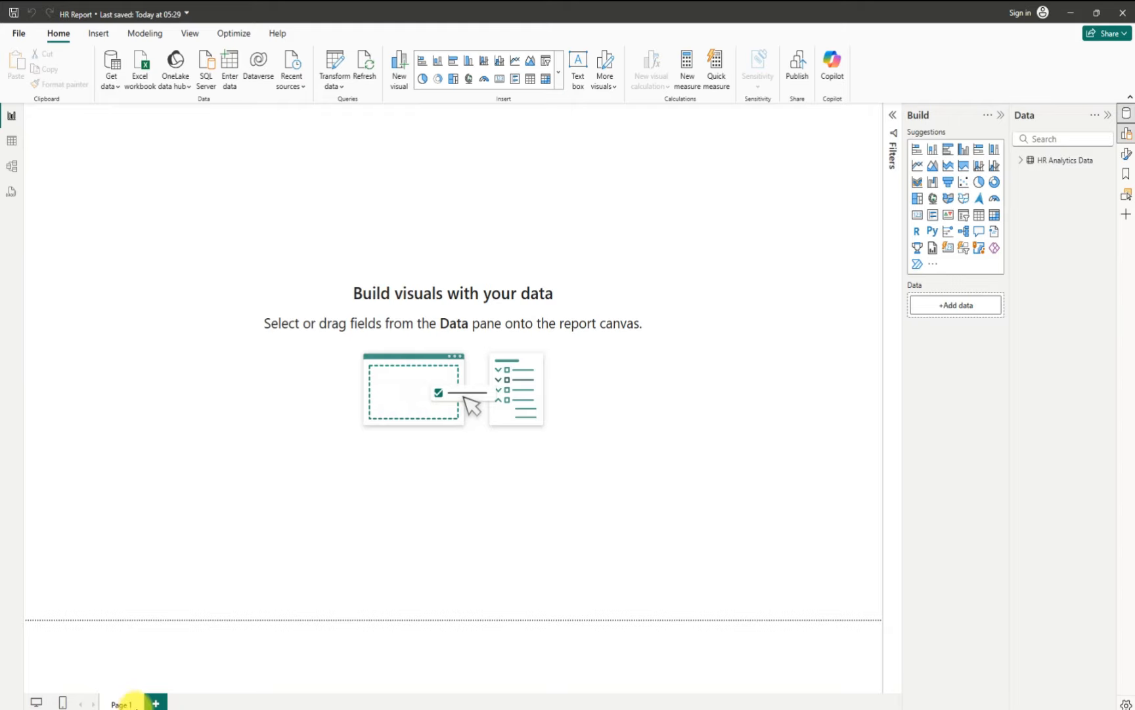
# Rename the report page Page 1 as Report
pyautogui.click(136, 706)
pyautogui.click(134, 705)
pyautogui.press('BackSpace')
pyautogui.write('Report')
pyautogui.press('Return')
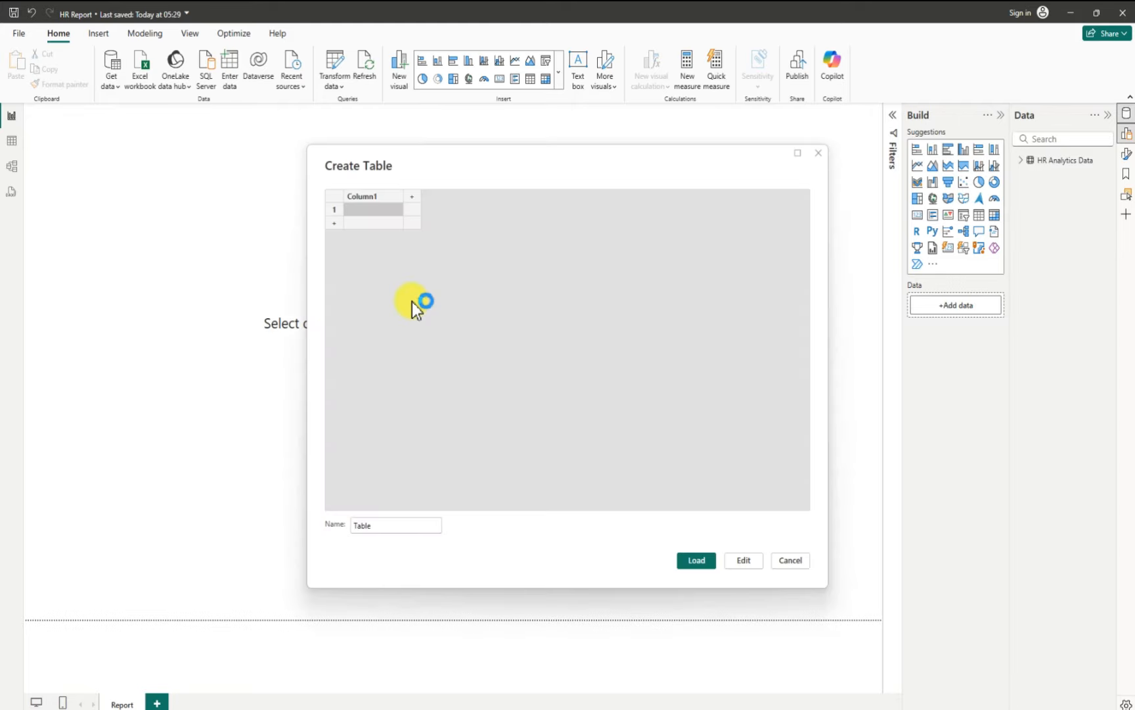
# Name the new blank table Measure and load it into the model
pyautogui.click(391, 524)
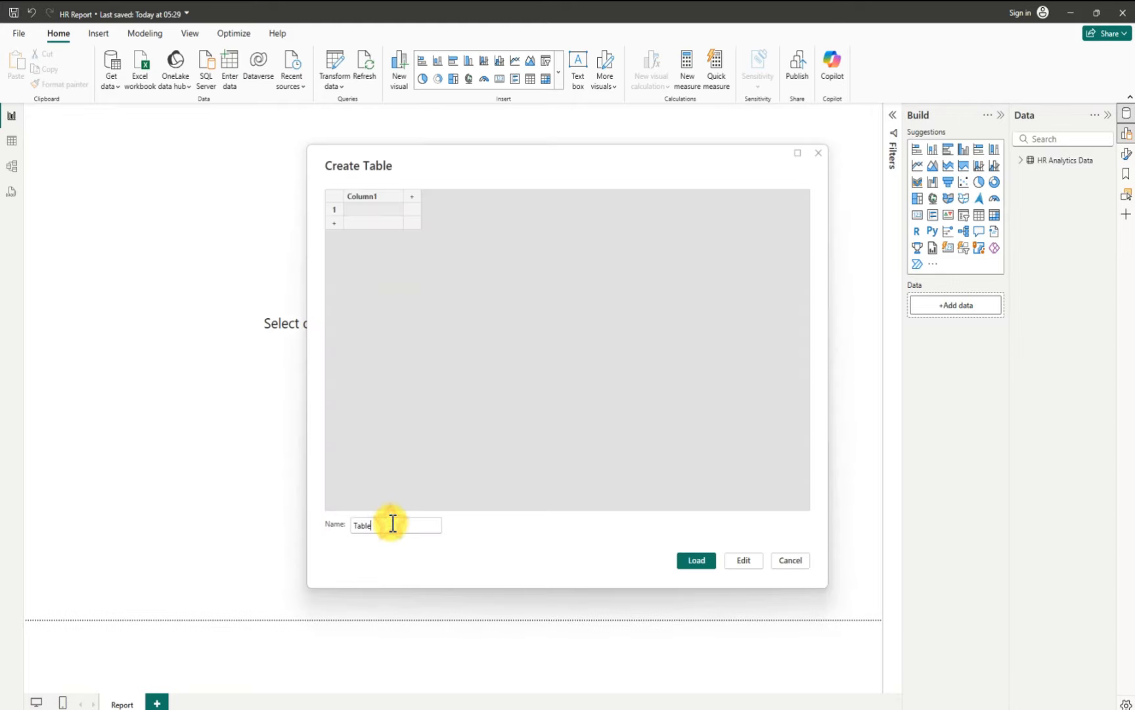
pyautogui.press('BackSpace')
pyautogui.press('BackSpace')
pyautogui.press('BackSpace')
pyautogui.press('BackSpace')
pyautogui.press('BackSpace')
pyautogui.write('Measure')
pyautogui.click(696, 561)
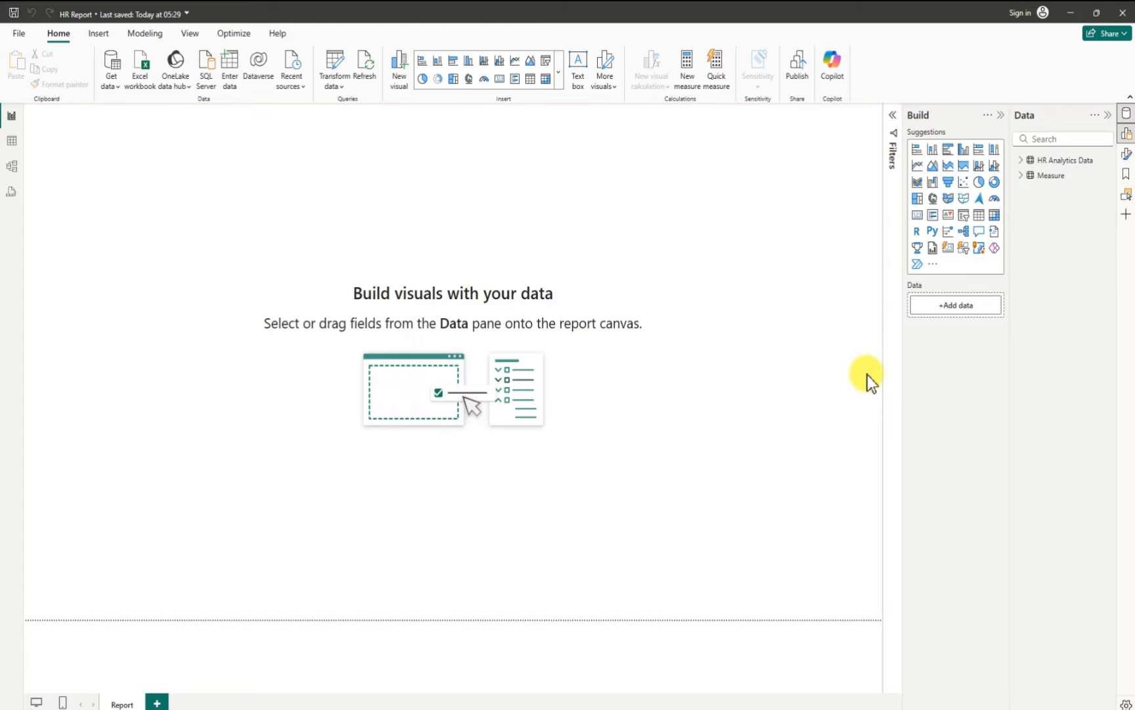
# Check the fields of both tables and add a new measure to the Measure table
pyautogui.click(1022, 159)
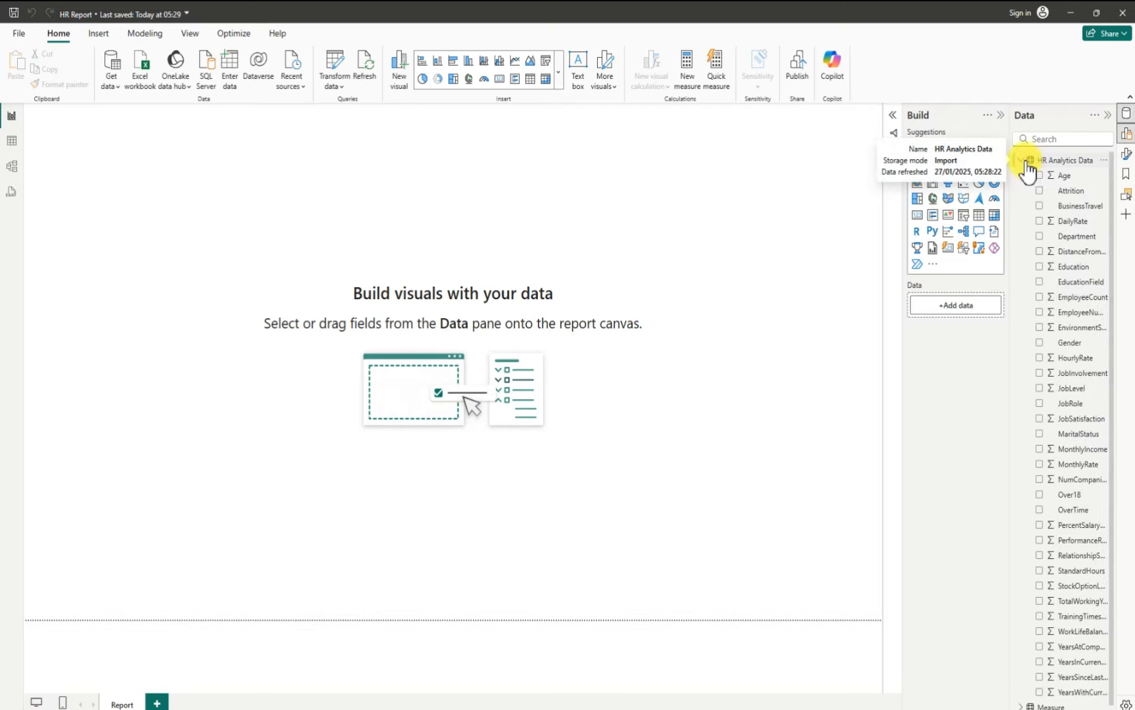
pyautogui.click(1021, 160)
pyautogui.click(1022, 174)
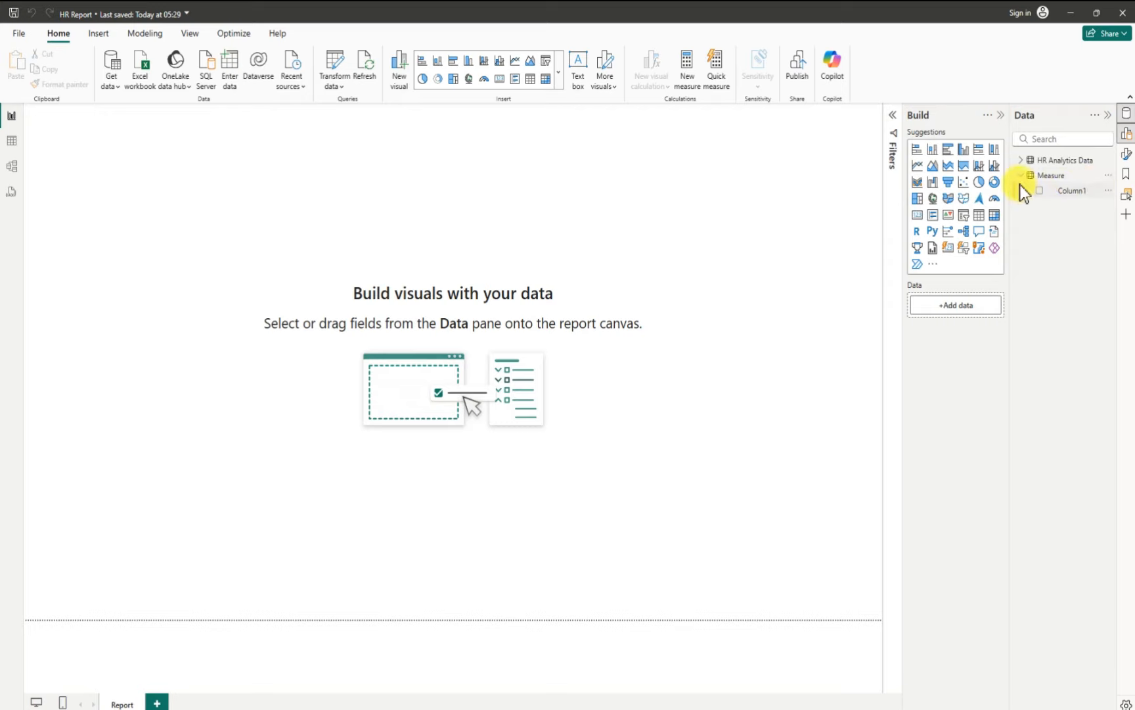
pyautogui.click(1107, 176)
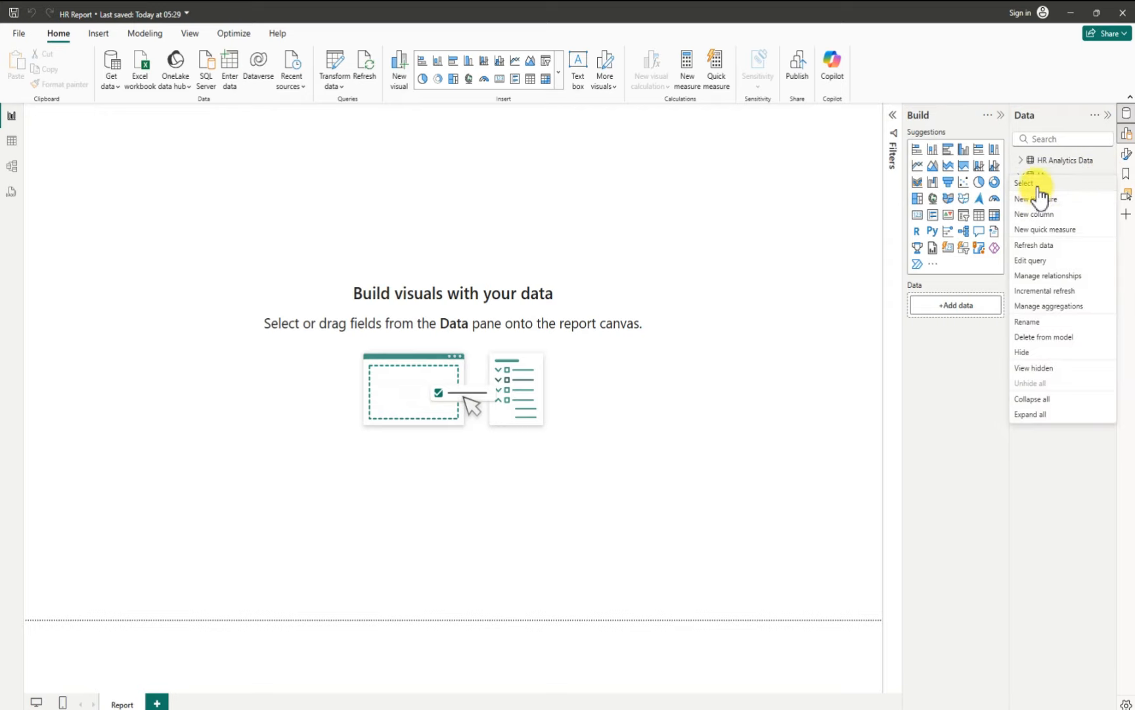
pyautogui.click(825, 335)
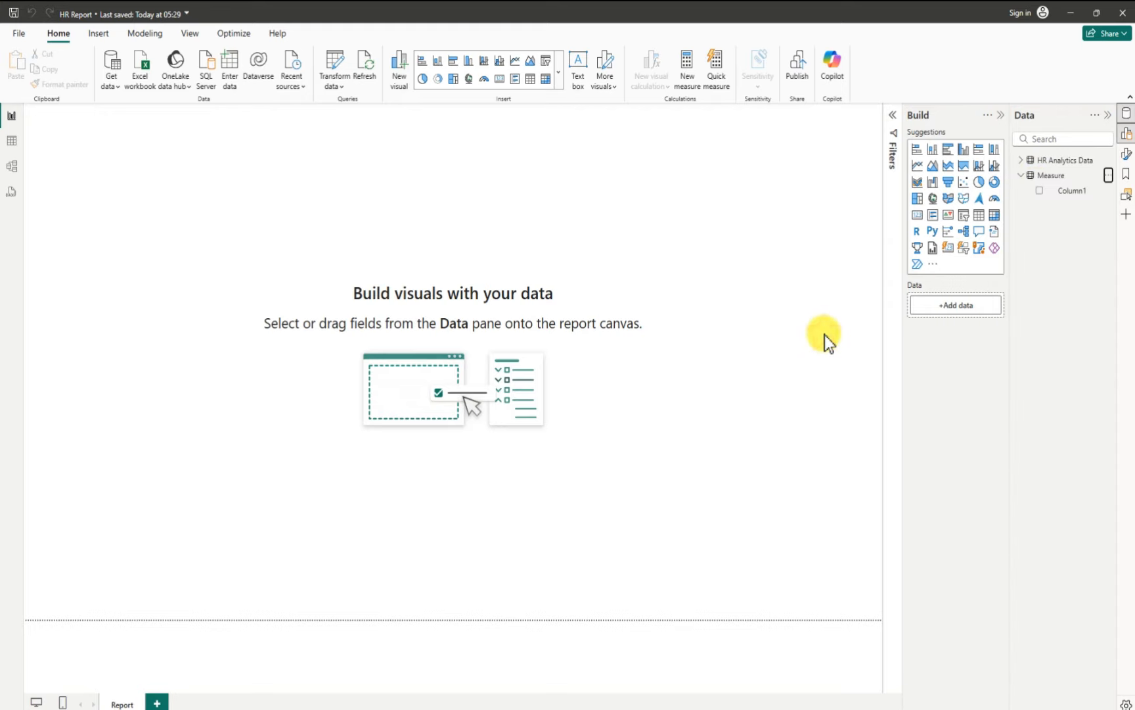
pyautogui.click(1107, 176)
pyautogui.click(1050, 194)
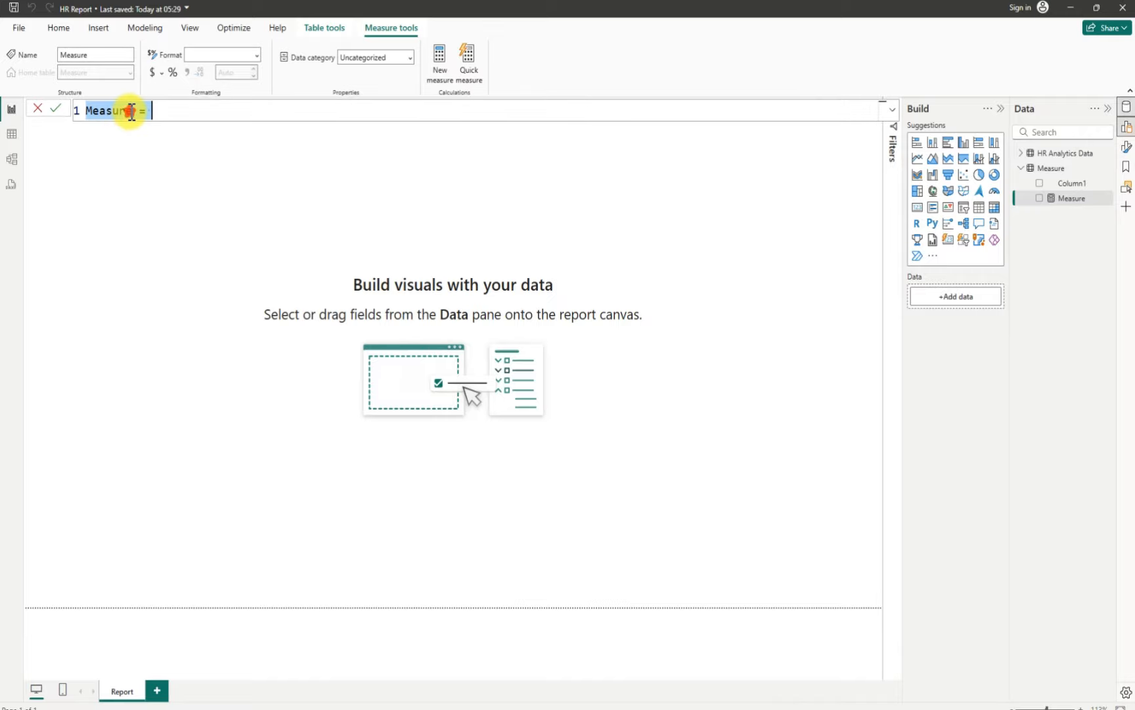
# Replace the new measure's default name with Total Emp
pyautogui.hotkey('ctrl', 'a')
pyautogui.press('BackSpace')
pyautogui.write('T')
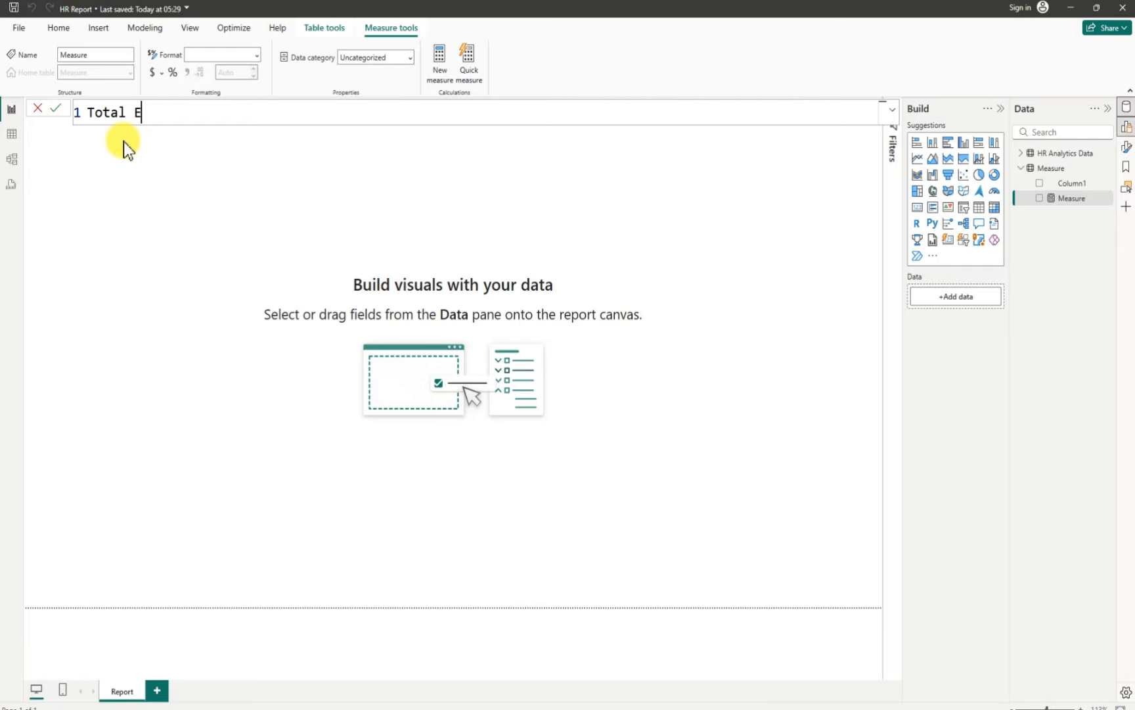
pyautogui.write('otal Emplo')
pyautogui.press('BackSpace')
pyautogui.press('BackSpace')
pyautogui.write('=')
# Define Total Emp as COUNTROWS('HR Analytics Data') and commit the measure
pyautogui.write('c')
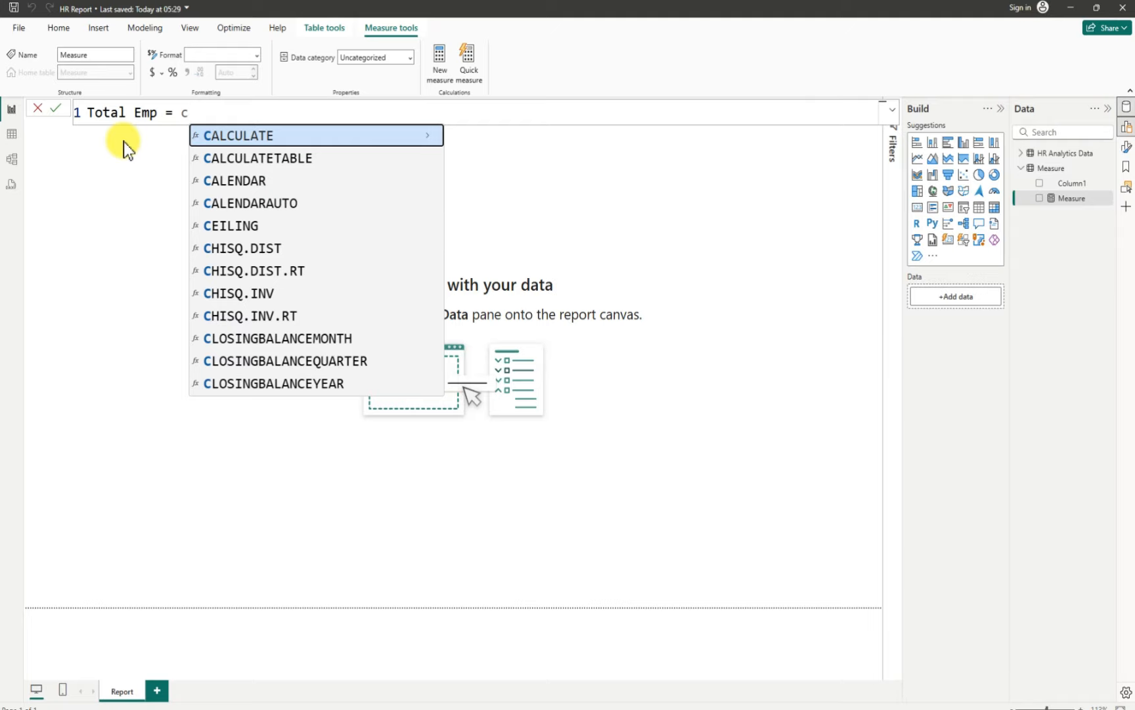
pyautogui.write('oun')
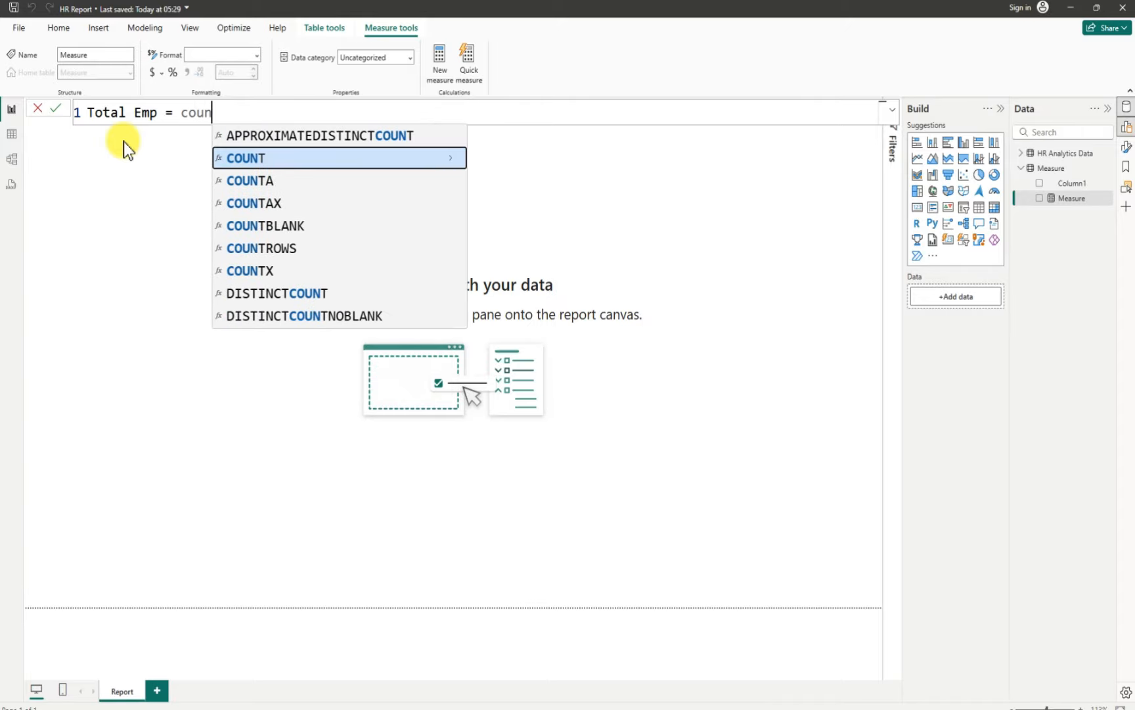
pyautogui.click(256, 248)
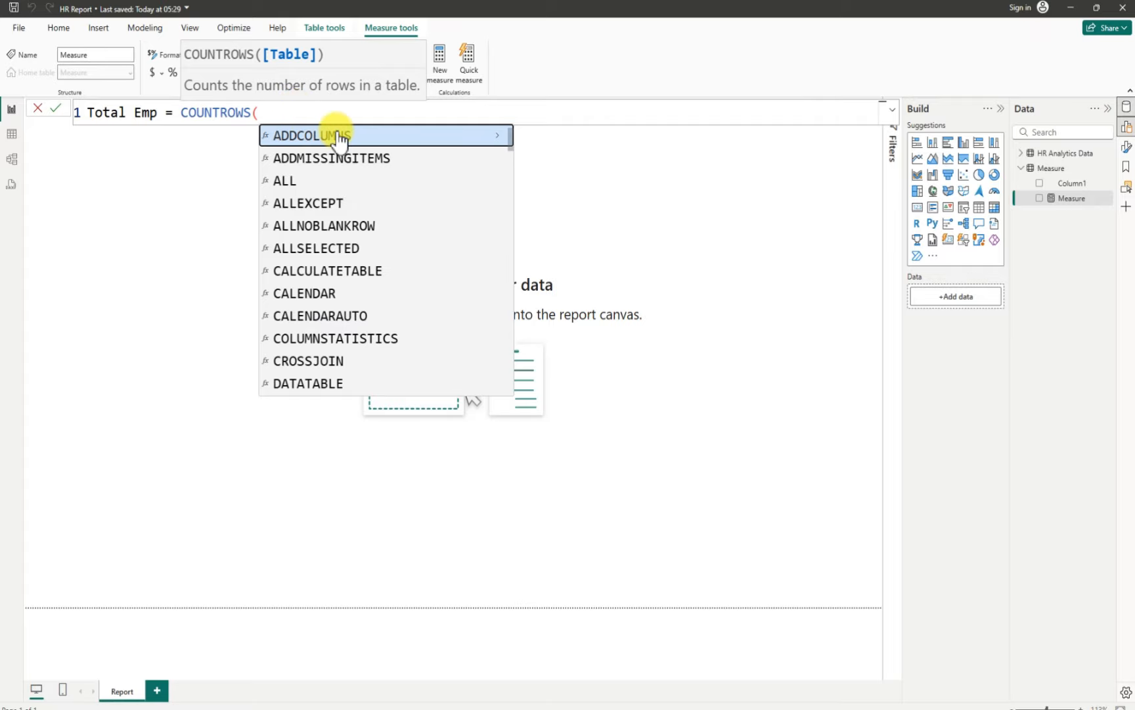
pyautogui.write('hr')
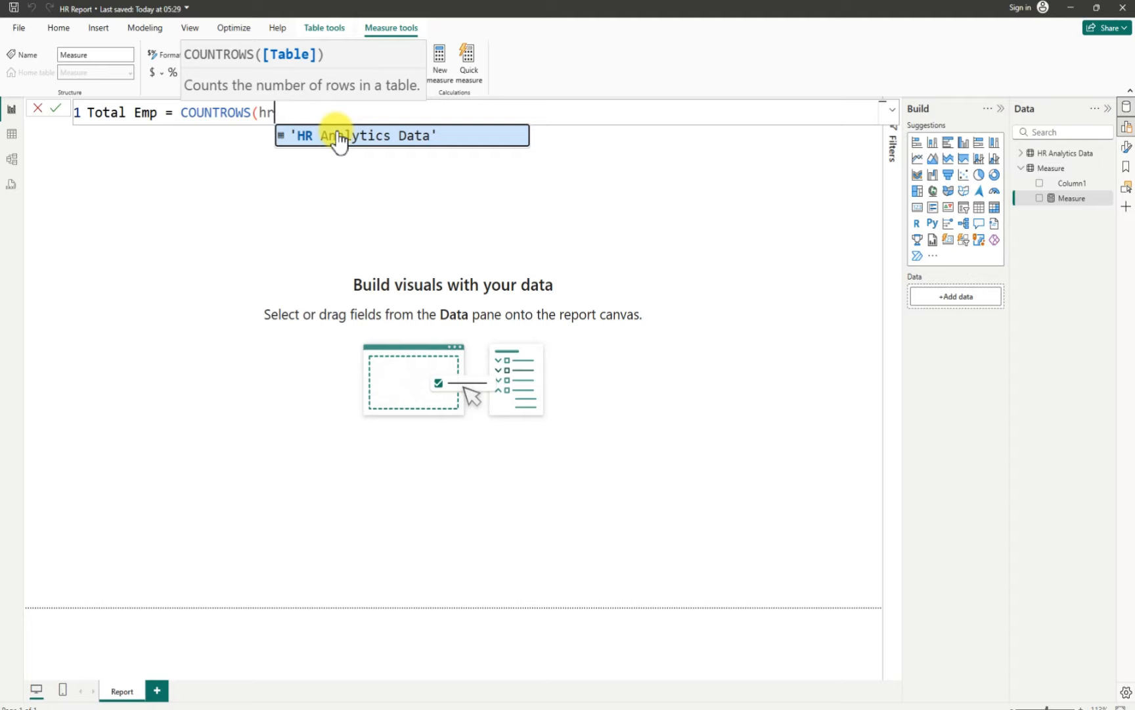
pyautogui.click(390, 138)
pyautogui.write(')')
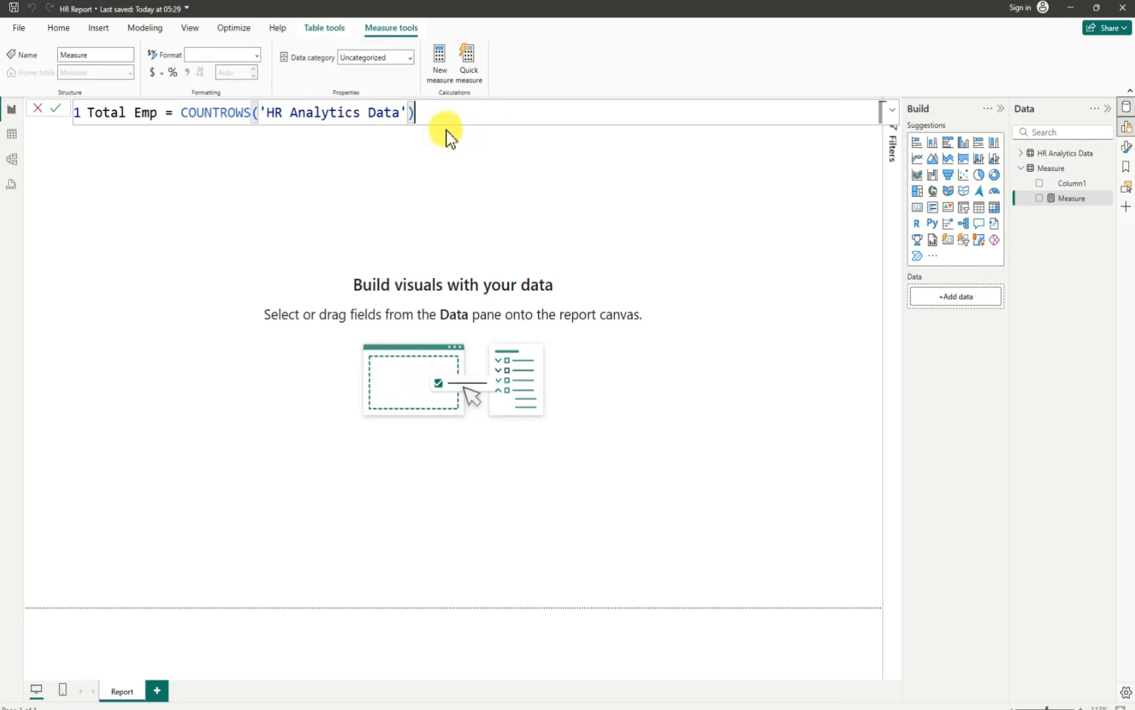
pyautogui.press('Return')
pyautogui.click(446, 130)
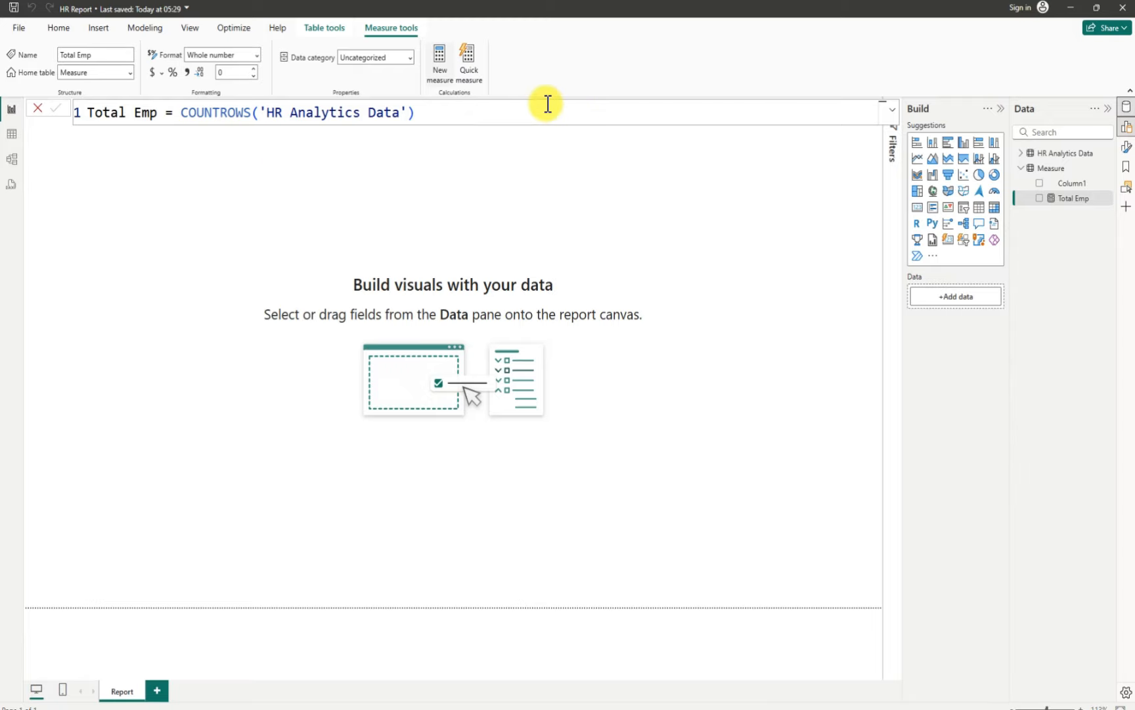
# Add another measure to the Measure table and name it Male
pyautogui.click(441, 60)
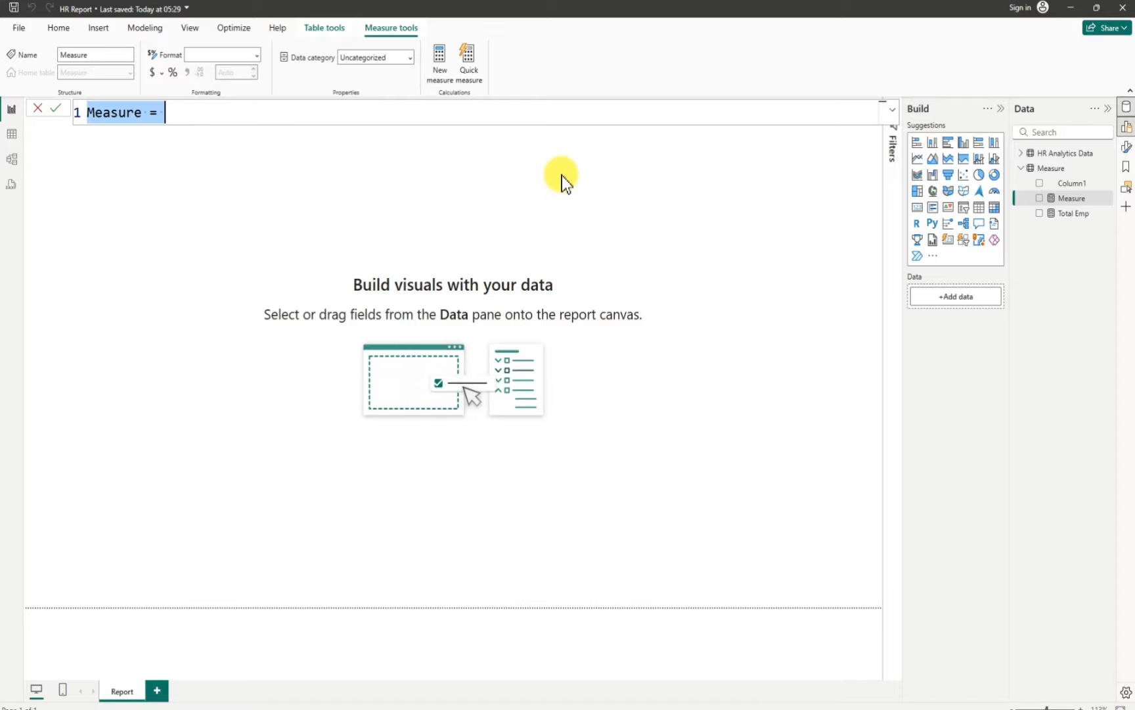
pyautogui.click(142, 113)
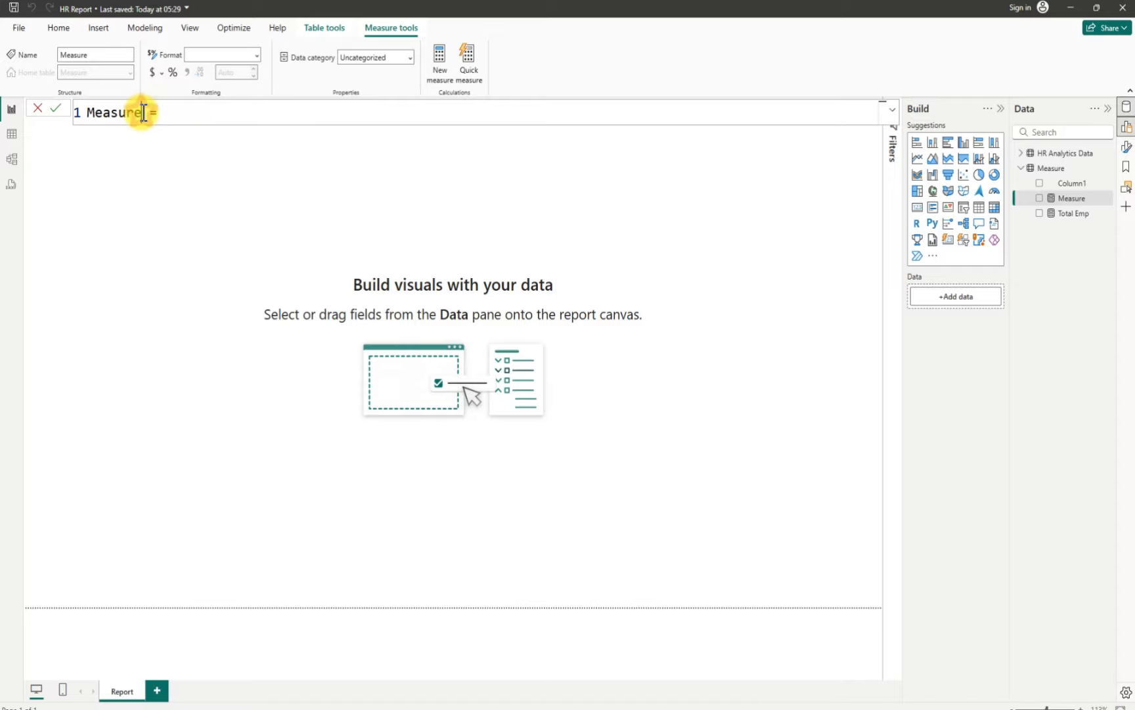
pyautogui.press('BackSpace')
pyautogui.write('M')
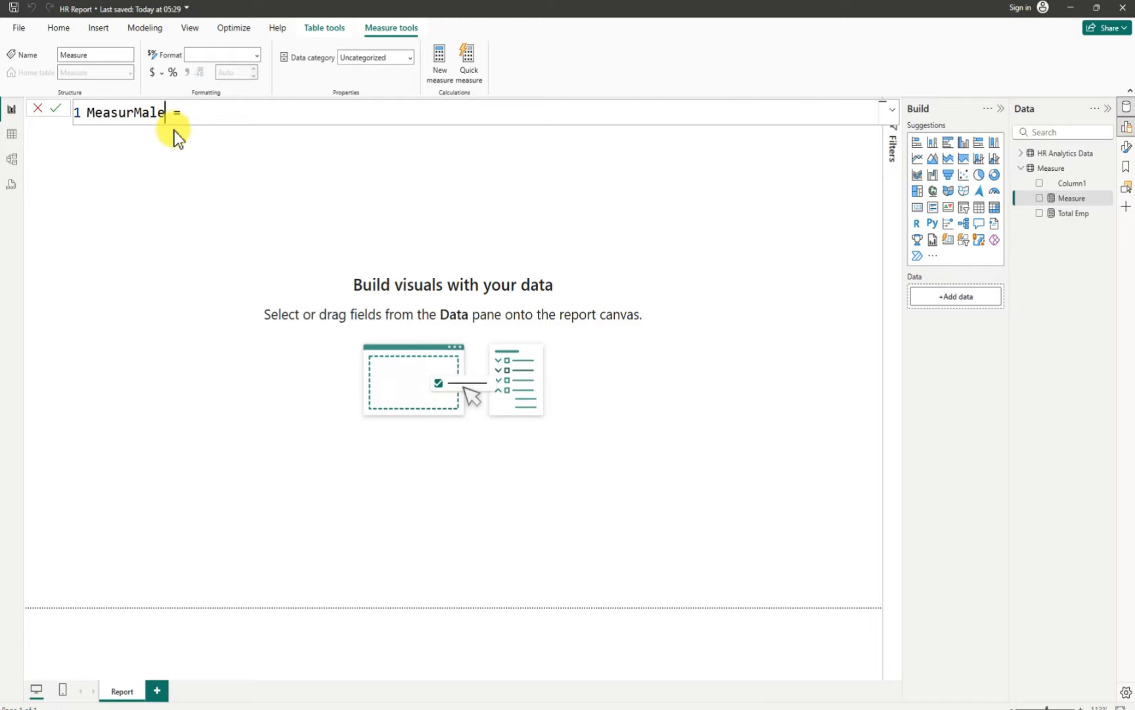
pyautogui.write('al')
pyautogui.press('BackSpace')
pyautogui.press('BackSpace')
pyautogui.press('BackSpace')
pyautogui.press('BackSpace')
pyautogui.press('BackSpace')
pyautogui.press('BackSpace')
pyautogui.press('BackSpace')
pyautogui.press('BackSpace')
pyautogui.press('BackSpace')
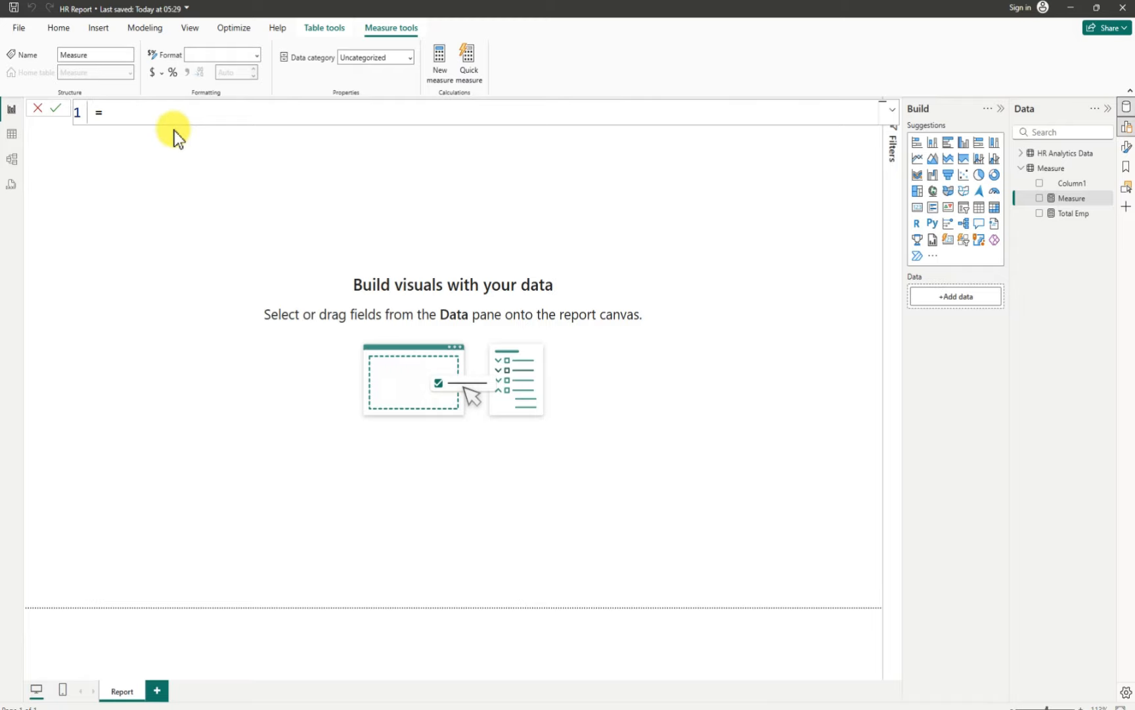
pyautogui.write('Male')
# Start the Male measure's formula as a CALCULATE function with [Total Emp] as its expression, ready for a filter argument
pyautogui.click(174, 111)
pyautogui.write('Cal')
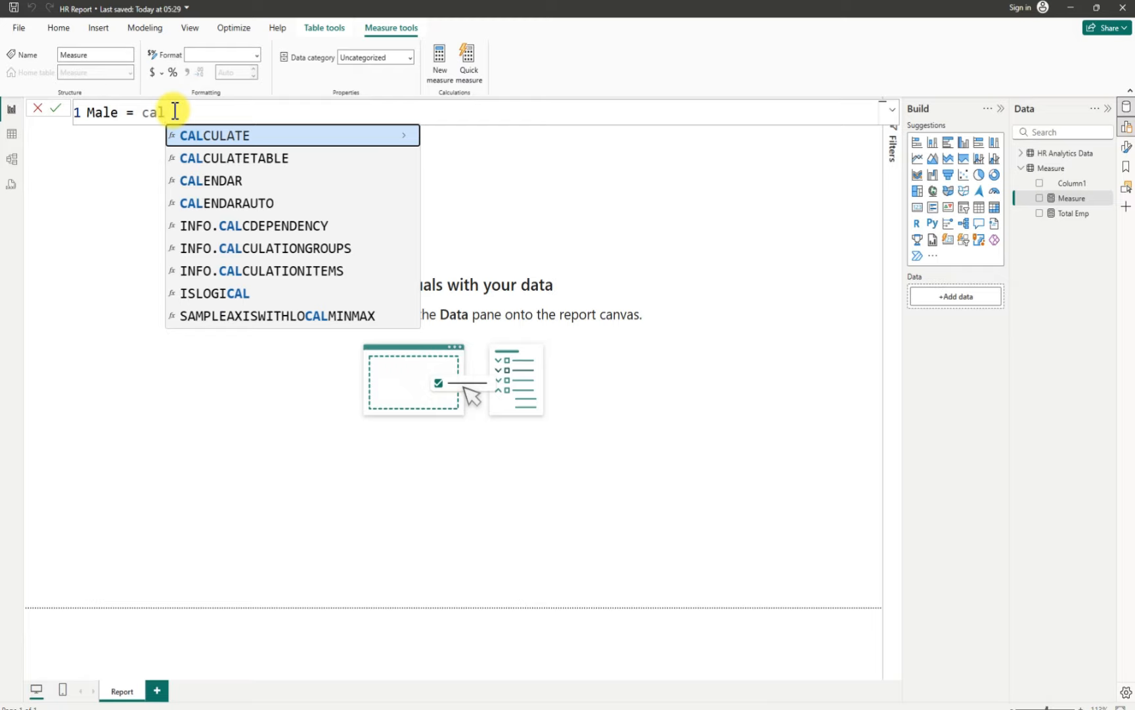
pyautogui.press('Tab')
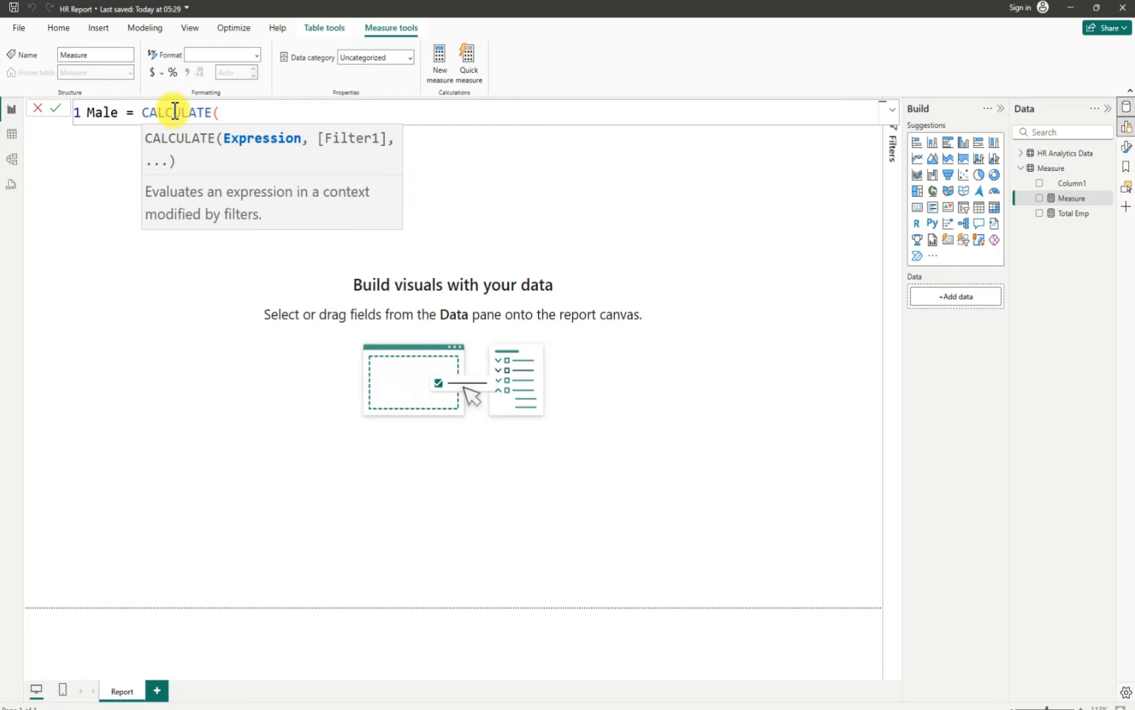
pyautogui.write('tota')
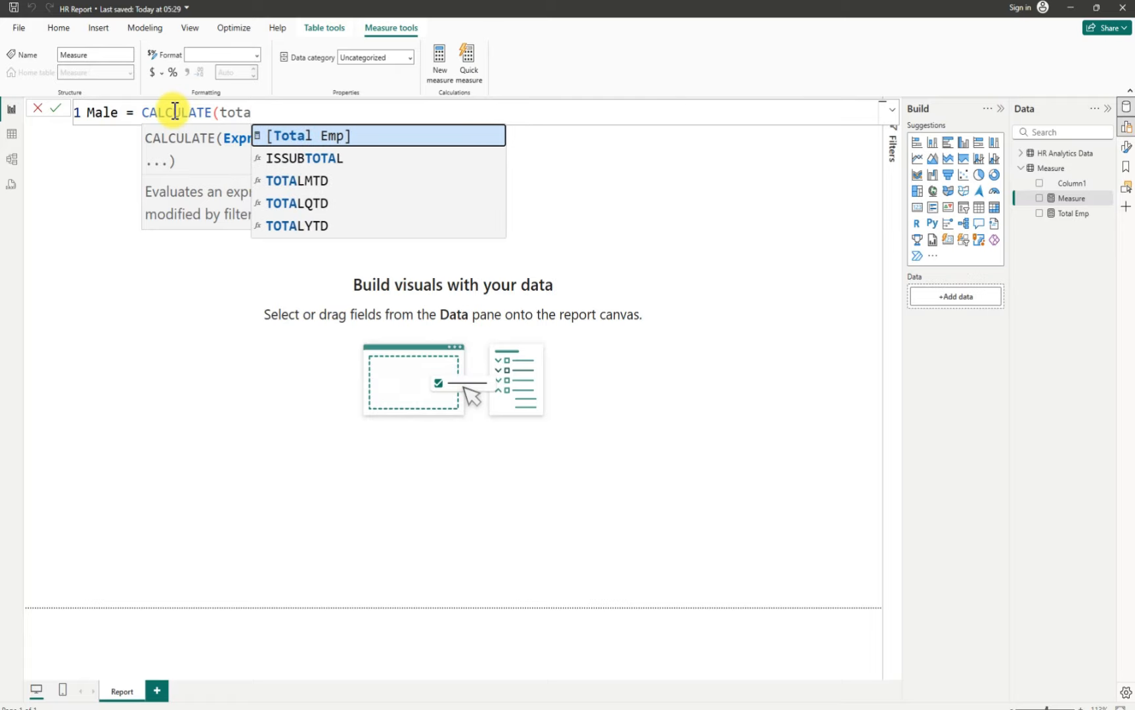
pyautogui.press('Tab')
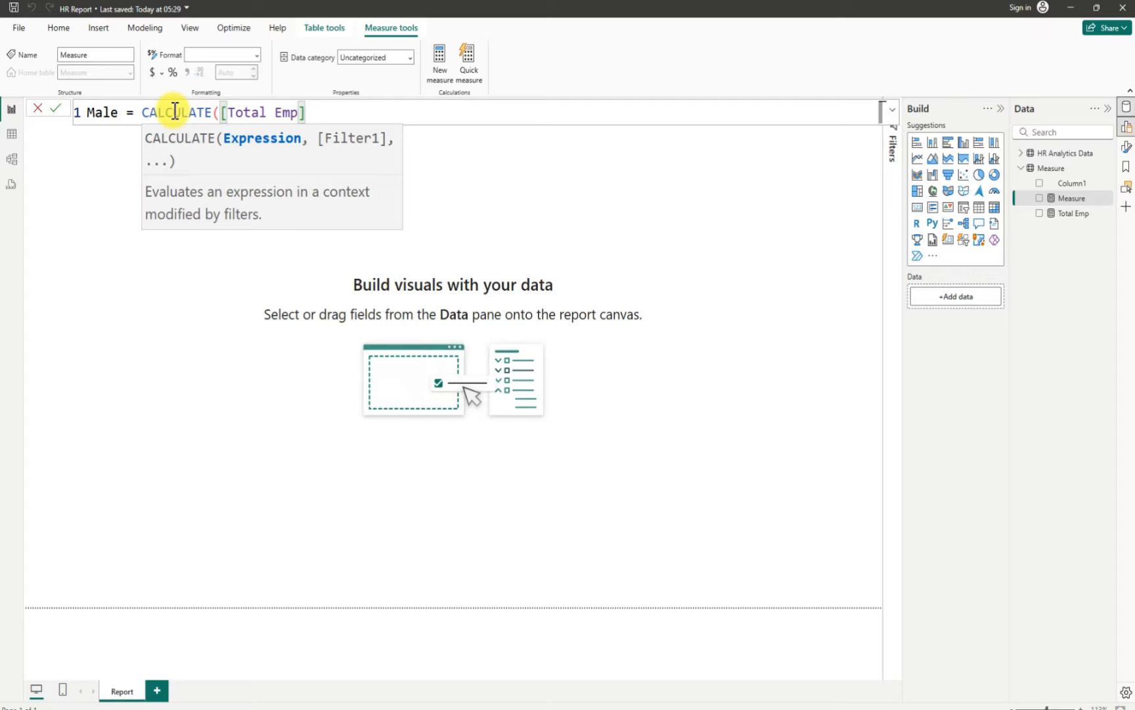
pyautogui.write(',')
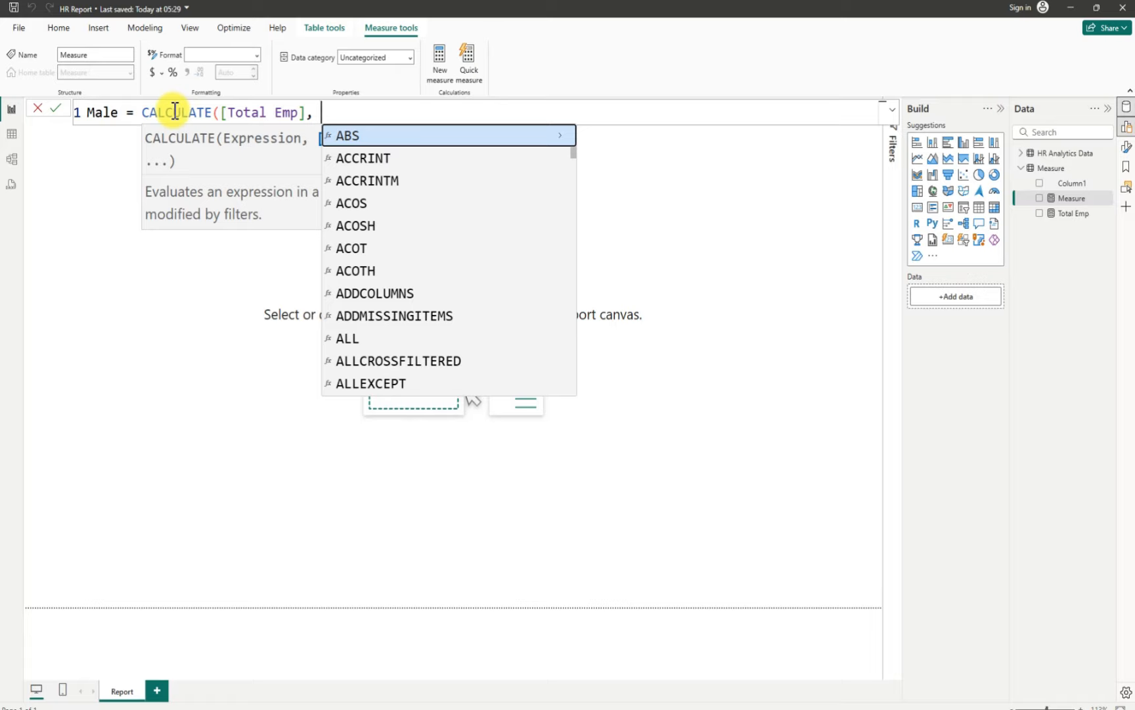
pyautogui.press('BackSpace')
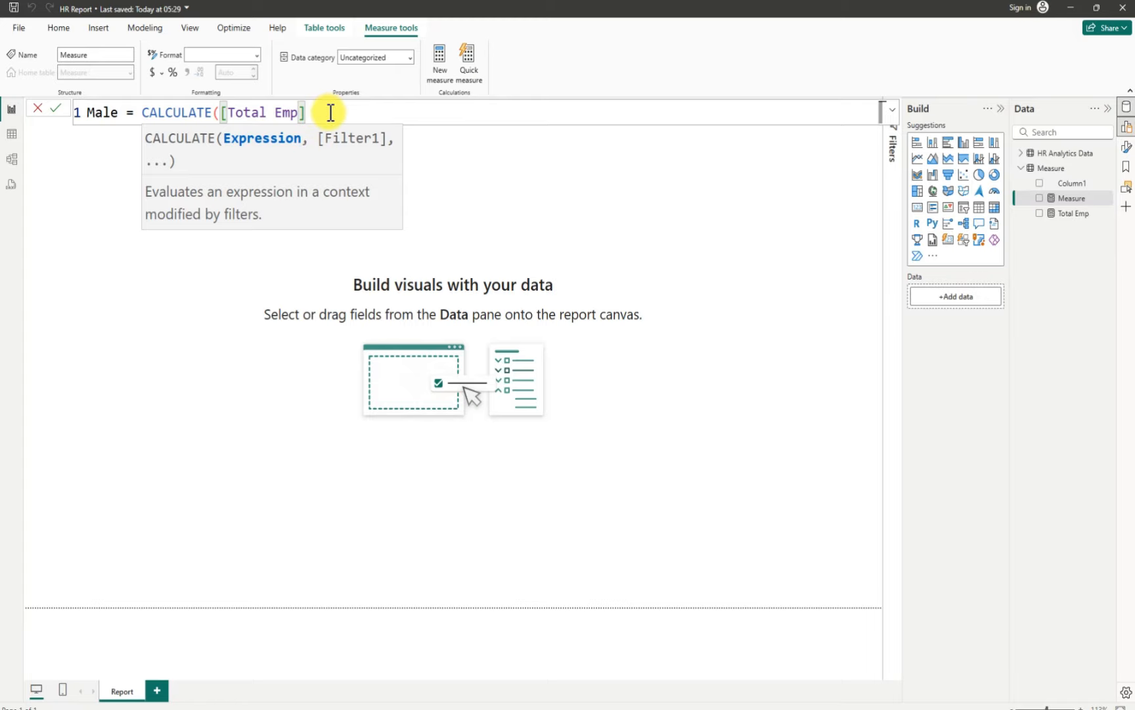
pyautogui.write(',')
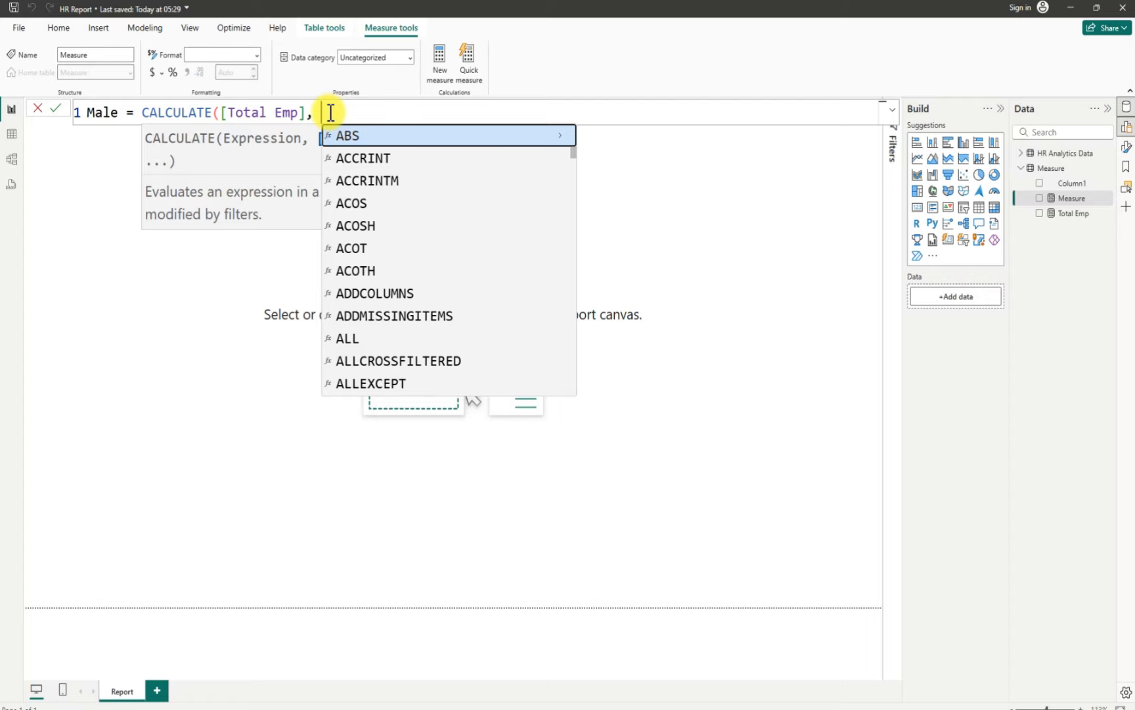
pyautogui.write('hr')
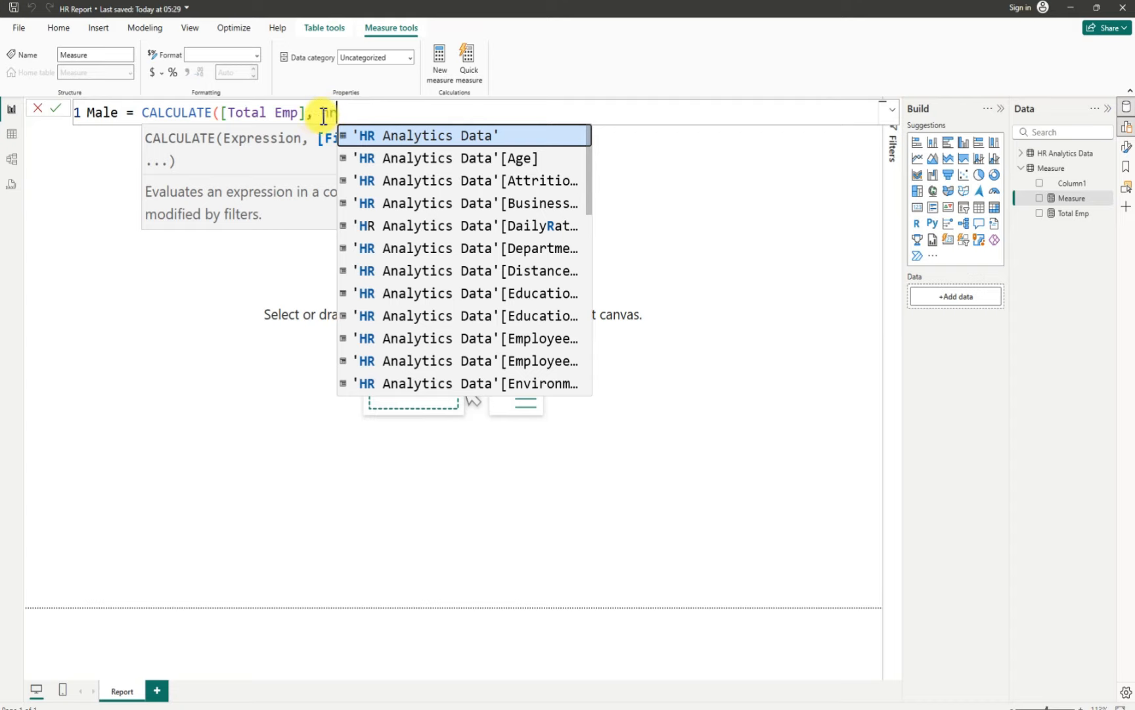
pyautogui.click(437, 136)
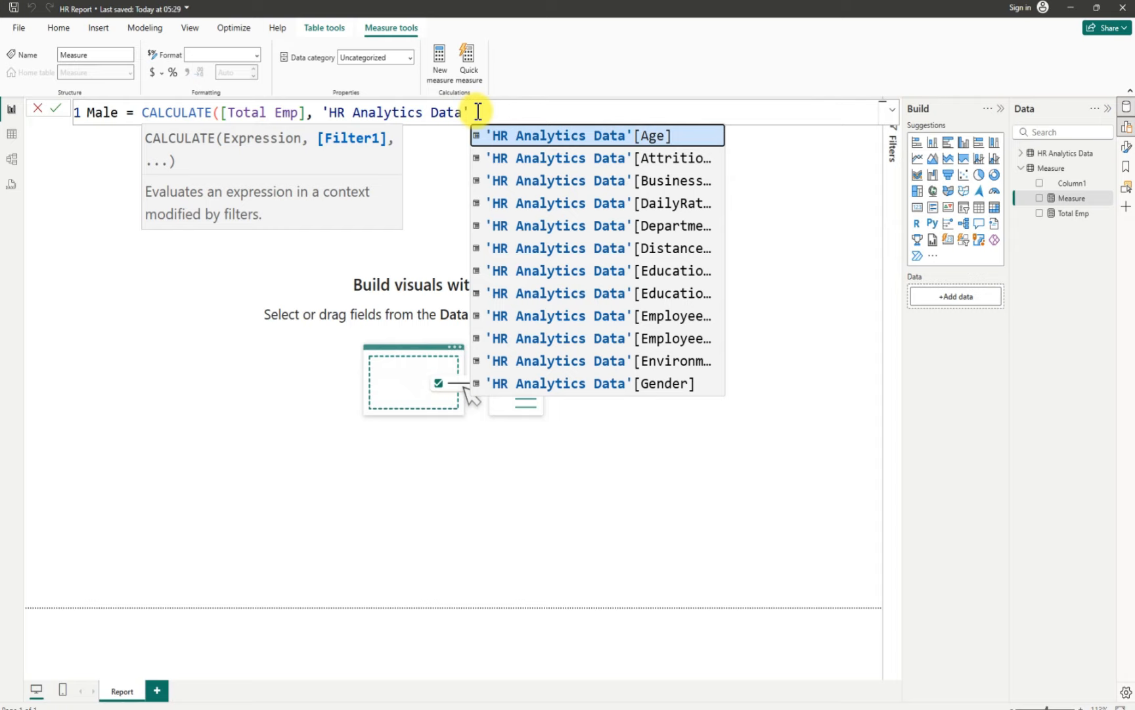
pyautogui.scroll(-2, 666, 220)
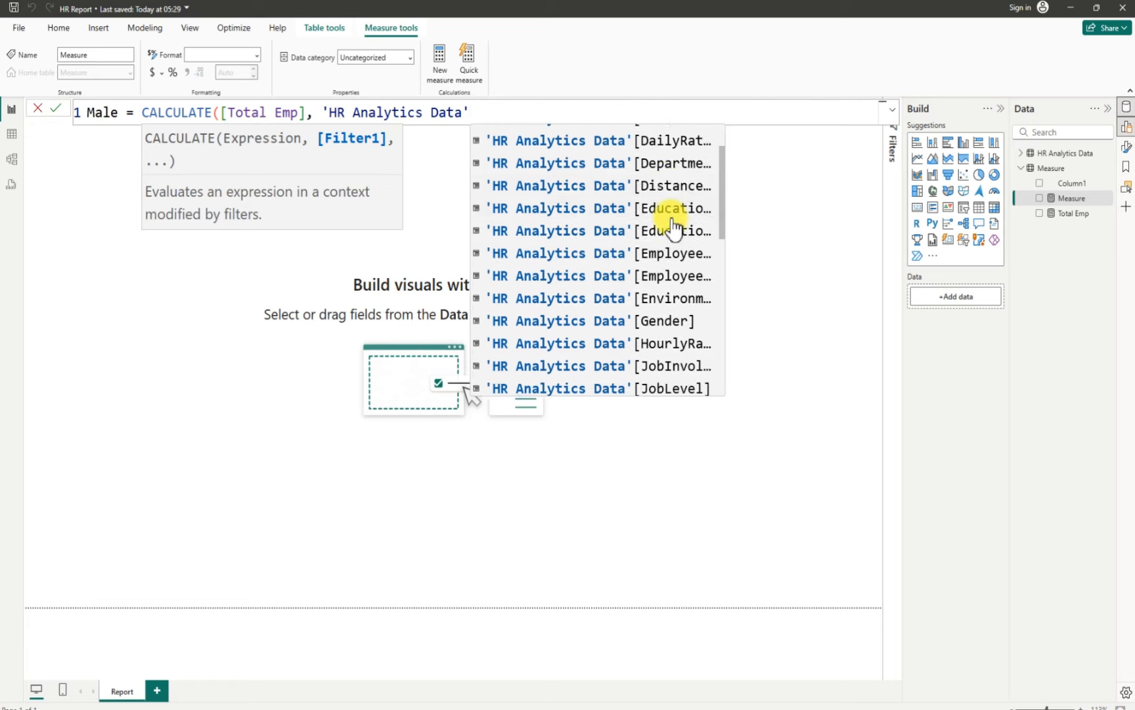
pyautogui.scroll(-5, 673, 227)
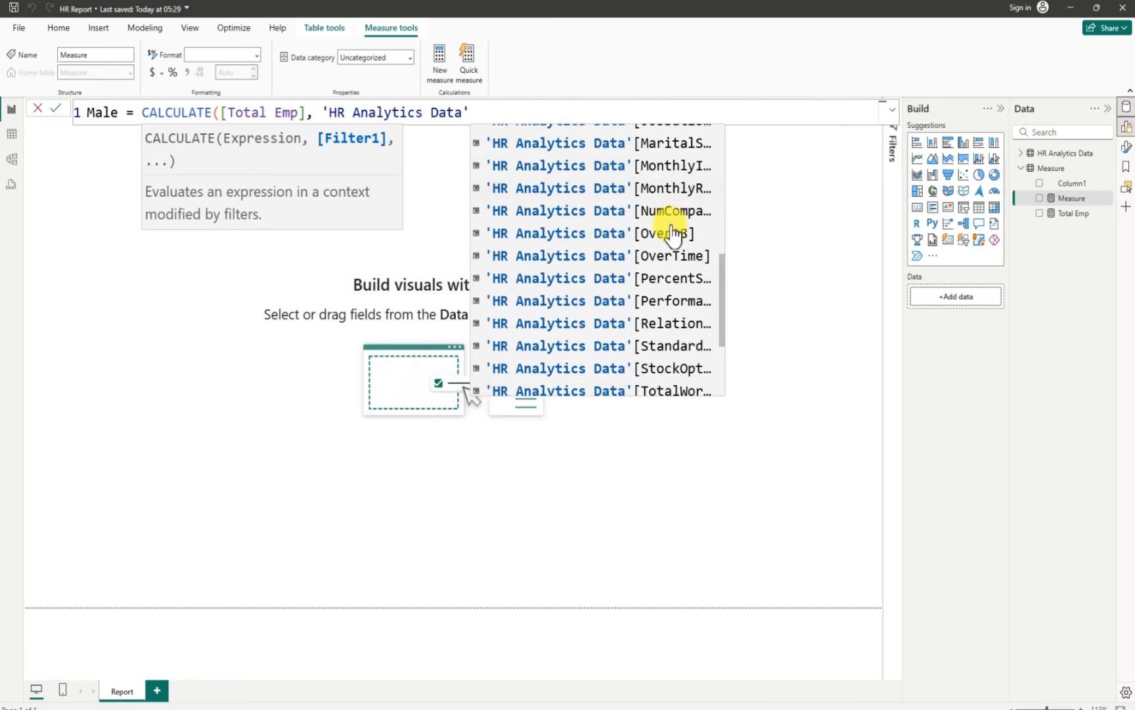
pyautogui.scroll(-2, 673, 235)
pyautogui.scroll(3, 673, 238)
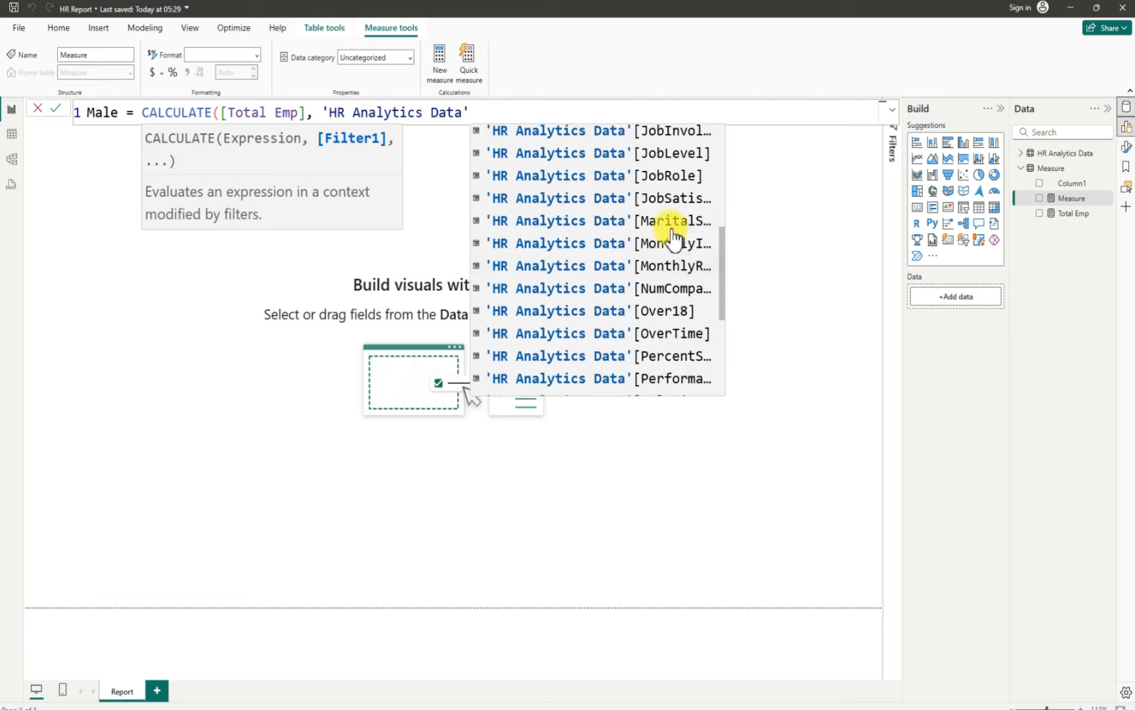
pyautogui.scroll(5, 670, 227)
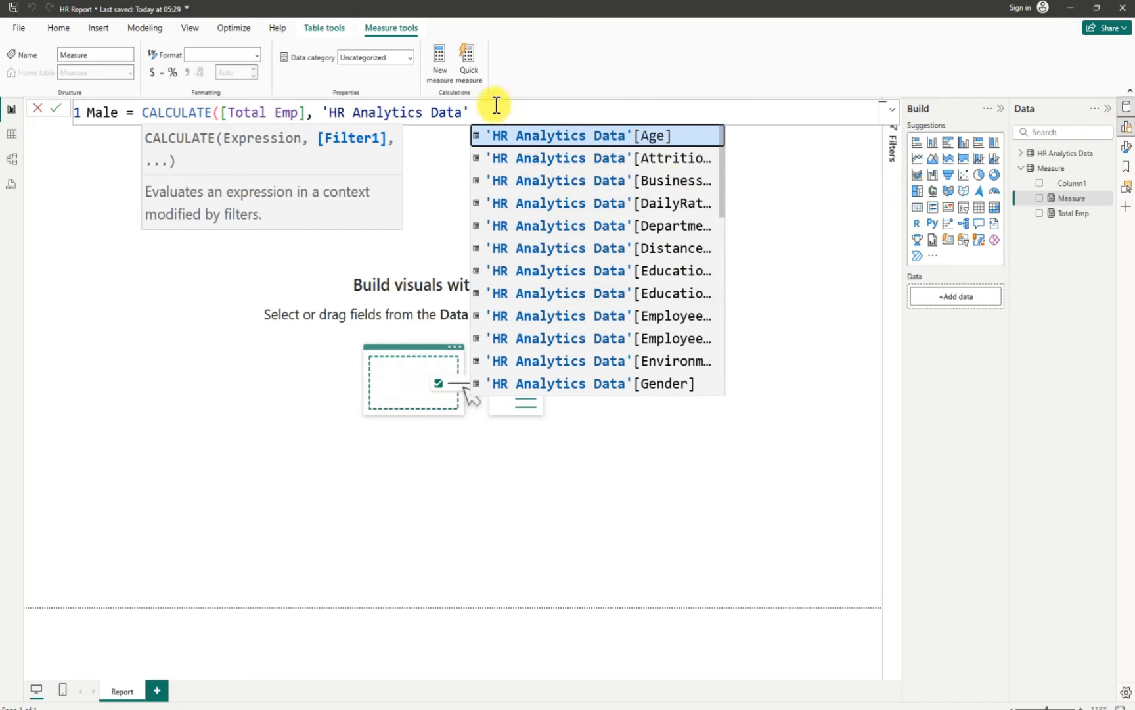
pyautogui.press('BackSpace')
pyautogui.press('BackSpace')
pyautogui.press('BackSpace')
pyautogui.press('BackSpace')
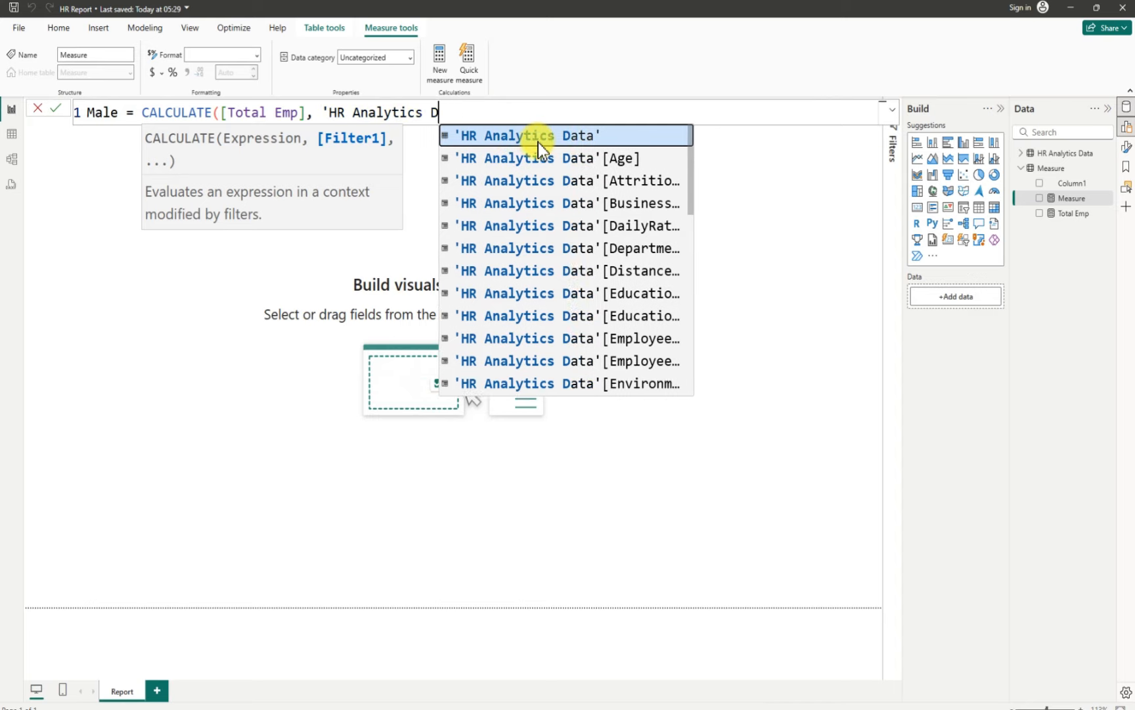
pyautogui.press('BackSpace')
pyautogui.press('BackSpace')
pyautogui.press('BackSpace')
pyautogui.press('BackSpace')
pyautogui.press('BackSpace')
pyautogui.press('BackSpace')
pyautogui.press('BackSpace')
pyautogui.press('BackSpace')
pyautogui.press('BackSpace')
pyautogui.press('BackSpace')
pyautogui.press('BackSpace')
pyautogui.press('BackSpace')
pyautogui.press('BackSpace')
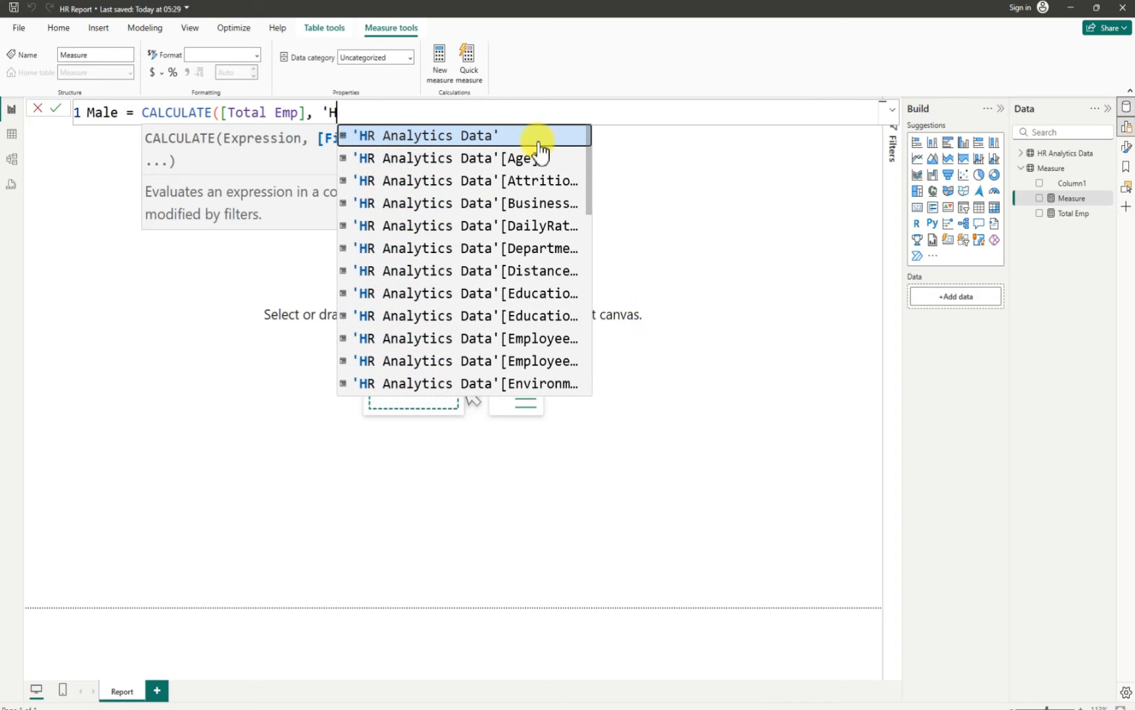
pyautogui.press('BackSpace')
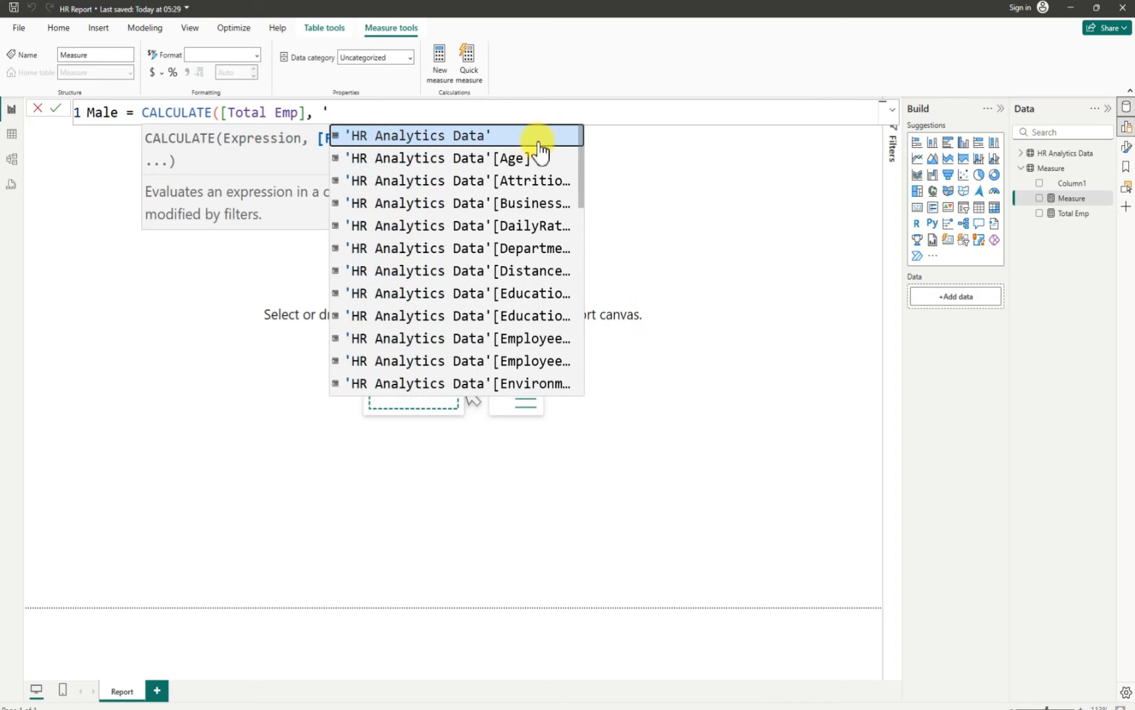
# Complete the Male measure with the filter 'HR Analytics Data'[Gender] = "Male" and commit it
pyautogui.write('gen')
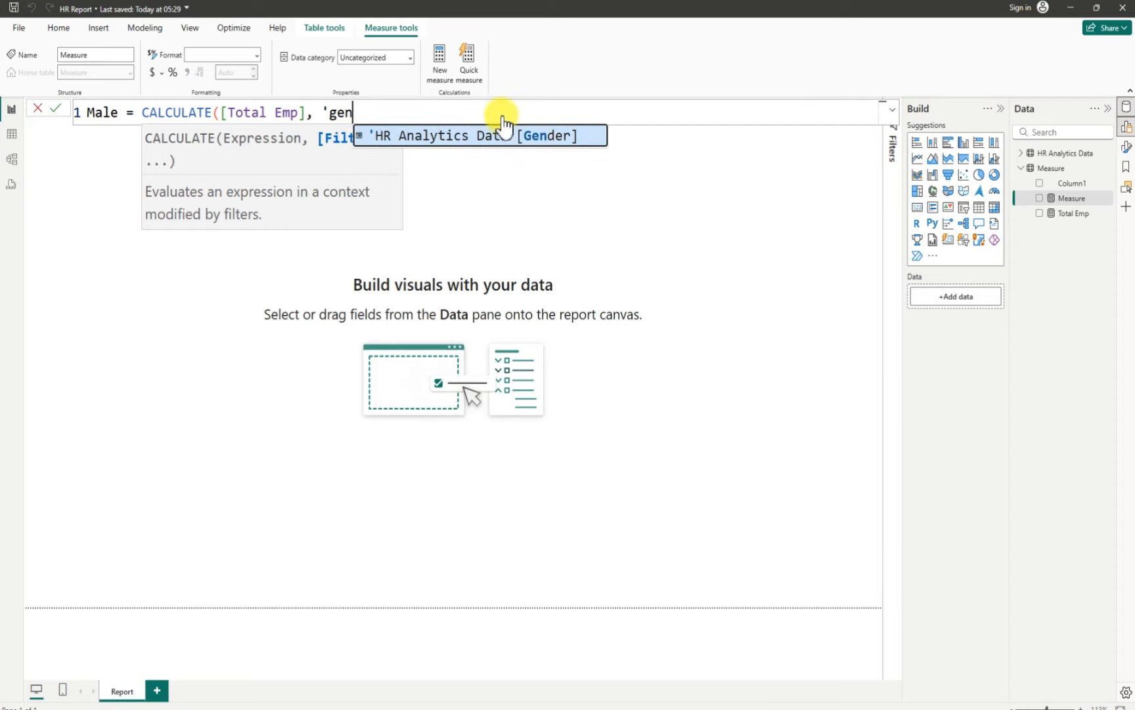
pyautogui.click(423, 138)
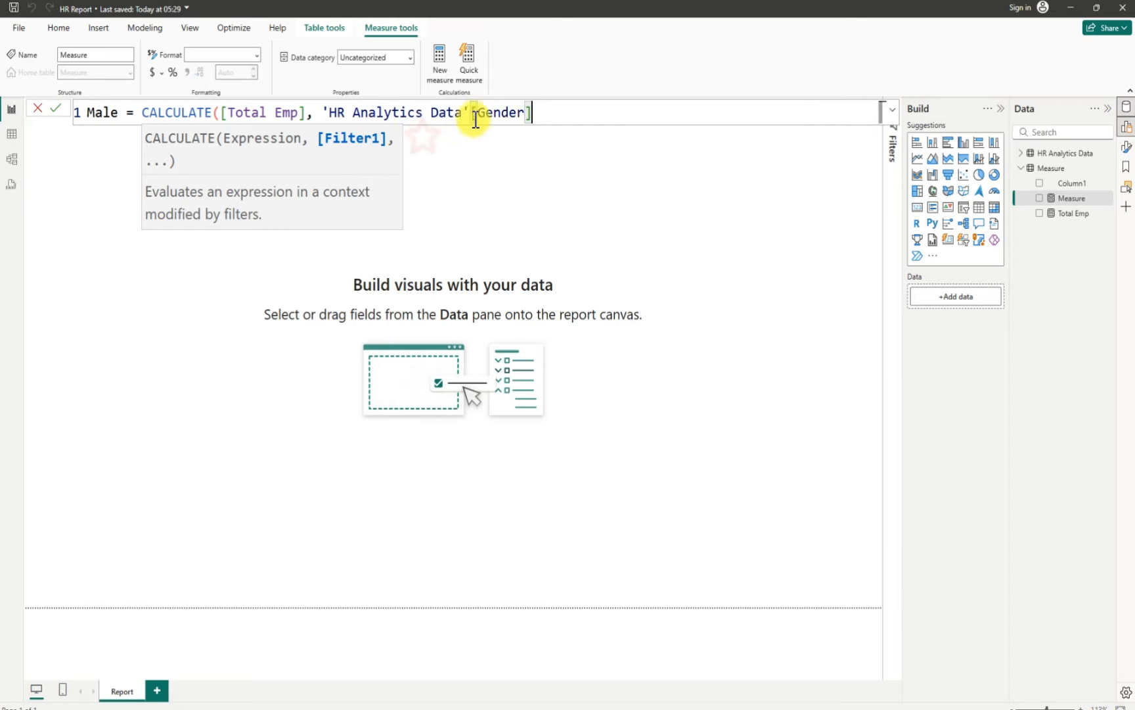
pyautogui.write('=')
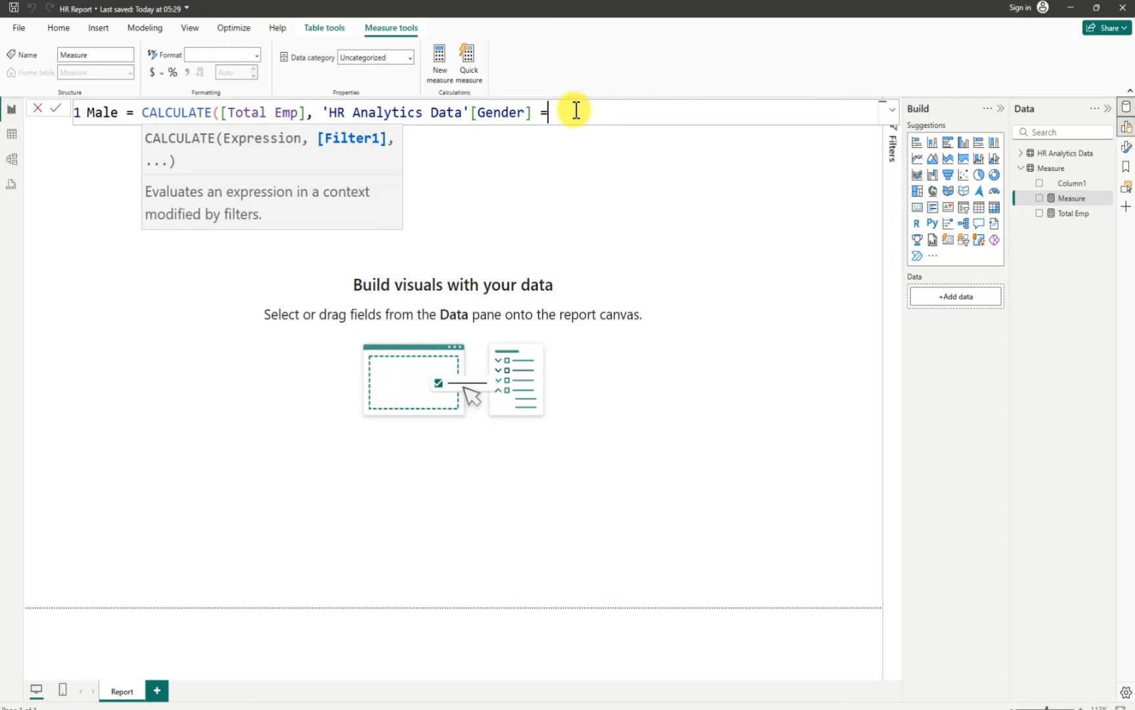
pyautogui.write(' "Male")')
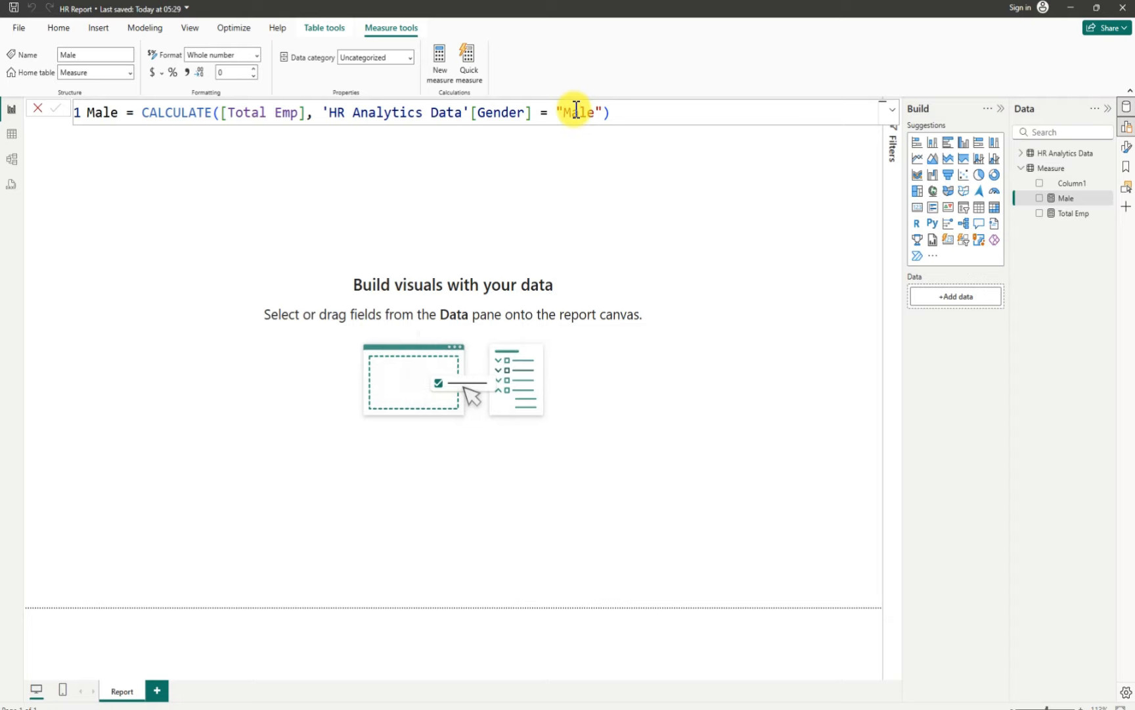
# Copy the whole Male formula and use it to replace the default text of a new measure in the Measure table
pyautogui.moveTo(639, 114); pyautogui.dragTo(81, 112)
pyautogui.hotkey('ctrl', 'c')
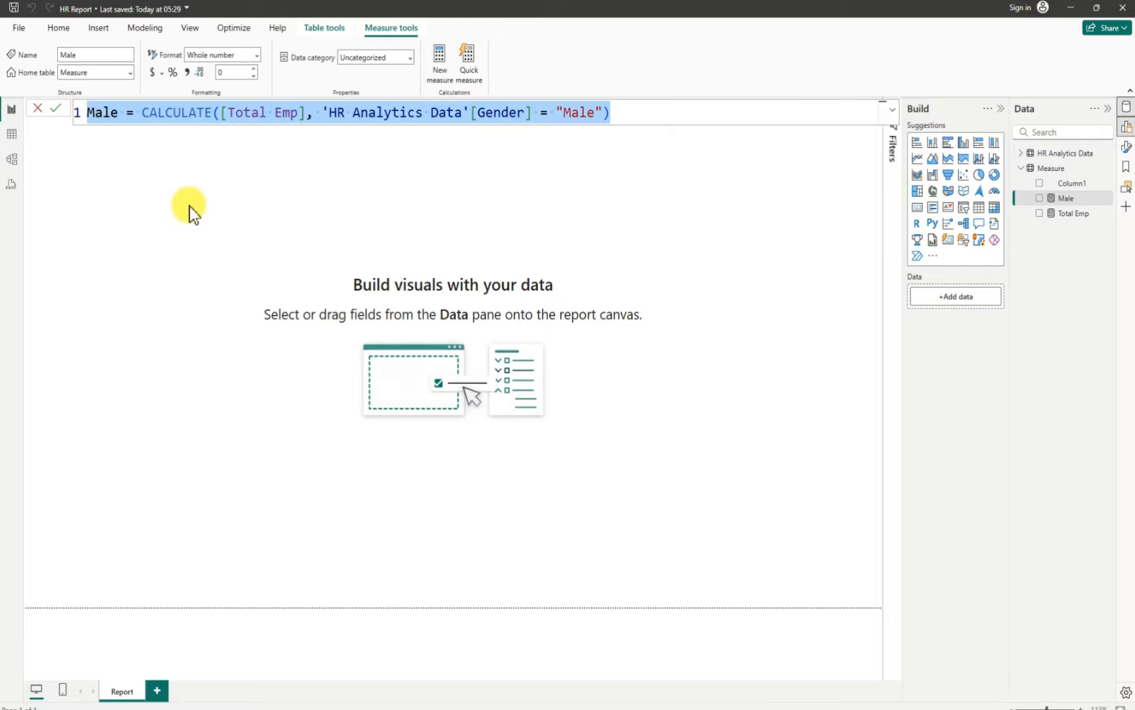
pyautogui.click(437, 59)
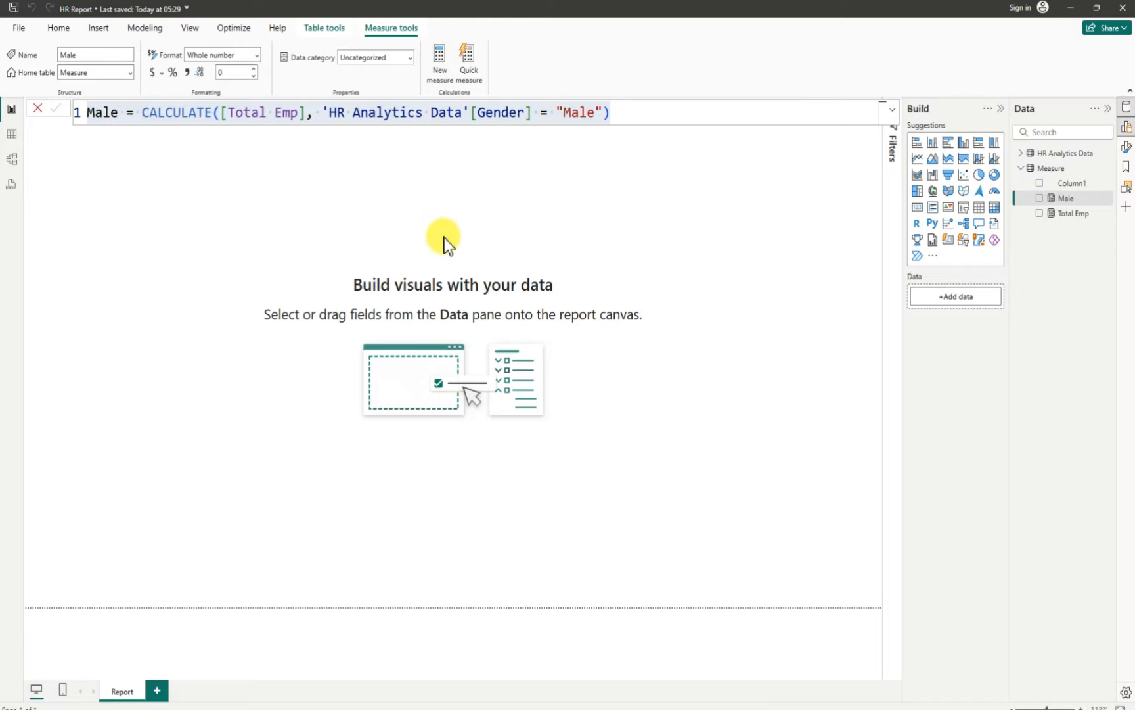
pyautogui.click(450, 84)
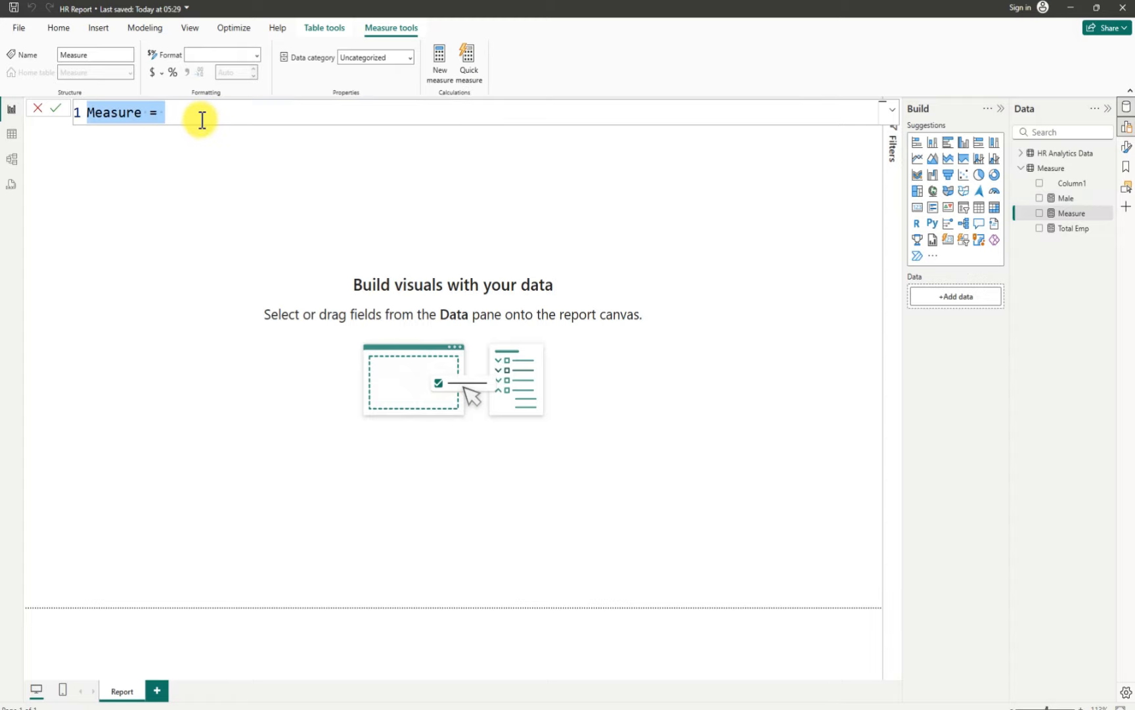
pyautogui.press('BackSpace')
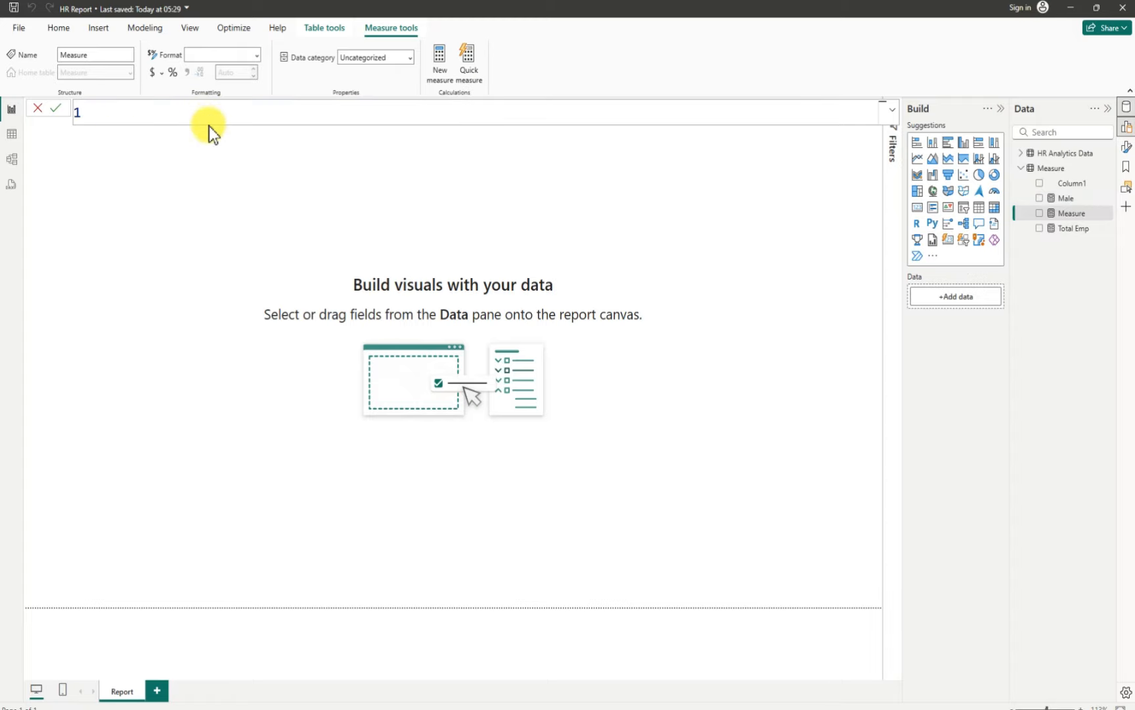
pyautogui.hotkey('ctrl', 'v')
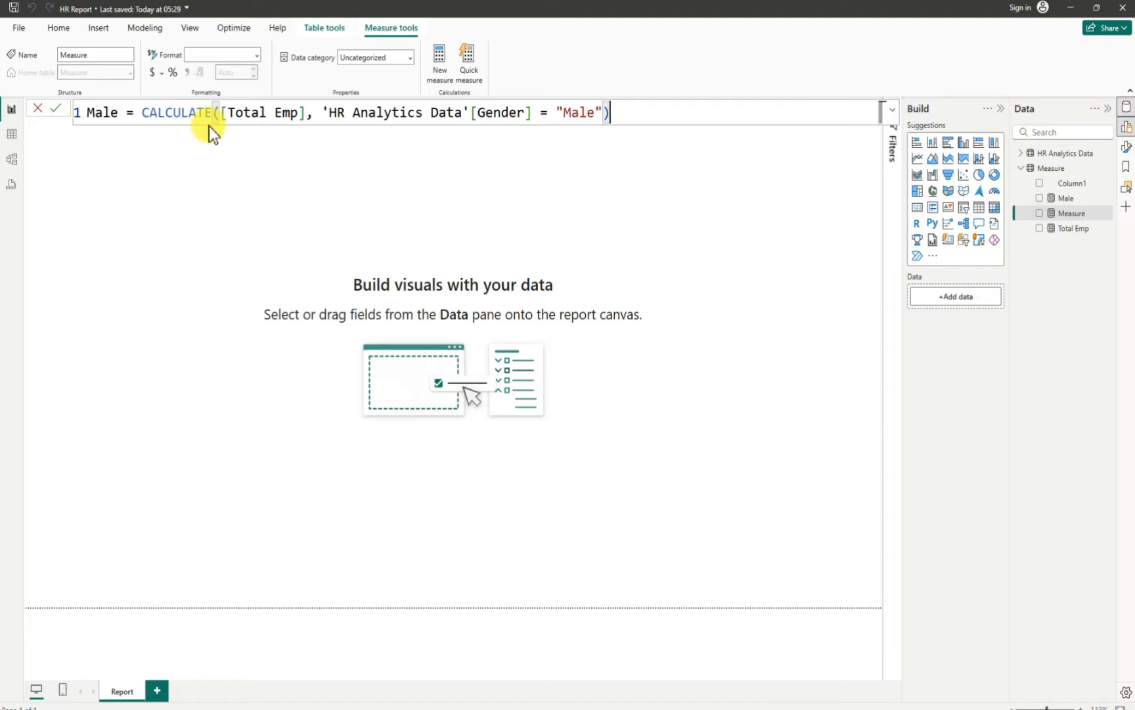
# Change the name in the copied measure formula to Female
pyautogui.doubleClick(121, 112)
pyautogui.press('BackSpace')
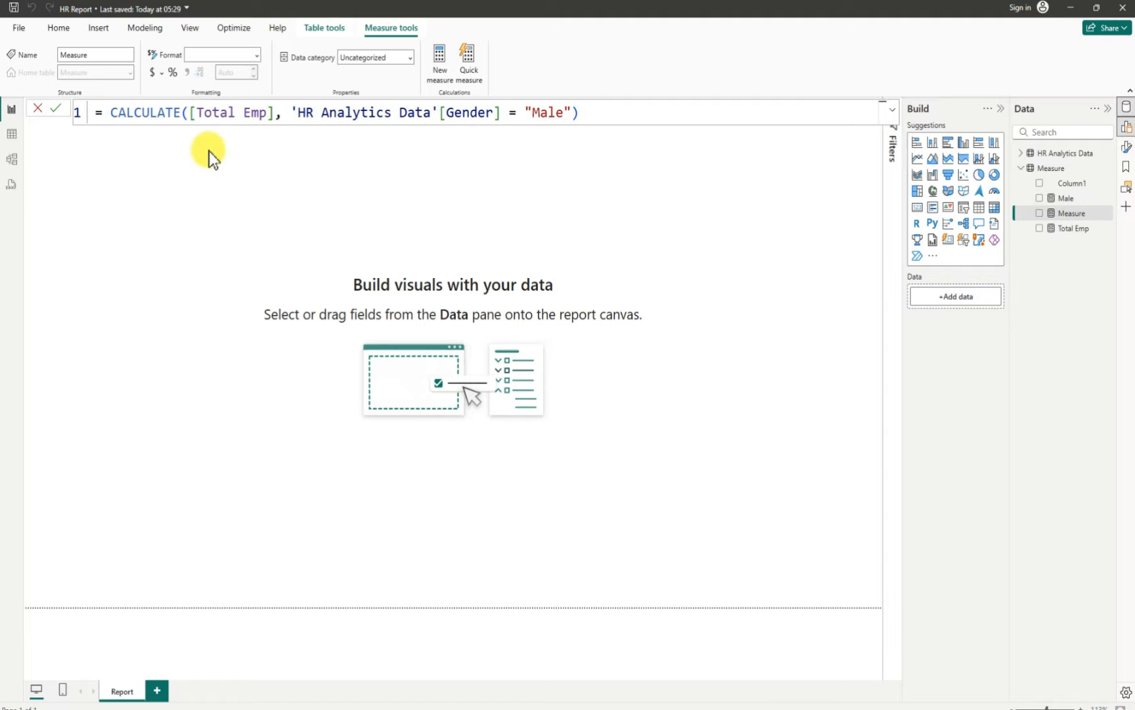
pyautogui.write('Femal ')
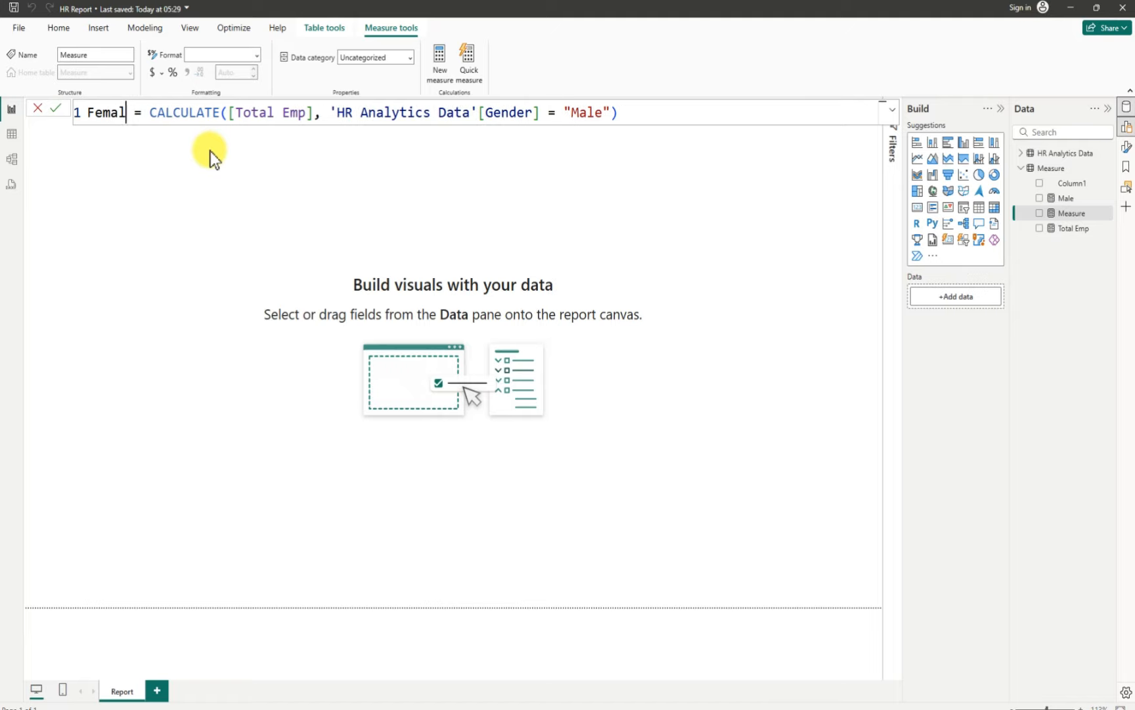
pyautogui.write('e')
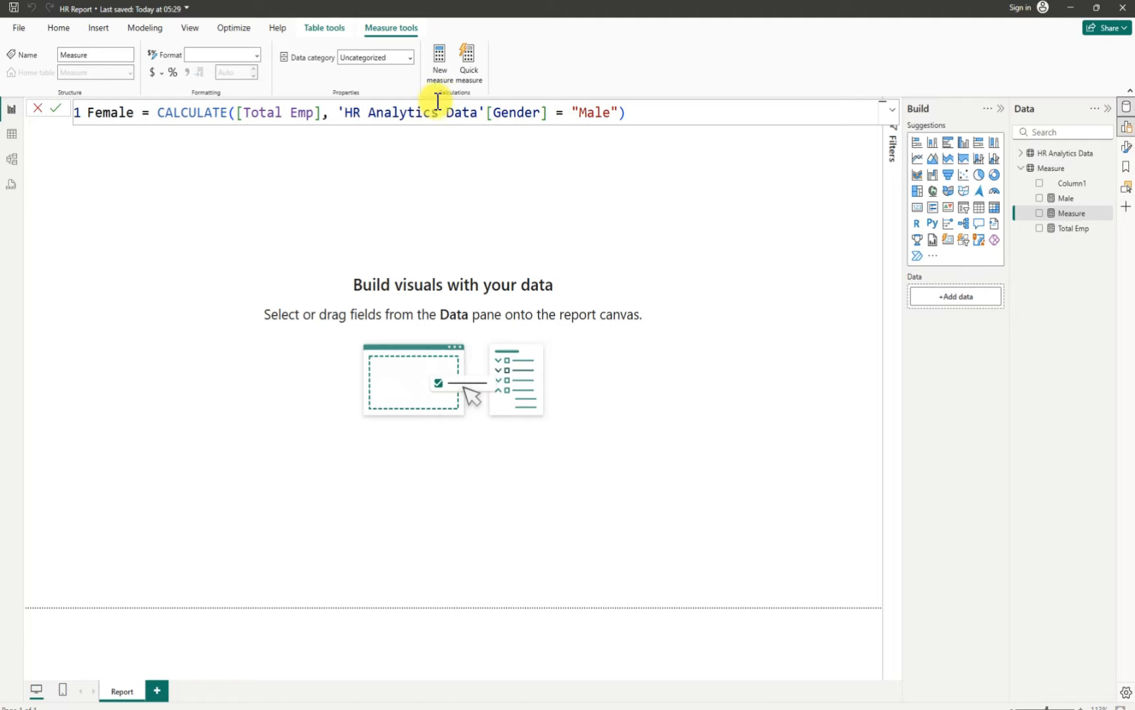
# Set the Gender filter value in the Female measure to "Female" and commit the measure
pyautogui.doubleClick(611, 113)
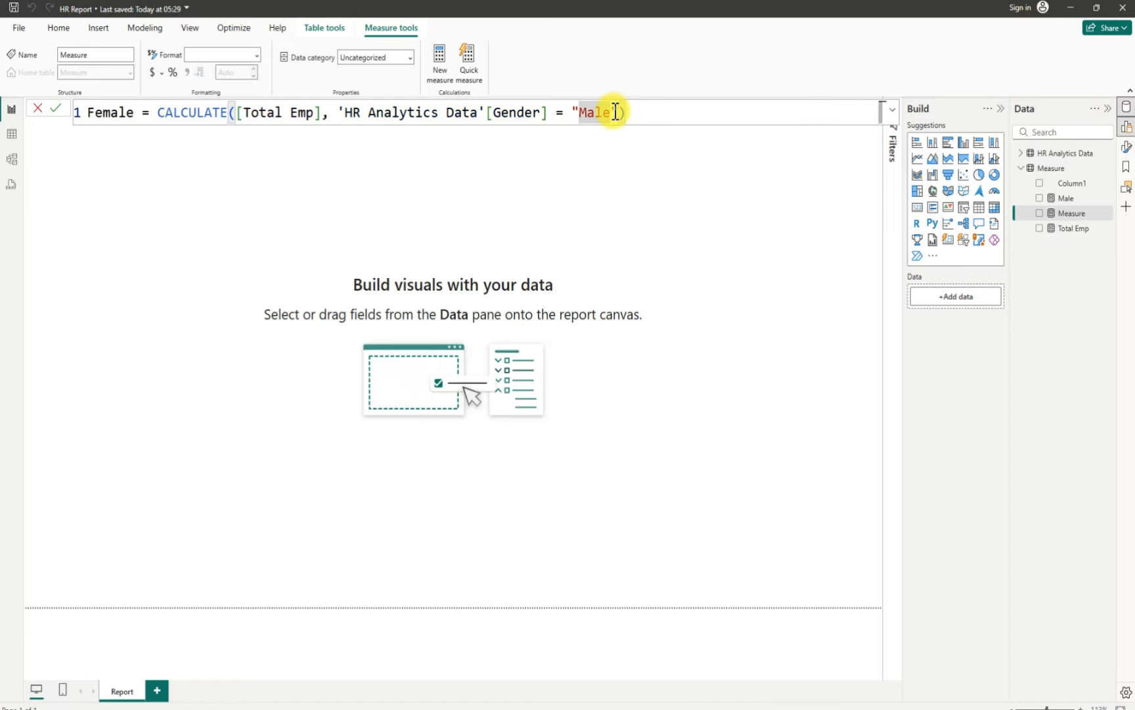
pyautogui.press('BackSpace')
pyautogui.write('F')
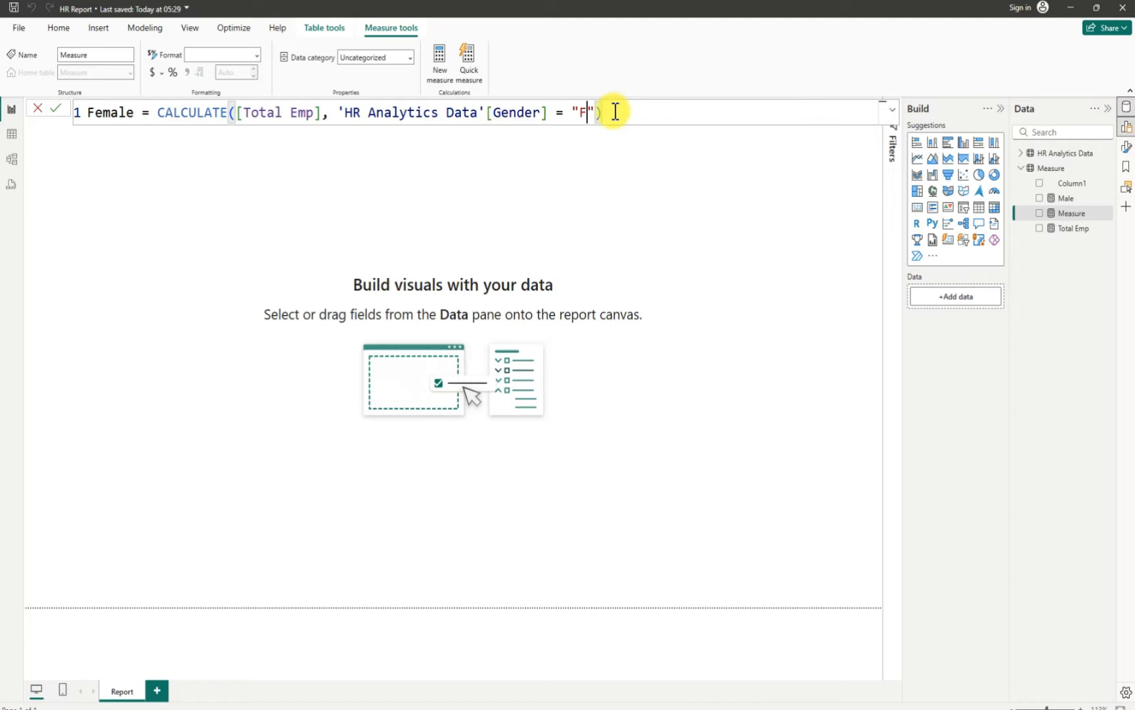
pyautogui.write('emale')
pyautogui.click(665, 108)
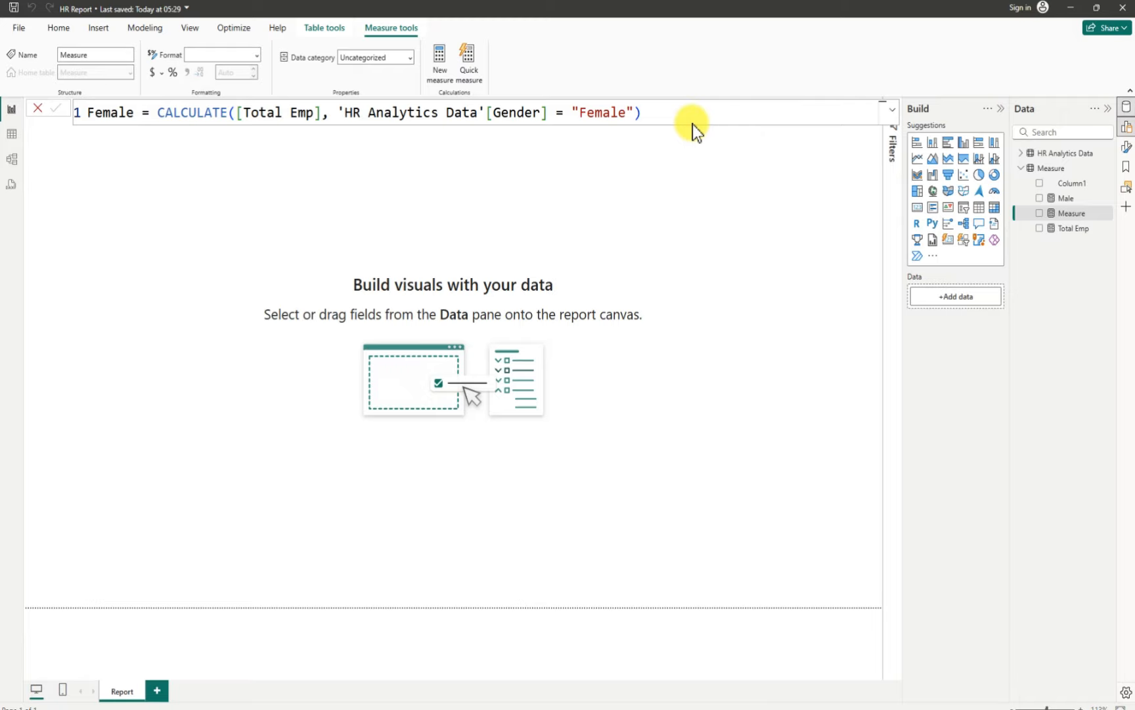
pyautogui.press('Return')
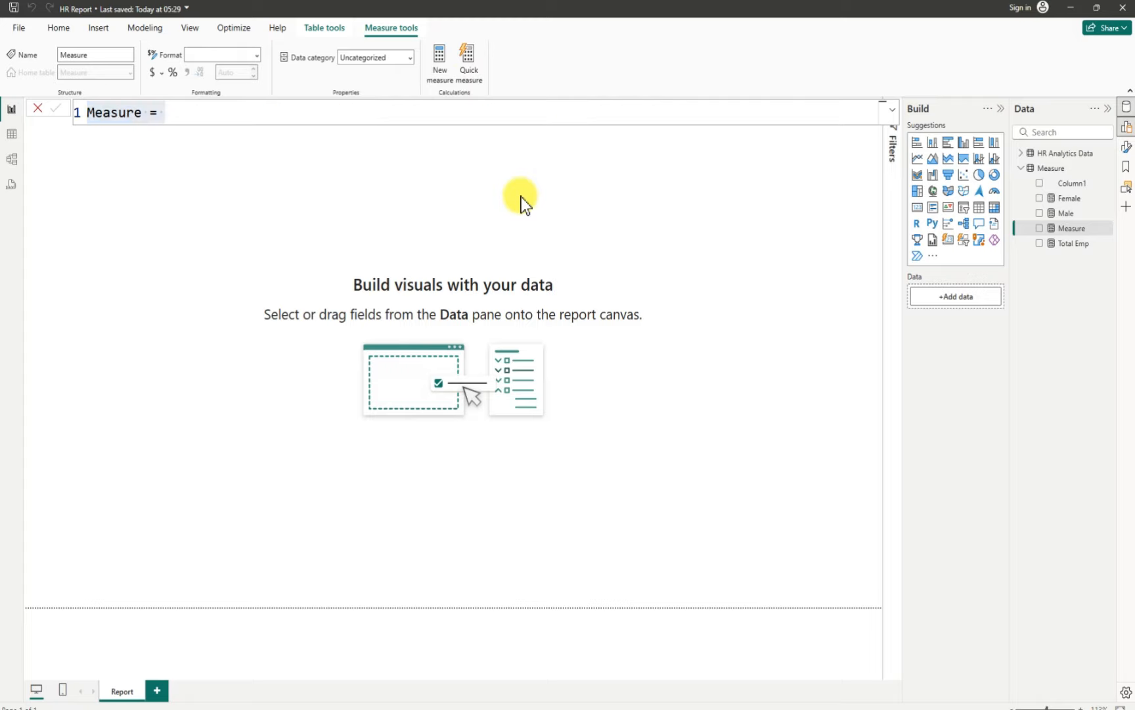
# Replace the default name of another new measure with % of Male, keeping the equals sign for its formula
pyautogui.click(140, 110)
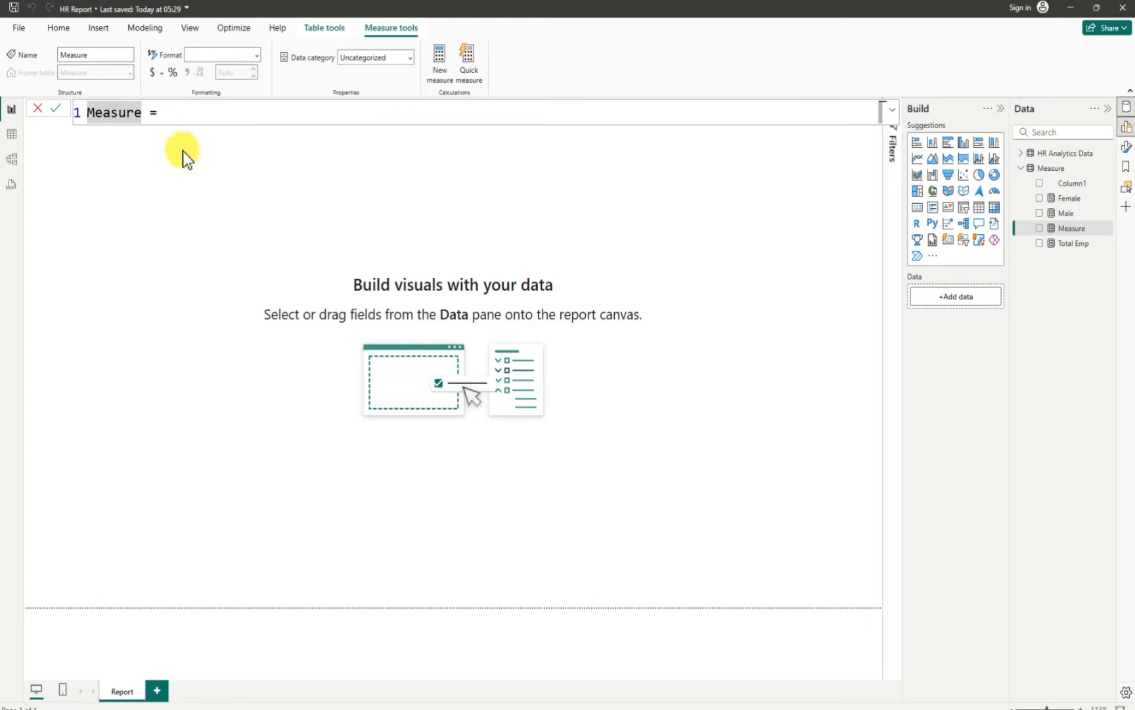
pyautogui.press('BackSpace')
pyautogui.press('BackSpace')
pyautogui.press('BackSpace')
pyautogui.press('BackSpace')
pyautogui.press('BackSpace')
pyautogui.press('BackSpace')
pyautogui.press('BackSpace')
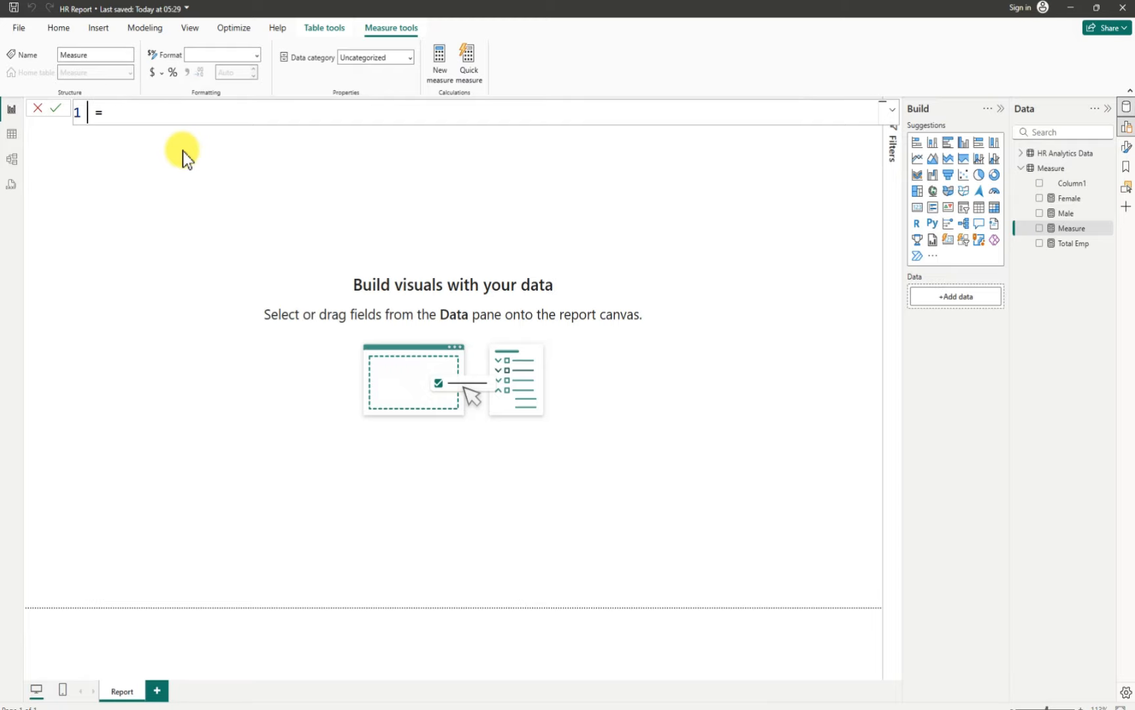
pyautogui.write('5')
pyautogui.press('BackSpace')
pyautogui.write('% of Male')
pyautogui.click(197, 113)
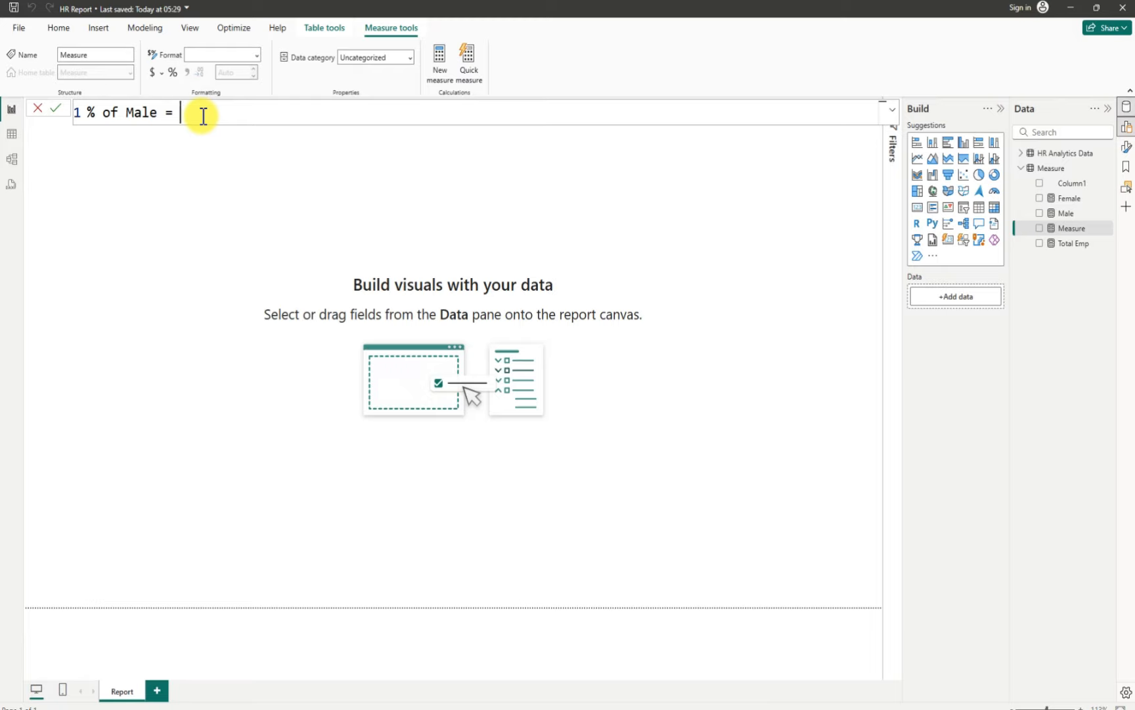
# Complete the % of Male measure as DIVIDE([Male], [Total Emp],0) and commit it
pyautogui.write('div')
pyautogui.press('Tab')
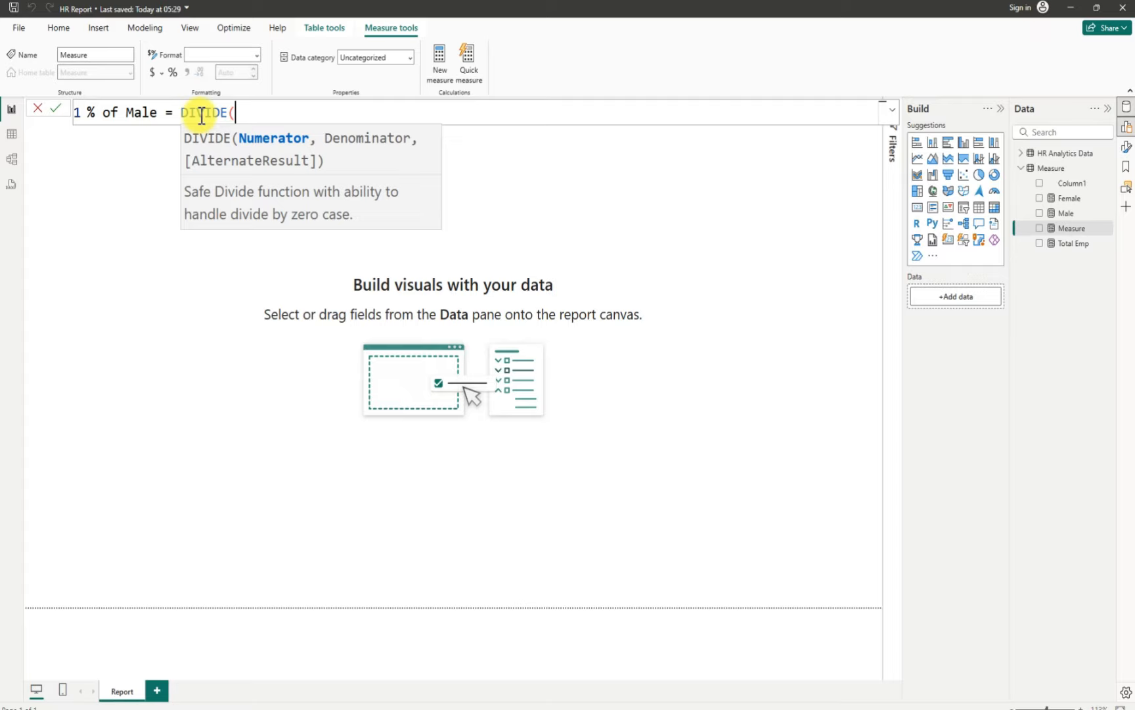
pyautogui.write('male')
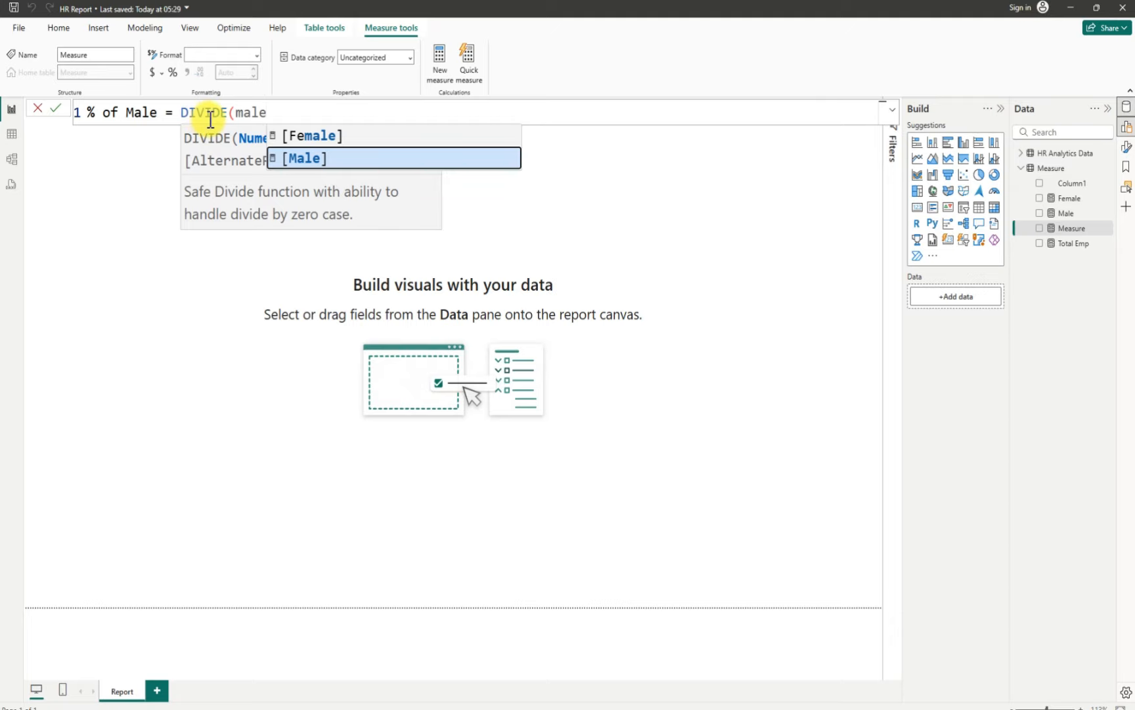
pyautogui.click(314, 163)
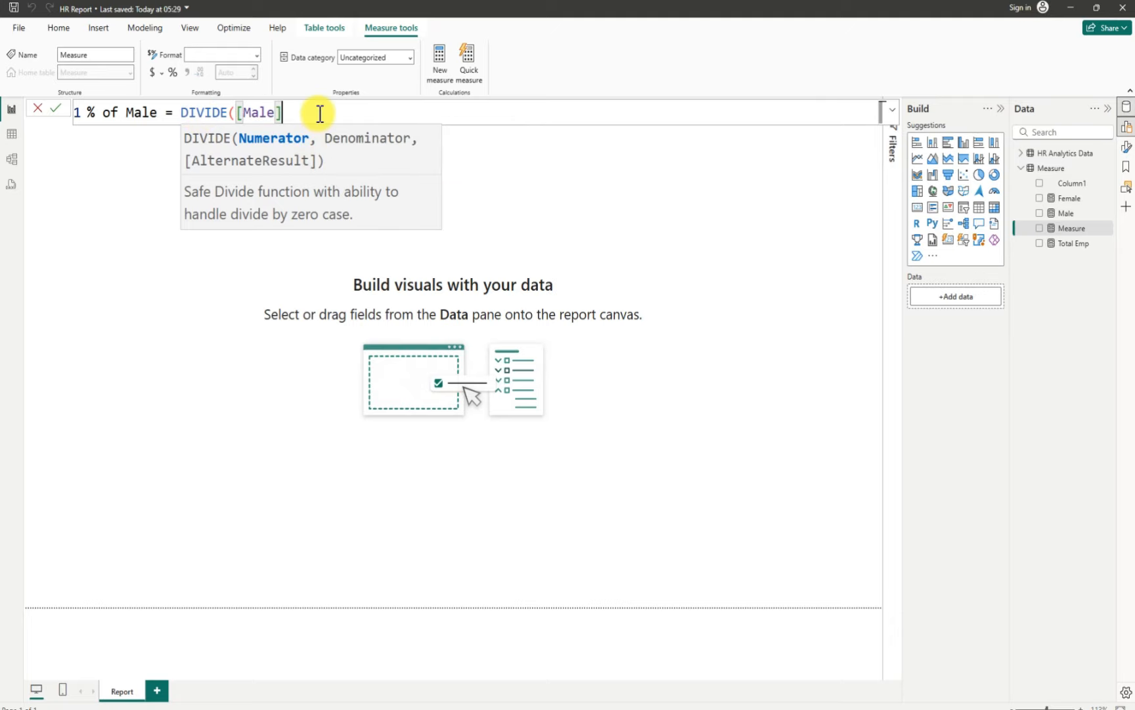
pyautogui.write(',')
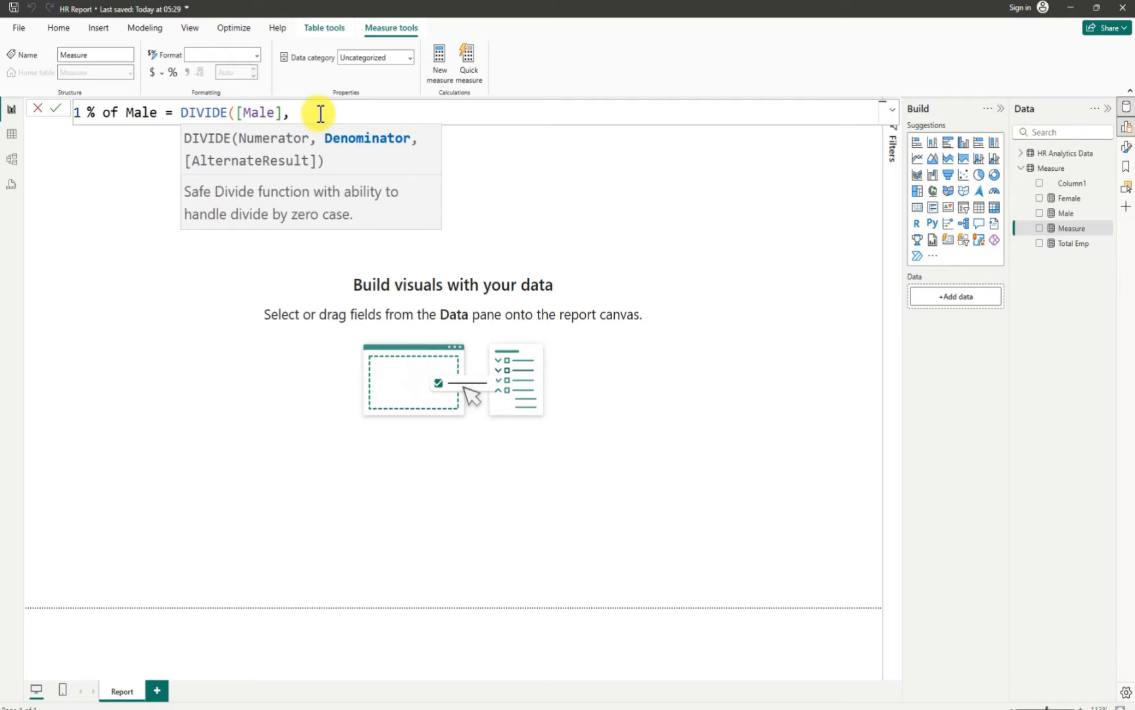
pyautogui.write('tota')
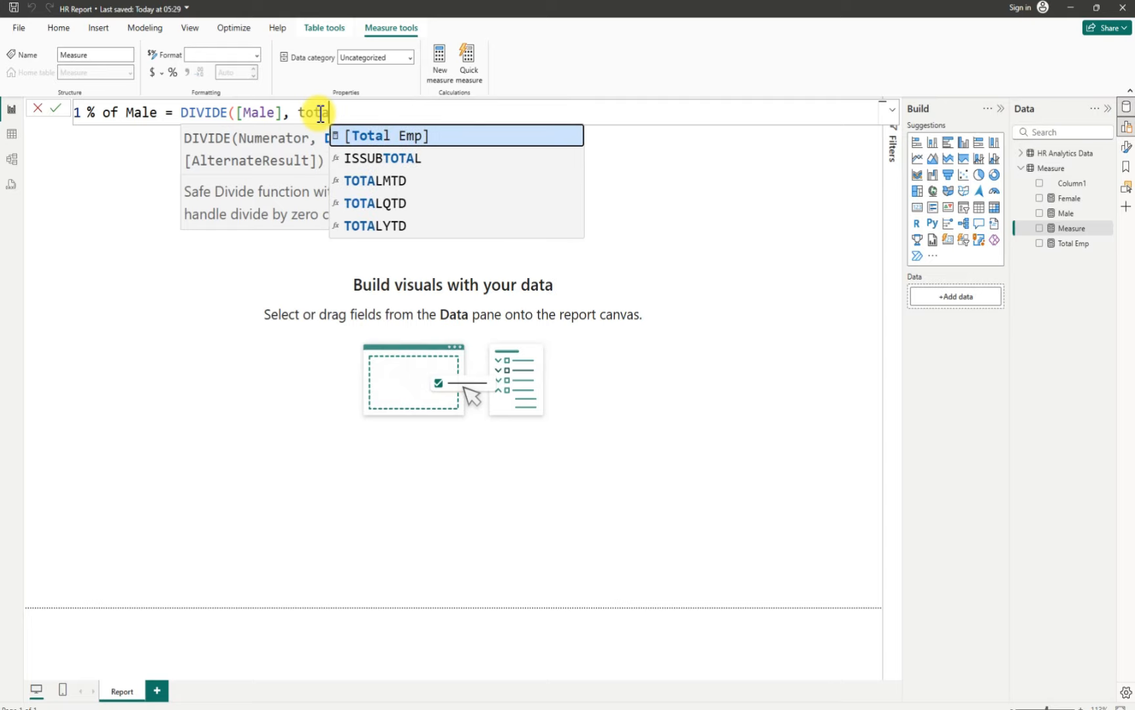
pyautogui.press('Tab')
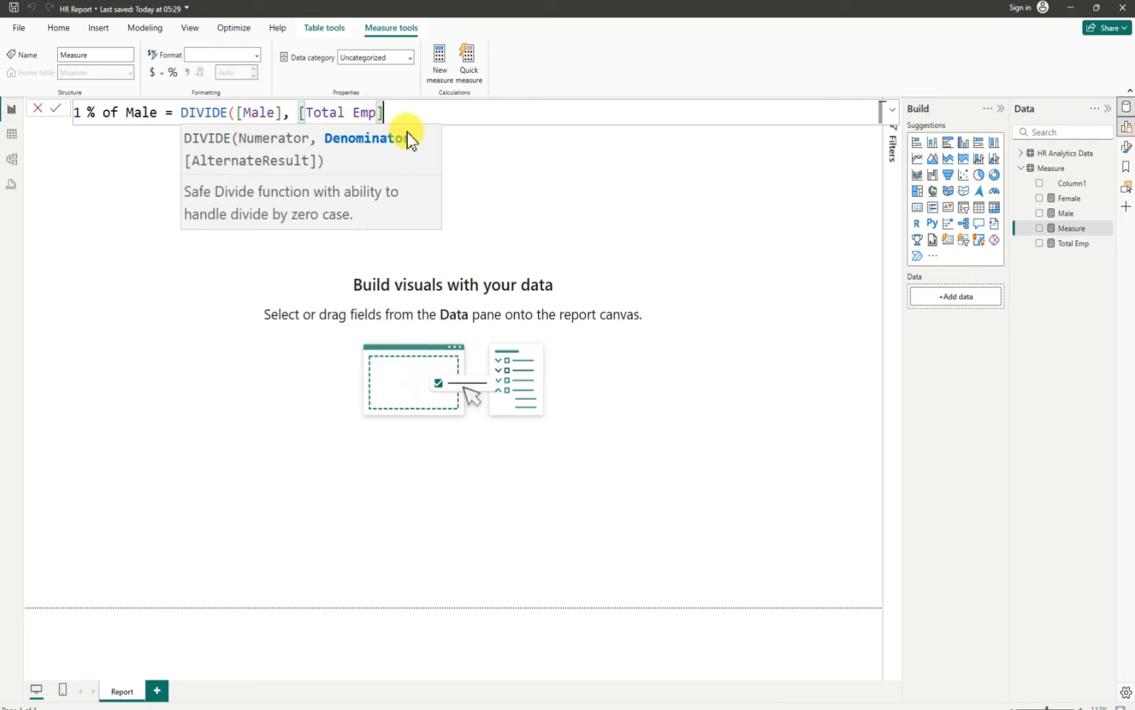
pyautogui.write(',')
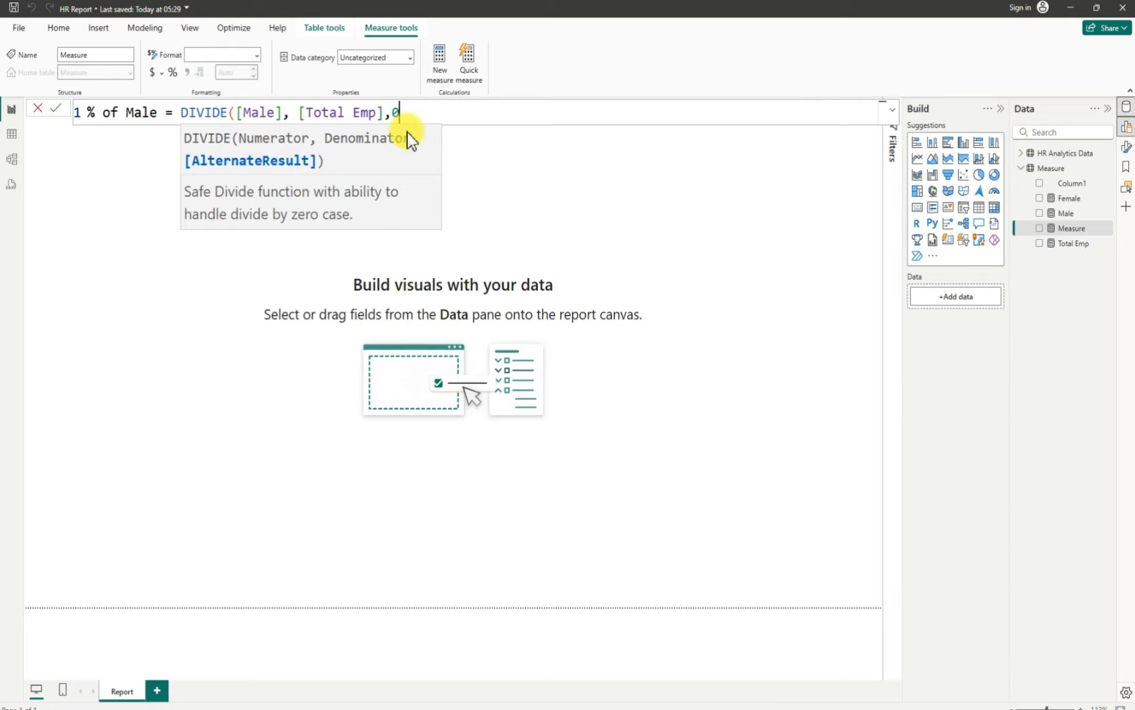
pyautogui.write('0)')
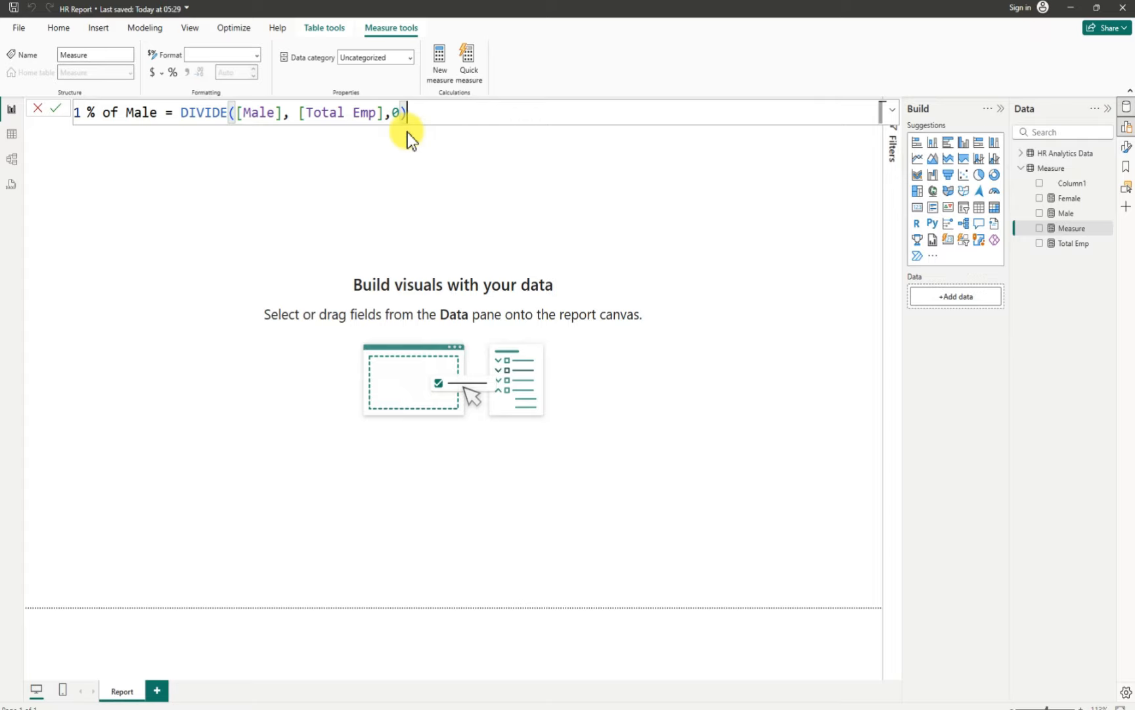
pyautogui.press('Return')
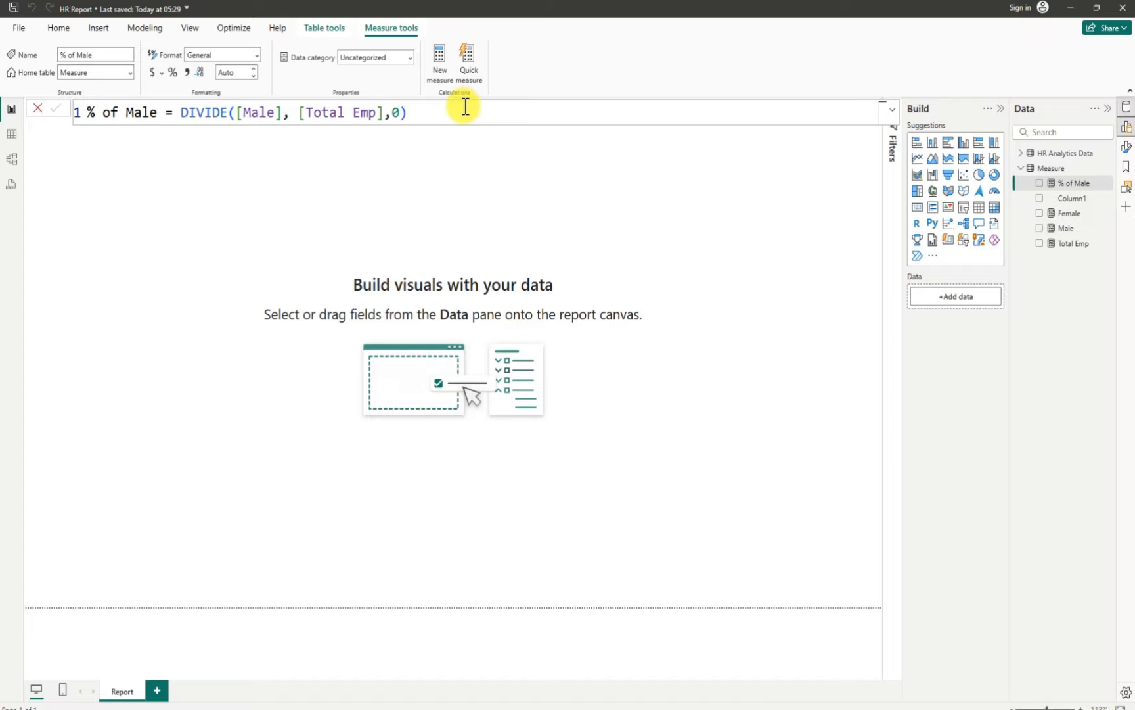
# Copy the whole % of Male formula and use it to replace the default text of a new measure
pyautogui.moveTo(447, 109); pyautogui.dragTo(89, 135)
pyautogui.hotkey('ctrl', 'c')
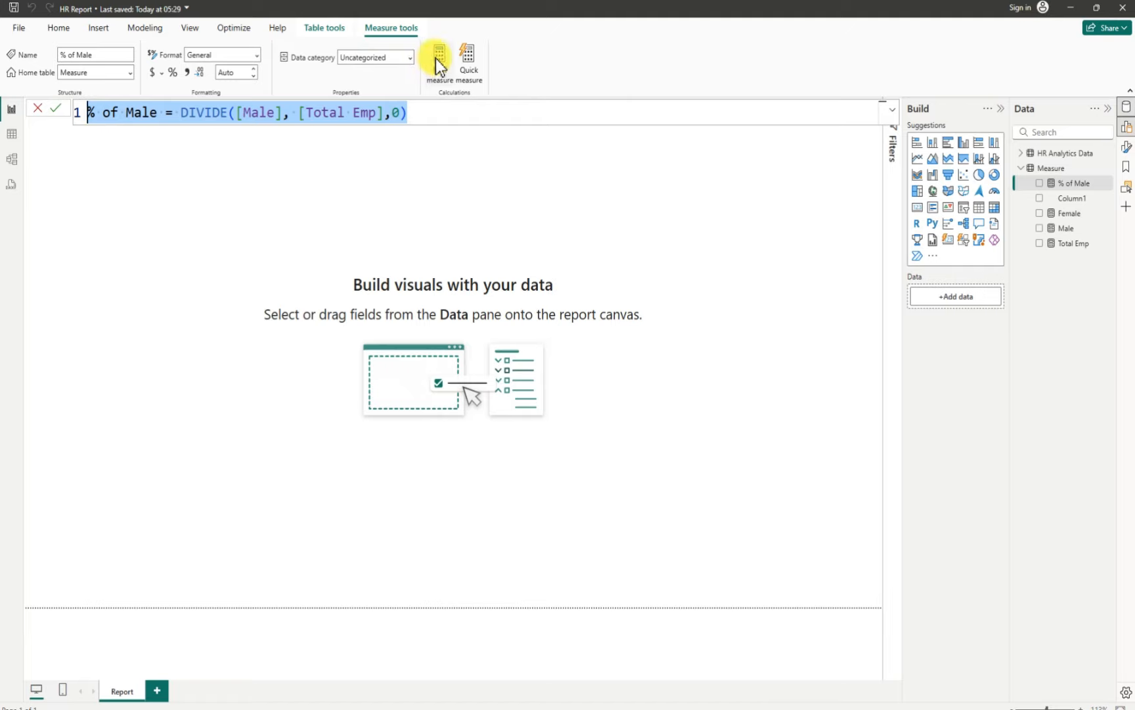
pyautogui.click(447, 123)
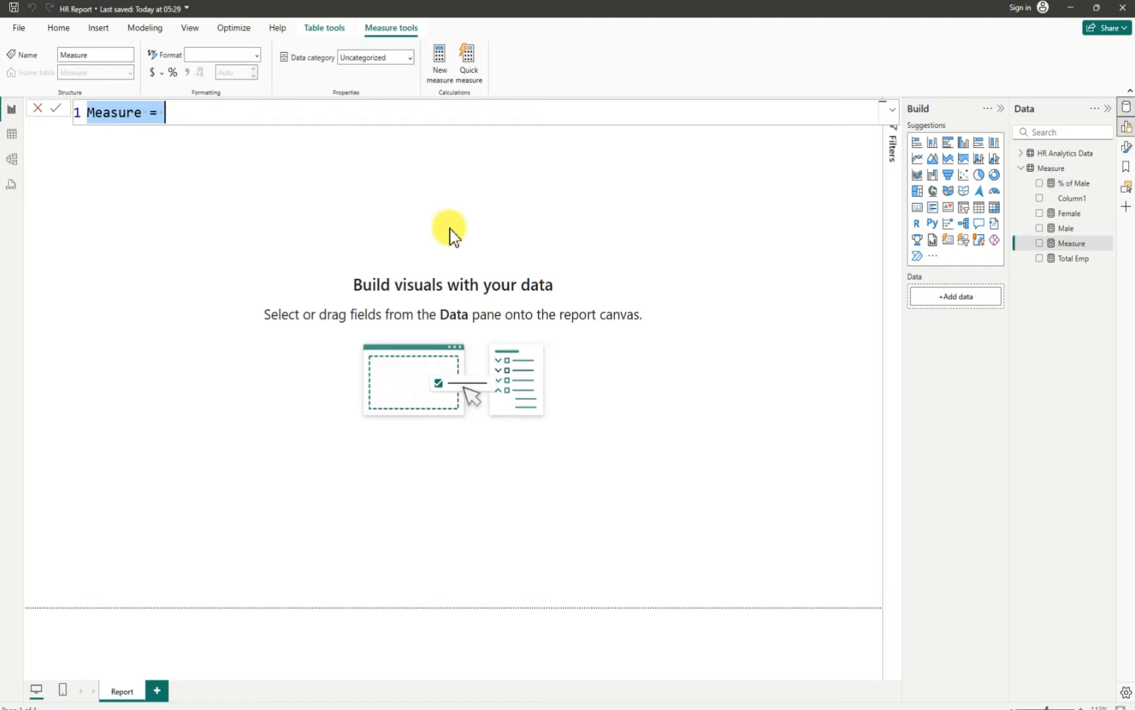
pyautogui.click(171, 110)
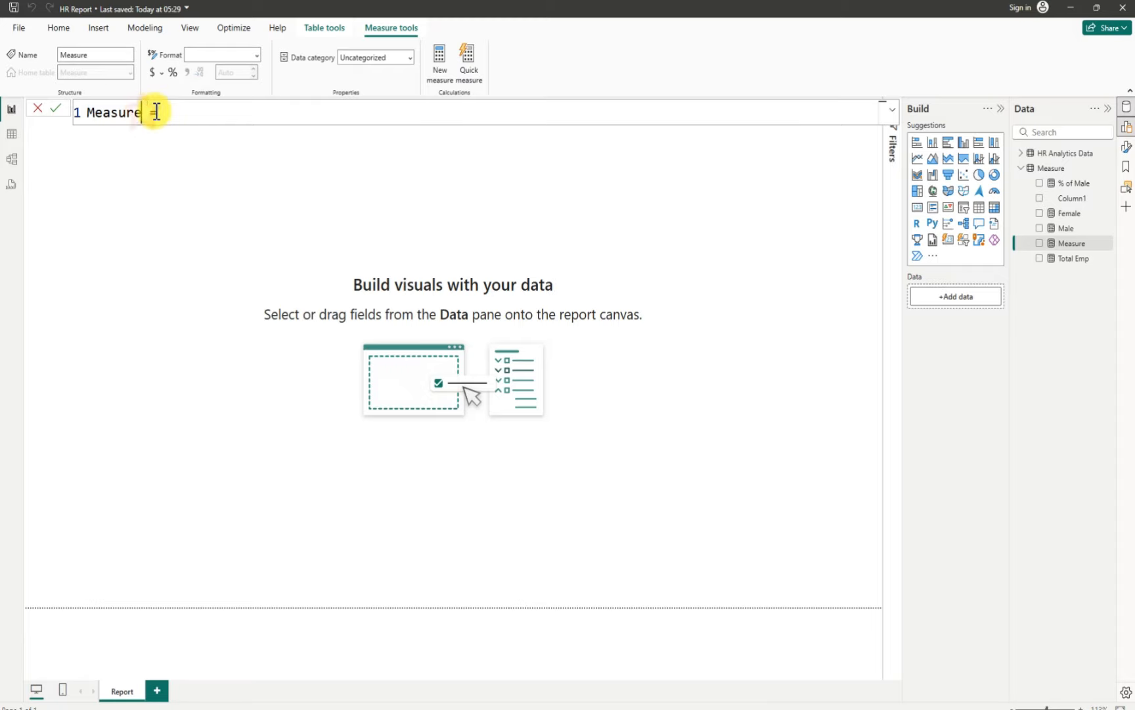
pyautogui.hotkey('ctrl', 'a')
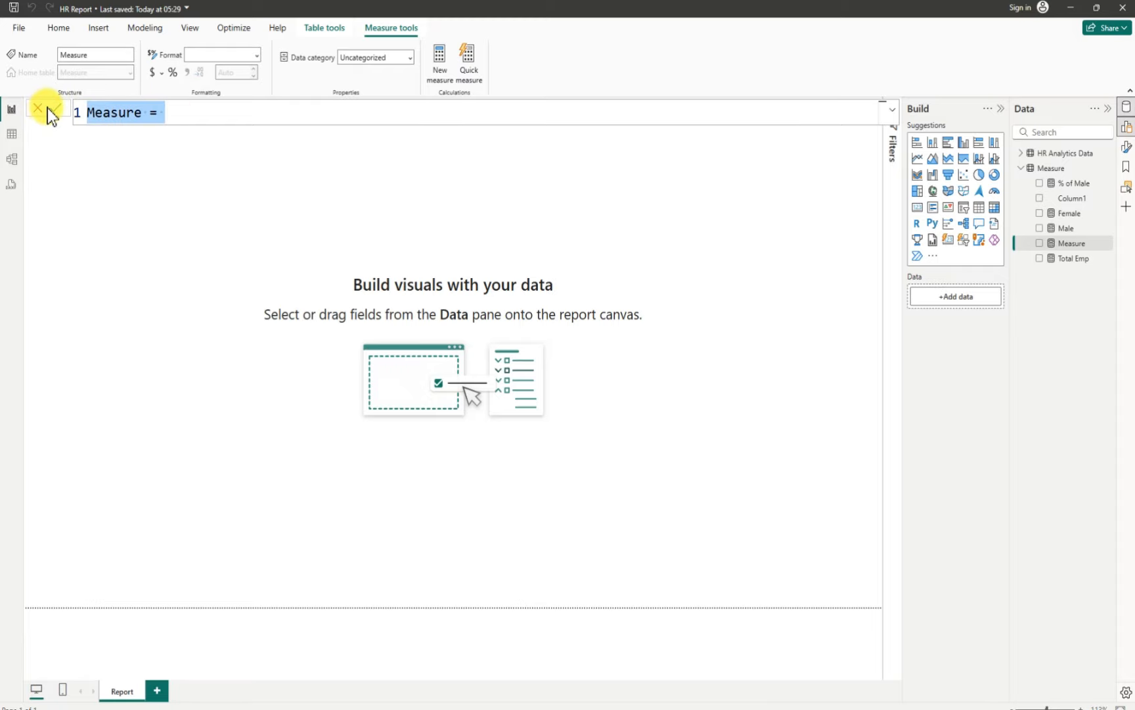
pyautogui.press('BackSpace')
pyautogui.hotkey('ctrl', 'v')
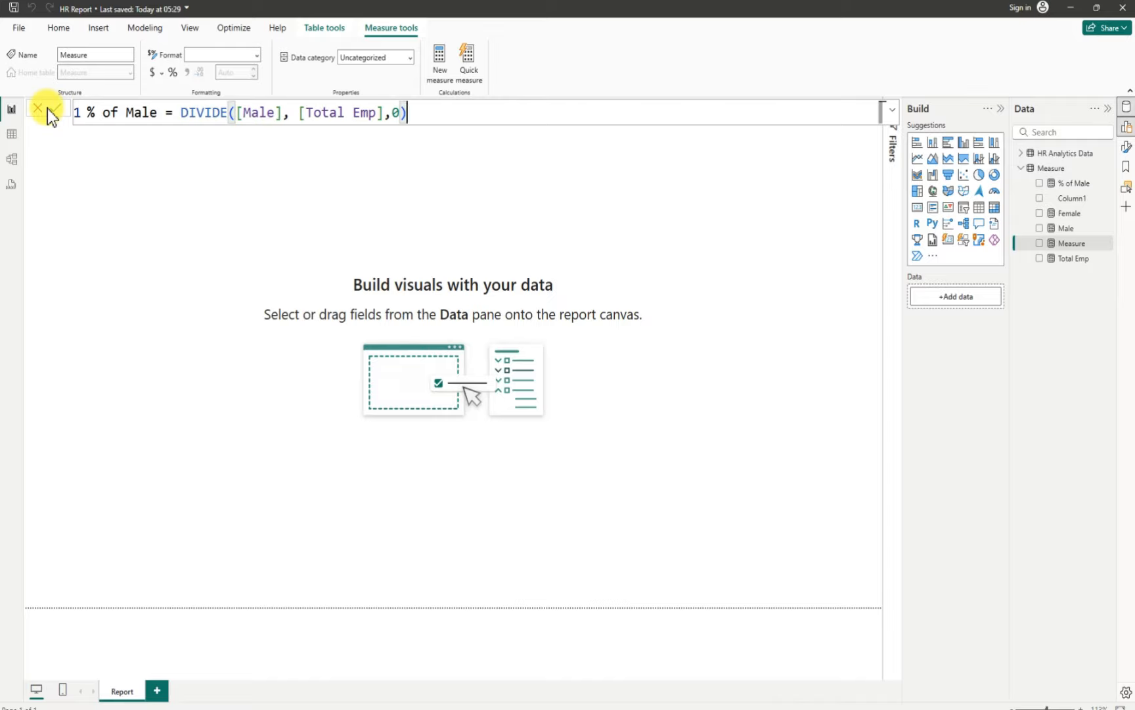
# Change the name in the copied percentage formula to % of Female
pyautogui.click(158, 113)
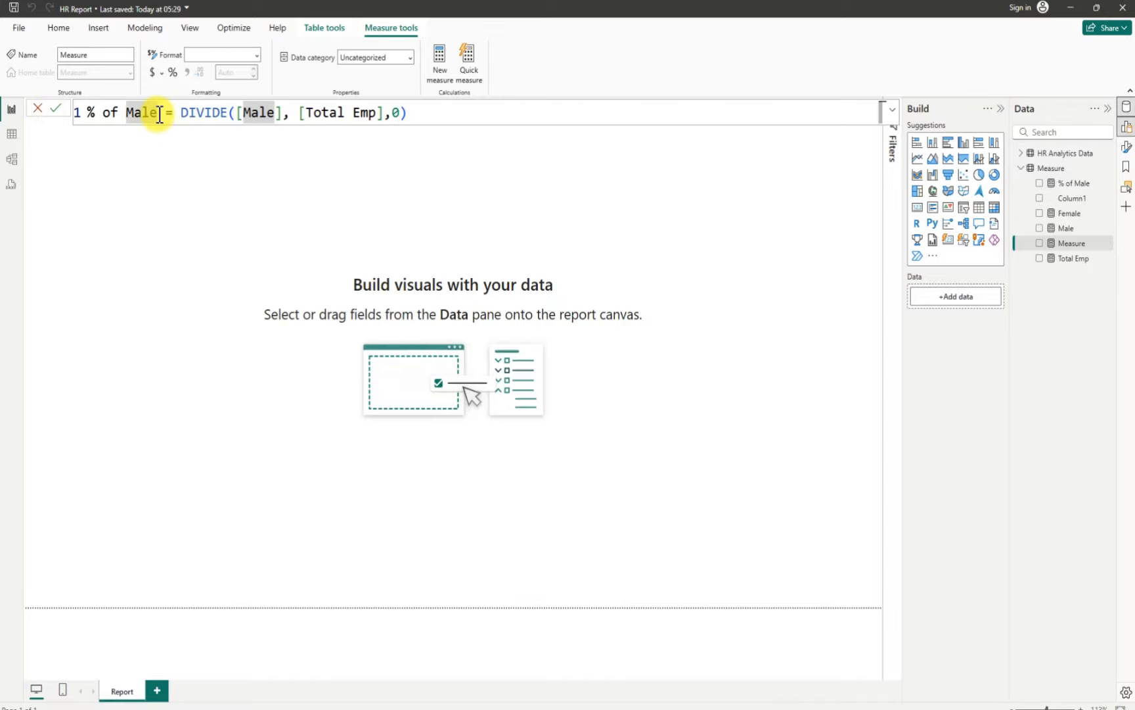
pyautogui.press('BackSpace')
pyautogui.press('BackSpace')
pyautogui.press('BackSpace')
pyautogui.press('BackSpace')
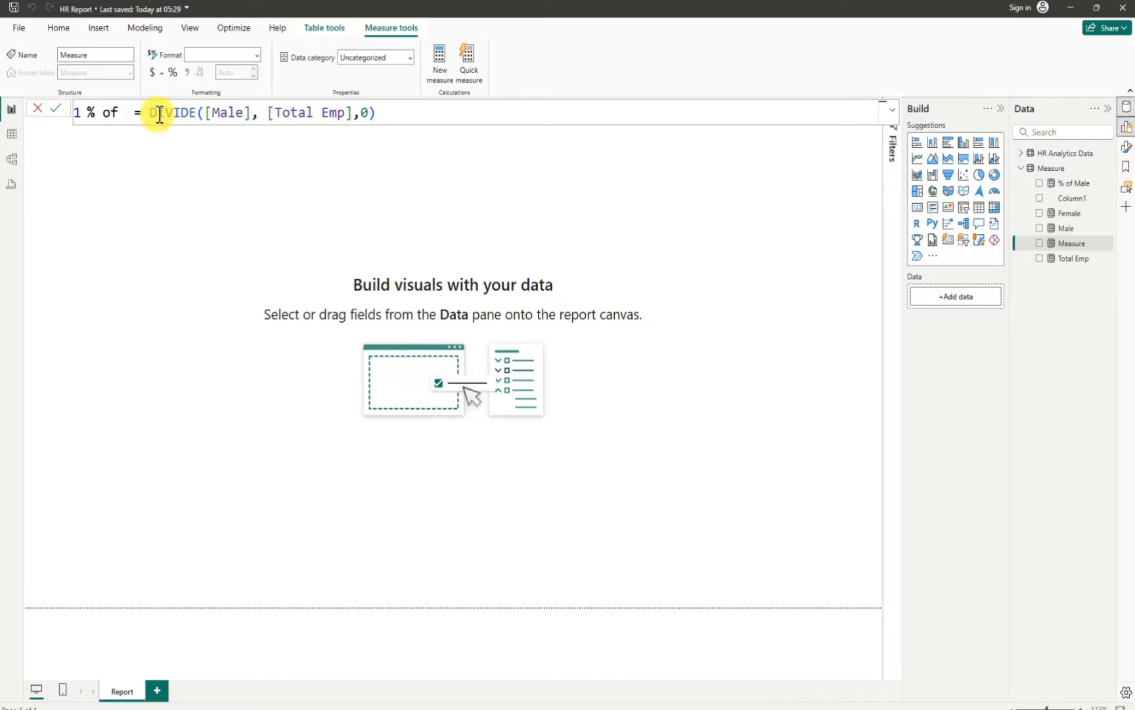
pyautogui.write('Femal')
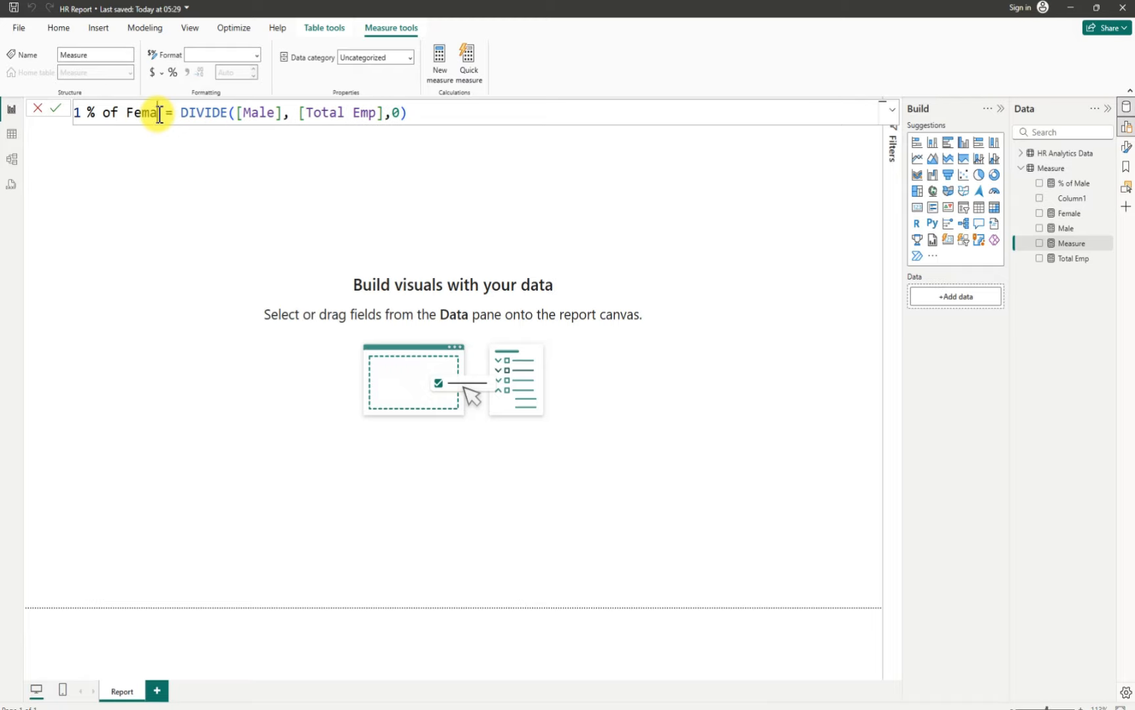
pyautogui.write('e')
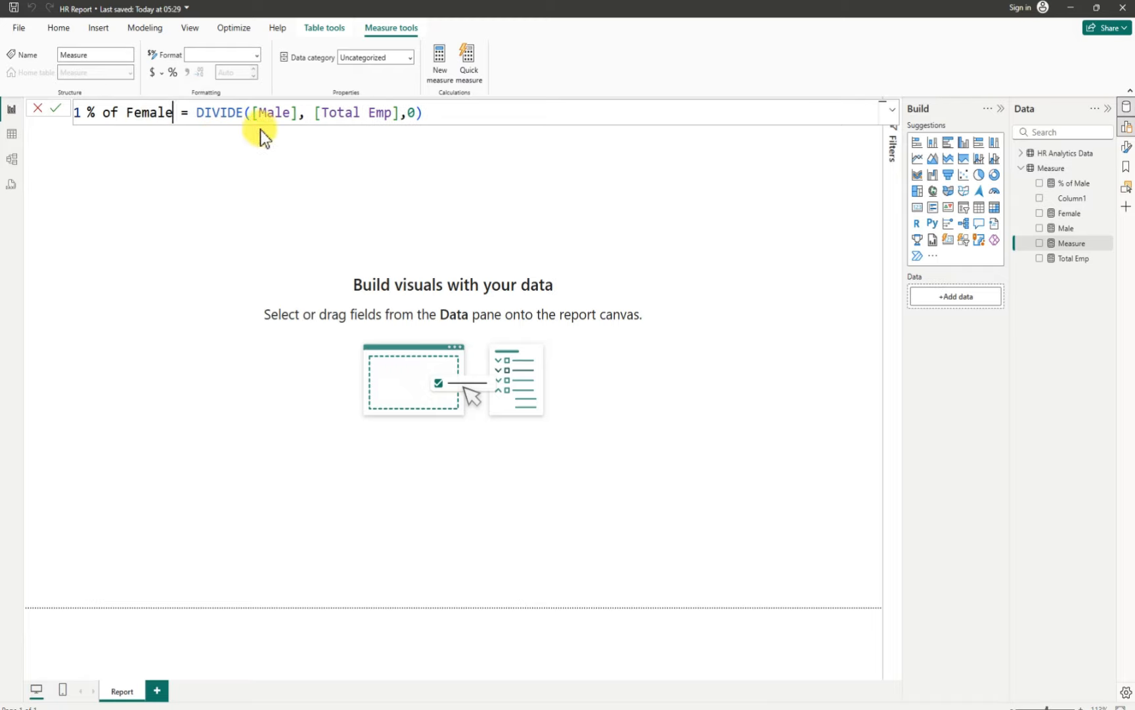
# Replace the numerator of the % of Female formula with the [Female] measure and commit it
pyautogui.click(297, 113)
pyautogui.press('BackSpace')
pyautogui.press('BackSpace')
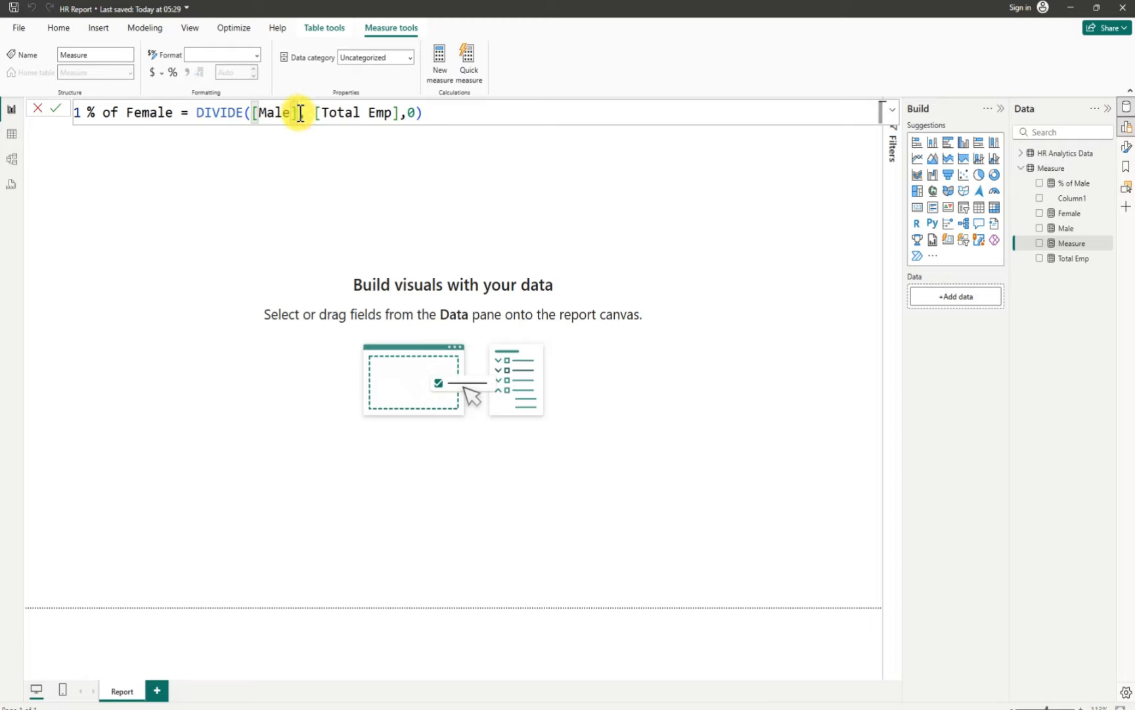
pyautogui.press('BackSpace')
pyautogui.press('BackSpace')
pyautogui.press('BackSpace')
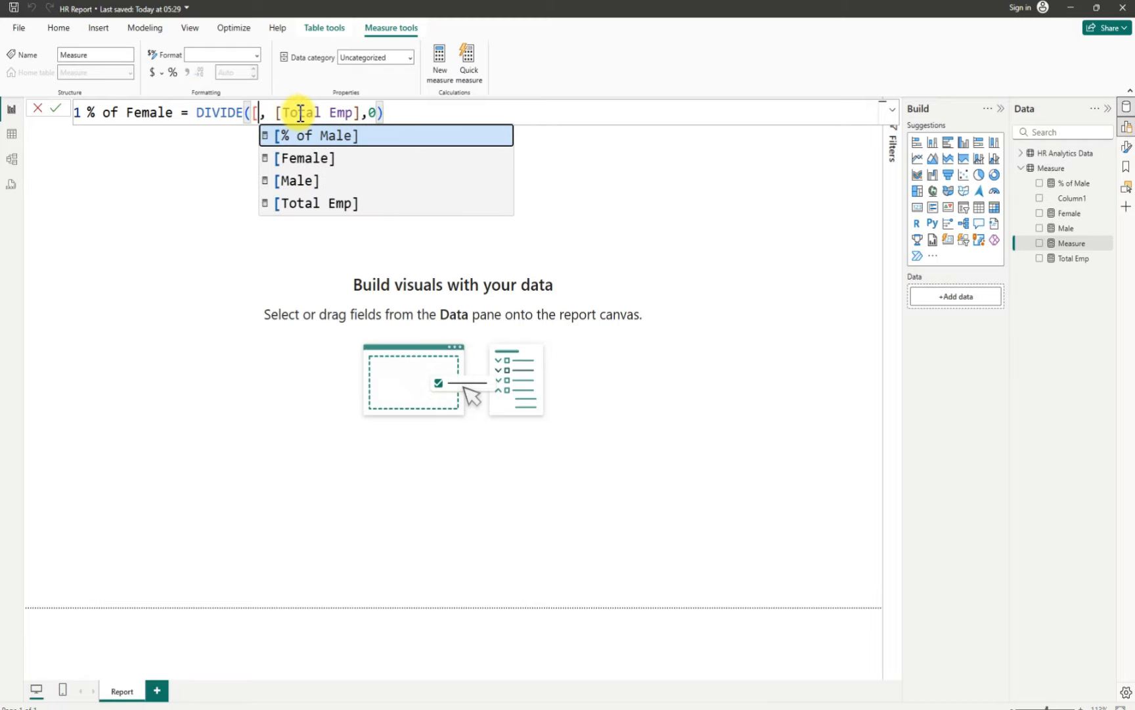
pyautogui.click(333, 164)
pyautogui.click(464, 109)
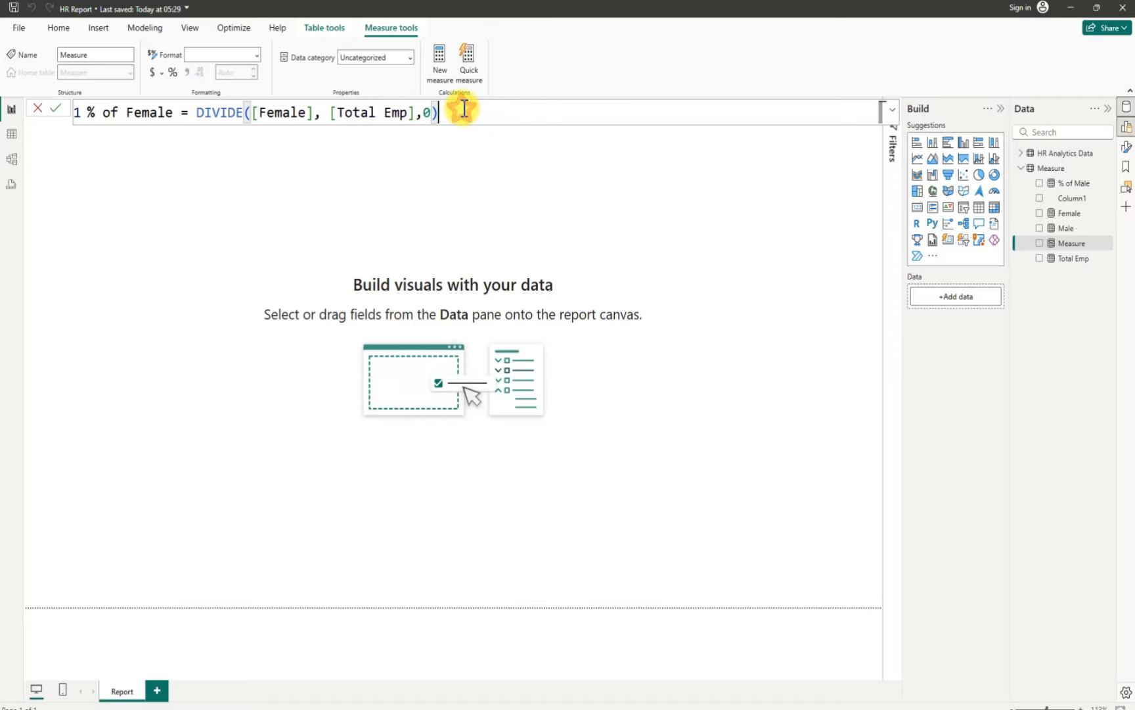
pyautogui.press('Return')
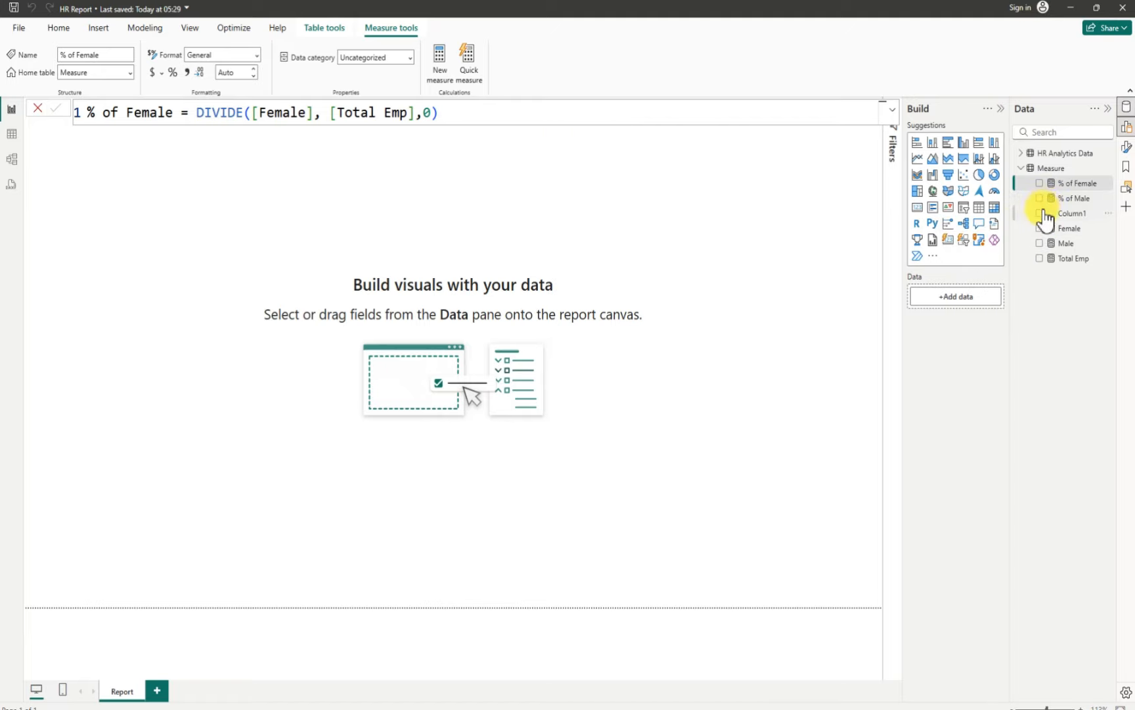
# Delete the placeholder Column1 from the Measure table and confirm the deletion
pyautogui.click(1109, 221)
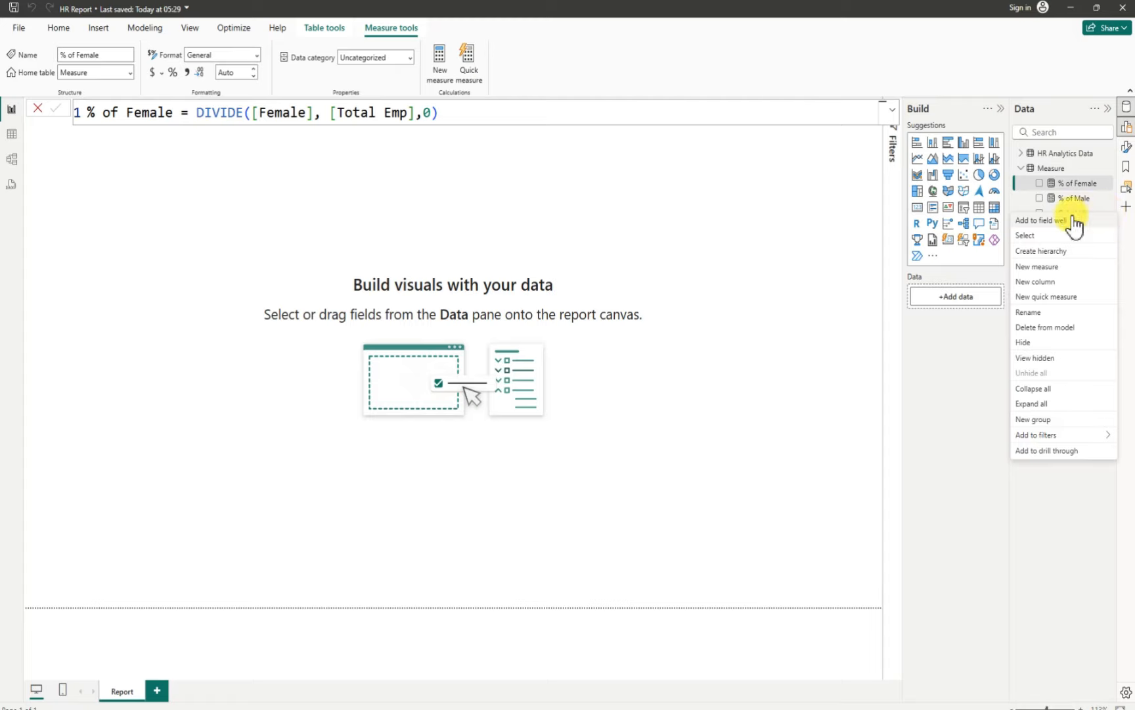
pyautogui.click(1047, 327)
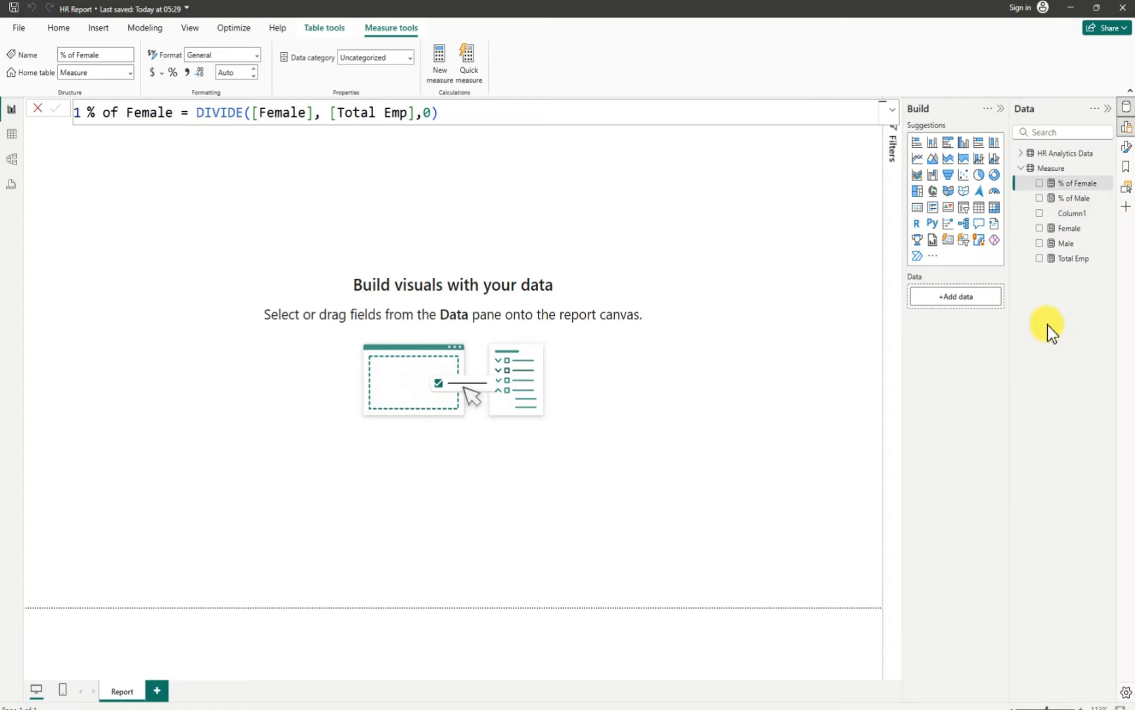
pyautogui.click(636, 391)
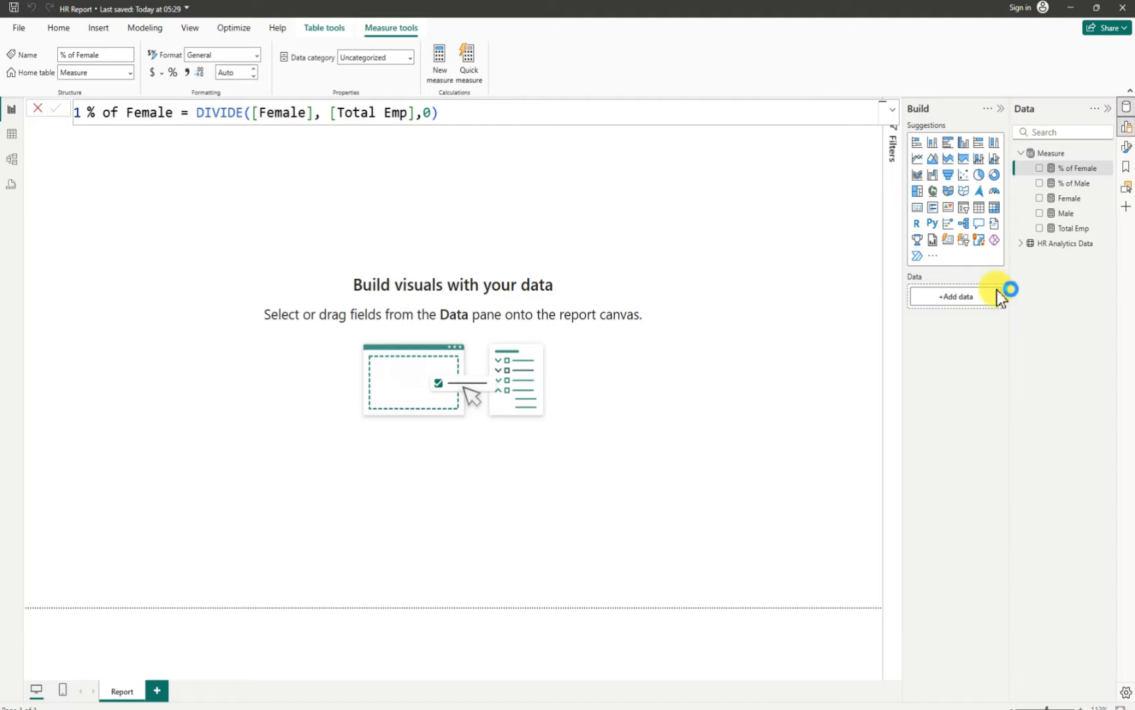
# Look through the fields of the HR Analytics Data table, and collapse both it and the Measure table
pyautogui.click(1022, 248)
pyautogui.scroll(-1, 1086, 381)
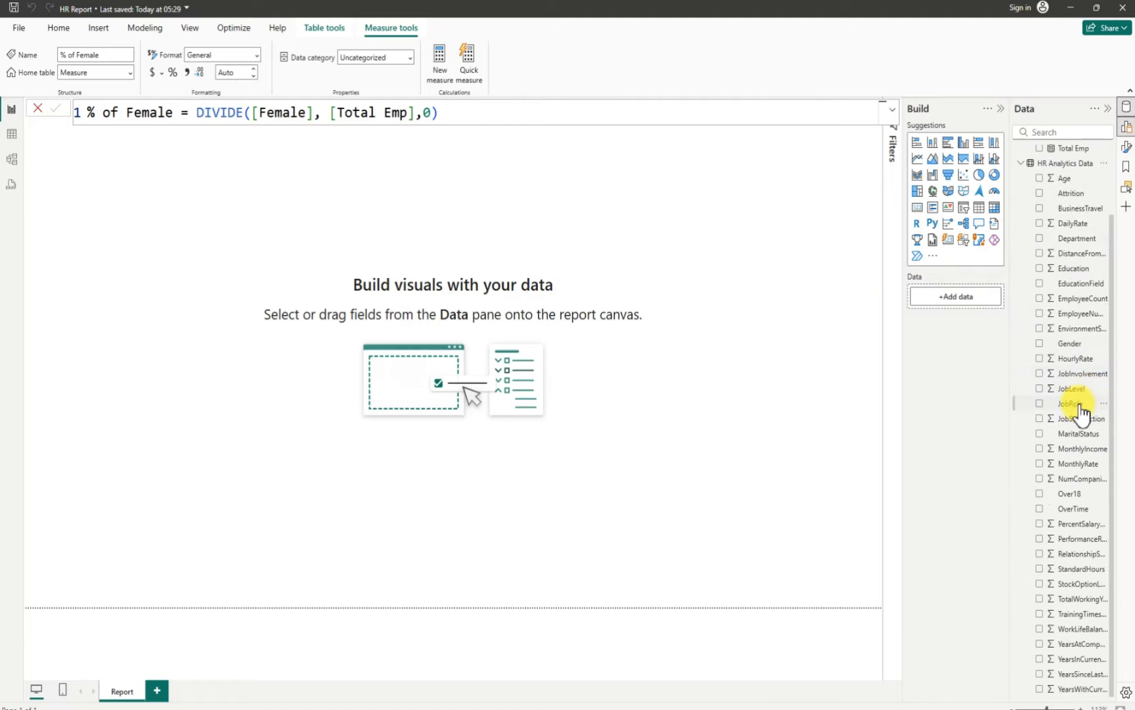
pyautogui.scroll(1, 1080, 411)
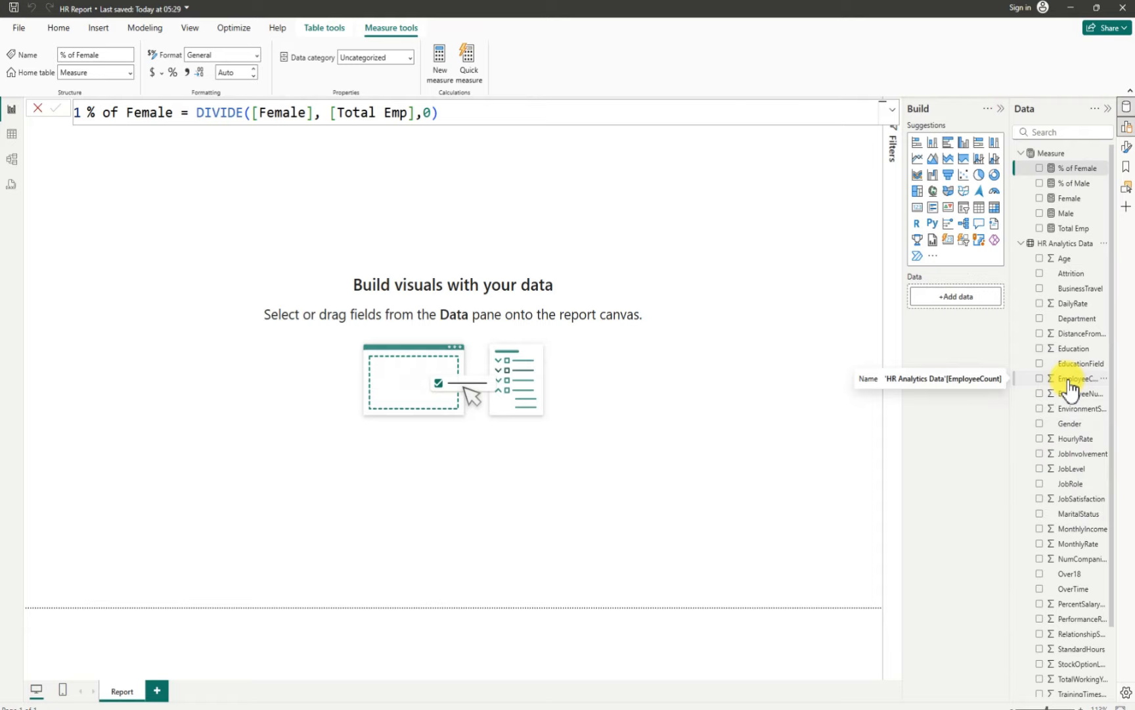
pyautogui.scroll(-3, 1071, 394)
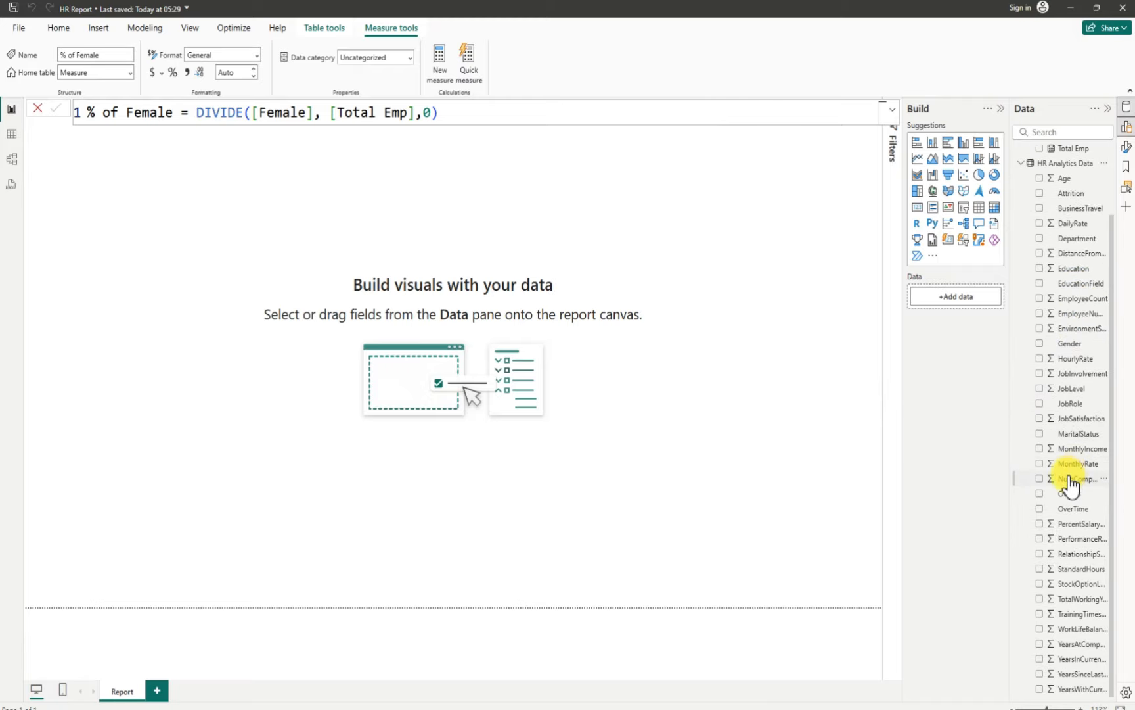
pyautogui.scroll(3, 1071, 499)
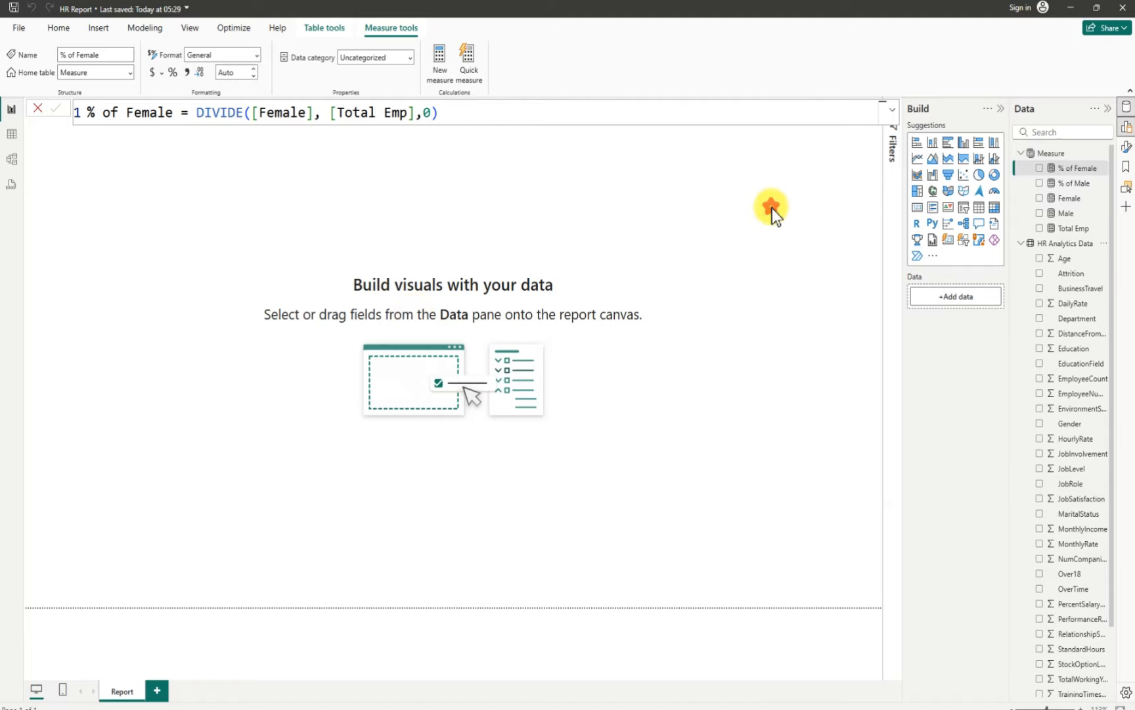
pyautogui.click(693, 245)
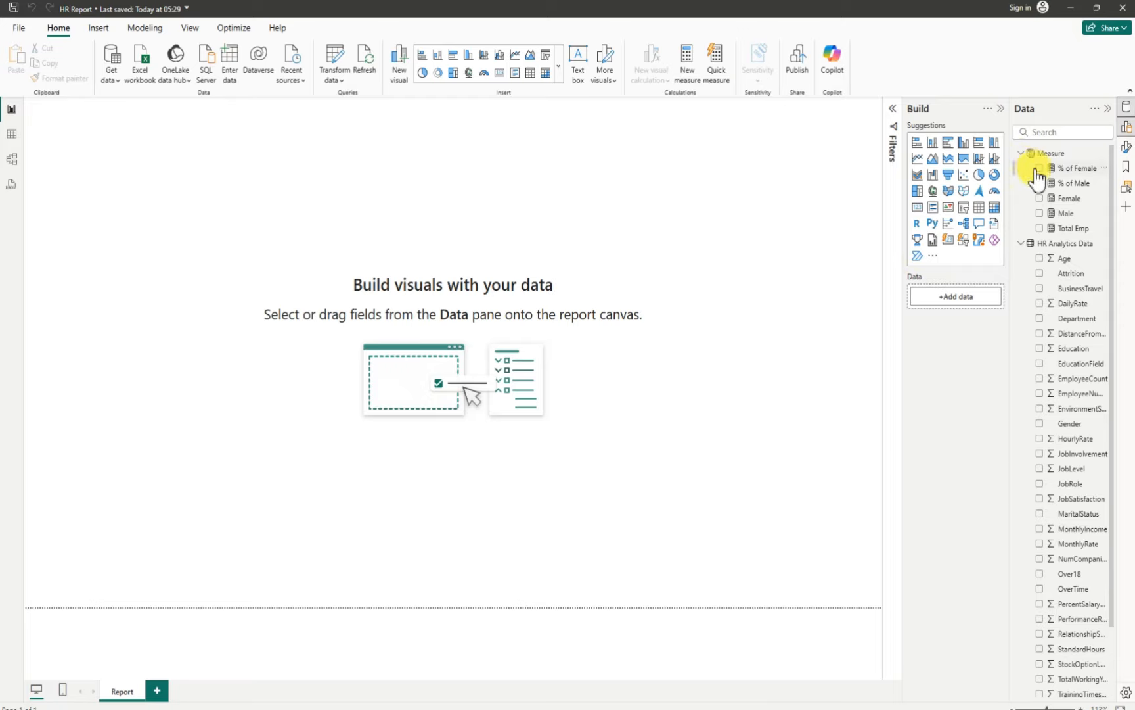
pyautogui.click(1024, 243)
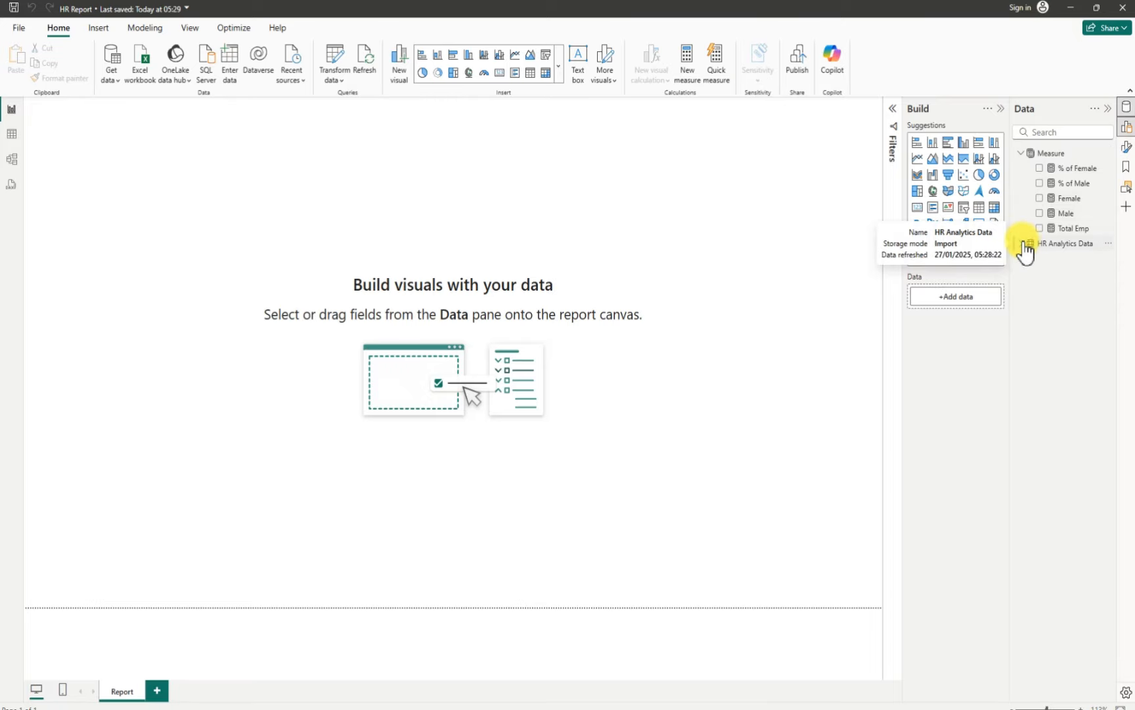
pyautogui.click(1022, 154)
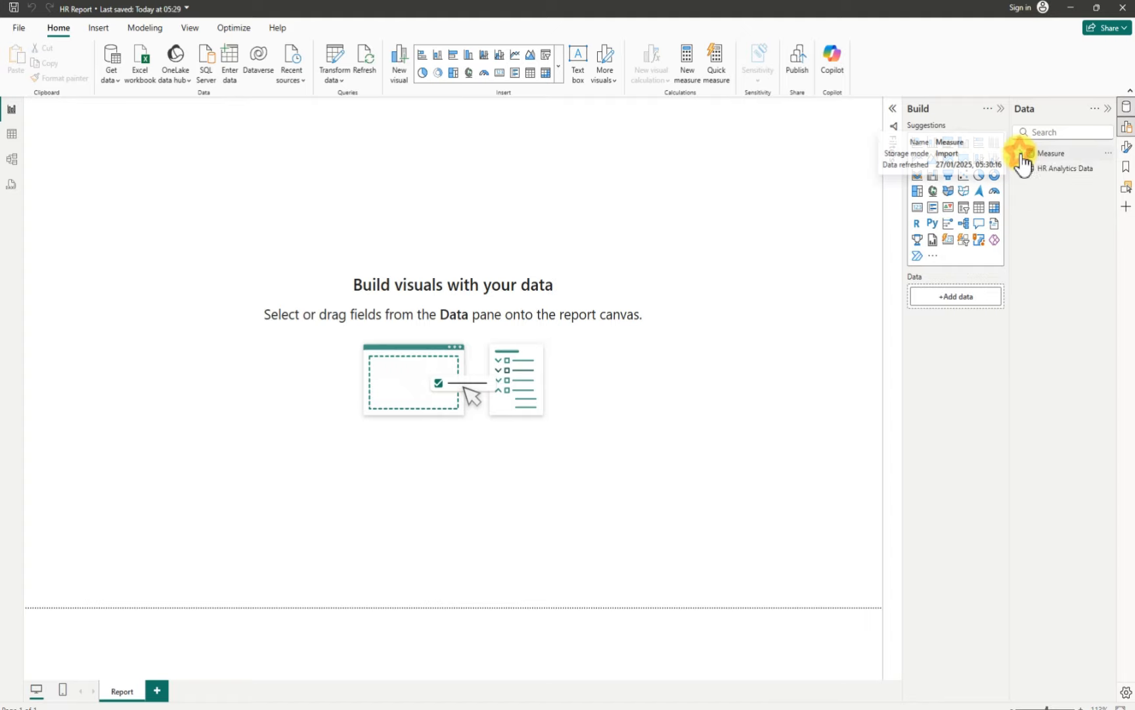
# Set the canvas background to the 20% lighter orange theme color #eb895f with 46% transparency
pyautogui.click(1126, 148)
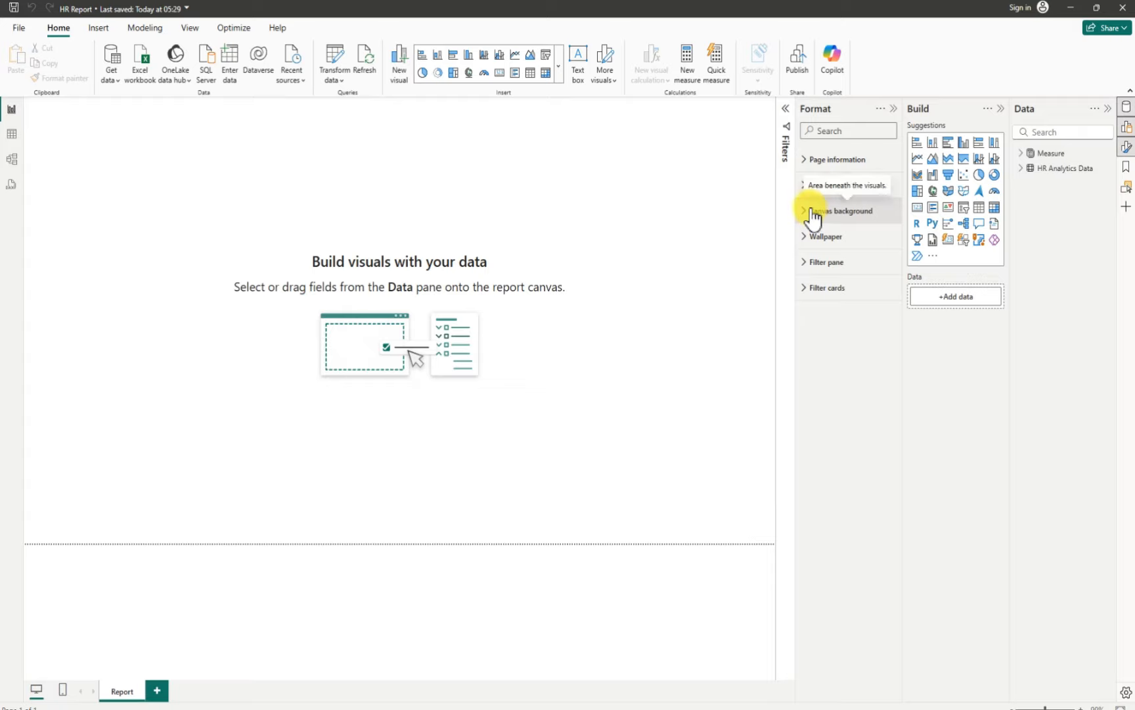
pyautogui.click(810, 211)
pyautogui.click(809, 213)
pyautogui.click(808, 213)
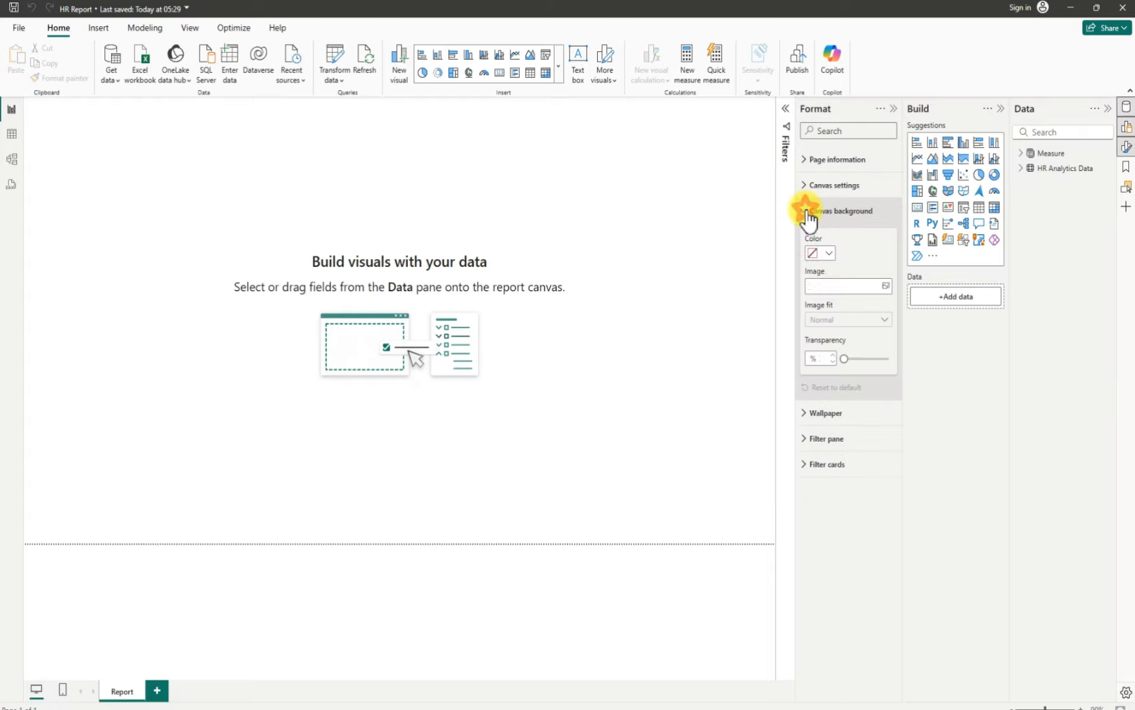
pyautogui.click(829, 254)
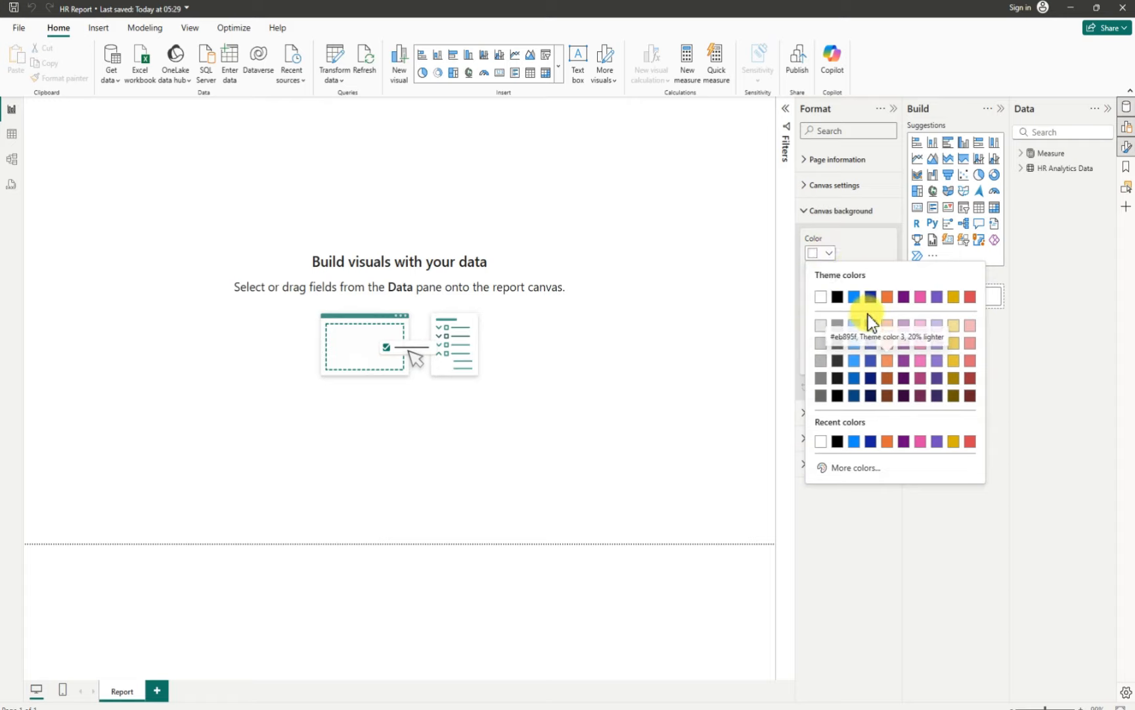
pyautogui.click(887, 360)
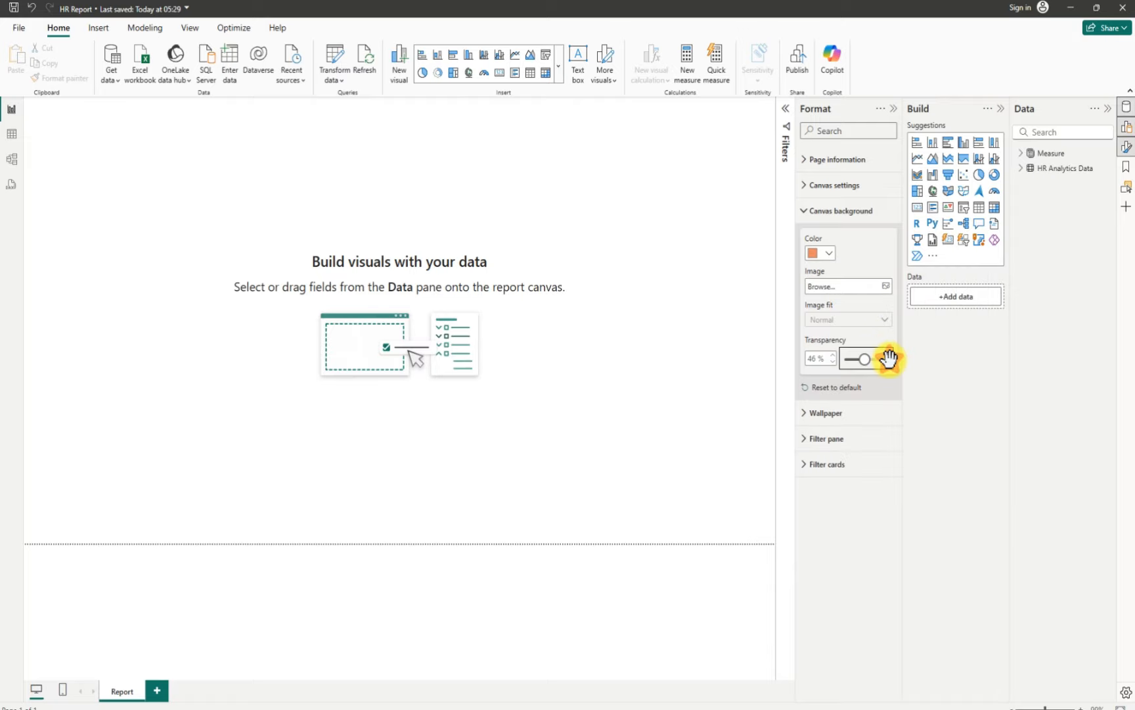
pyautogui.moveTo(887, 357); pyautogui.dragTo(863, 360)
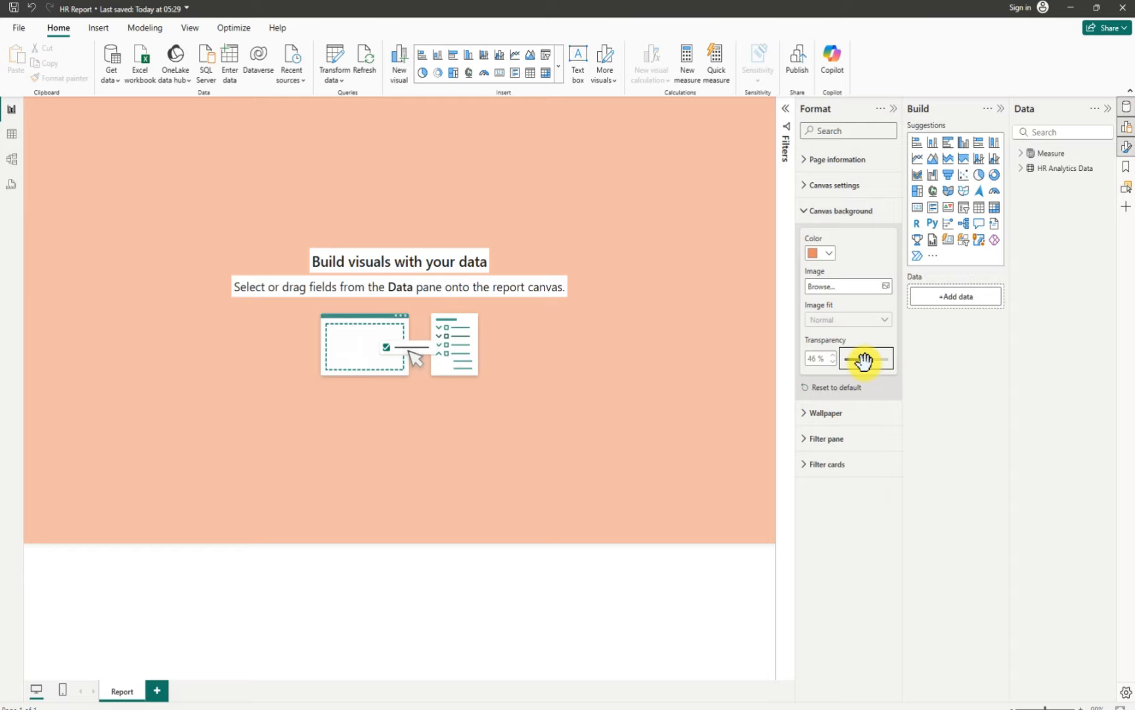
# Set the canvas background to the full orange color with 0% transparency and close the page formatting options
pyautogui.click(827, 252)
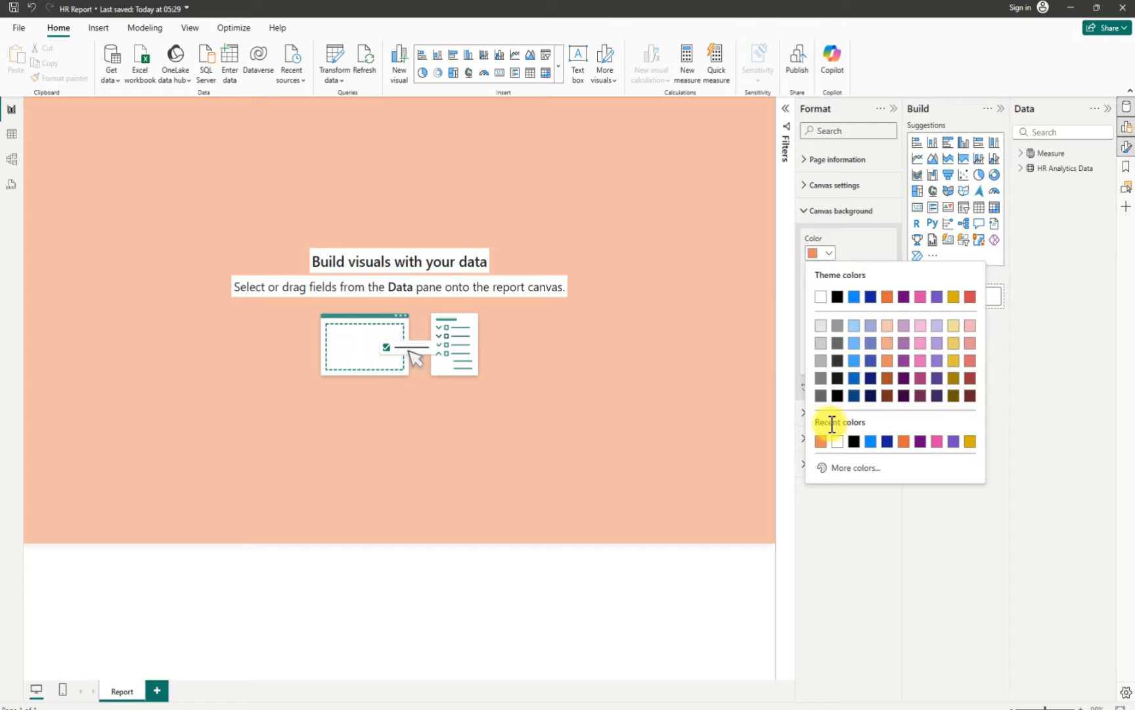
pyautogui.click(903, 442)
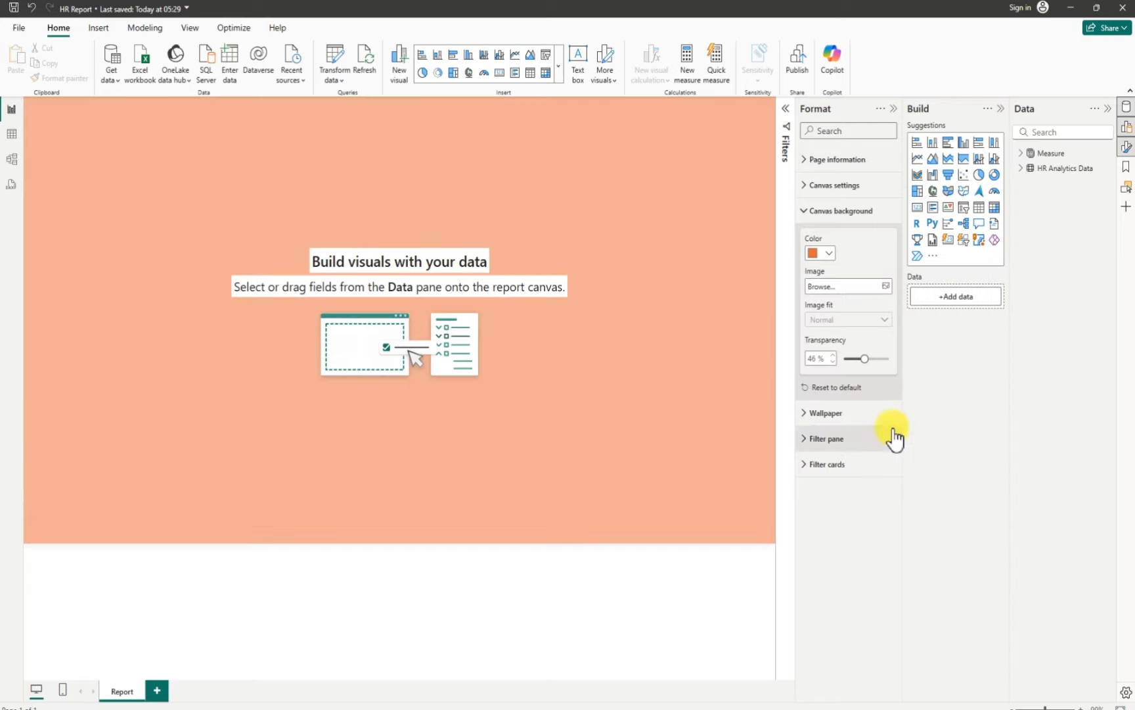
pyautogui.moveTo(863, 358); pyautogui.dragTo(829, 369)
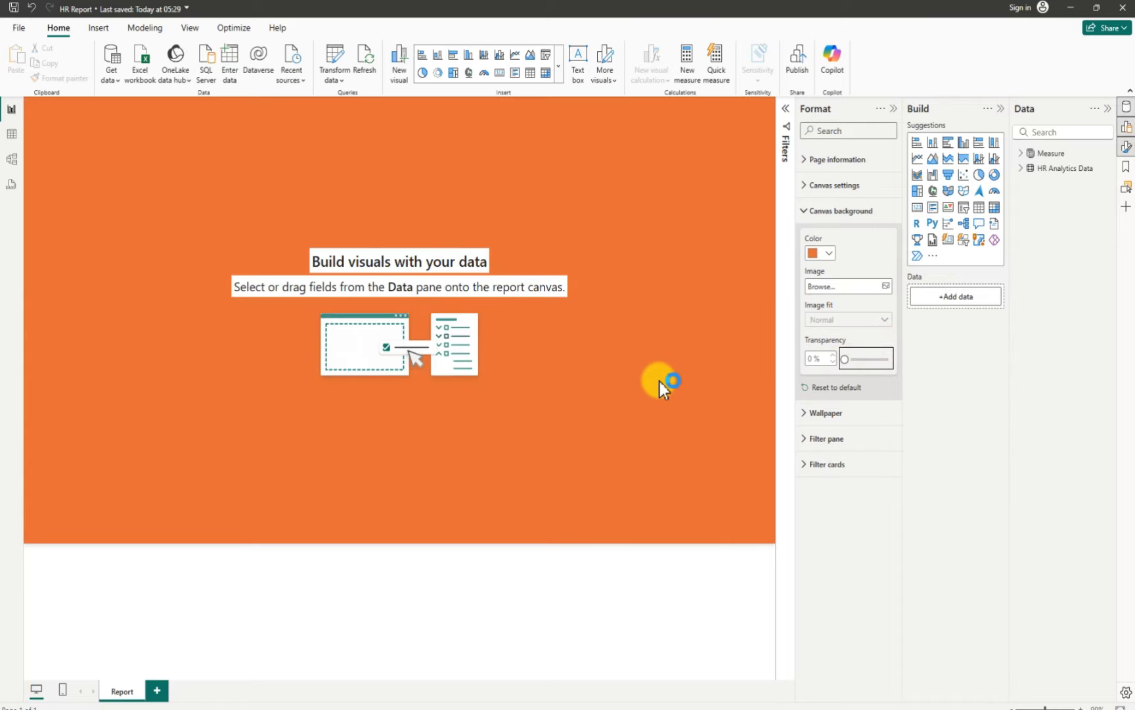
pyautogui.click(893, 109)
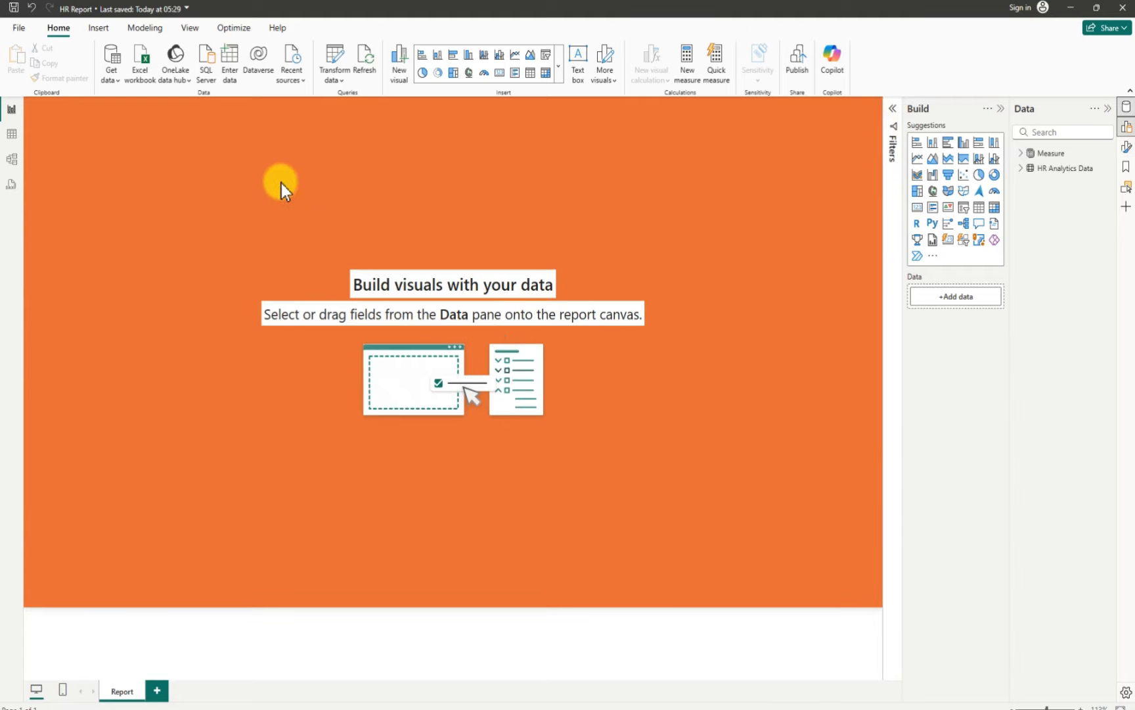
# Insert a rectangle shape and fit it as a shallow banner in the canvas's upper-left corner, about a third of the page width
pyautogui.click(104, 32)
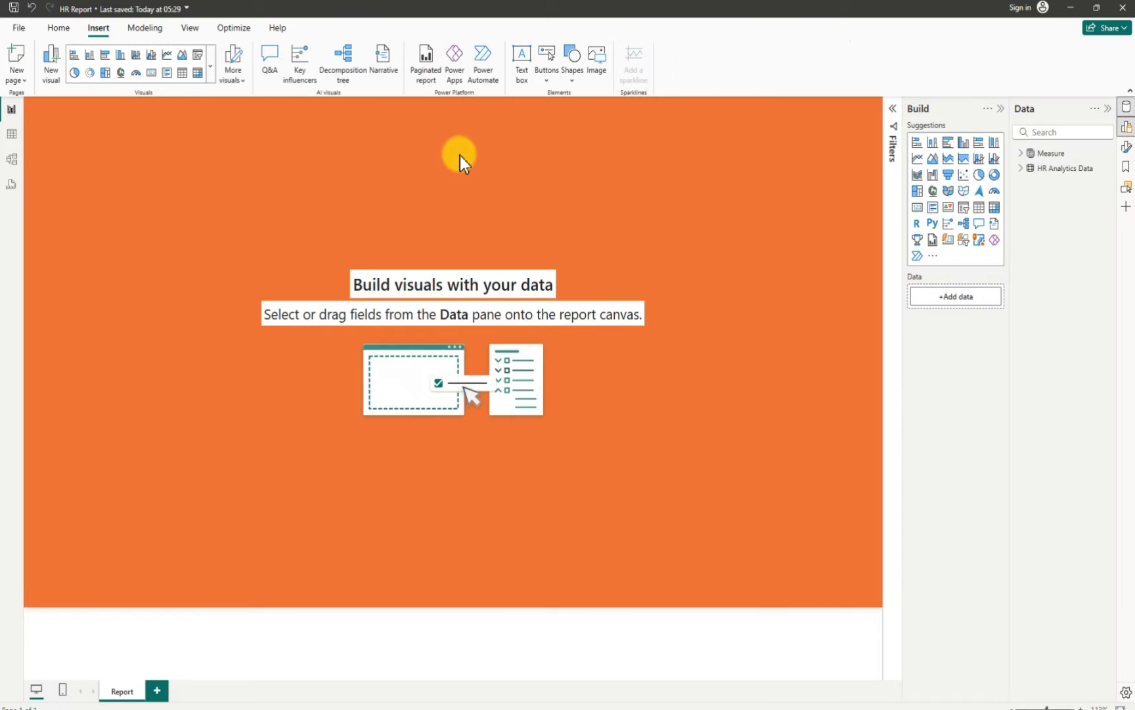
pyautogui.click(571, 79)
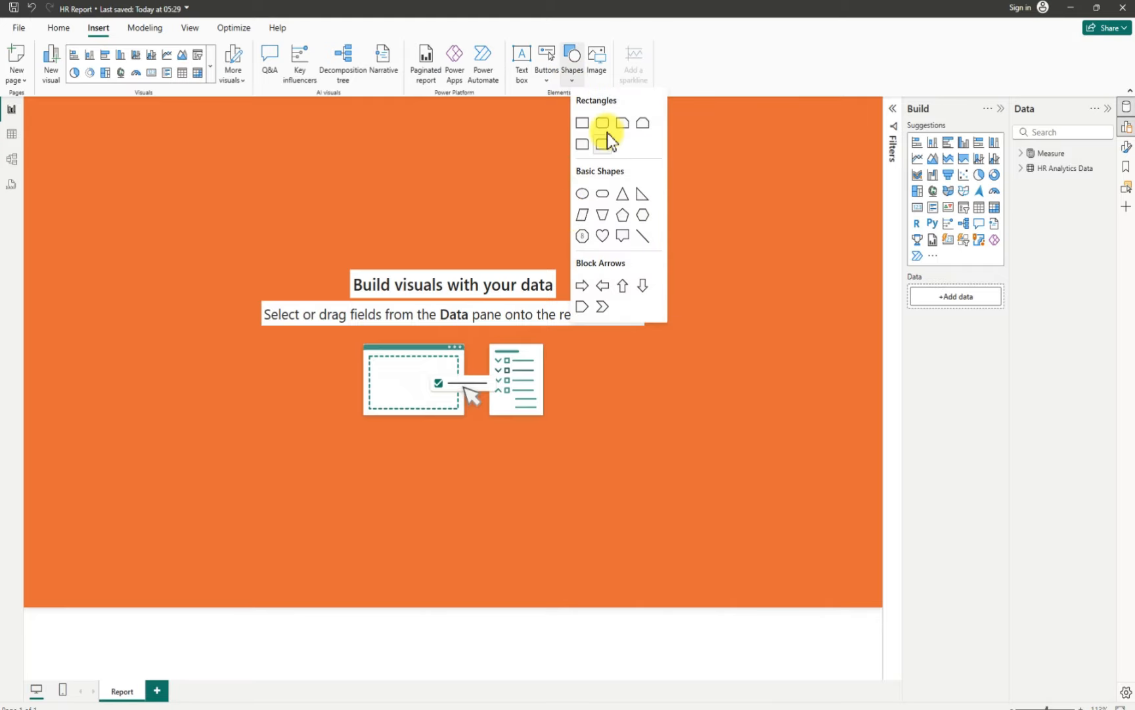
pyautogui.click(583, 122)
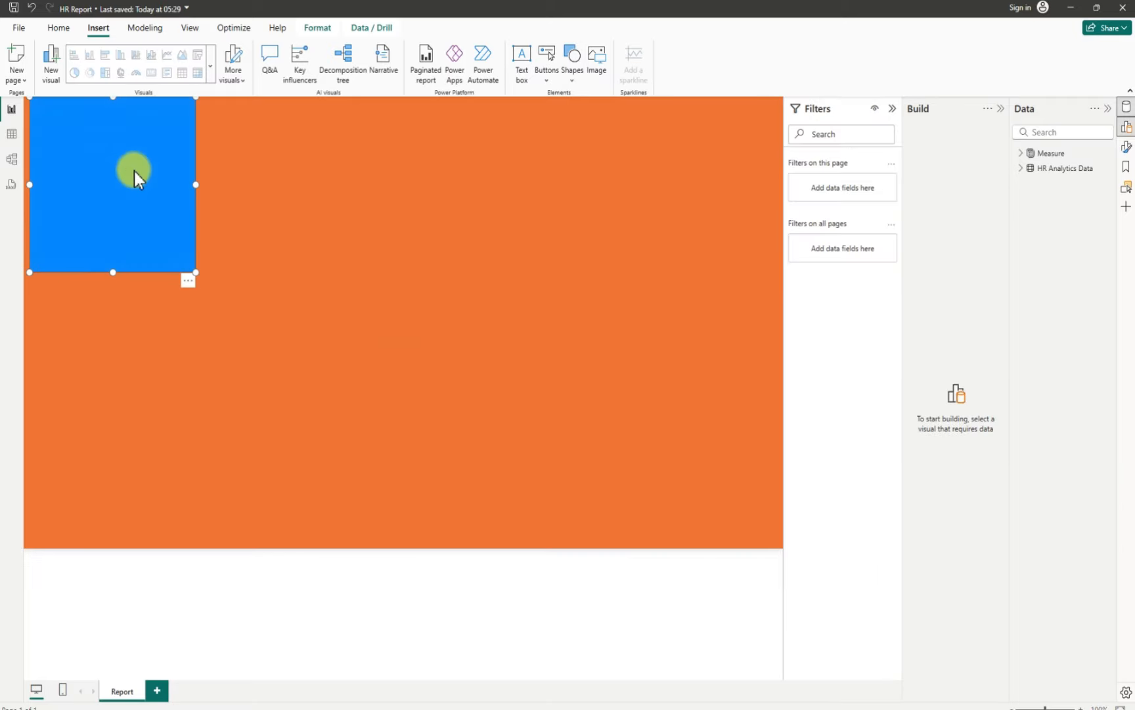
pyautogui.click(135, 175)
pyautogui.moveTo(111, 275); pyautogui.dragTo(116, 182)
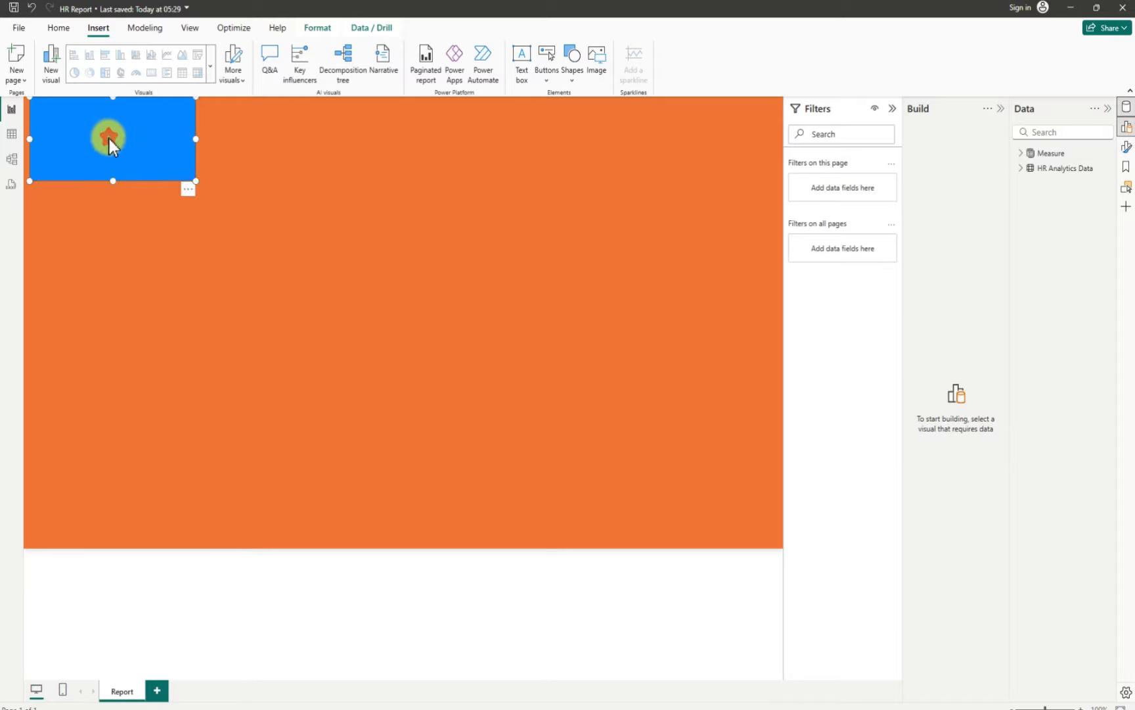
pyautogui.moveTo(109, 138); pyautogui.dragTo(104, 142)
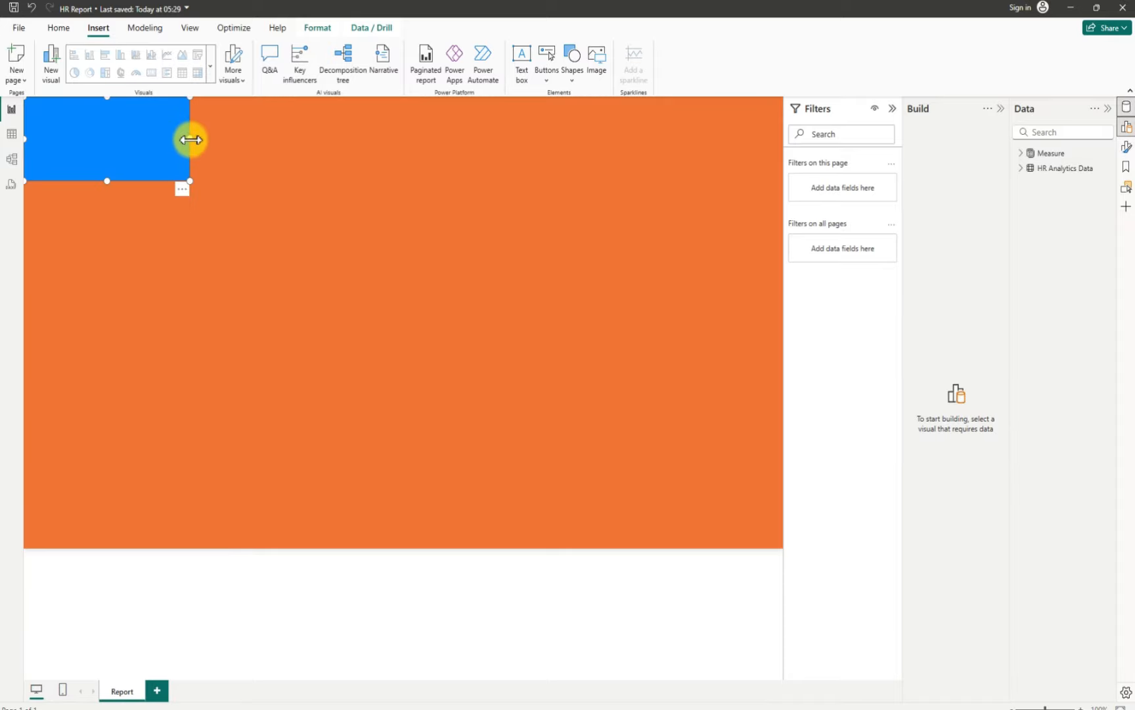
pyautogui.moveTo(189, 139); pyautogui.dragTo(272, 145)
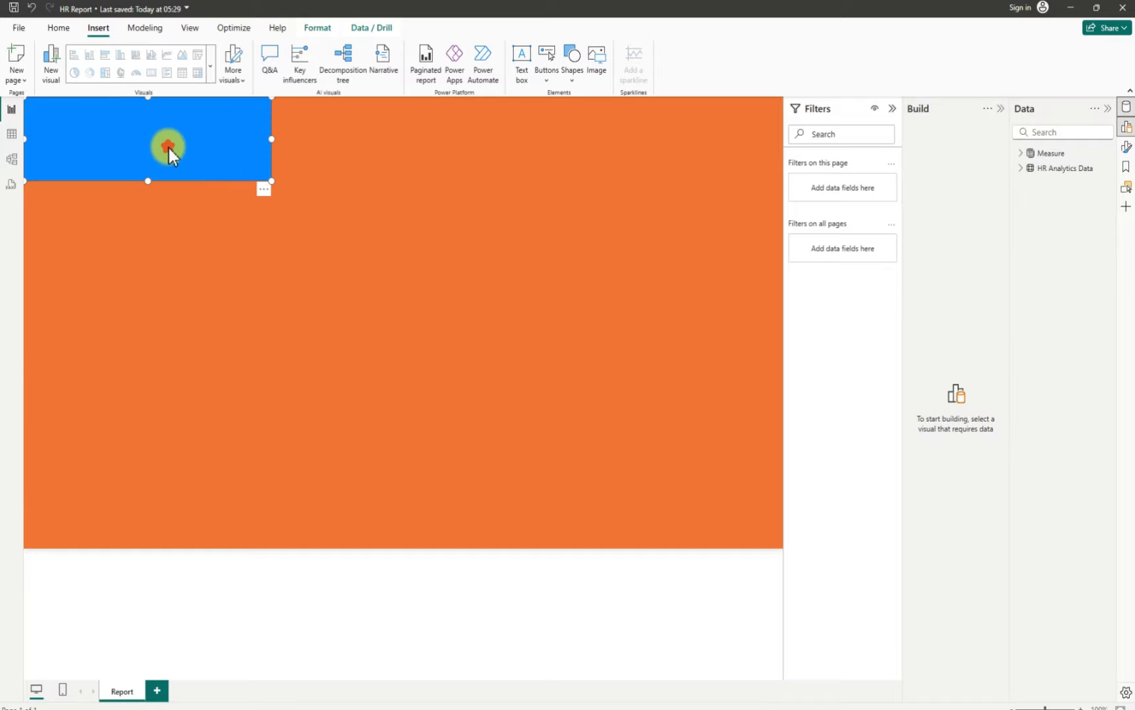
pyautogui.moveTo(168, 149); pyautogui.dragTo(168, 151)
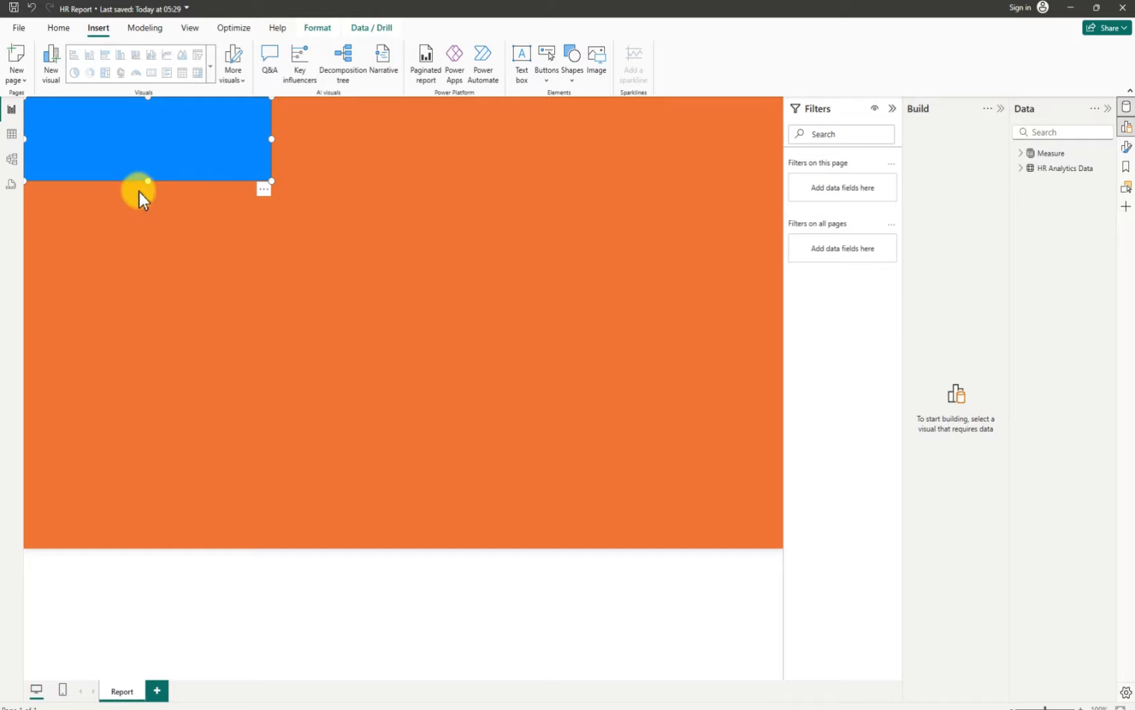
pyautogui.moveTo(150, 182); pyautogui.dragTo(154, 147)
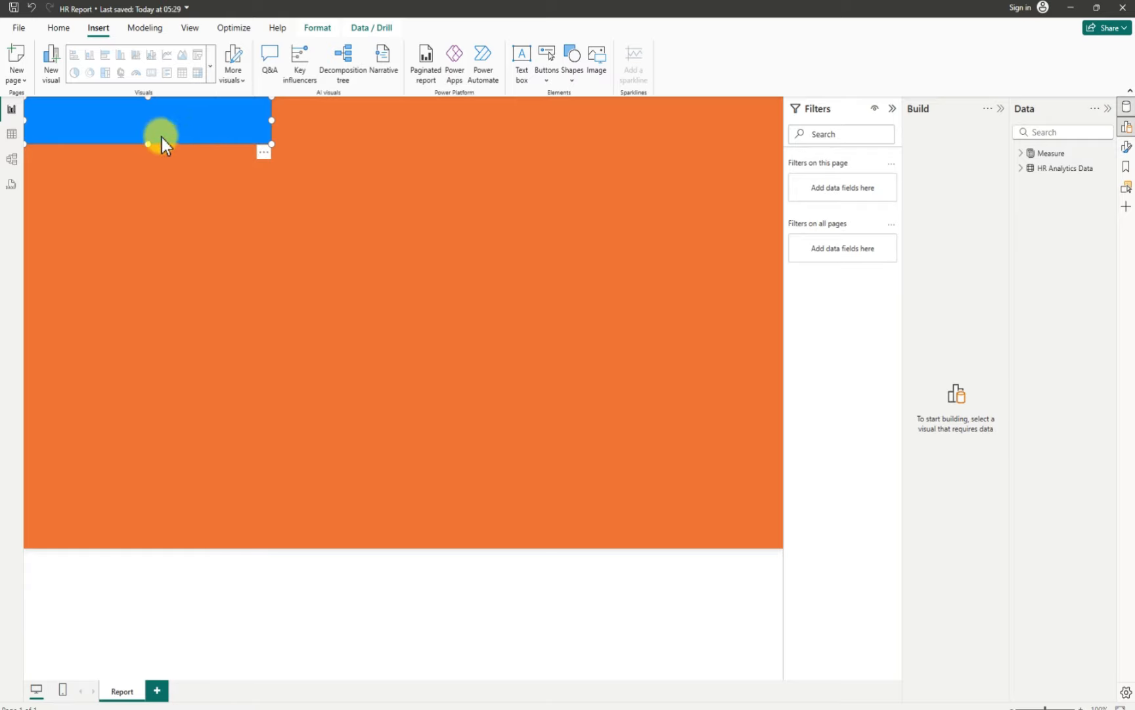
# Fill the banner rectangle with the medium gray theme color
pyautogui.click(262, 152)
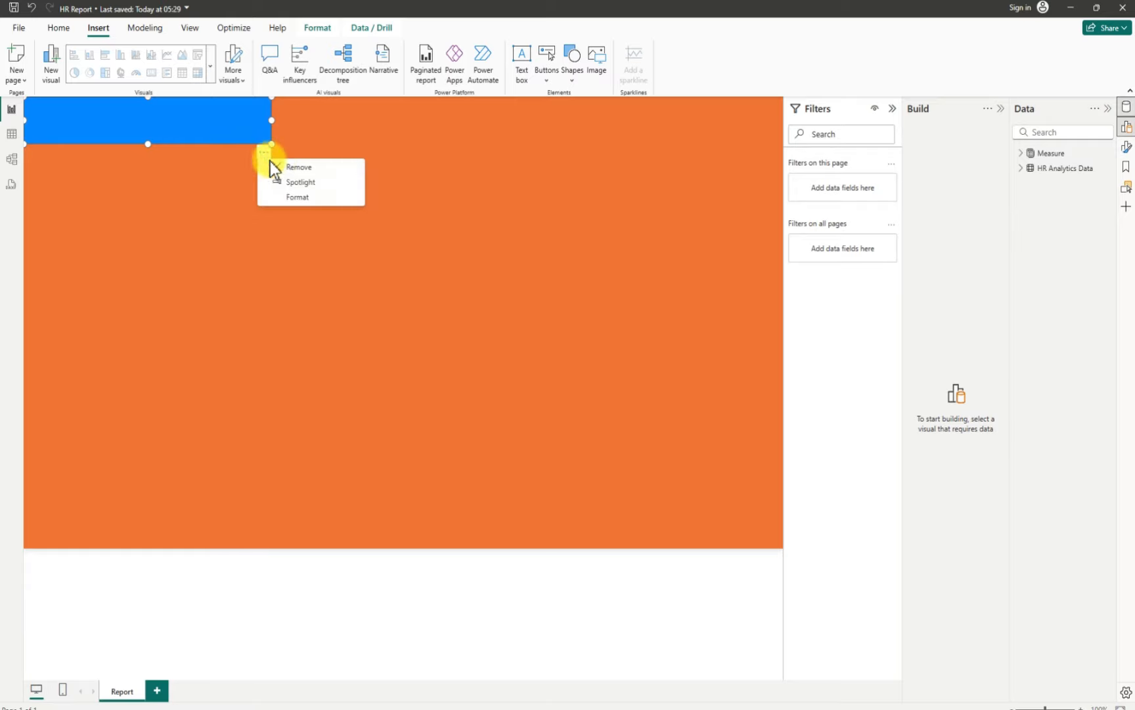
pyautogui.click(301, 198)
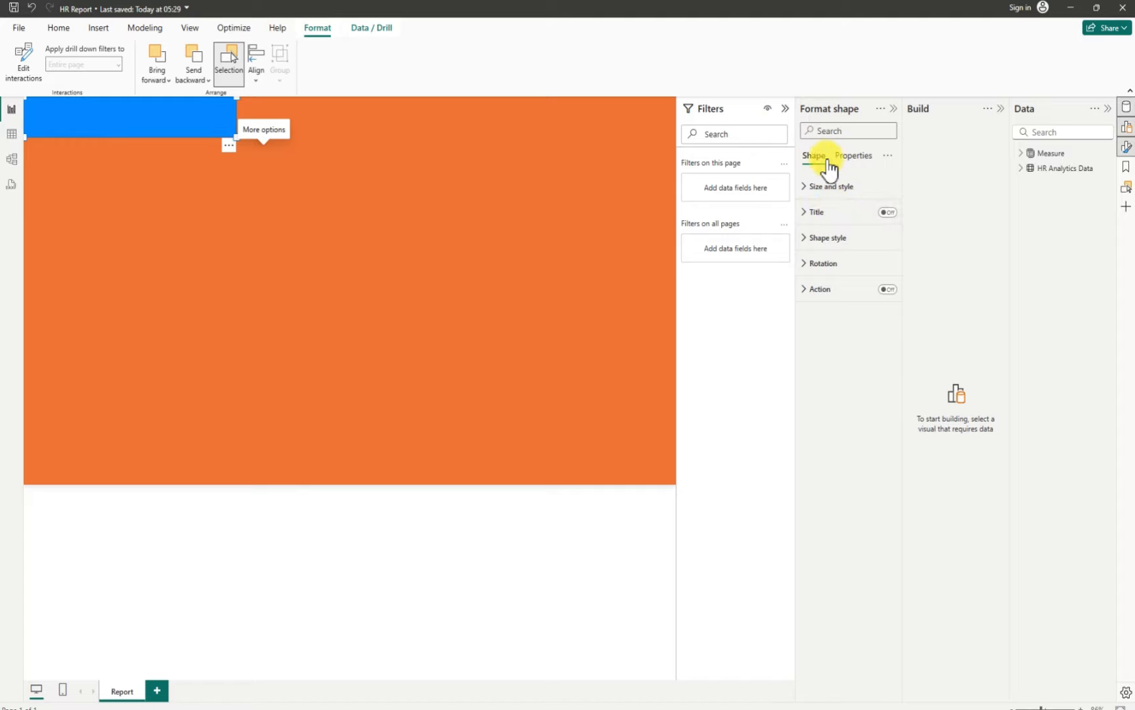
pyautogui.click(807, 237)
pyautogui.click(809, 372)
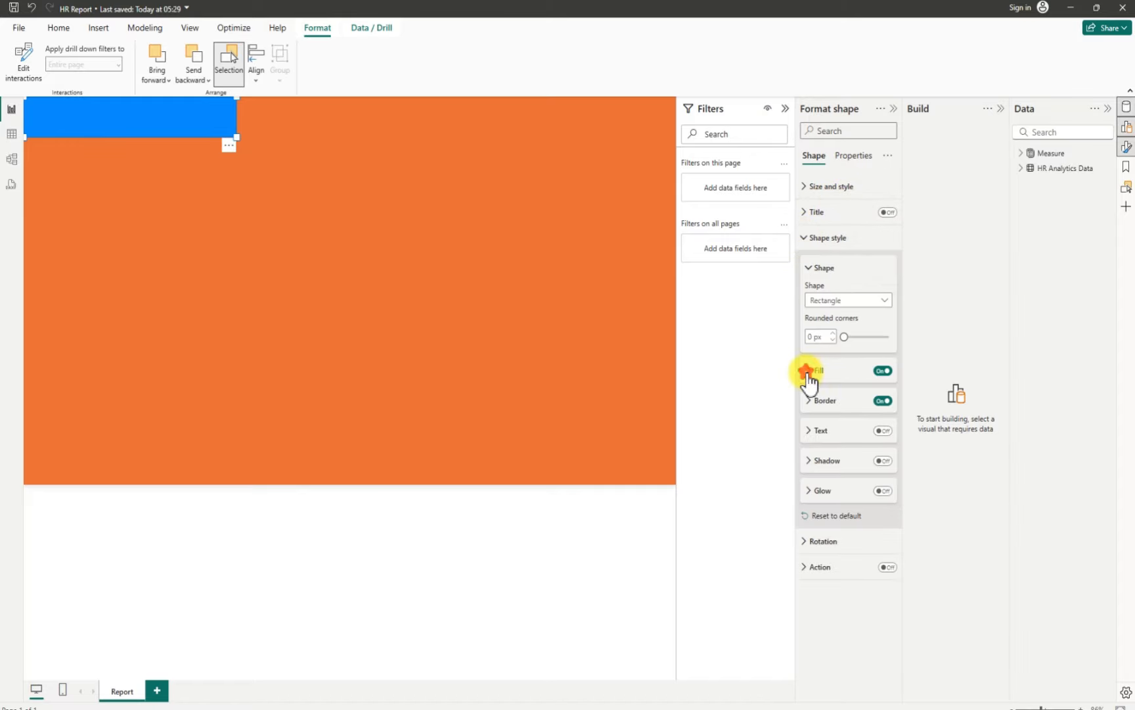
pyautogui.click(832, 402)
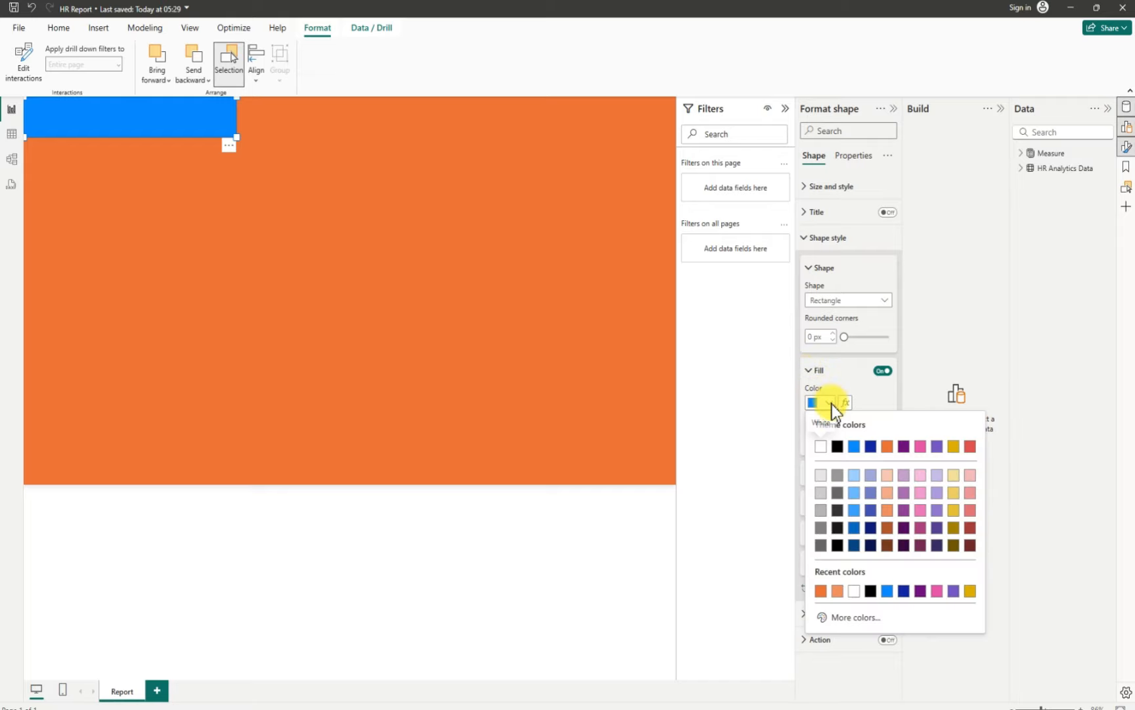
pyautogui.click(821, 528)
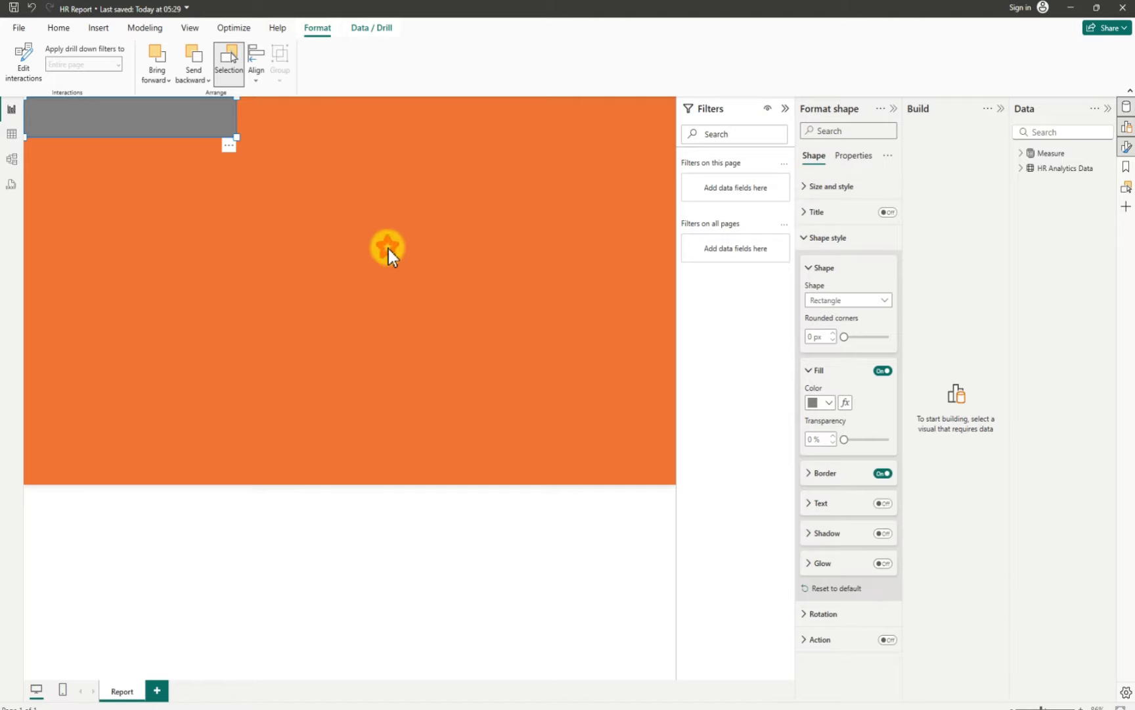
pyautogui.click(388, 248)
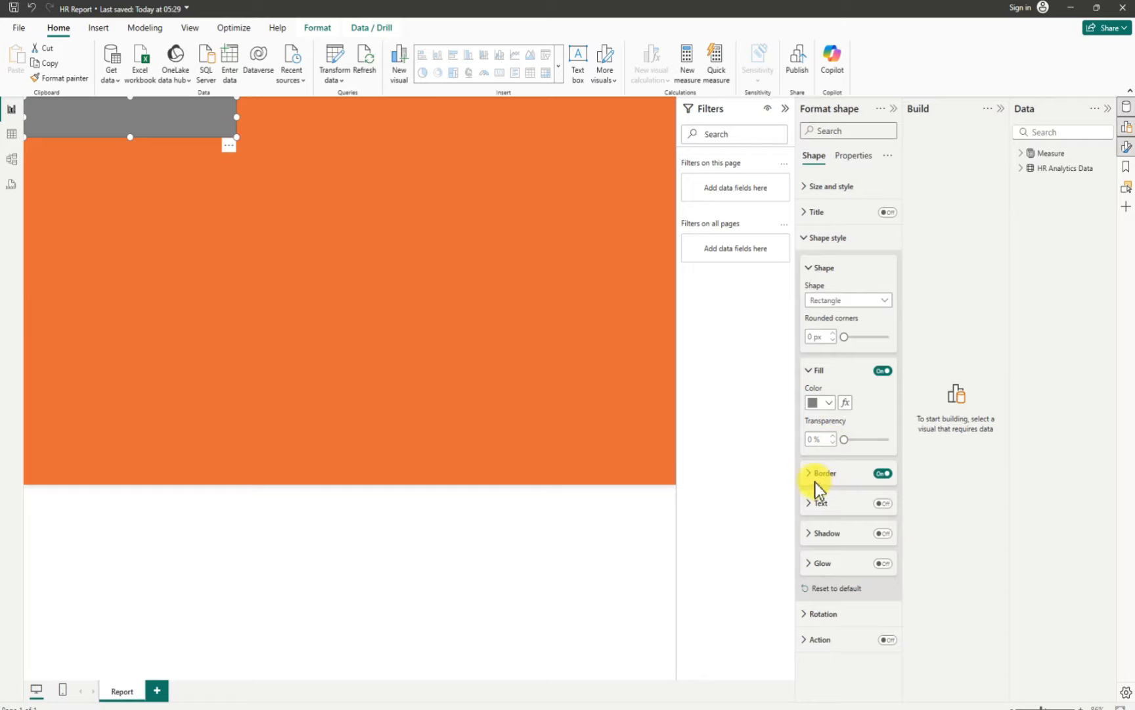
# Set the banner rectangle's border color to the same medium gray as its fill
pyautogui.click(816, 478)
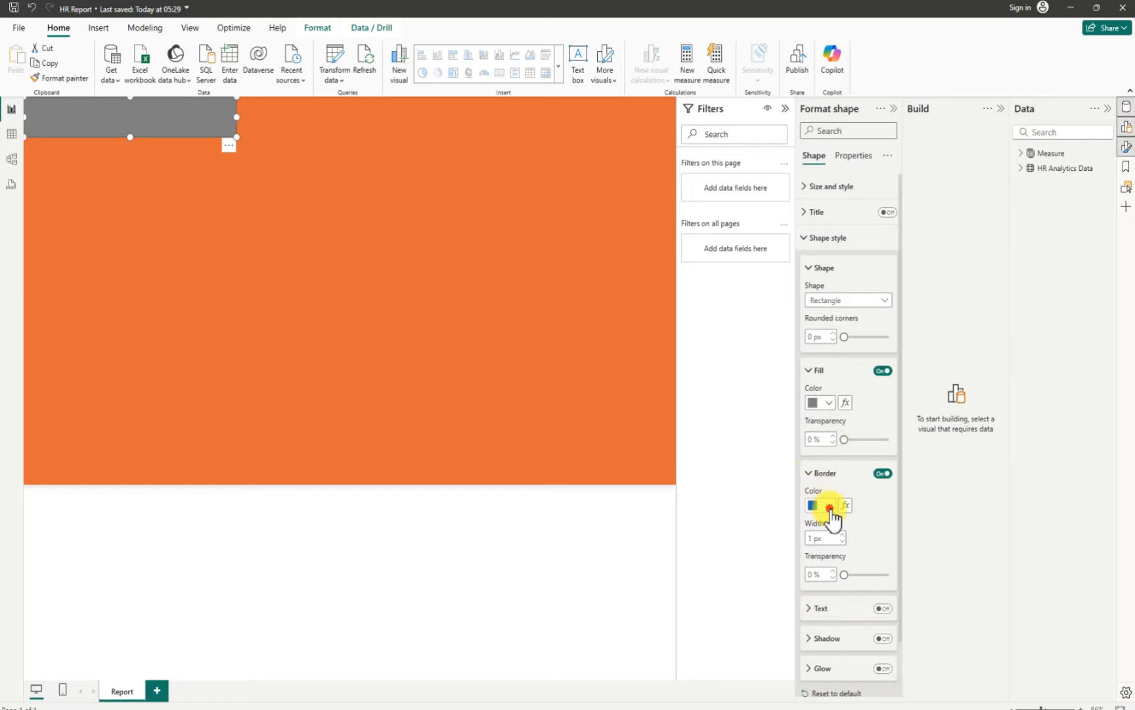
pyautogui.click(830, 506)
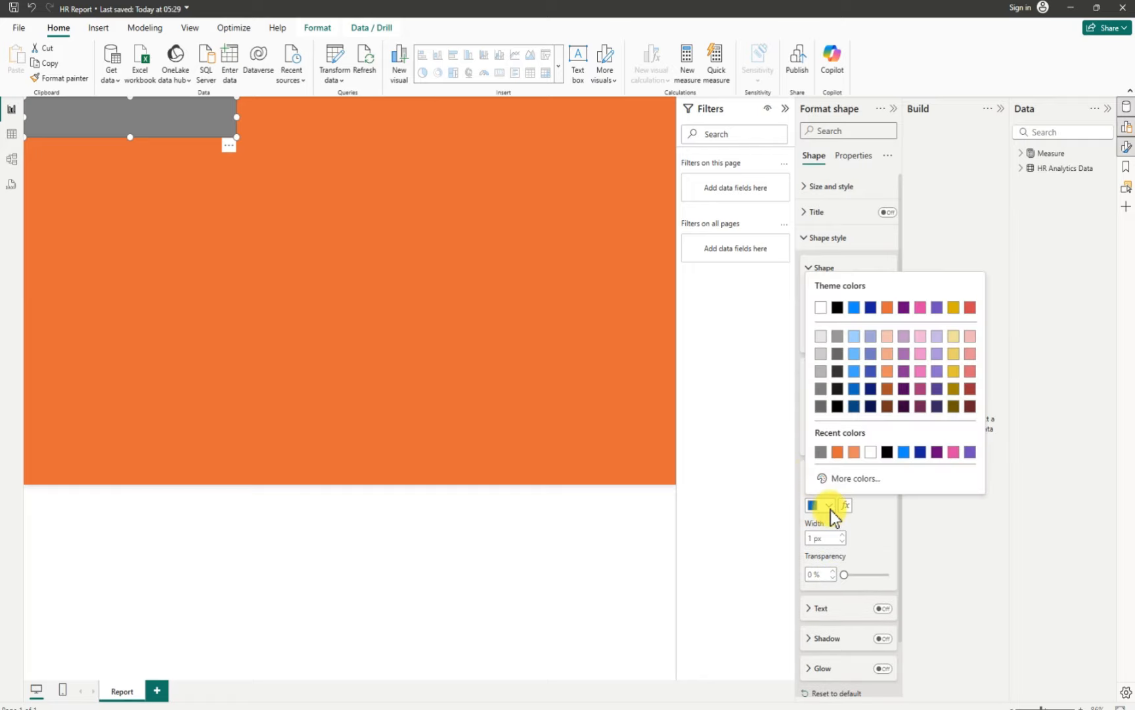
pyautogui.click(823, 388)
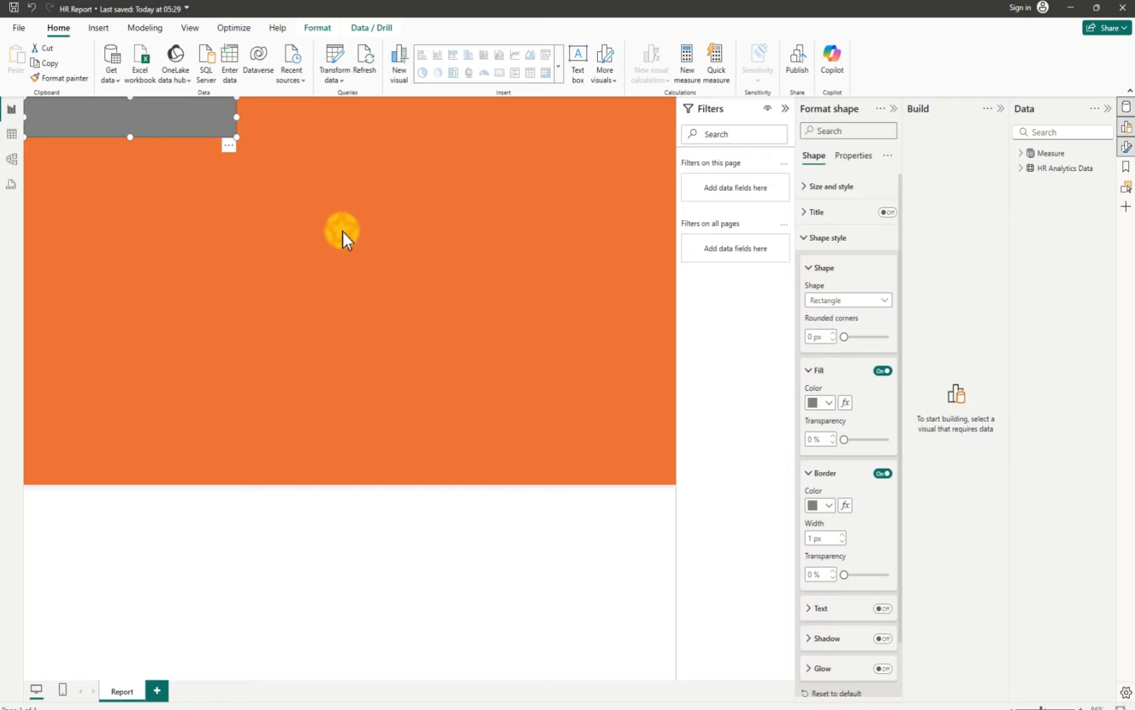
pyautogui.click(343, 231)
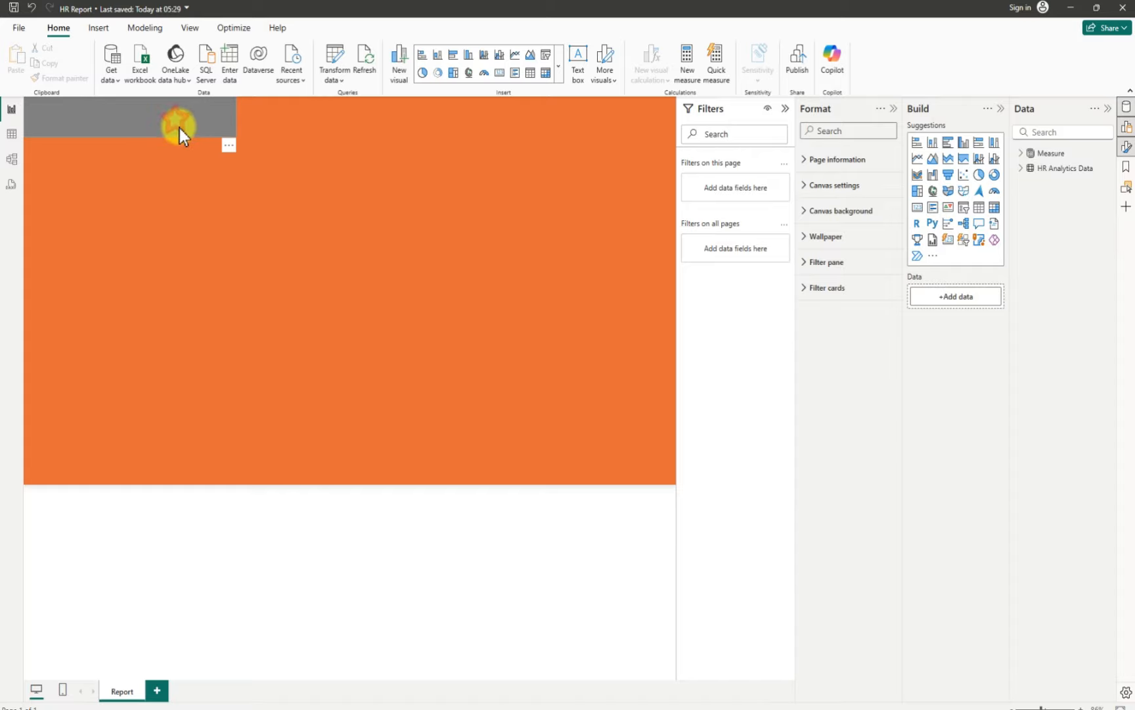
# Align the gray banner with the canvas's upper-left corner and widen it to about two fifths of the page width
pyautogui.moveTo(181, 133)
pyautogui.mouseDown()
pyautogui.moveTo(195, 141)
pyautogui.moveTo(181, 126)
pyautogui.mouseUp()
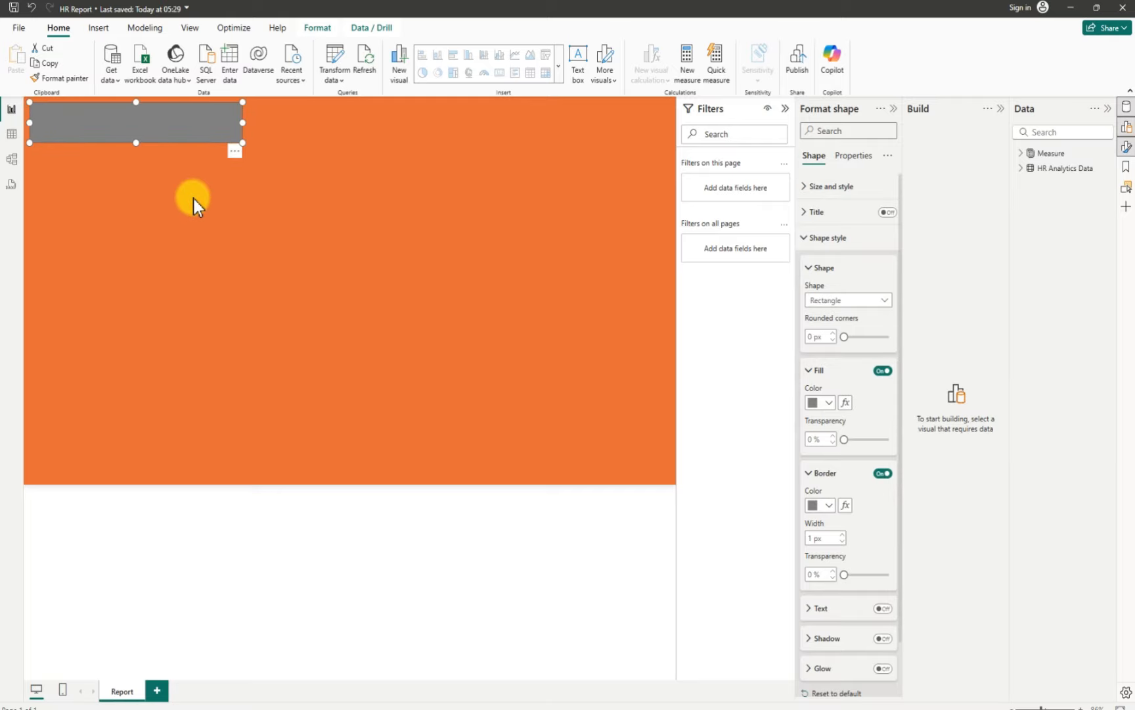
pyautogui.click(193, 198)
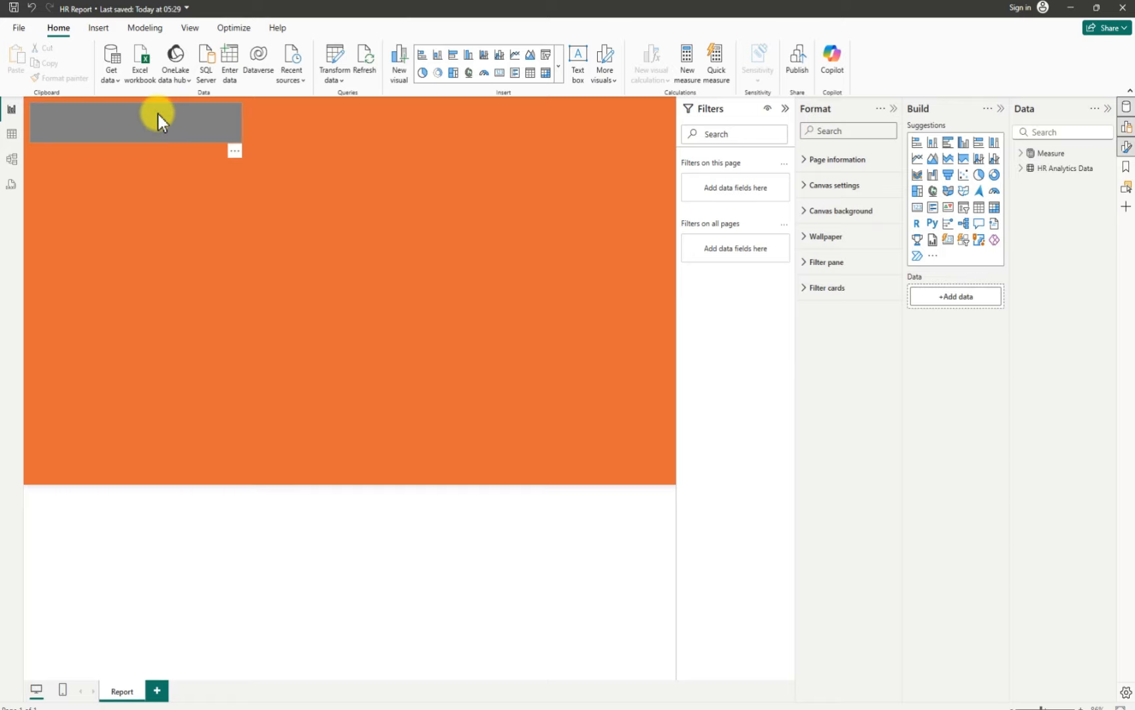
pyautogui.moveTo(158, 115); pyautogui.dragTo(145, 117)
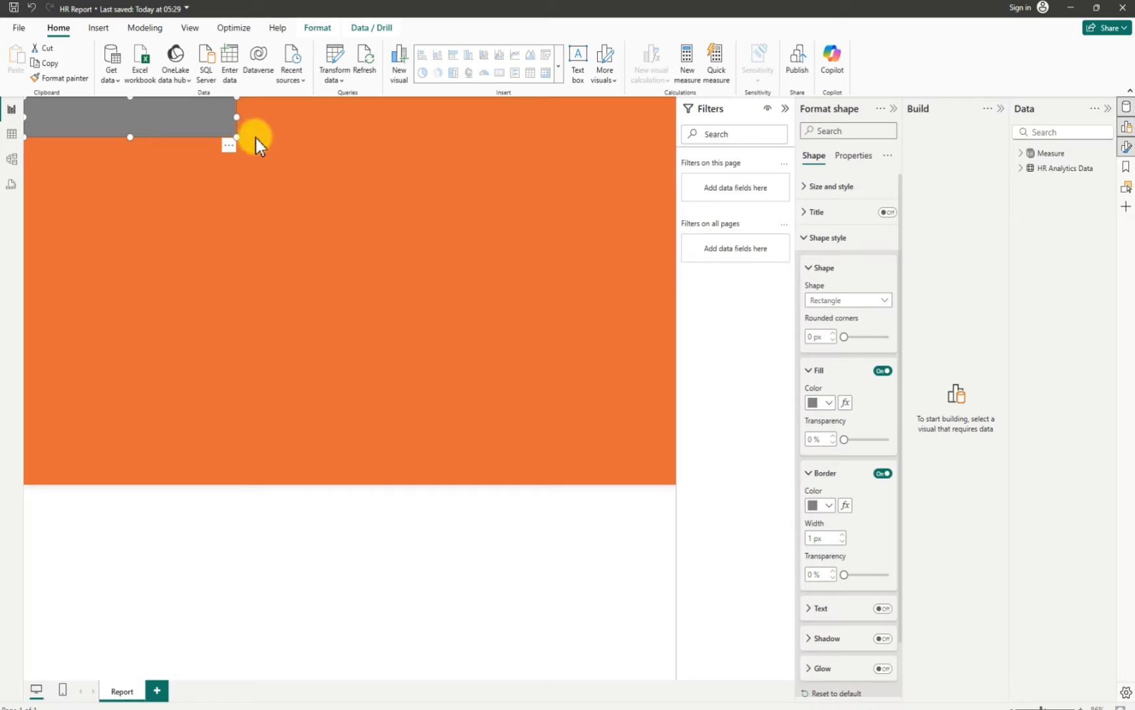
pyautogui.moveTo(241, 116); pyautogui.dragTo(294, 130)
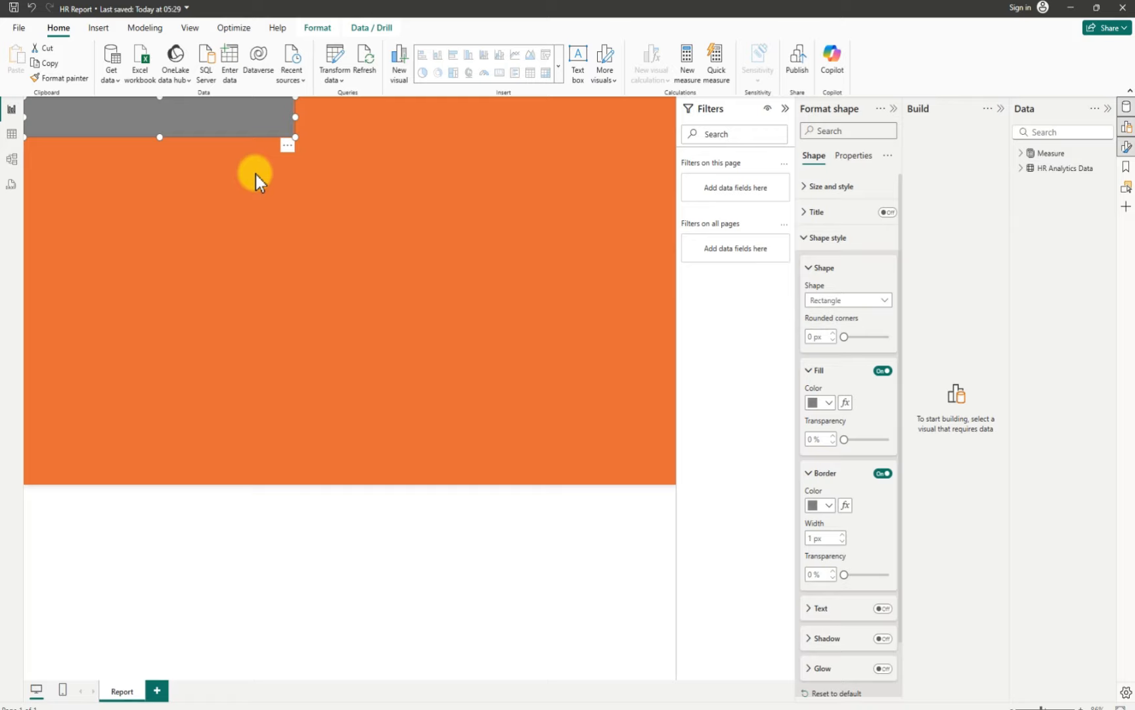
# Duplicate the gray banner and reshape the copy into a taller block just below it, about a quarter of the page width, along the left page edge
pyautogui.hotkey('ctrl', 'c')
pyautogui.hotkey('ctrl', 'v')
pyautogui.moveTo(185, 131); pyautogui.dragTo(222, 201)
pyautogui.moveTo(303, 194); pyautogui.dragTo(175, 189)
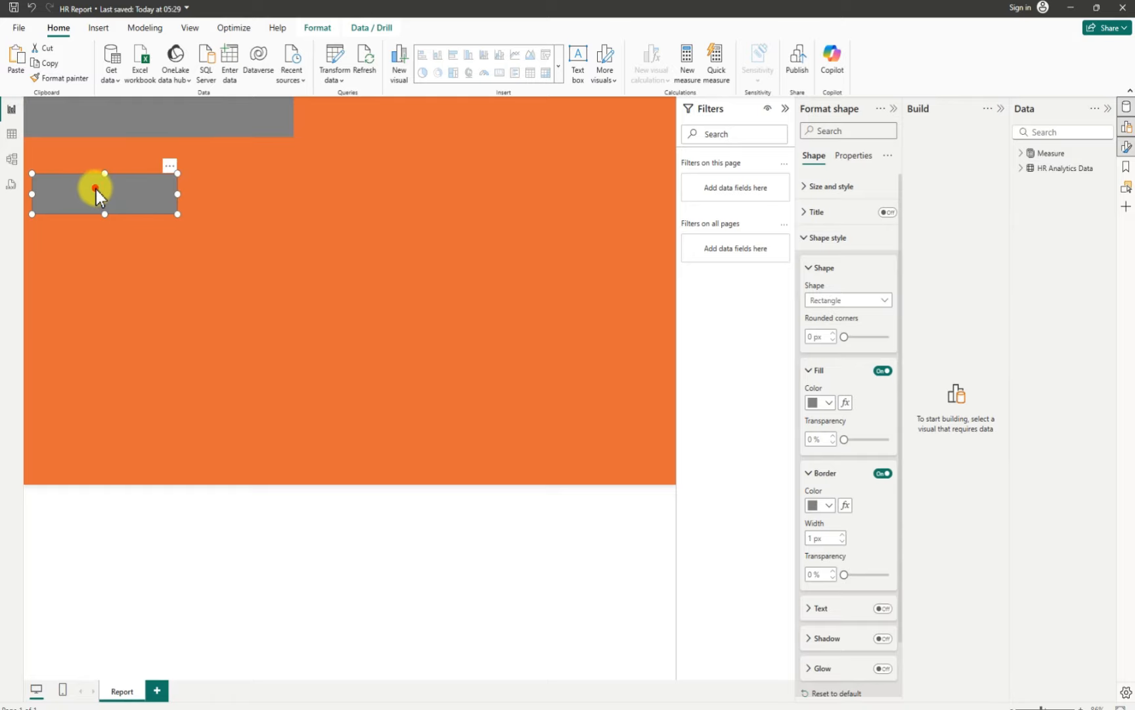
pyautogui.moveTo(96, 189); pyautogui.dragTo(112, 247)
pyautogui.moveTo(170, 192); pyautogui.dragTo(196, 203)
pyautogui.moveTo(108, 246); pyautogui.dragTo(109, 225)
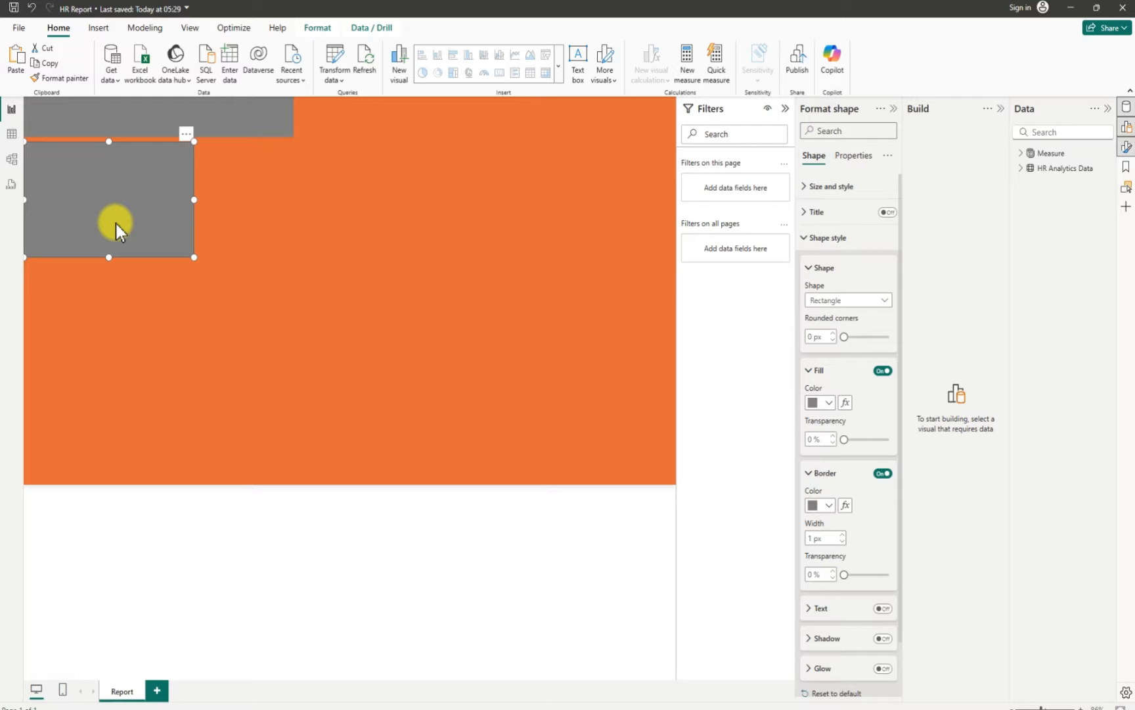
# Duplicate the gray block into a taller one filling the page's lower-left corner, and stretch both blocks until only a thin gap separates them
pyautogui.hotkey('ctrl', 'v')
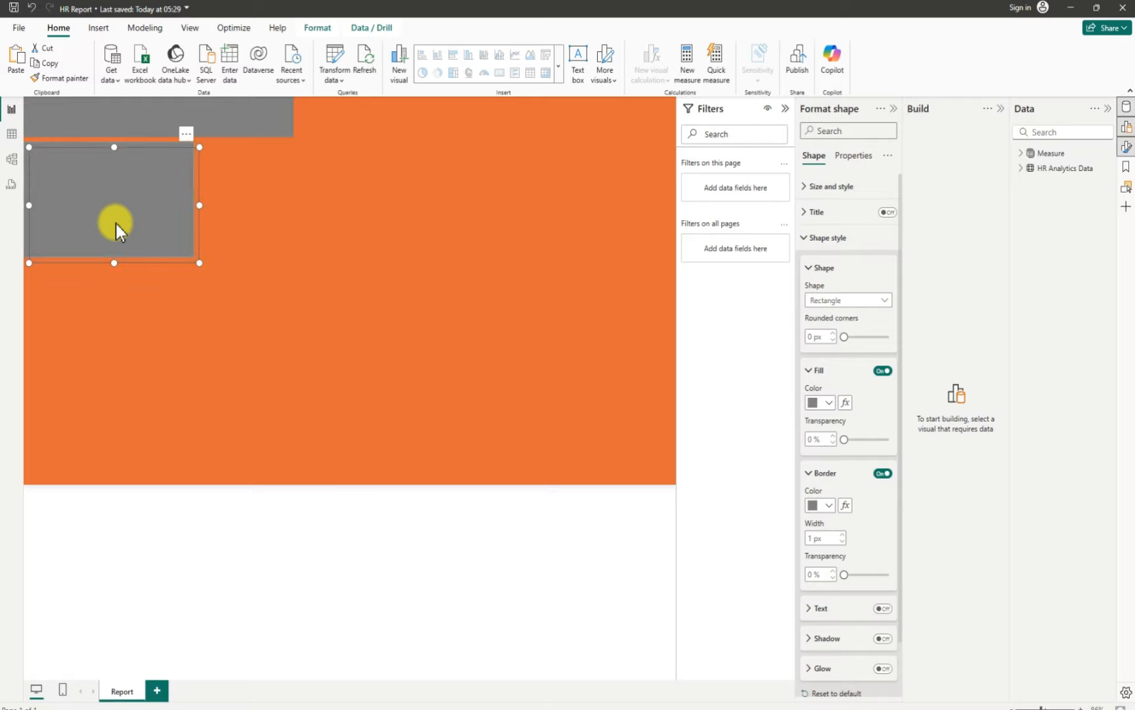
pyautogui.moveTo(142, 245); pyautogui.dragTo(100, 483)
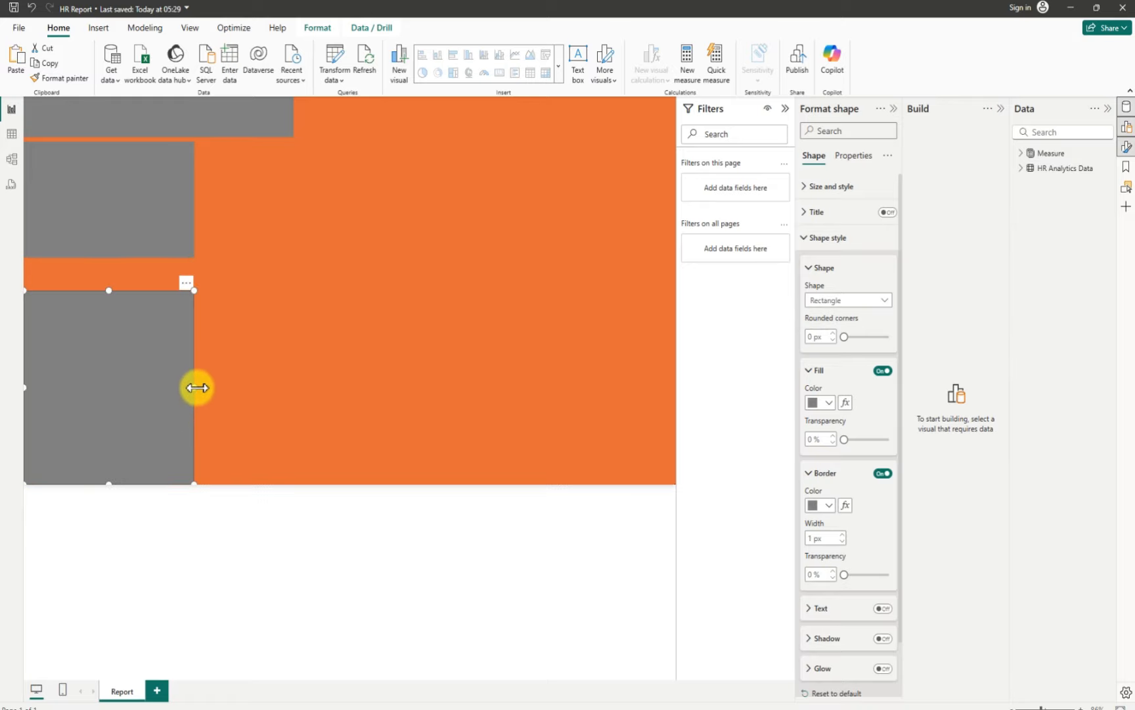
pyautogui.click(133, 228)
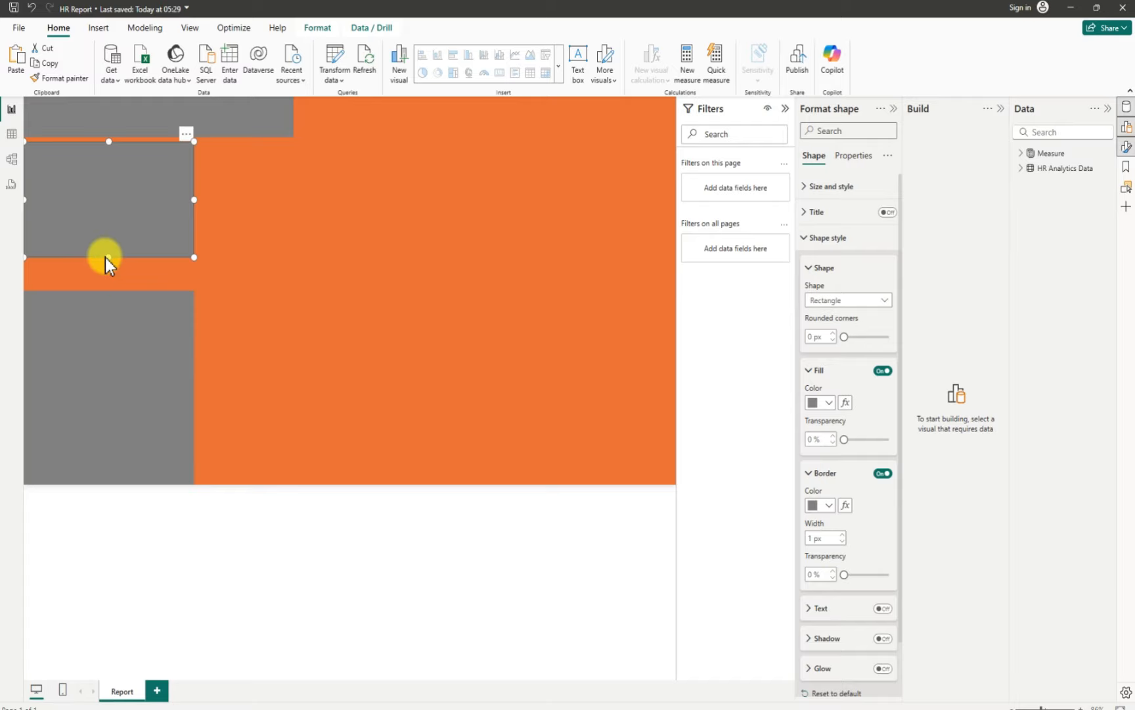
pyautogui.moveTo(107, 257); pyautogui.dragTo(107, 265)
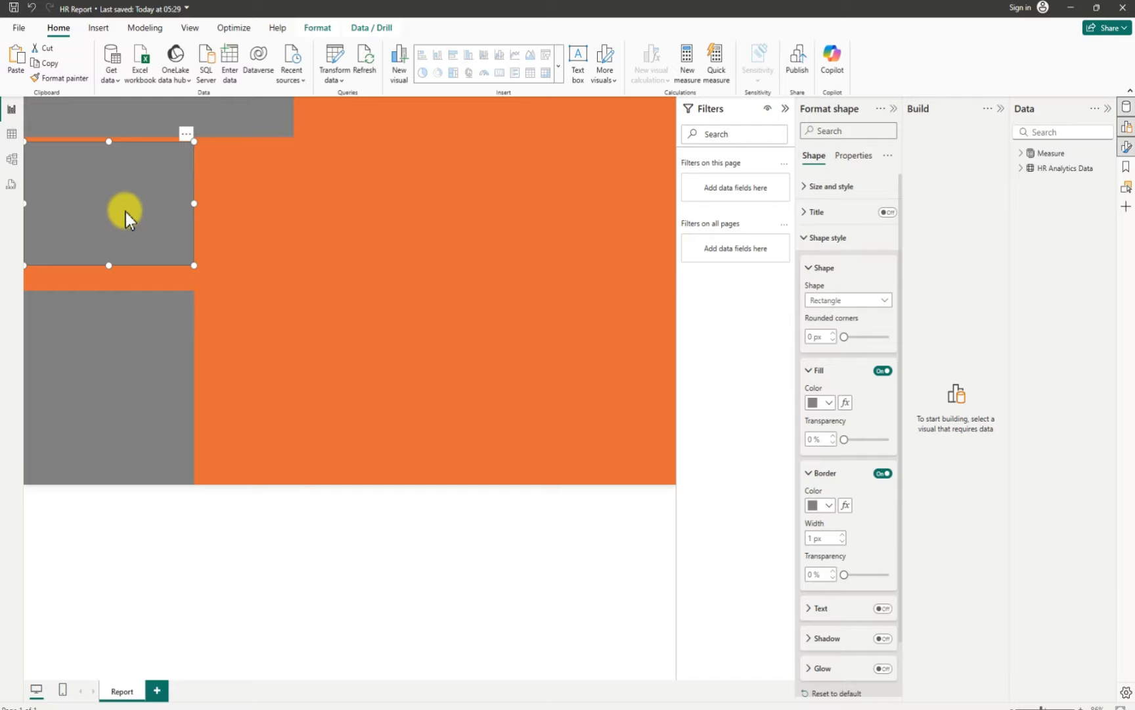
pyautogui.click(107, 305)
pyautogui.moveTo(108, 289); pyautogui.dragTo(116, 271)
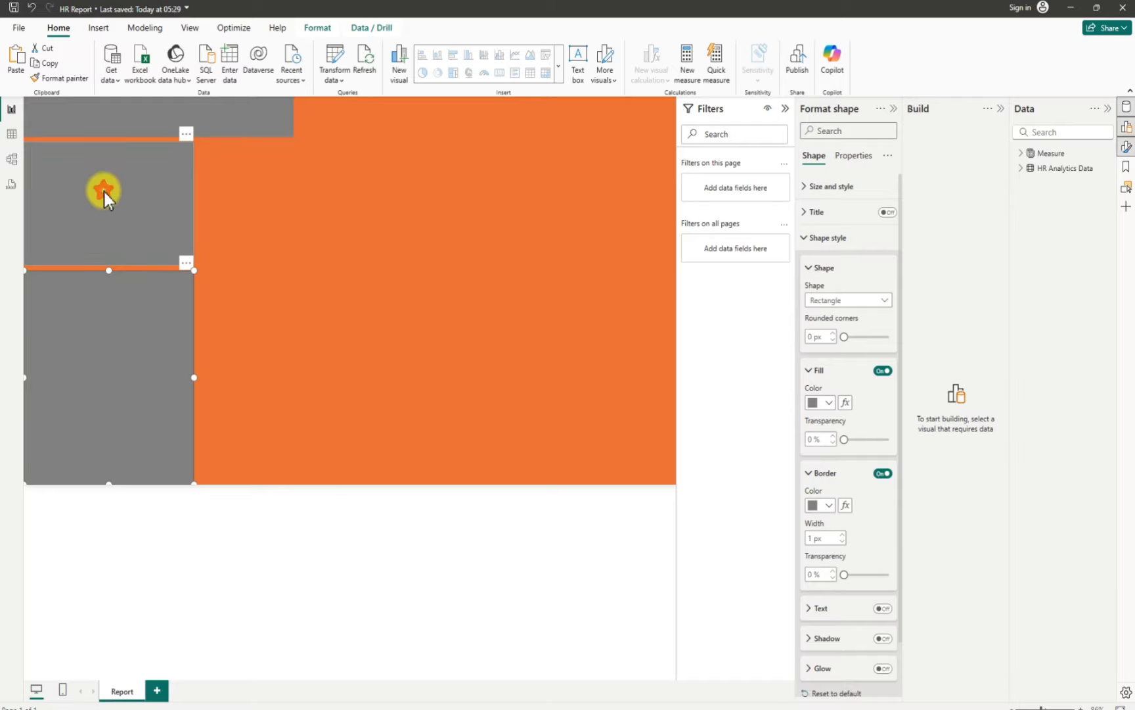
# Duplicate the upper left-edge block and park the copy in the open area beside the lower block
pyautogui.click(105, 193)
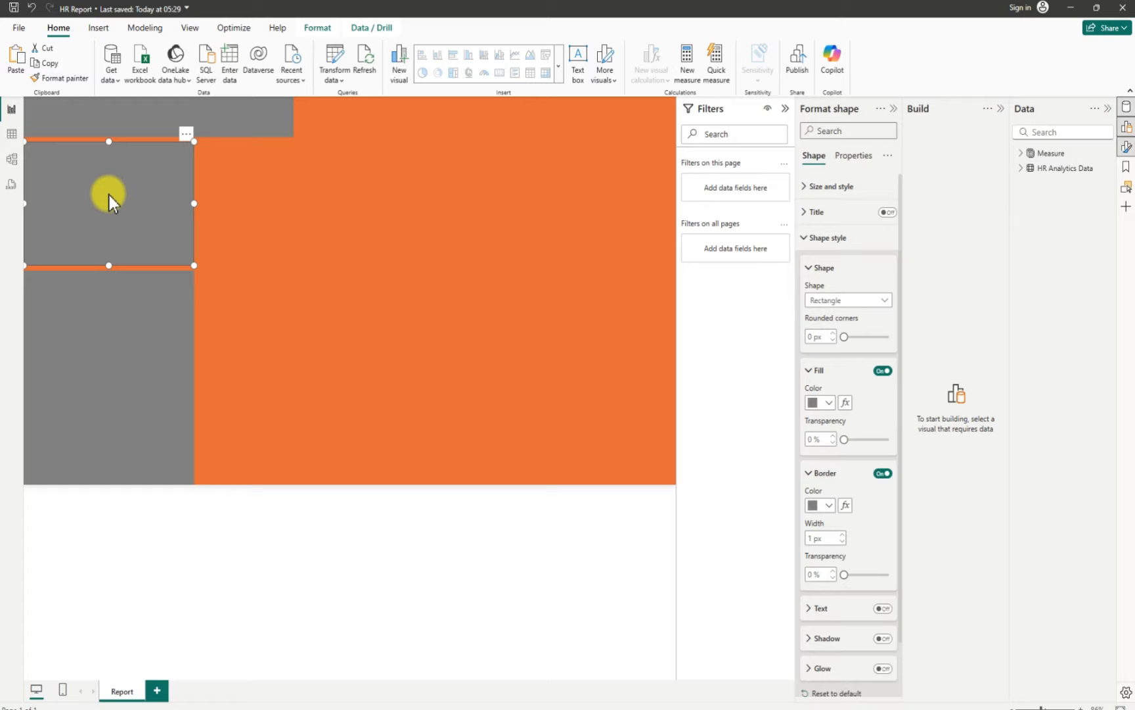
pyautogui.hotkey('ctrl', 'v')
pyautogui.moveTo(108, 222); pyautogui.dragTo(275, 214)
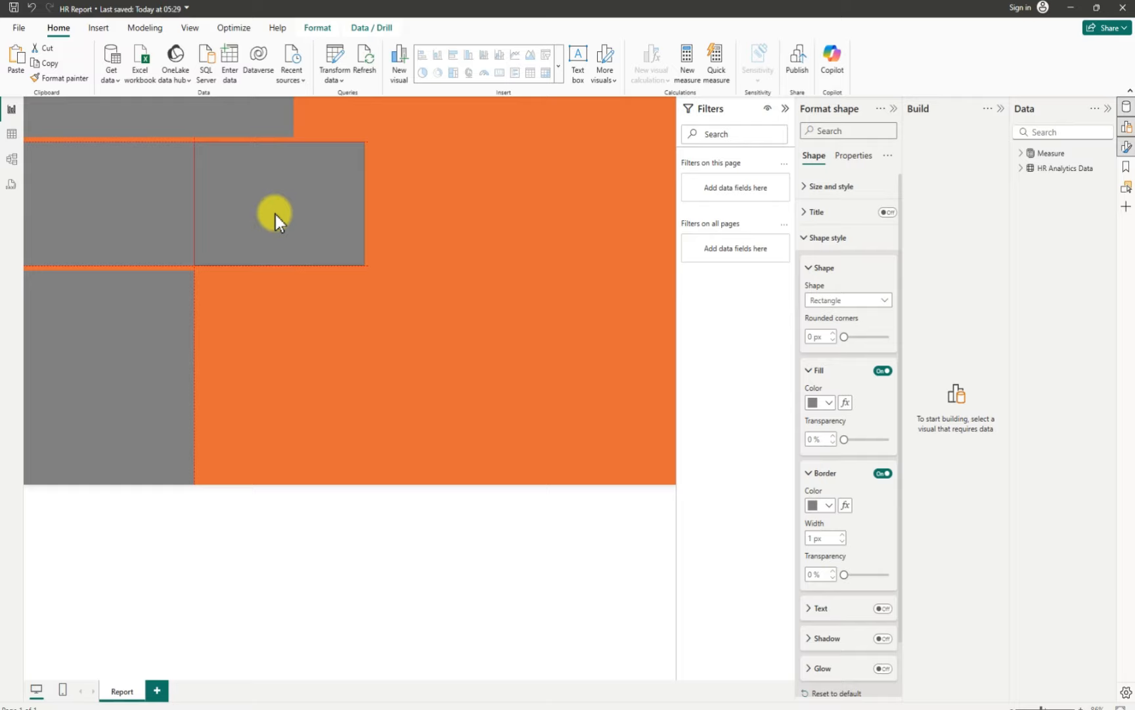
pyautogui.moveTo(275, 213); pyautogui.dragTo(325, 370)
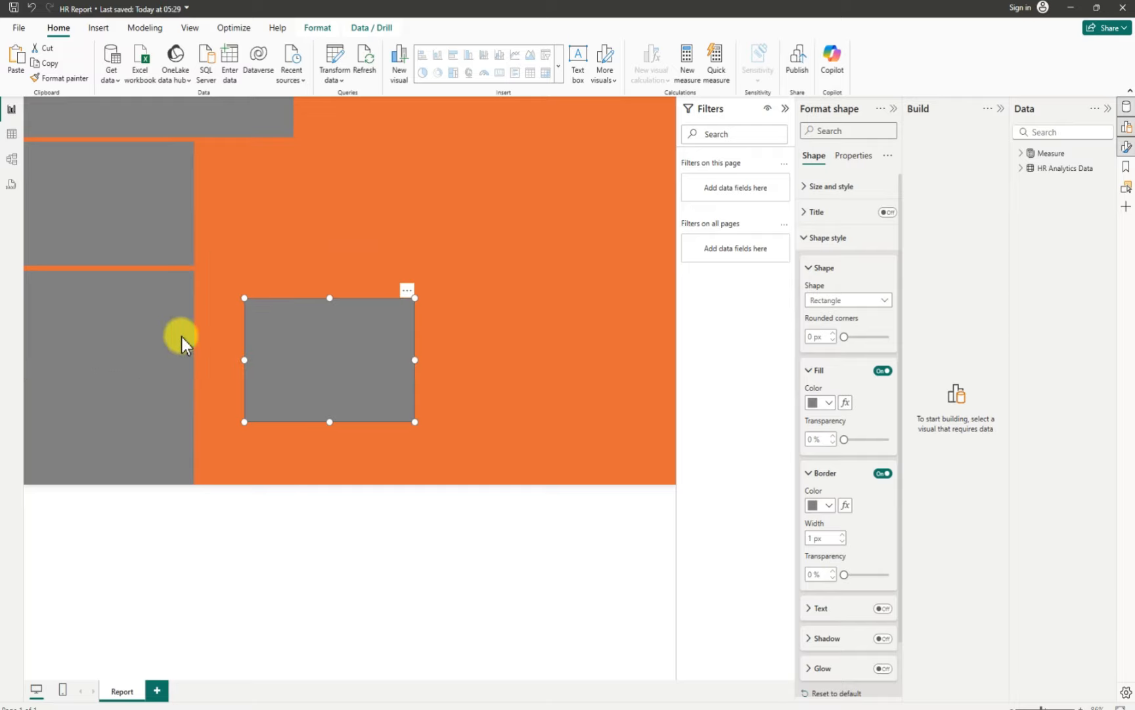
# Shorten both left-edge blocks and shift the upper one down, freeing a row below the banner while keeping a thin gap between them
pyautogui.click(135, 326)
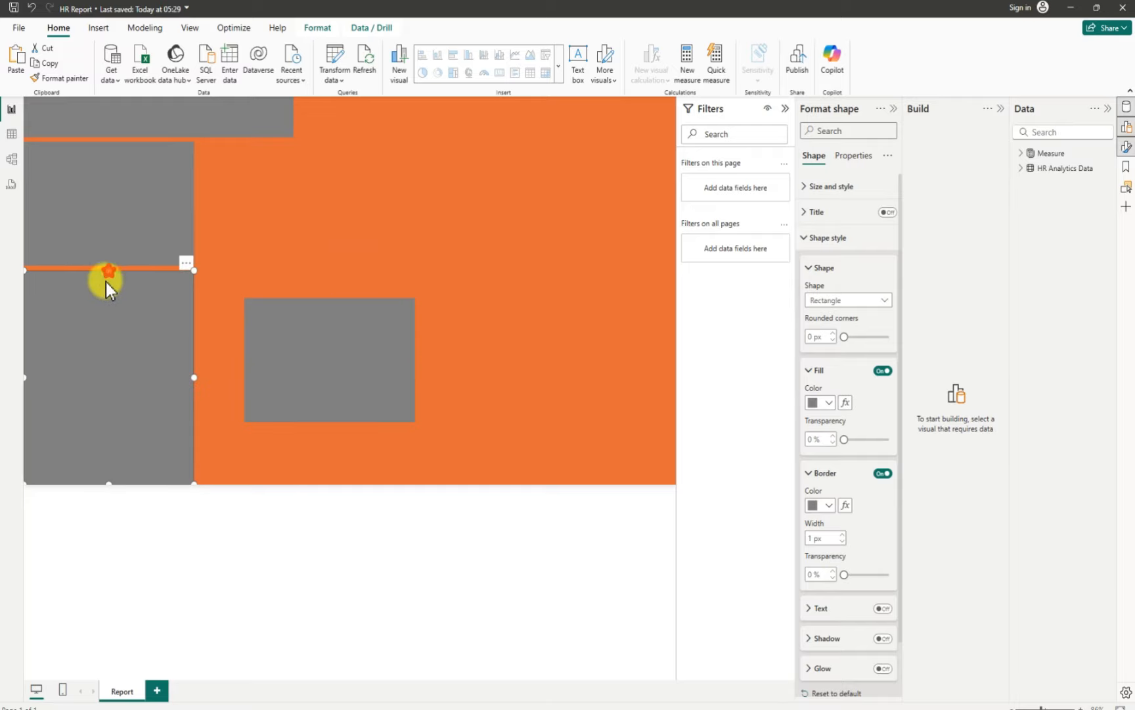
pyautogui.moveTo(105, 279); pyautogui.dragTo(107, 304)
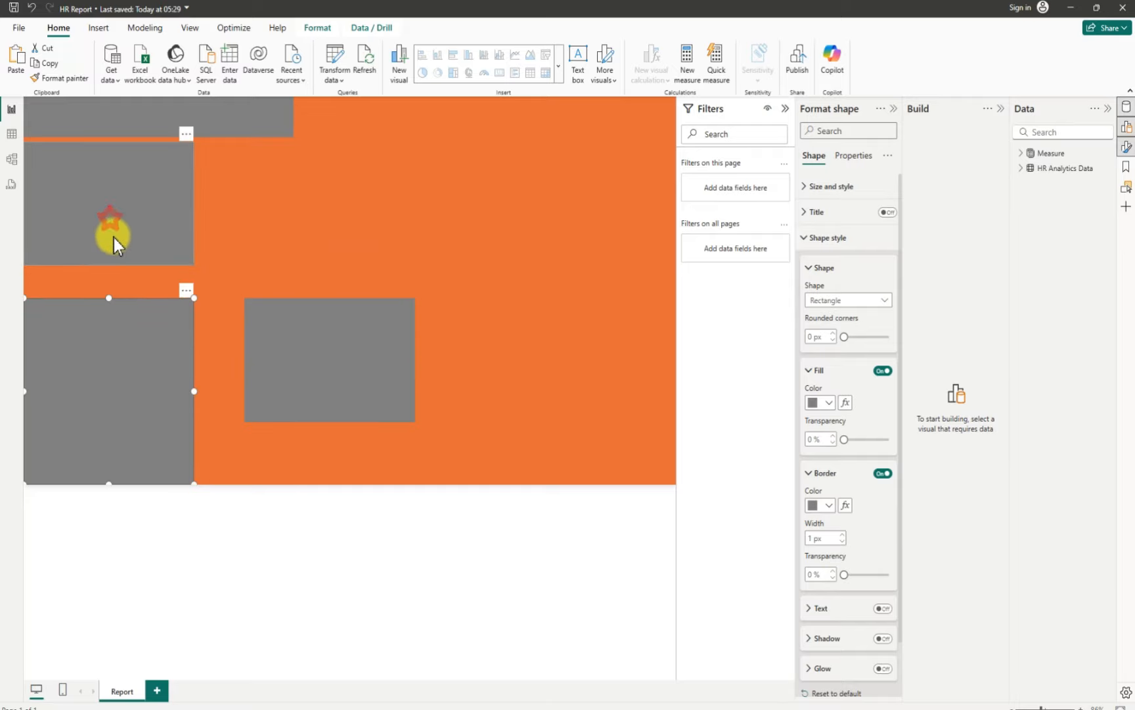
pyautogui.moveTo(114, 237); pyautogui.dragTo(115, 249)
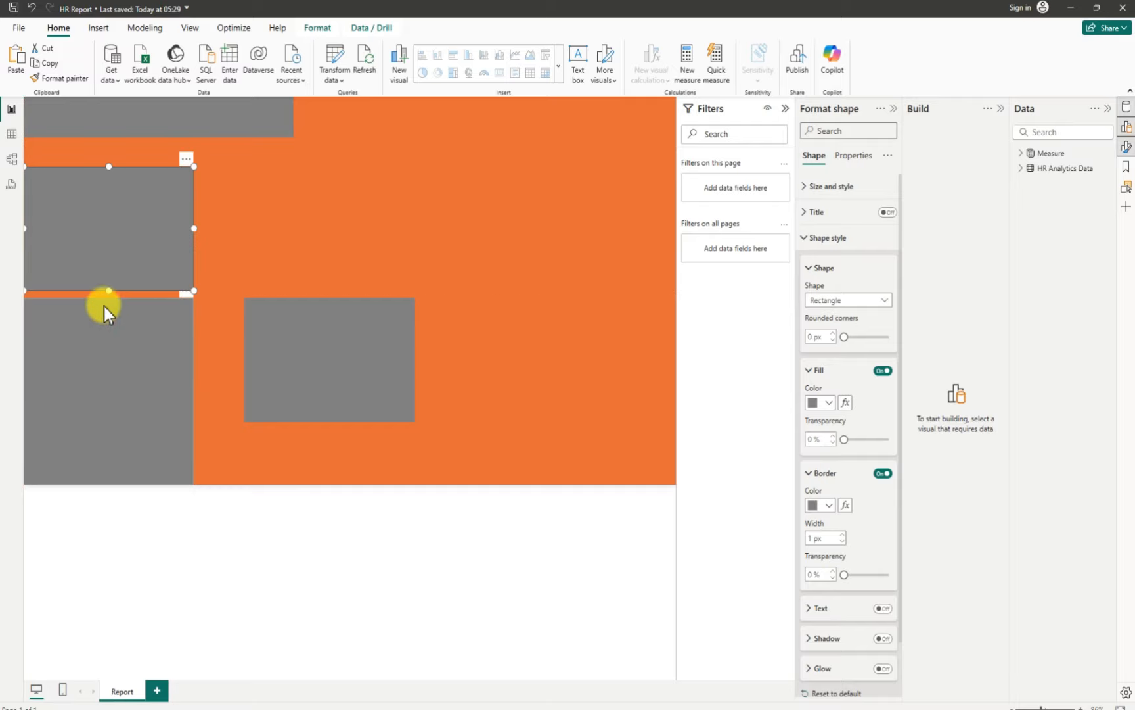
pyautogui.click(104, 307)
pyautogui.moveTo(105, 298); pyautogui.dragTo(106, 321)
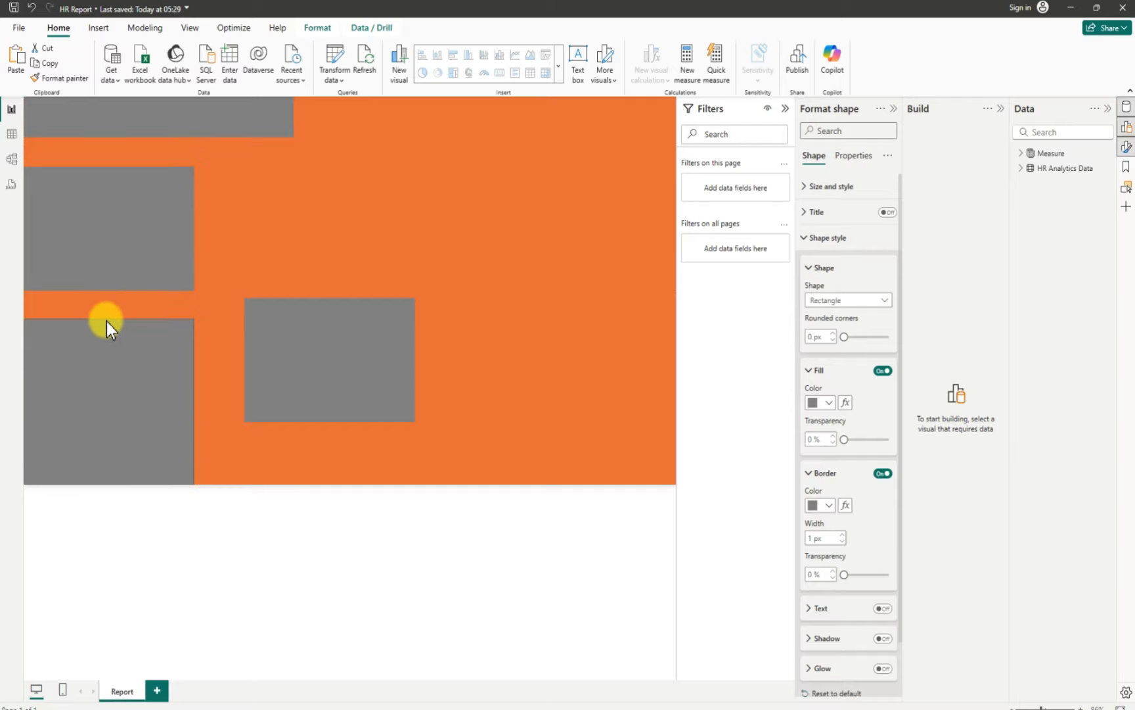
pyautogui.click(112, 267)
pyautogui.moveTo(112, 267)
pyautogui.mouseDown()
pyautogui.moveTo(115, 279)
pyautogui.moveTo(104, 272)
pyautogui.mouseUp()
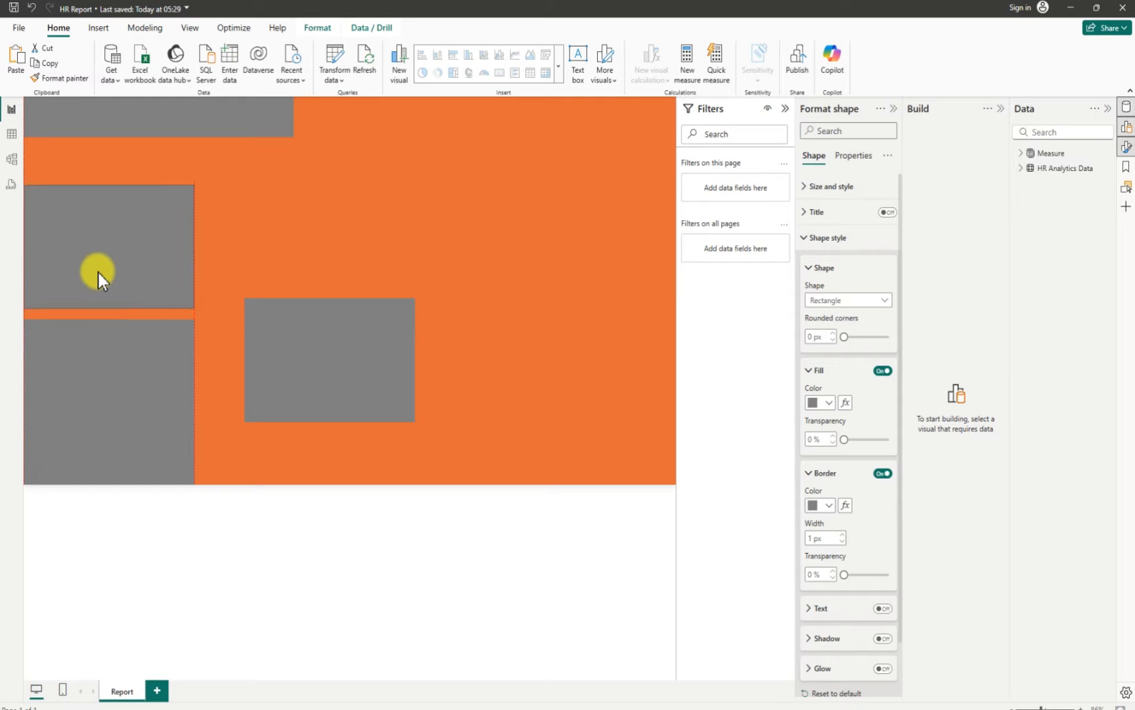
pyautogui.click(174, 246)
pyautogui.moveTo(116, 186); pyautogui.dragTo(109, 201)
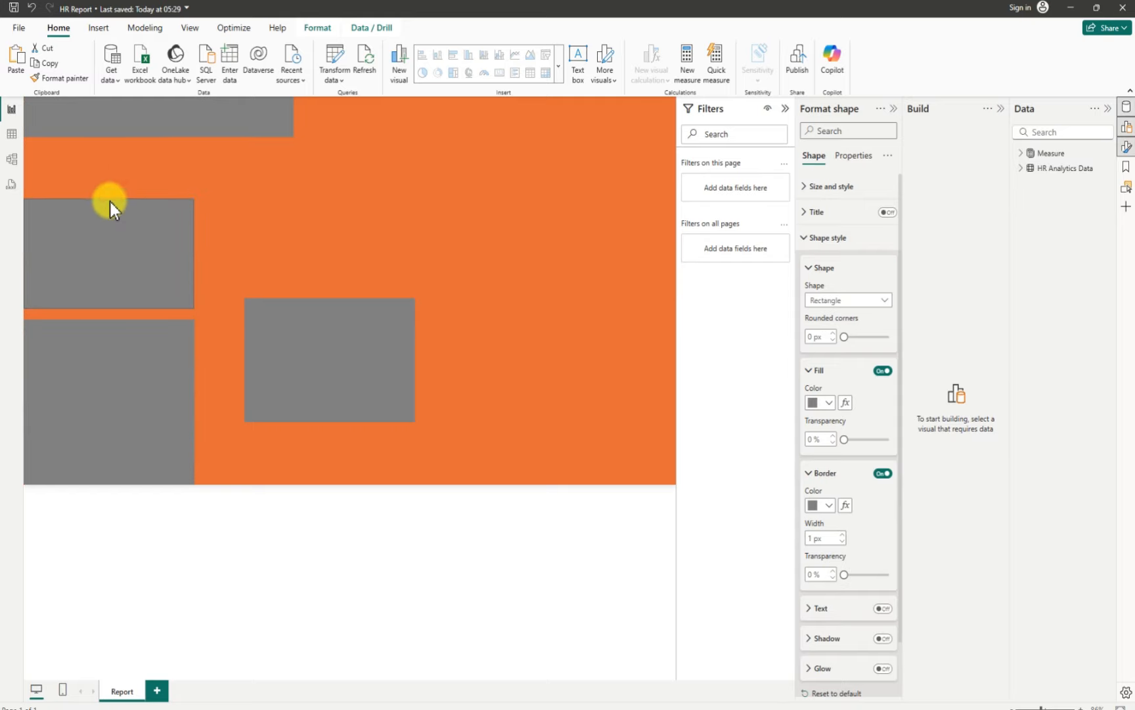
pyautogui.moveTo(87, 275); pyautogui.dragTo(88, 279)
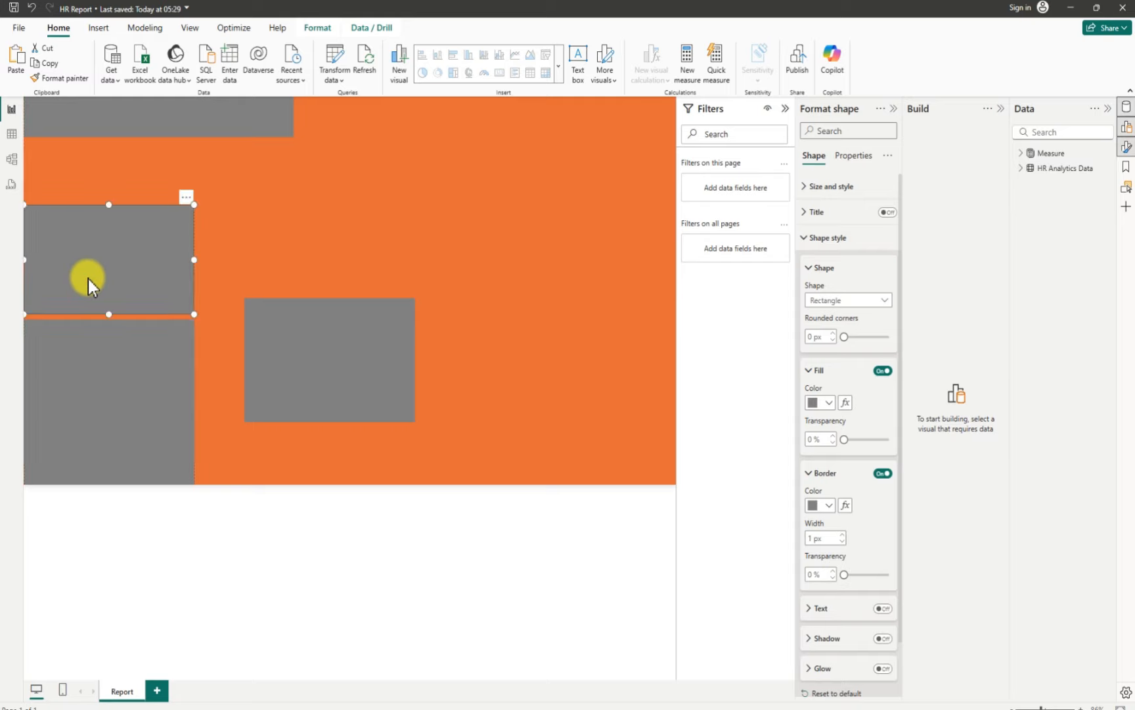
# Shrink the spare gray copy into a small card just below the banner at the left page edge, and widen the banner to half the page
pyautogui.click(336, 373)
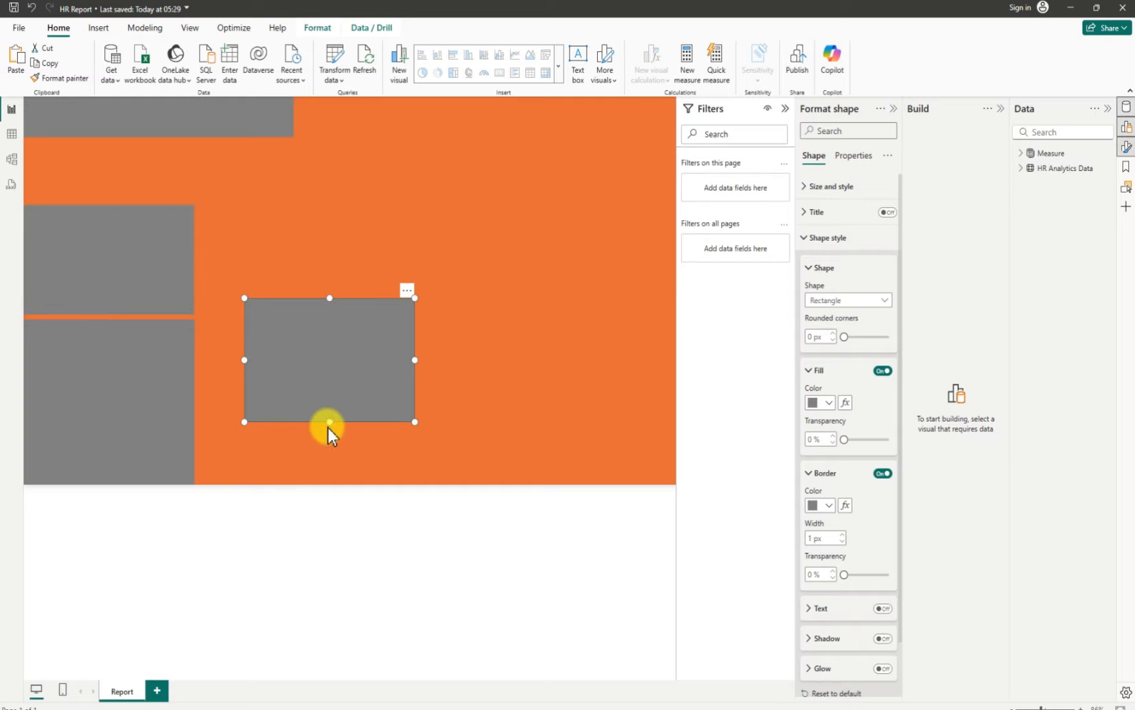
pyautogui.moveTo(328, 426); pyautogui.dragTo(327, 370)
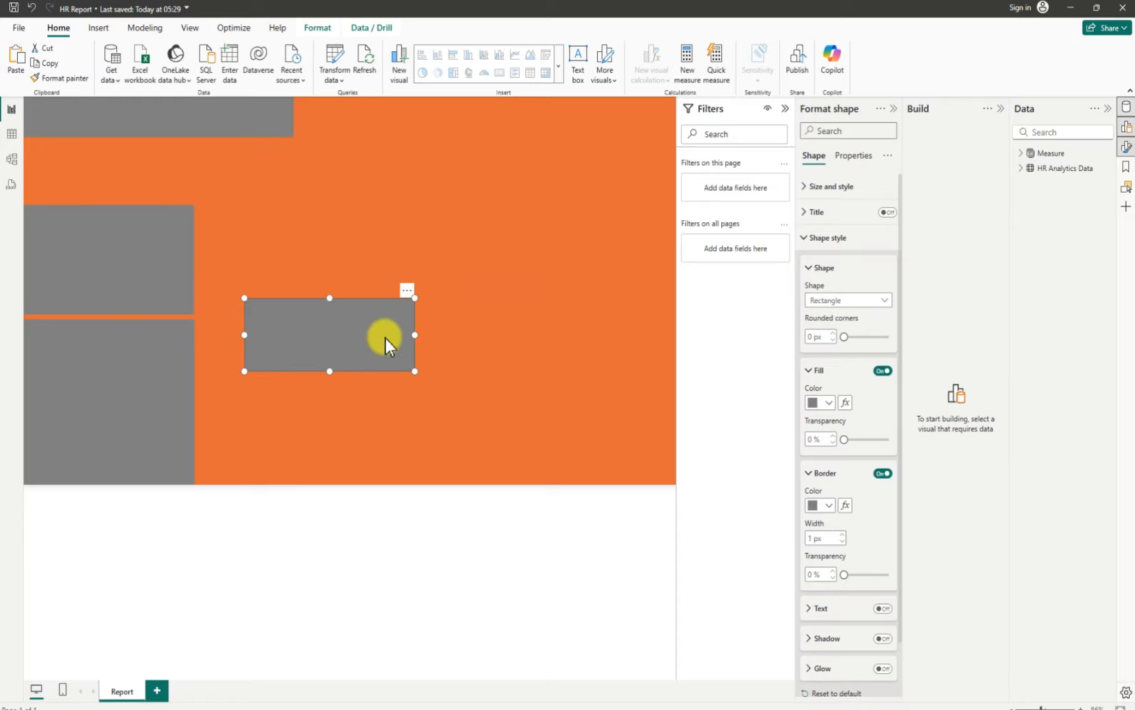
pyautogui.moveTo(415, 334); pyautogui.dragTo(334, 329)
pyautogui.click(290, 374)
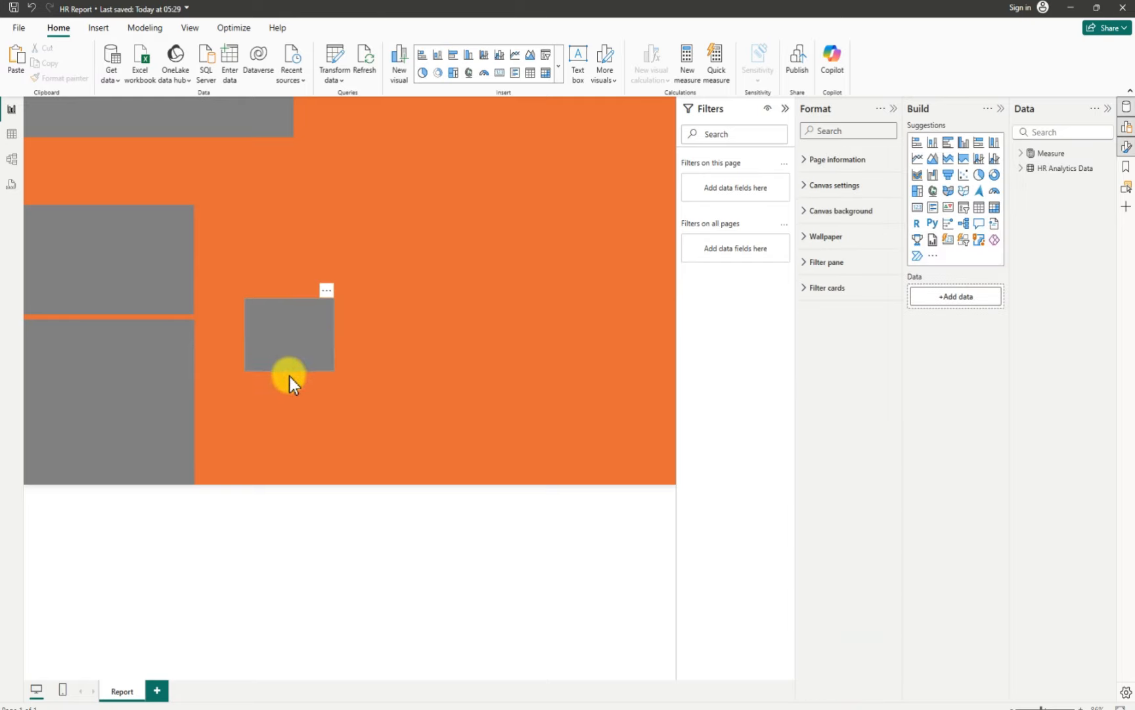
pyautogui.click(294, 358)
pyautogui.moveTo(289, 371); pyautogui.dragTo(82, 184)
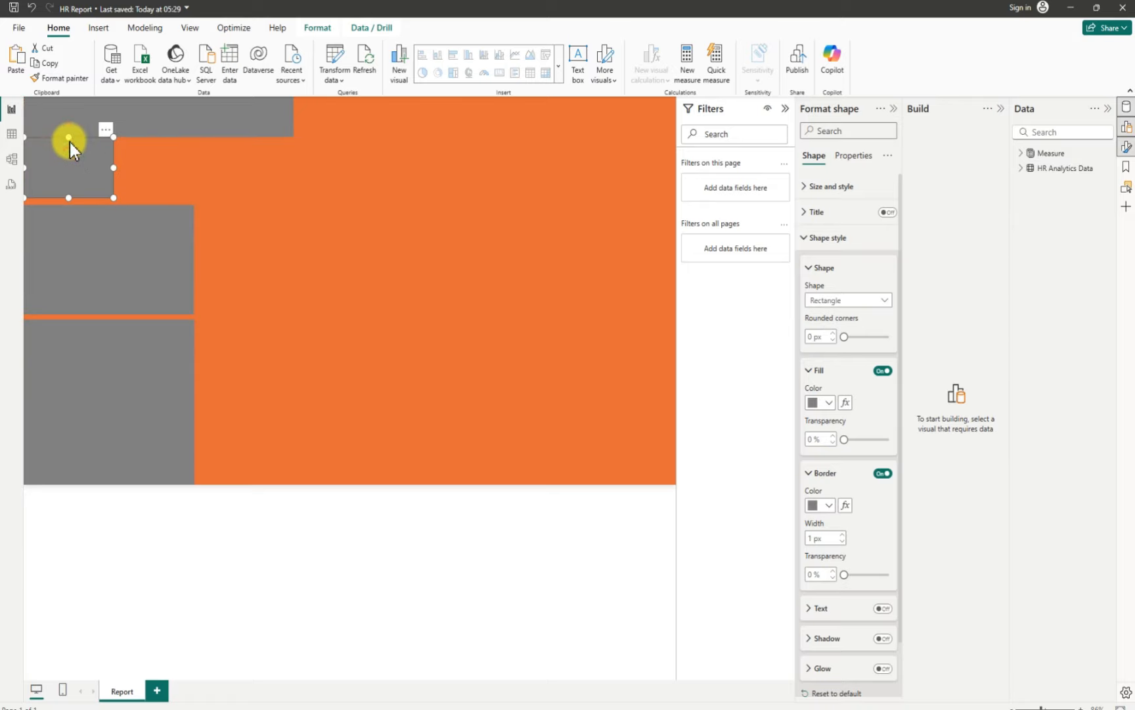
pyautogui.moveTo(70, 142); pyautogui.dragTo(70, 145)
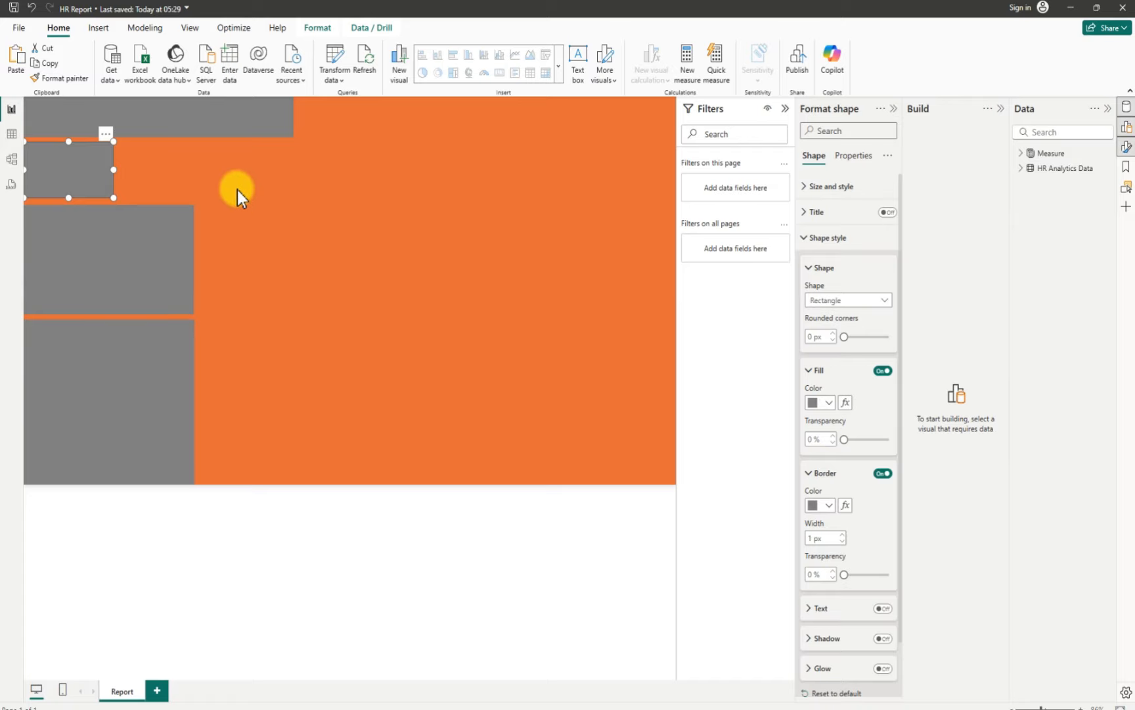
pyautogui.click(294, 122)
pyautogui.moveTo(294, 116); pyautogui.dragTo(319, 128)
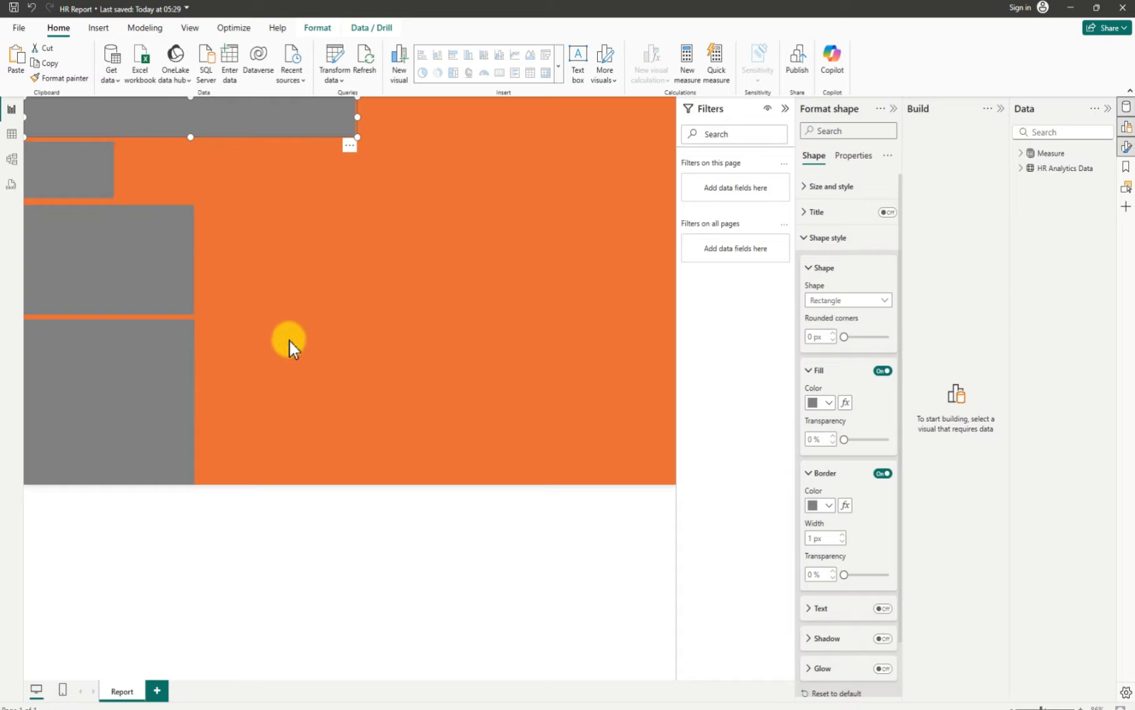
# Duplicate the middle left-edge block and place the copy directly beside it, top-aligned with a thin gap
pyautogui.click(134, 262)
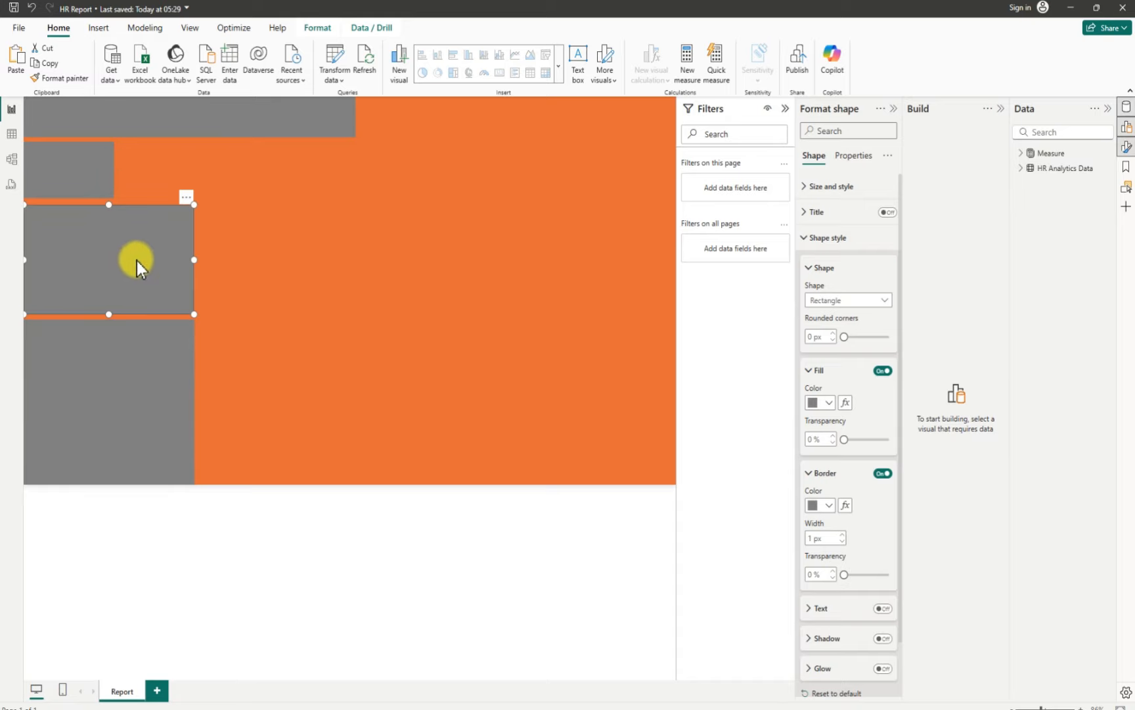
pyautogui.hotkey('ctrl', 'c')
pyautogui.hotkey('ctrl', 'v')
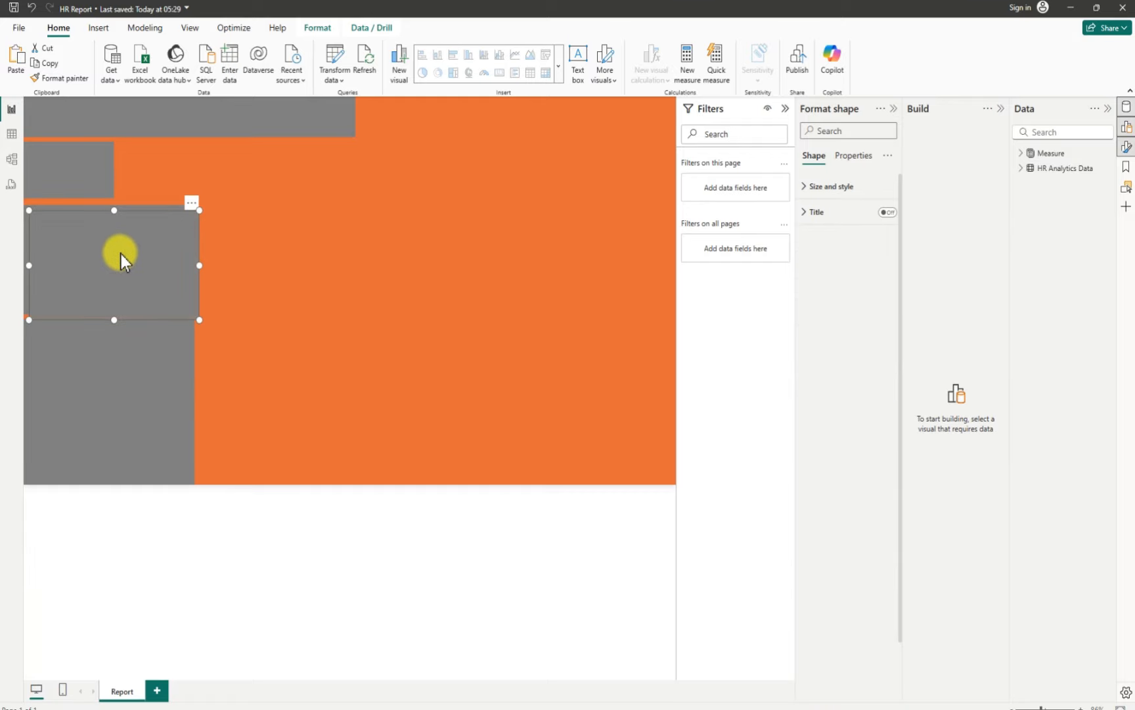
pyautogui.moveTo(122, 266); pyautogui.dragTo(291, 261)
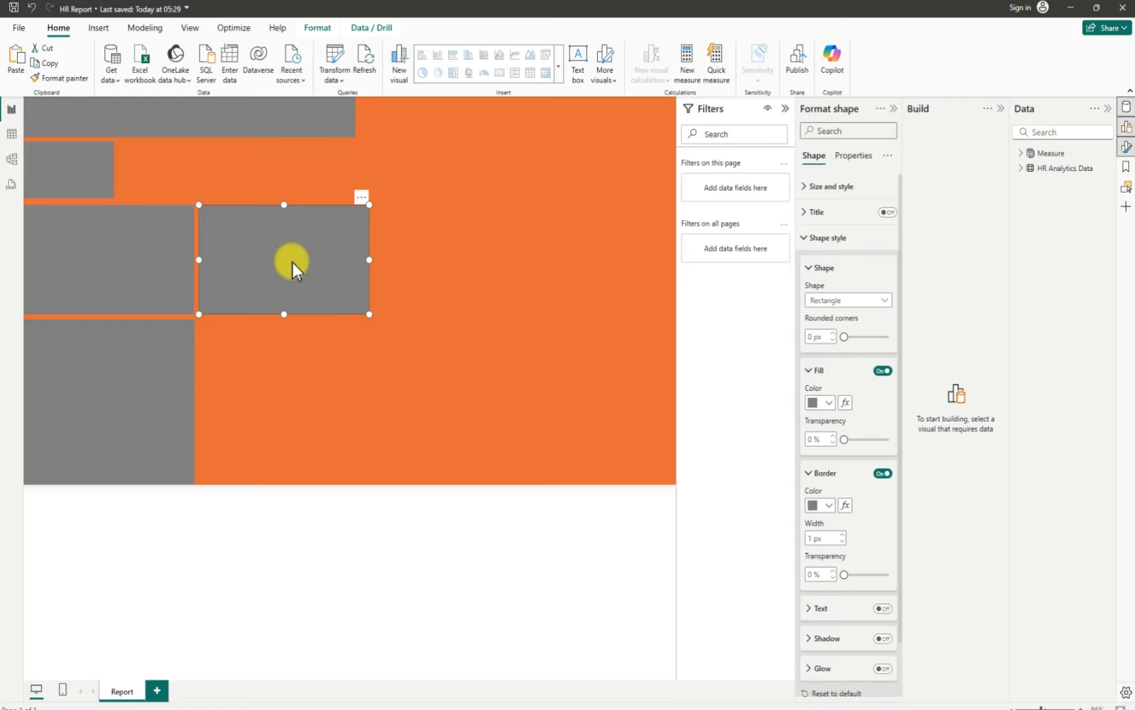
# Paste another copy below the second-column block and stretch it to the bottom page edge, matching the height of the lower-left block
pyautogui.hotkey('ctrl', 'v')
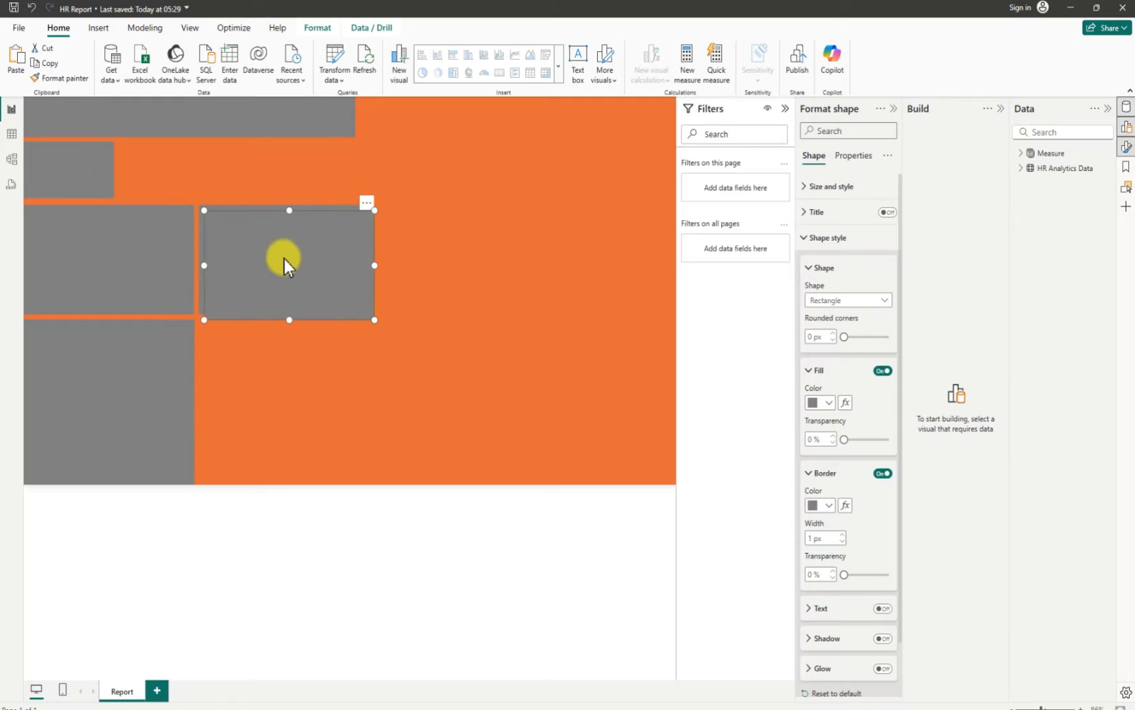
pyautogui.moveTo(285, 259); pyautogui.dragTo(278, 425)
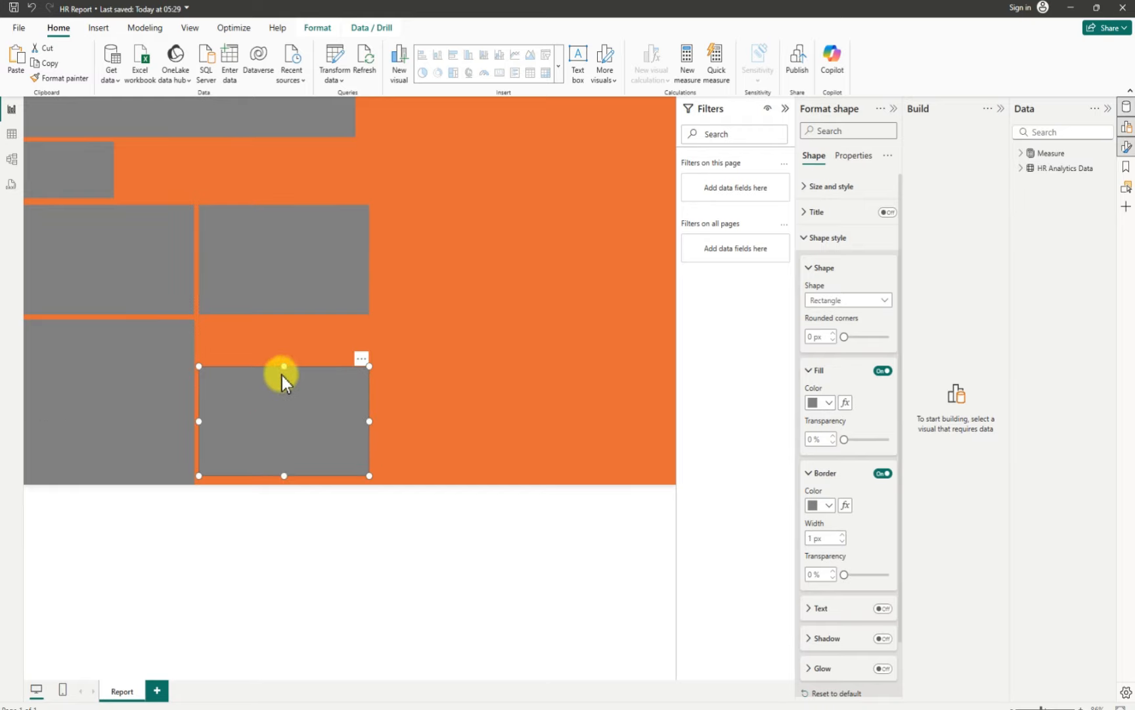
pyautogui.moveTo(283, 366); pyautogui.dragTo(281, 324)
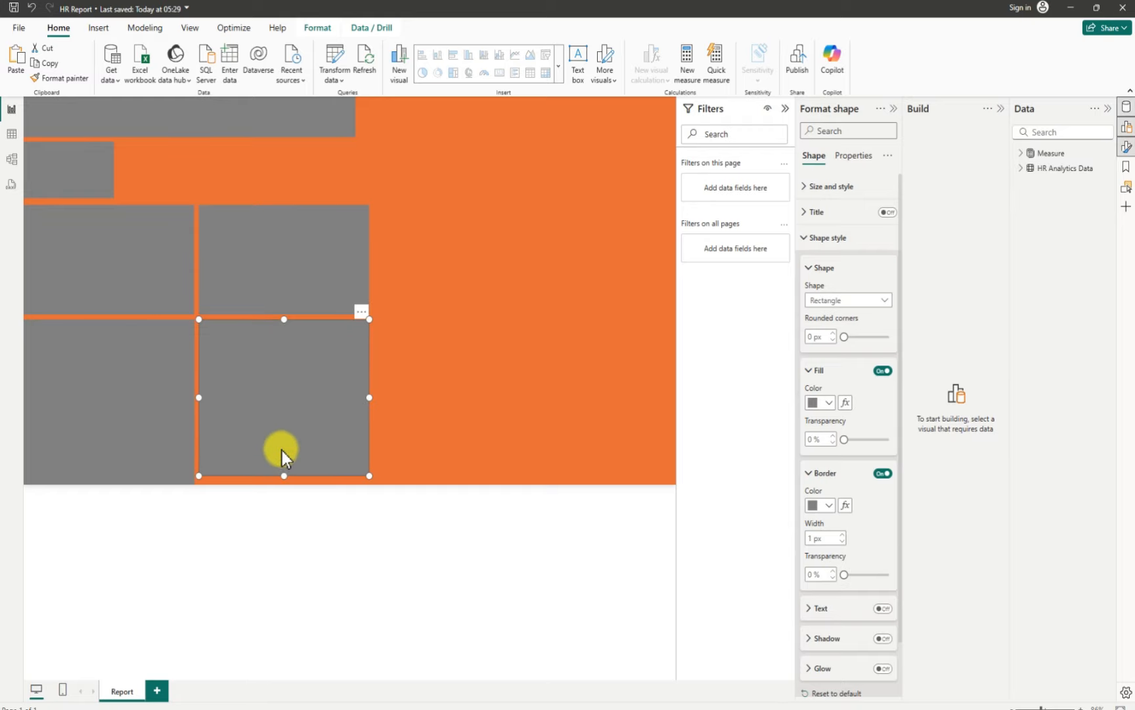
pyautogui.moveTo(282, 473); pyautogui.dragTo(283, 481)
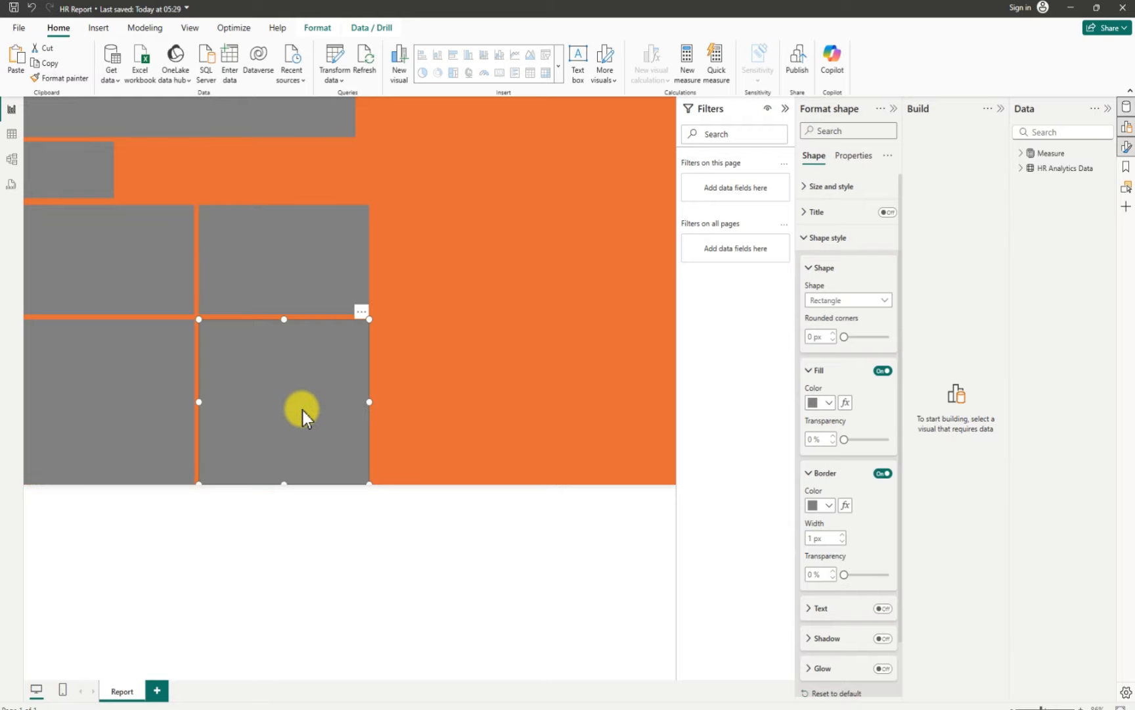
# Add another gray block in the page's lower-right corner, about 45% of the page width and slightly shorter than its neighbor, with thin side gaps
pyautogui.moveTo(302, 411); pyautogui.dragTo(663, 403)
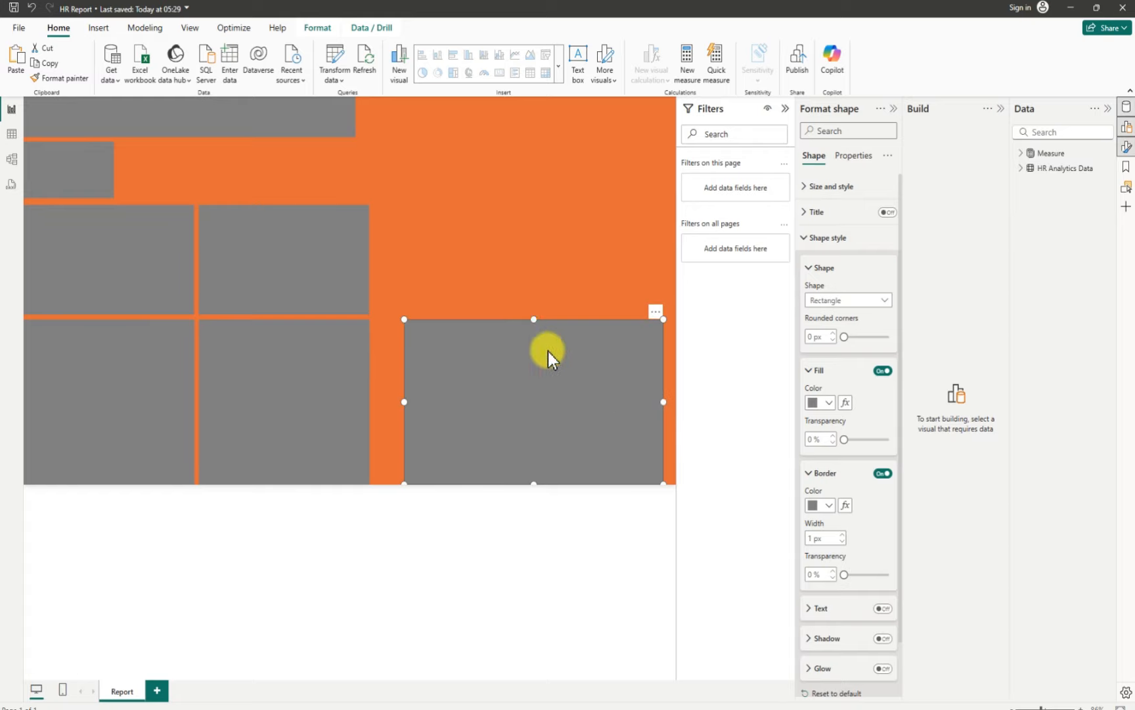
pyautogui.moveTo(529, 322); pyautogui.dragTo(476, 377)
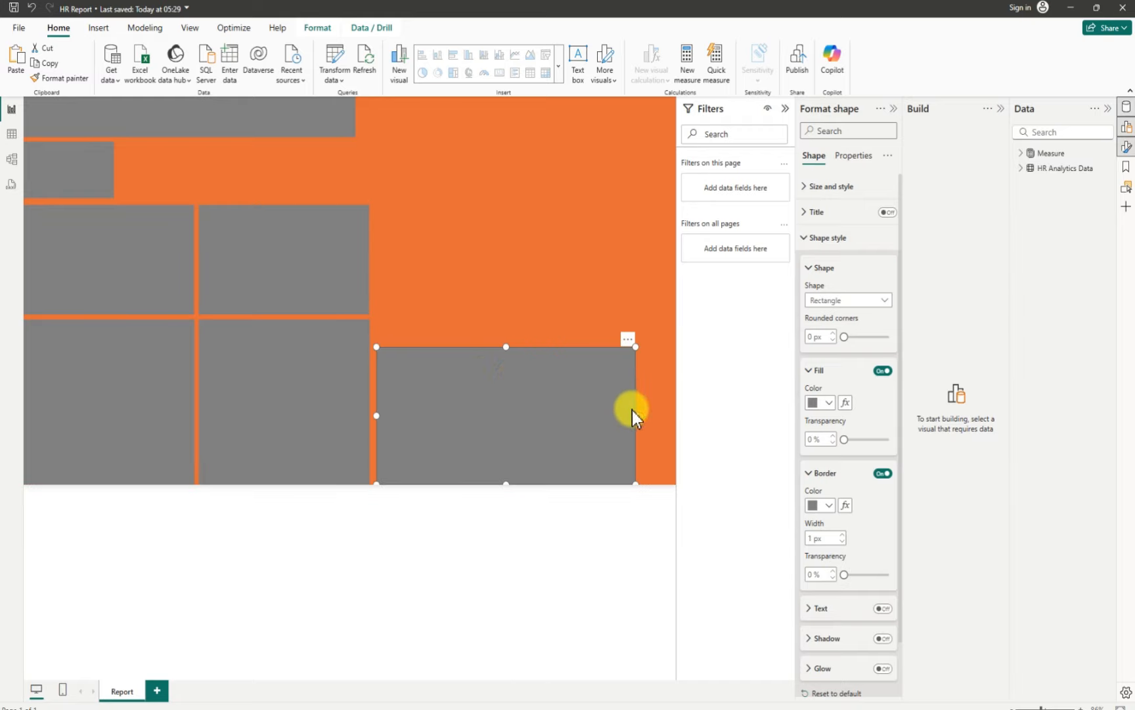
pyautogui.moveTo(637, 416); pyautogui.dragTo(674, 418)
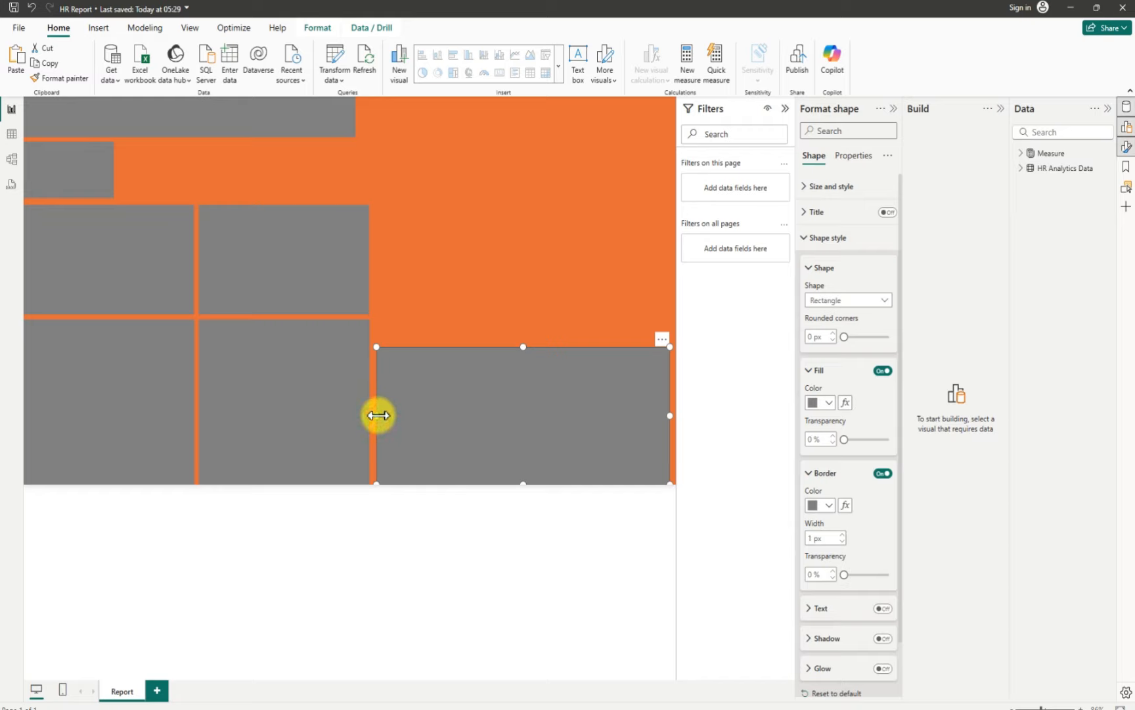
pyautogui.moveTo(378, 416); pyautogui.dragTo(378, 418)
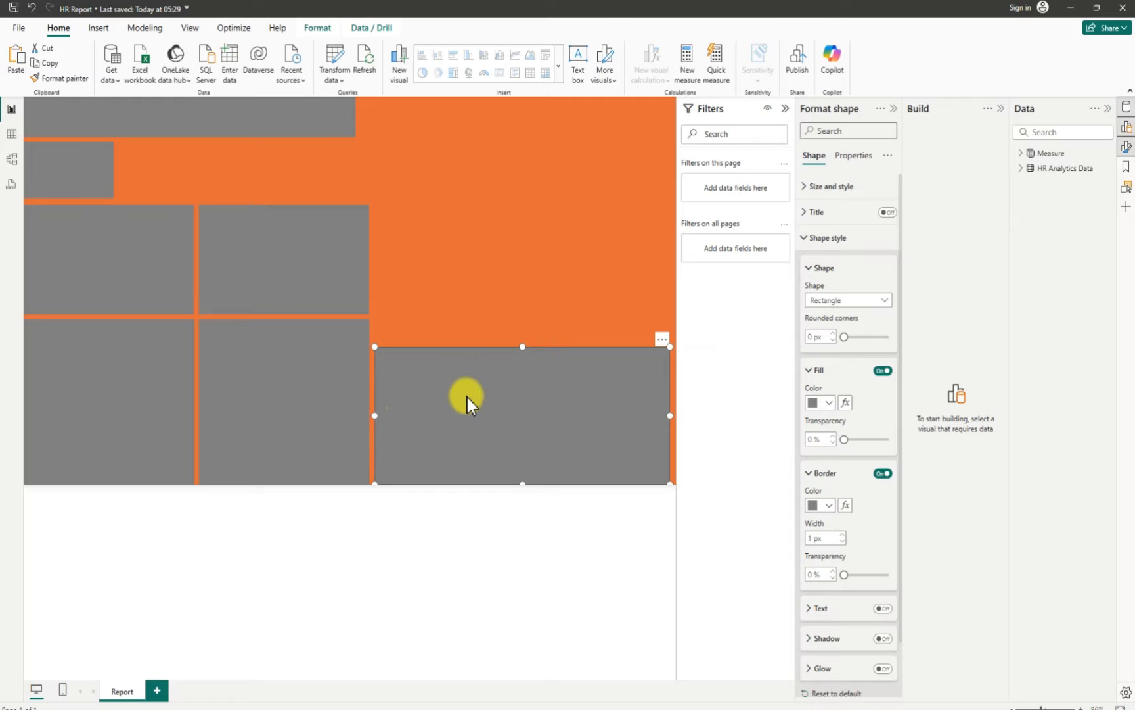
# Duplicate the wide lower-right block, place the copy above it with a thin gap, and reduce it to about three fifths of the original's height
pyautogui.hotkey('ctrl', 'c')
pyautogui.hotkey('ctrl', 'v')
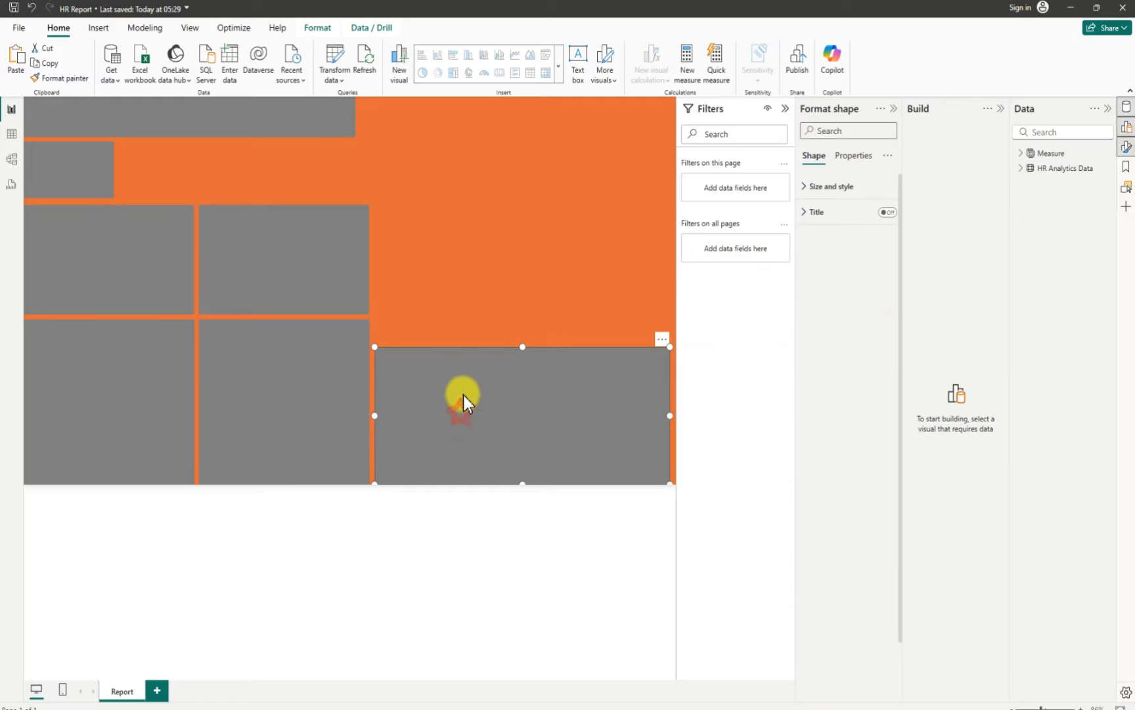
pyautogui.moveTo(464, 396); pyautogui.dragTo(463, 277)
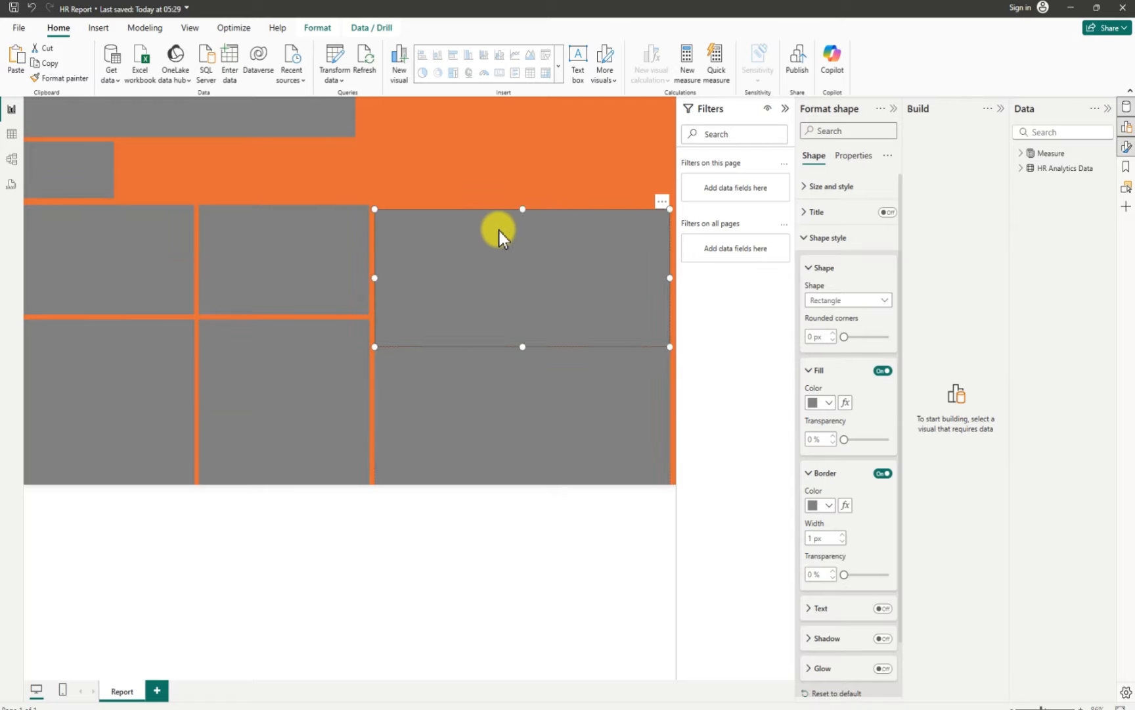
pyautogui.moveTo(520, 208); pyautogui.dragTo(514, 260)
pyautogui.moveTo(499, 304)
pyautogui.mouseDown()
pyautogui.moveTo(493, 295)
pyautogui.moveTo(493, 305)
pyautogui.mouseUp()
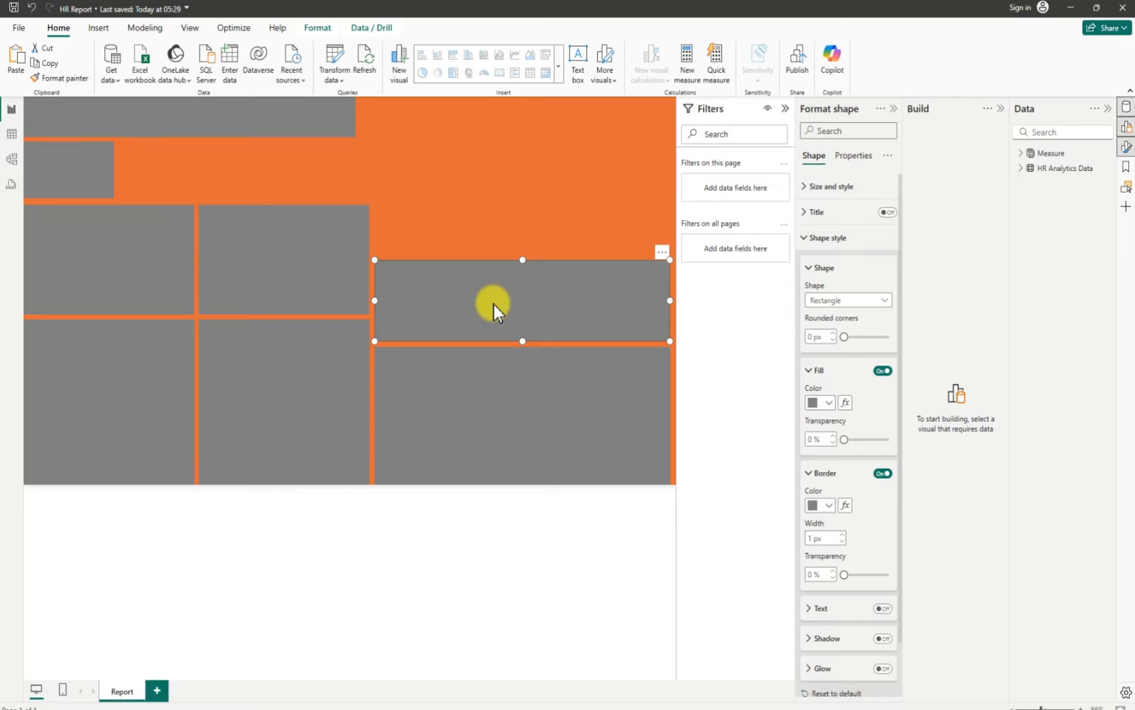
# Duplicate a wide block above the existing two in the wide column, align its sides, and stretch its lower edge to leave a thin gap
pyautogui.hotkey('ctrl', 'c')
pyautogui.hotkey('ctrl', 'v')
pyautogui.moveTo(493, 305); pyautogui.dragTo(527, 138)
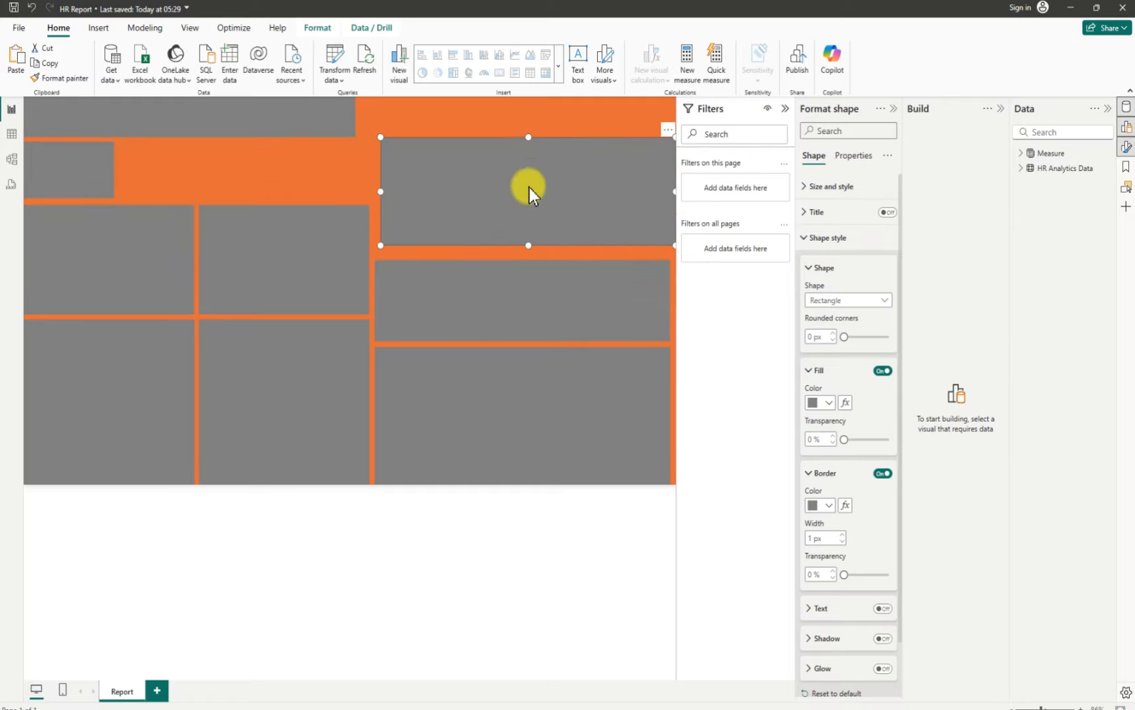
pyautogui.moveTo(531, 193); pyautogui.dragTo(522, 195)
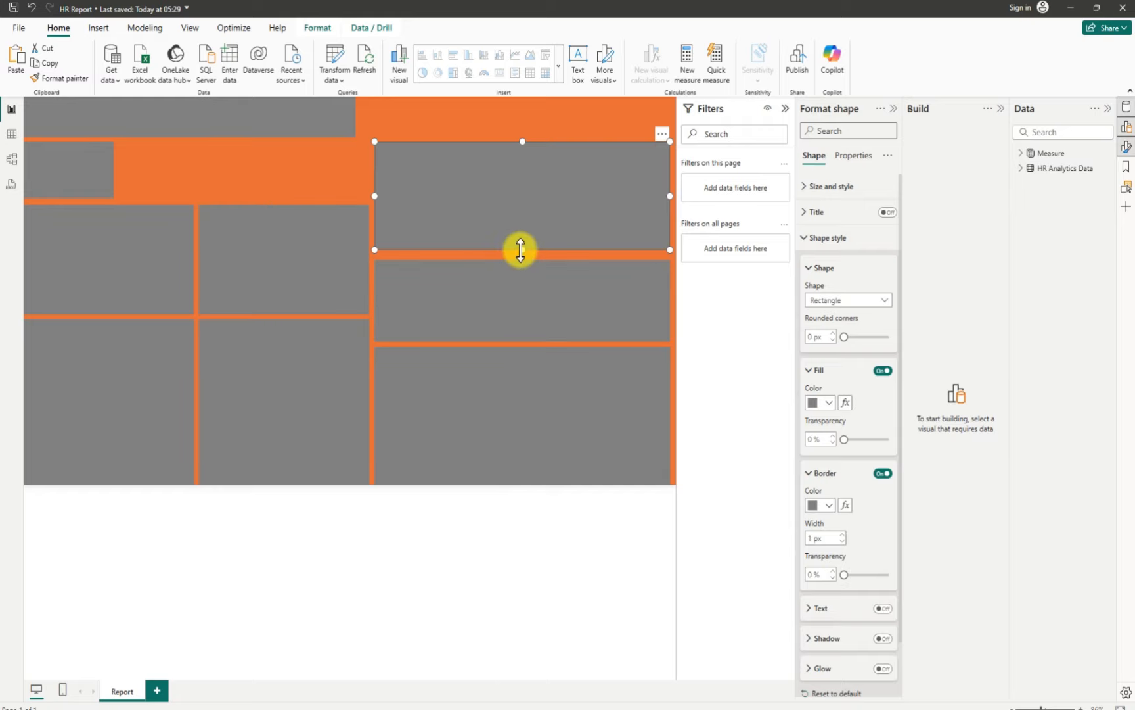
pyautogui.moveTo(520, 249); pyautogui.dragTo(521, 254)
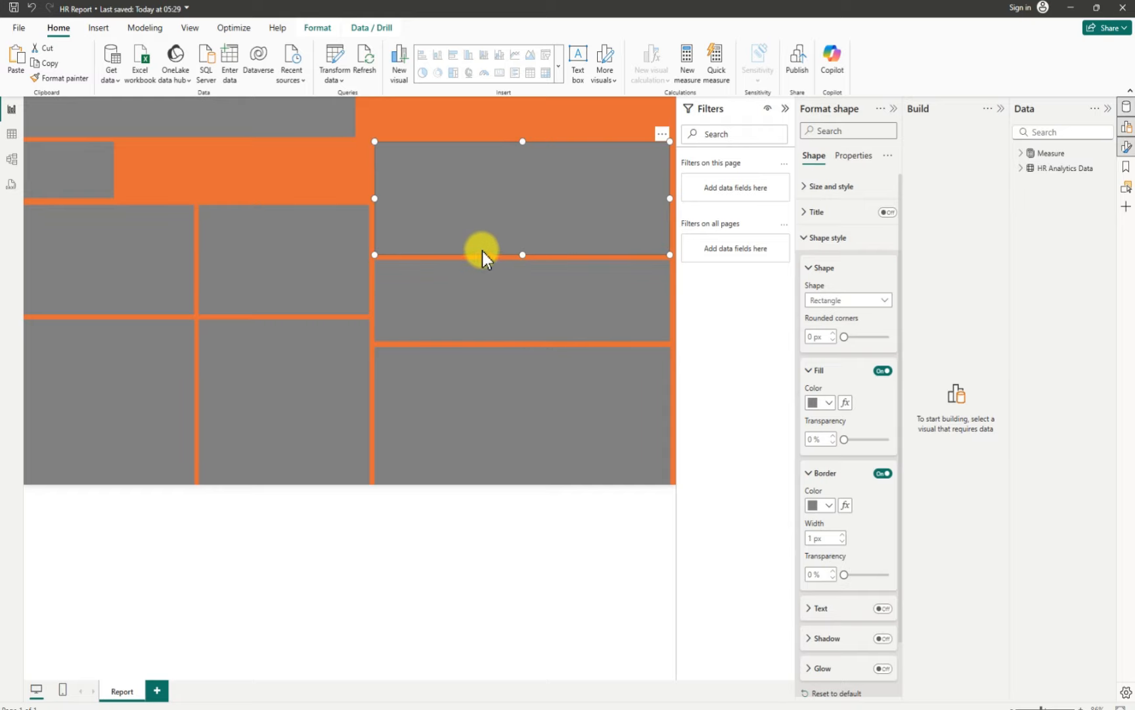
pyautogui.click(233, 163)
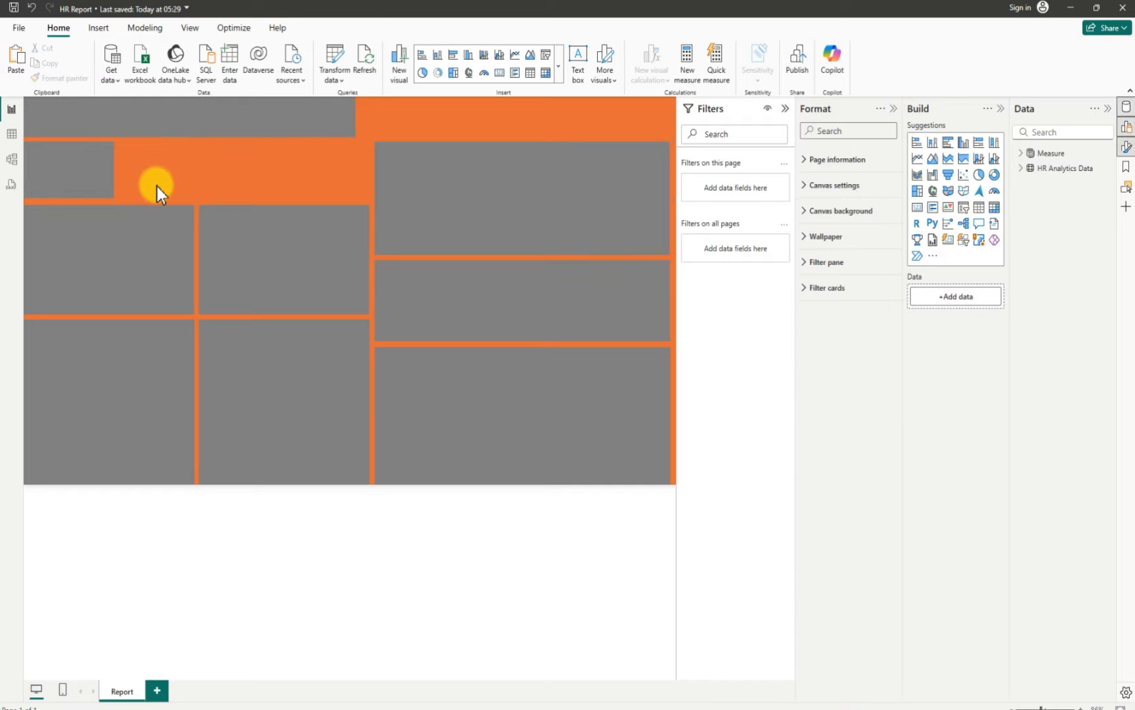
# Duplicate the small block under the header and place two copies side by side in the same row, above the second column
pyautogui.click(100, 179)
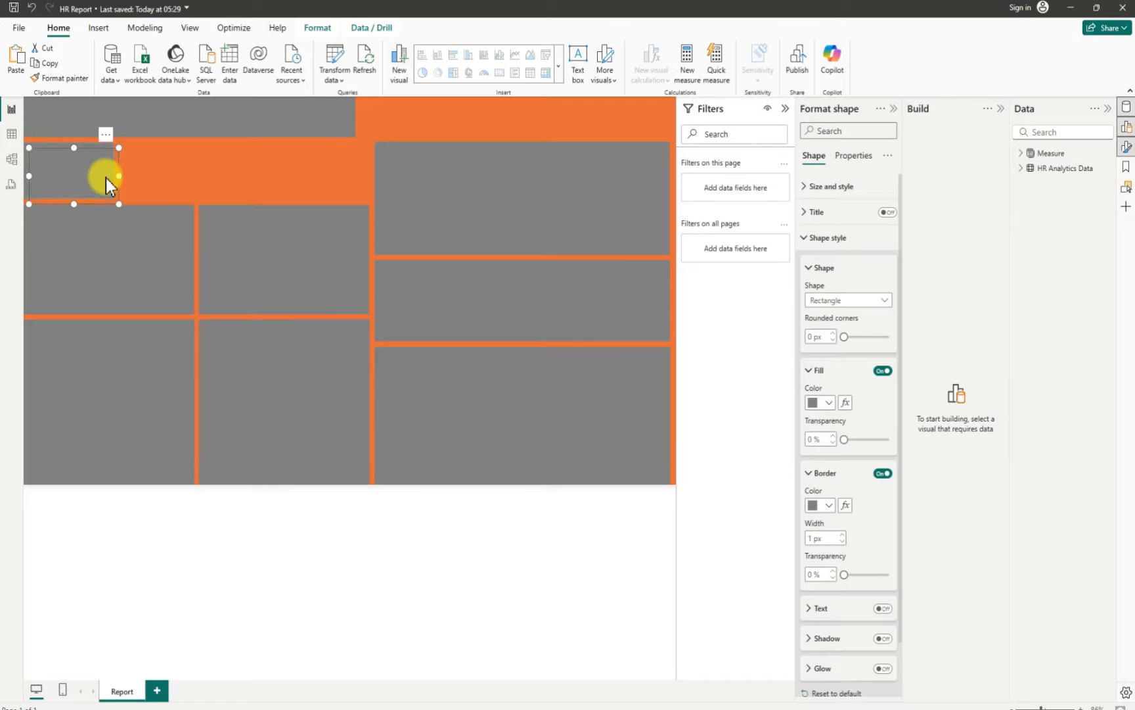
pyautogui.moveTo(105, 178); pyautogui.dragTo(336, 165)
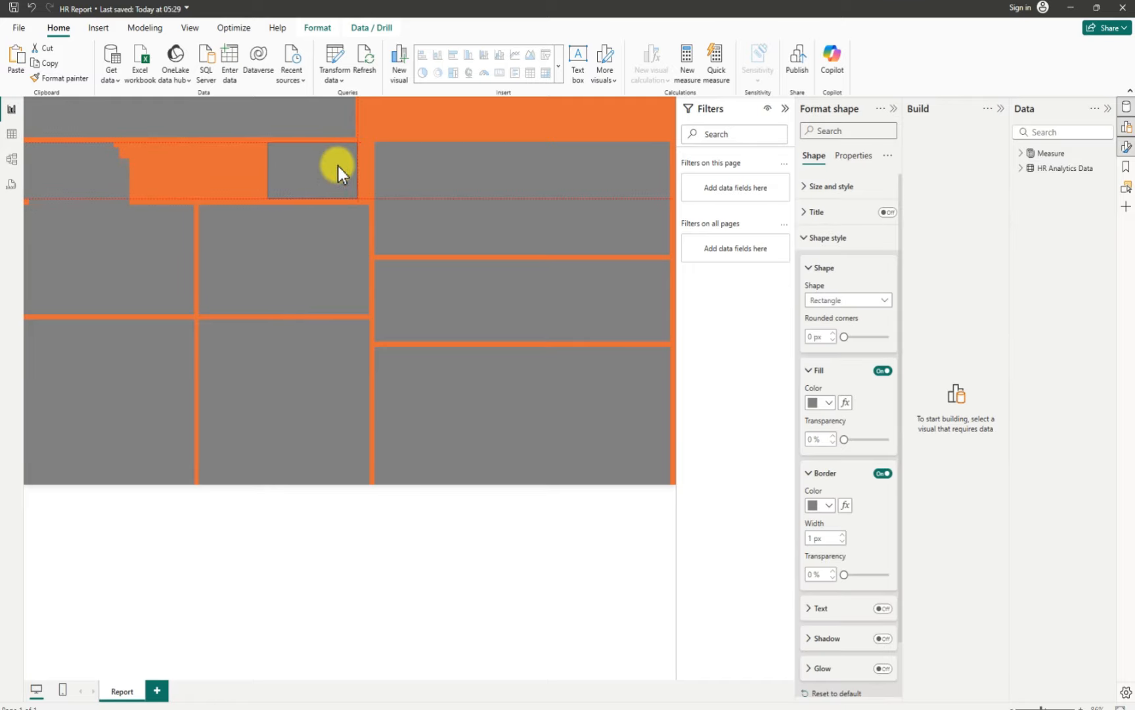
pyautogui.moveTo(121, 175); pyautogui.dragTo(227, 150)
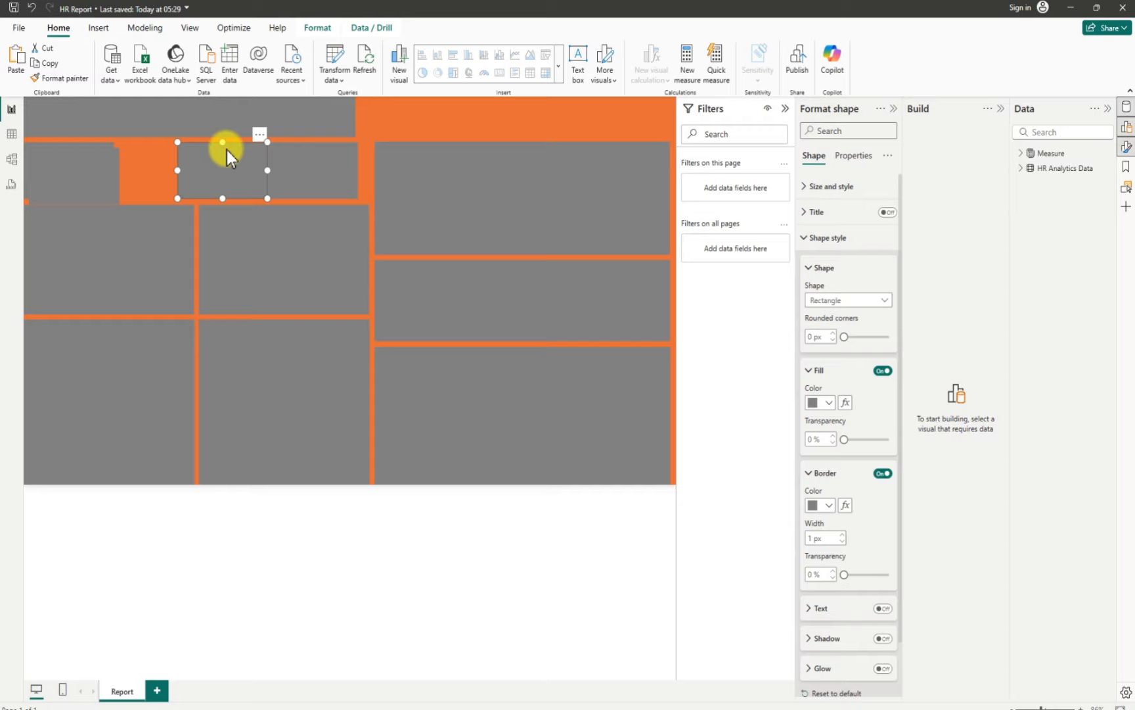
# Widen the header block toward the second column's right edge and align the rightmost small block with that edge
pyautogui.click(353, 120)
pyautogui.moveTo(355, 118); pyautogui.dragTo(364, 121)
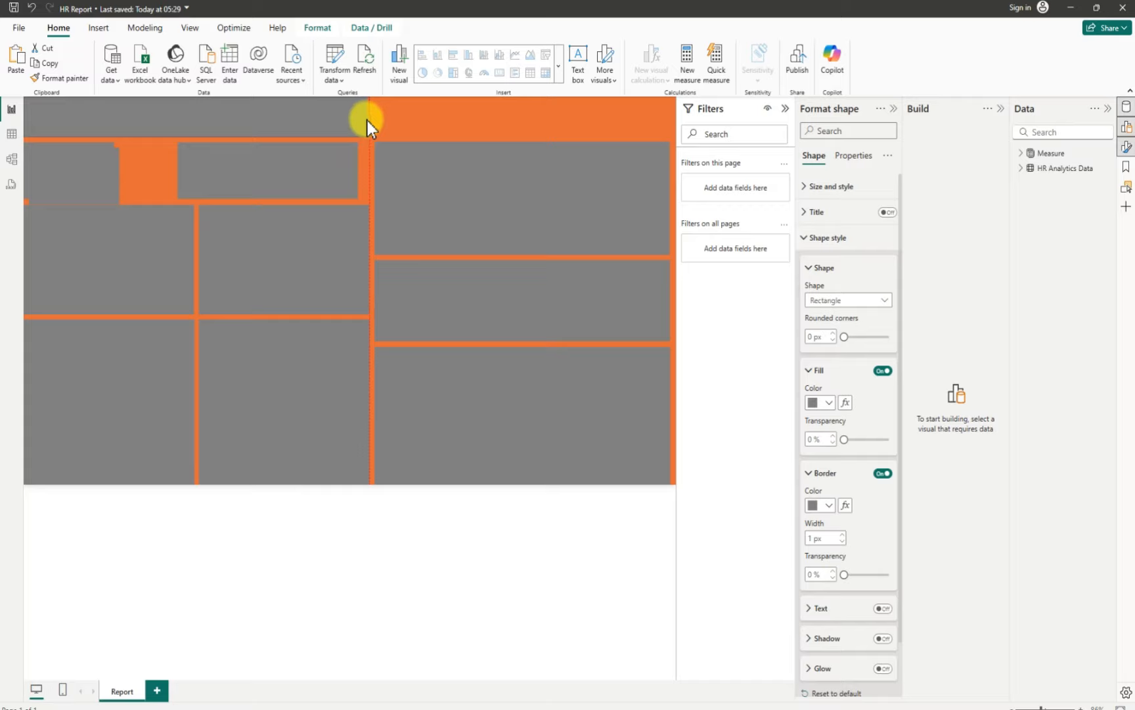
pyautogui.click(346, 137)
pyautogui.moveTo(323, 160); pyautogui.dragTo(329, 161)
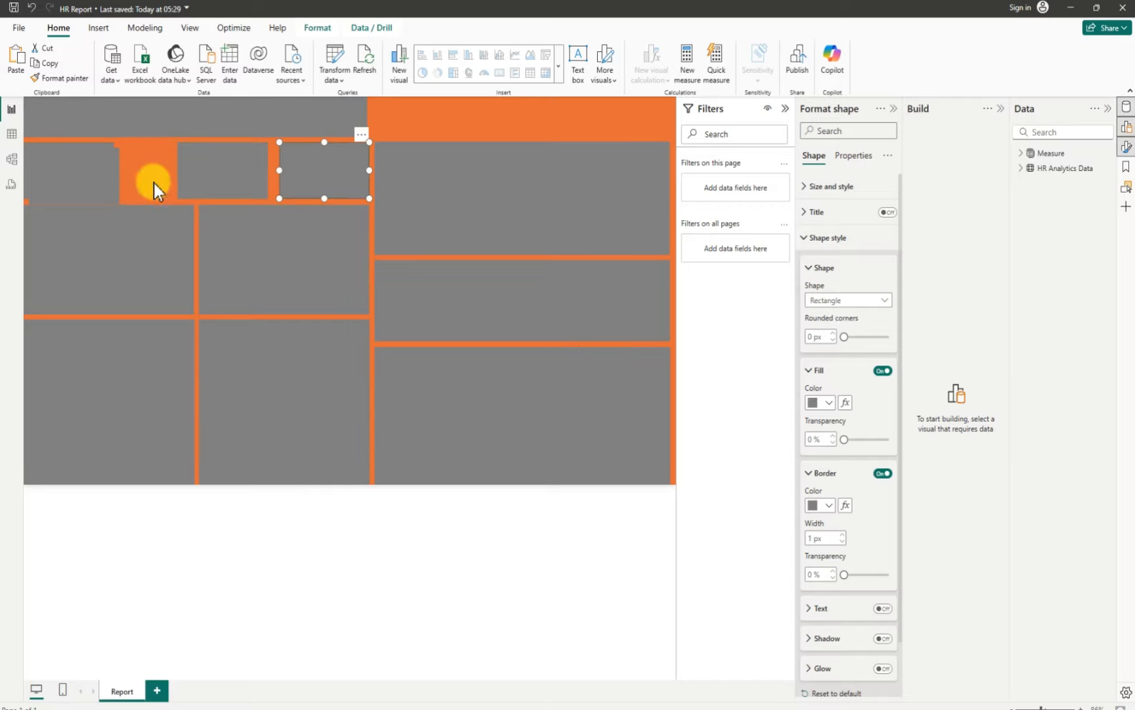
# Move the spare small copy toward the row's middle and slightly narrow the leftmost small block from its right side
pyautogui.moveTo(90, 172); pyautogui.dragTo(229, 171)
pyautogui.click(83, 178)
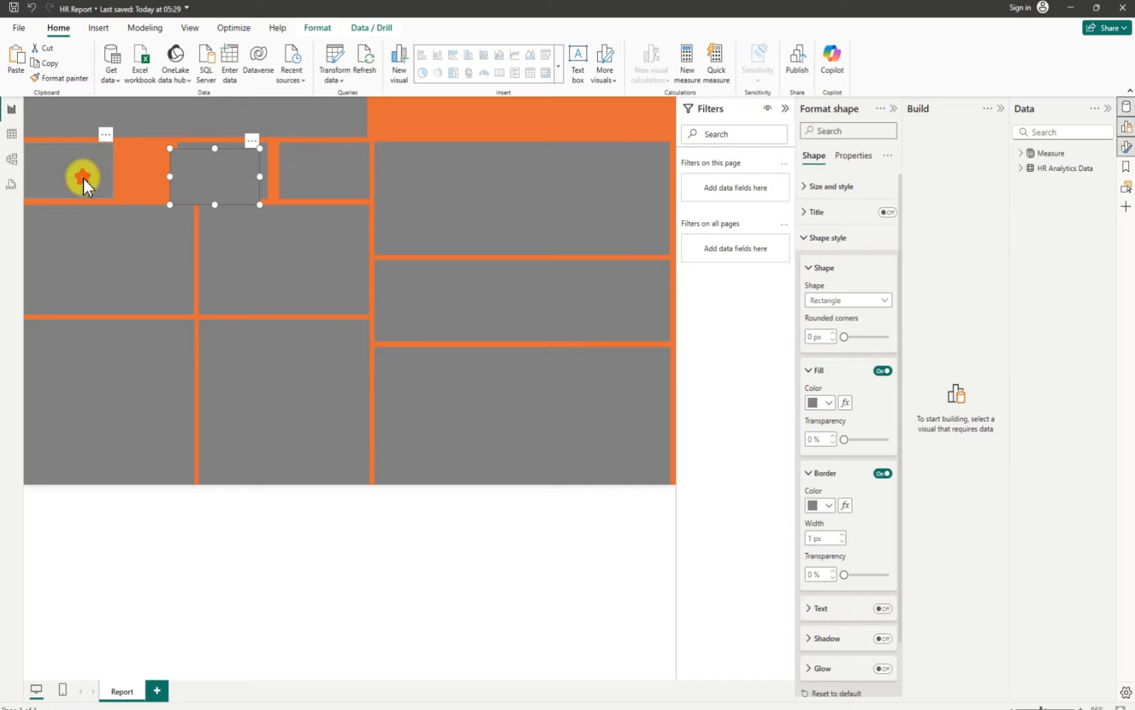
pyautogui.moveTo(113, 172); pyautogui.dragTo(106, 172)
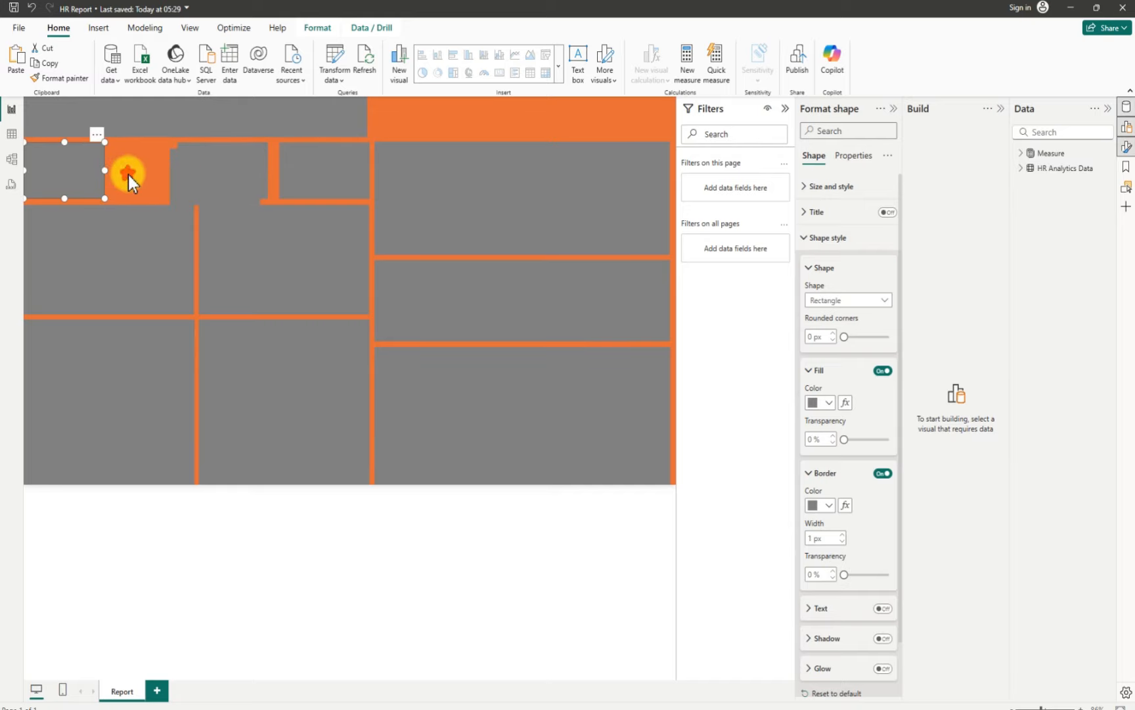
# Separate the overlapping middle copies and fit one, narrowed, as the second block in the small-block row
pyautogui.click(208, 186)
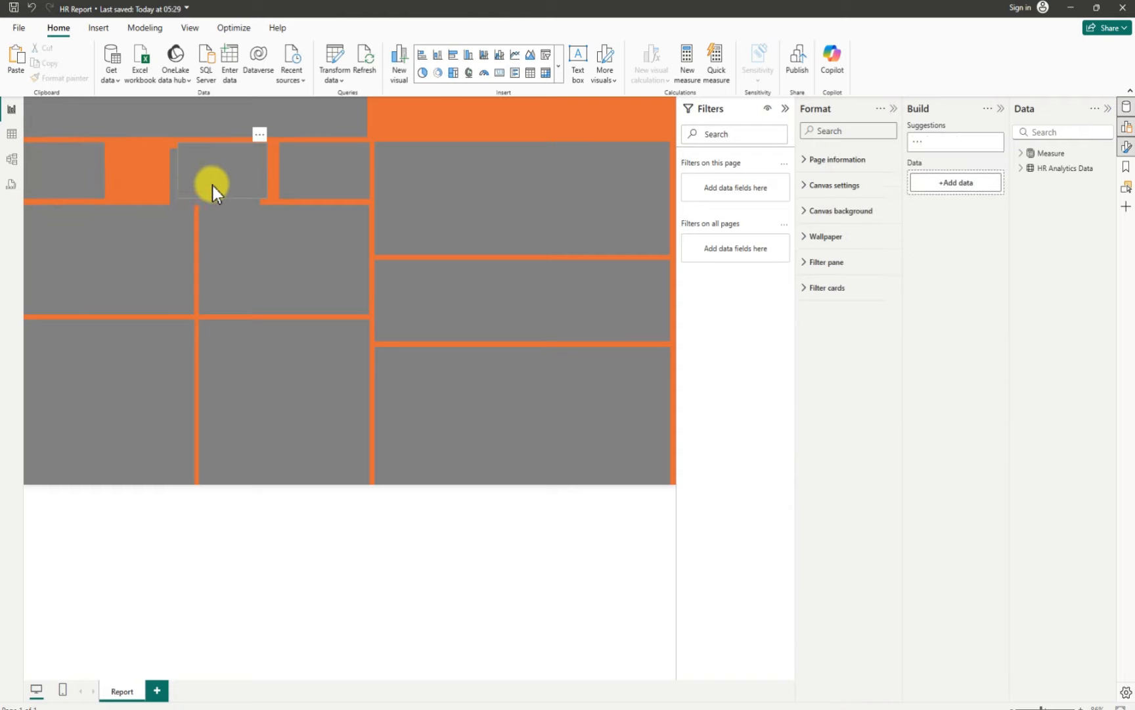
pyautogui.click(141, 183)
pyautogui.moveTo(195, 172); pyautogui.dragTo(249, 173)
pyautogui.click(176, 168)
pyautogui.moveTo(130, 164); pyautogui.dragTo(145, 168)
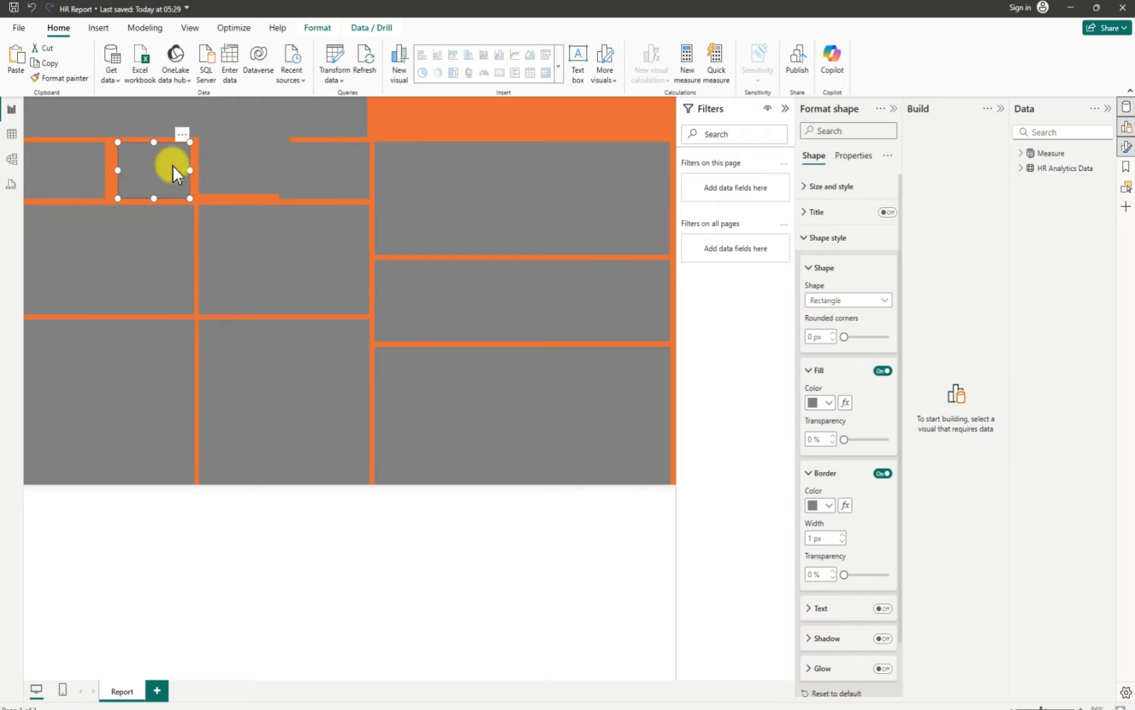
# Fit the third small block before the last one and extend the second and third blocks leftward, leaving thin gaps across the row
pyautogui.click(289, 168)
pyautogui.moveTo(290, 167); pyautogui.dragTo(243, 166)
pyautogui.click(311, 177)
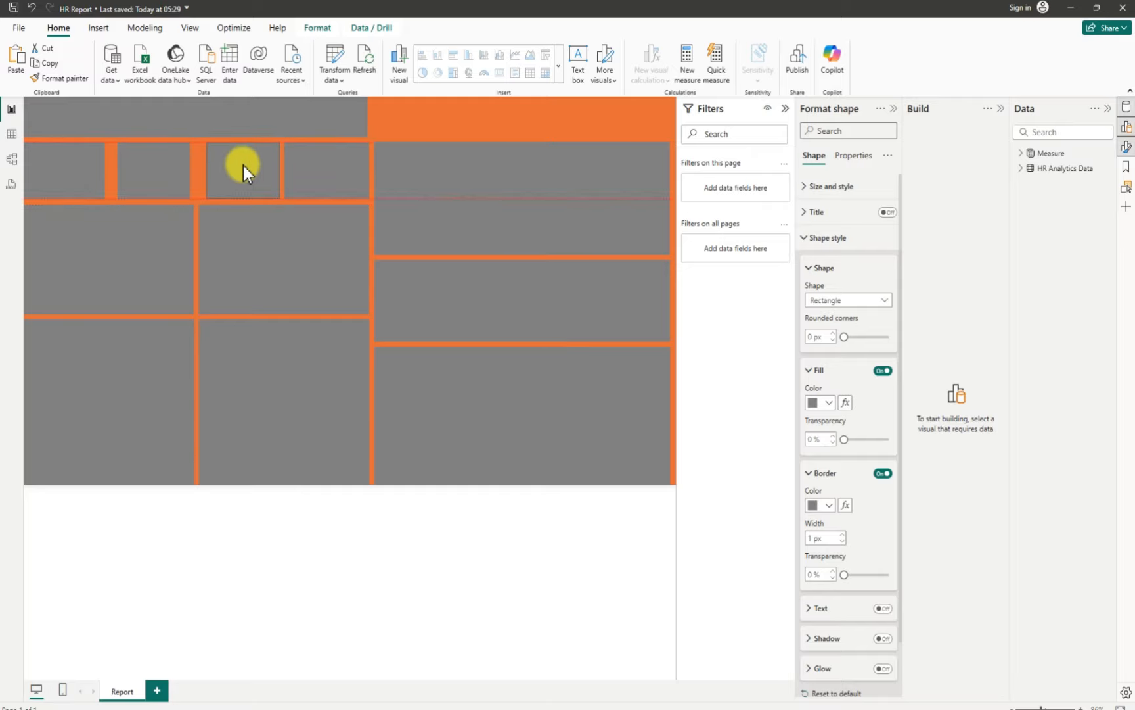
pyautogui.click(243, 165)
pyautogui.moveTo(207, 170); pyautogui.dragTo(204, 172)
pyautogui.moveTo(200, 171); pyautogui.dragTo(197, 172)
pyautogui.click(129, 168)
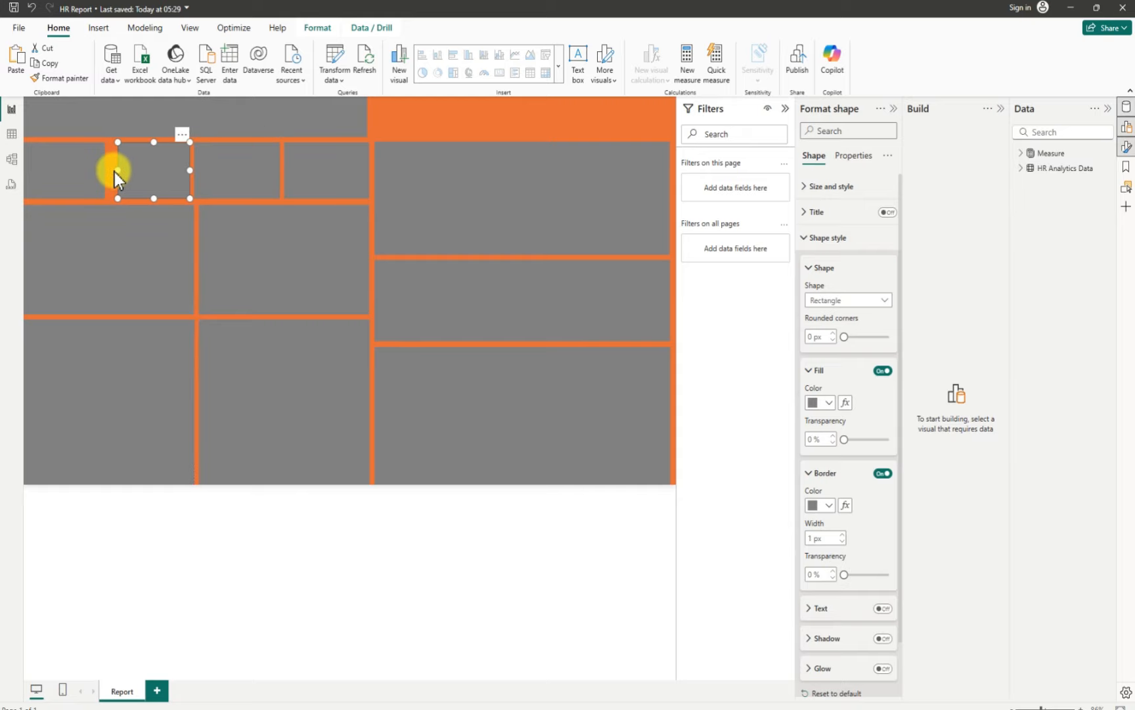
pyautogui.moveTo(115, 172); pyautogui.dragTo(110, 171)
pyautogui.click(463, 117)
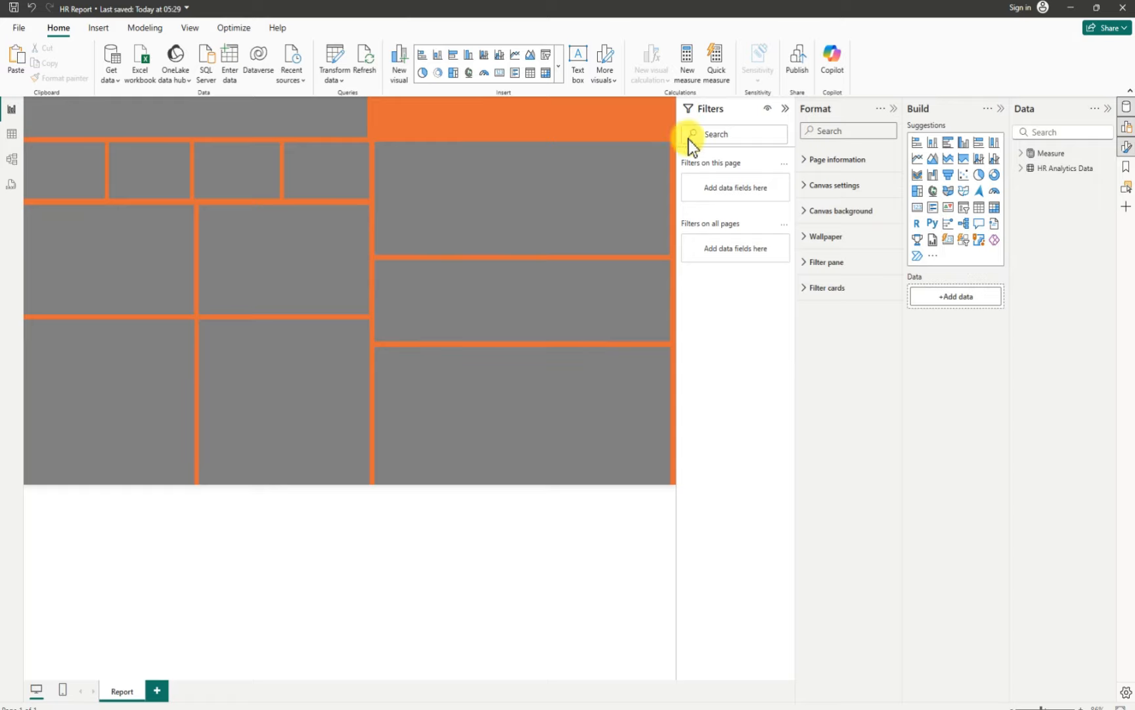
# Collapse the Filters pane and shift the middle and lower wide blocks flush with the page's right edge
pyautogui.click(786, 109)
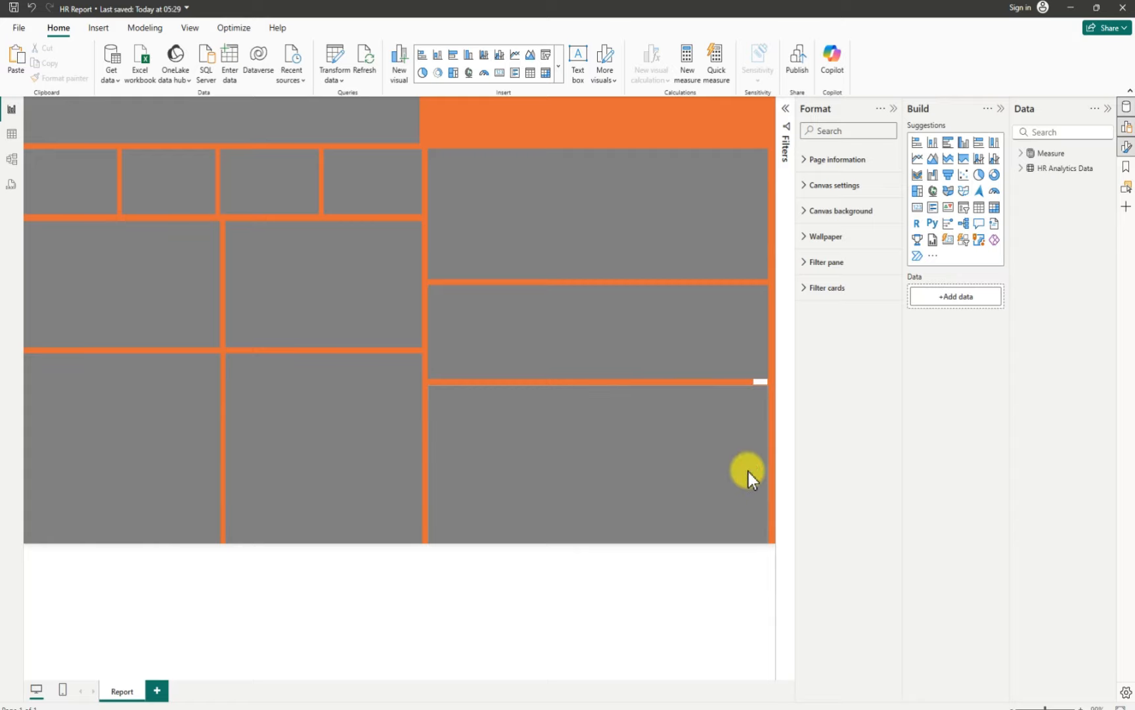
pyautogui.click(768, 466)
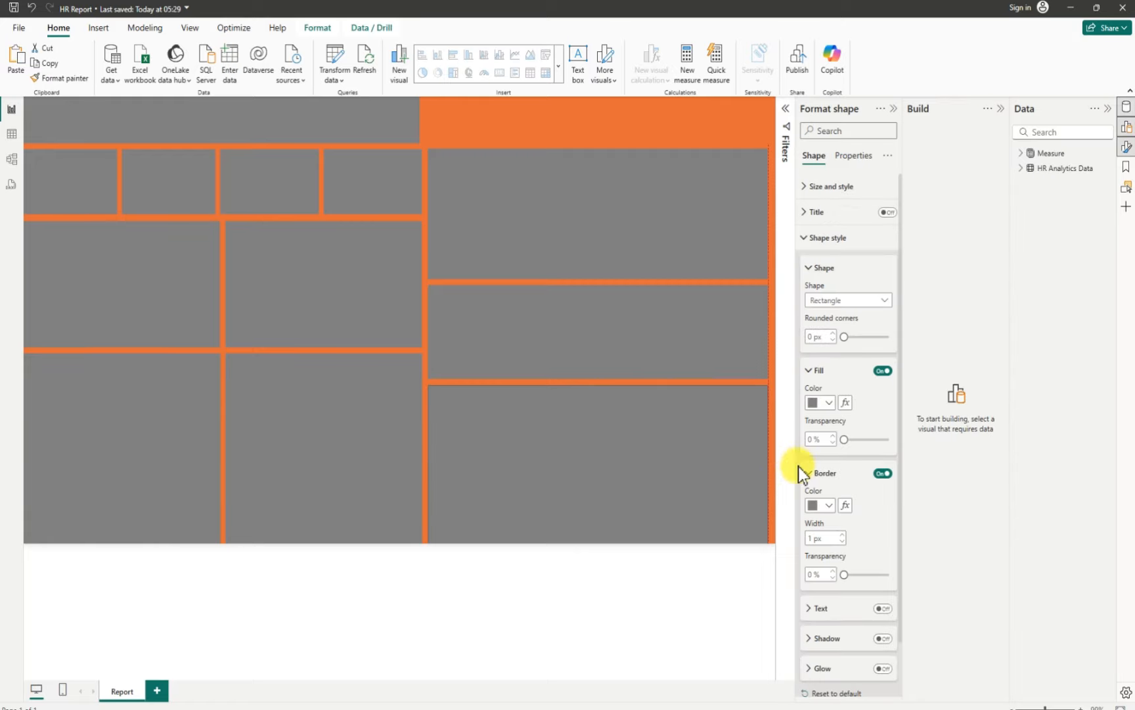
pyautogui.click(770, 465)
pyautogui.moveTo(798, 464); pyautogui.dragTo(770, 462)
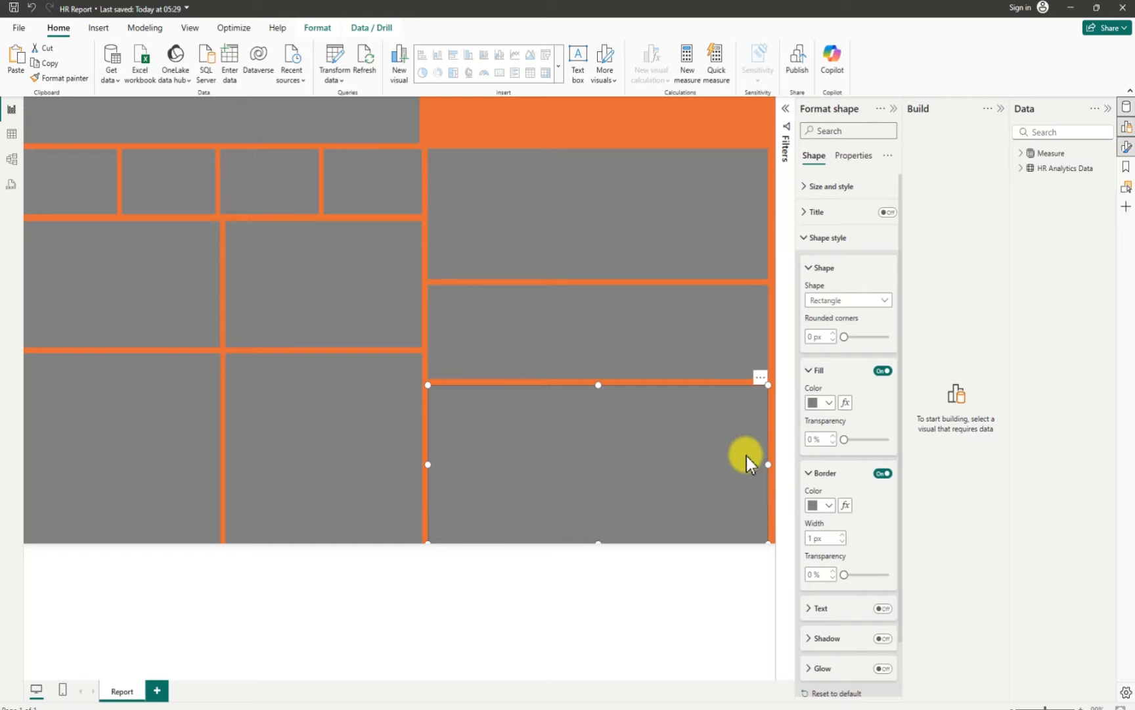
pyautogui.click(762, 339)
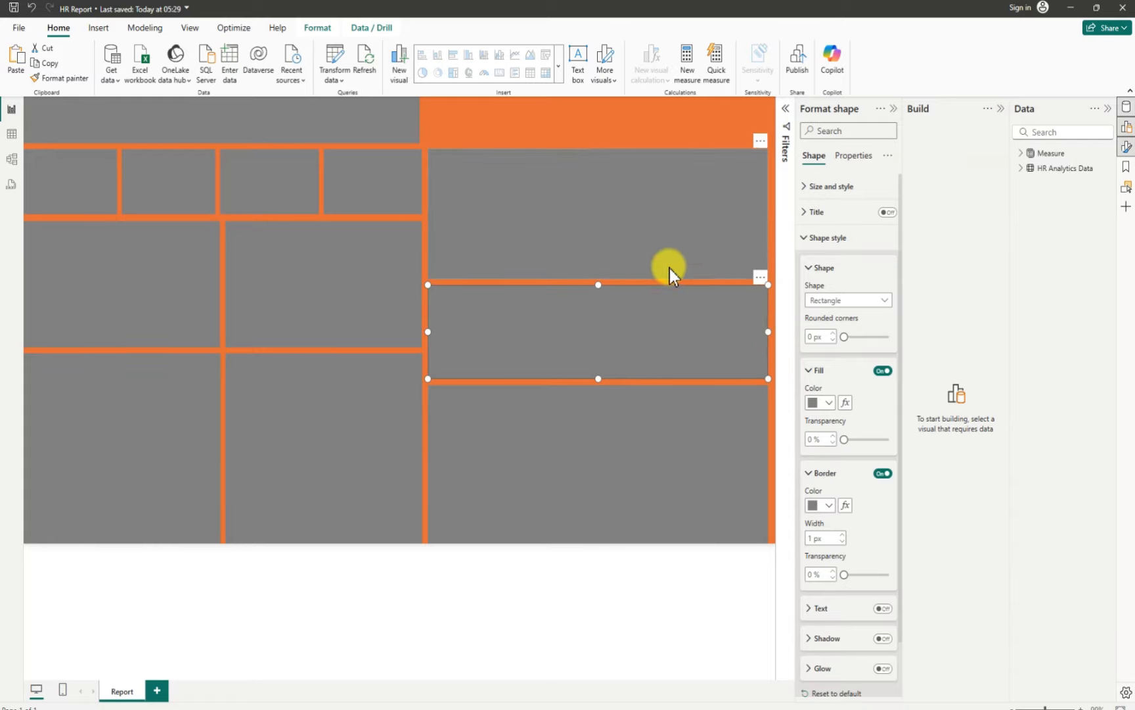
pyautogui.click(679, 324)
pyautogui.moveTo(680, 324); pyautogui.dragTo(692, 324)
pyautogui.moveTo(702, 450); pyautogui.dragTo(708, 451)
pyautogui.click(710, 451)
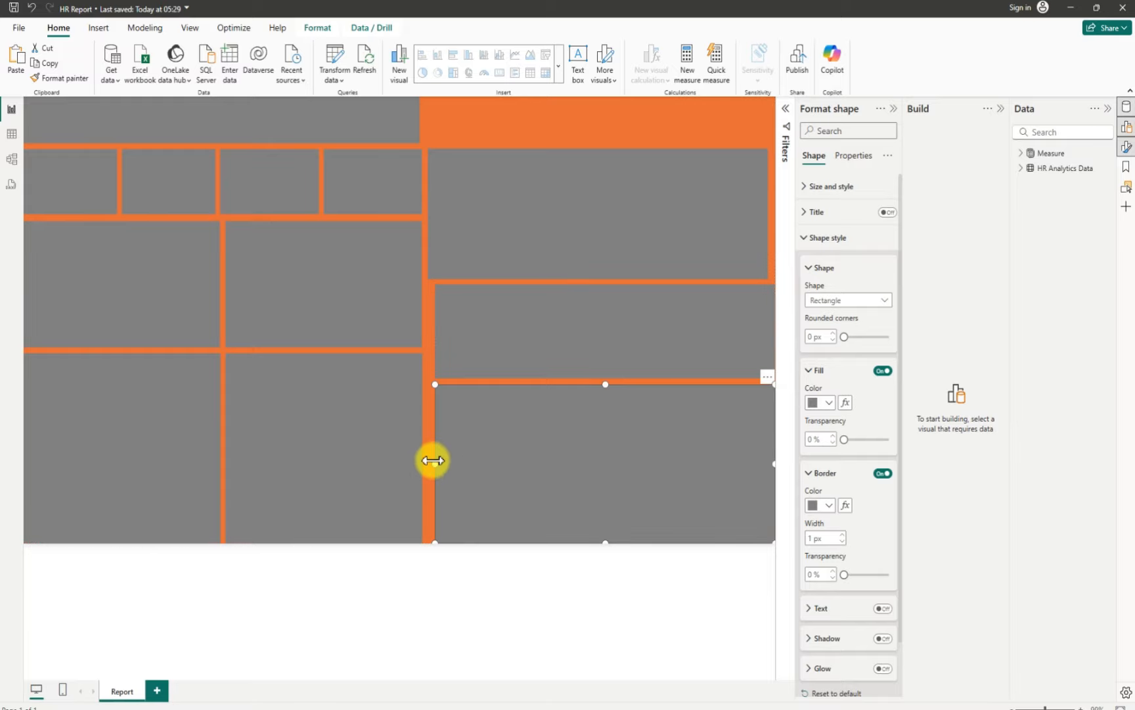
# Extend the left sides of the lower and middle wide blocks to restore the thin gap beside the second column
pyautogui.moveTo(433, 460); pyautogui.dragTo(425, 464)
pyautogui.click(461, 345)
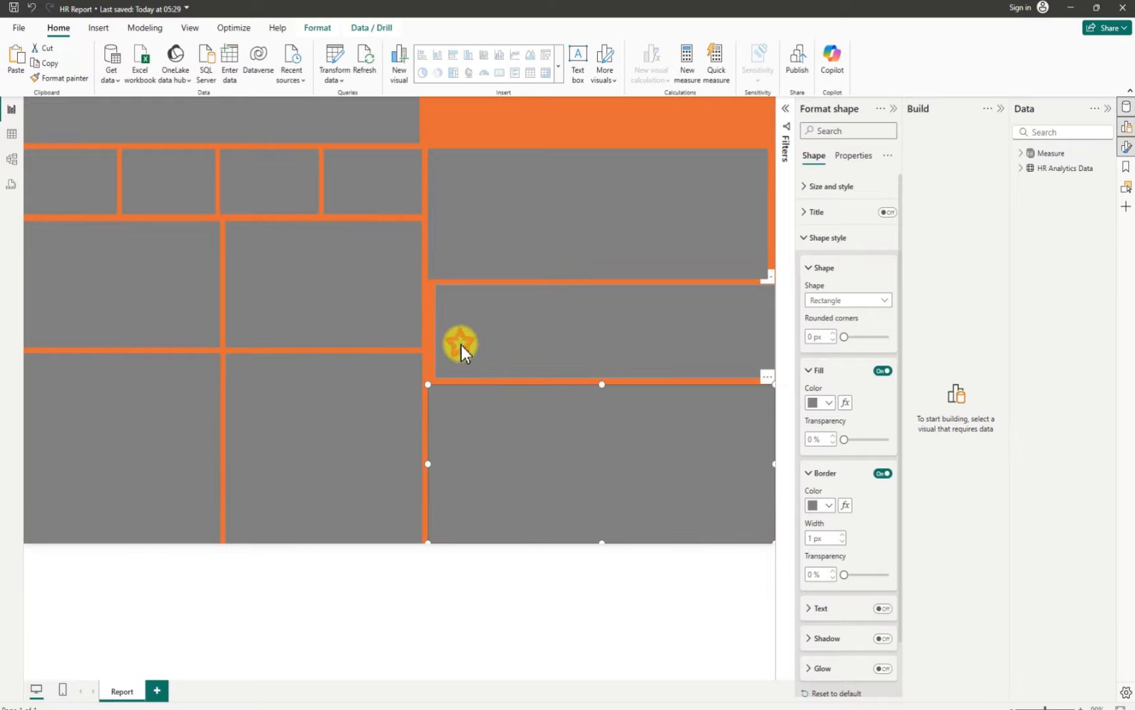
pyautogui.moveTo(433, 332); pyautogui.dragTo(426, 339)
pyautogui.click(426, 337)
# Shift the uppermost wide block flush with the page's right edge and extend its left side to match the blocks below
pyautogui.moveTo(600, 237); pyautogui.dragTo(609, 242)
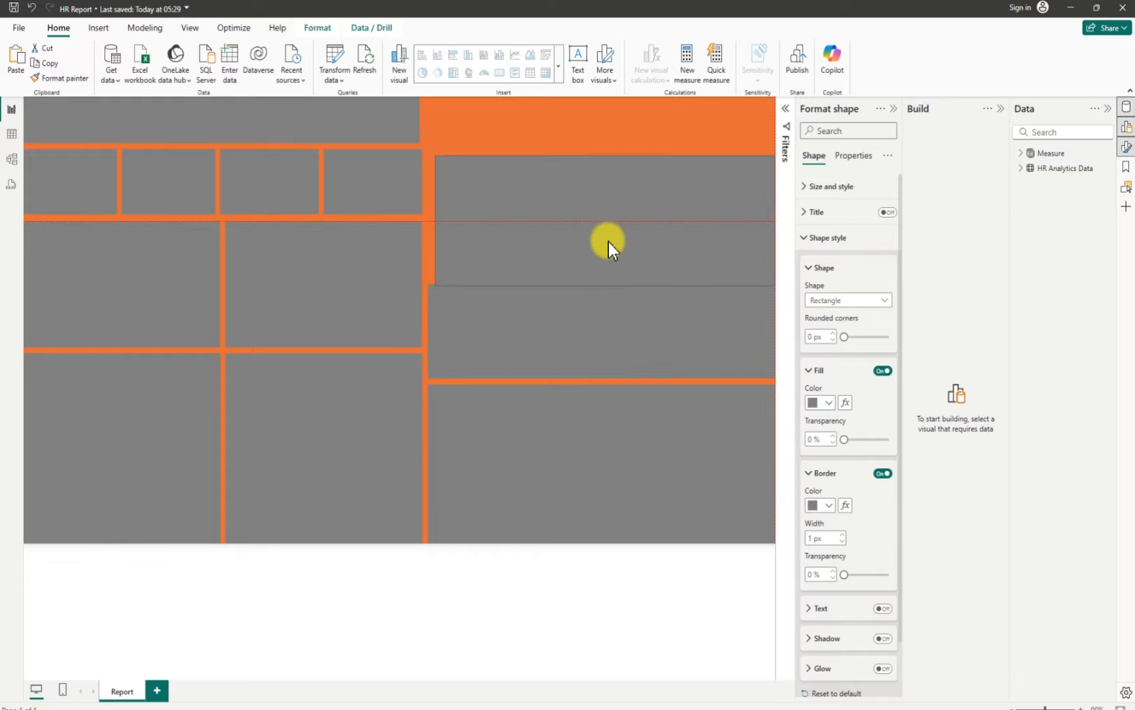
pyautogui.moveTo(437, 217); pyautogui.dragTo(427, 222)
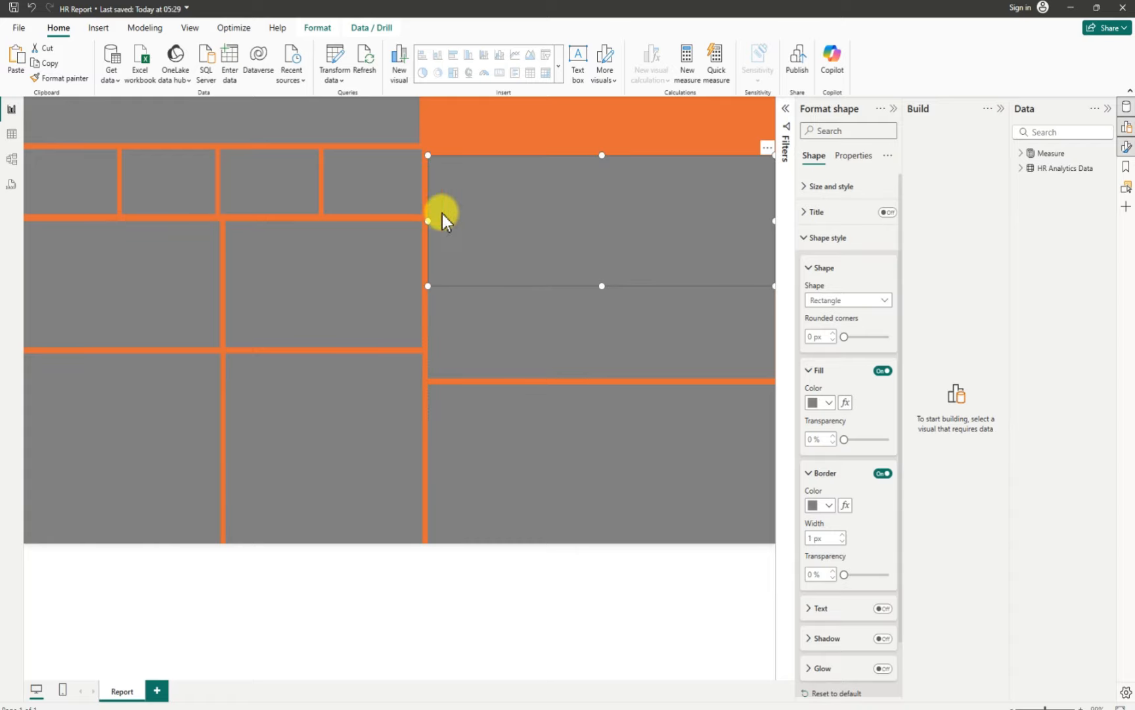
pyautogui.click(542, 121)
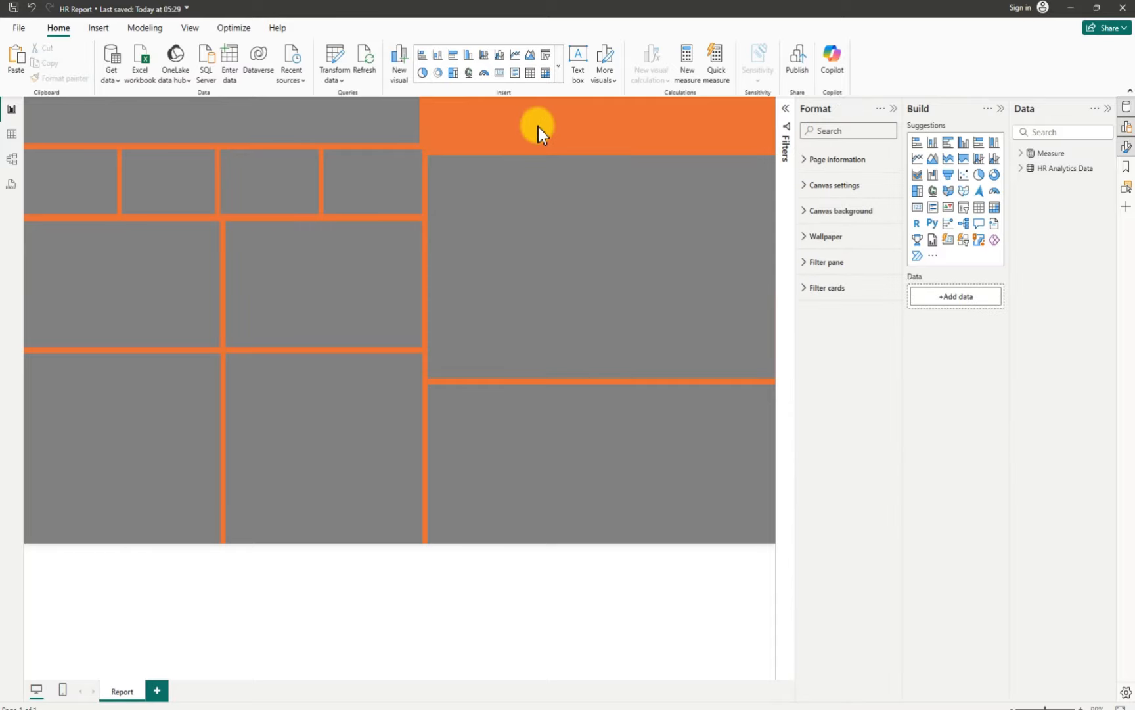
# Insert a card visual with the Total Emp measure over the small-block row and shrink it to roughly one small block's size
pyautogui.click(893, 108)
pyautogui.click(1021, 155)
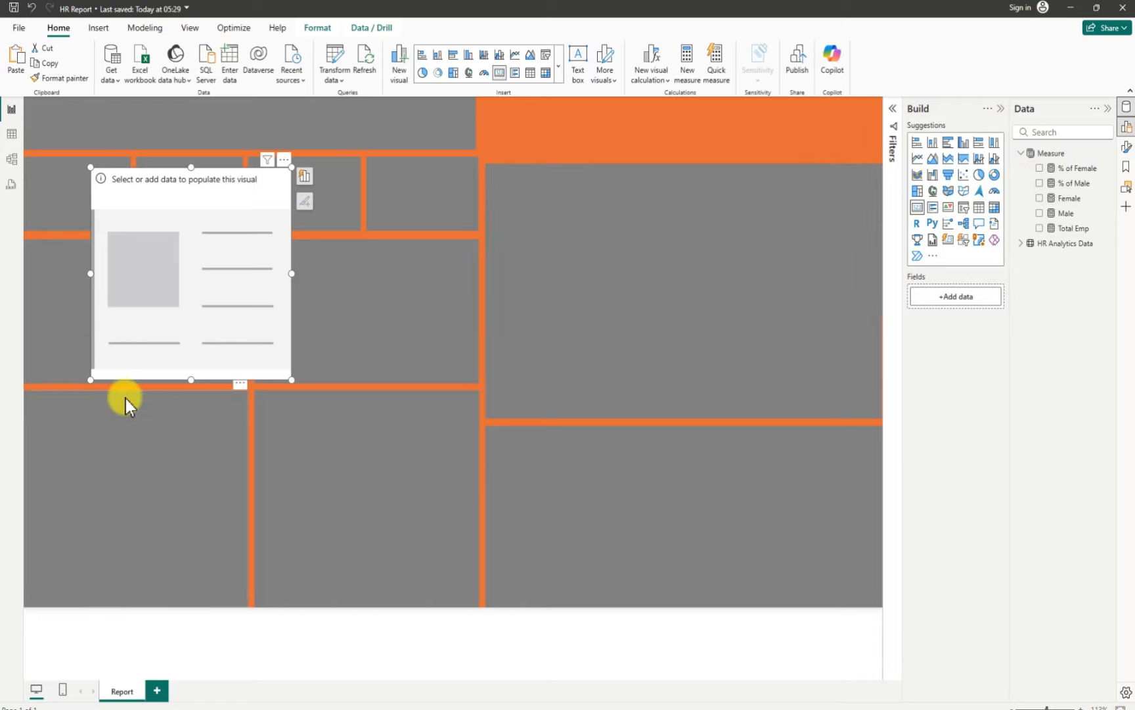
pyautogui.moveTo(189, 383); pyautogui.dragTo(190, 258)
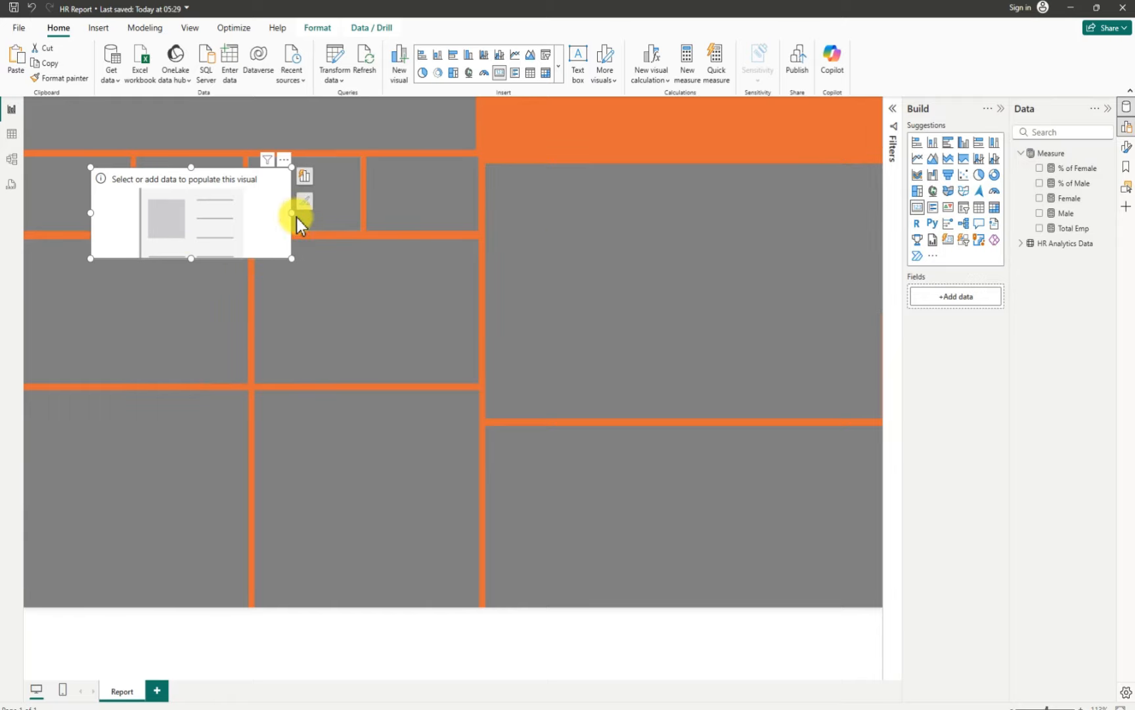
pyautogui.moveTo(290, 210); pyautogui.dragTo(191, 205)
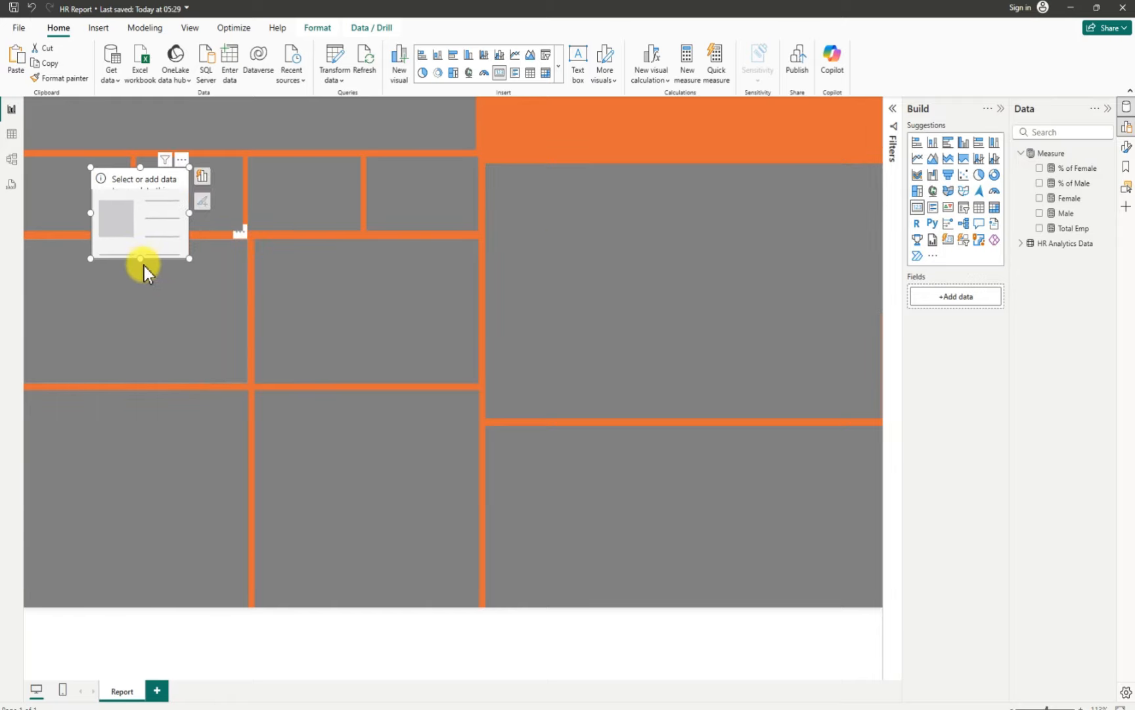
pyautogui.moveTo(138, 261); pyautogui.dragTo(141, 240)
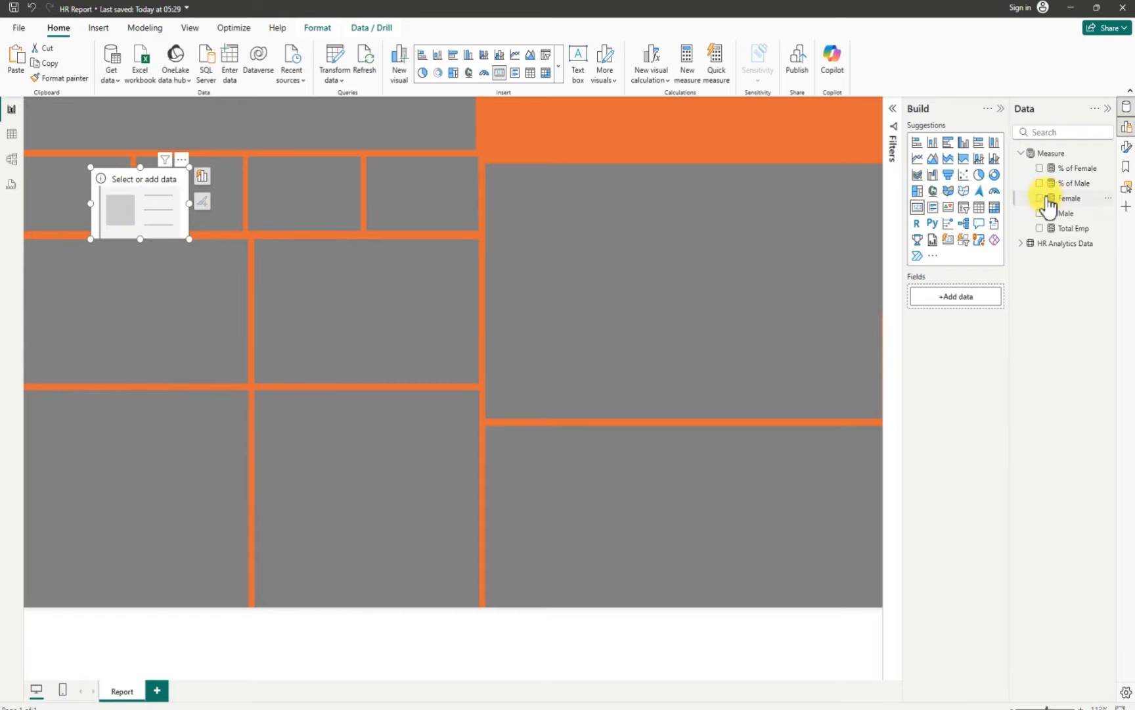
pyautogui.click(1040, 228)
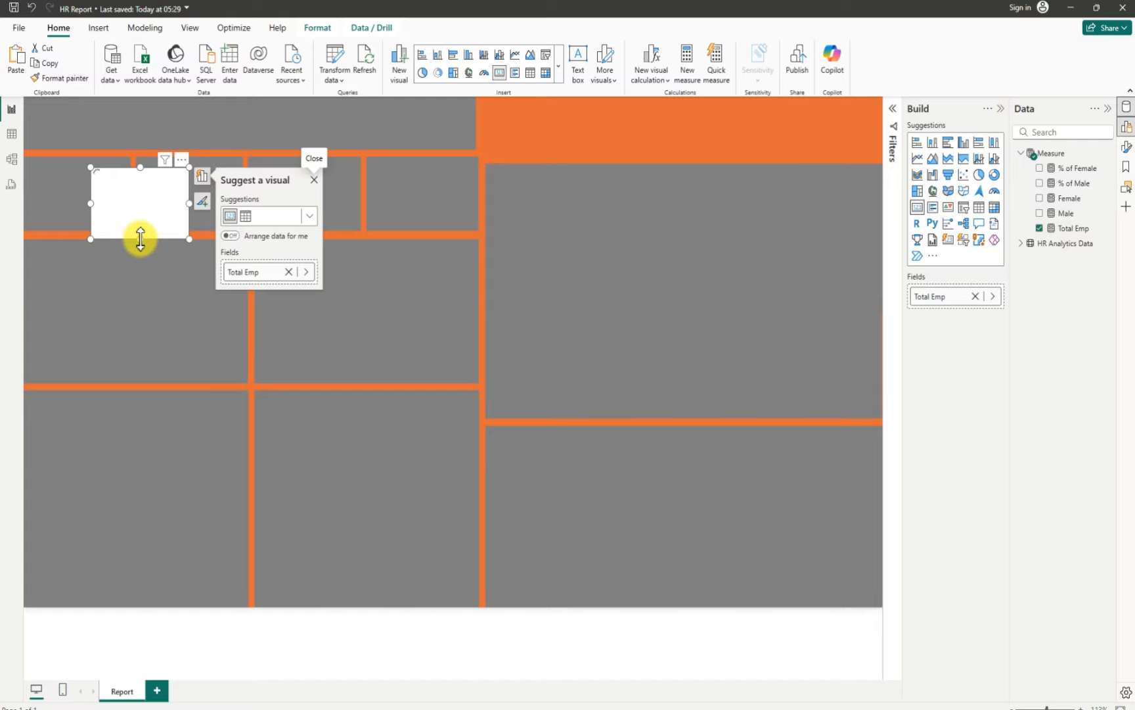
pyautogui.moveTo(140, 237); pyautogui.dragTo(144, 229)
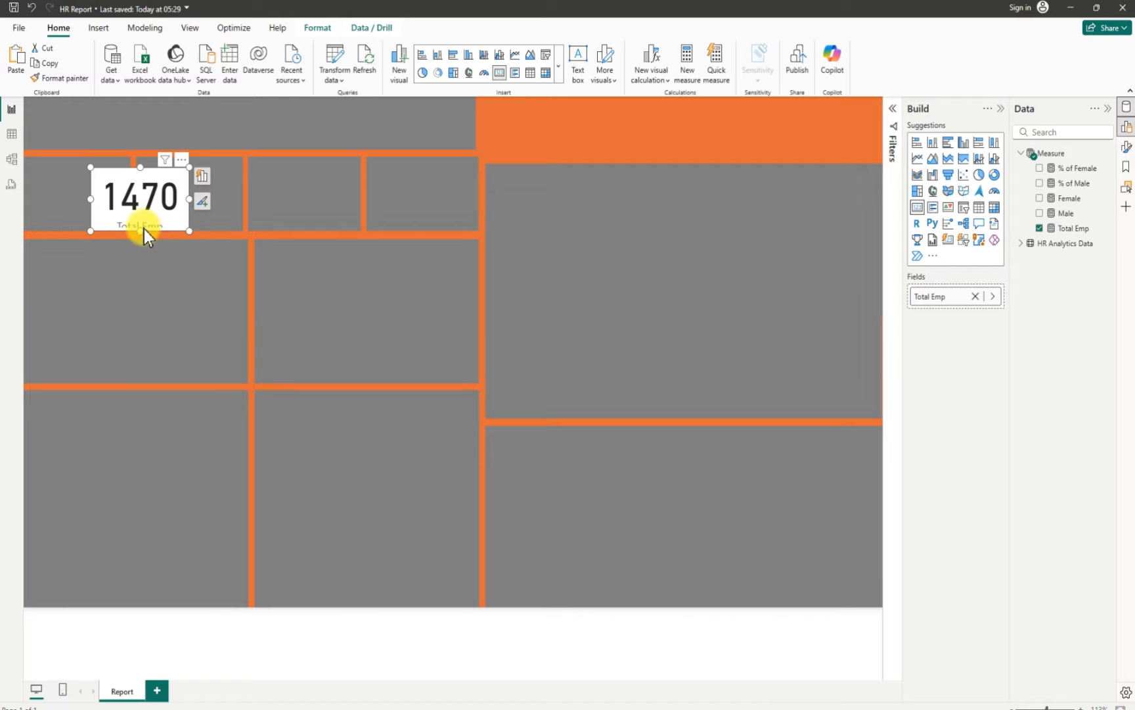
# Turn off the category label on the Total Emp card
pyautogui.click(181, 159)
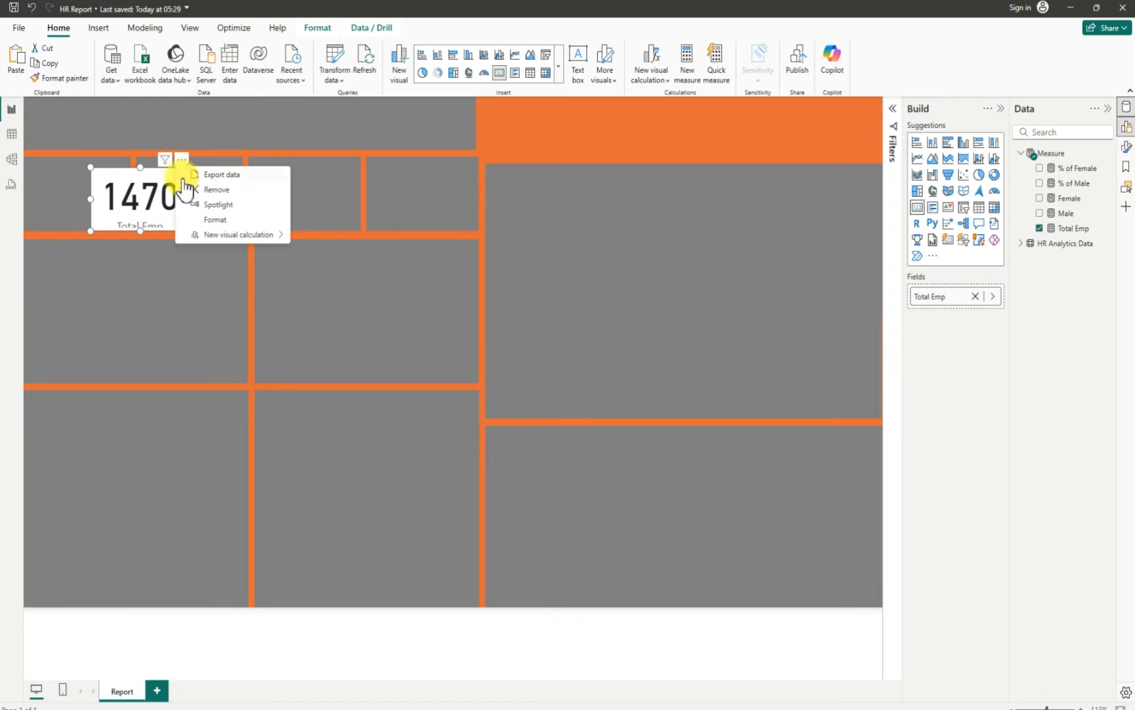
pyautogui.click(223, 218)
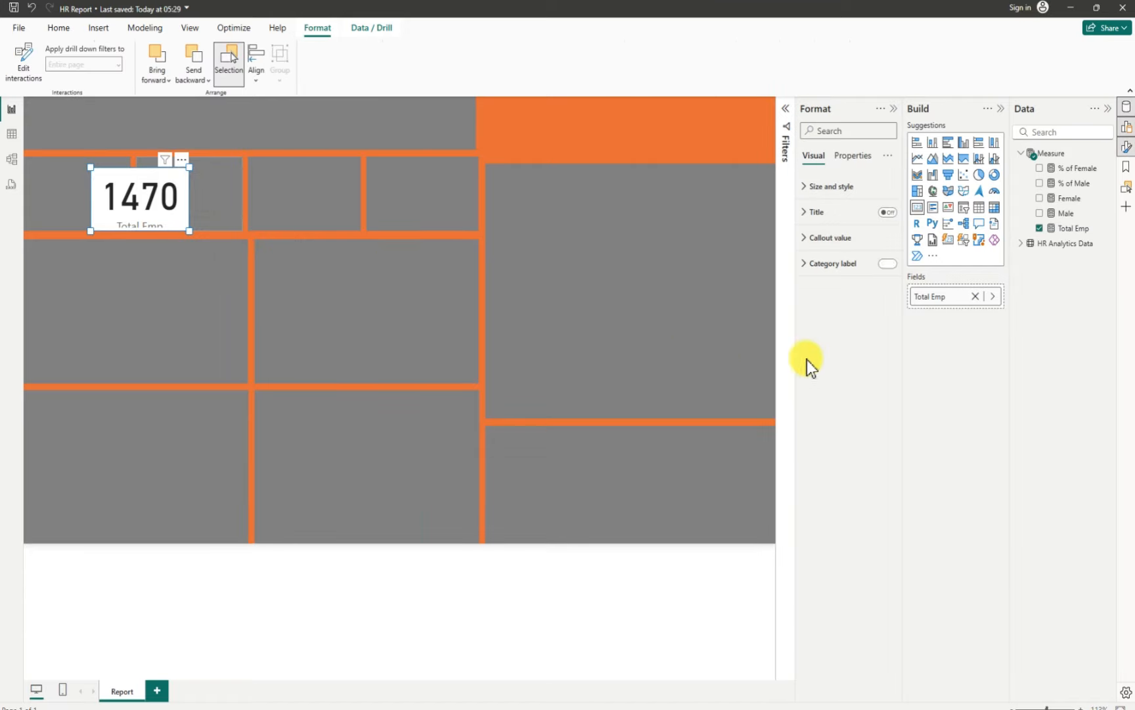
pyautogui.click(887, 263)
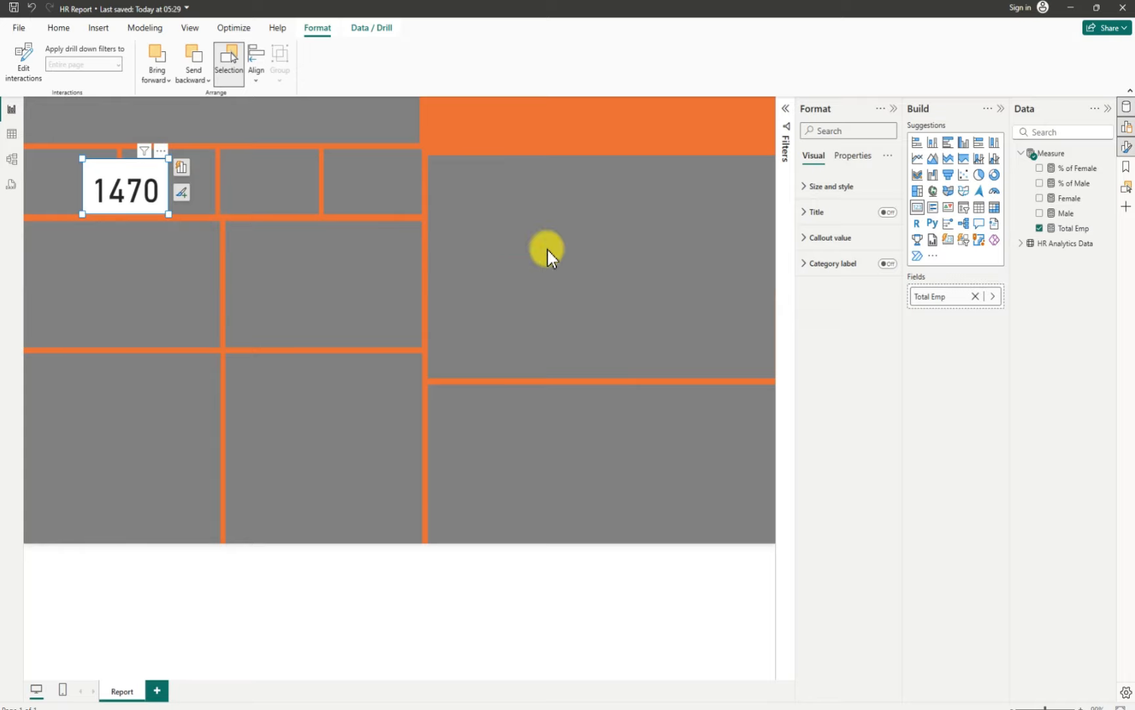
# Enable the card's title and set its text to "Total Employees"
pyautogui.click(805, 213)
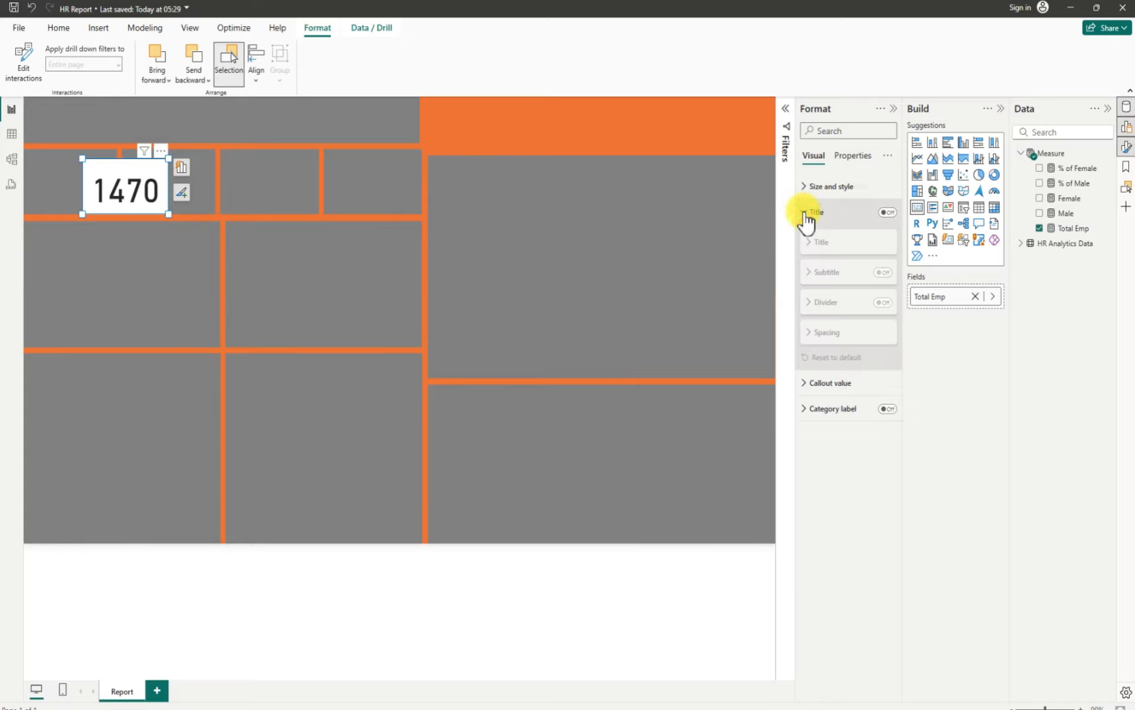
pyautogui.click(887, 213)
pyautogui.click(874, 243)
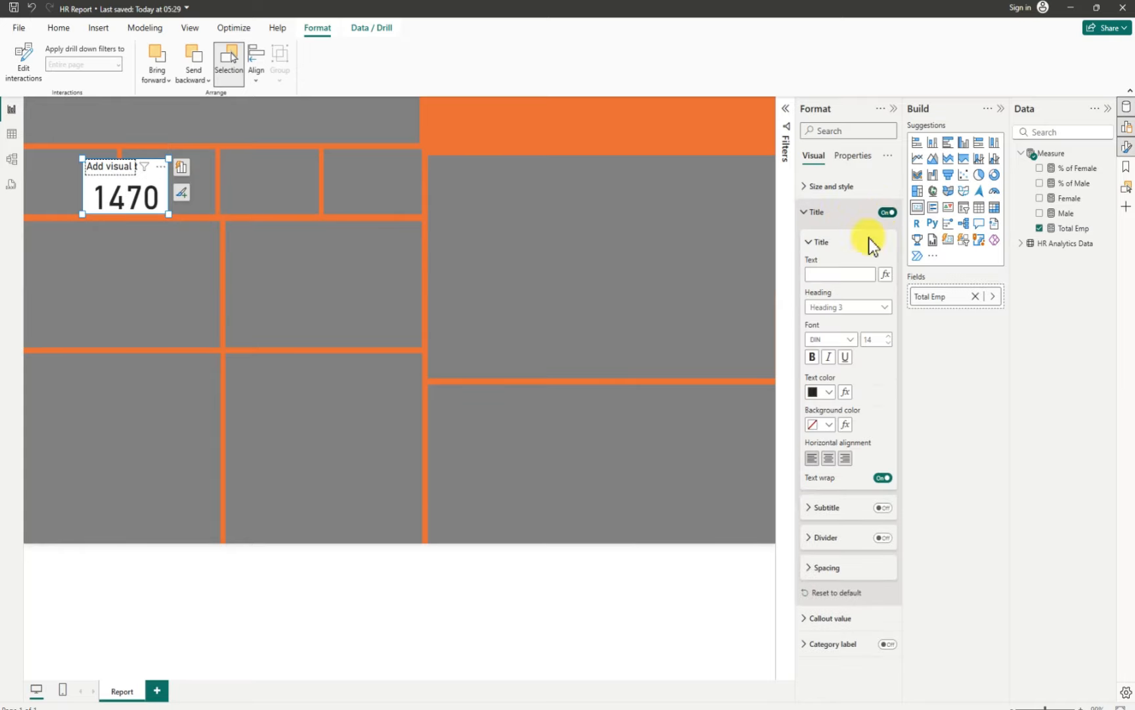
pyautogui.click(847, 274)
pyautogui.write('Total')
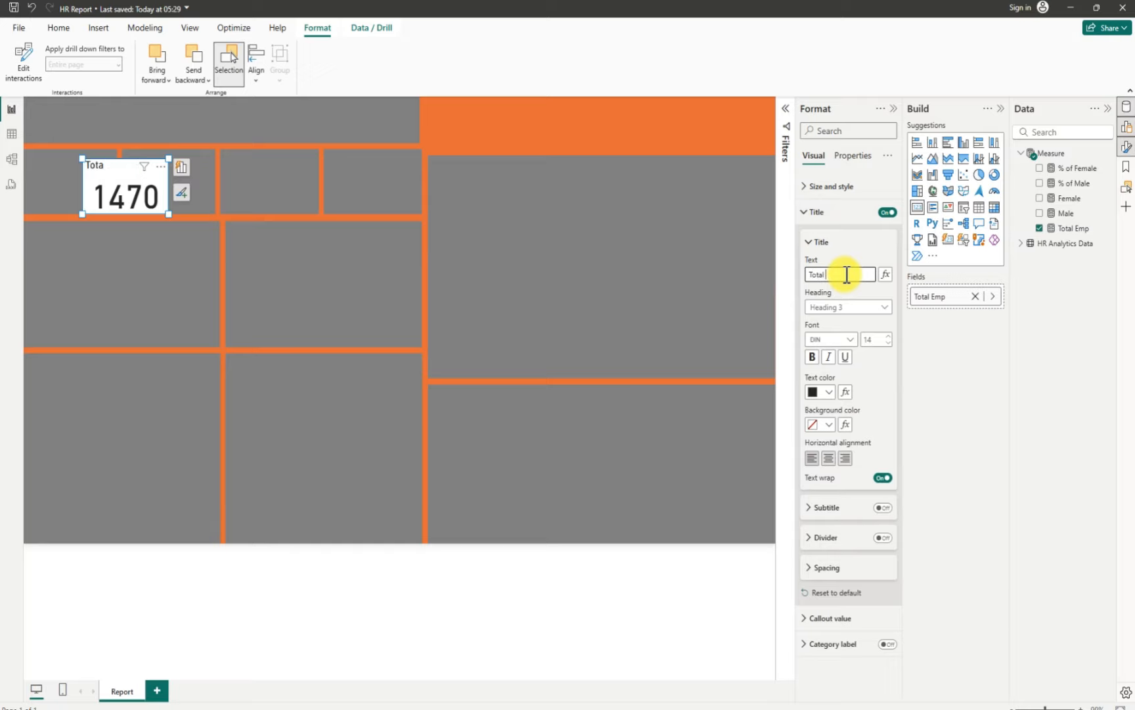
pyautogui.write(' Employees')
# Set the card's title text color to white and center the title horizontally
pyautogui.click(830, 393)
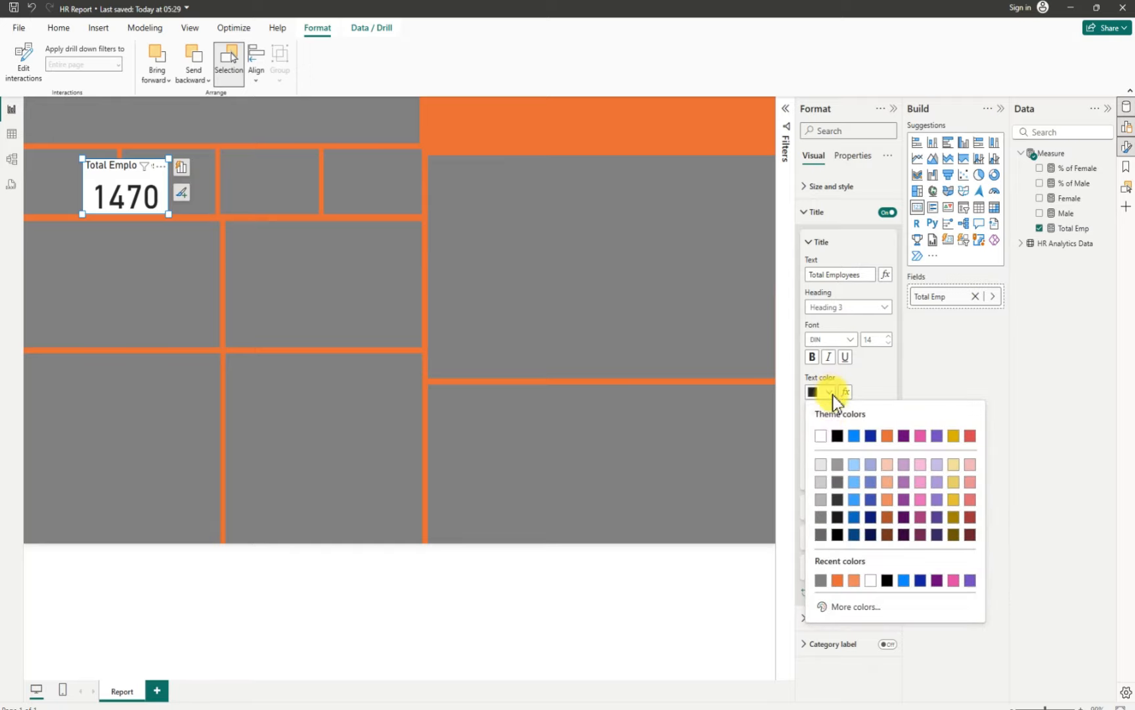
pyautogui.click(822, 435)
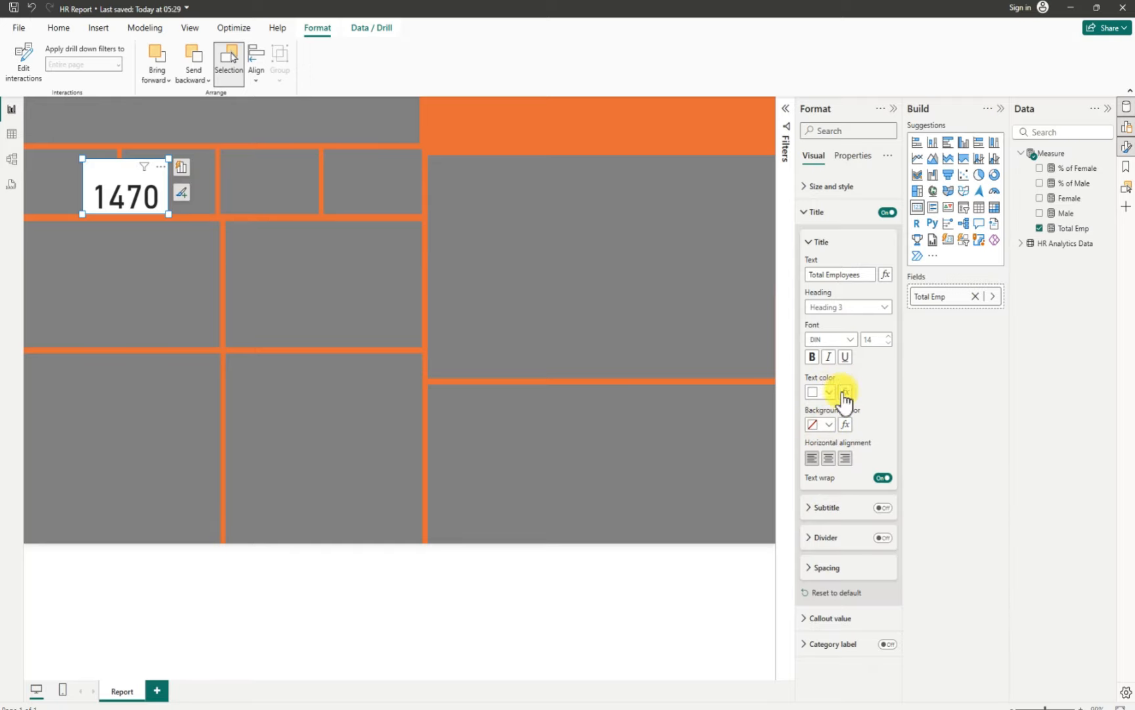
pyautogui.click(826, 455)
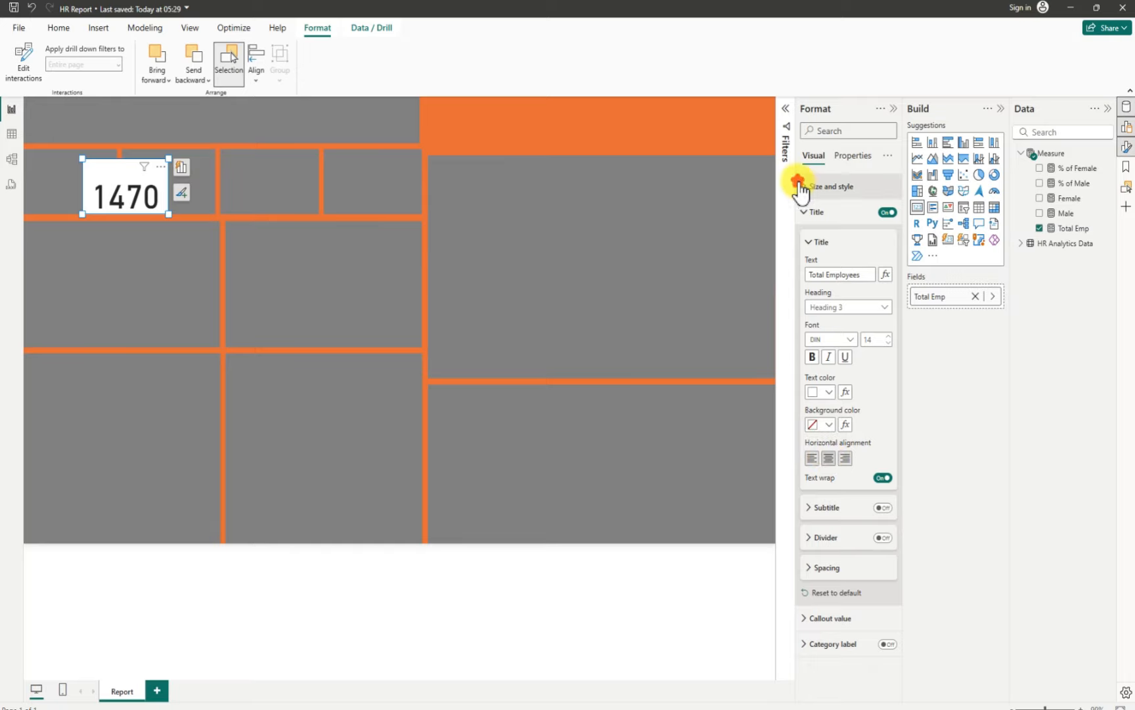
# Turn off the card's background and position the card over the first small gray block
pyautogui.click(803, 186)
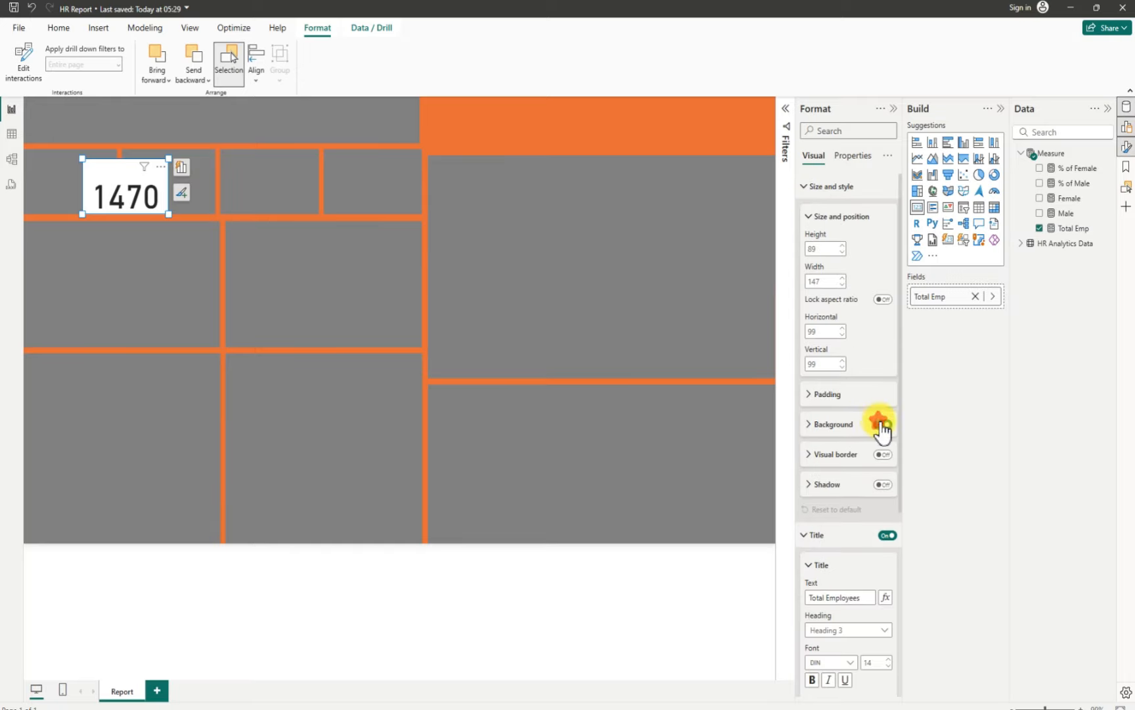
pyautogui.click(805, 186)
pyautogui.click(805, 186)
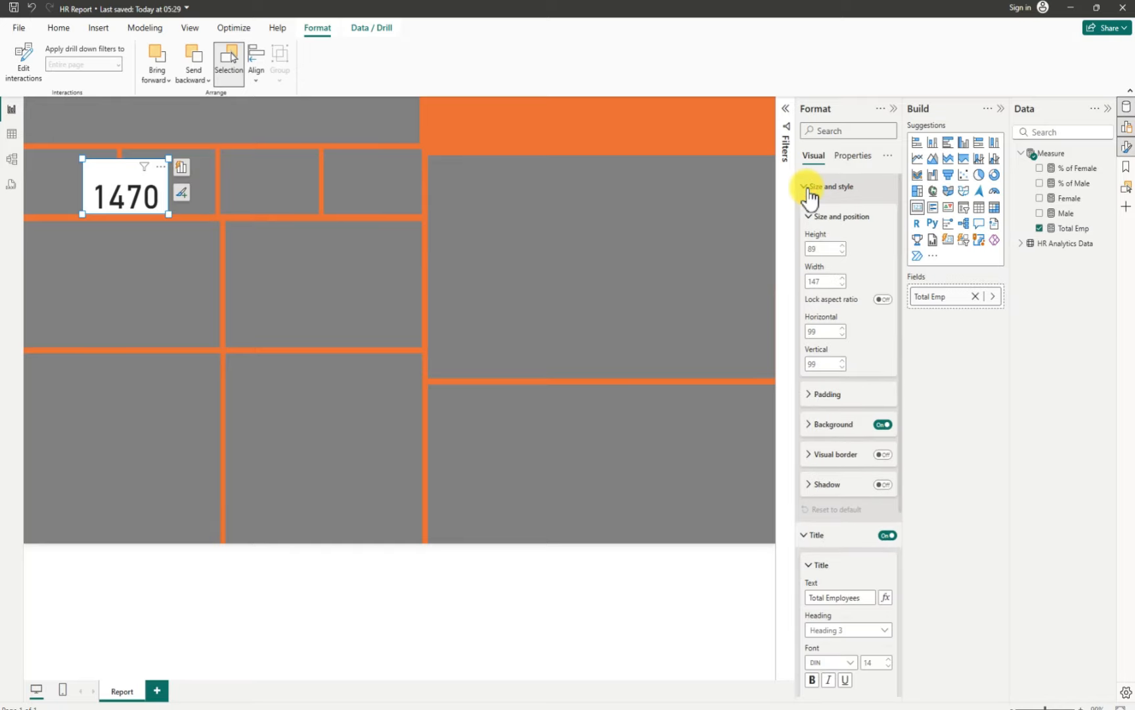
pyautogui.click(884, 426)
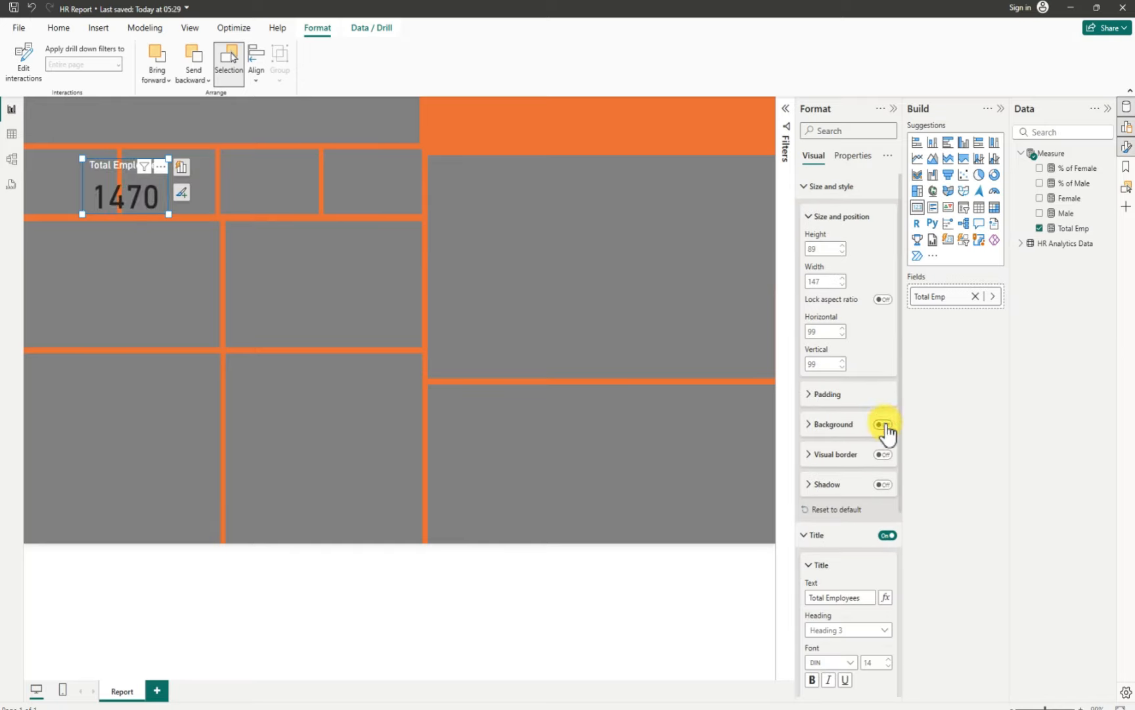
pyautogui.moveTo(156, 200); pyautogui.dragTo(101, 195)
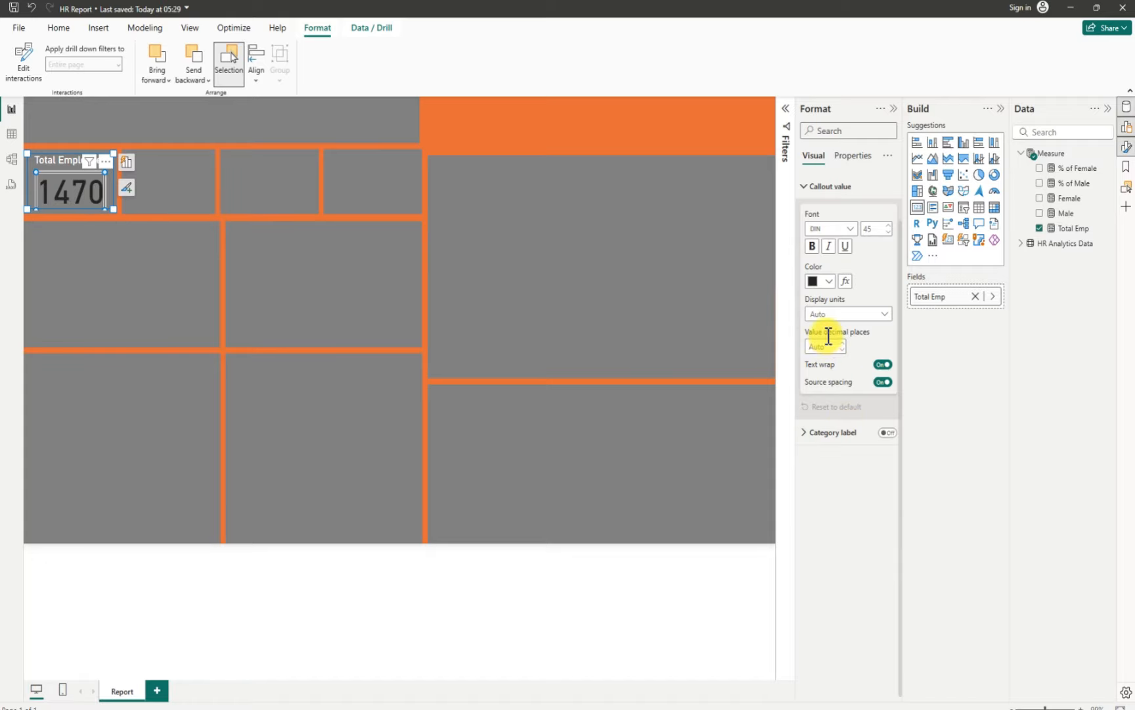
# Set the Total Employees card's callout value to dark red with a font size of 35
pyautogui.click(830, 282)
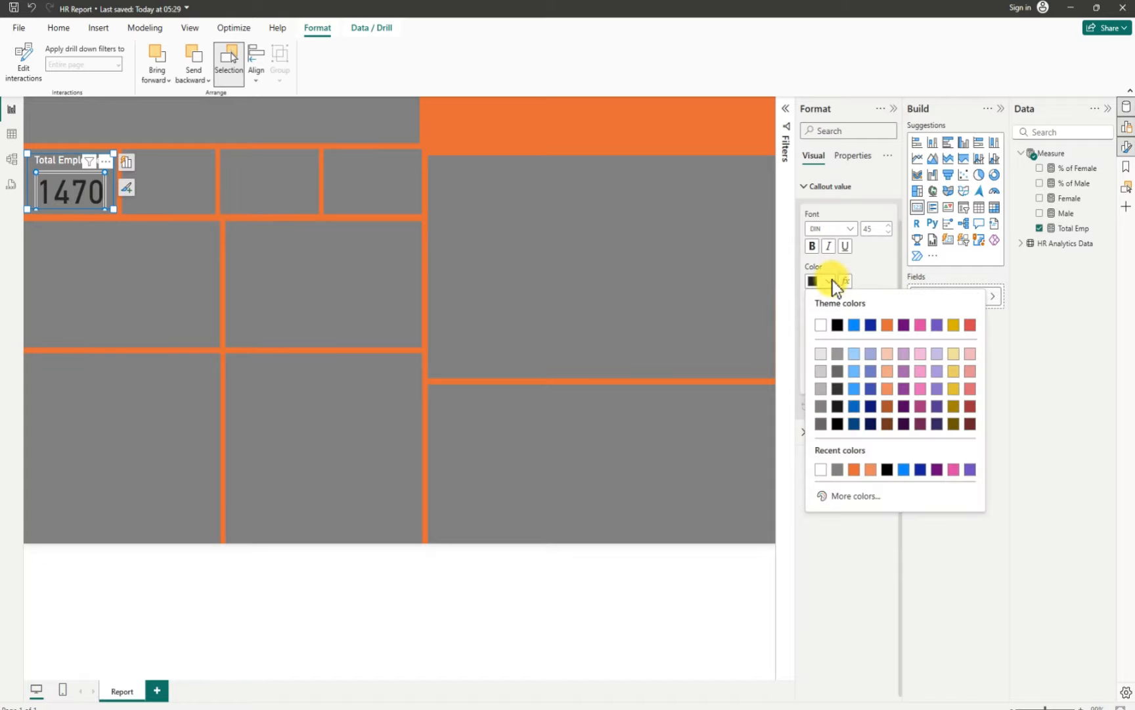
pyautogui.click(970, 406)
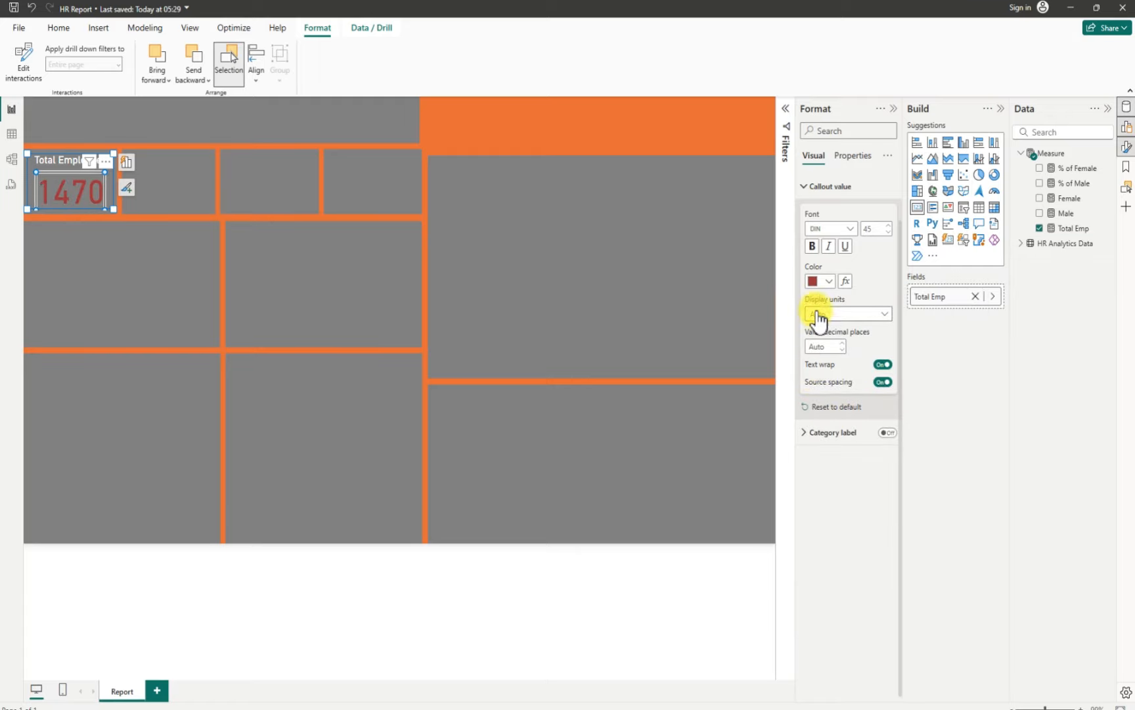
pyautogui.doubleClick(882, 231)
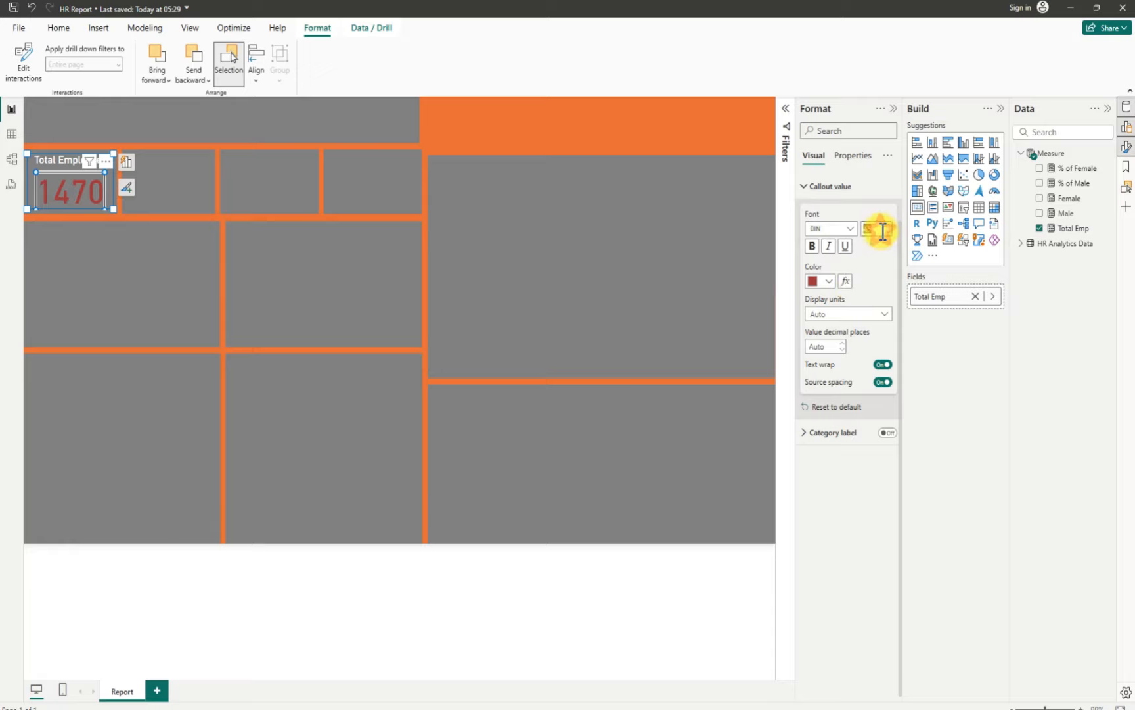
pyautogui.write('35')
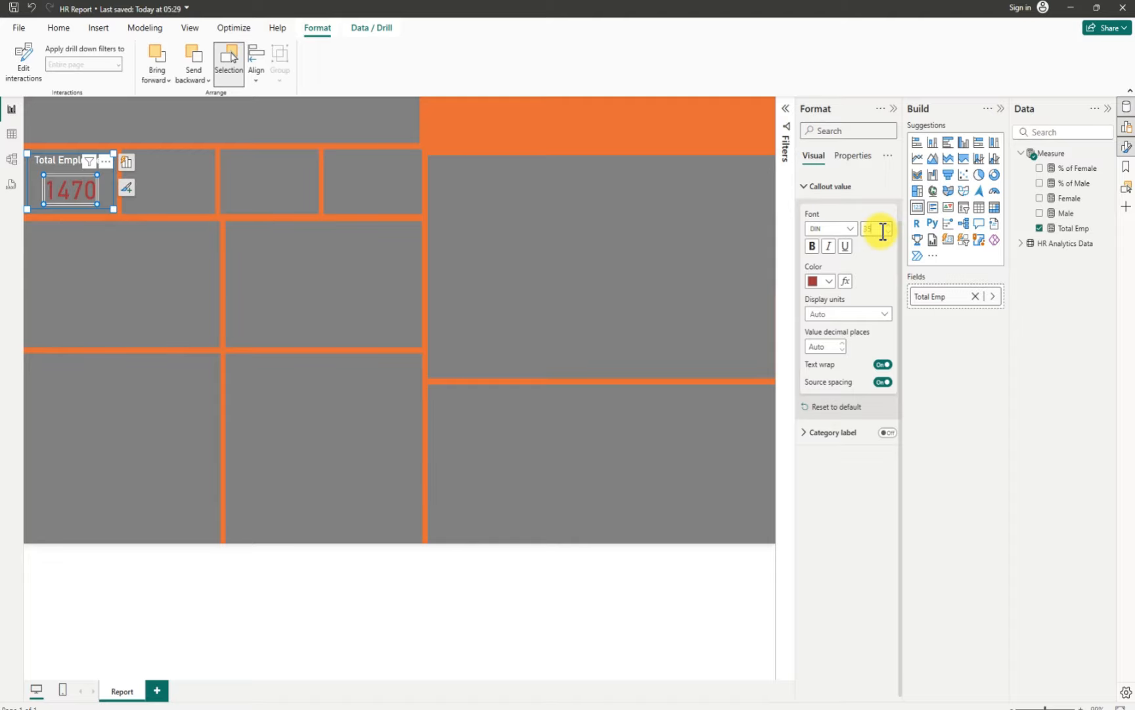
pyautogui.click(668, 118)
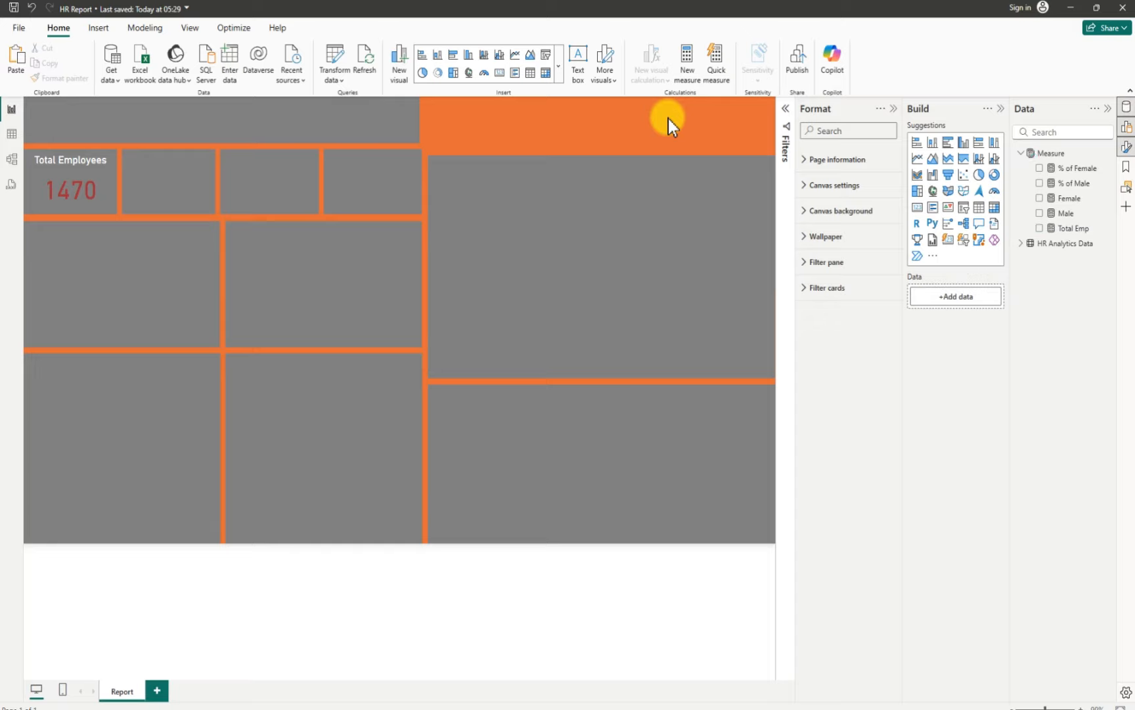
pyautogui.click(86, 198)
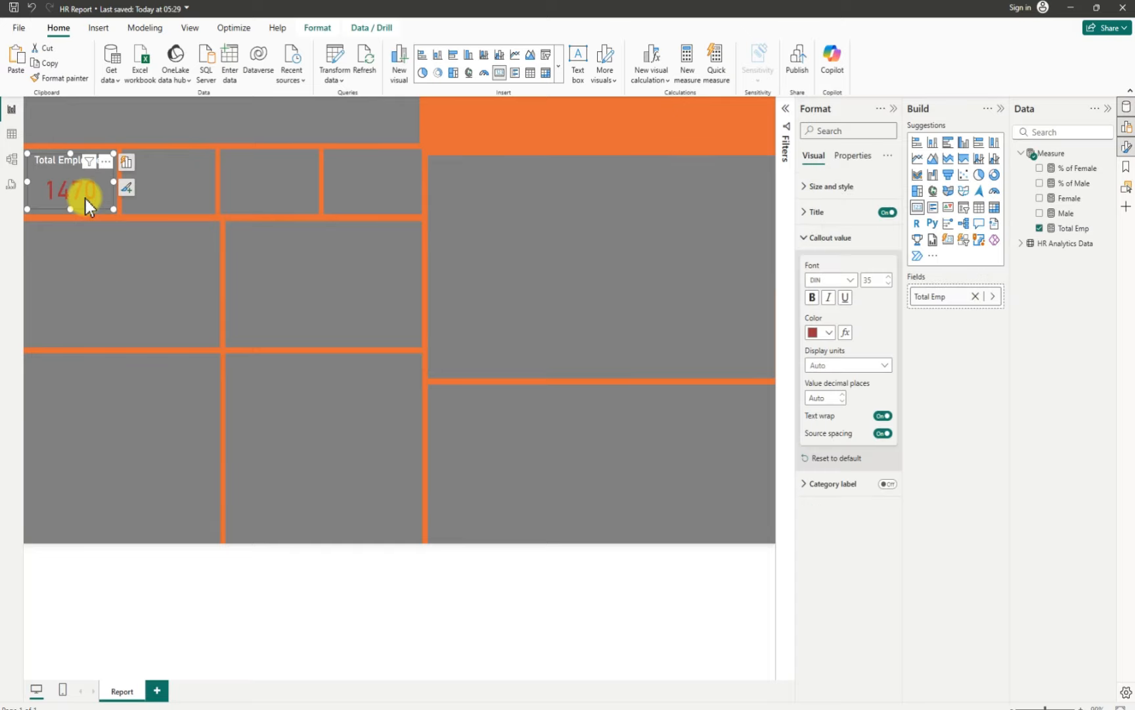
pyautogui.click(484, 127)
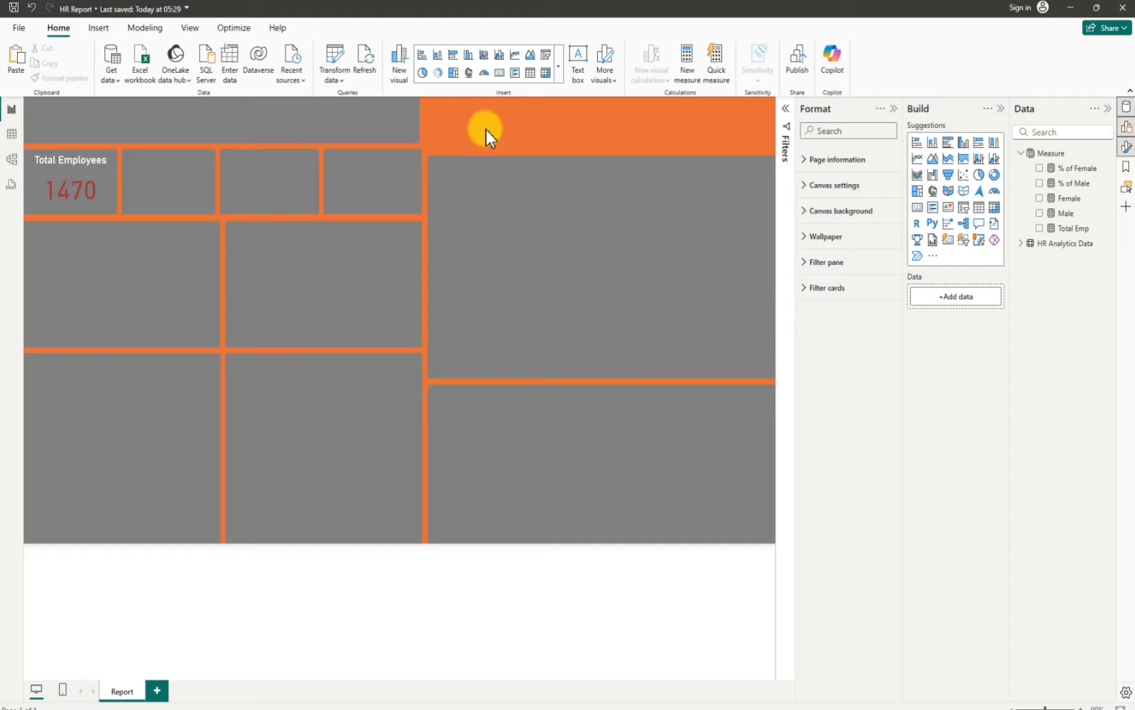
# Duplicate the Total Employees card into the second small block, replace its measure with Male, and reduce the copy's height slightly
pyautogui.click(70, 176)
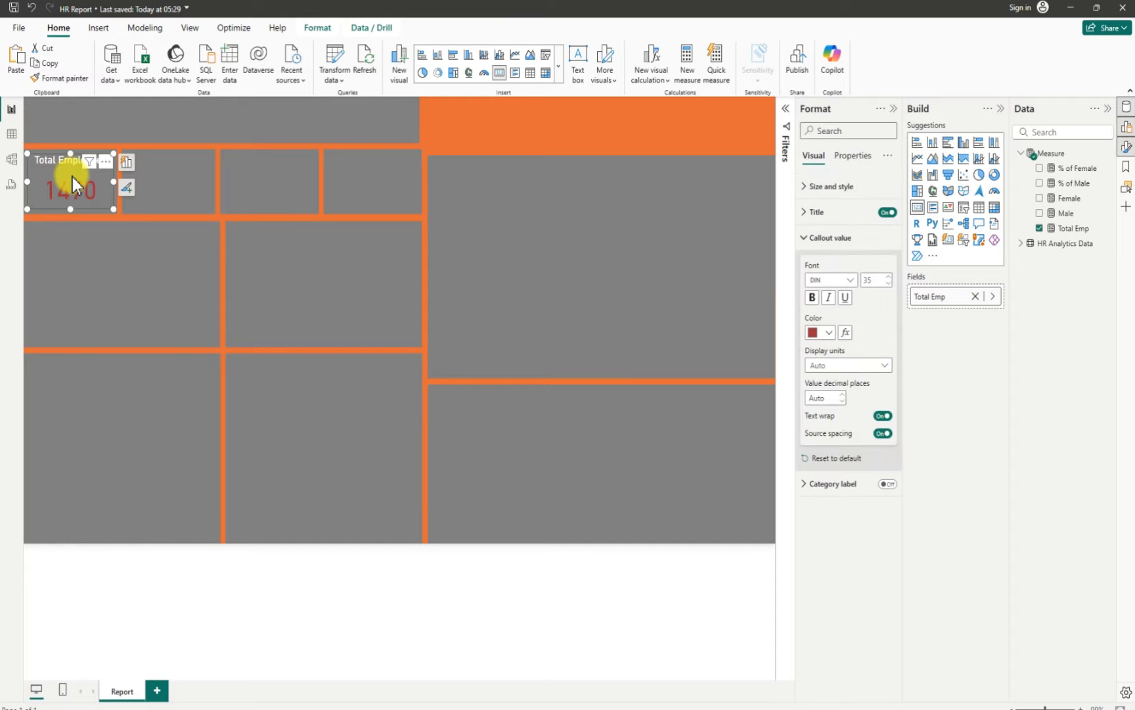
pyautogui.moveTo(73, 178); pyautogui.dragTo(164, 177)
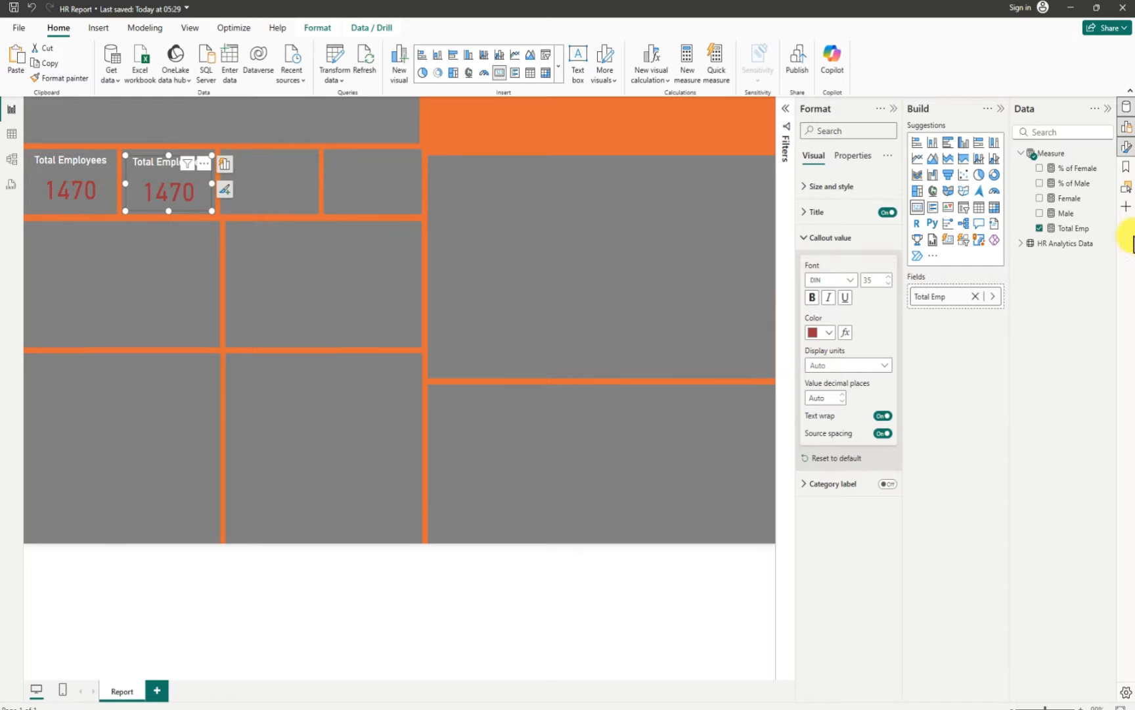
pyautogui.click(1039, 228)
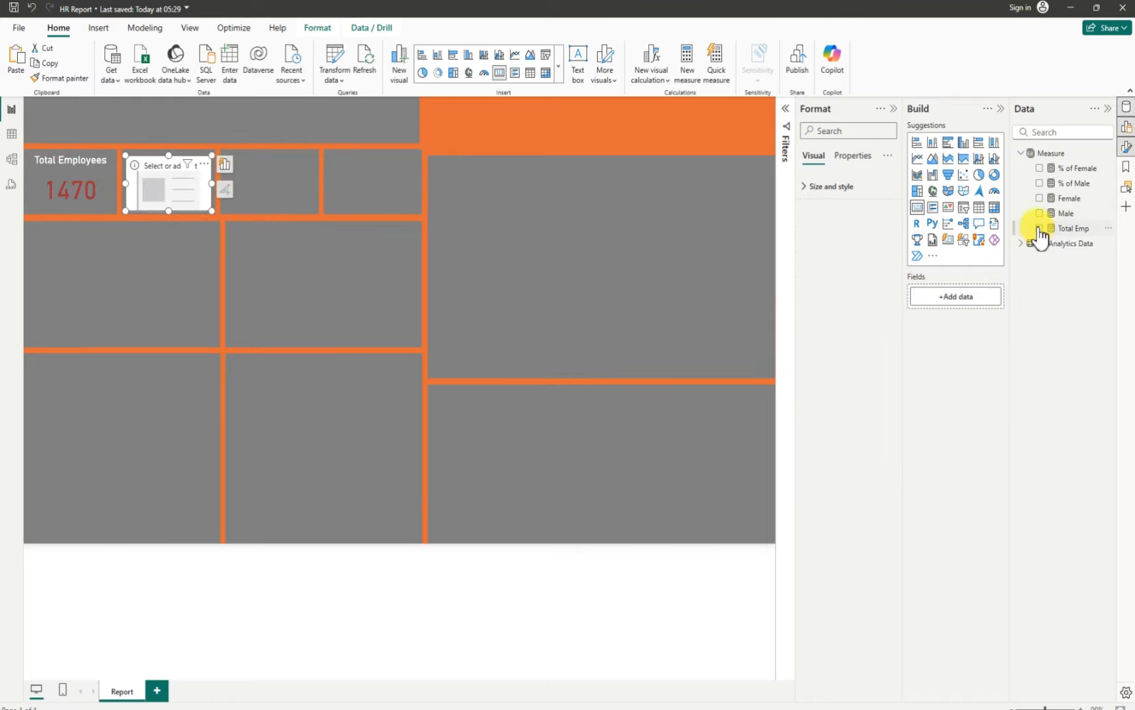
pyautogui.click(1040, 213)
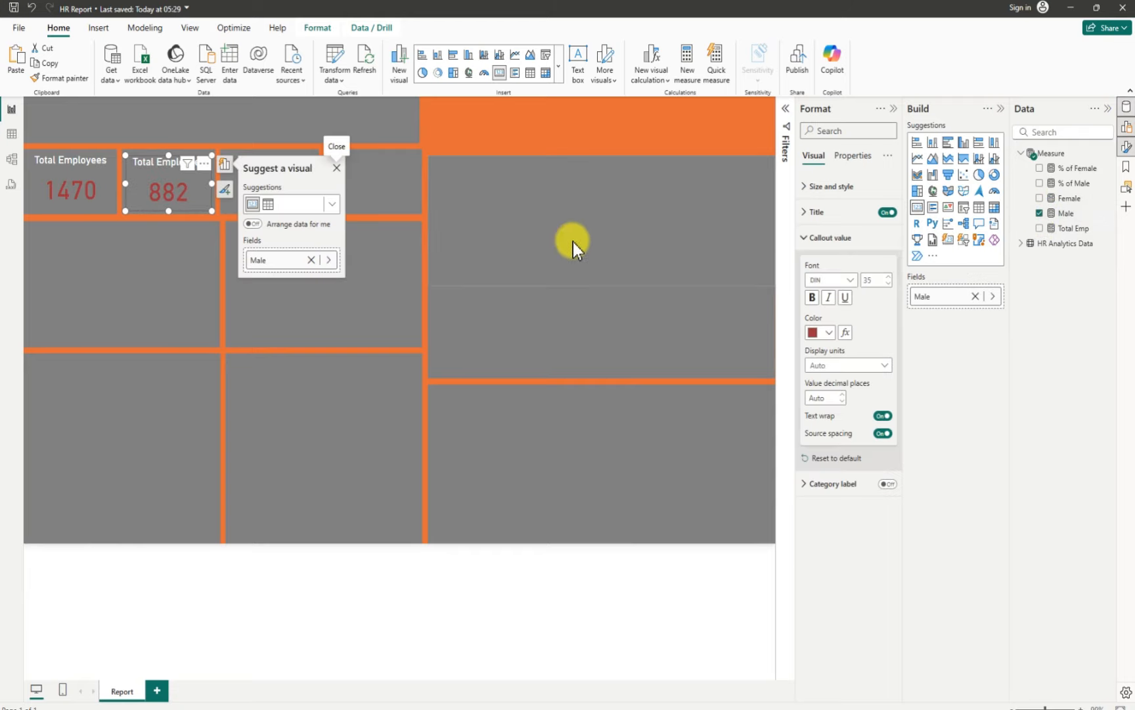
pyautogui.moveTo(169, 211); pyautogui.dragTo(171, 195)
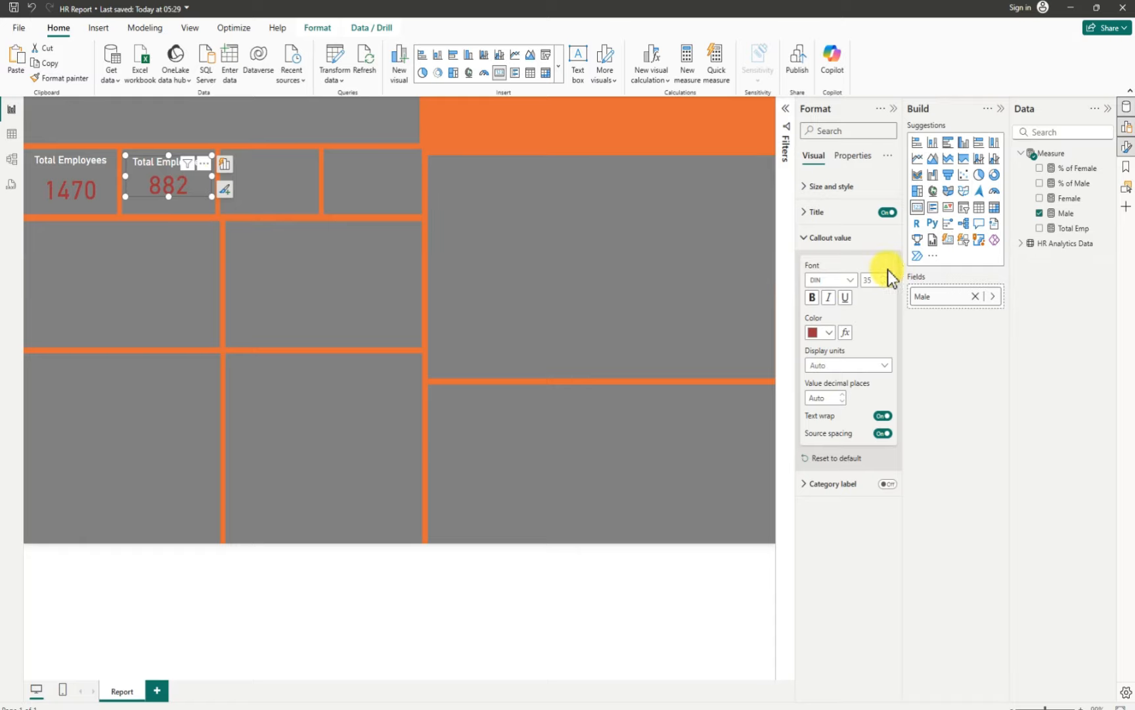
# Change the second card's title text to "Male"
pyautogui.click(807, 214)
pyautogui.moveTo(864, 274); pyautogui.dragTo(790, 277)
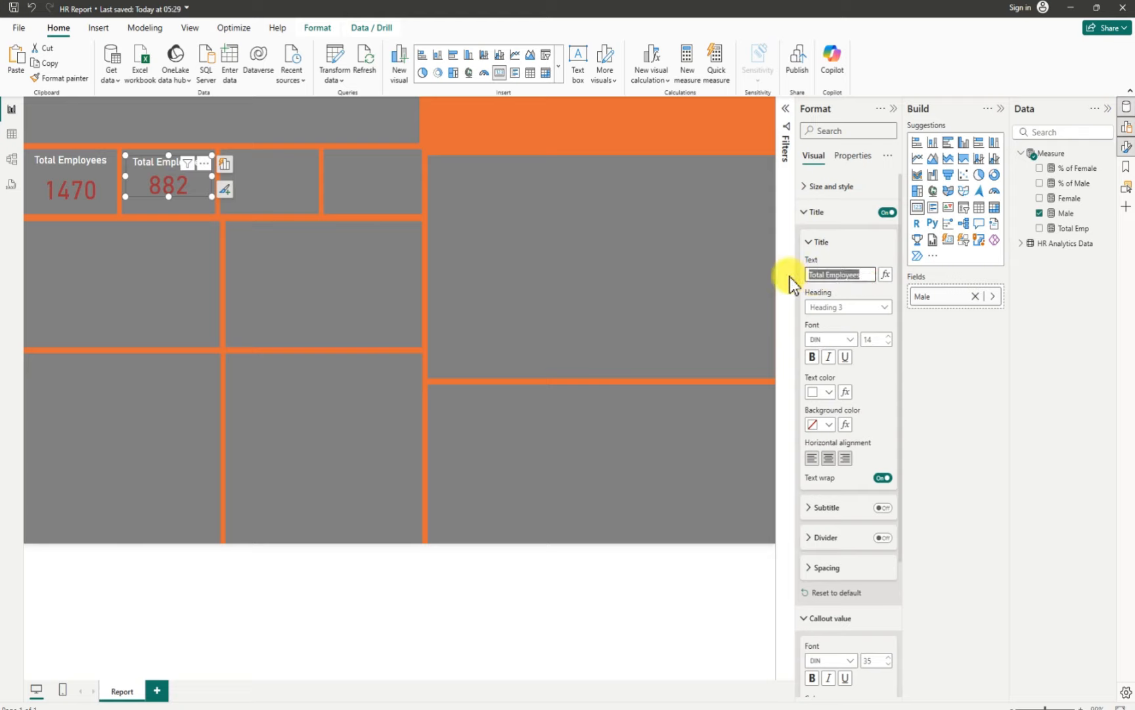
pyautogui.write('Male')
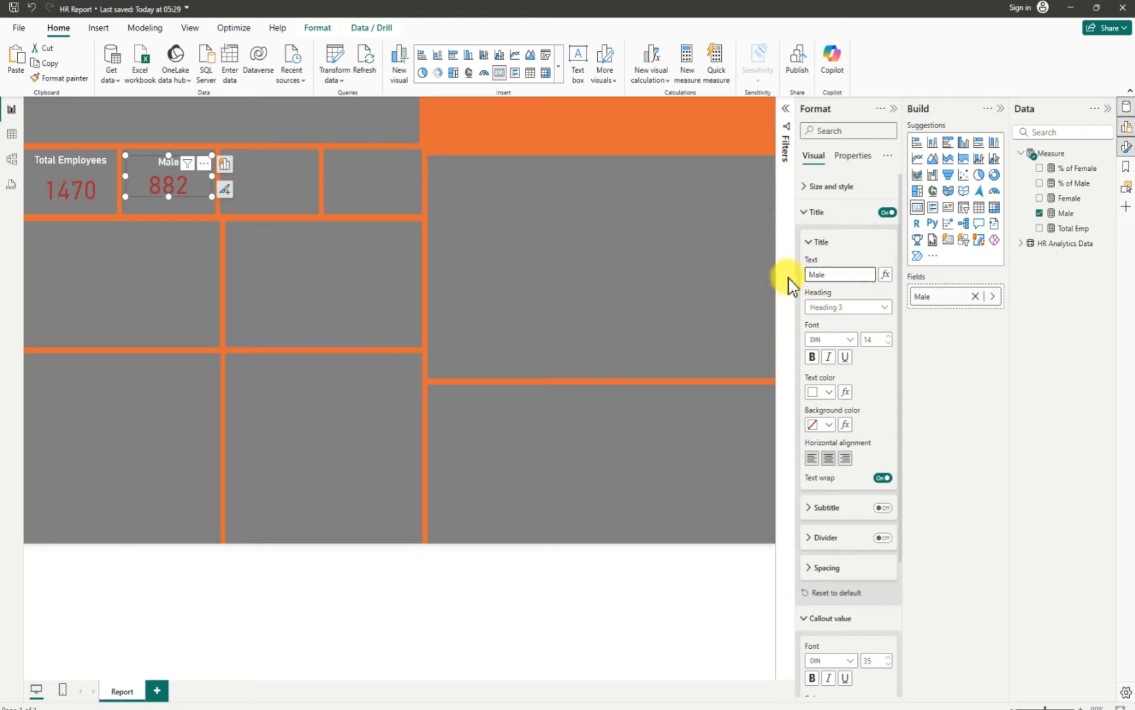
# Duplicate the Male card into the second-column block below the small-block row and replace its measure with % of Male
pyautogui.click(170, 177)
pyautogui.hotkey('ctrl', 'v')
pyautogui.moveTo(178, 198); pyautogui.dragTo(324, 265)
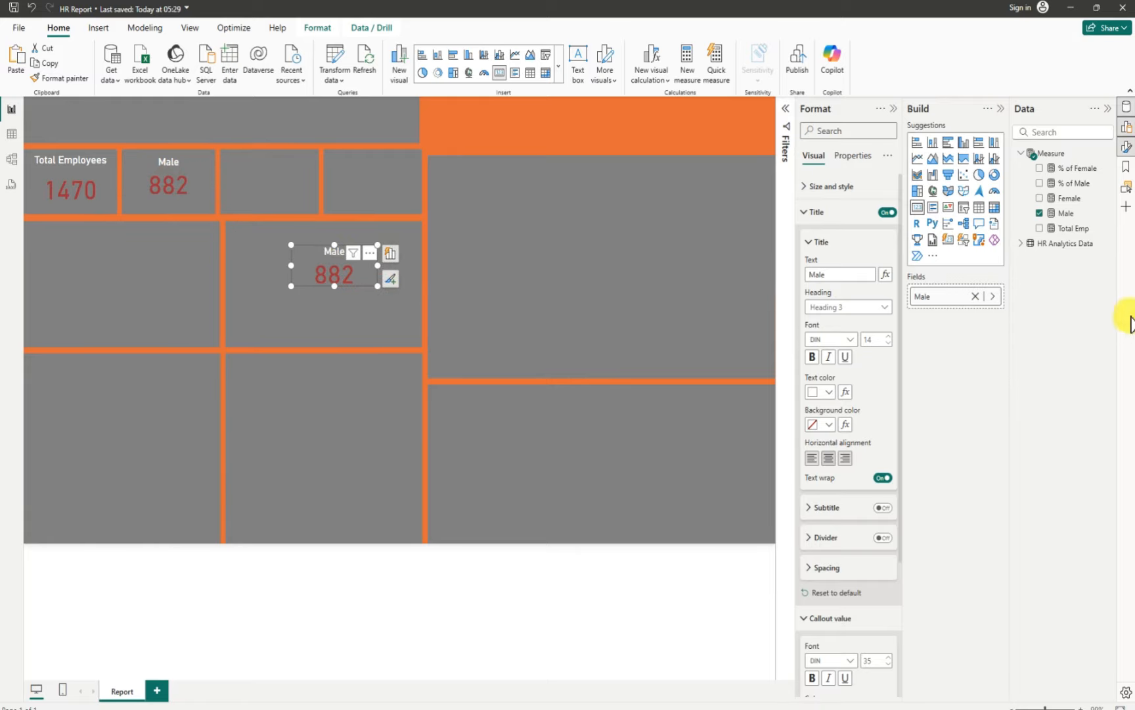
pyautogui.click(1041, 213)
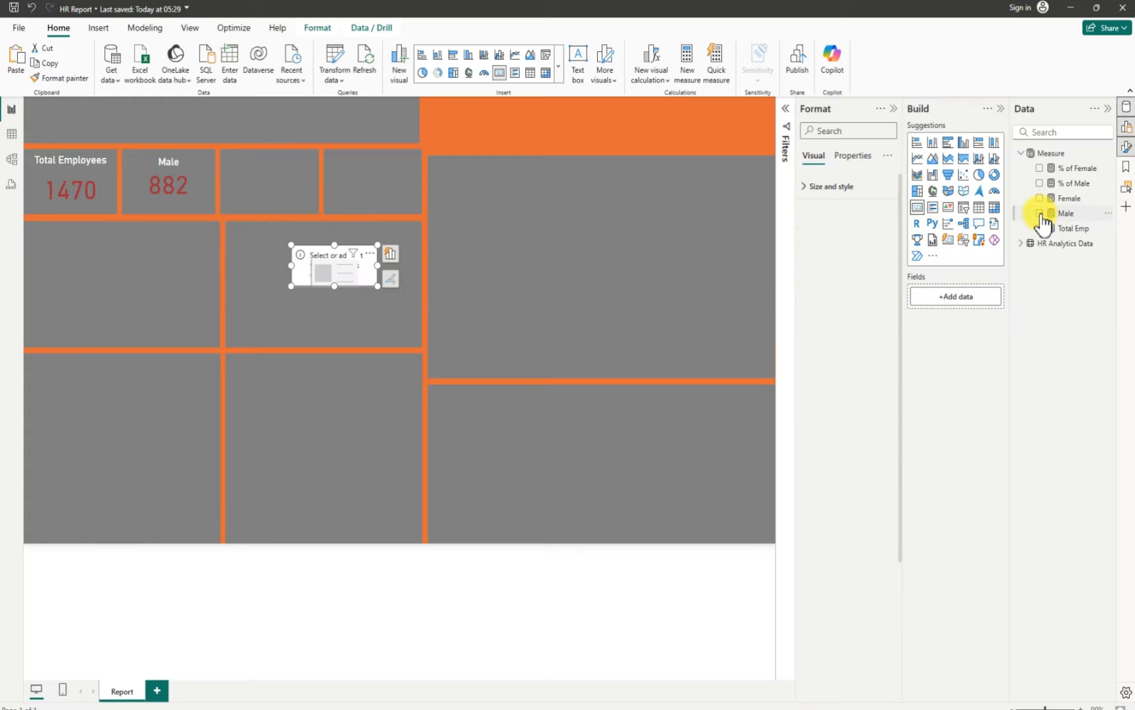
pyautogui.click(1041, 184)
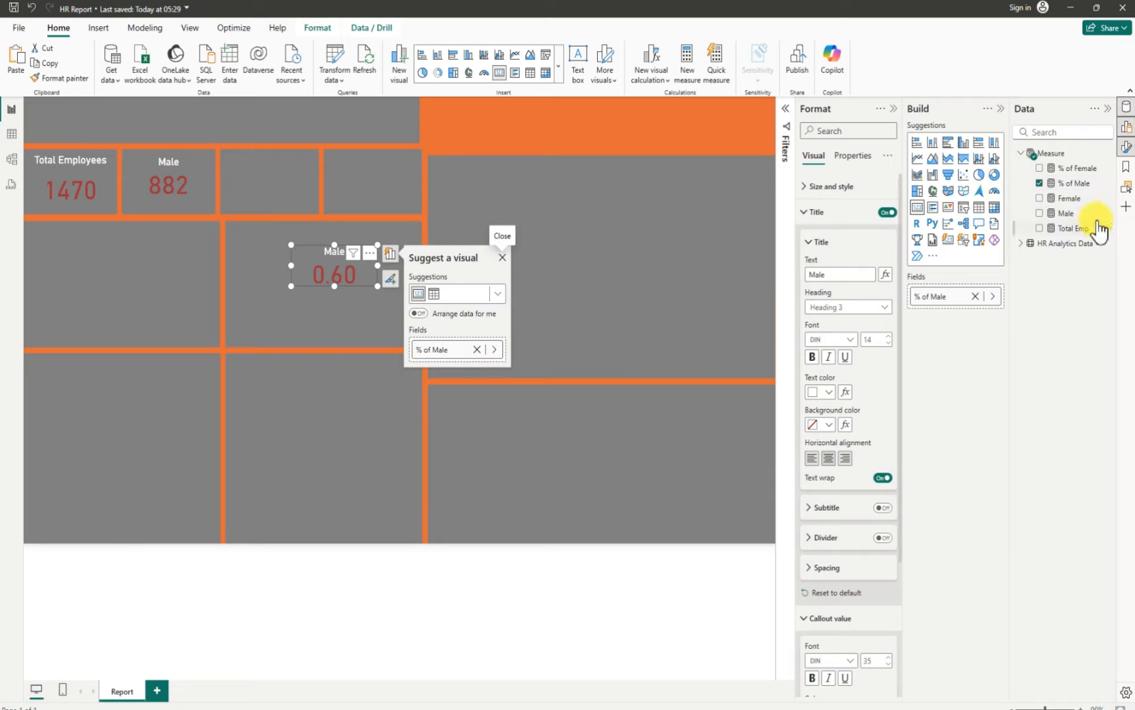
# Format the % of Male measure as a percentage with 0 decimal places
pyautogui.click(1096, 184)
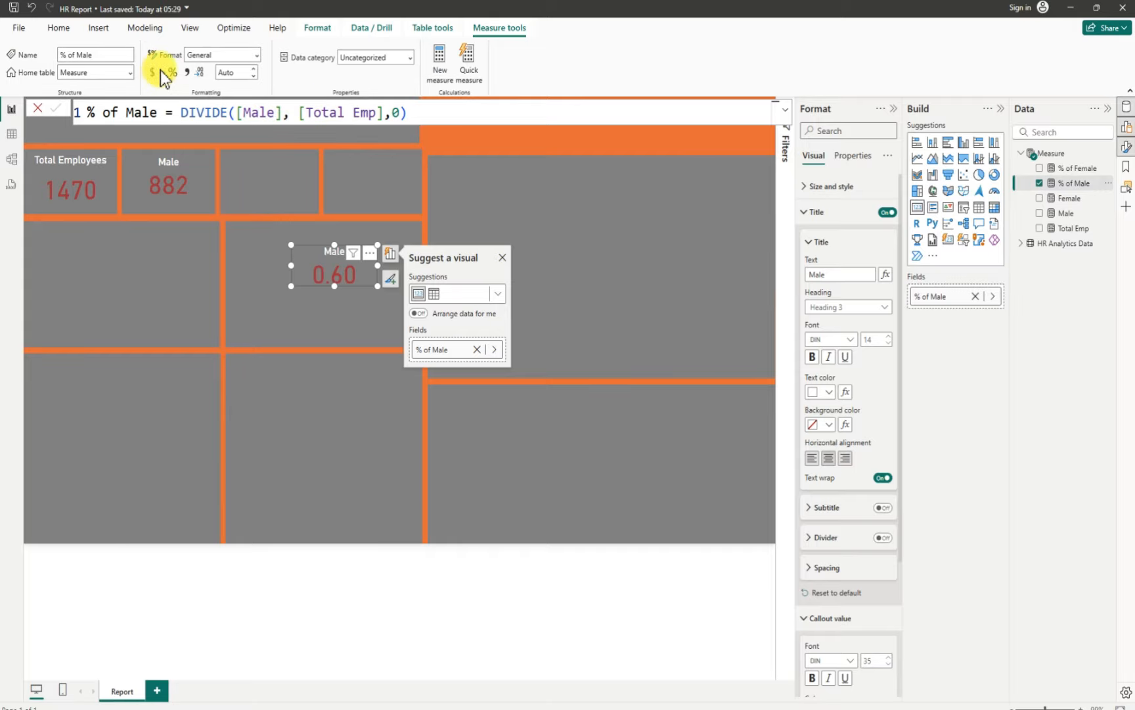
pyautogui.click(506, 141)
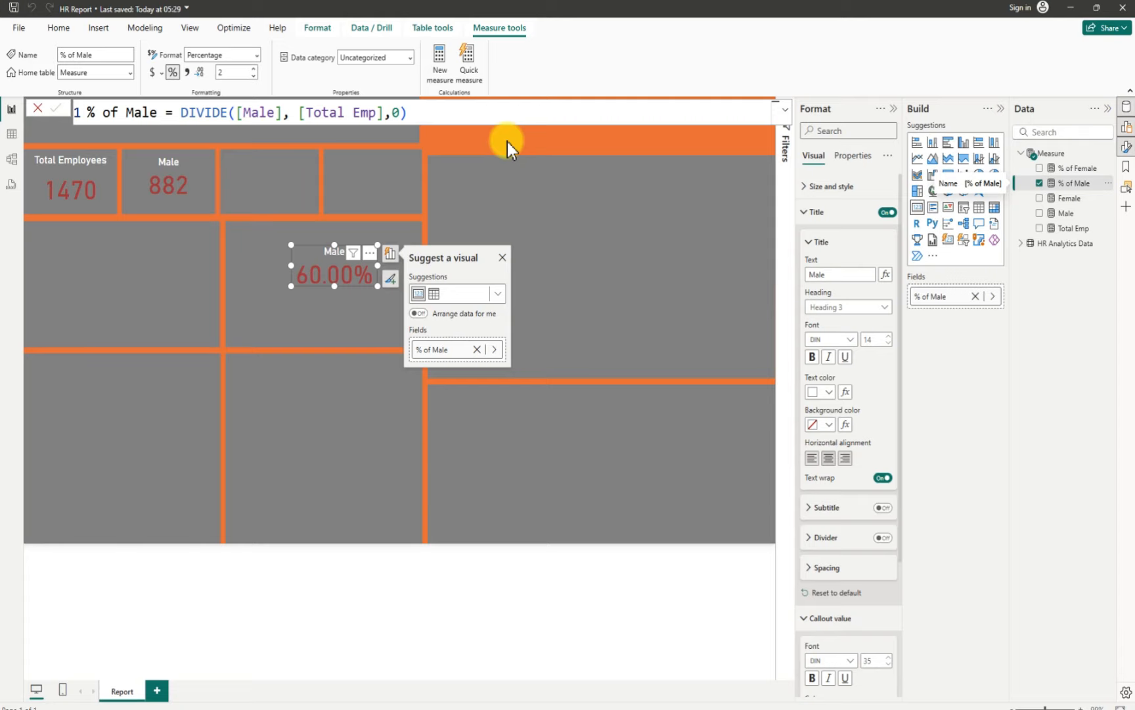
pyautogui.click(241, 72)
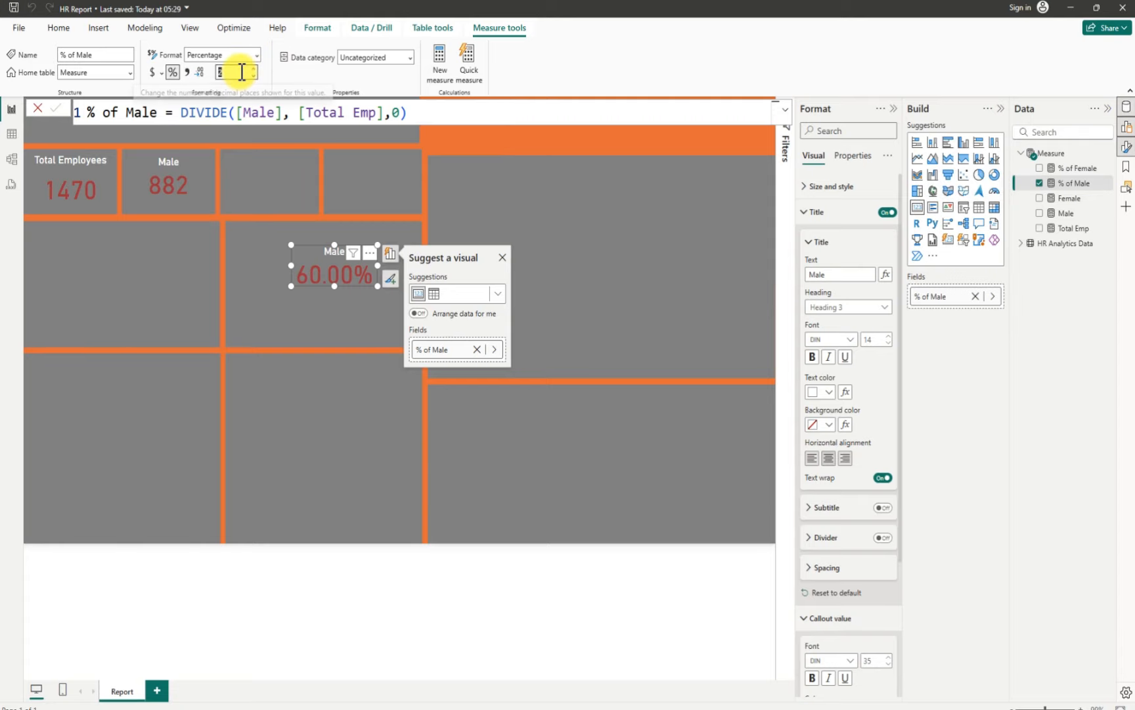
pyautogui.write('0')
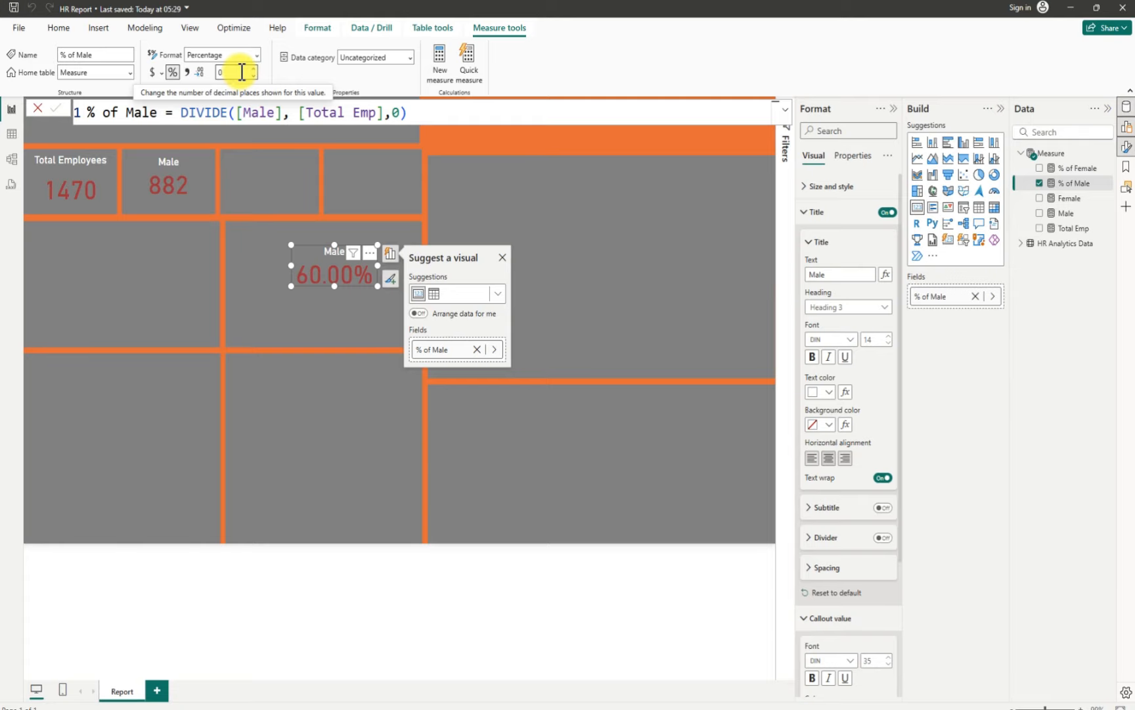
pyautogui.click(314, 80)
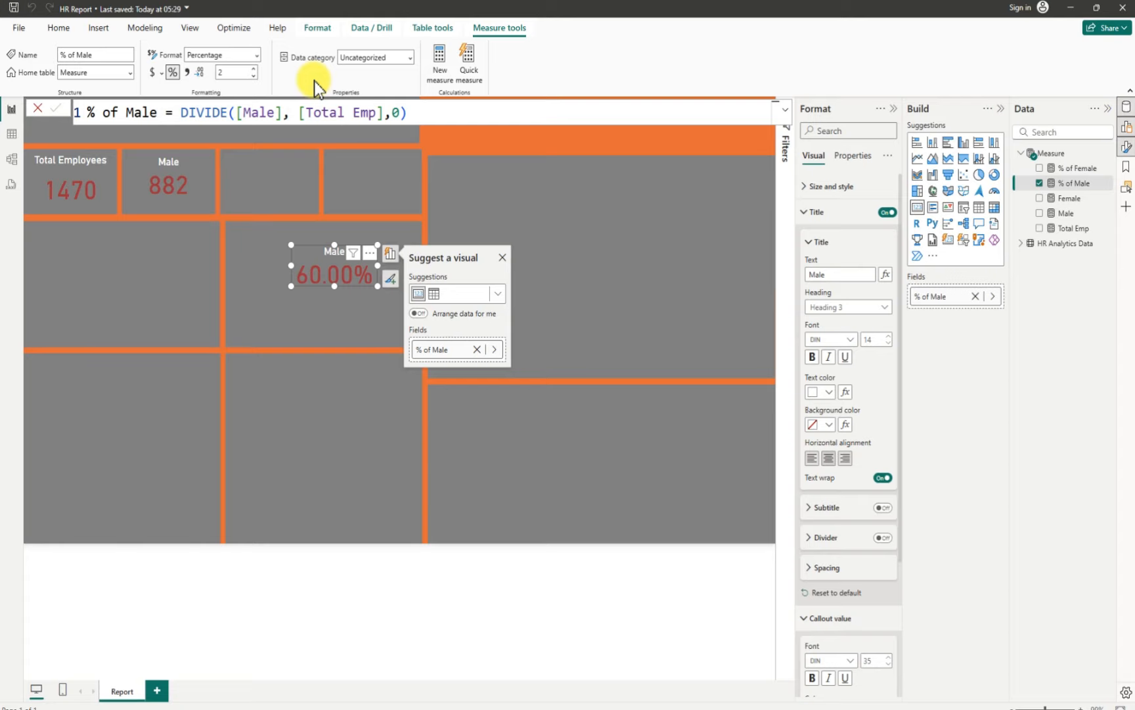
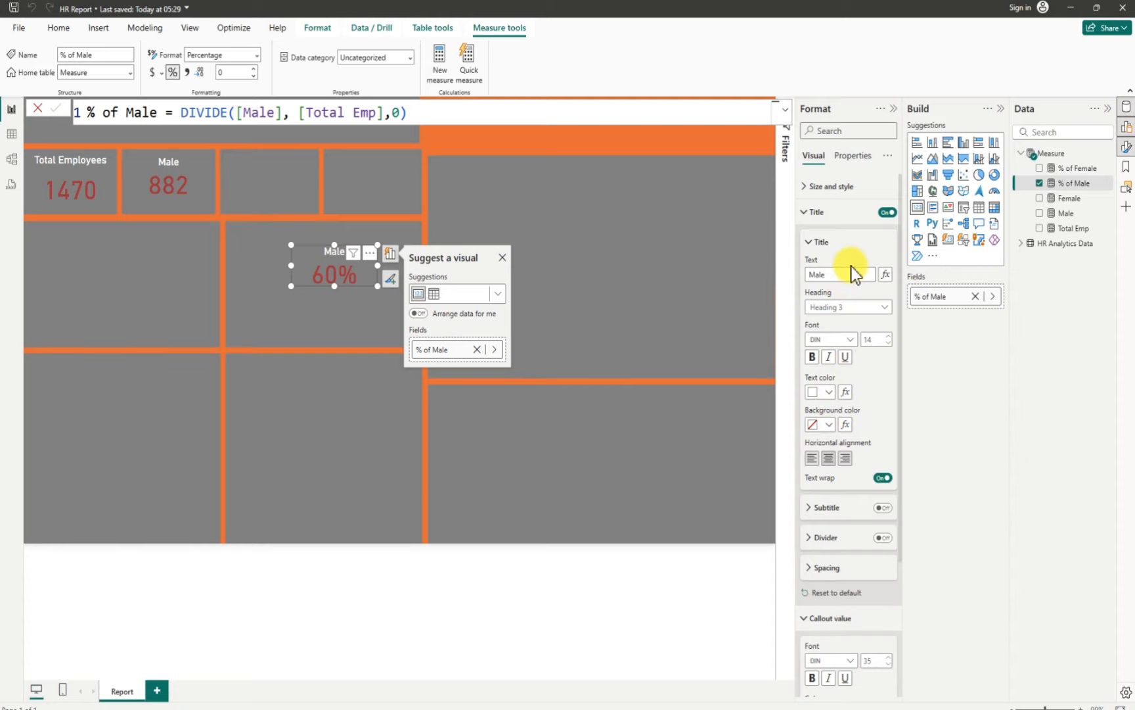
# Turn off the % of Male card's title and set its callout value to black with a font size of 15
pyautogui.click(886, 212)
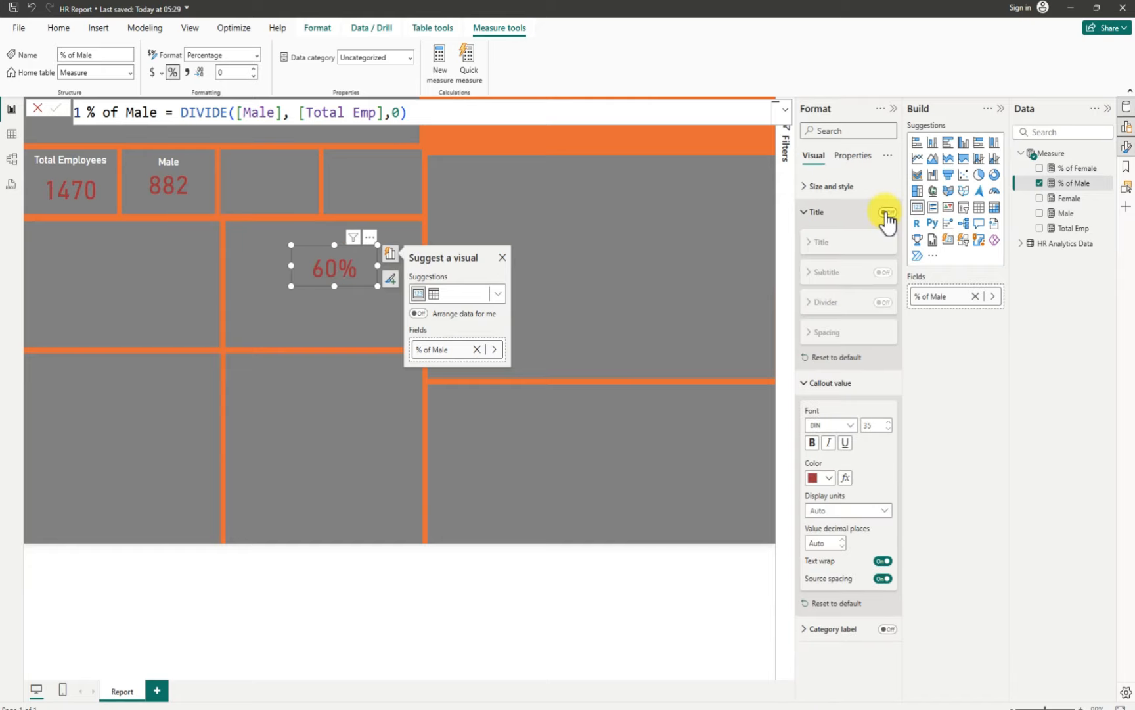
pyautogui.click(827, 476)
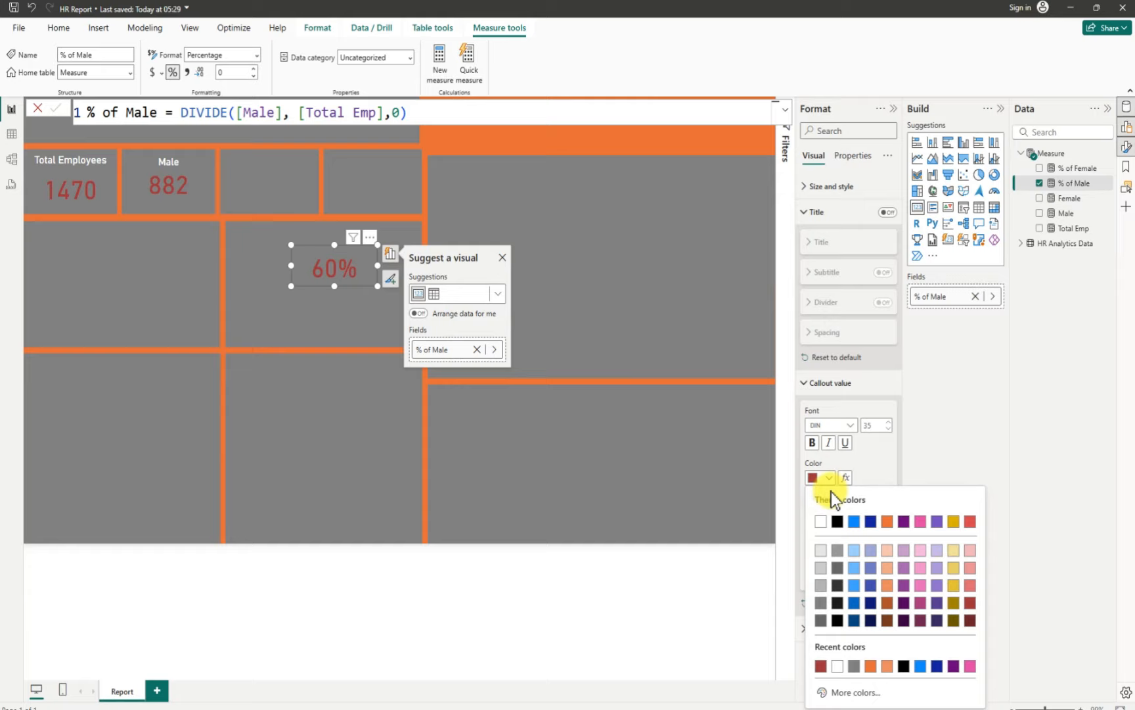
pyautogui.click(837, 603)
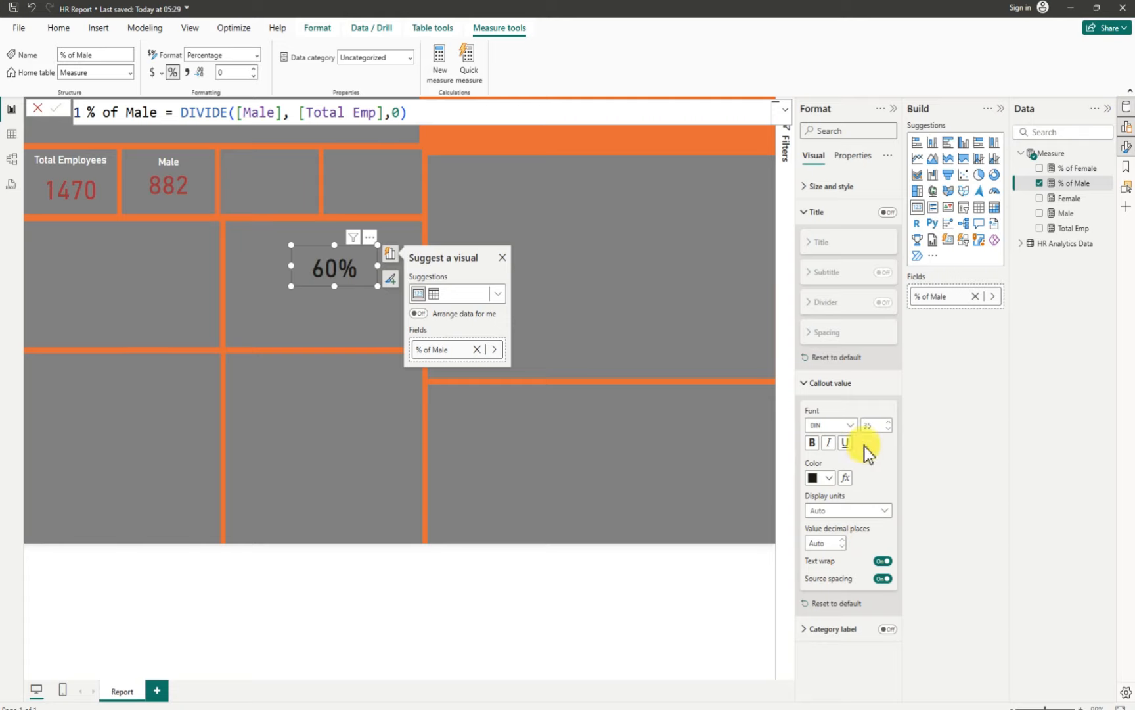
pyautogui.doubleClick(878, 426)
pyautogui.write('15')
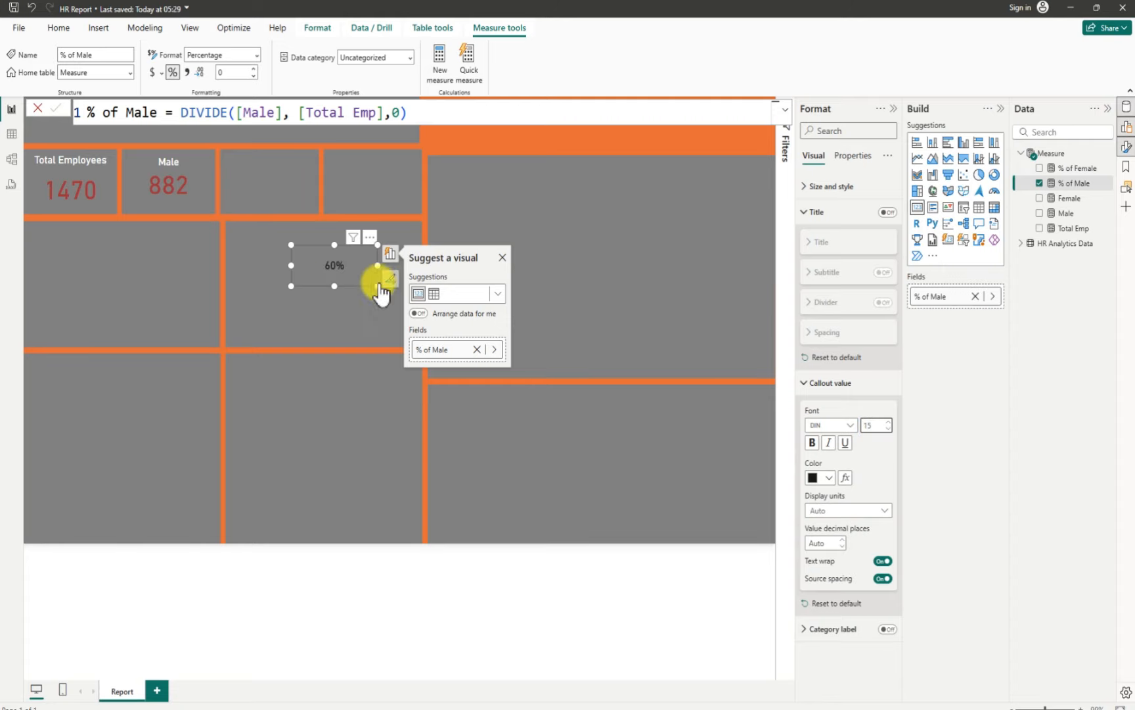
# Shrink the % of Male card to fit its value and place a copy beneath the Male card's number, keeping the original in the lower block
pyautogui.moveTo(377, 265); pyautogui.dragTo(319, 256)
pyautogui.click(323, 281)
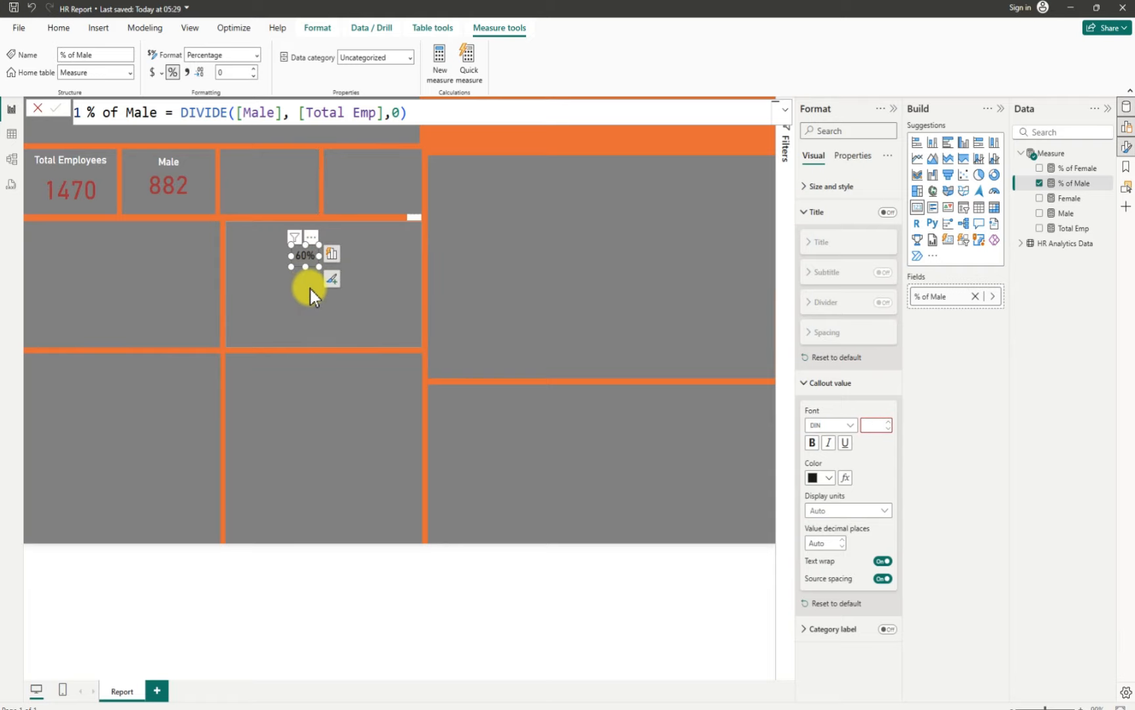
pyautogui.moveTo(304, 260); pyautogui.dragTo(380, 272)
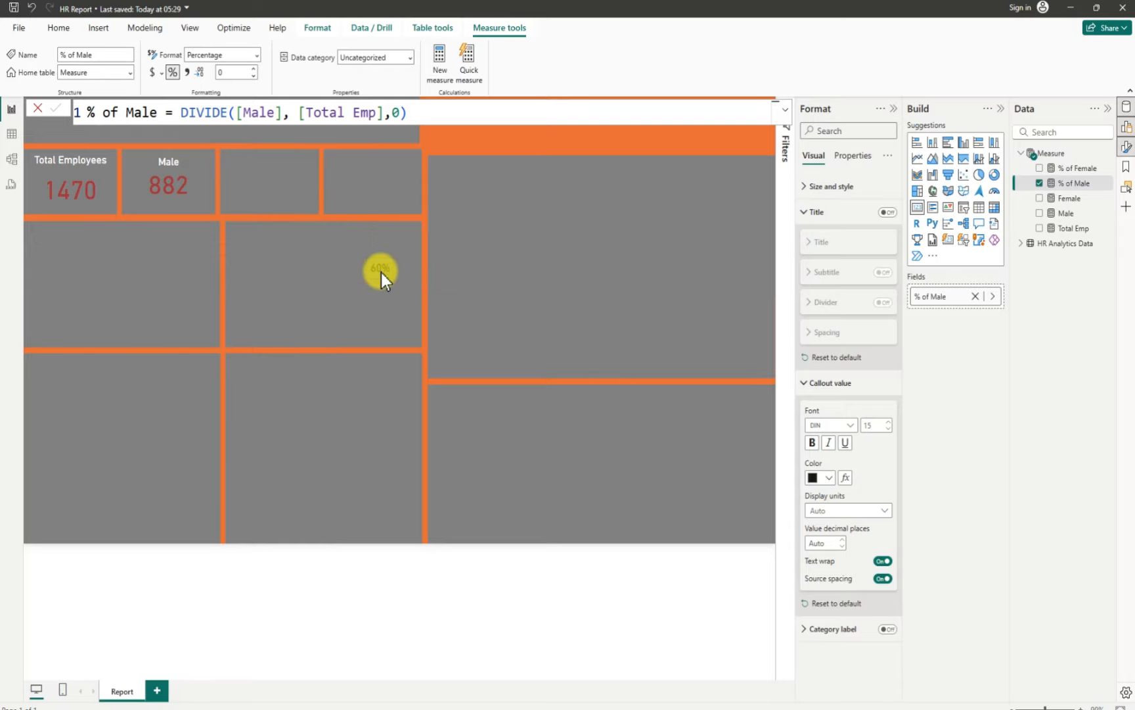
pyautogui.moveTo(383, 272); pyautogui.dragTo(342, 287)
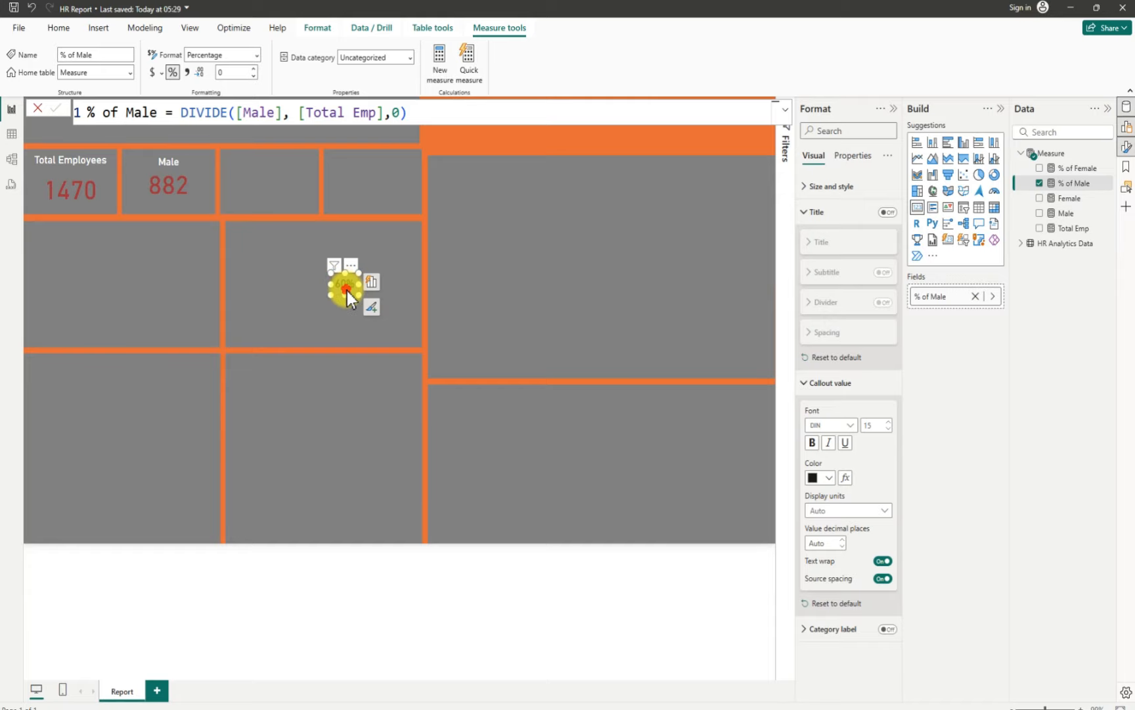
pyautogui.moveTo(350, 286); pyautogui.dragTo(325, 295)
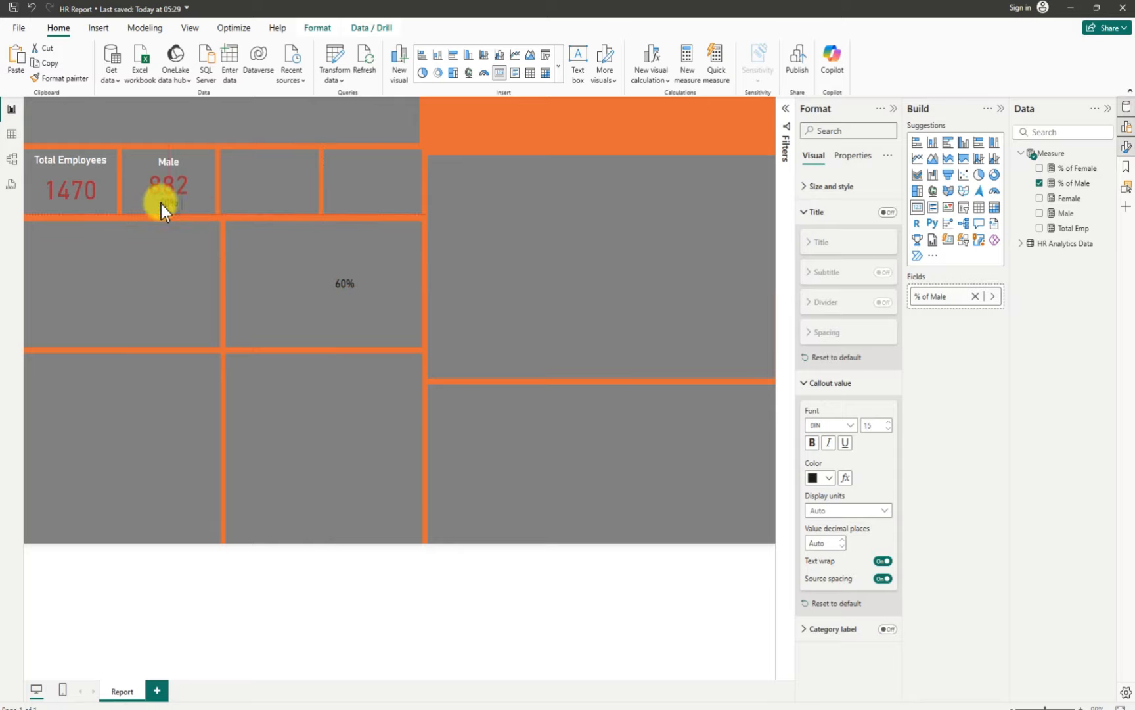
pyautogui.moveTo(160, 203); pyautogui.dragTo(160, 204)
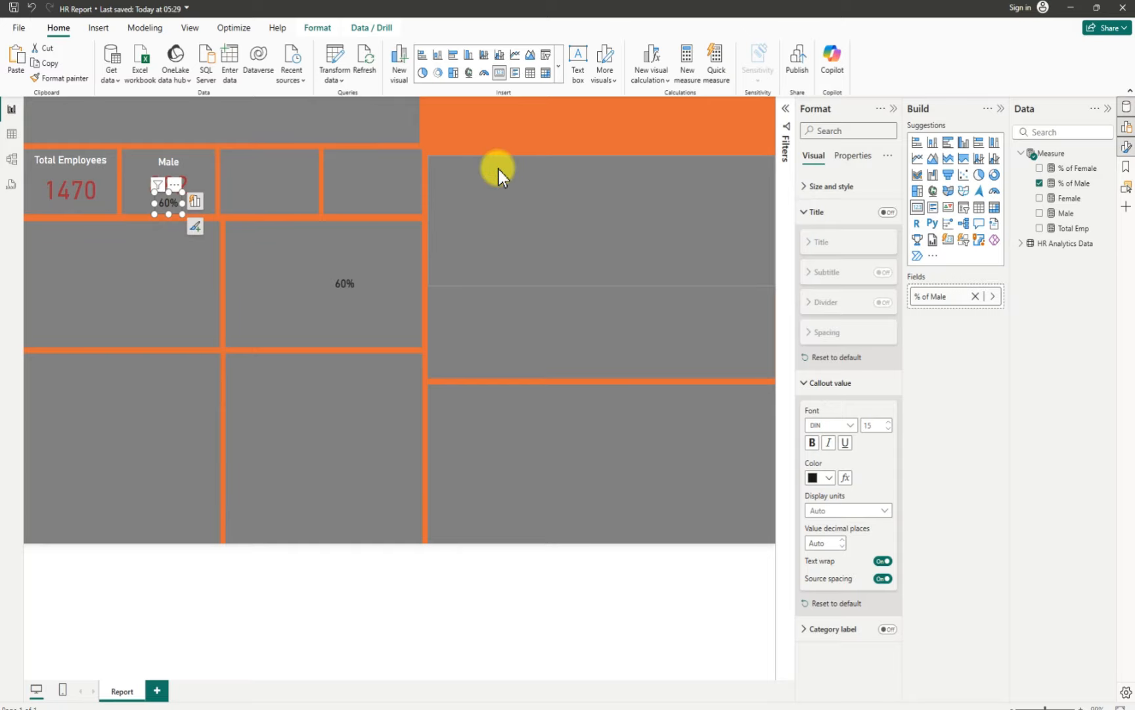
pyautogui.click(582, 130)
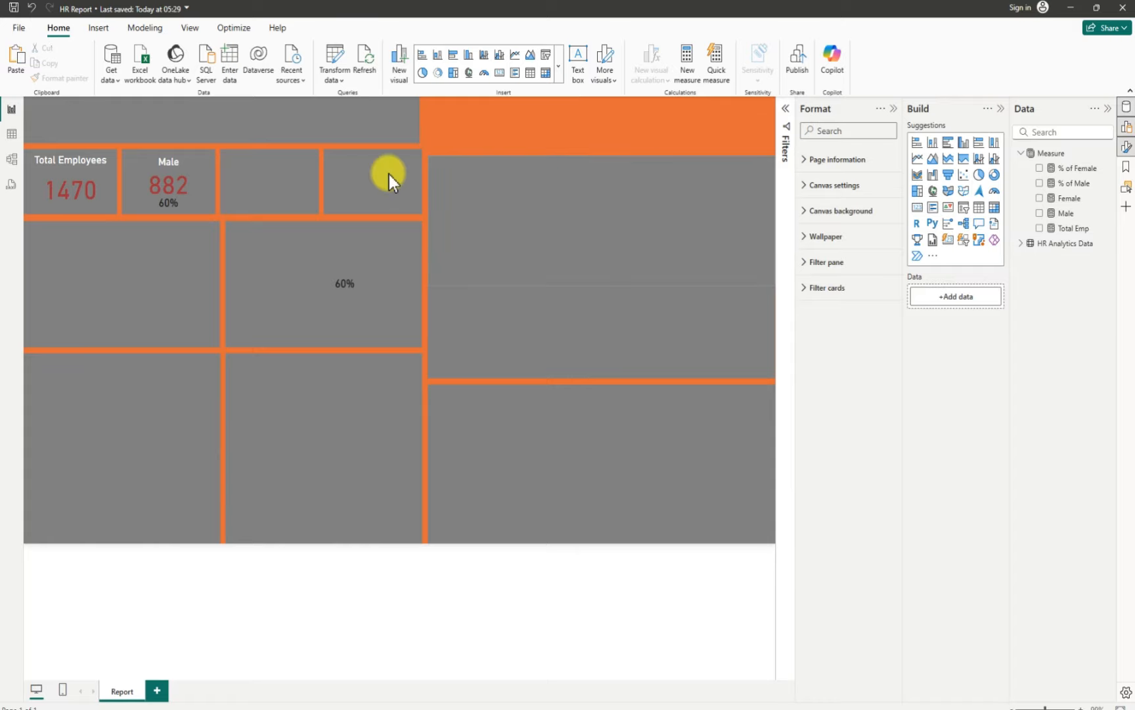
# Duplicate the Total Employees card into the third small block and replace the copy's measure with Female
pyautogui.click(74, 172)
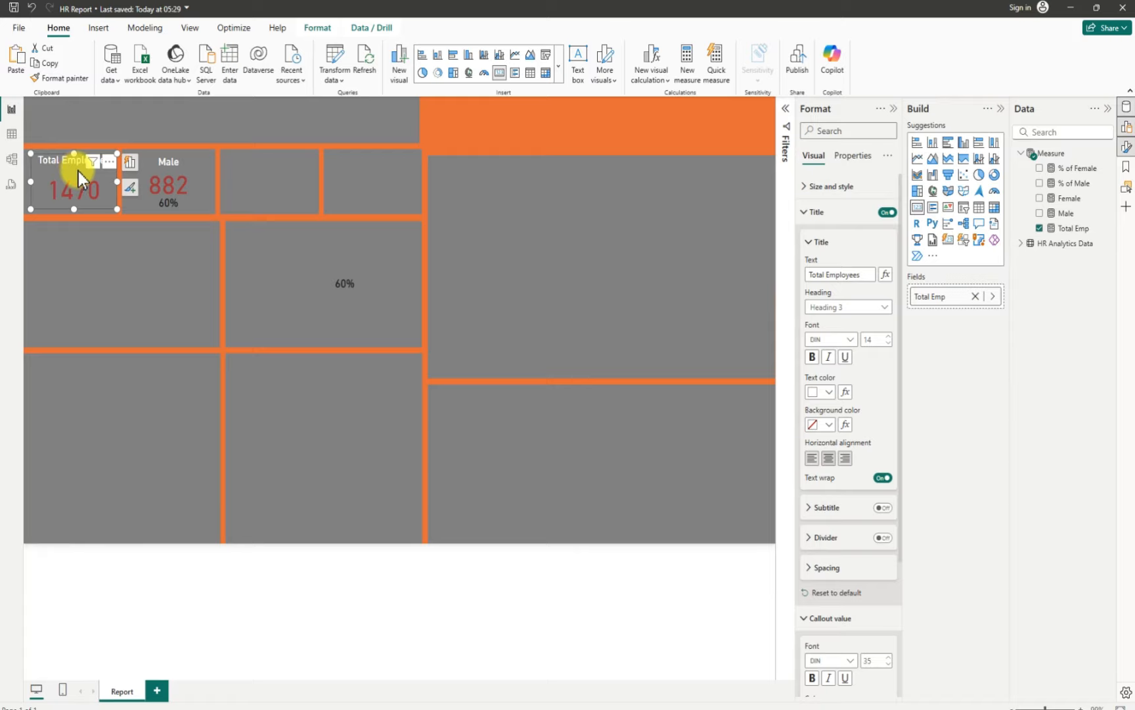
pyautogui.hotkey('ctrl', 'c')
pyautogui.hotkey('ctrl', 'v')
pyautogui.moveTo(77, 174); pyautogui.dragTo(263, 177)
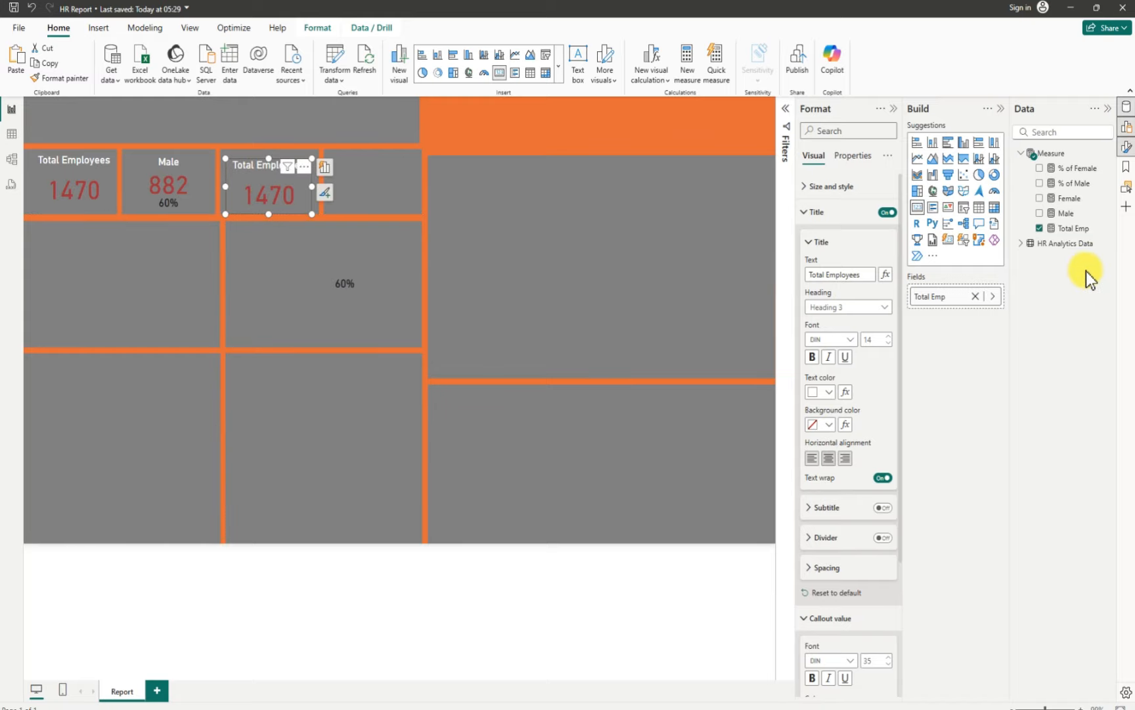
pyautogui.click(1039, 228)
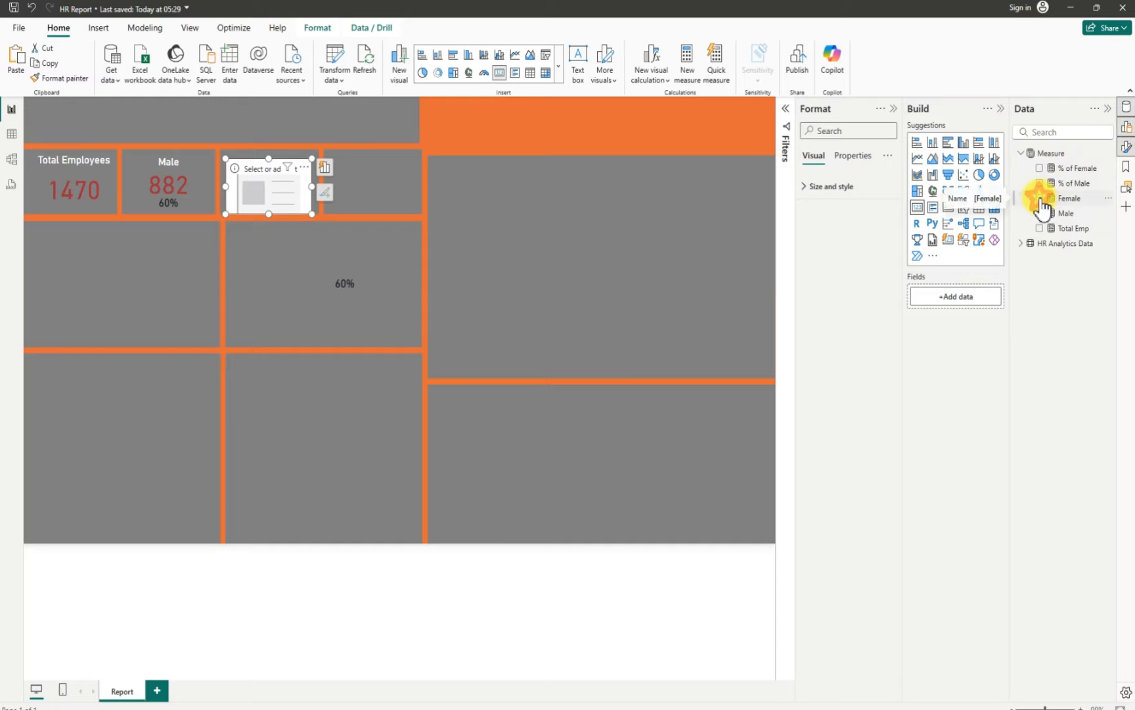
pyautogui.click(1039, 198)
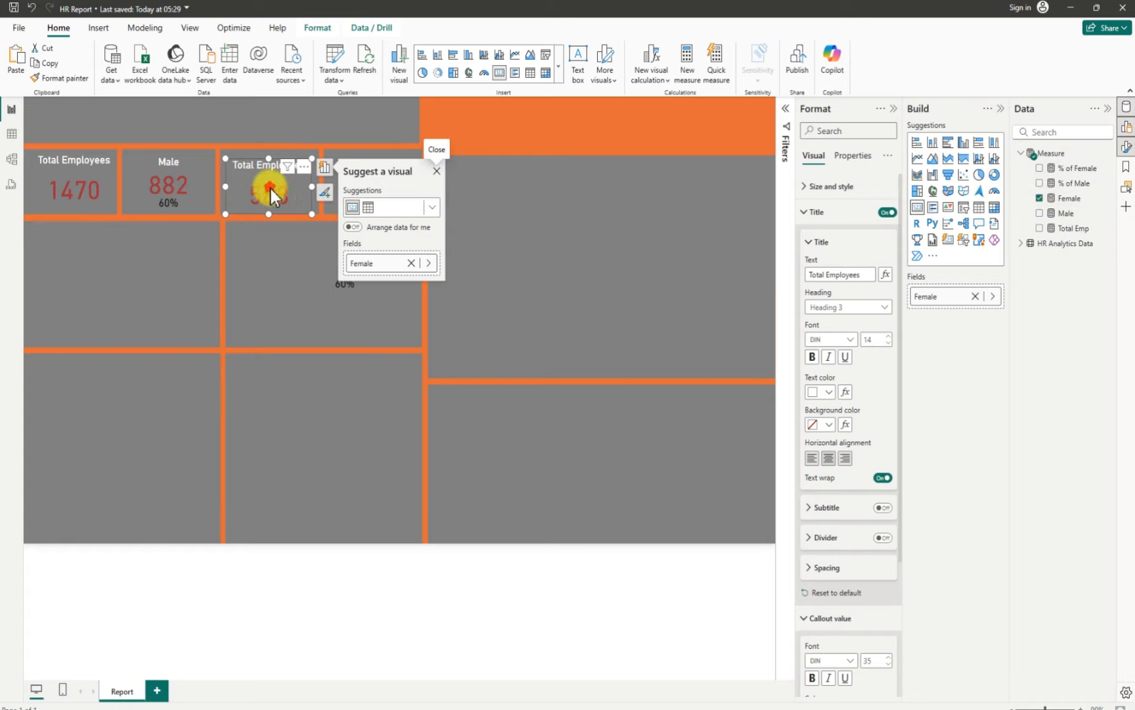
# Reduce the third card's height slightly and change its title text to "Female"
pyautogui.moveTo(271, 188); pyautogui.dragTo(268, 197)
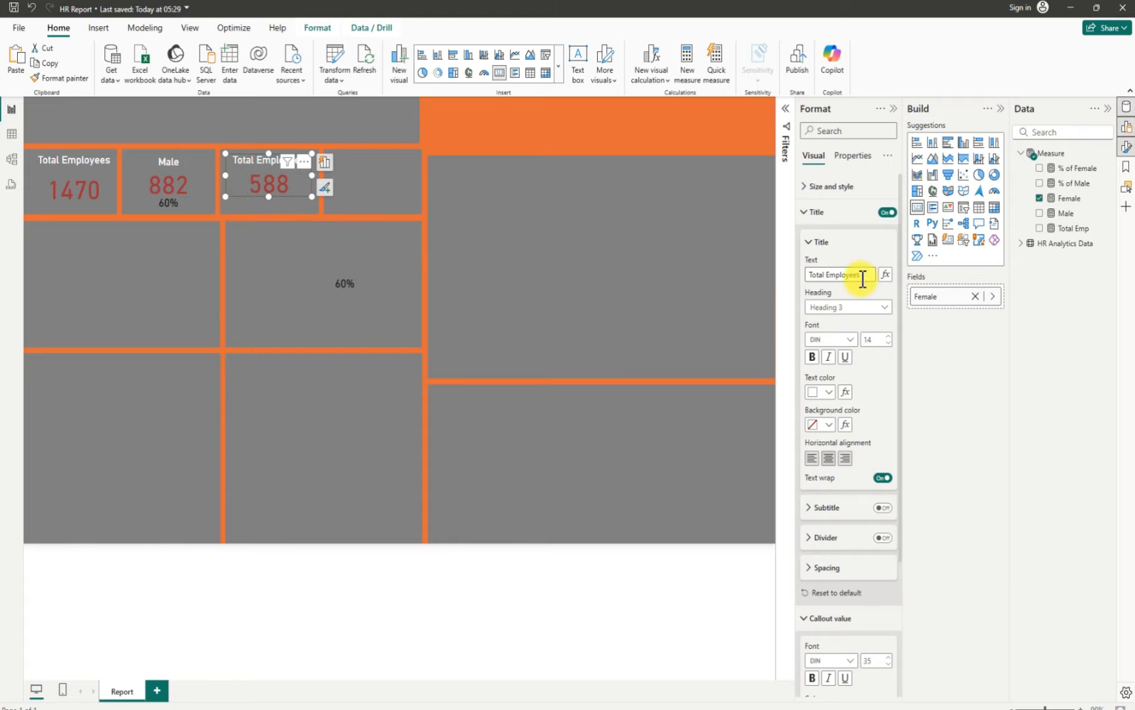
pyautogui.moveTo(862, 279); pyautogui.dragTo(799, 282)
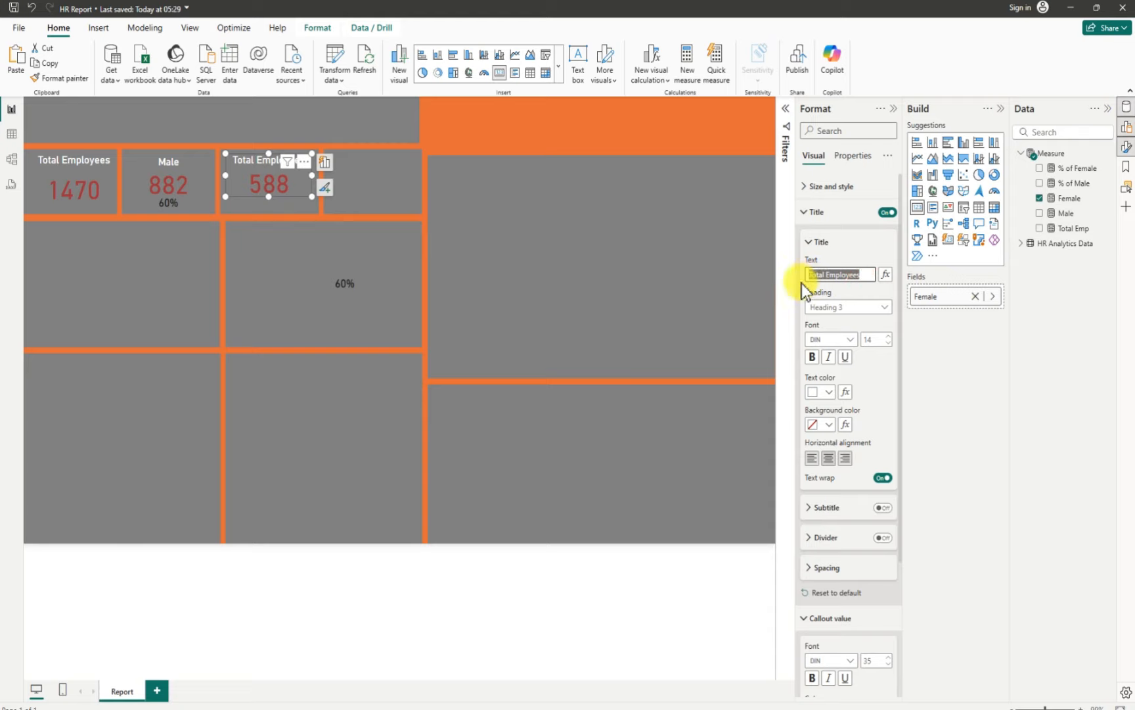
pyautogui.write('Female')
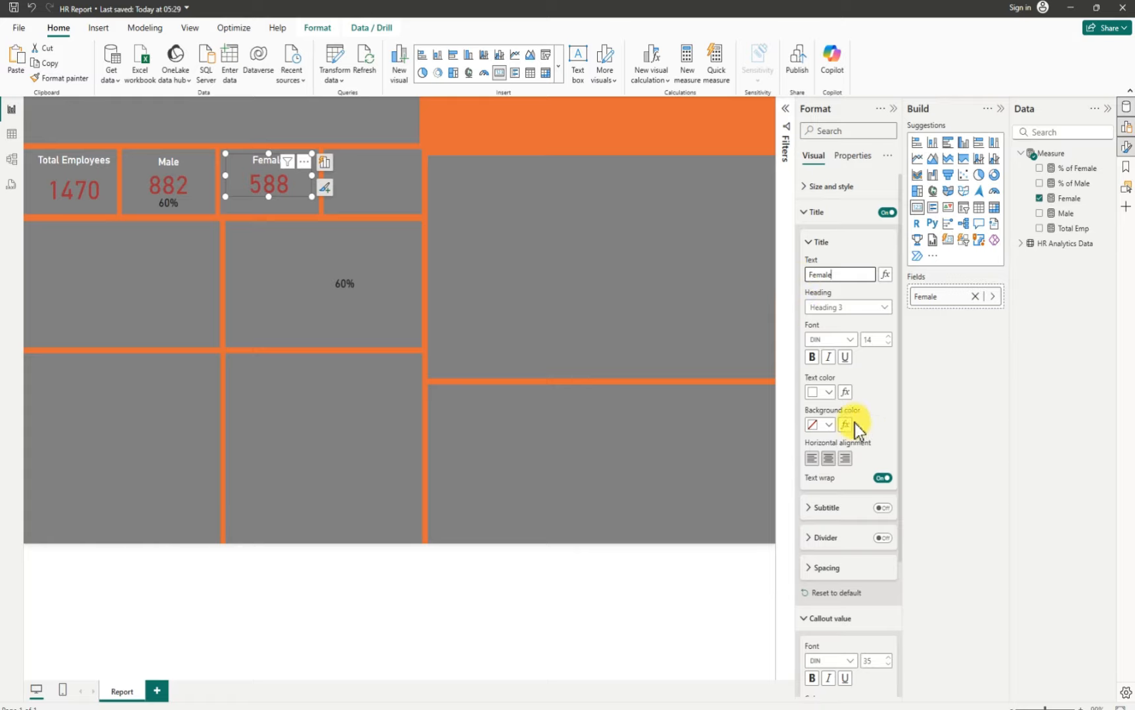
# Replace the measure of the spare % of Male card in the second-column block with % of Female
pyautogui.click(339, 286)
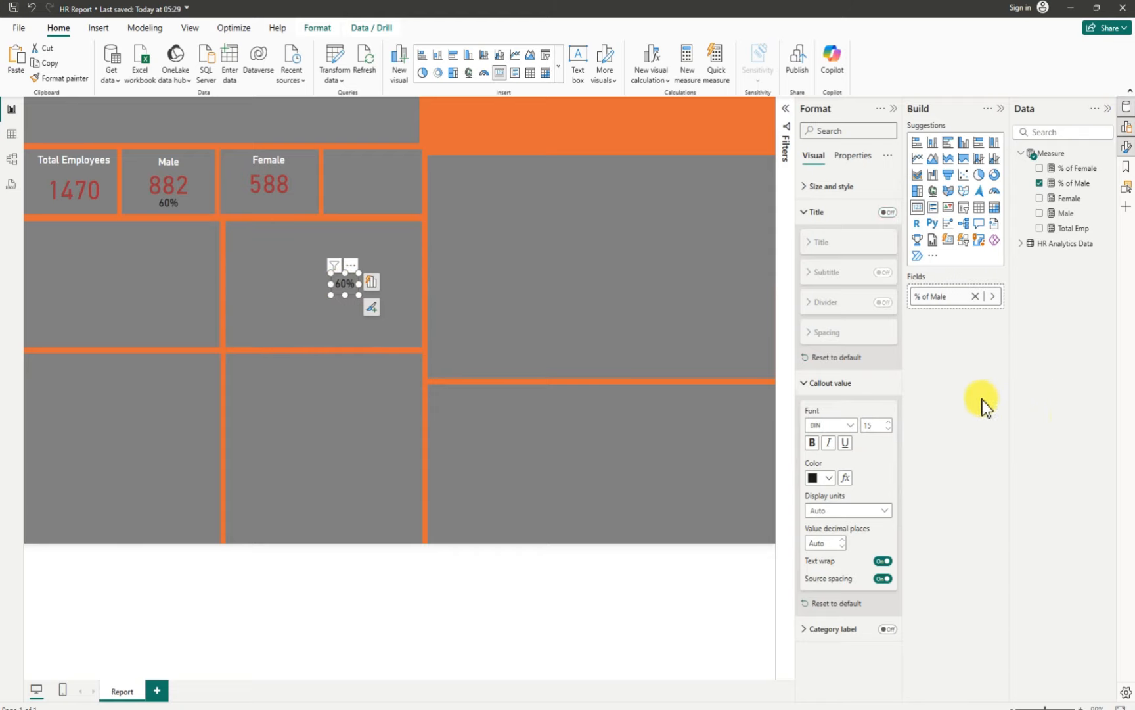
pyautogui.click(1039, 184)
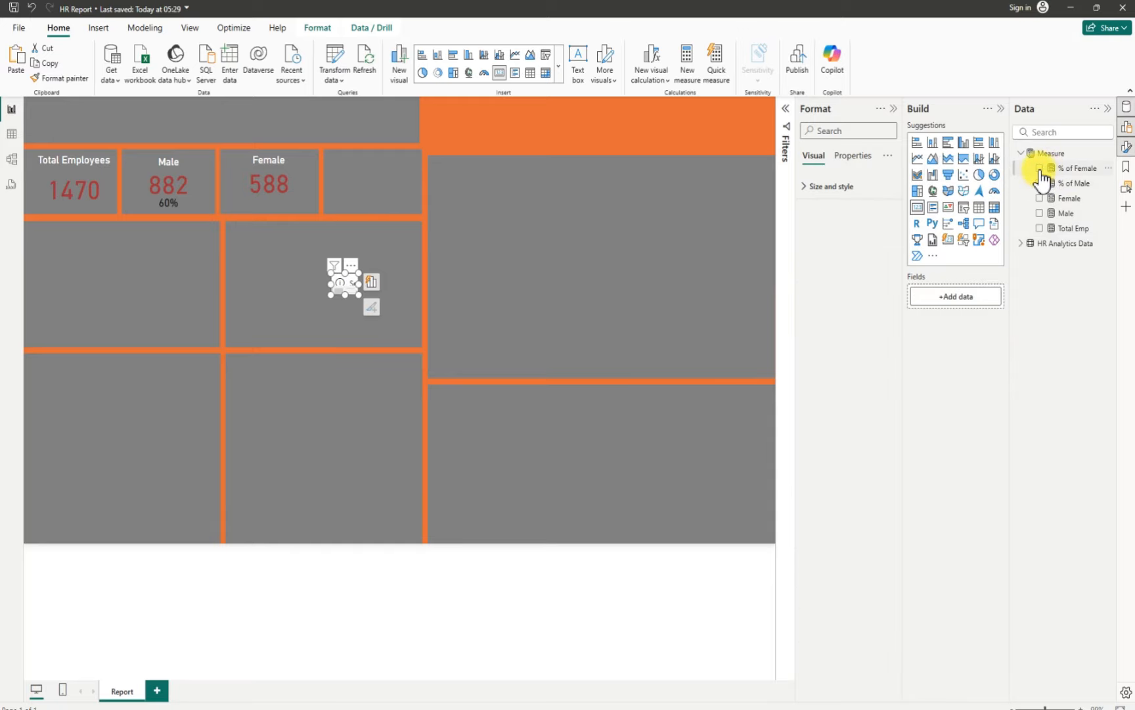
pyautogui.click(1040, 168)
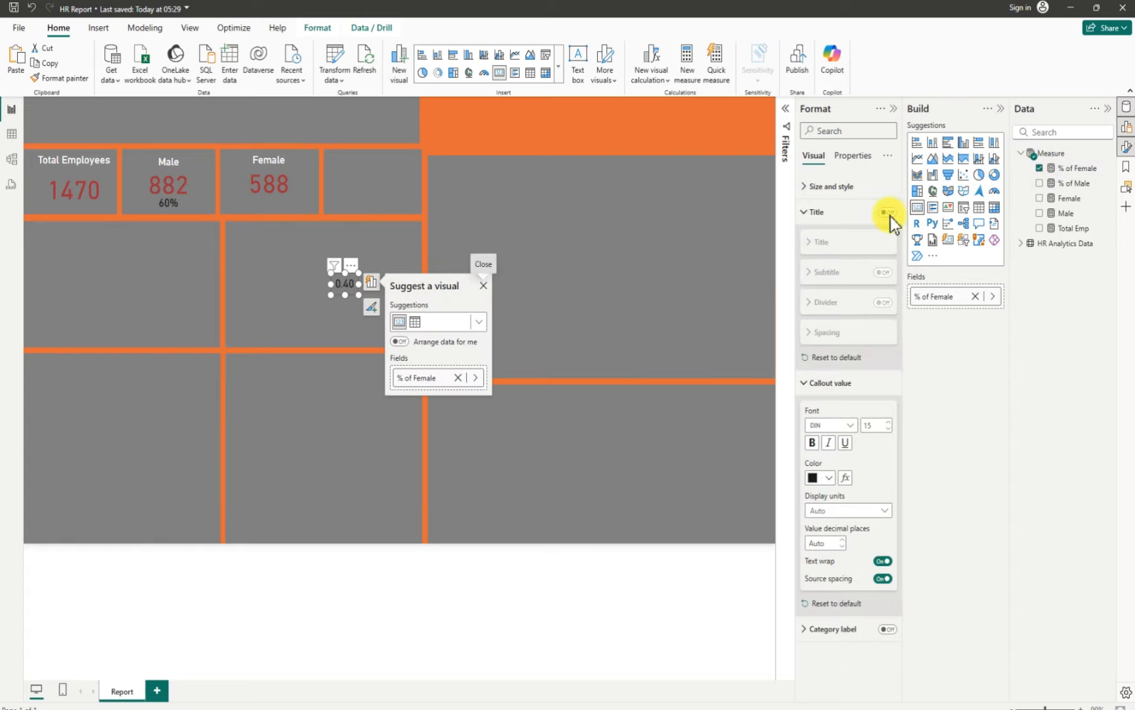
# Format the % of Female measure as a percentage with 0 decimal places and widen its card slightly
pyautogui.click(1103, 171)
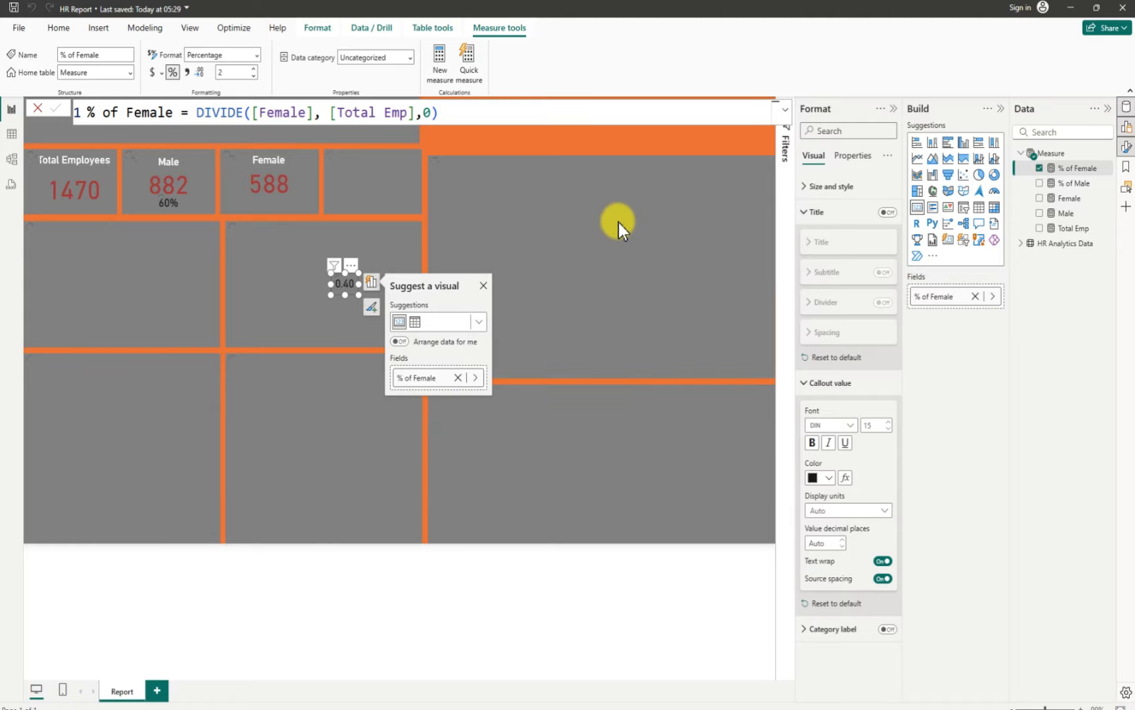
pyautogui.click(364, 284)
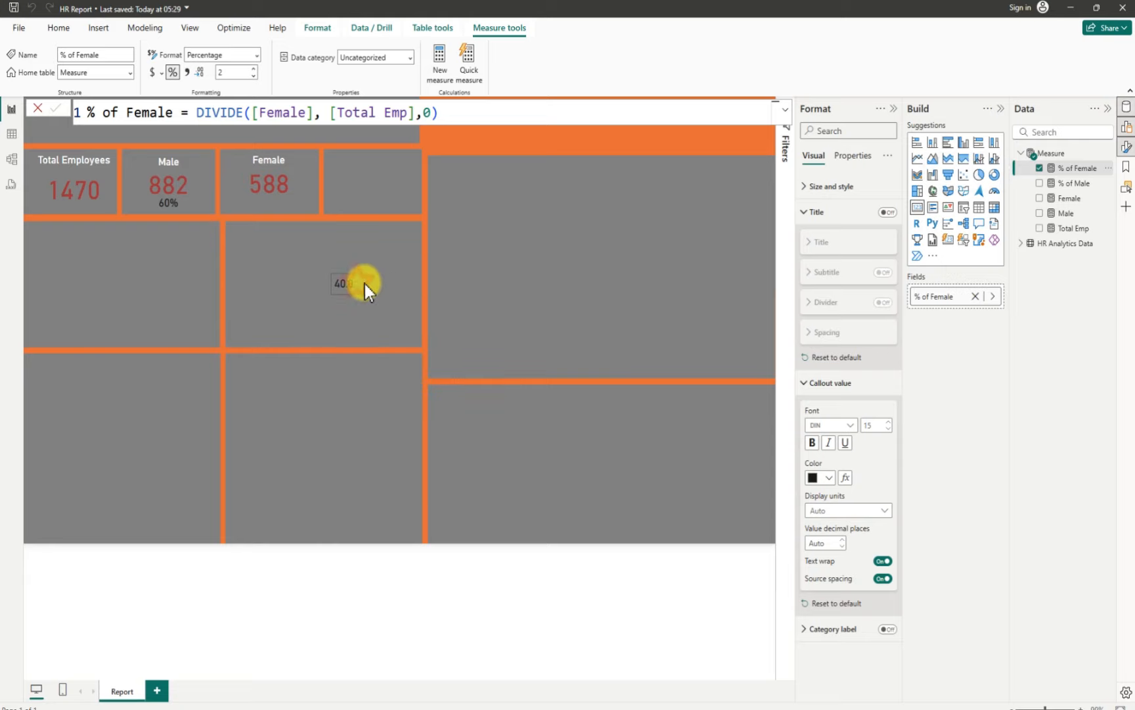
pyautogui.click(368, 284)
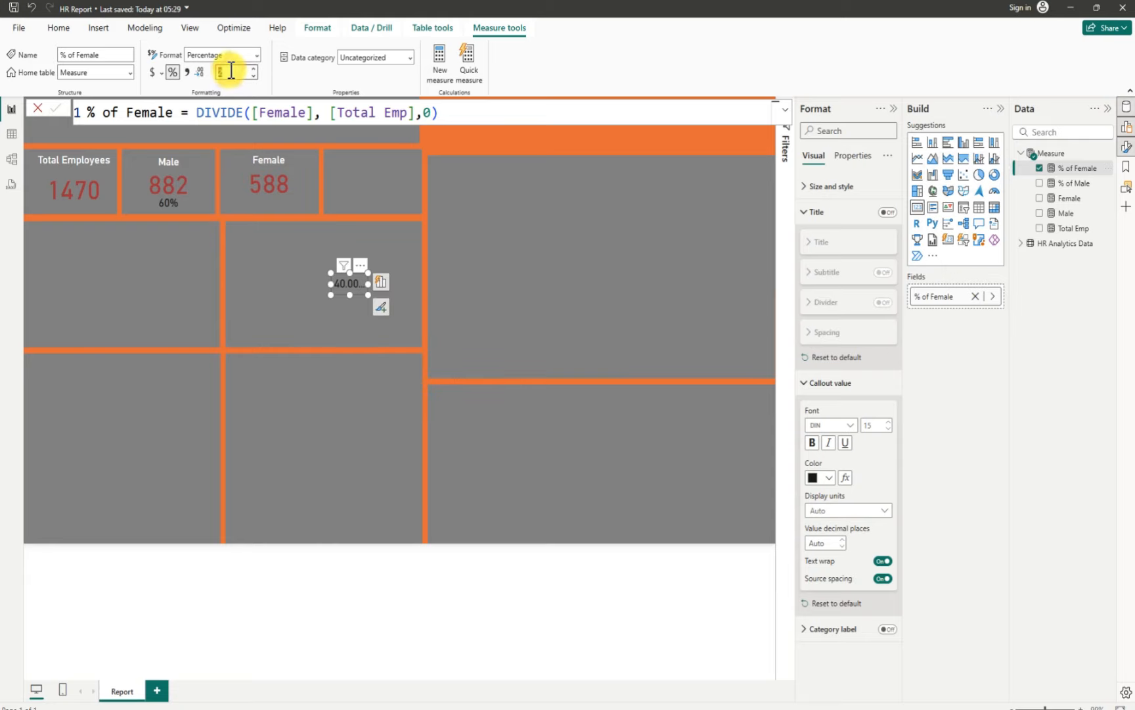
pyautogui.press('BackSpace')
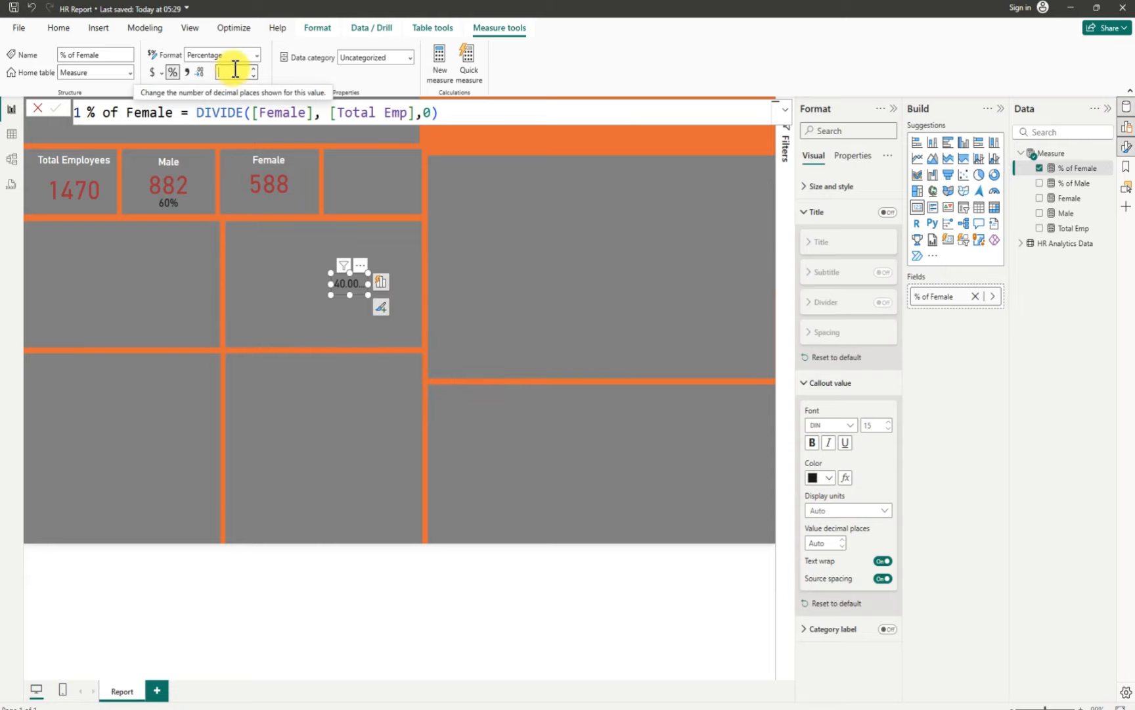
pyautogui.write('0')
pyautogui.click(290, 76)
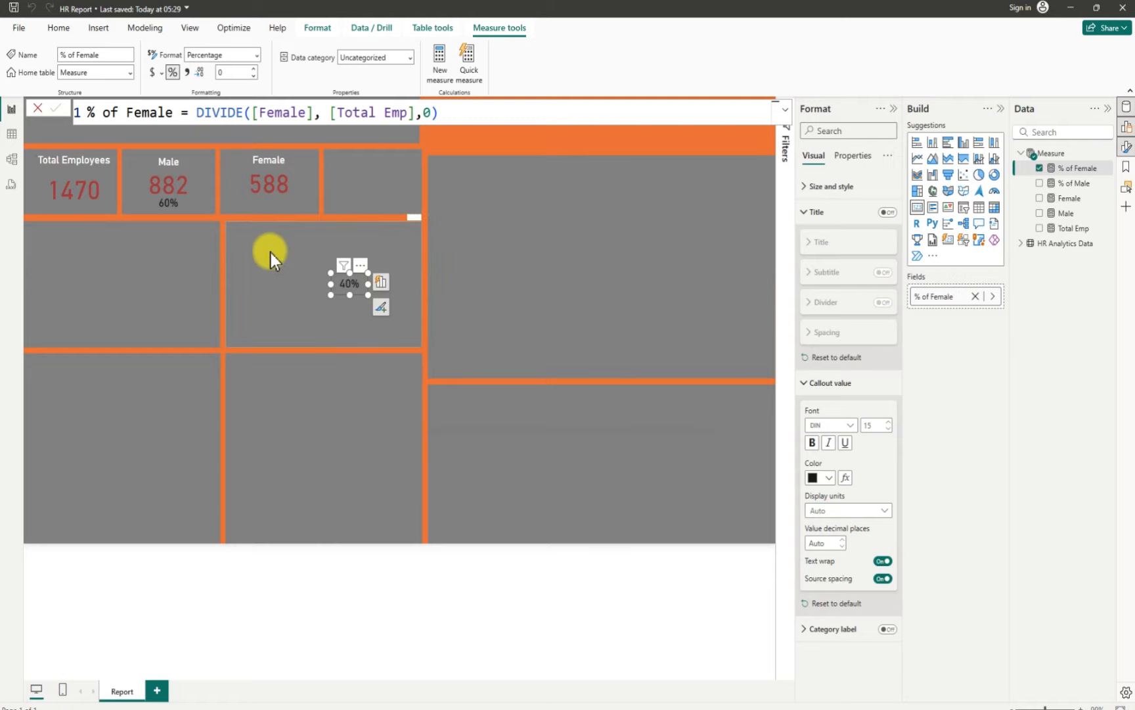
# Move the % of Female card beneath the Female card's number and align it with the % of Male card
pyautogui.moveTo(367, 283); pyautogui.dragTo(278, 198)
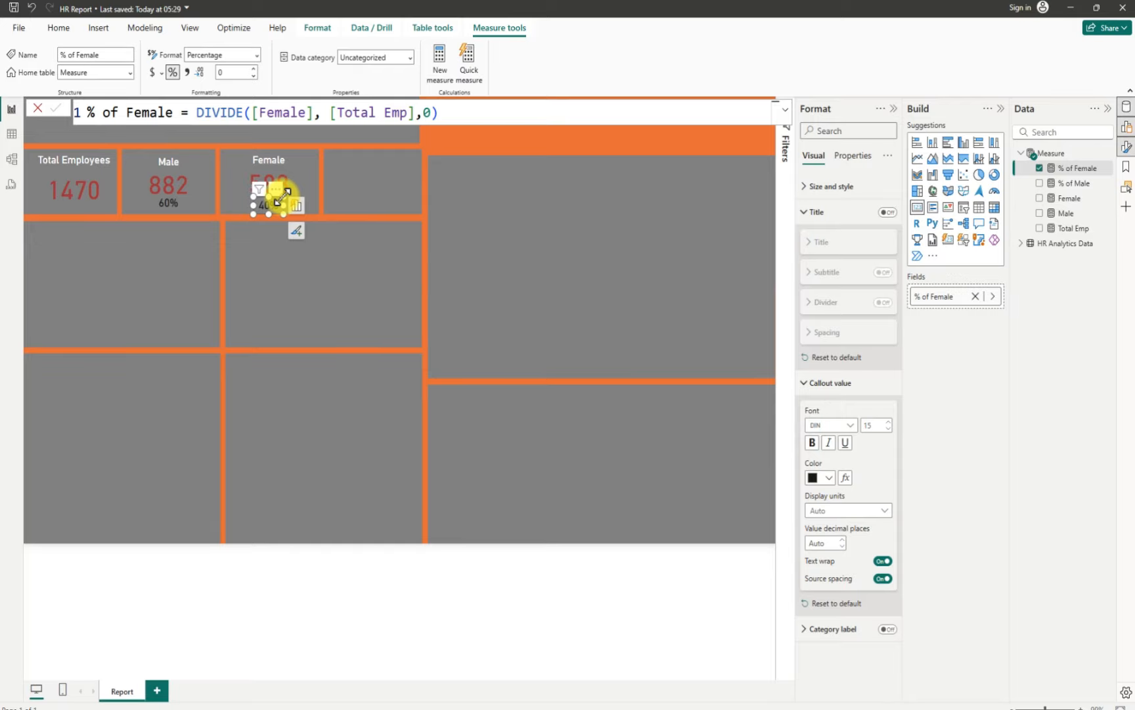
pyautogui.click(465, 142)
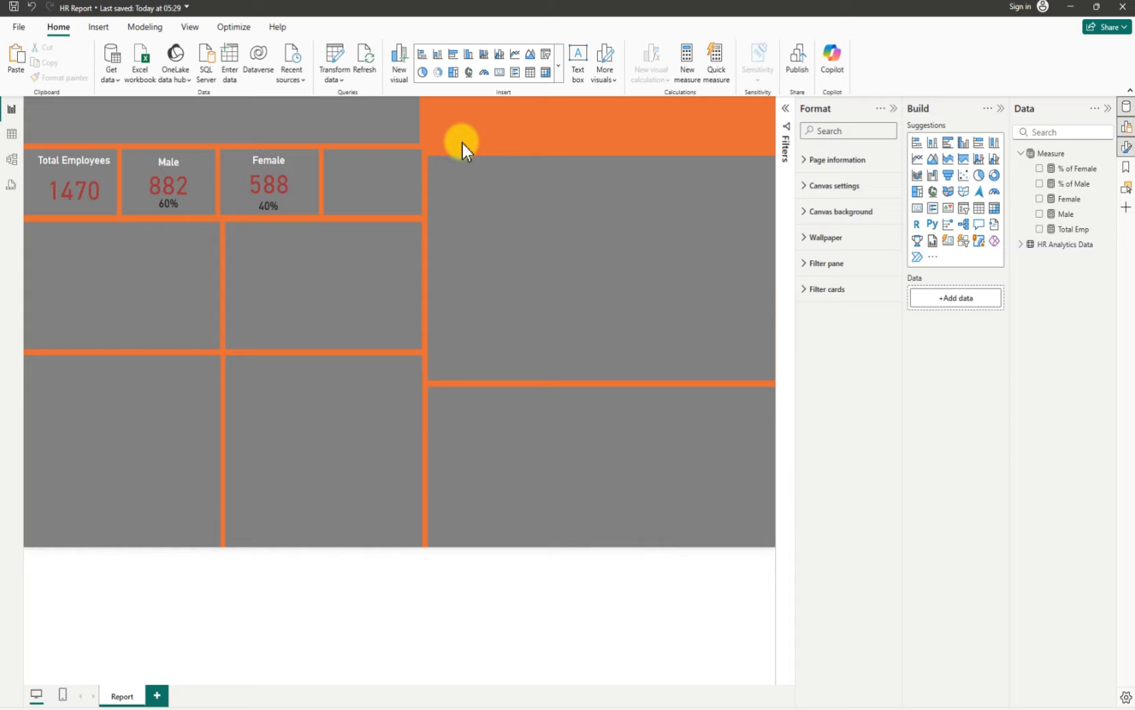
pyautogui.click(278, 203)
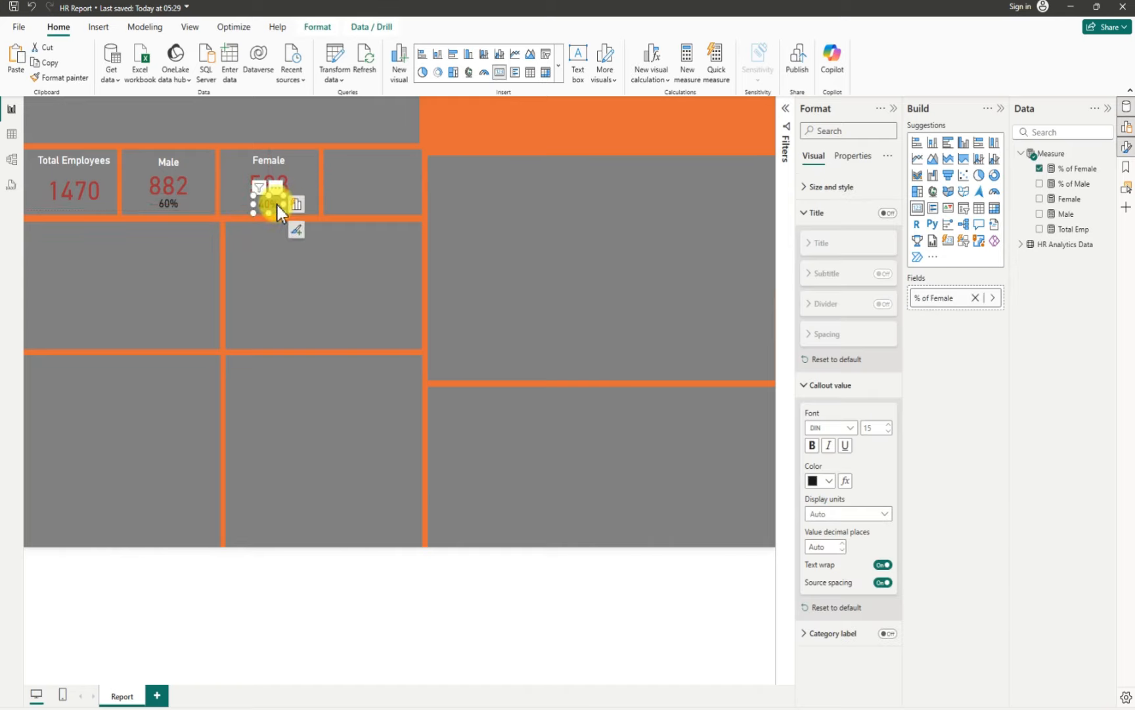
pyautogui.click(538, 132)
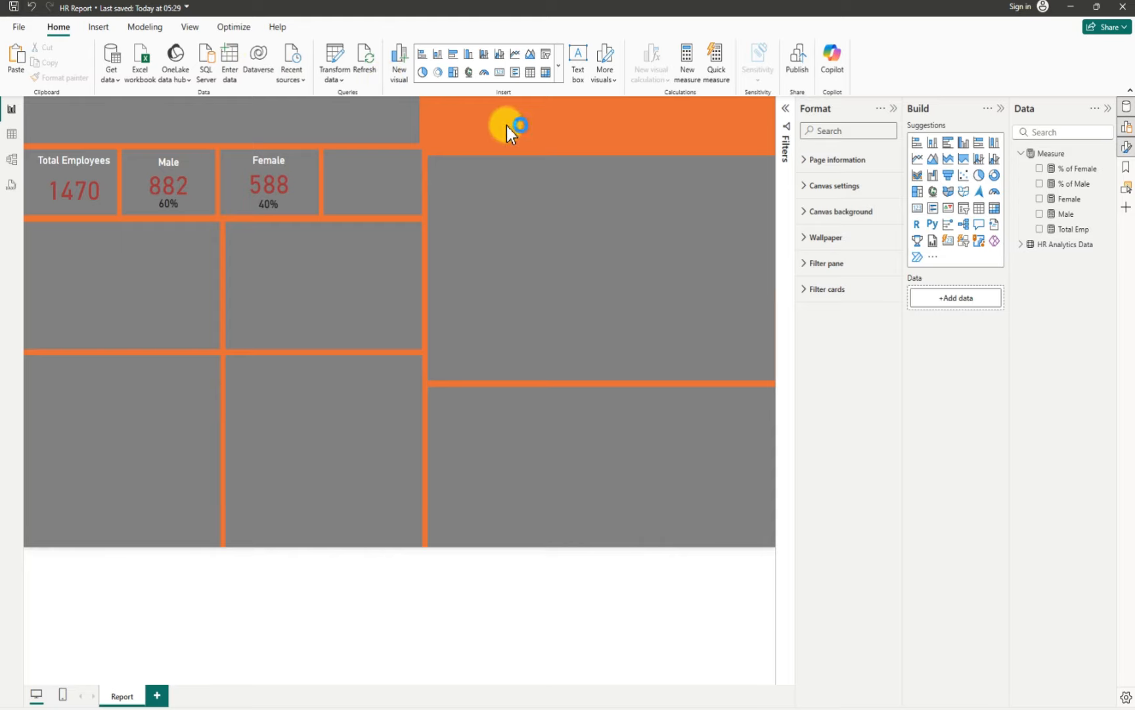
# Save the report and fit an empty clustered bar chart into the block beneath the Total Employees and Male cards
pyautogui.hotkey('ctrl', 's')
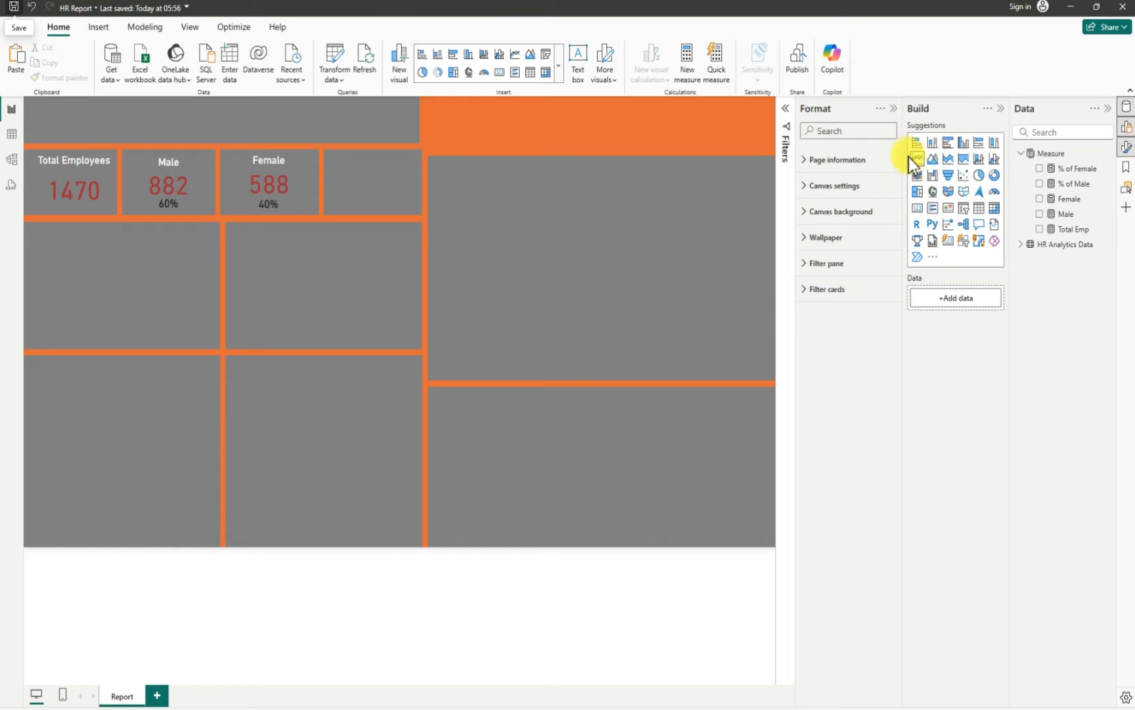
pyautogui.click(946, 143)
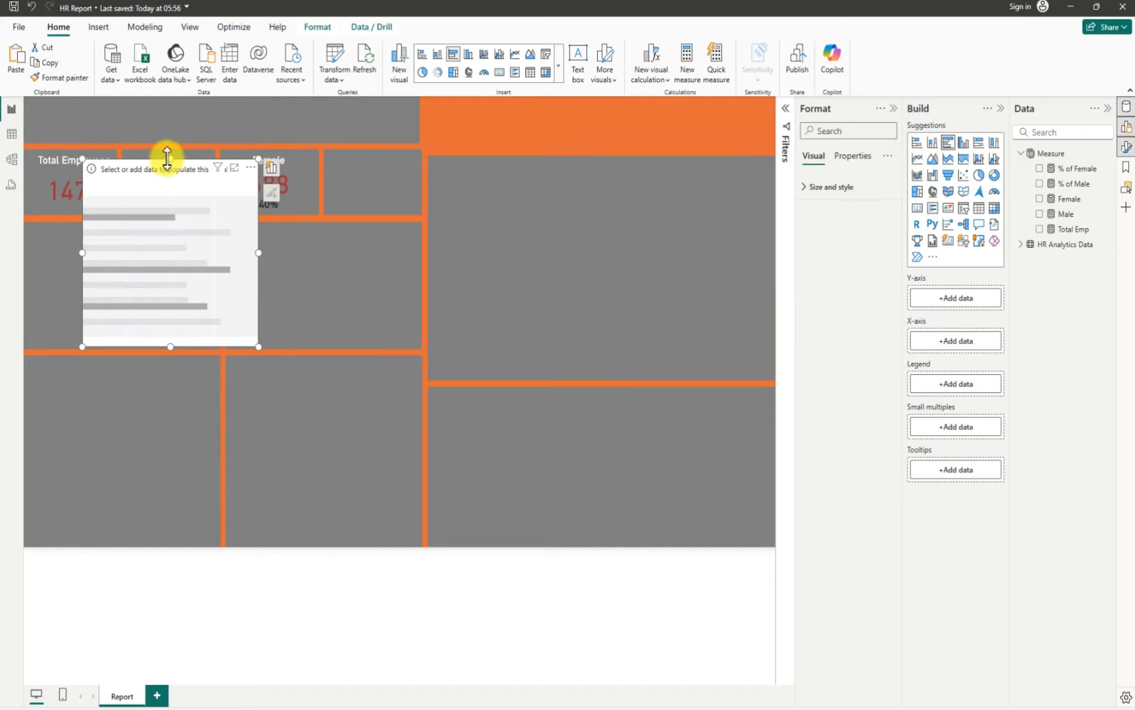
pyautogui.moveTo(167, 157); pyautogui.dragTo(102, 259)
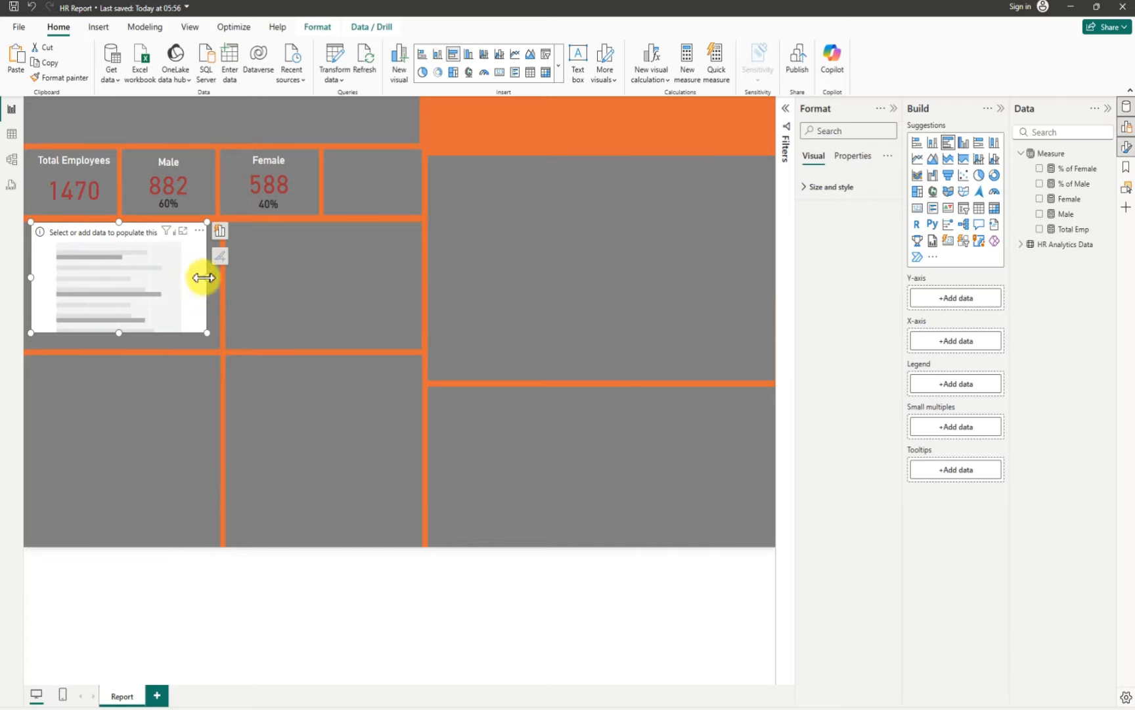
pyautogui.moveTo(206, 278)
pyautogui.mouseDown()
pyautogui.moveTo(219, 282)
pyautogui.moveTo(207, 284)
pyautogui.mouseUp()
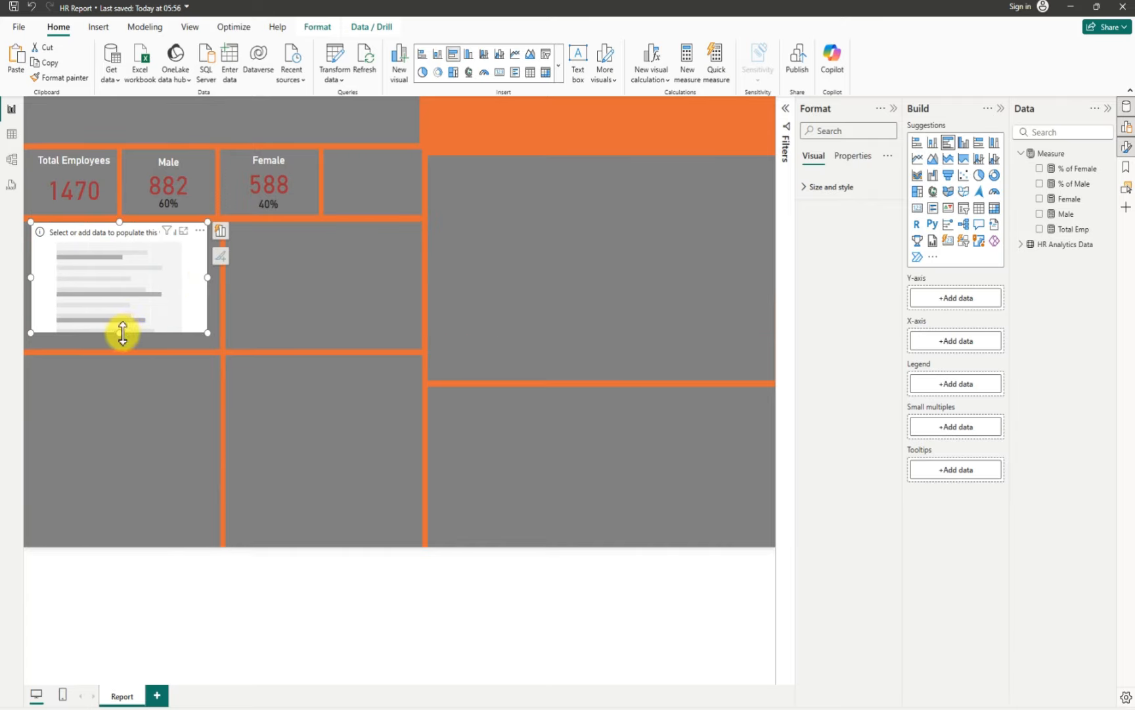
pyautogui.moveTo(122, 332); pyautogui.dragTo(120, 342)
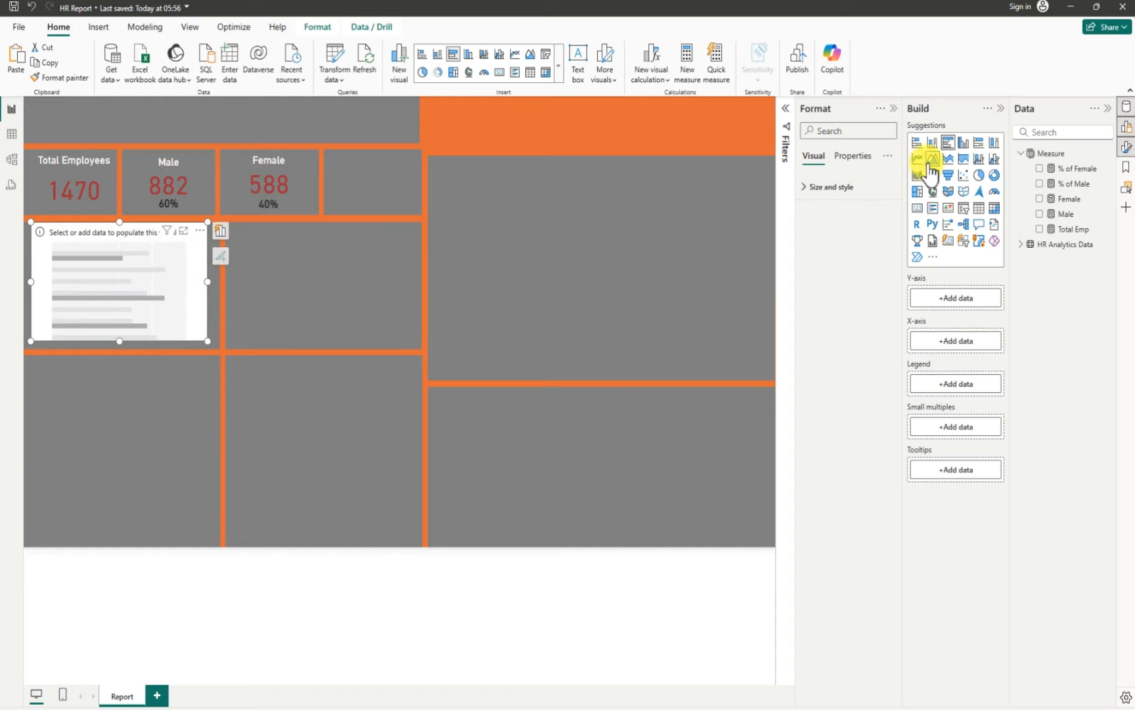
pyautogui.click(1055, 131)
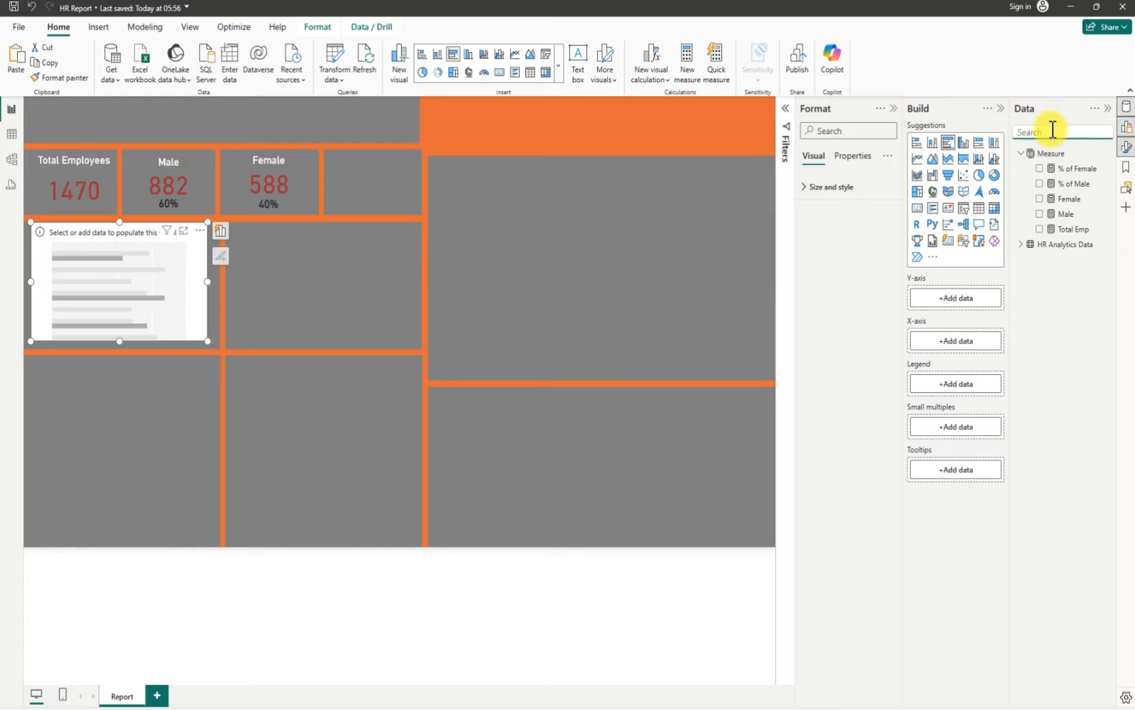
pyautogui.write('salar')
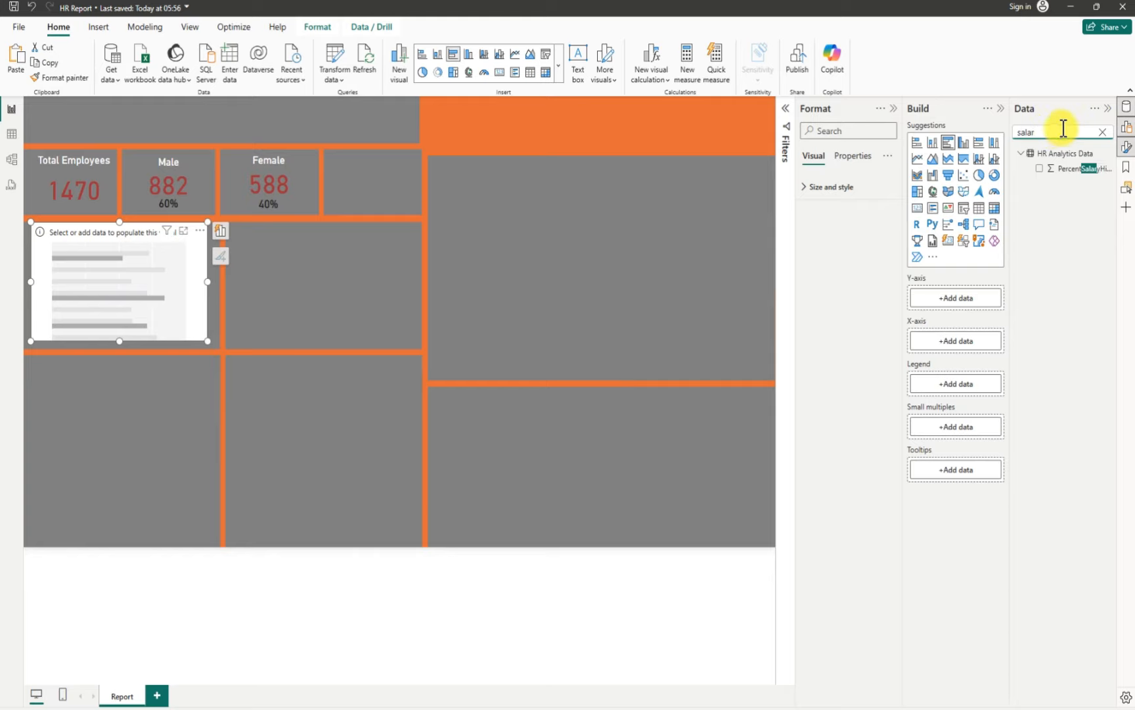
pyautogui.press('BackSpace')
pyautogui.press('BackSpace')
pyautogui.press('BackSpace')
pyautogui.press('BackSpace')
pyautogui.press('BackSpace')
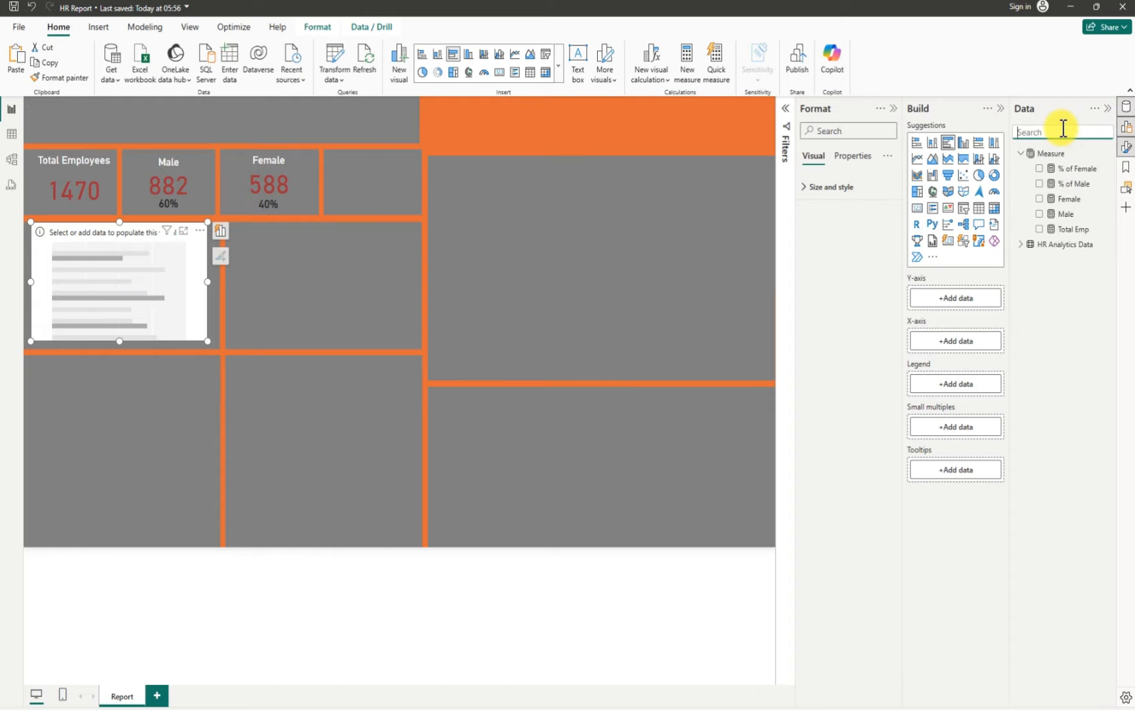
# Plot MonthlyIncome from the HR Analytics Data on the bar chart's X-axis with Department on the Y-axis
pyautogui.click(1022, 244)
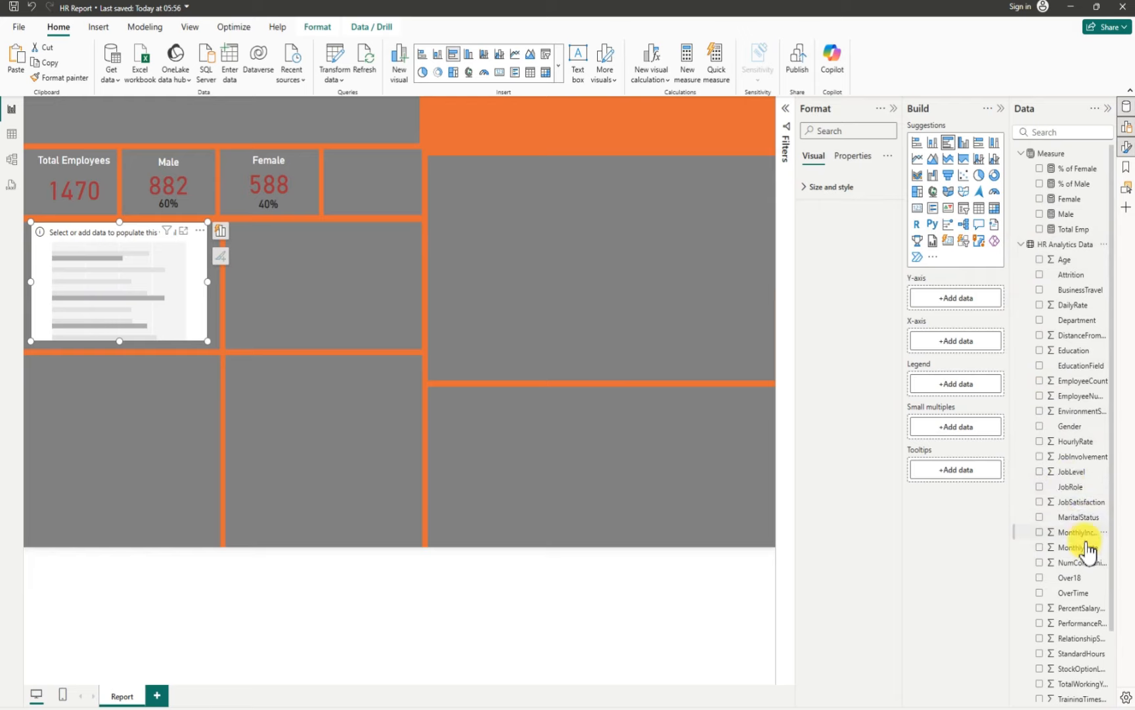
pyautogui.scroll(-3, 1077, 585)
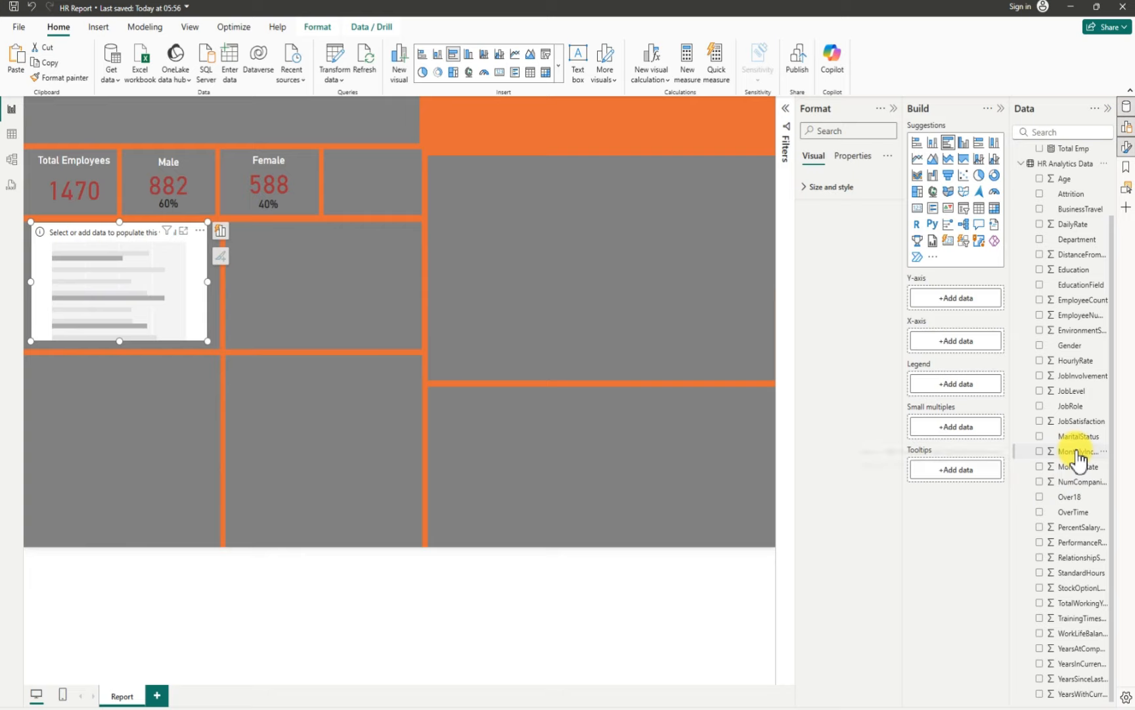
pyautogui.click(1040, 452)
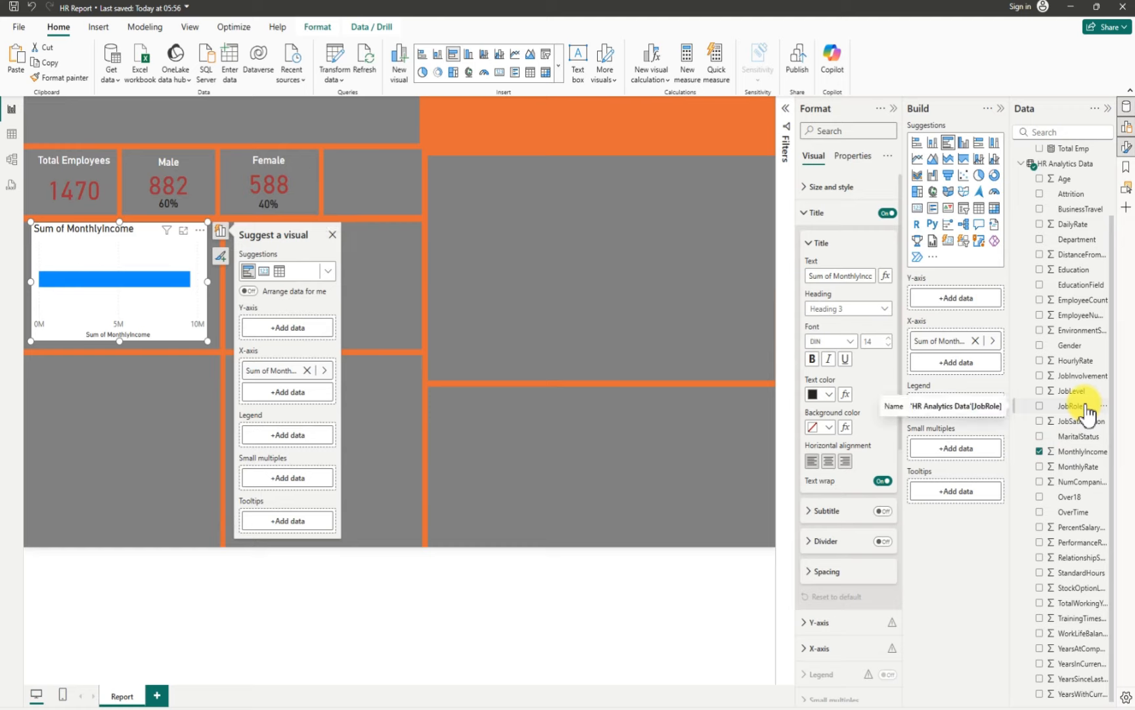
pyautogui.click(1040, 240)
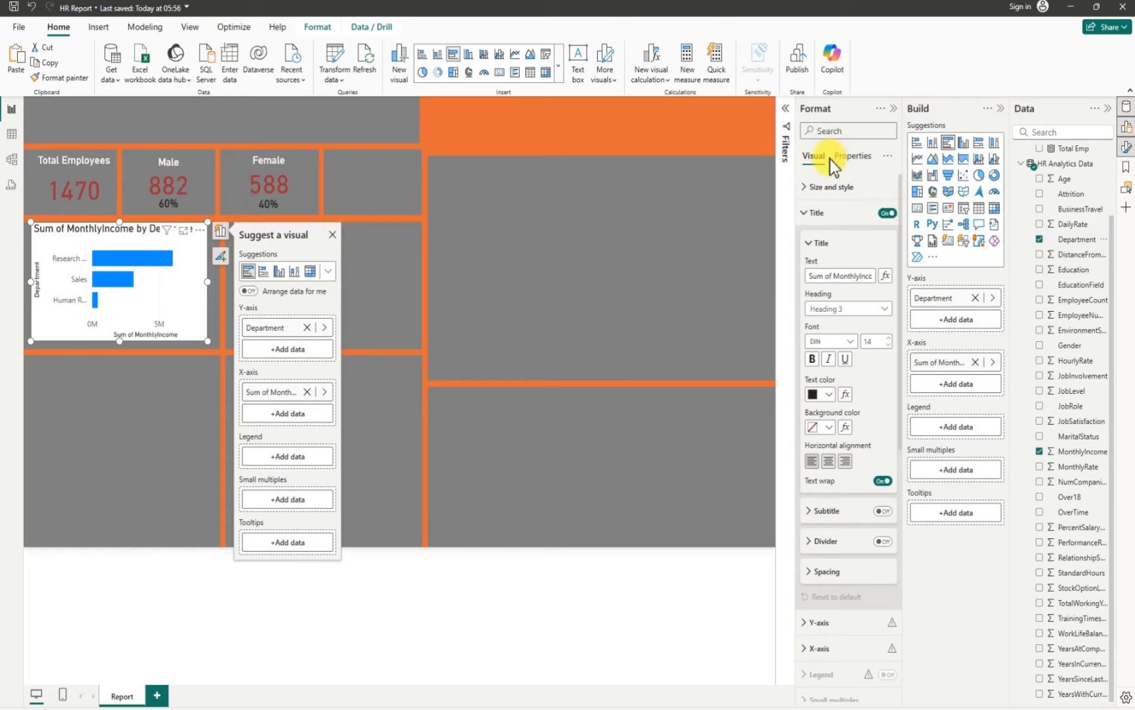
# Turn off the bar chart's background and change its title text to "Salary by Department"
pyautogui.click(809, 186)
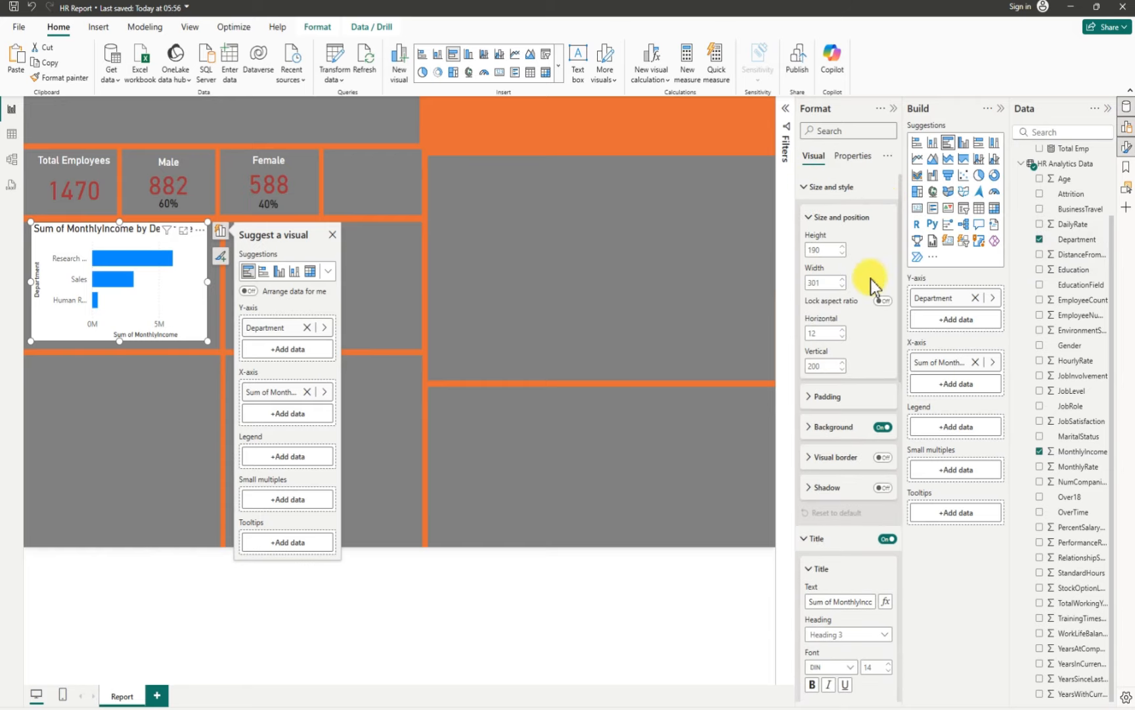
pyautogui.click(883, 427)
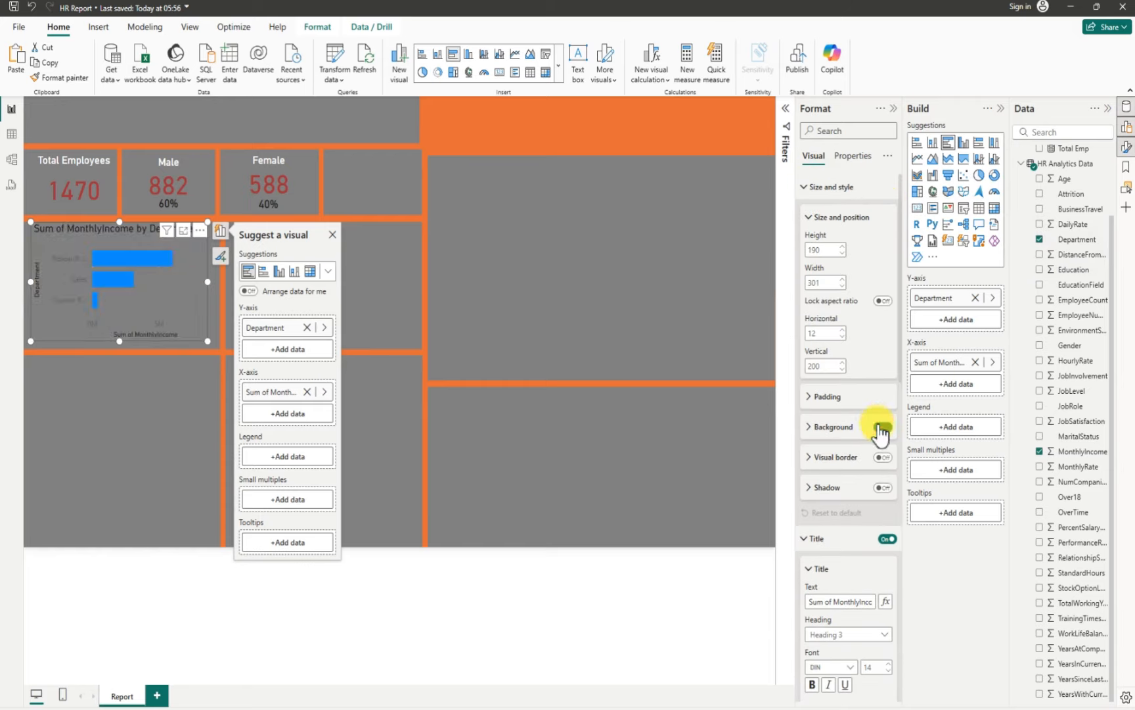
pyautogui.scroll(-4, 854, 519)
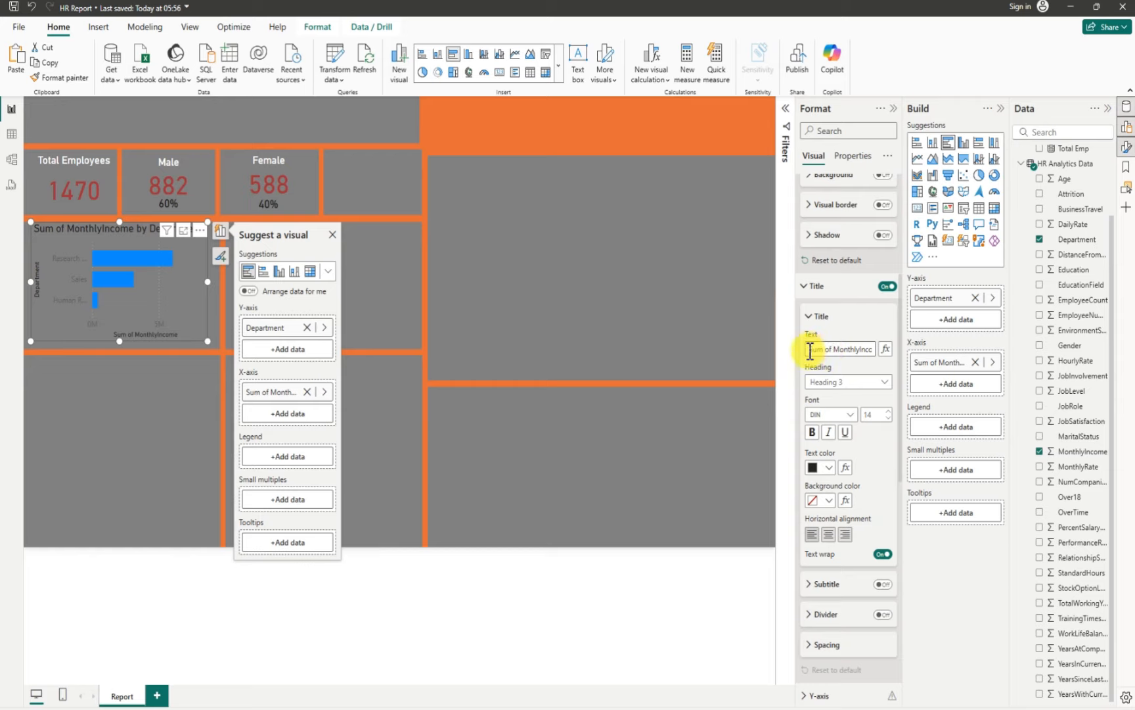
pyautogui.moveTo(802, 350)
pyautogui.mouseDown()
pyautogui.moveTo(869, 350)
pyautogui.moveTo(821, 350)
pyautogui.mouseUp()
pyautogui.press('BackSpace')
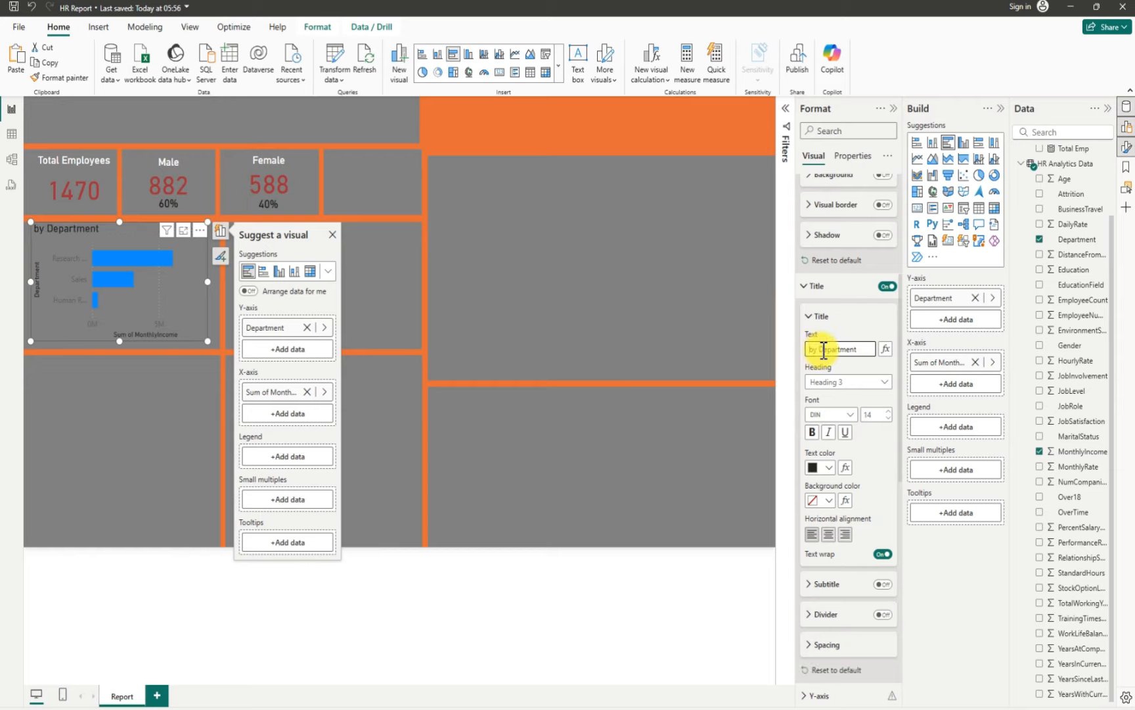
pyautogui.write('Salary')
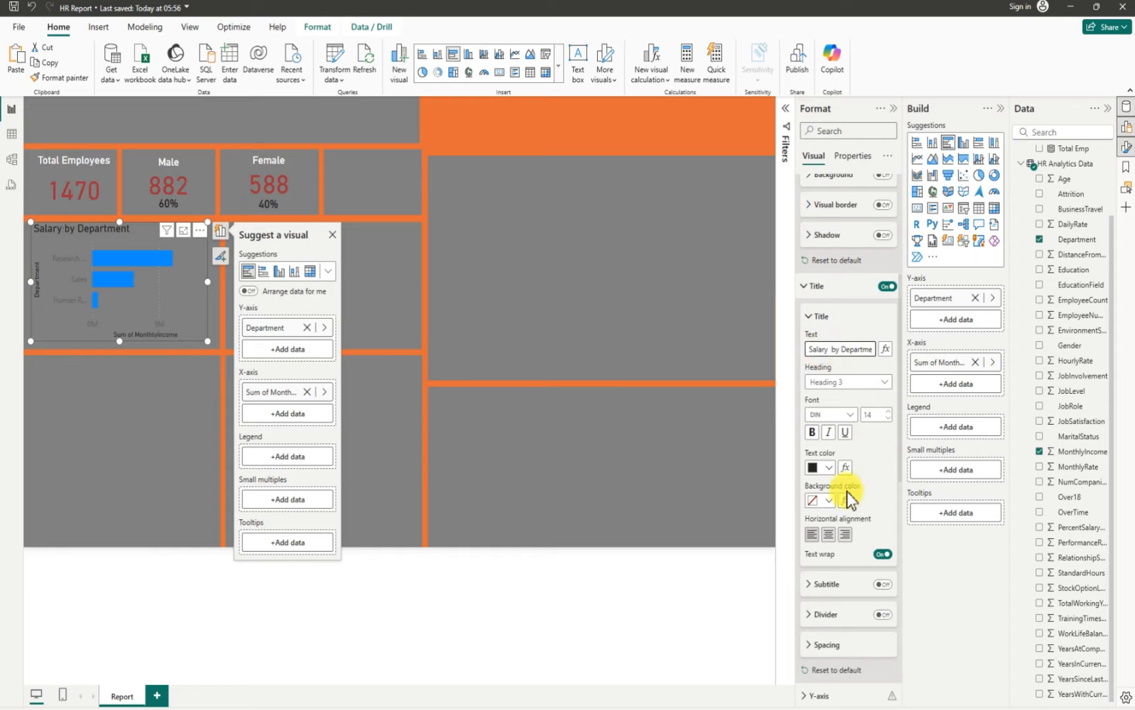
# Color the Salary by Department title white and center it horizontally
pyautogui.click(831, 468)
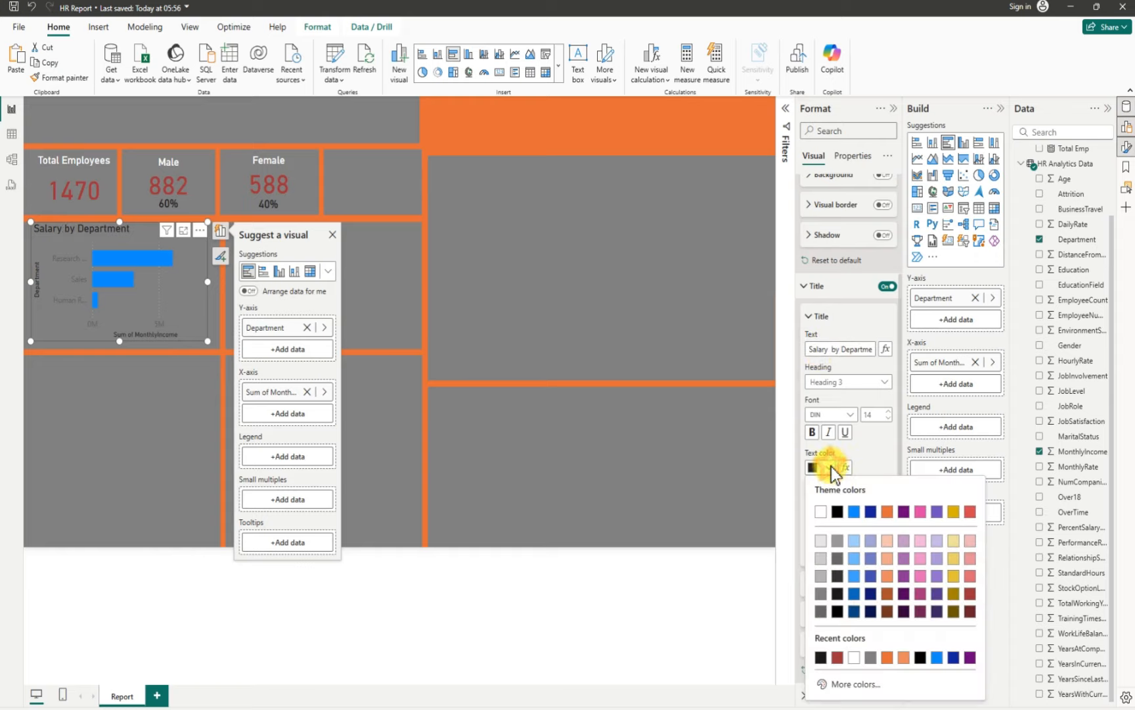
pyautogui.click(822, 511)
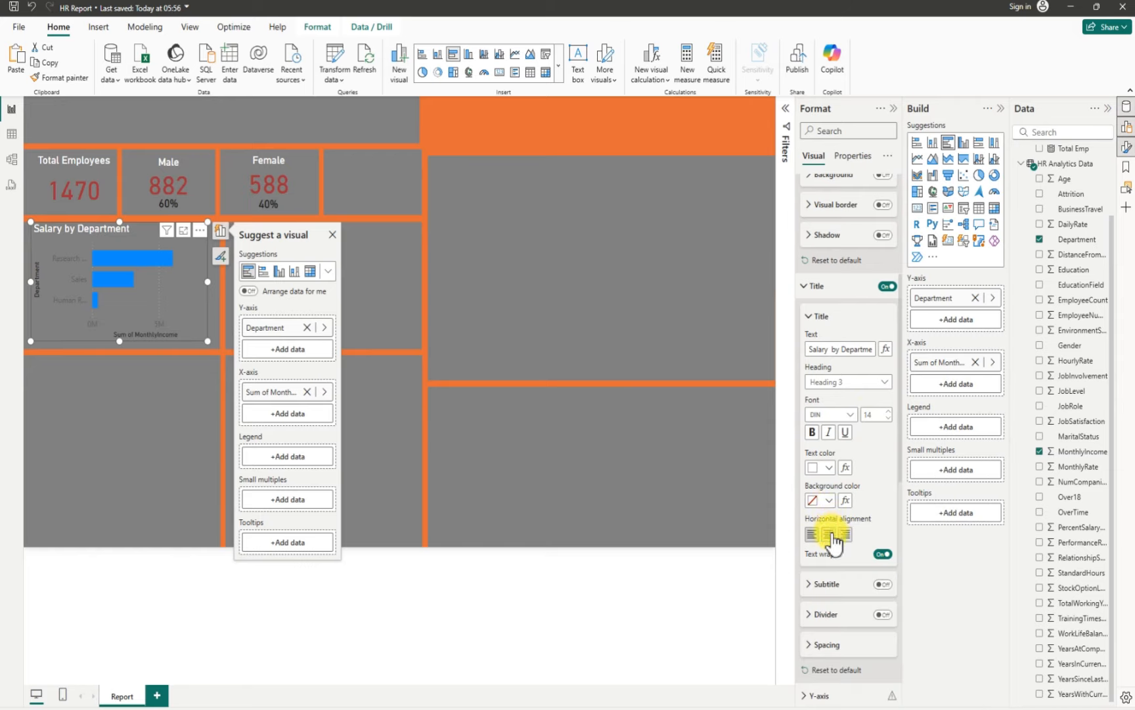
pyautogui.click(829, 535)
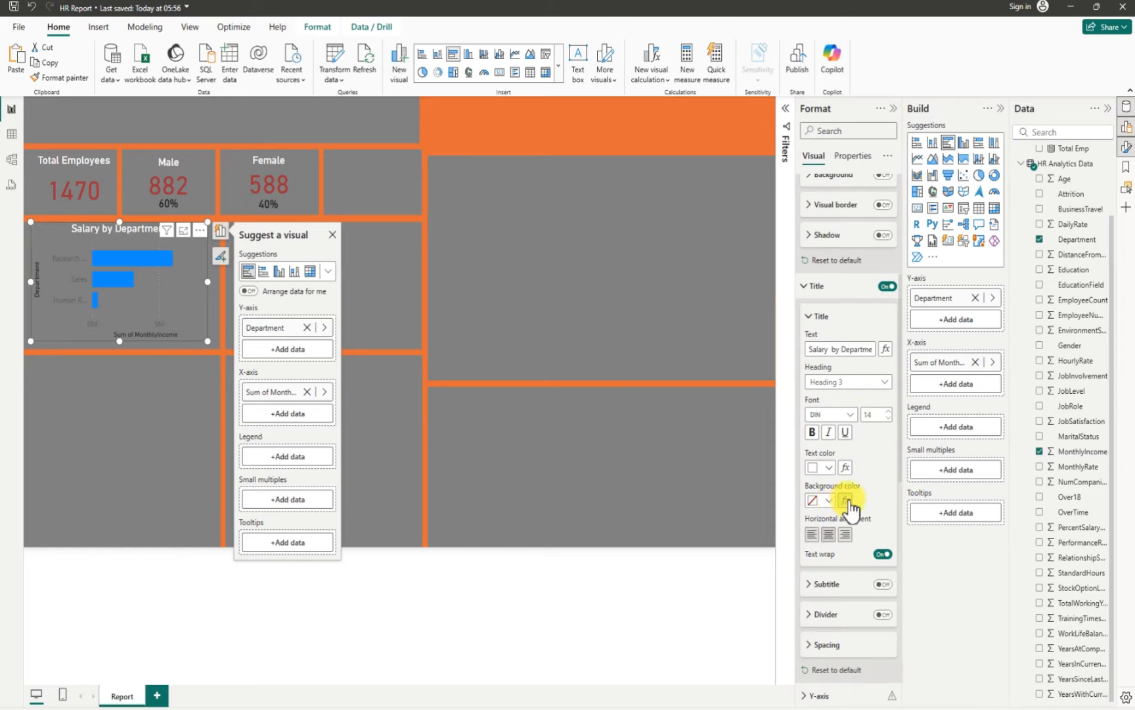
# Hide the Y-axis title of the Salary by Department chart and color the Y-axis values white
pyautogui.scroll(-5, 850, 505)
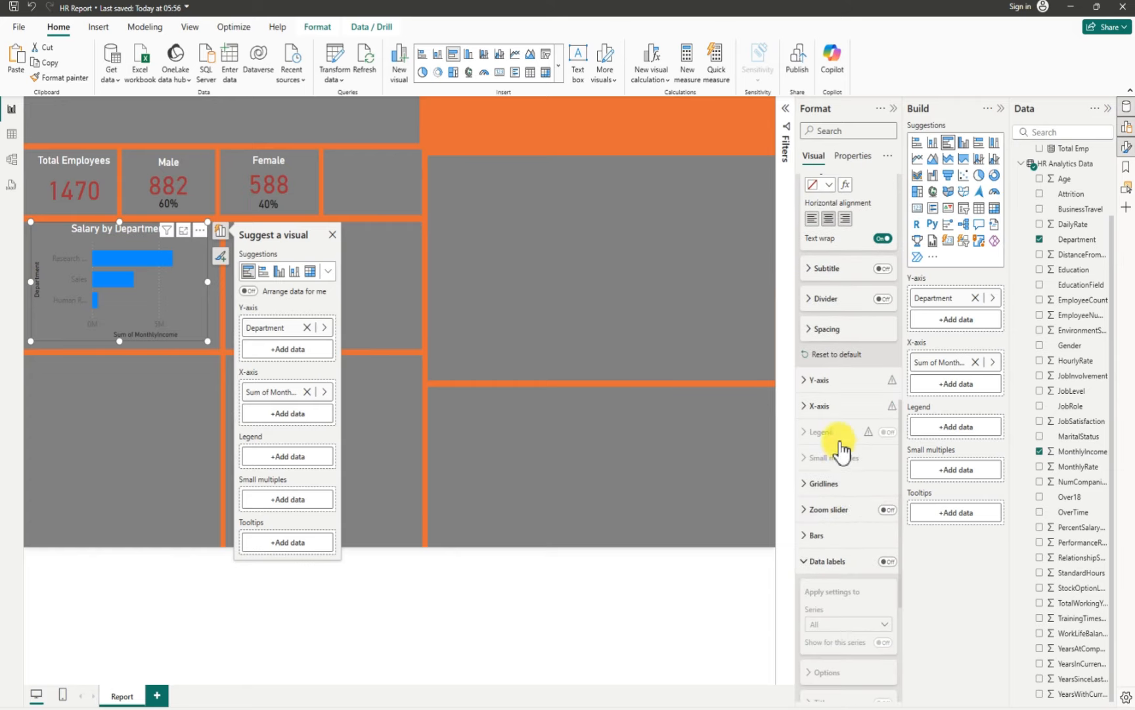
pyautogui.click(807, 383)
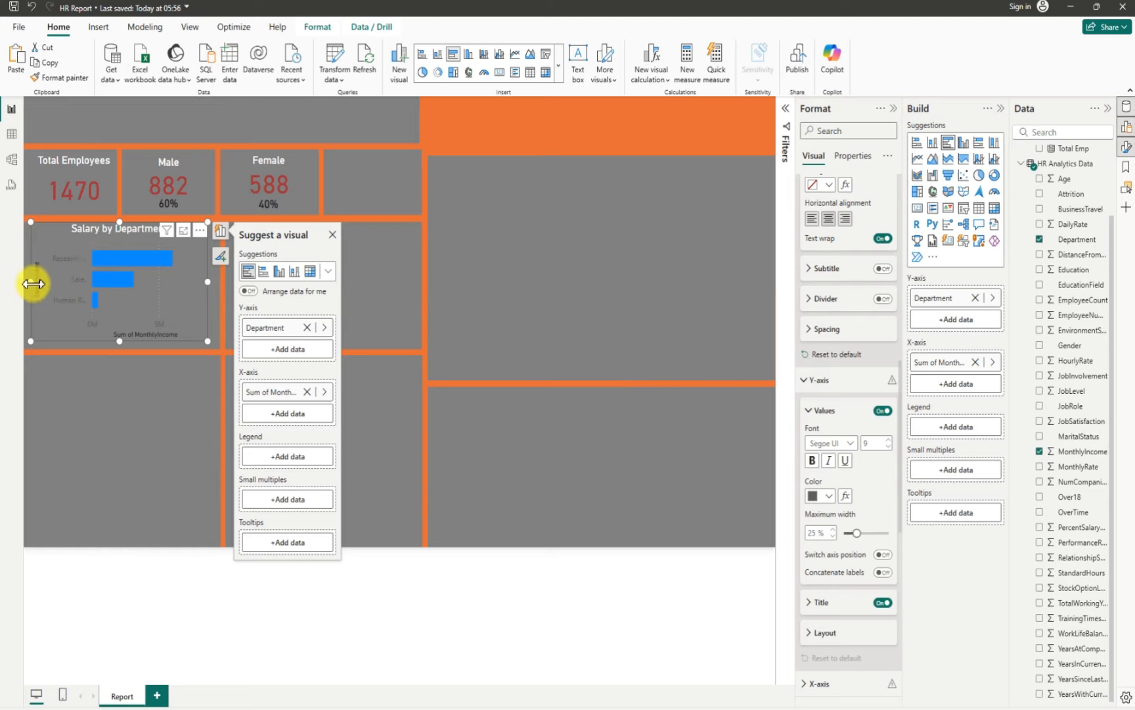
pyautogui.click(882, 603)
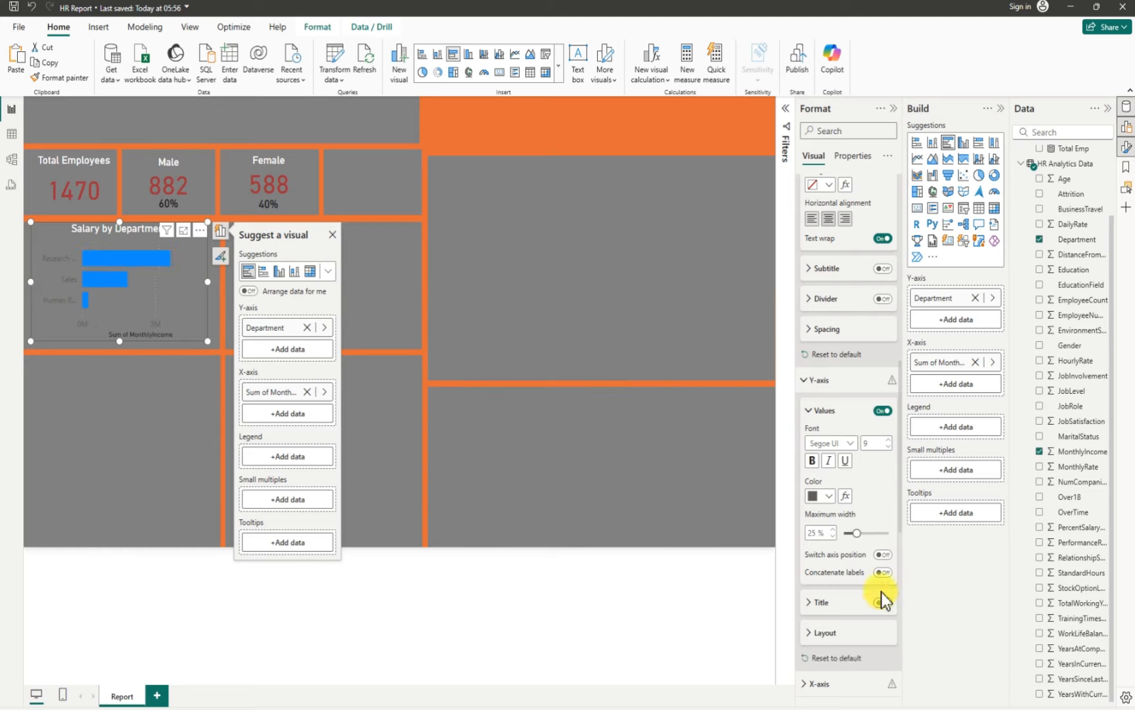
pyautogui.click(827, 497)
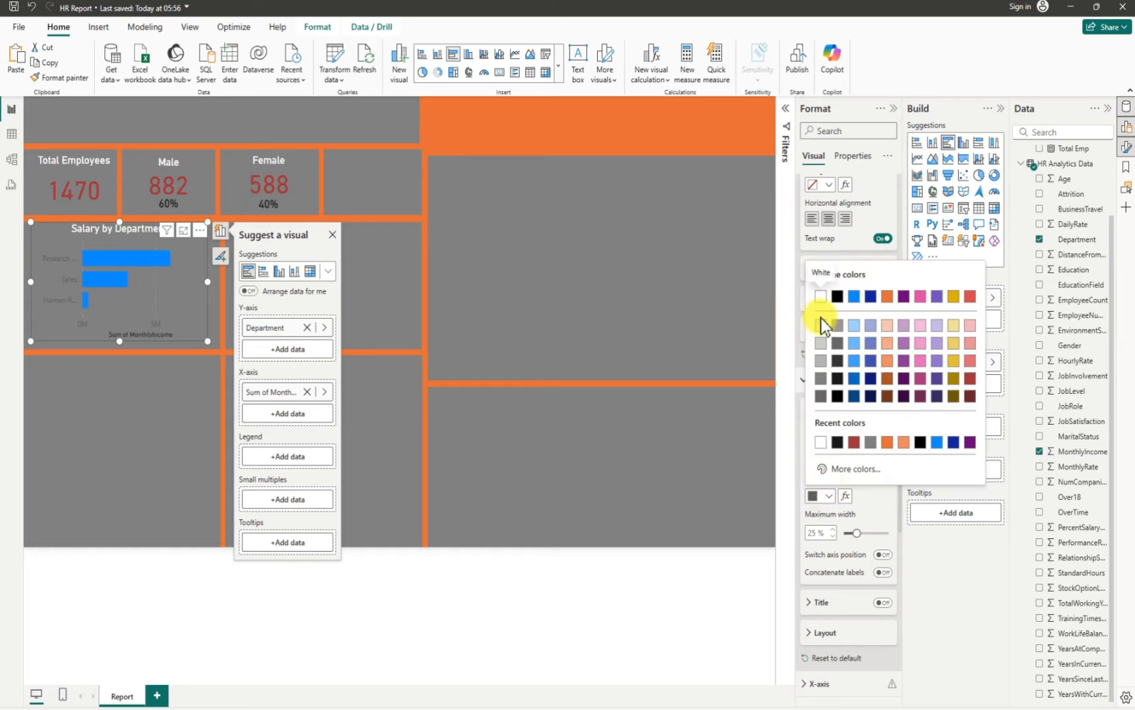
pyautogui.click(821, 297)
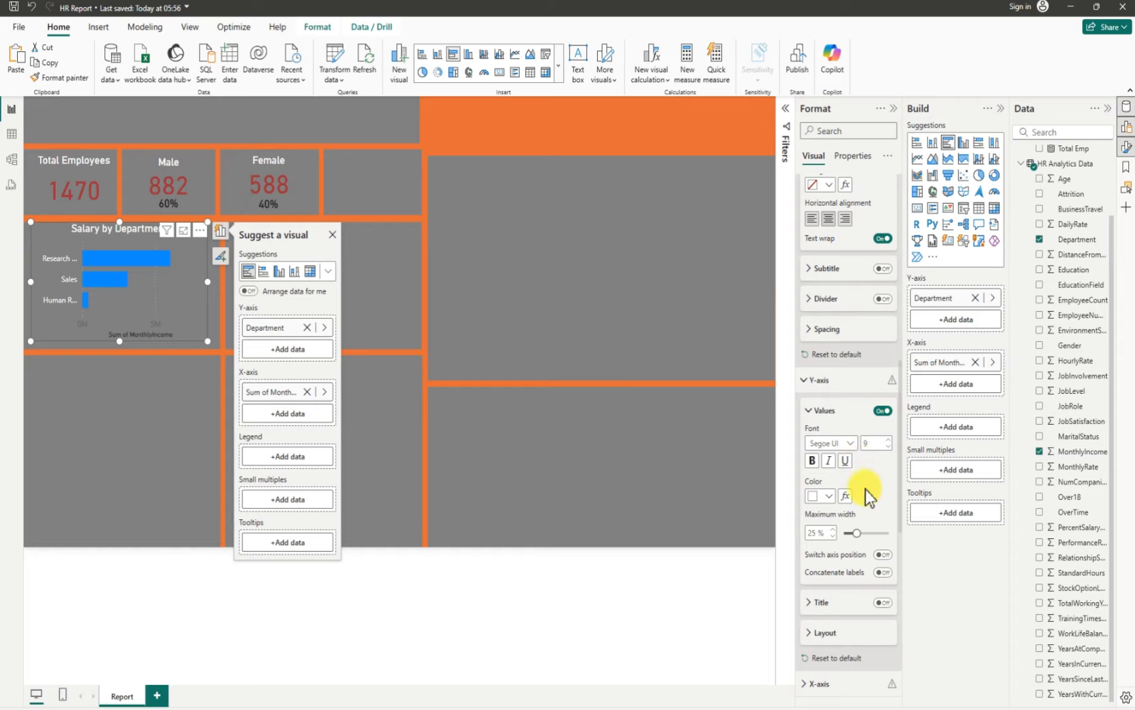
# Hide both the values and the title of the Salary by Department chart's X-axis
pyautogui.scroll(-5, 845, 585)
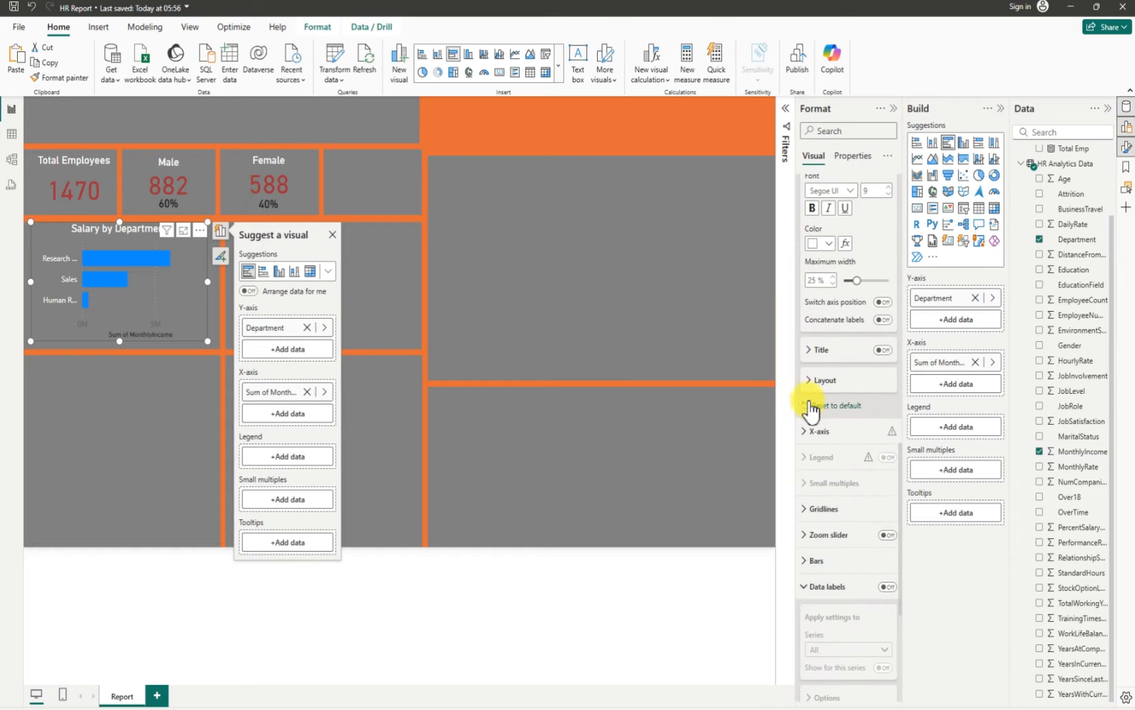
pyautogui.click(810, 432)
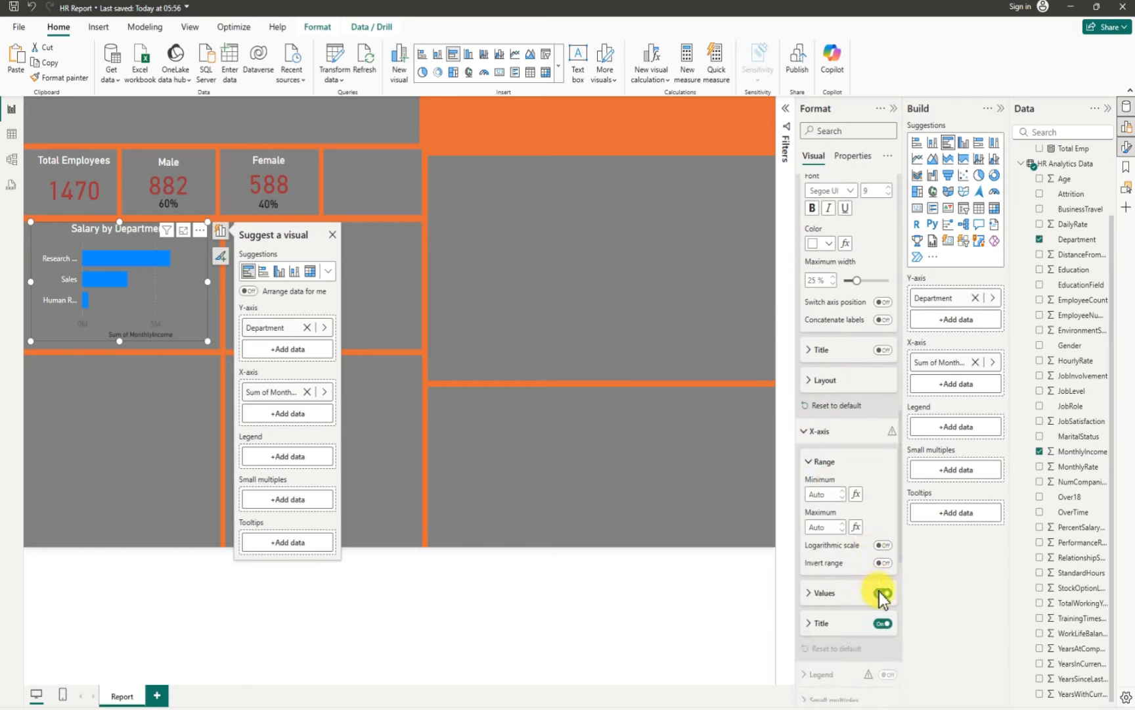
pyautogui.click(883, 623)
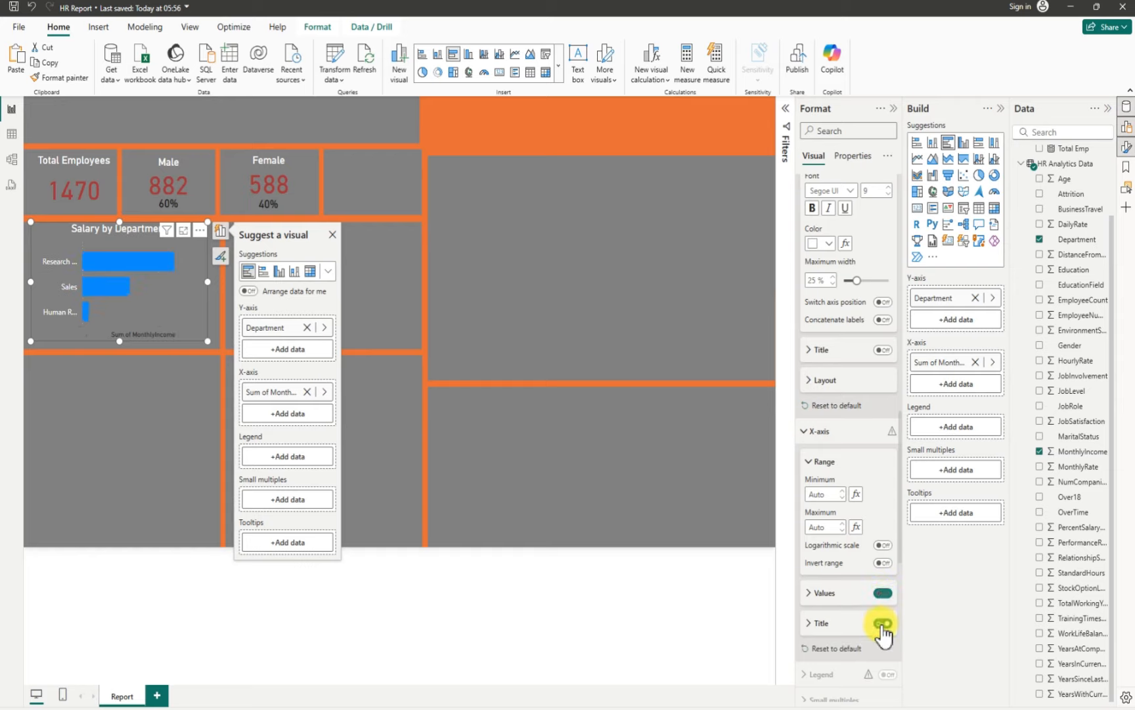
# Turn on data labels for the Salary by Department bars and set their position to Outside end
pyautogui.scroll(-4, 861, 578)
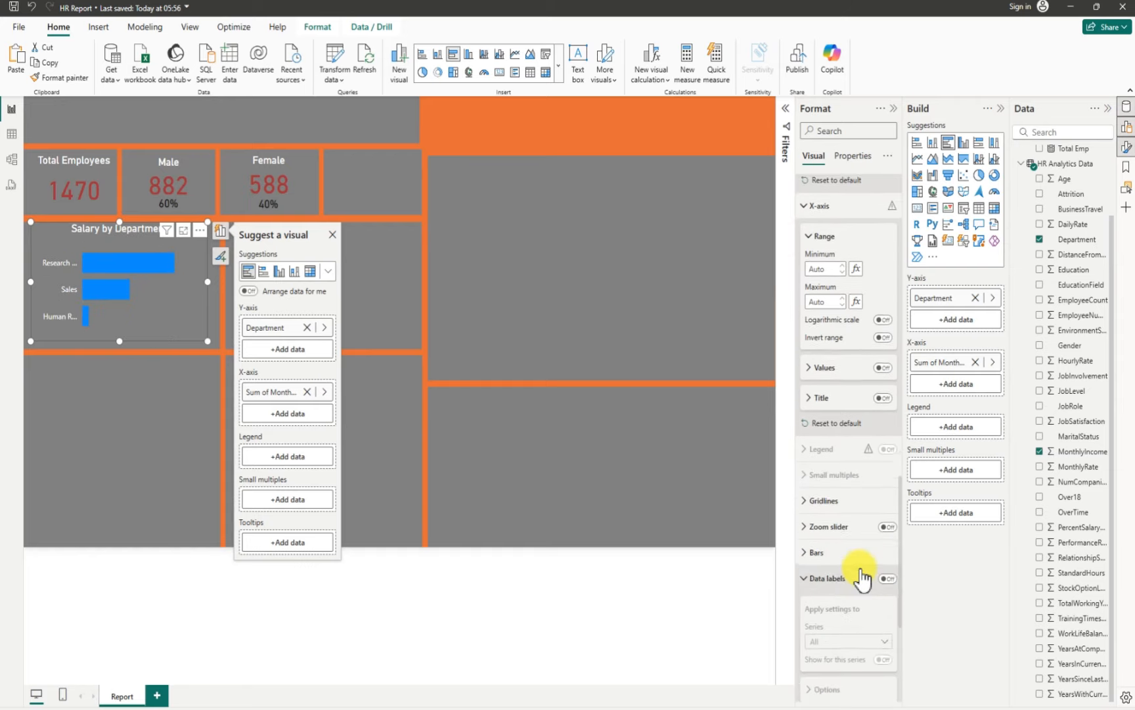
pyautogui.click(887, 552)
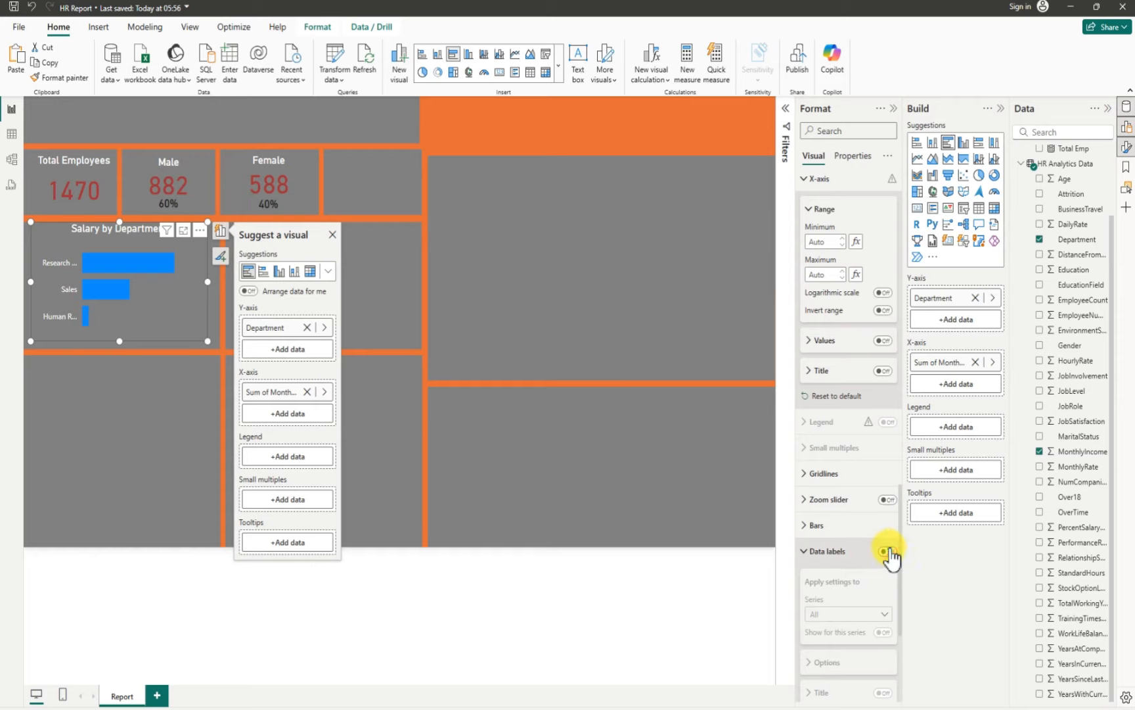
pyautogui.click(886, 552)
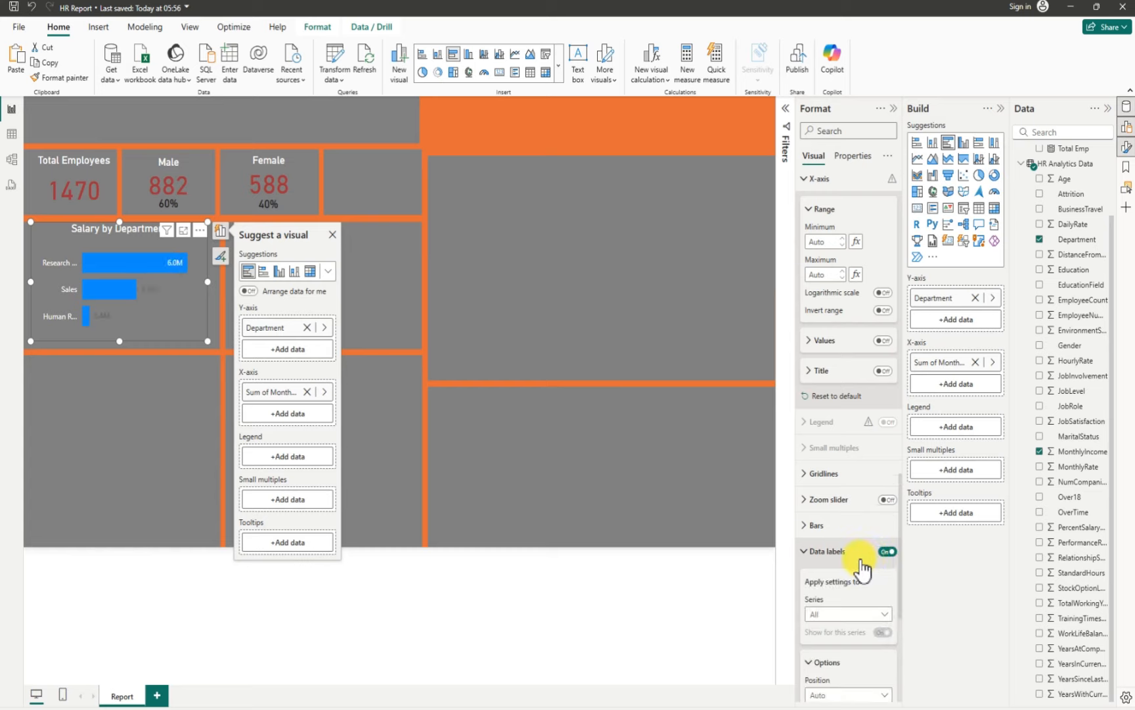
pyautogui.scroll(-5, 837, 566)
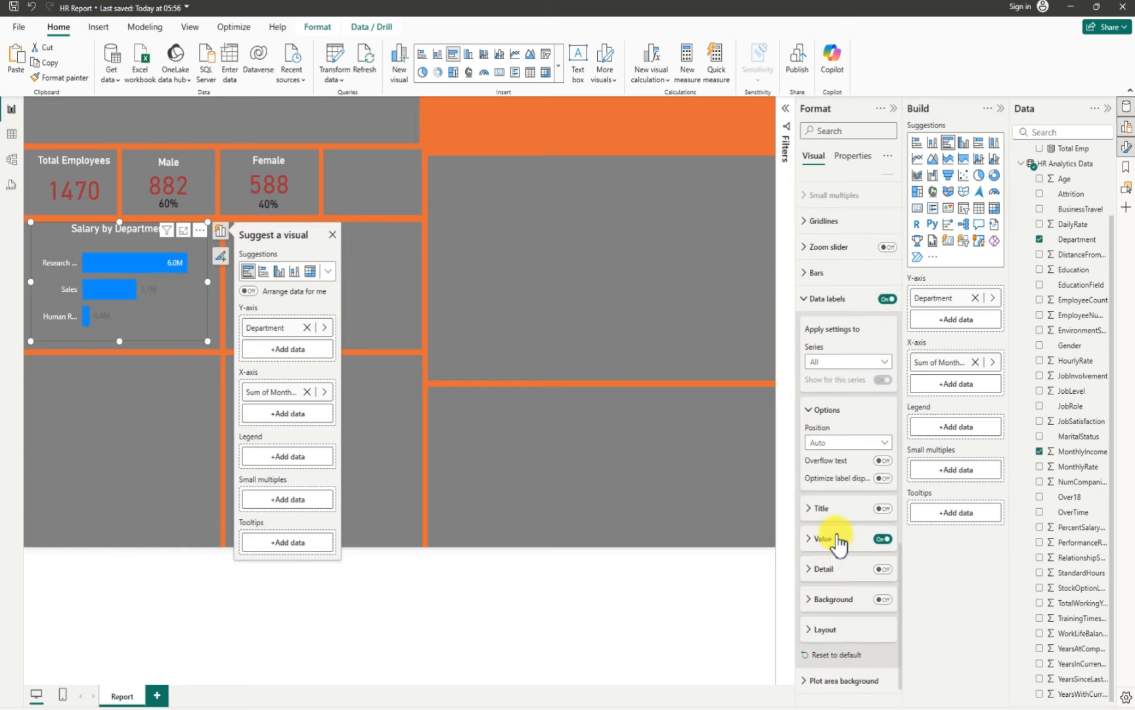
pyautogui.click(856, 442)
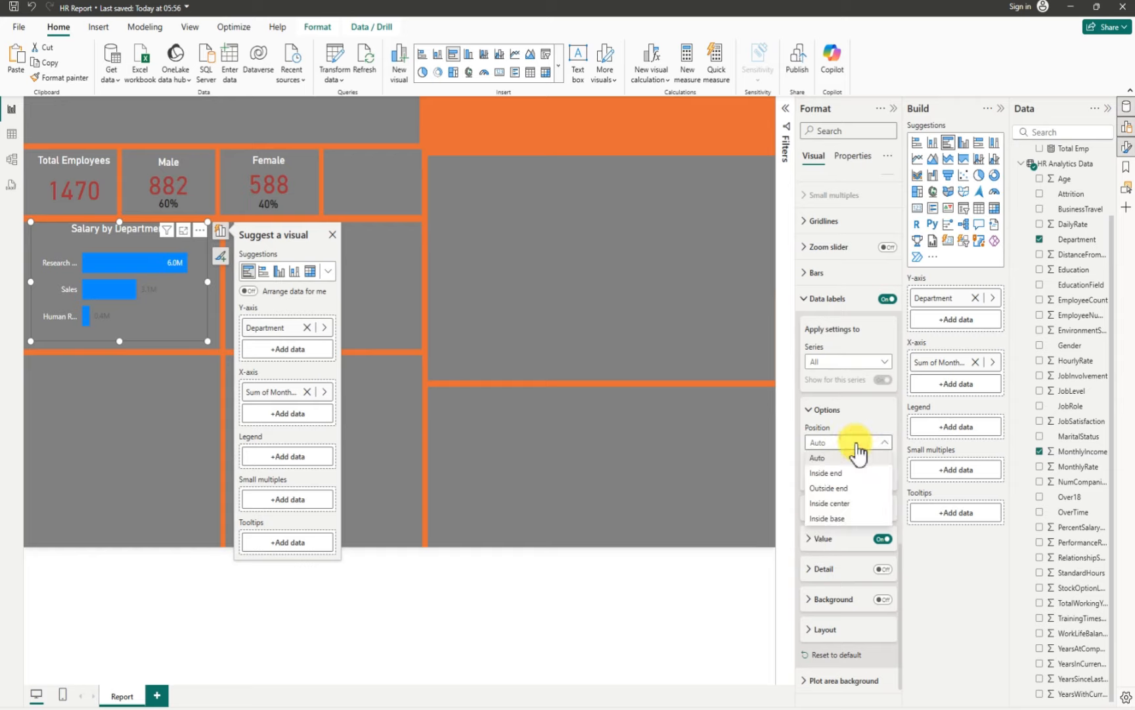
pyautogui.click(848, 488)
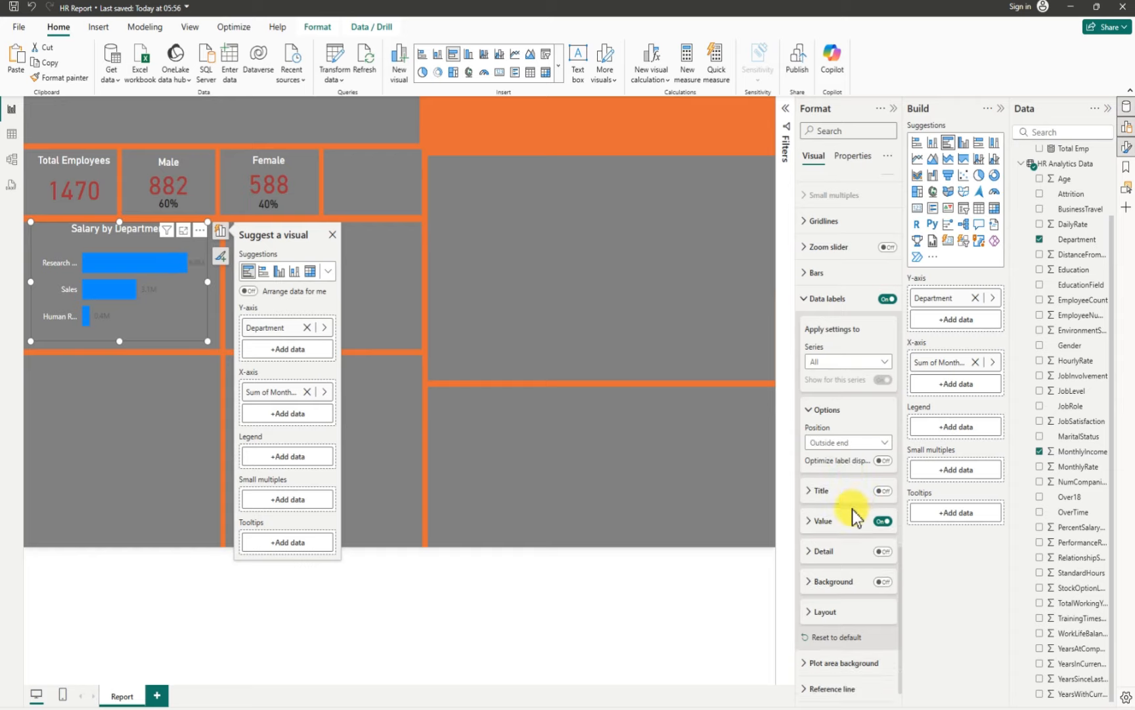
pyautogui.scroll(-1, 827, 595)
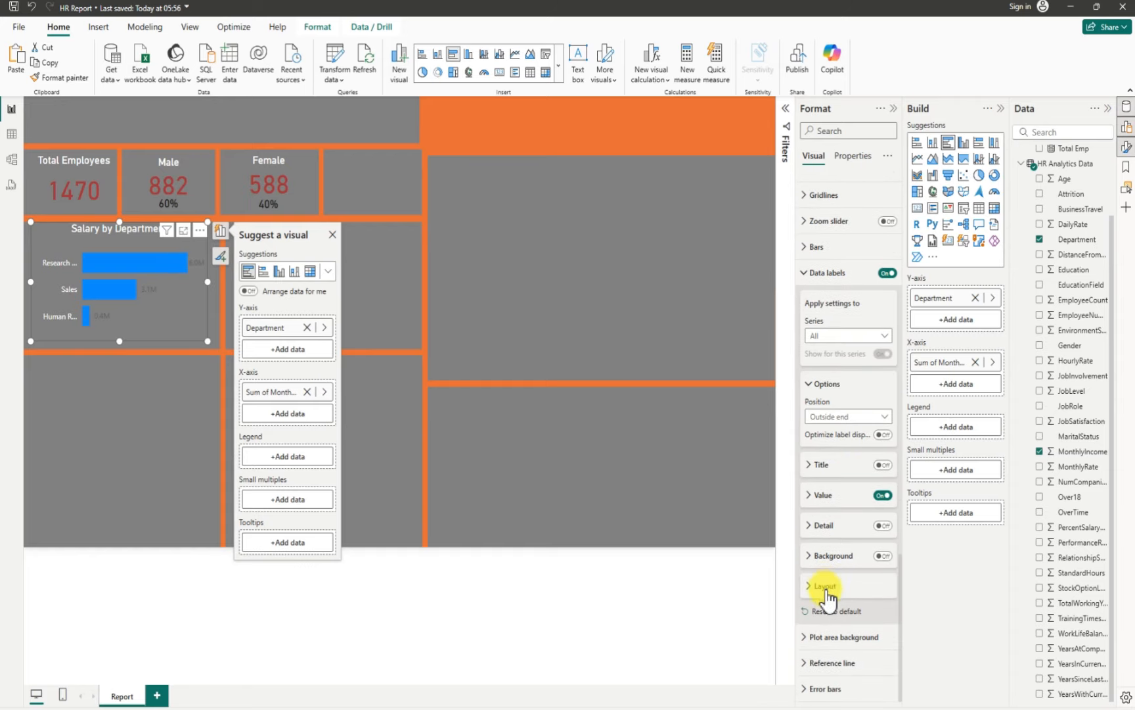
# Try None as the display units for the Salary by Department chart's data label values and settle on Thousands
pyautogui.click(812, 498)
pyautogui.scroll(-3, 838, 546)
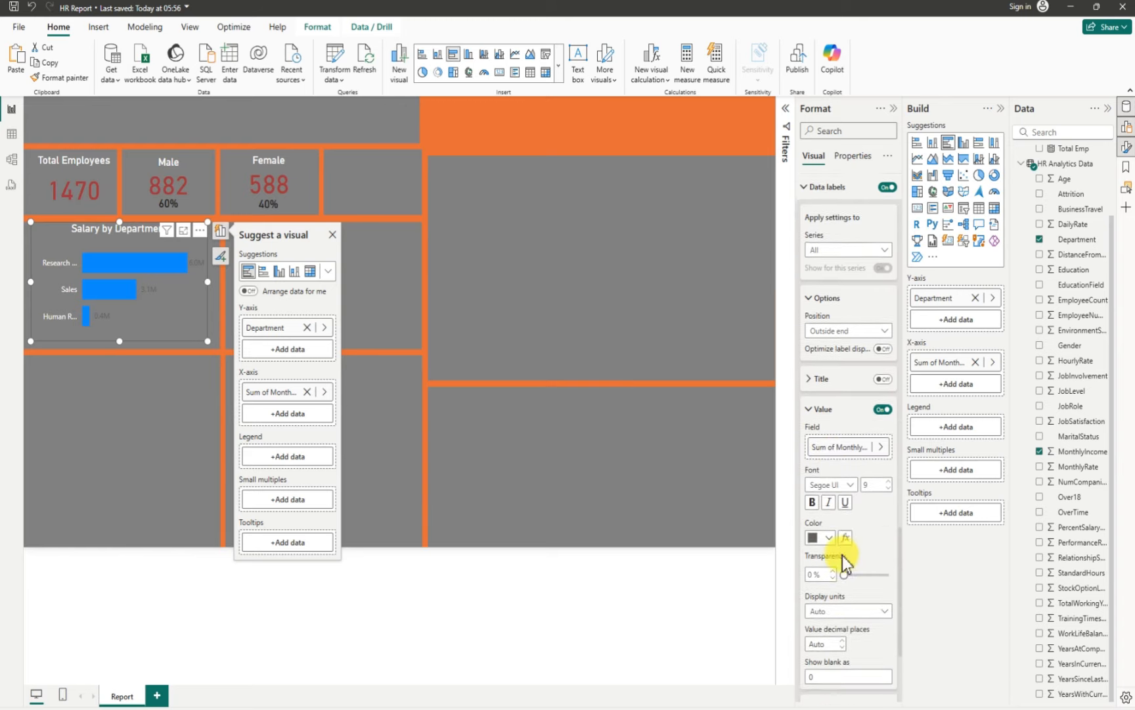
pyautogui.scroll(-1, 843, 556)
pyautogui.scroll(-2, 840, 549)
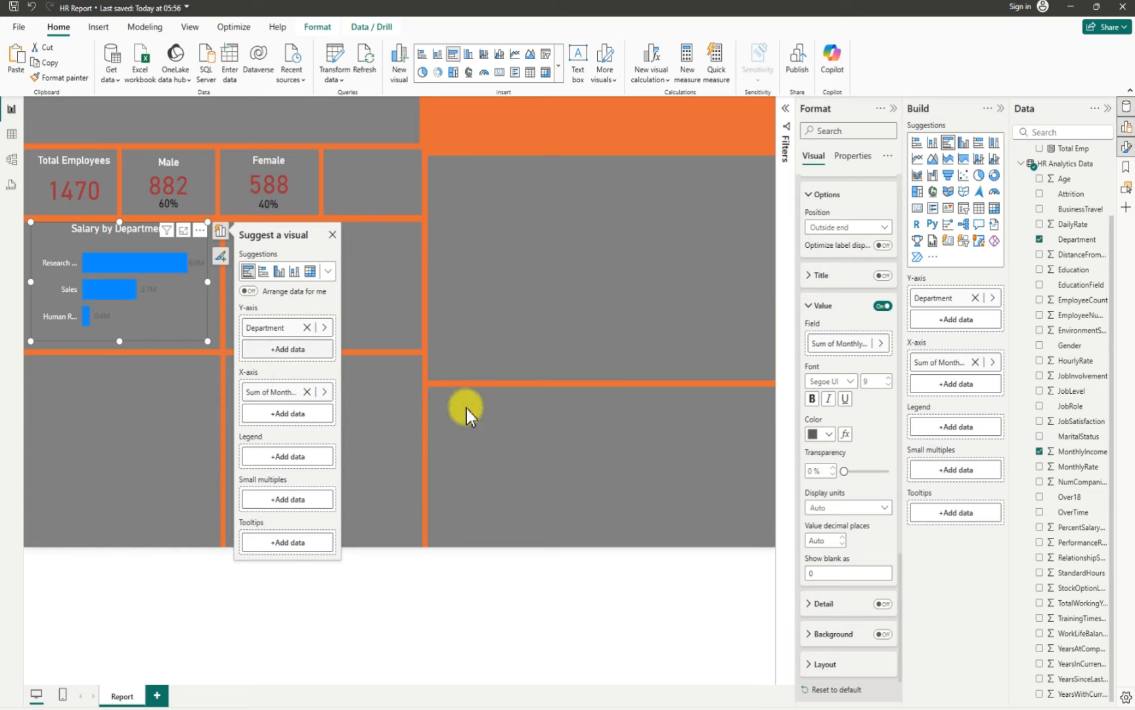
pyautogui.click(876, 507)
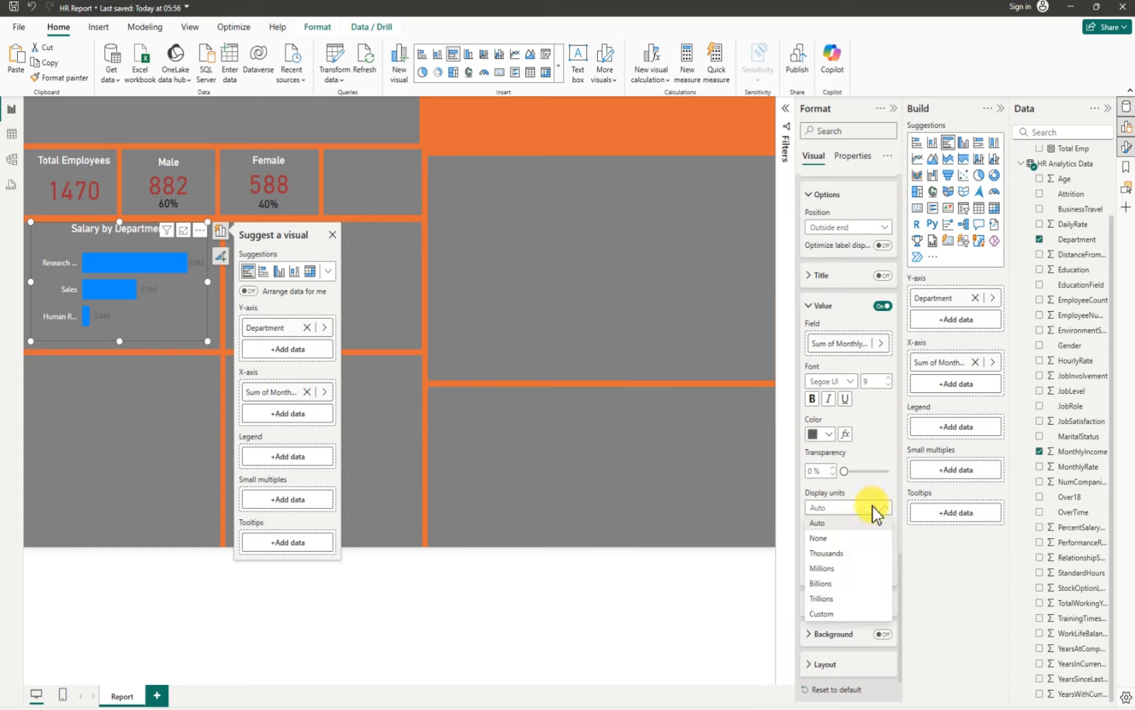
pyautogui.click(832, 537)
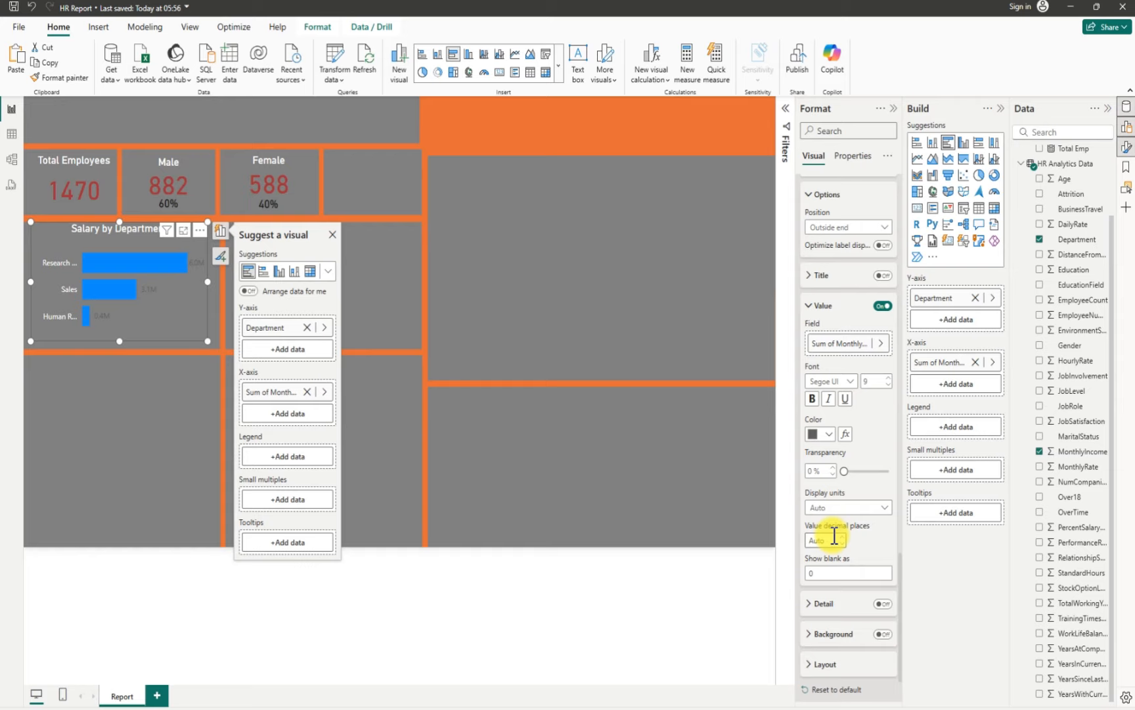
pyautogui.click(880, 506)
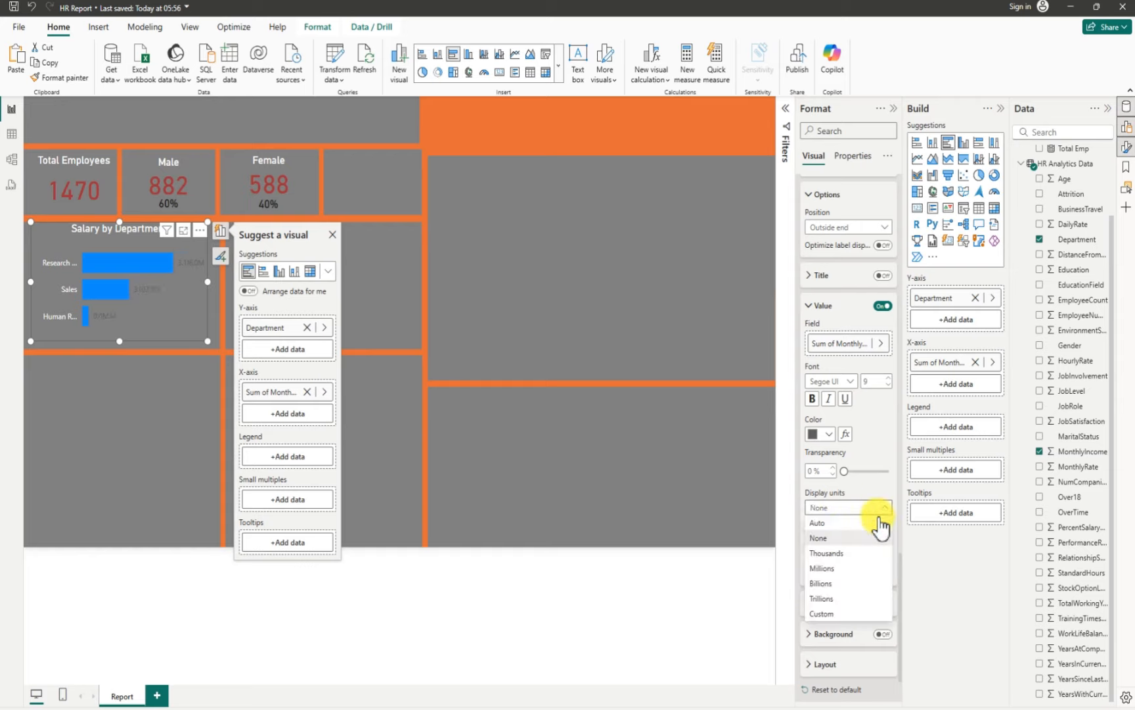
pyautogui.click(843, 552)
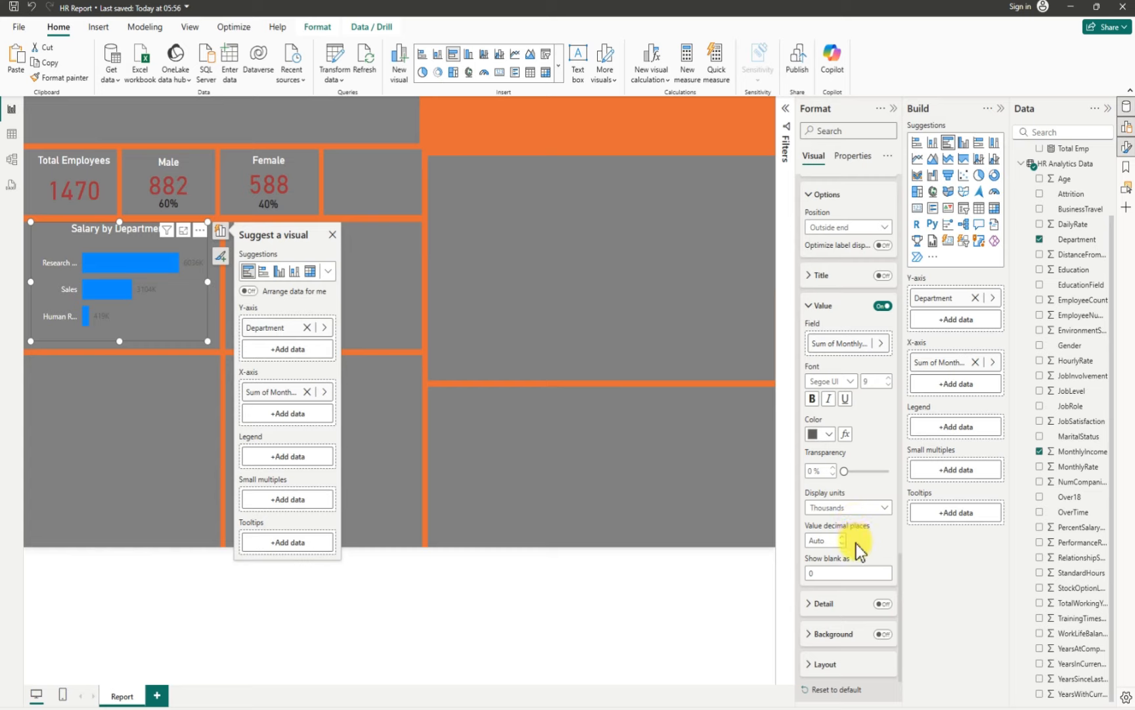
pyautogui.scroll(-2, 857, 549)
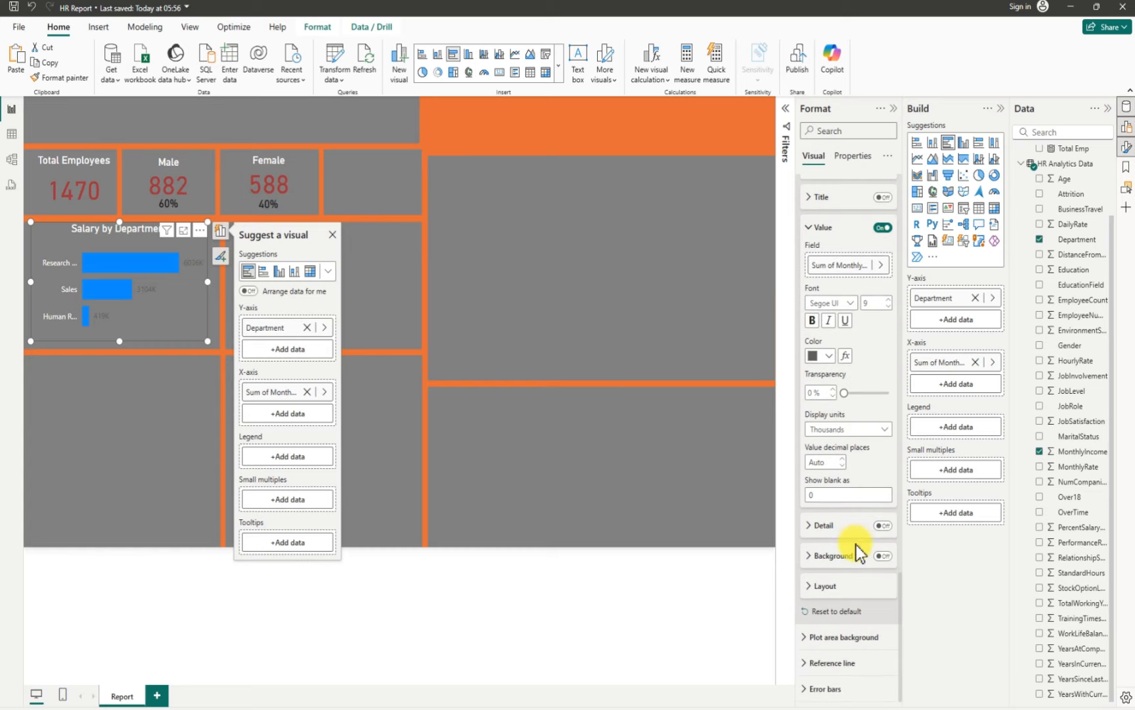
# Set the data label values of the Salary by Department chart to white and enlarge the chart to fill its panel
pyautogui.click(830, 355)
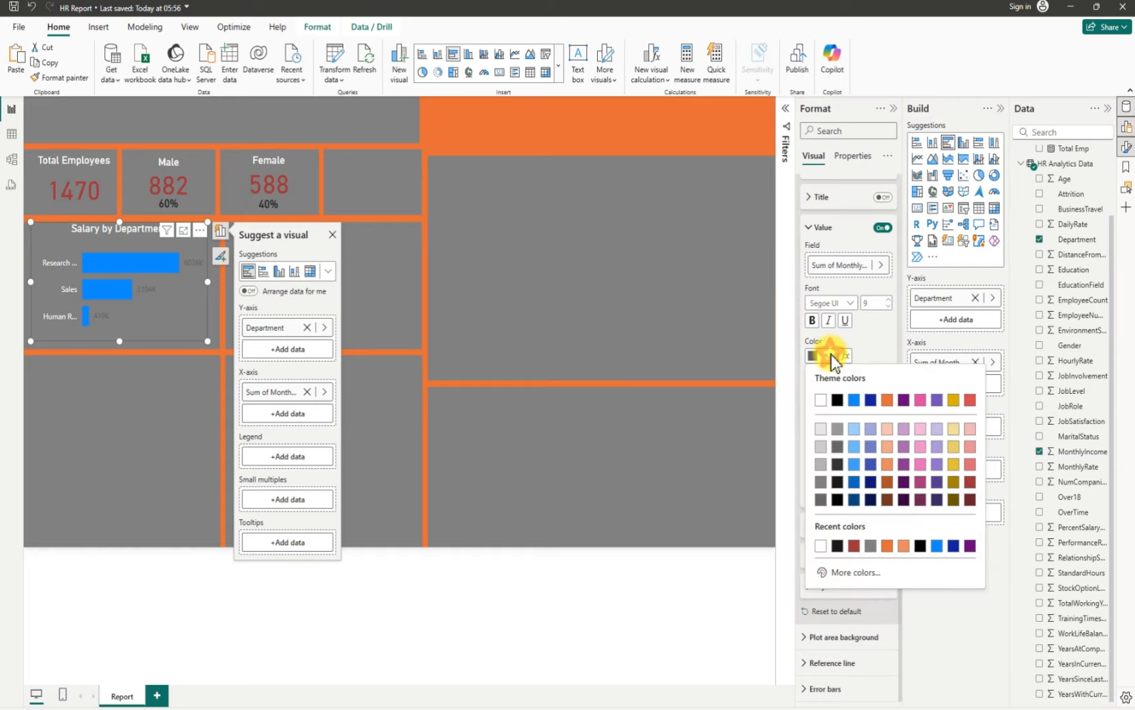
pyautogui.click(821, 400)
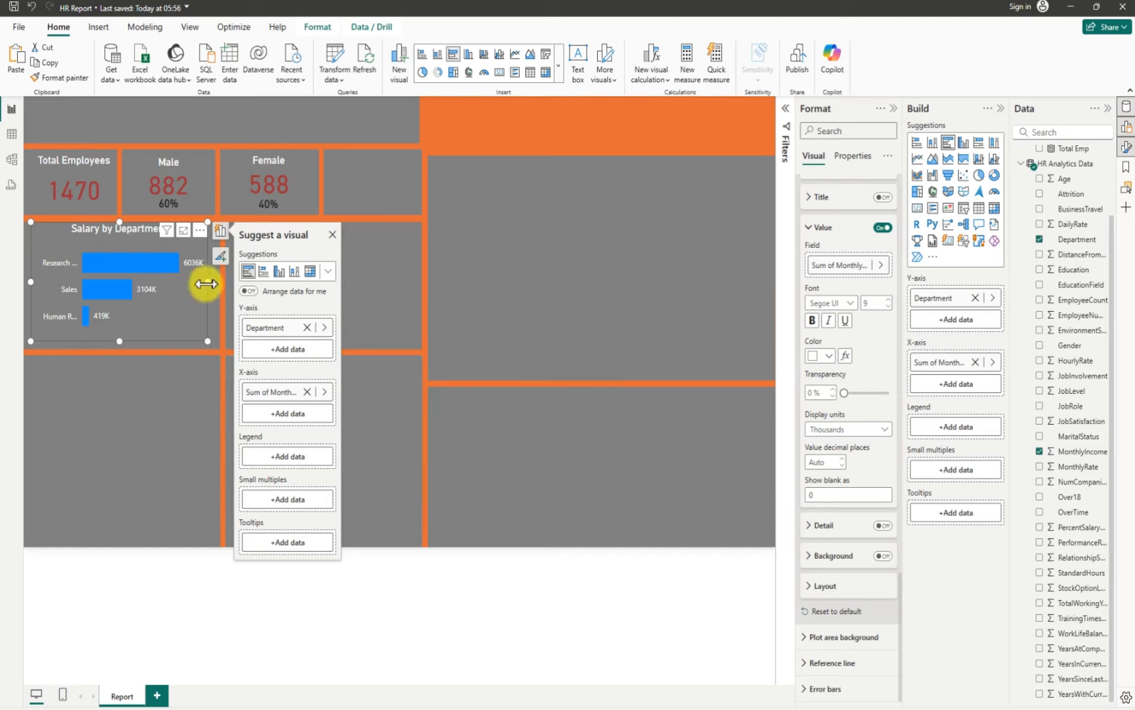
pyautogui.moveTo(205, 283); pyautogui.dragTo(215, 283)
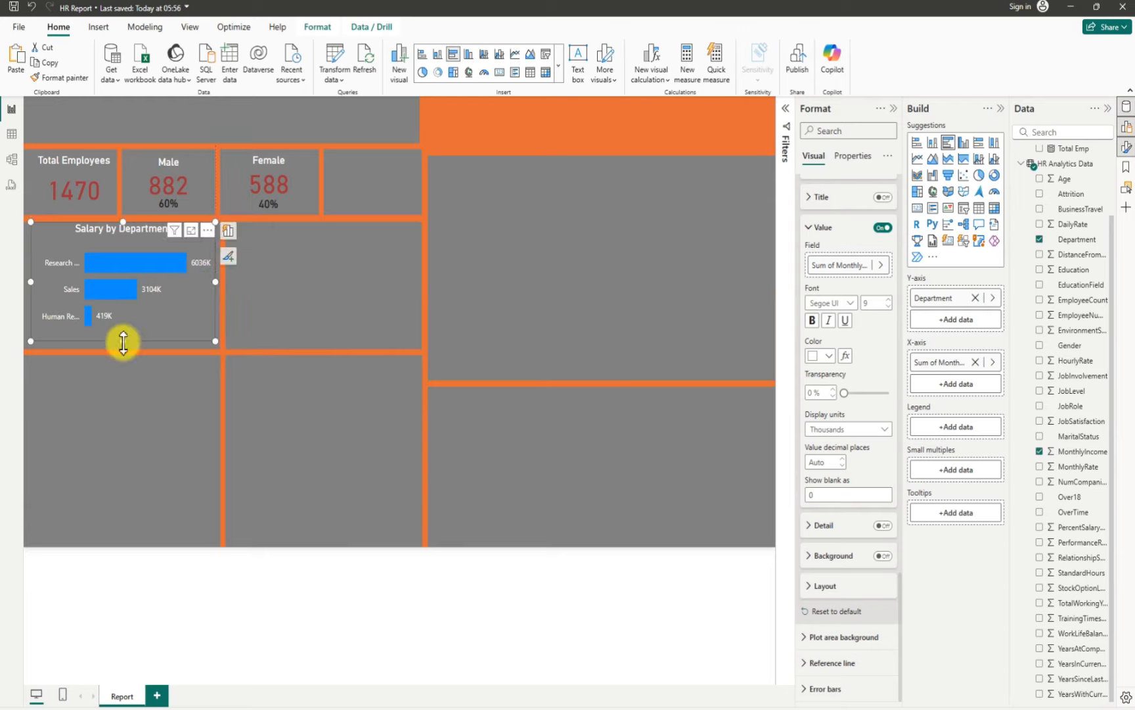
pyautogui.moveTo(119, 339); pyautogui.dragTo(122, 347)
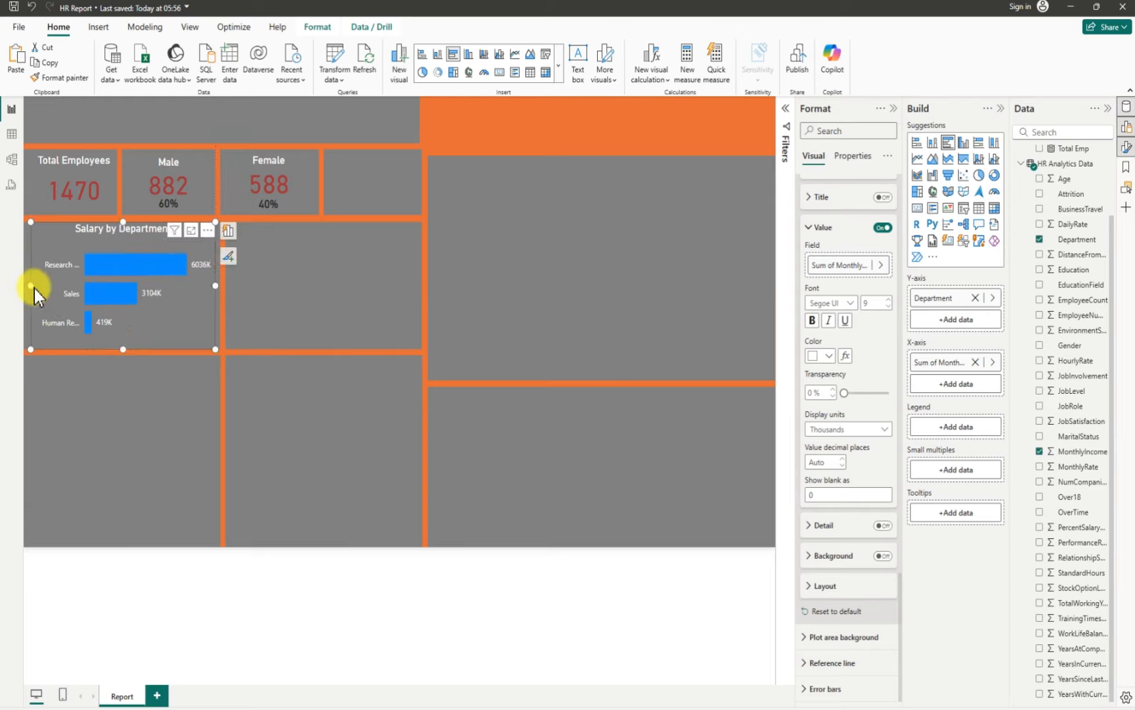
pyautogui.click(30, 287)
pyautogui.moveTo(29, 293); pyautogui.dragTo(25, 296)
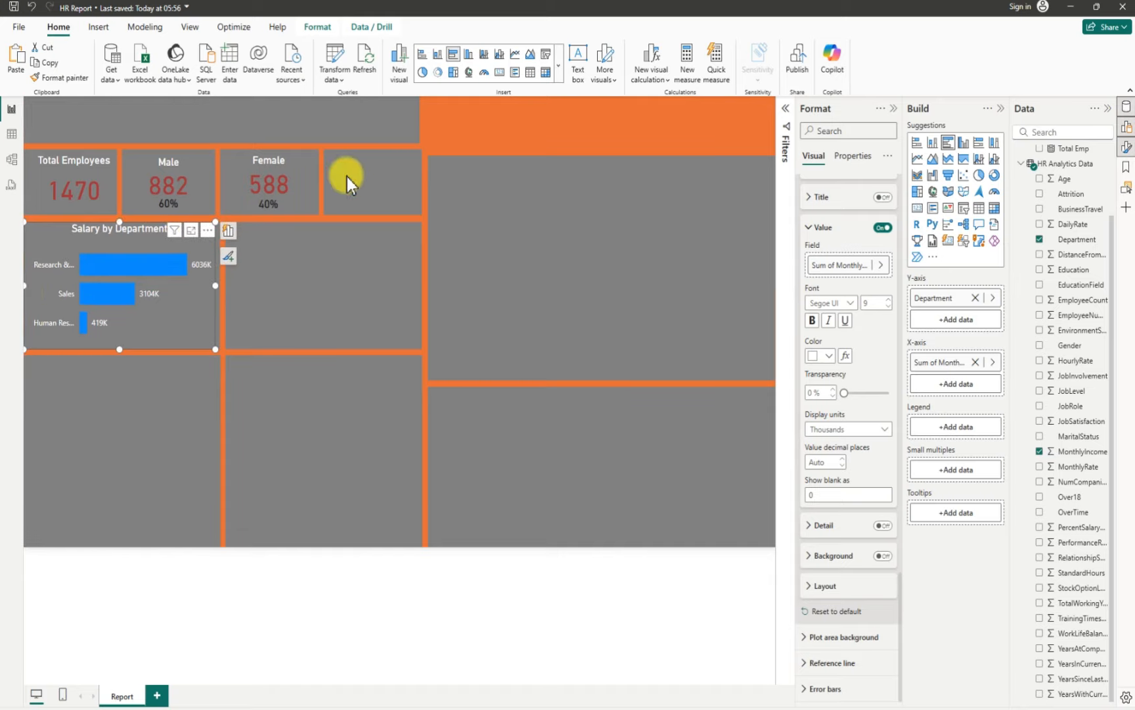
pyautogui.click(547, 136)
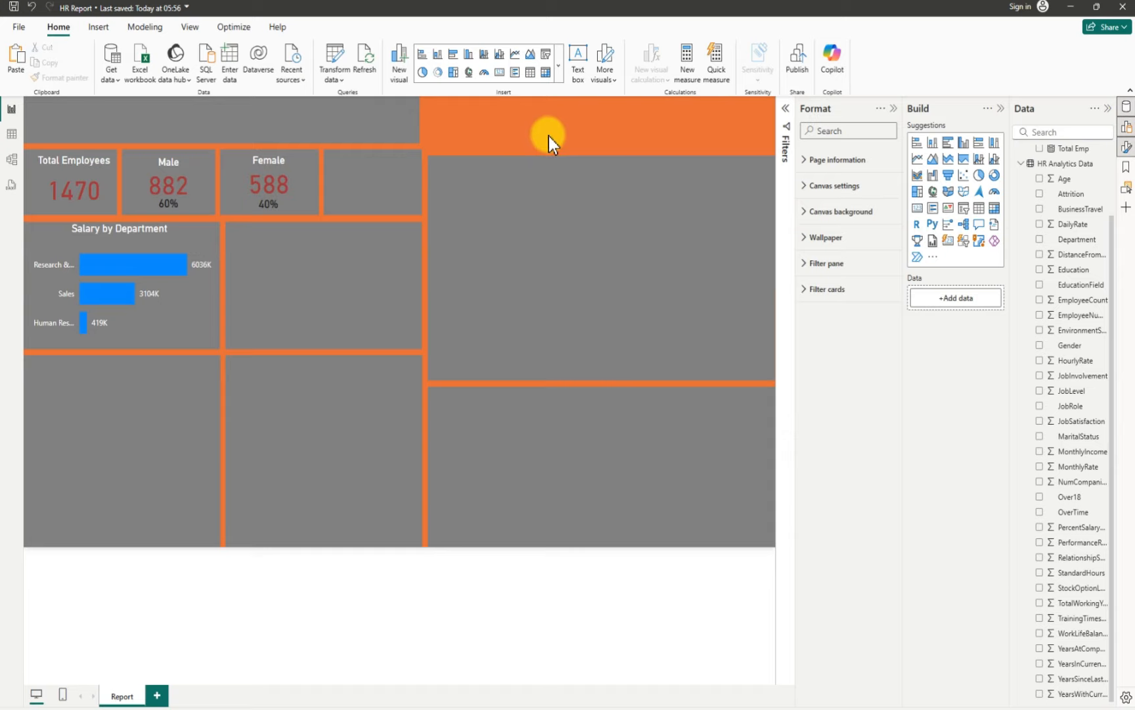
pyautogui.click(331, 241)
pyautogui.click(335, 234)
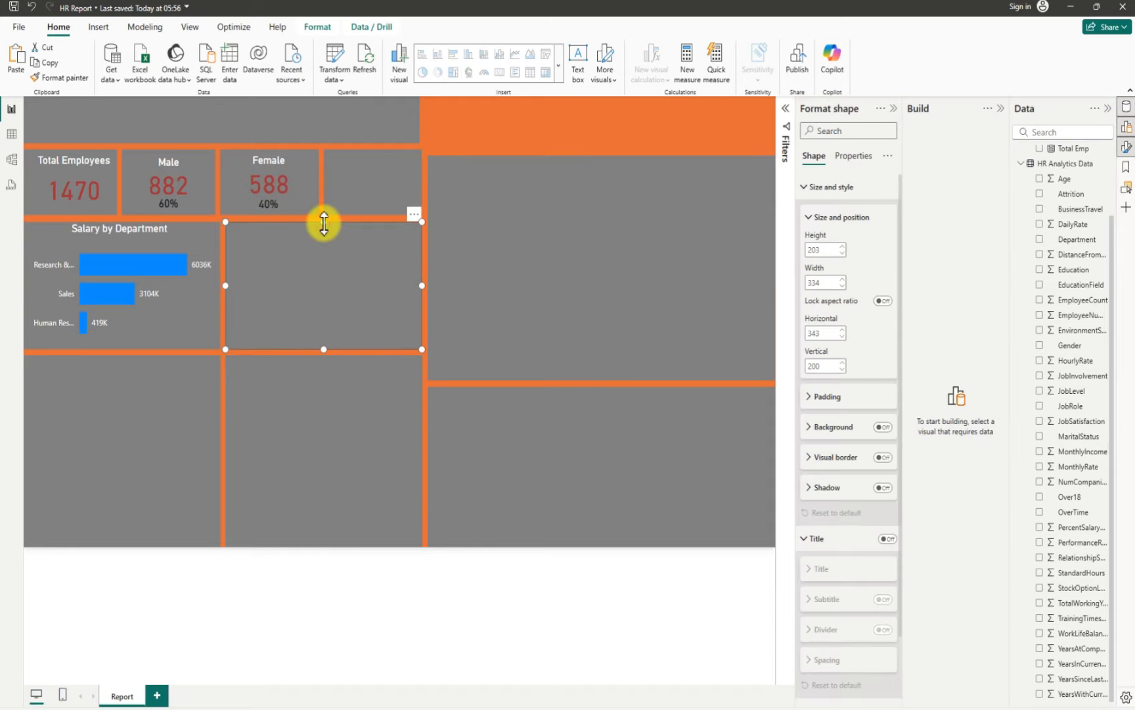
pyautogui.moveTo(323, 223); pyautogui.dragTo(320, 222)
pyautogui.moveTo(311, 302); pyautogui.dragTo(314, 301)
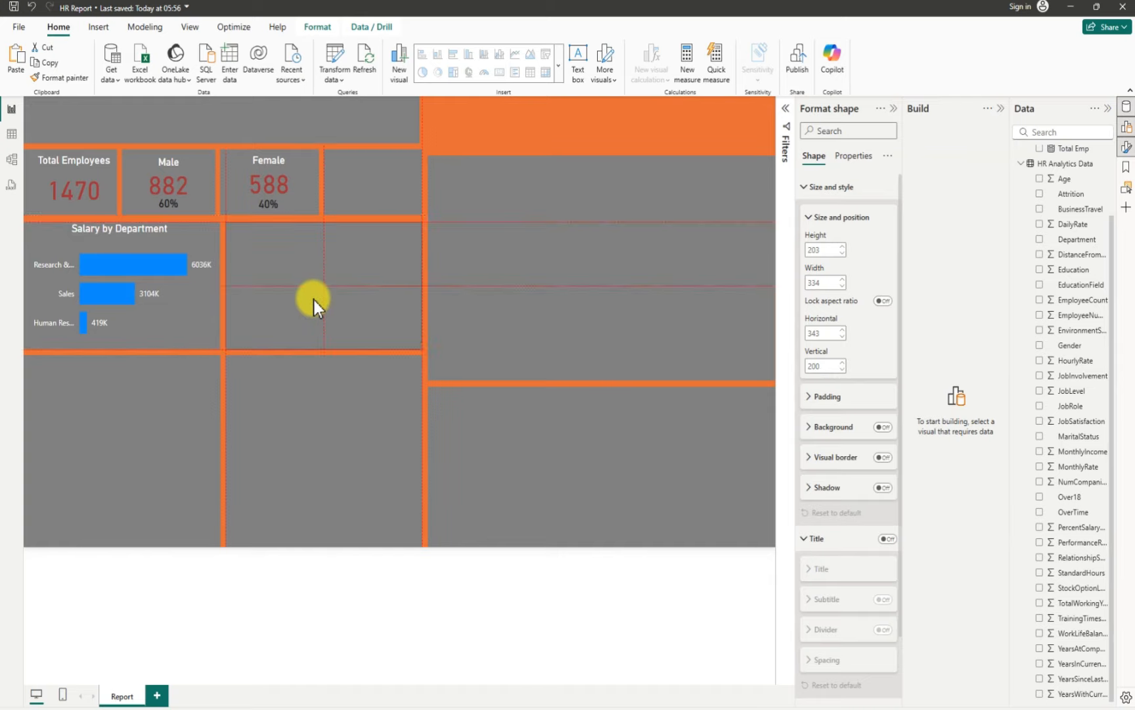
pyautogui.click(490, 116)
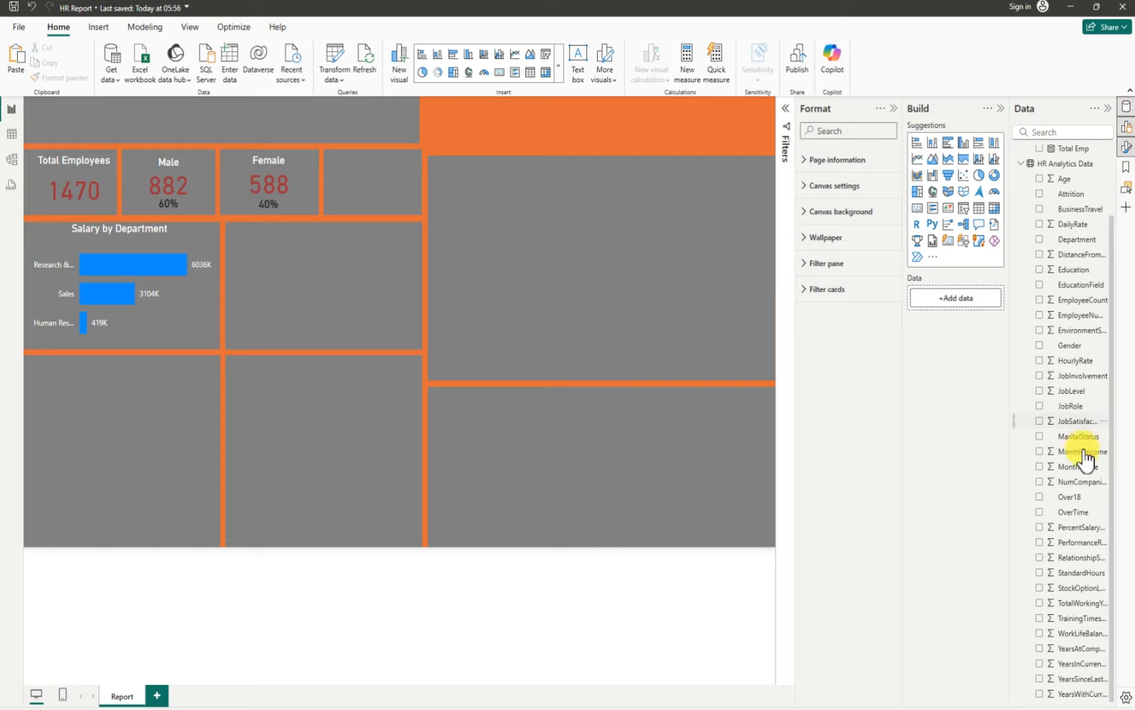
pyautogui.scroll(2, 1081, 548)
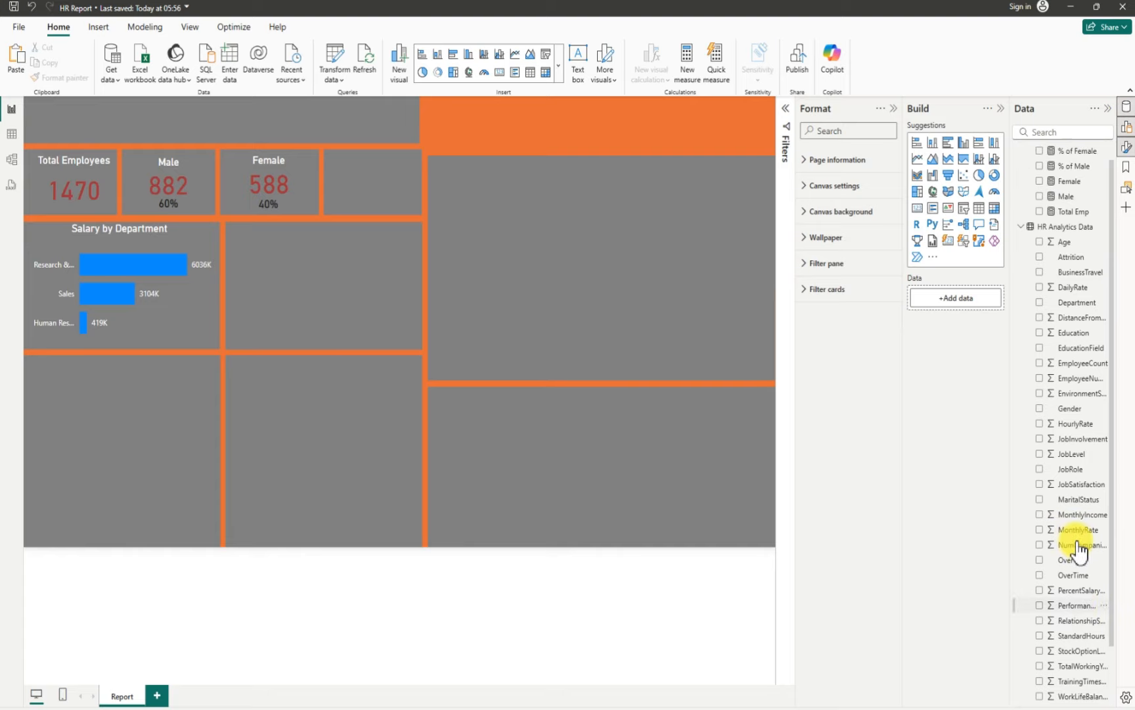
pyautogui.scroll(-2, 1081, 549)
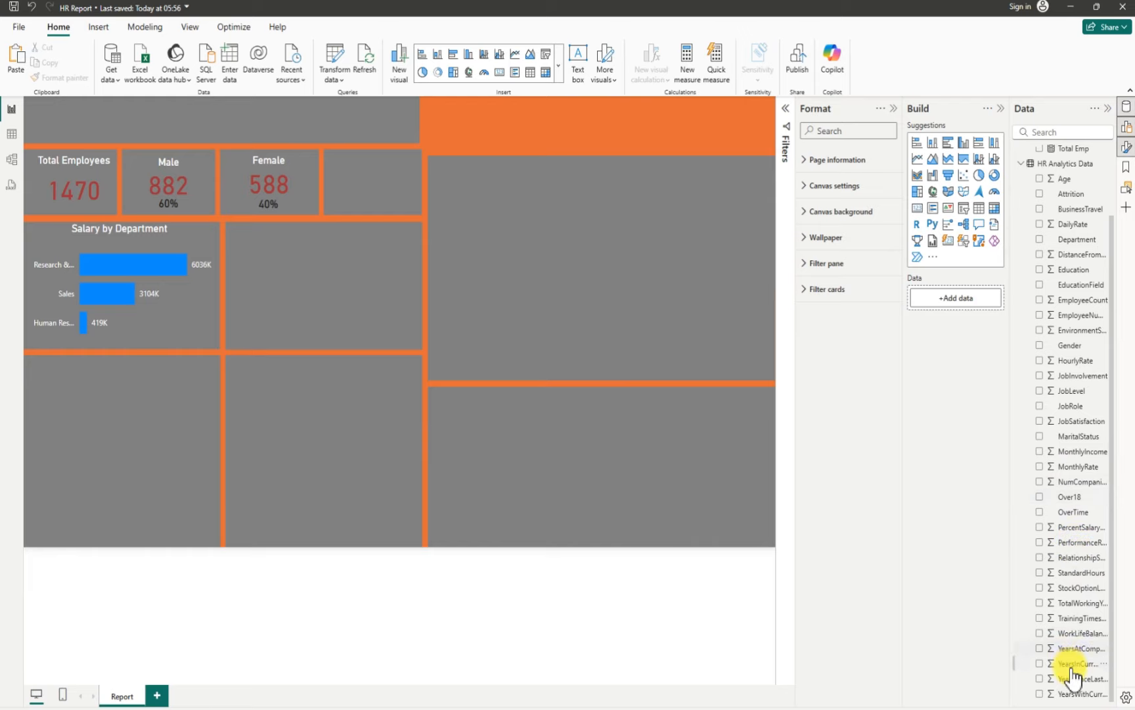
pyautogui.scroll(3, 1072, 621)
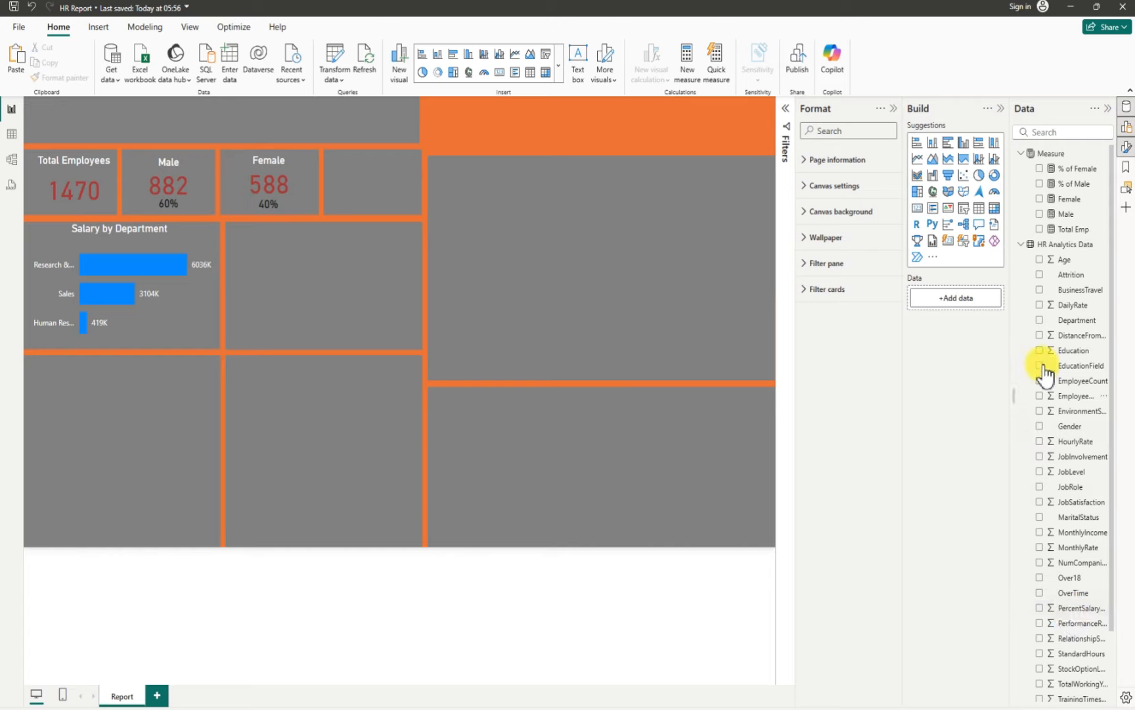
pyautogui.scroll(-3, 1088, 431)
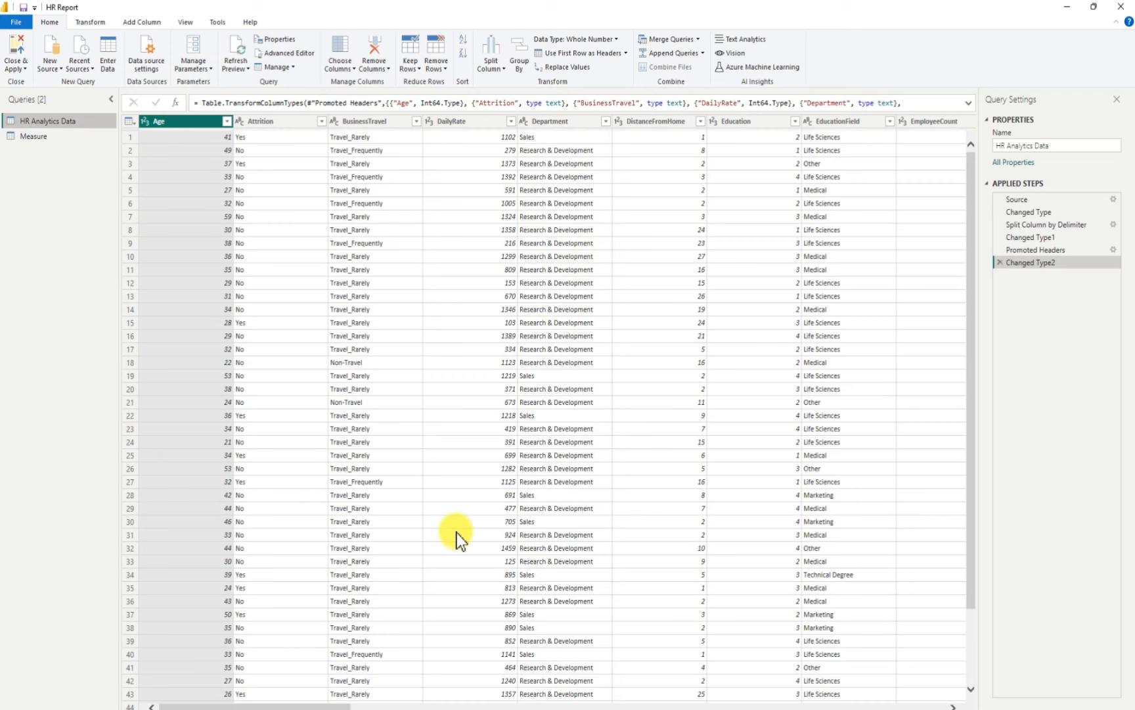
# In the Power Query Editor, start a column from examples in the HR Analytics Data query and name it "Sevice Year"
pyautogui.moveTo(325, 703); pyautogui.dragTo(924, 705)
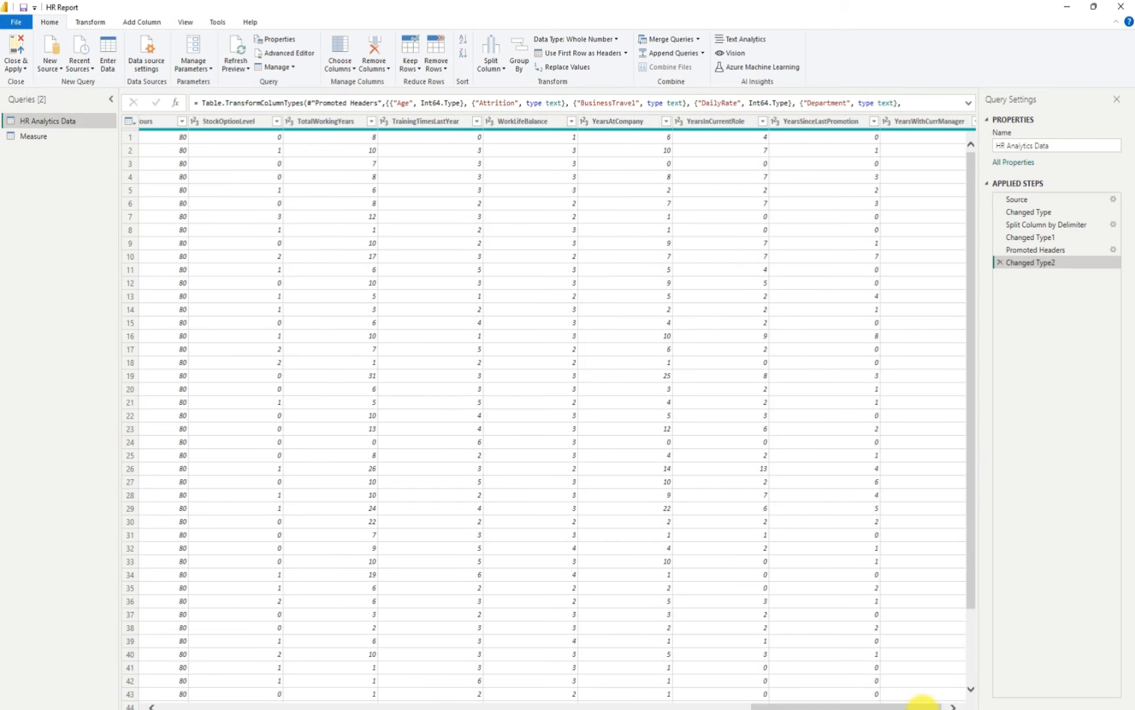
pyautogui.click(623, 122)
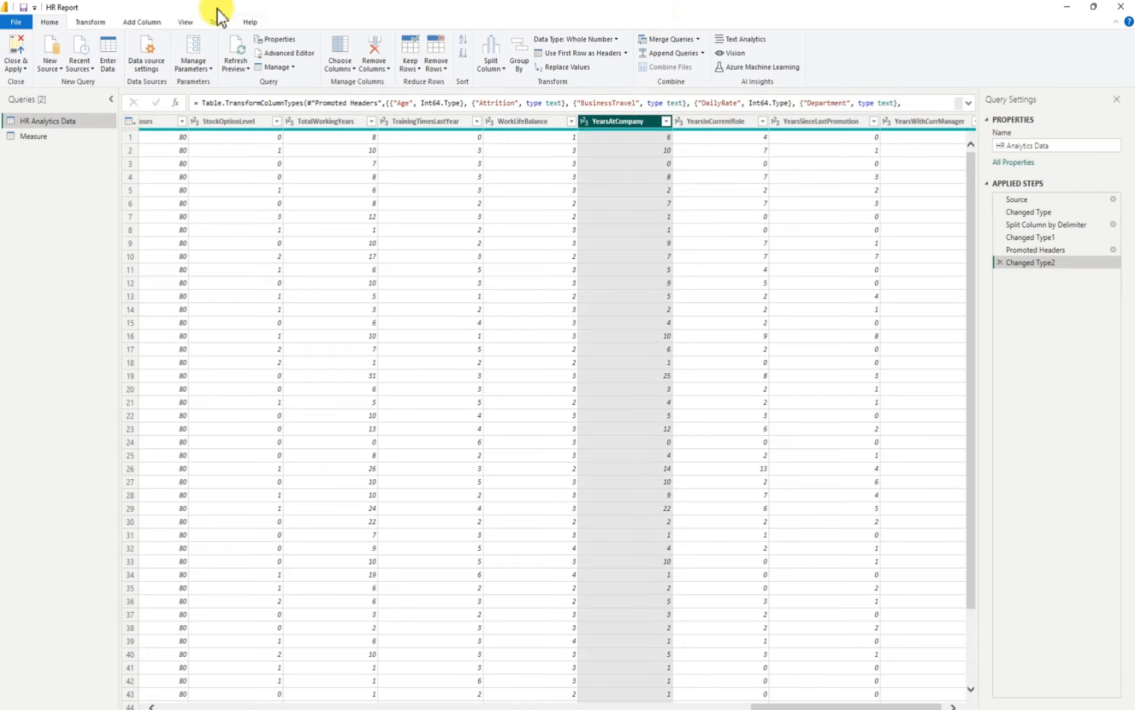
pyautogui.click(145, 21)
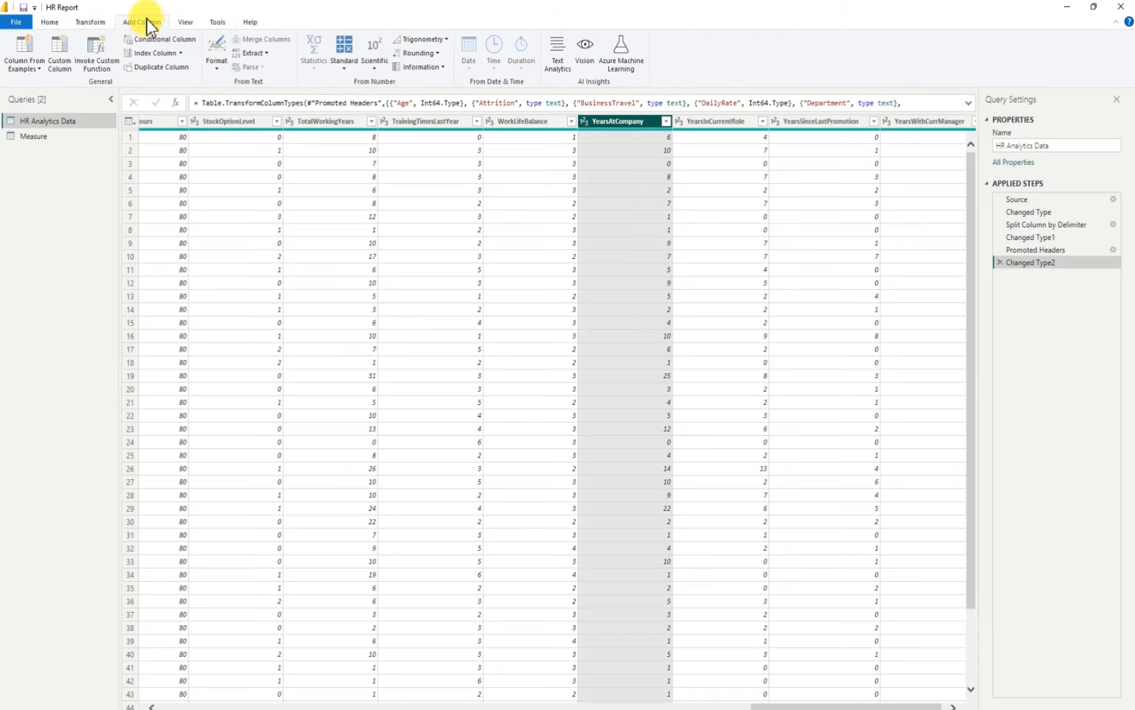
pyautogui.click(39, 70)
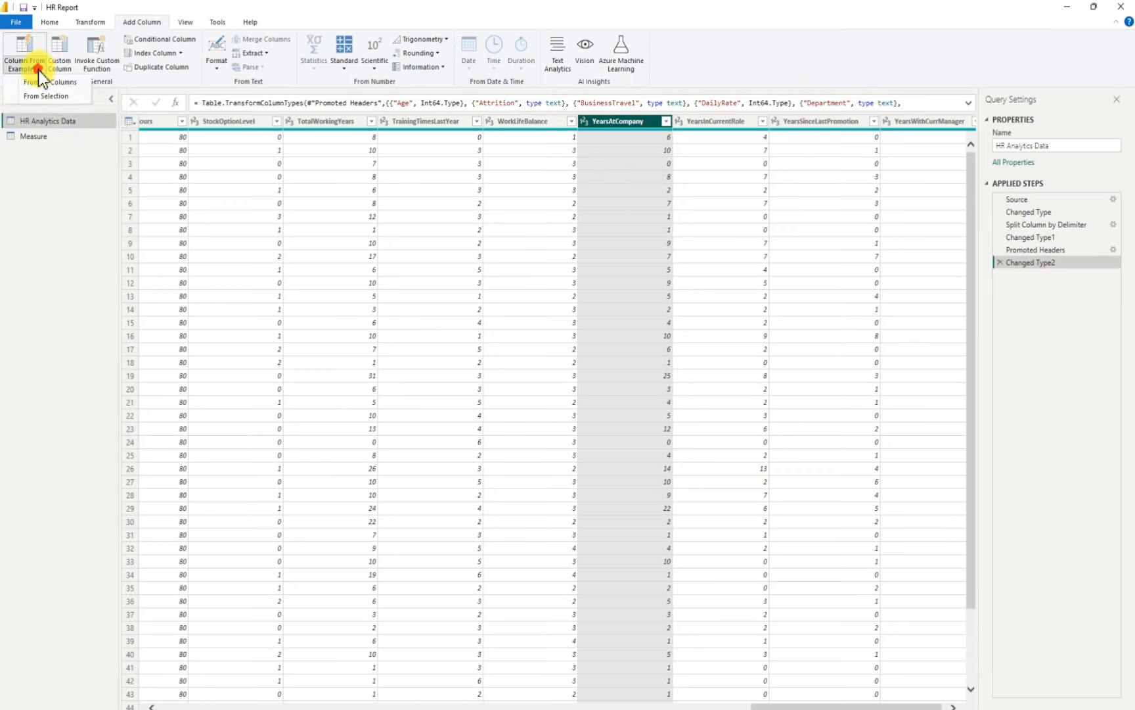
pyautogui.click(39, 71)
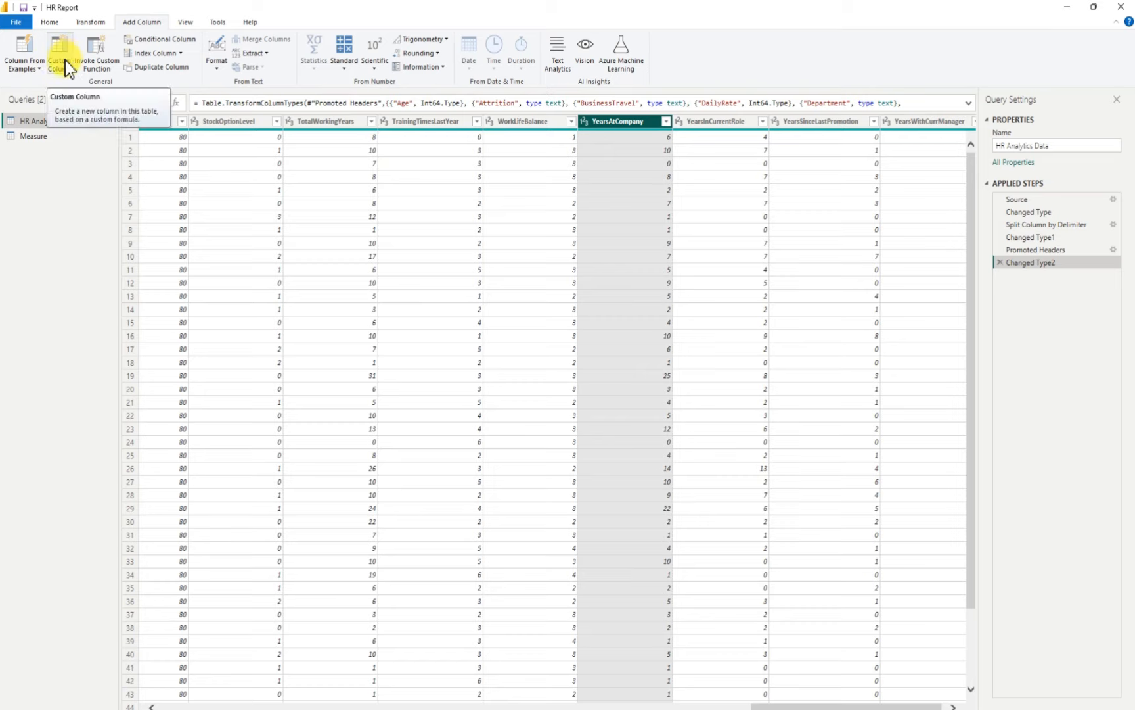
pyautogui.click(30, 56)
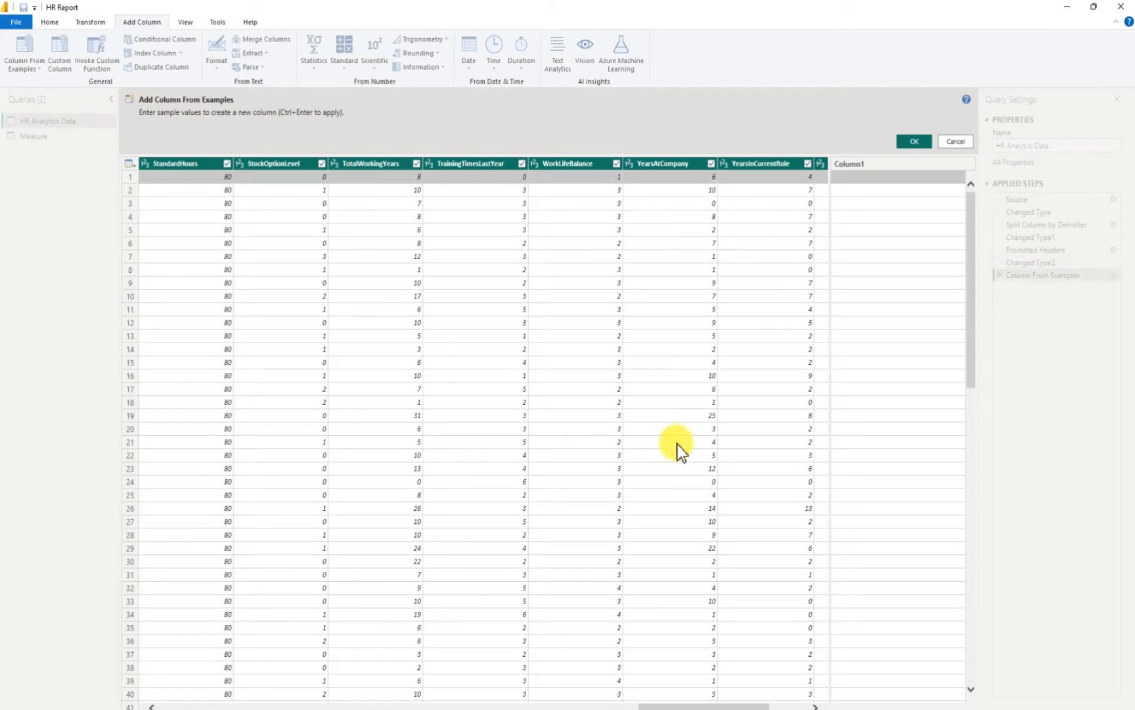
pyautogui.doubleClick(871, 161)
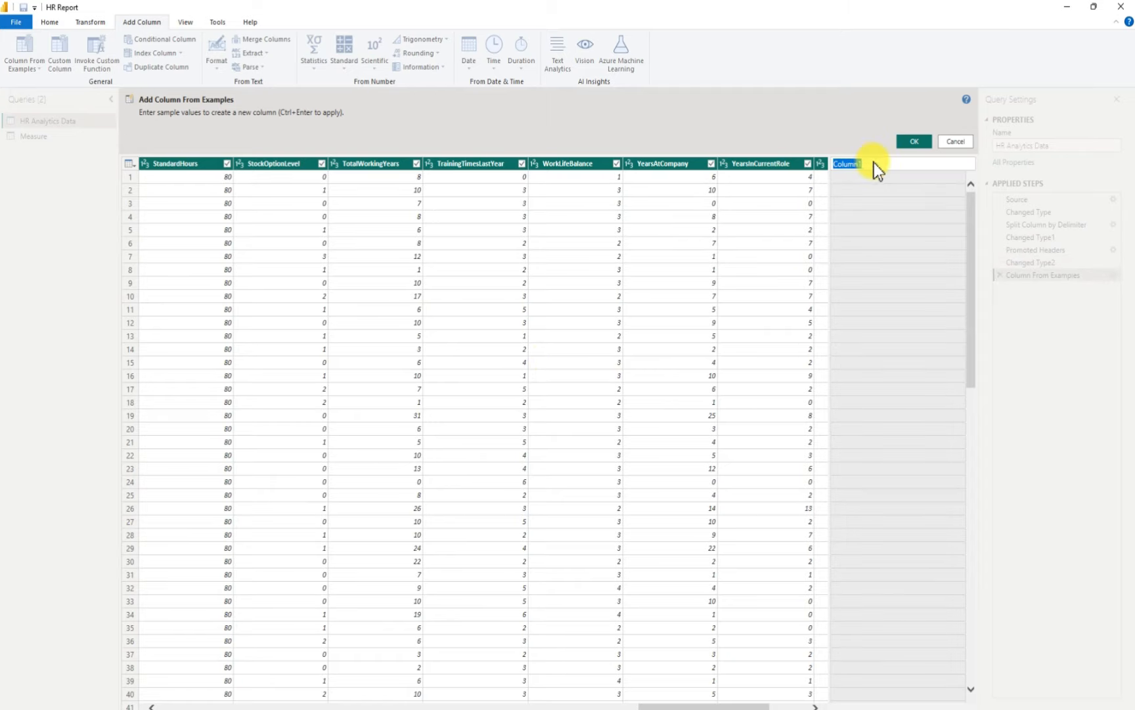
pyautogui.write('Sevice Year')
# Create the Sevice Year column from the sample value "6 years" in the first row and apply the query changes to the report
pyautogui.click(842, 178)
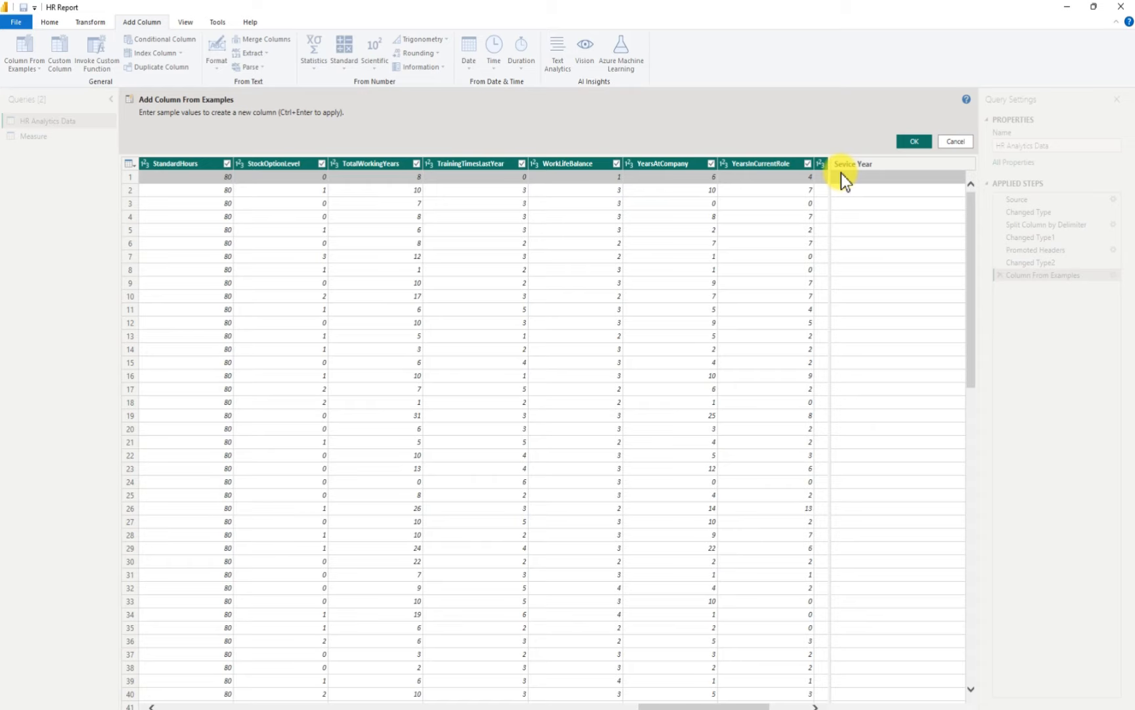
pyautogui.write('6')
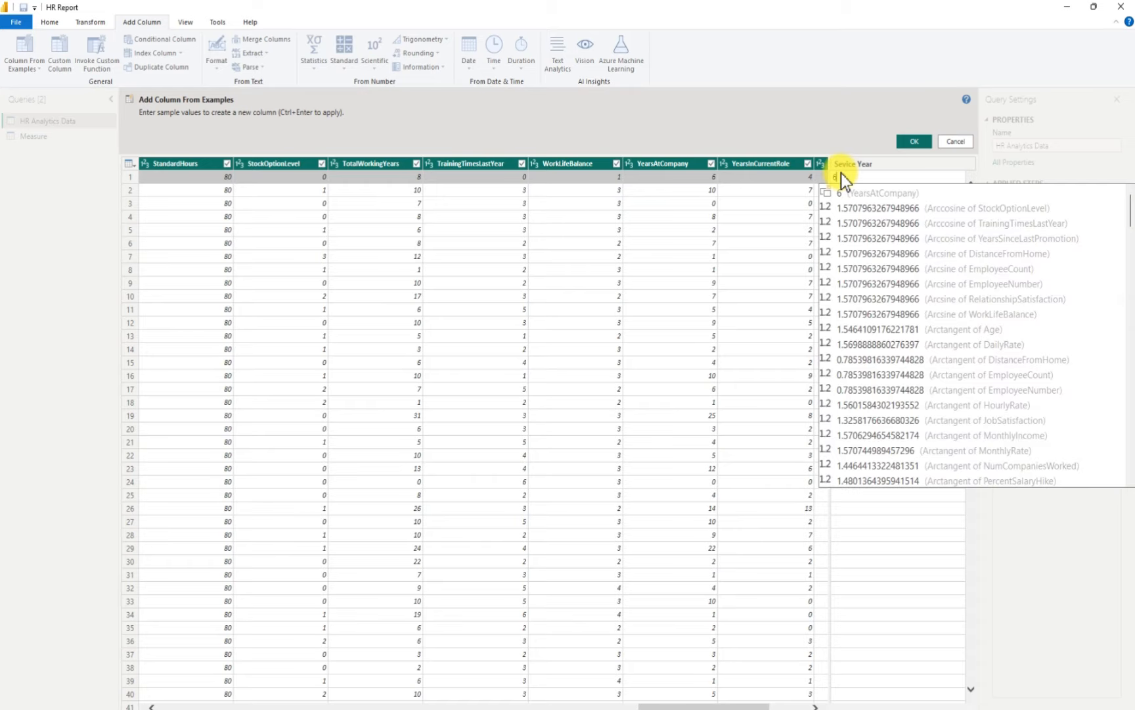
pyautogui.press('Return')
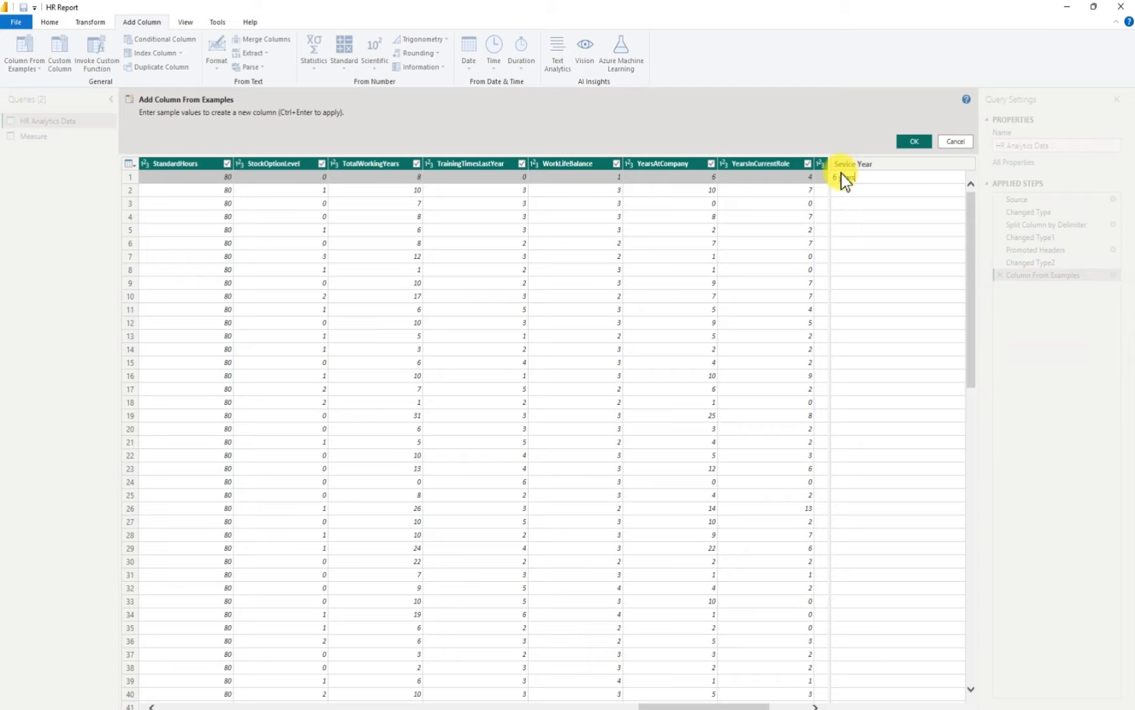
pyautogui.press('Return')
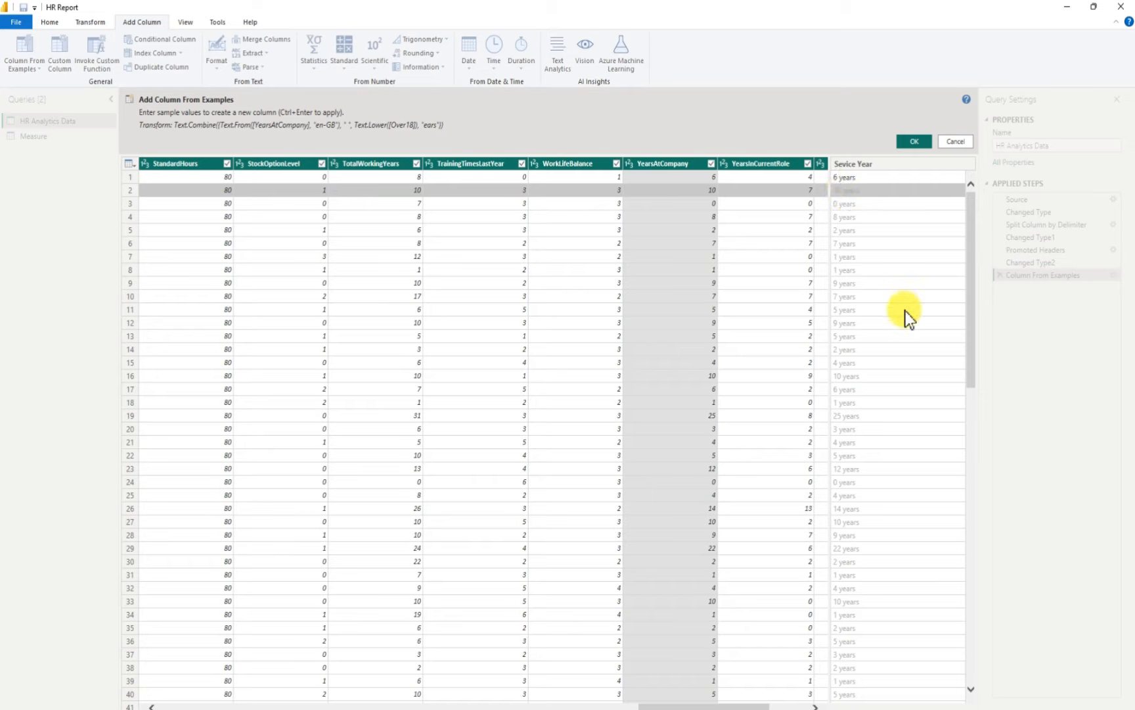
pyautogui.click(916, 145)
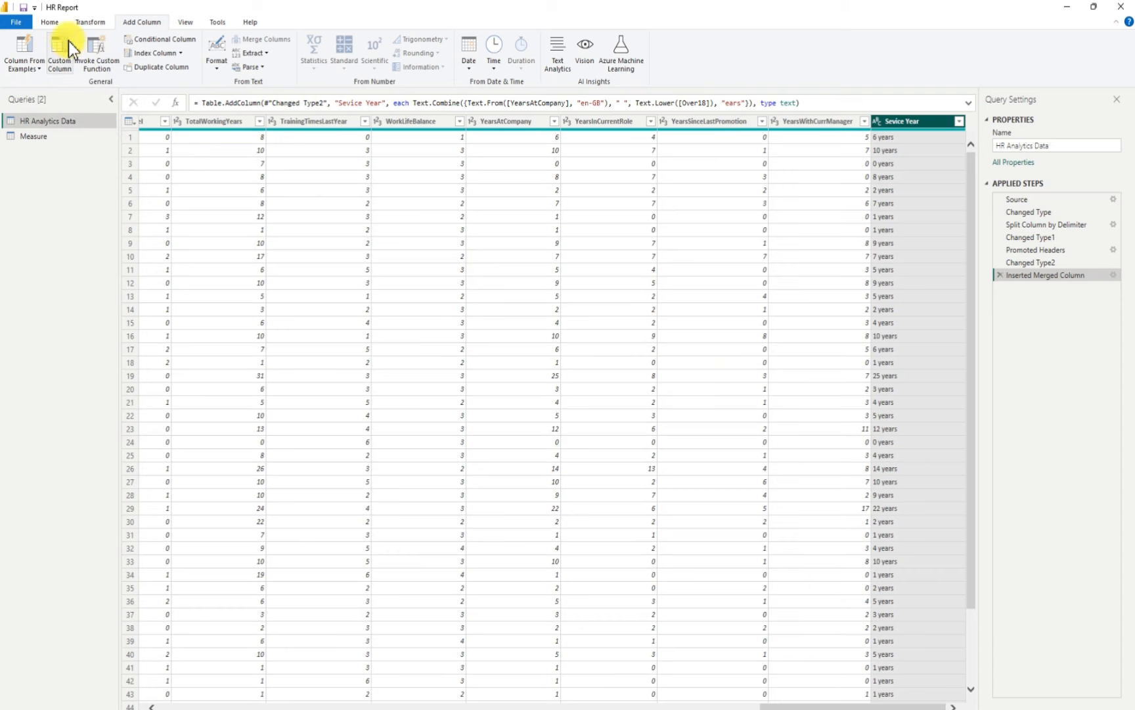
pyautogui.click(55, 26)
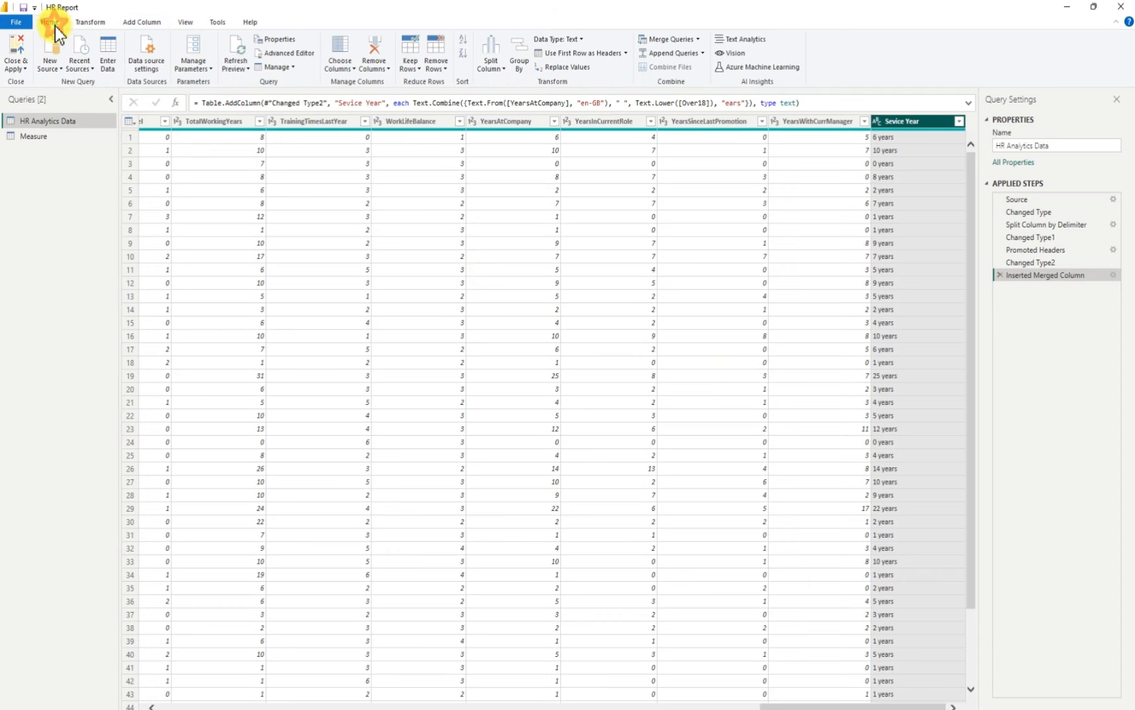
pyautogui.click(13, 47)
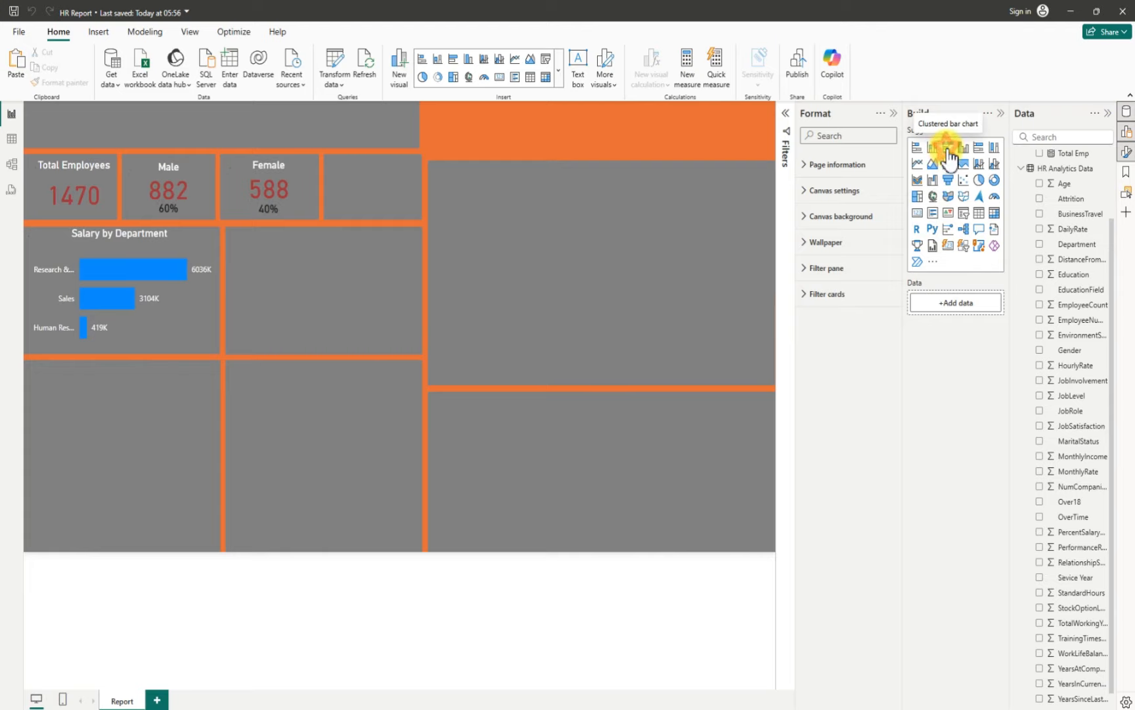
# Add a clustered bar chart in the empty panel below Salary by Department, about 317 wide and 300 high
pyautogui.click(945, 155)
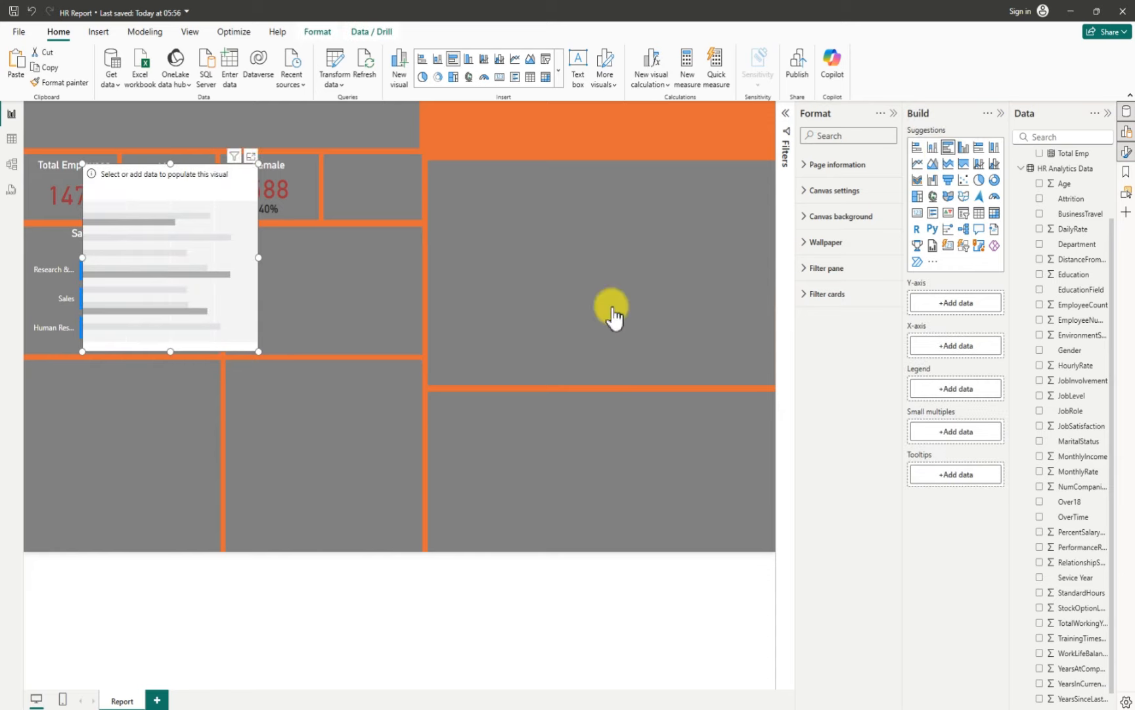
pyautogui.moveTo(130, 324); pyautogui.dragTo(81, 517)
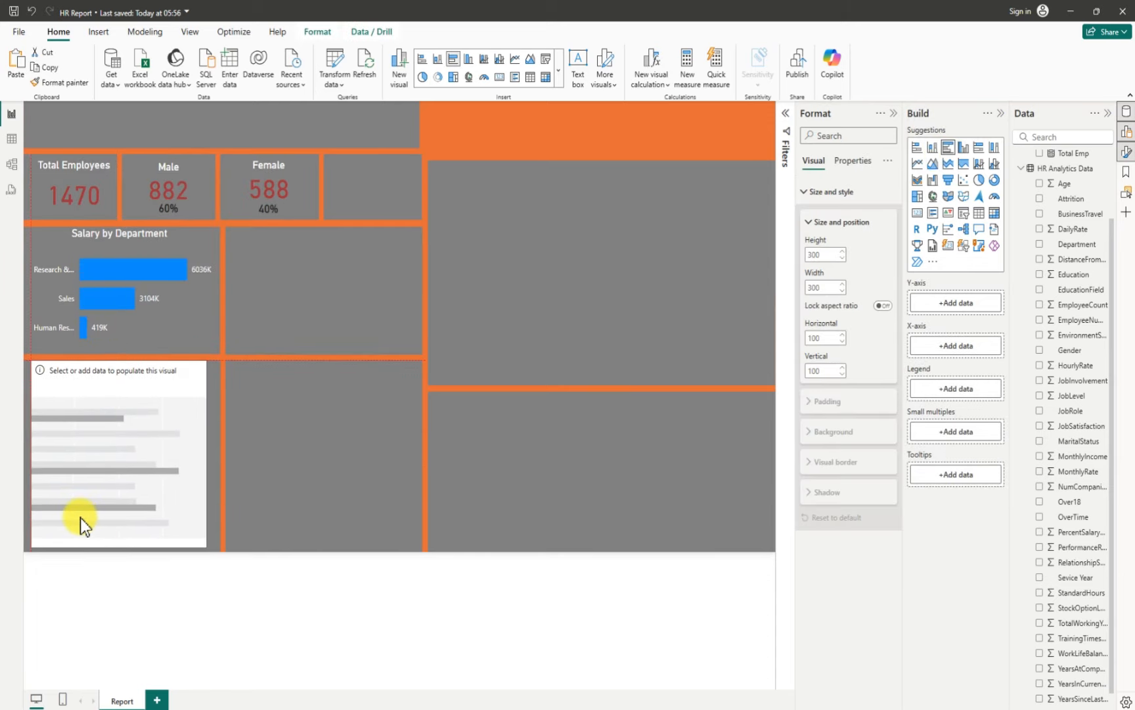
pyautogui.moveTo(201, 456); pyautogui.dragTo(216, 455)
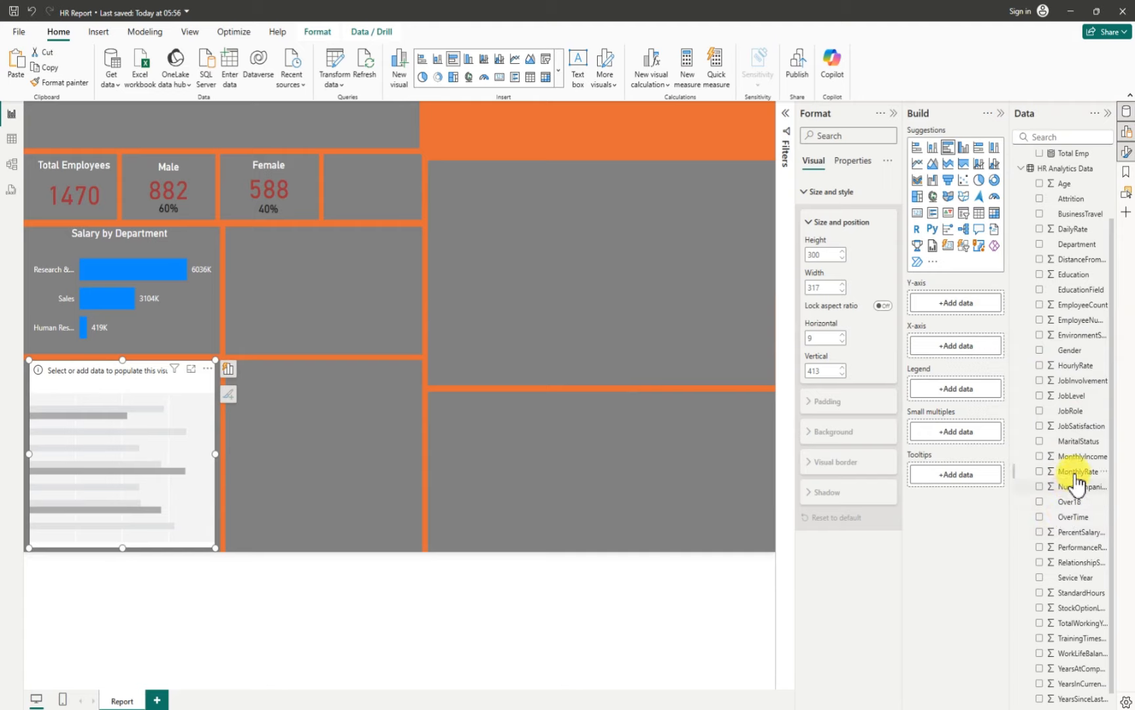
# Plot Total Emp by Sevice Year in the new bar chart and turn off the chart's background
pyautogui.scroll(-1, 1078, 503)
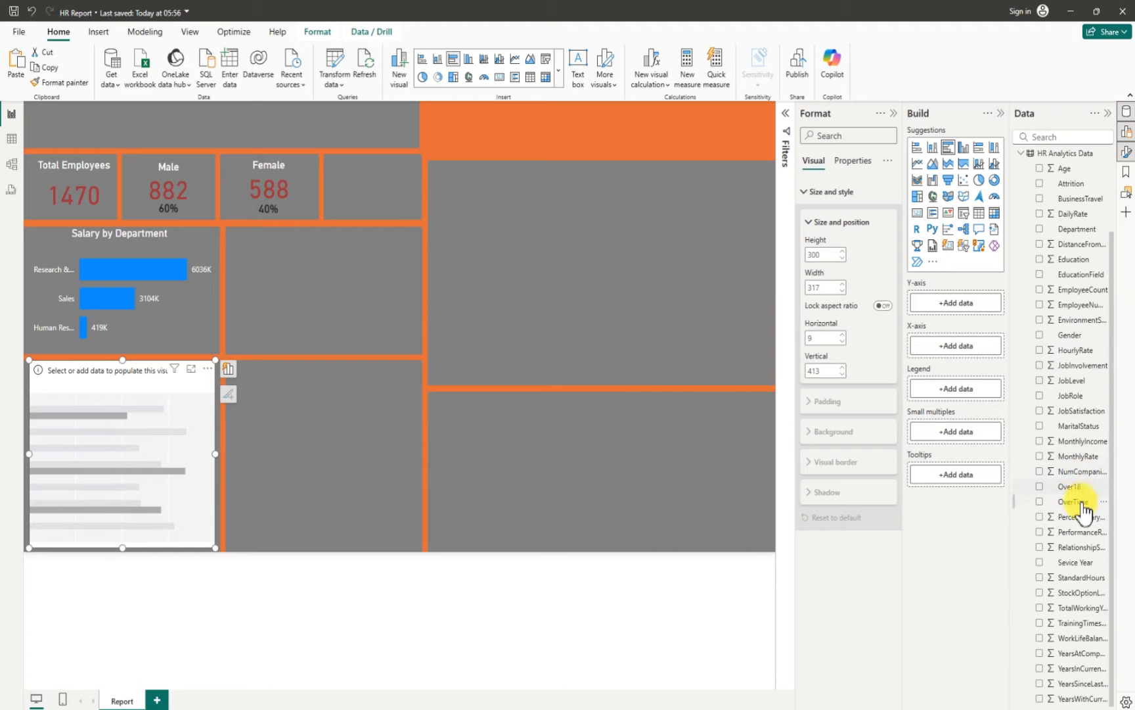
pyautogui.click(1040, 563)
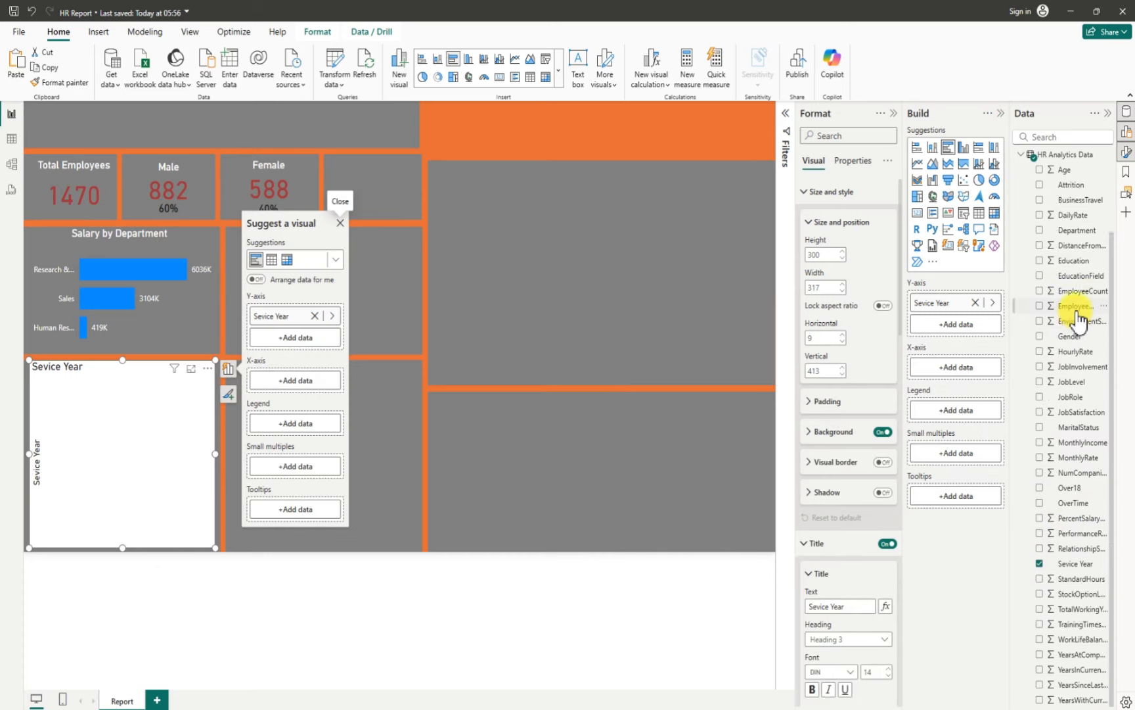
pyautogui.scroll(3, 1077, 317)
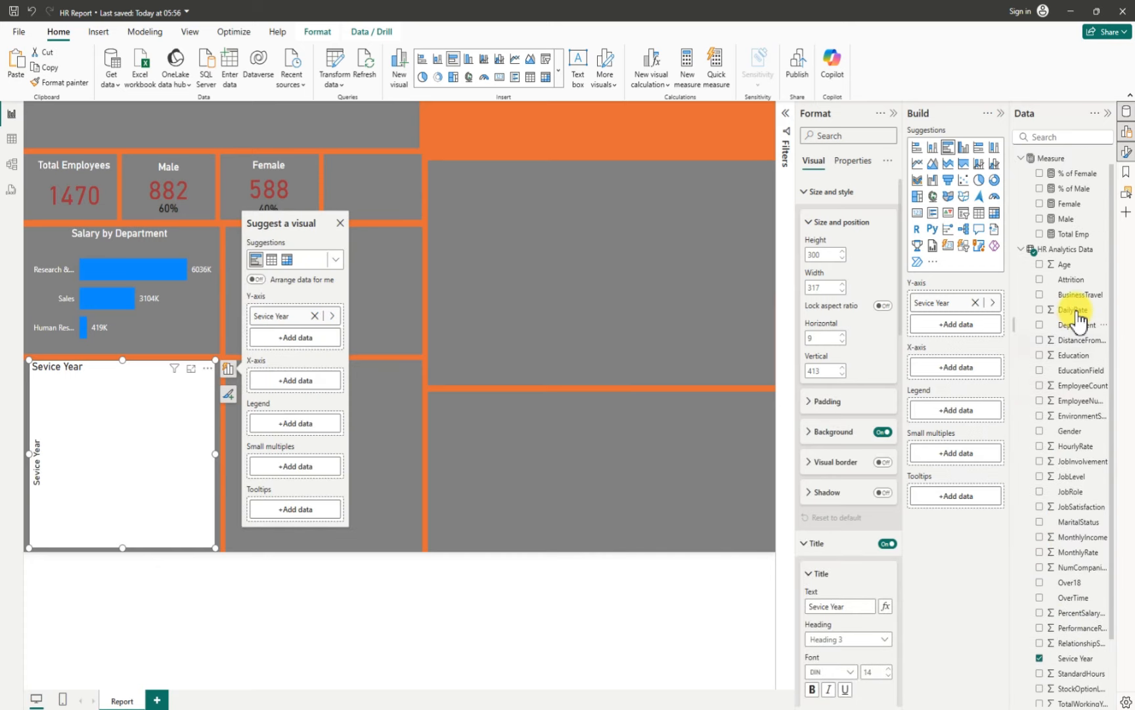
pyautogui.click(1040, 234)
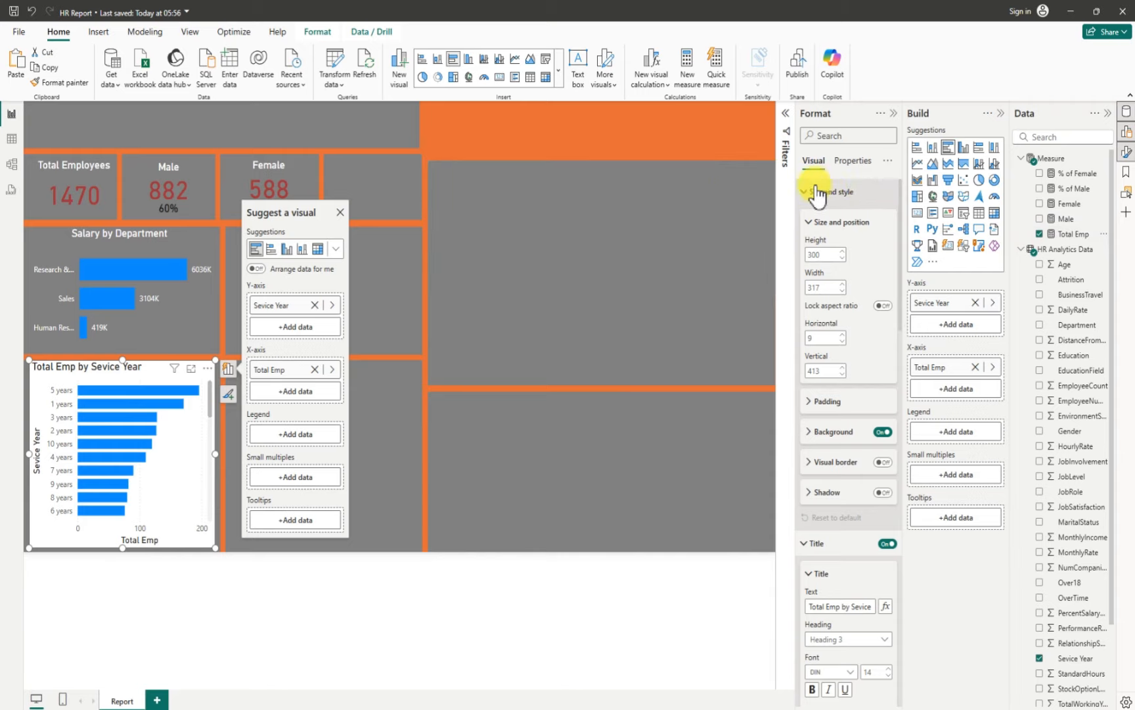
pyautogui.click(882, 432)
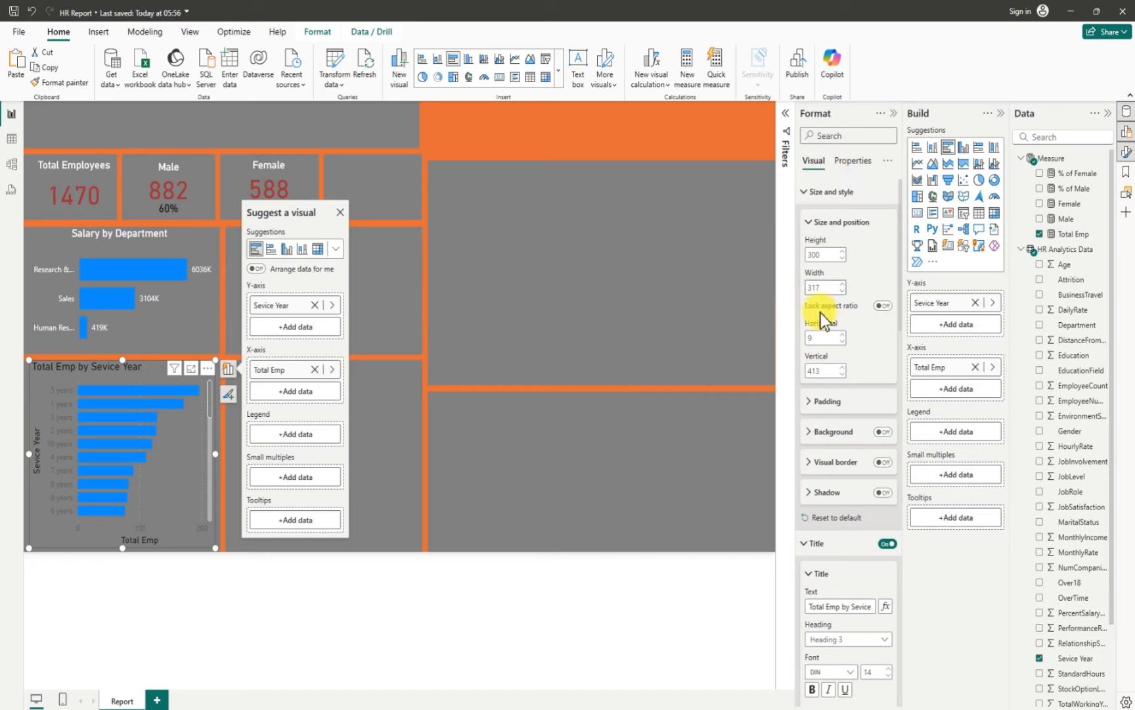
# Change the title text of the Total Emp by Sevice Year chart to "Employees by Sevice Year"
pyautogui.scroll(-3, 837, 383)
pyautogui.scroll(-4, 840, 375)
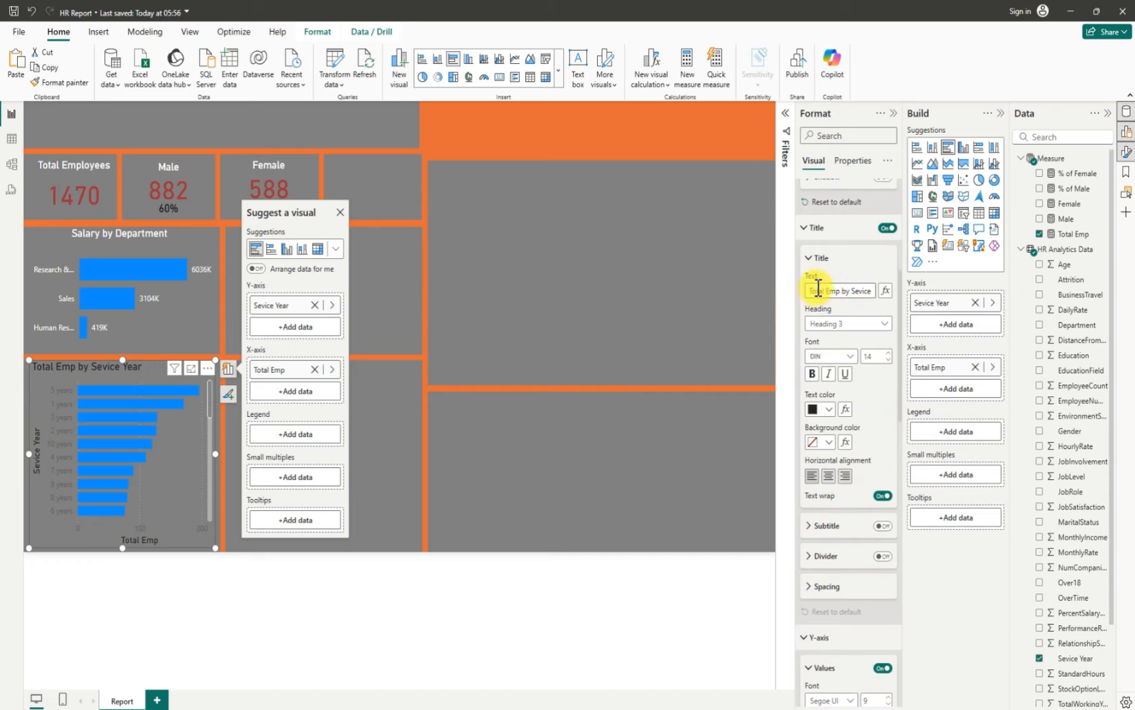
pyautogui.moveTo(811, 291)
pyautogui.mouseDown()
pyautogui.moveTo(855, 289)
pyautogui.moveTo(823, 292)
pyautogui.mouseUp()
pyautogui.press('BackSpace')
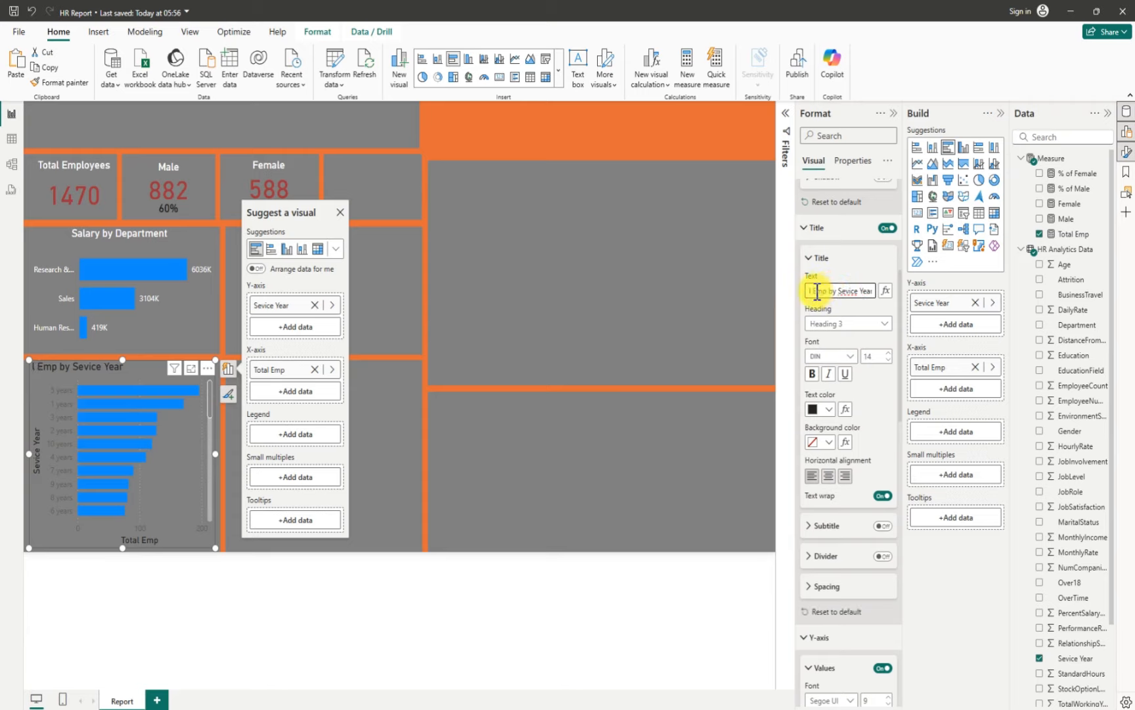
pyautogui.press('Delete')
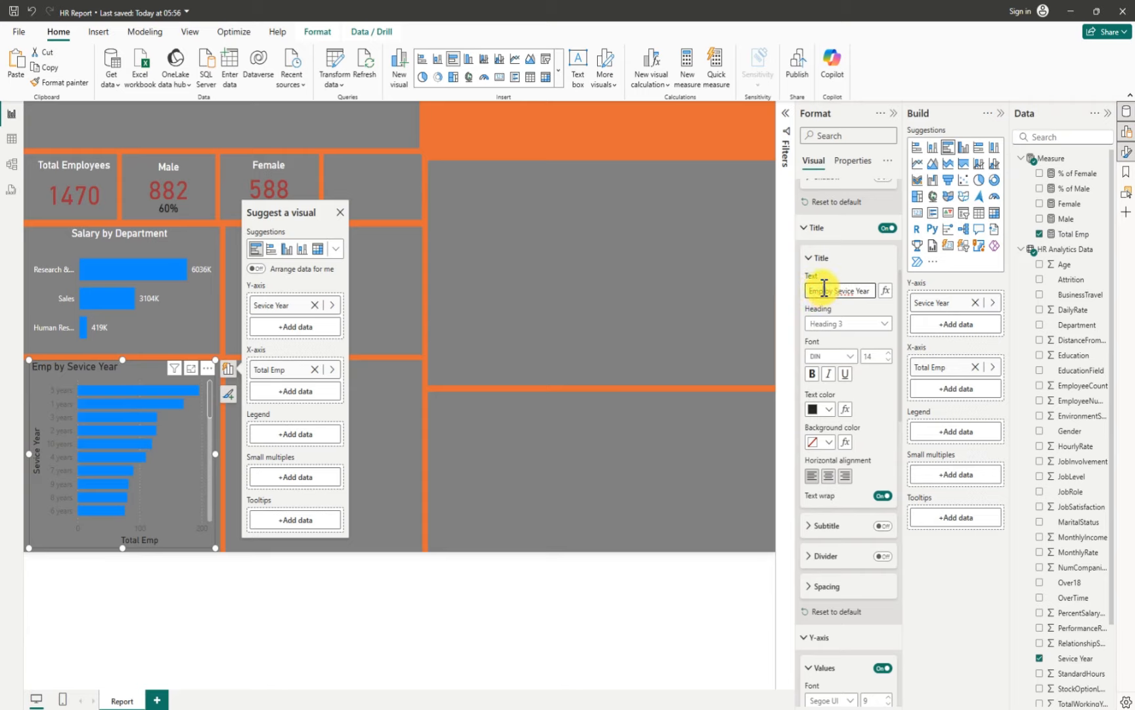
pyautogui.write('loyees')
# Make the Employees by Sevice Year chart title white and align it to the center
pyautogui.click(832, 414)
pyautogui.click(816, 452)
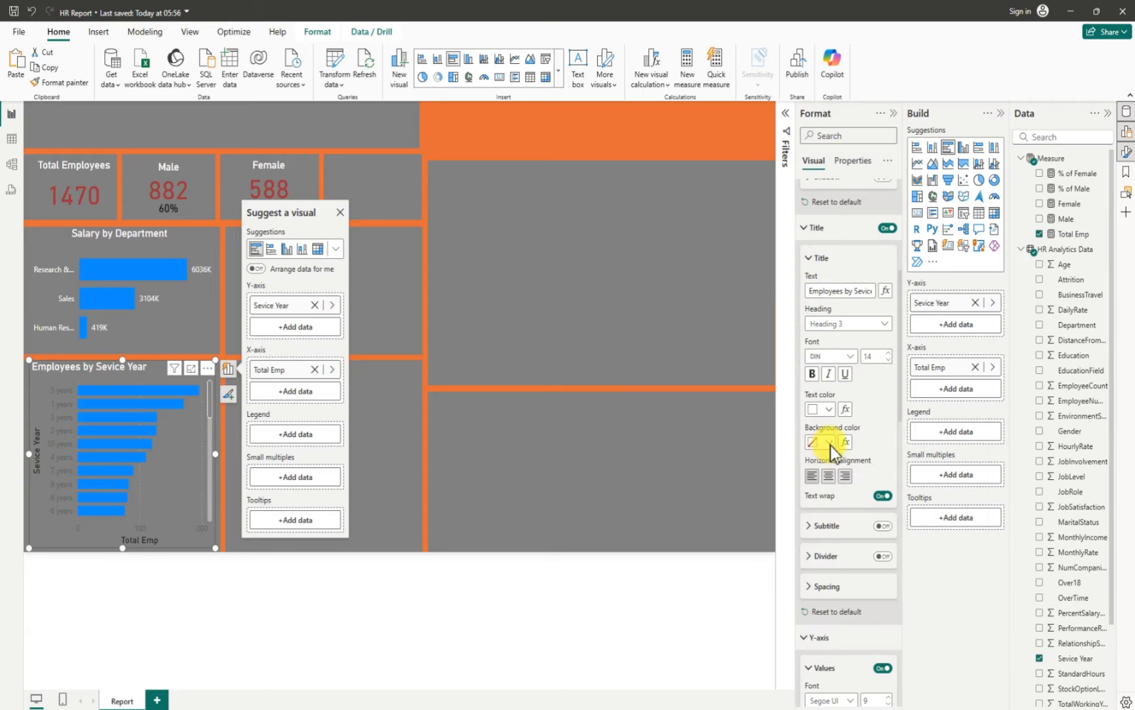
pyautogui.scroll(-3, 829, 463)
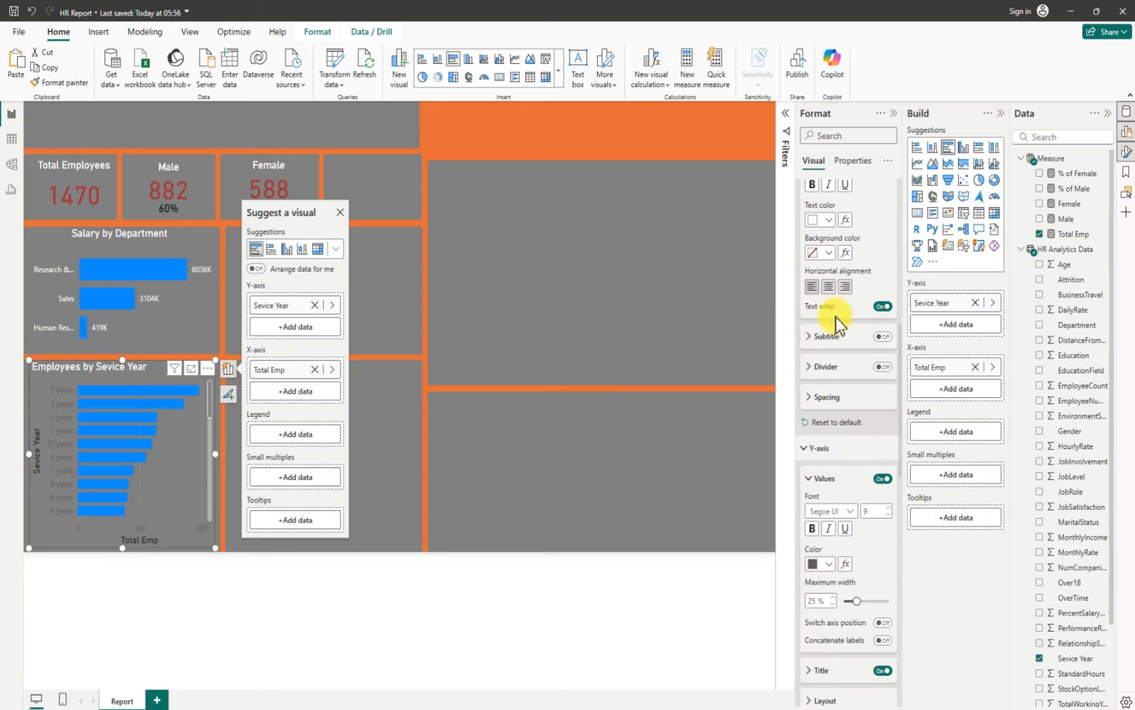
pyautogui.click(827, 287)
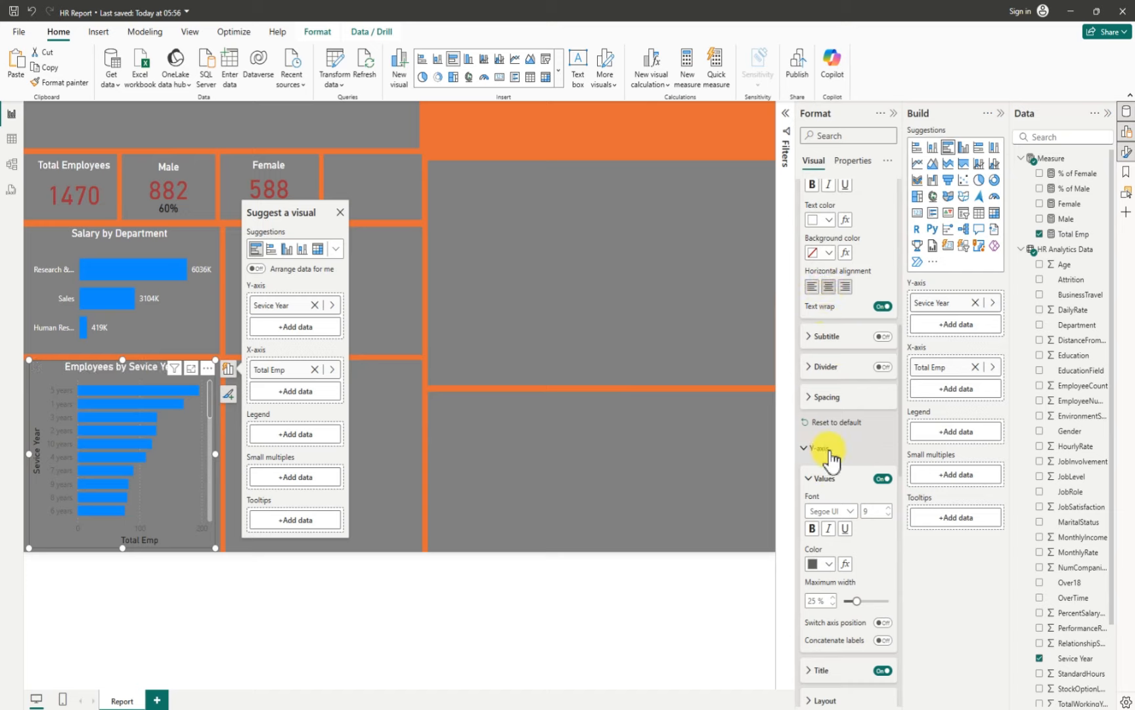
# Set the color of the Y-axis values in the Employees by Sevice Year chart to white
pyautogui.scroll(-4, 831, 456)
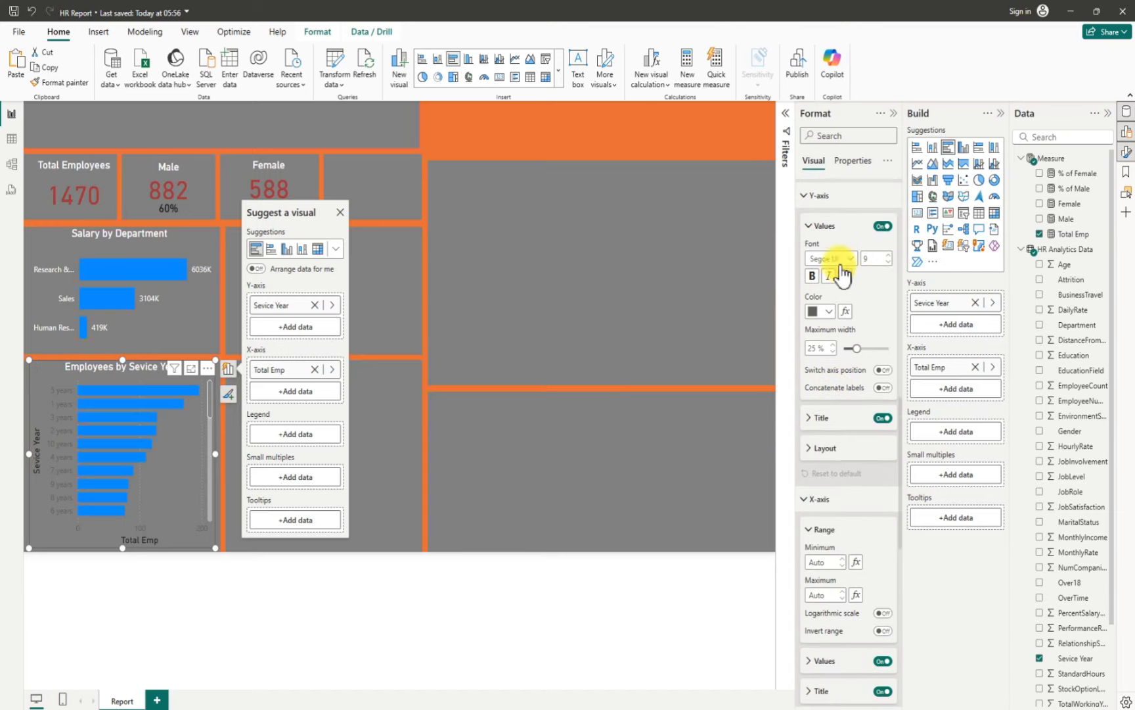
pyautogui.click(829, 311)
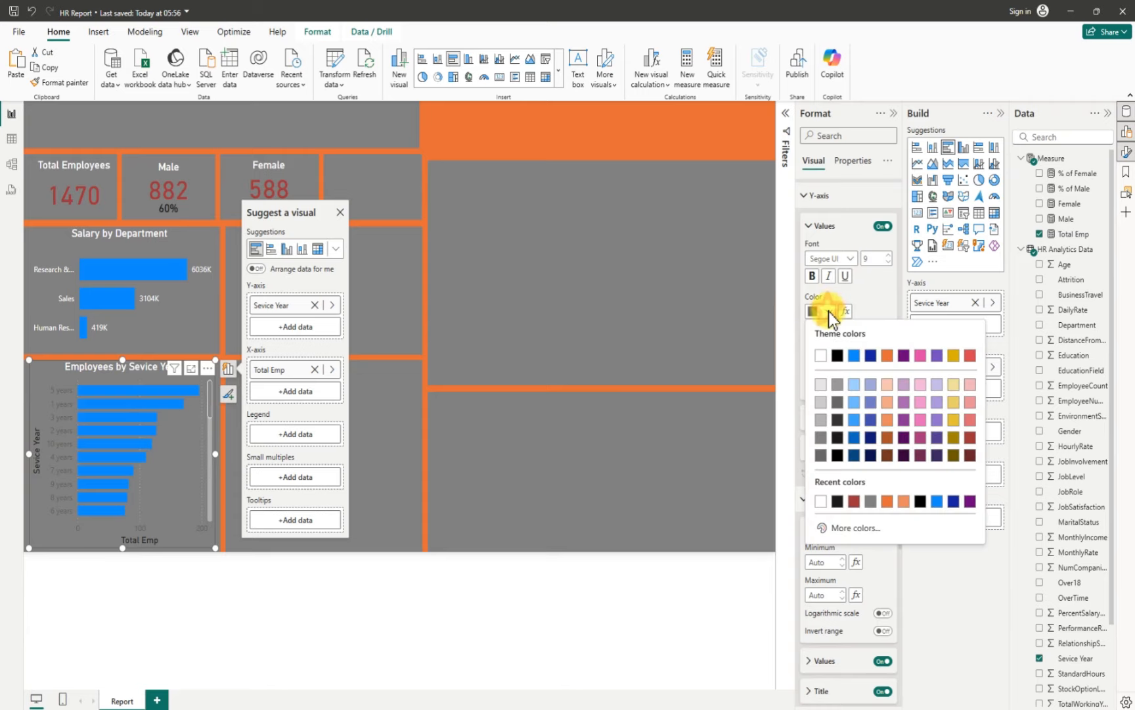
pyautogui.click(821, 356)
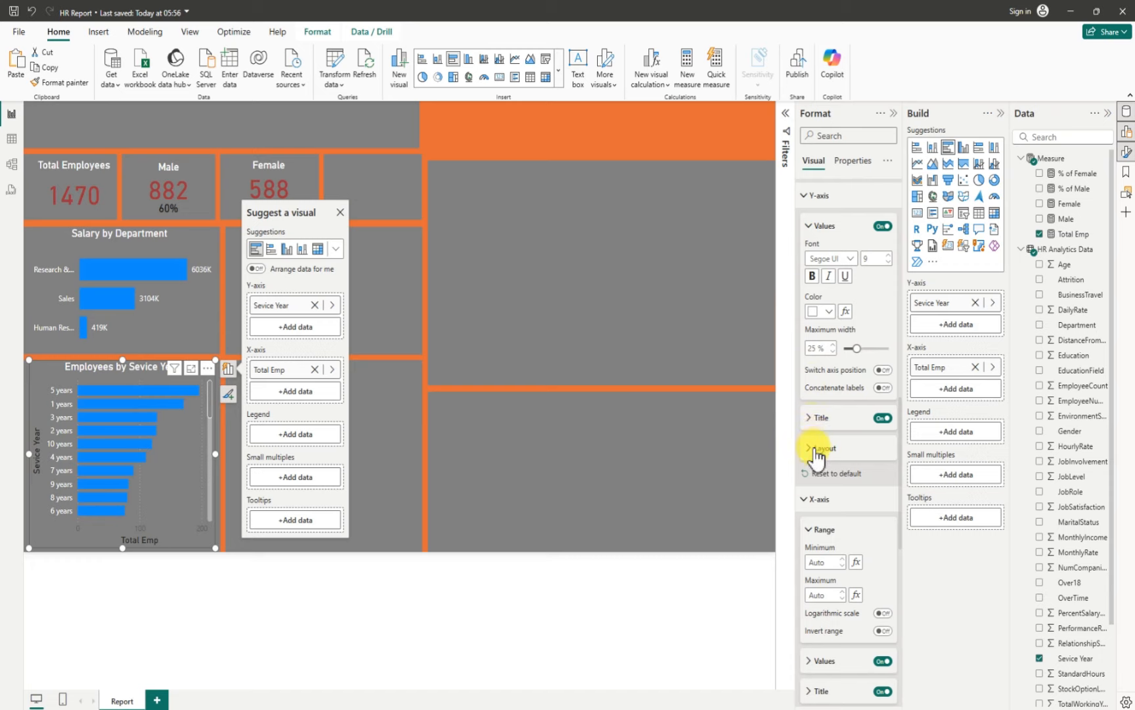
# Hide both axis titles and the X-axis values of the Employees by Sevice Year chart
pyautogui.scroll(-5, 816, 453)
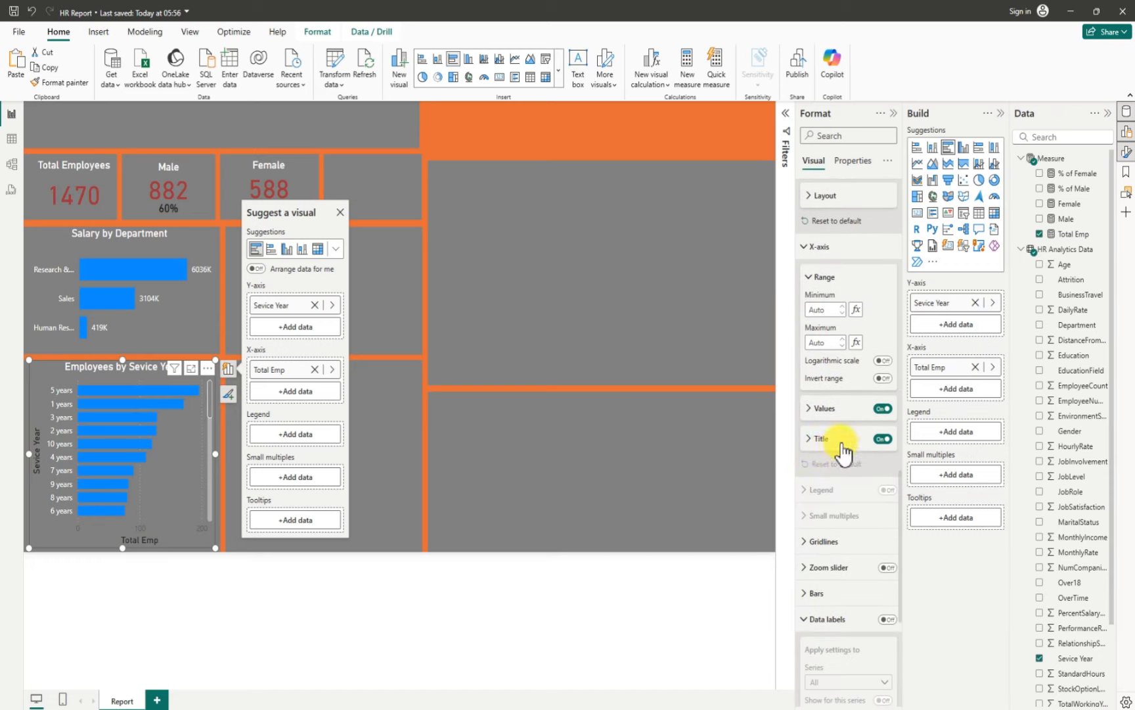
pyautogui.scroll(2, 843, 452)
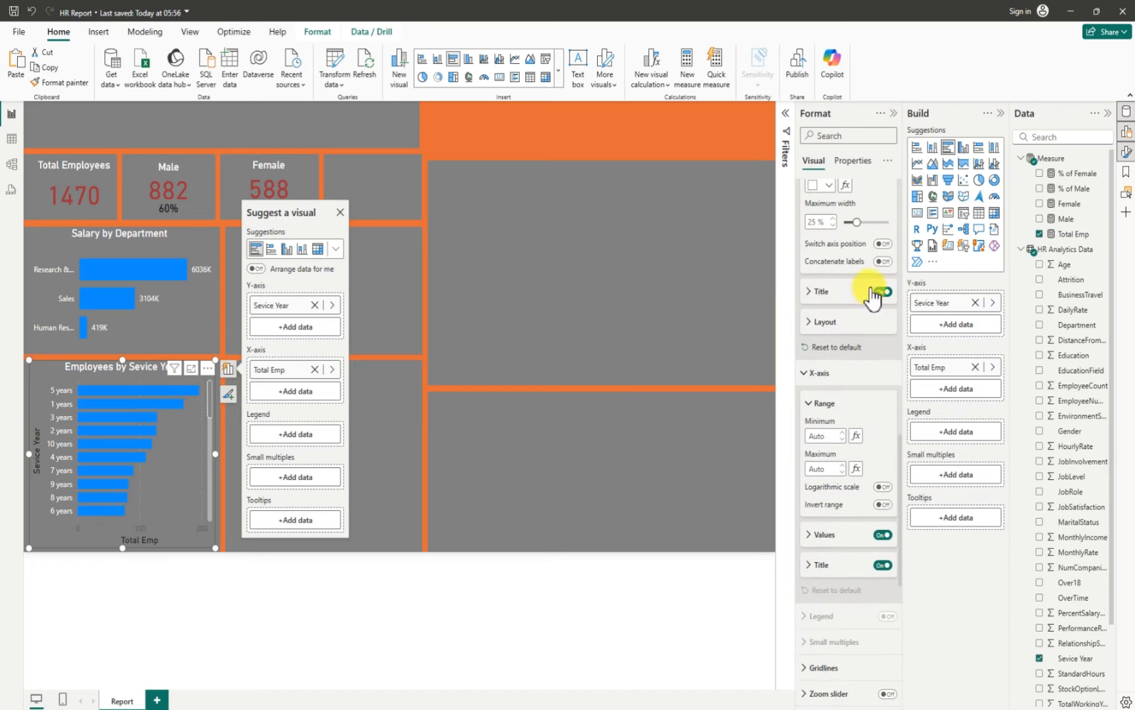
pyautogui.click(882, 291)
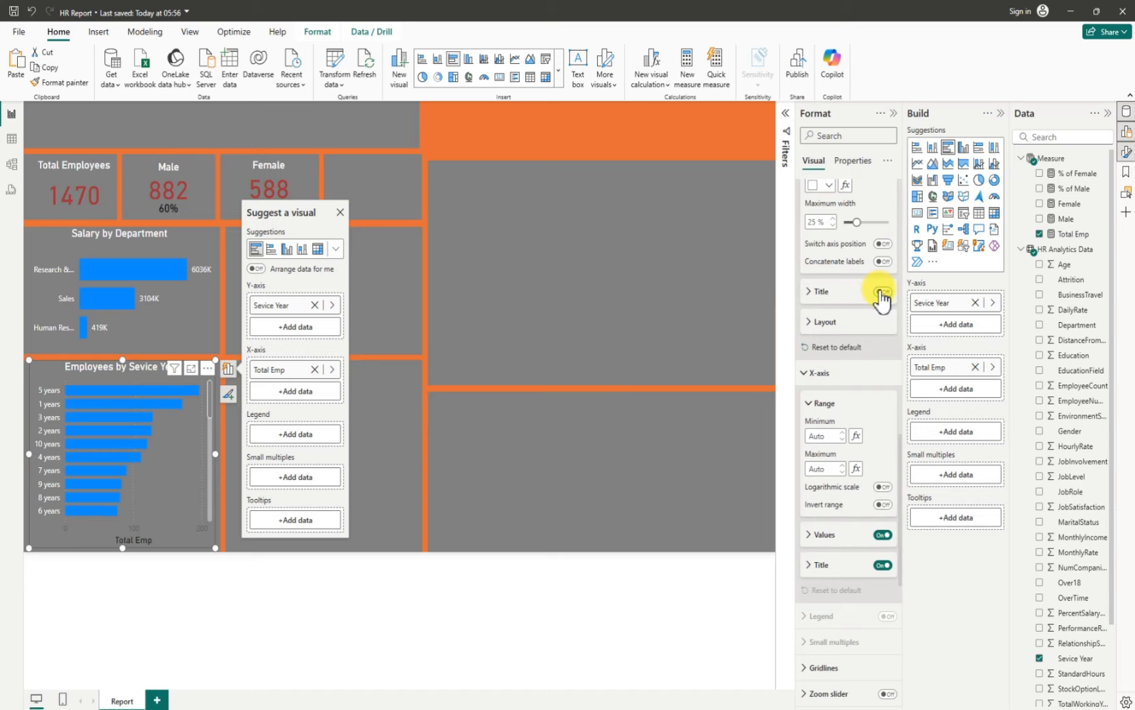
pyautogui.scroll(-2, 846, 535)
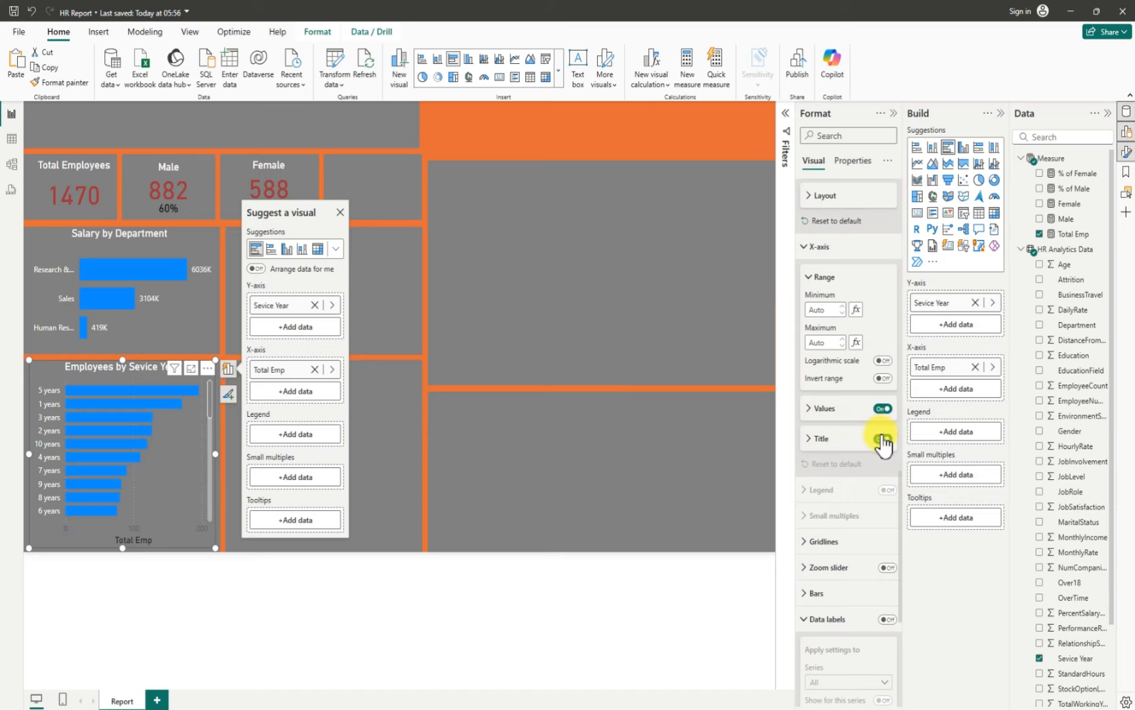
pyautogui.click(882, 438)
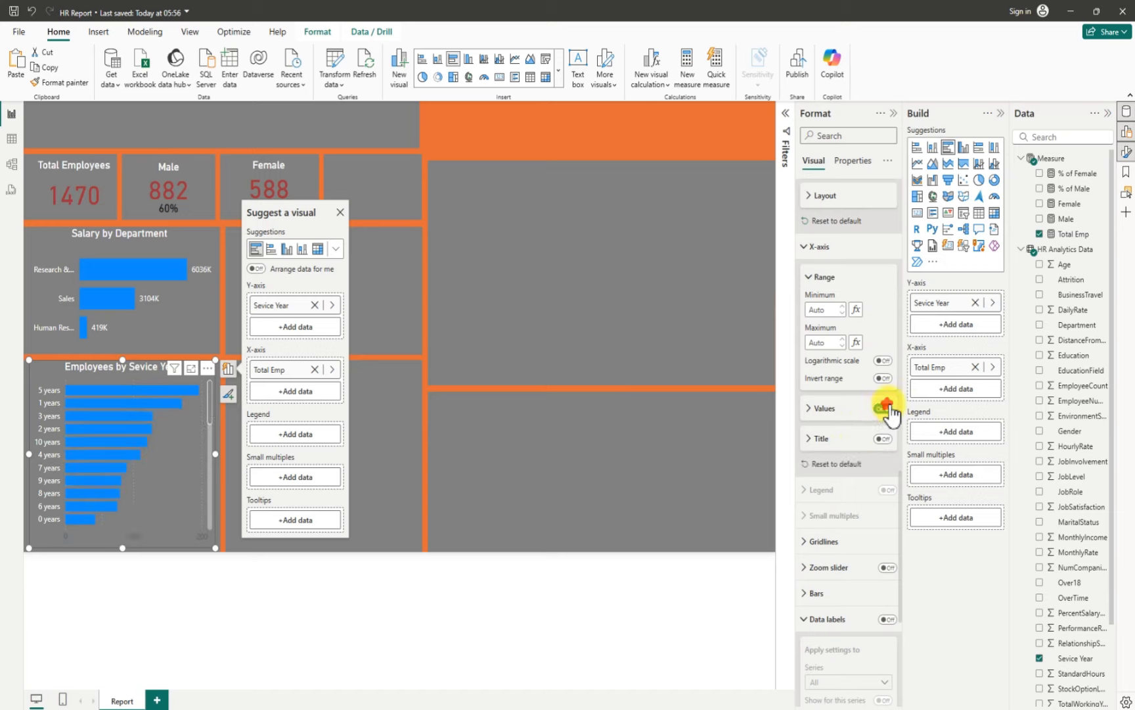
pyautogui.click(888, 408)
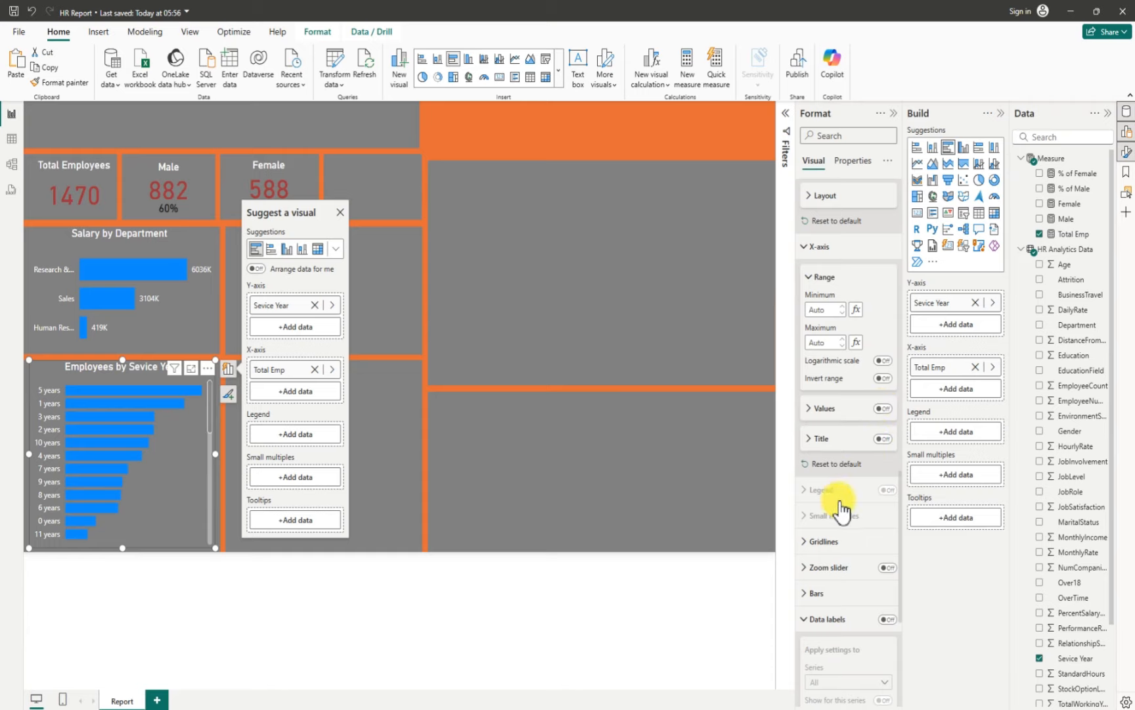
# Turn on data labels for the Employees by Sevice Year chart, positioned at Outside end and colored white
pyautogui.scroll(-5, 843, 509)
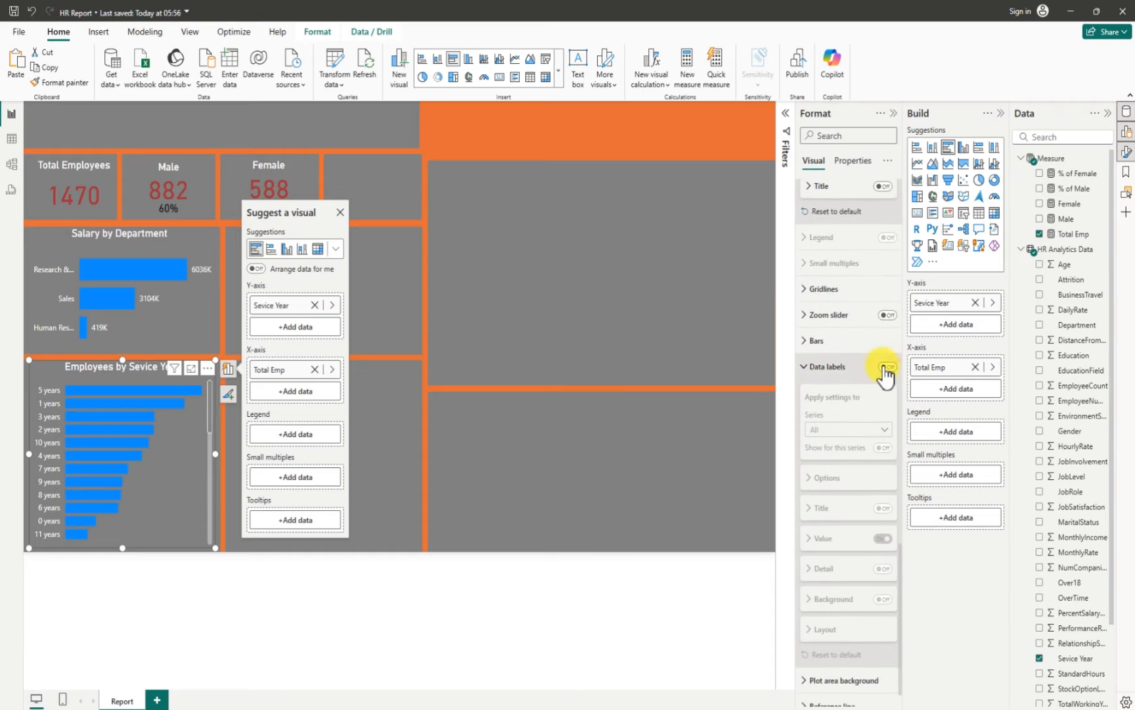
pyautogui.click(885, 368)
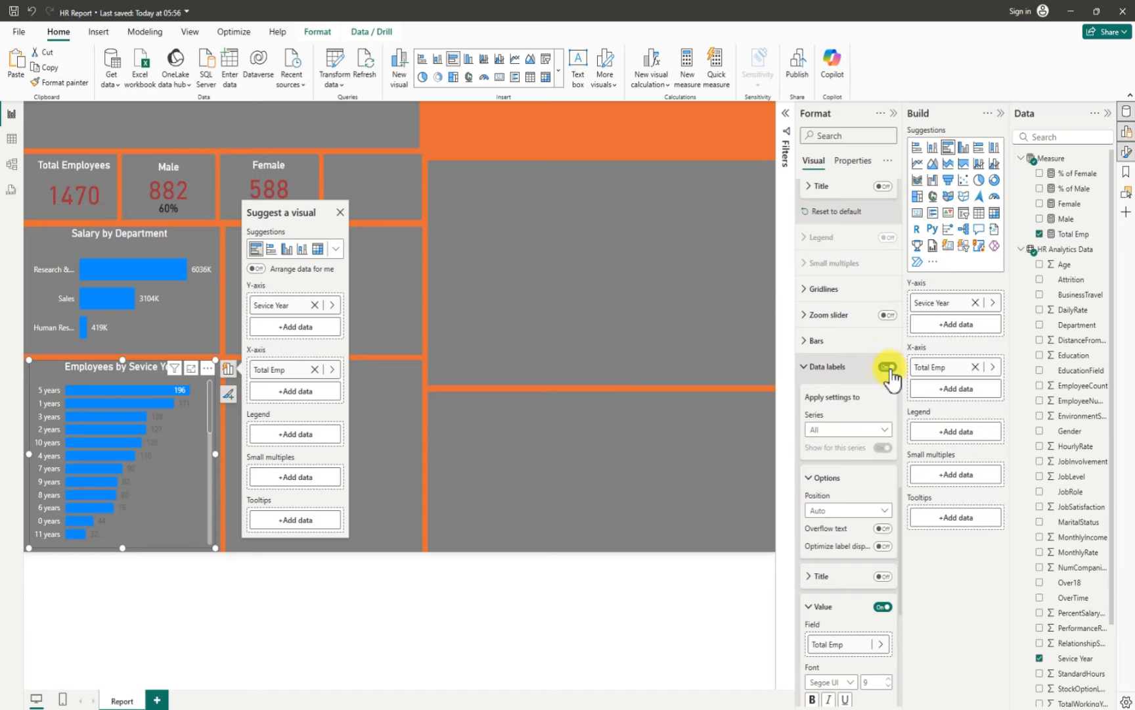
pyautogui.click(841, 509)
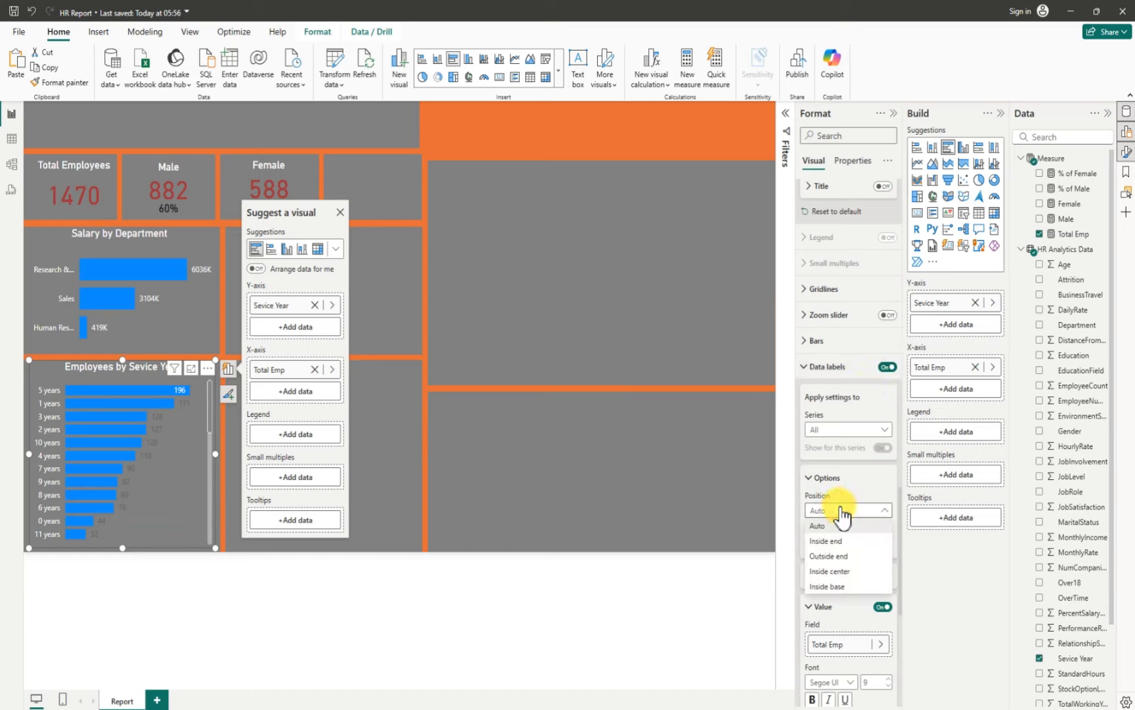
pyautogui.click(832, 557)
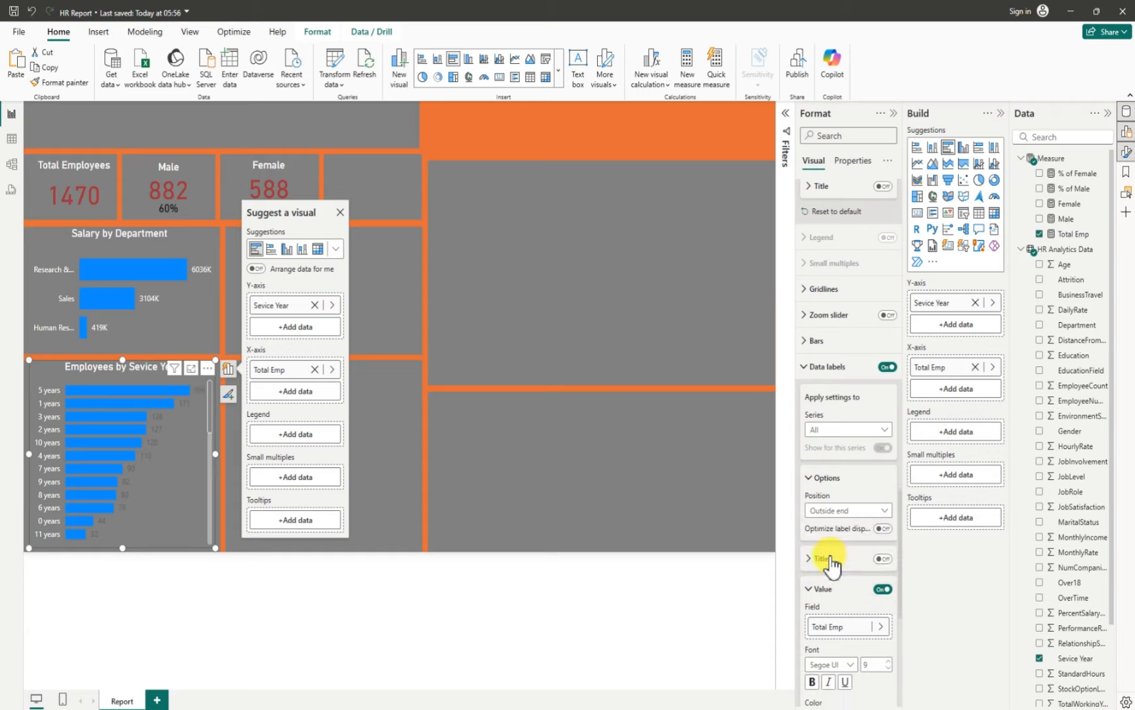
pyautogui.scroll(-3, 816, 580)
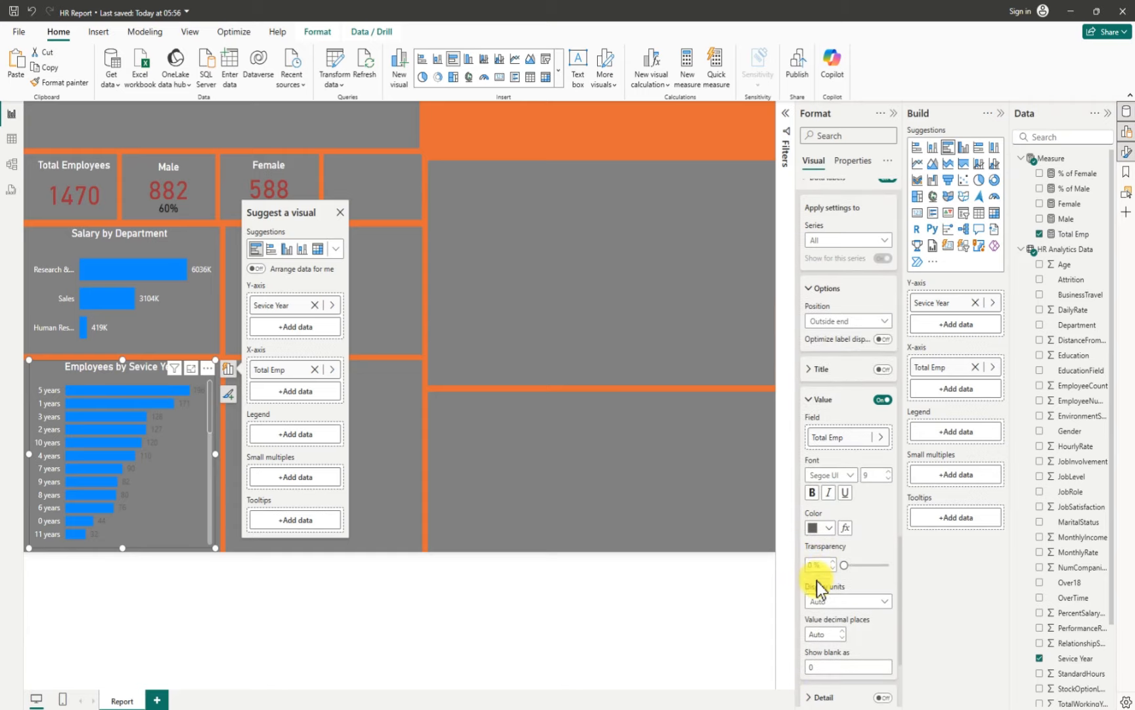
pyautogui.click(828, 527)
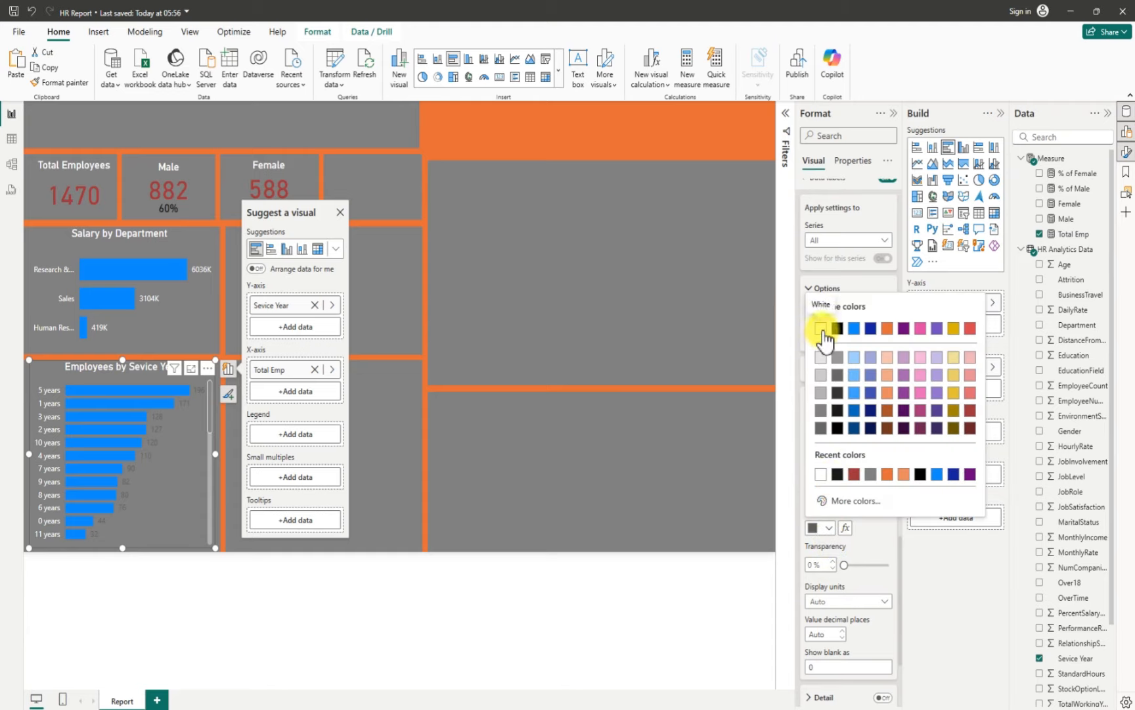
pyautogui.click(822, 329)
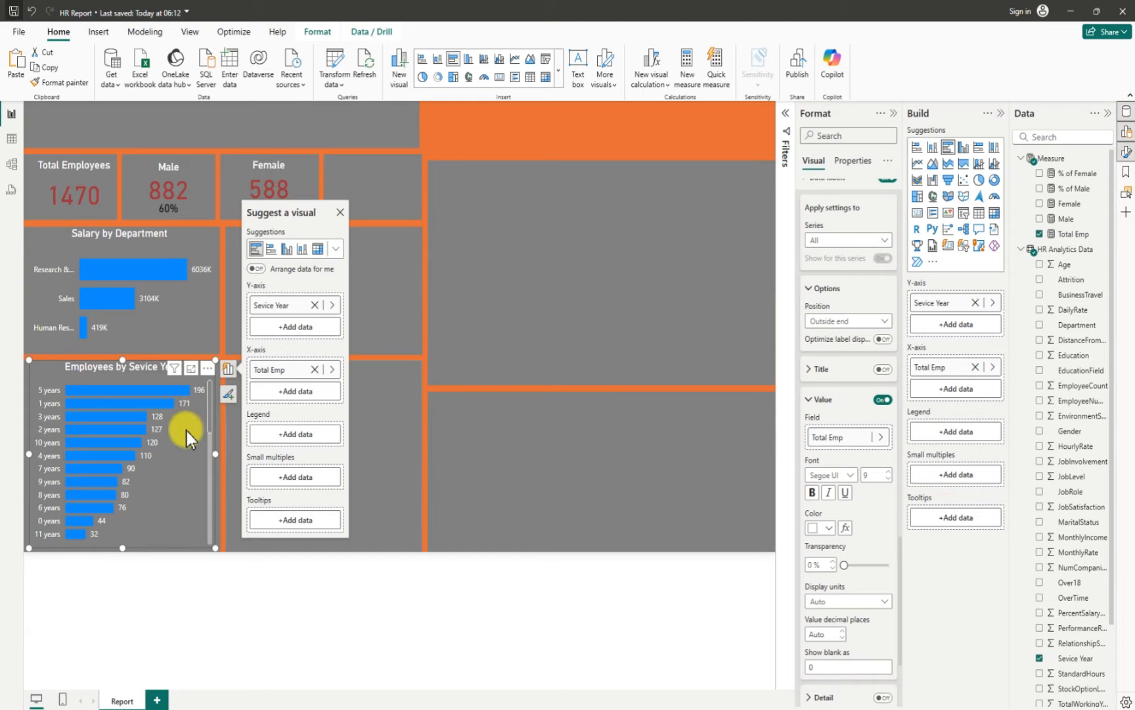
# Add the Male and Female measures to the tooltips of the Employees by Sevice Year chart and save the report
pyautogui.moveTo(112, 408)
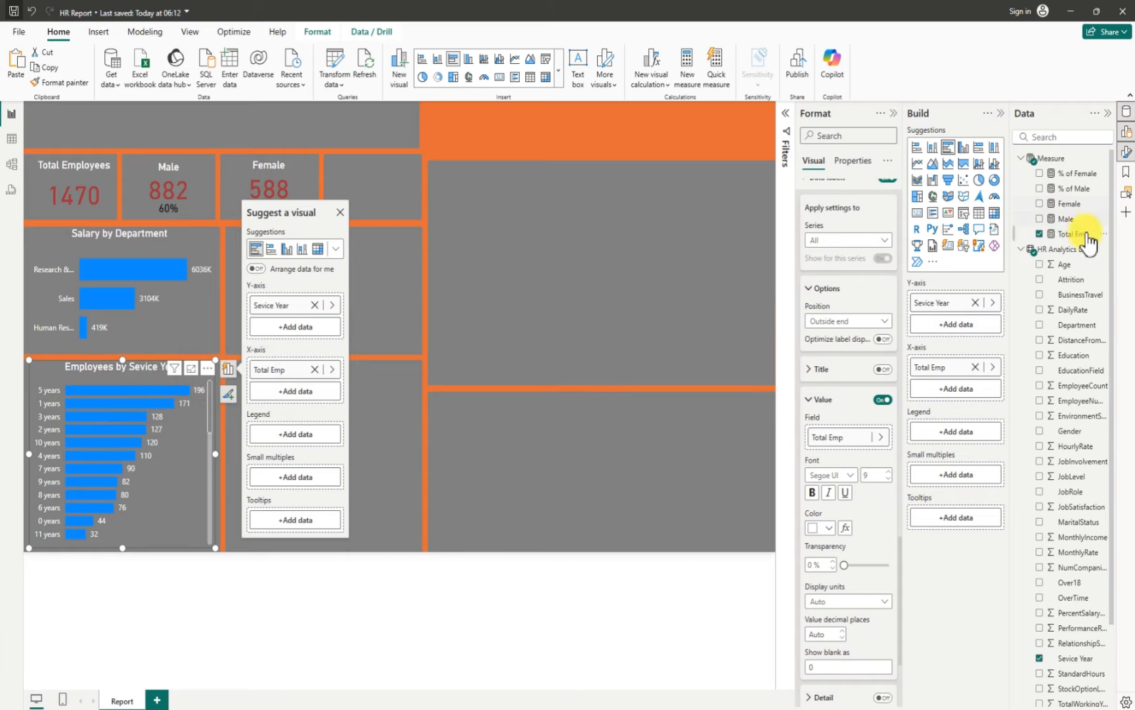
pyautogui.moveTo(1074, 226); pyautogui.dragTo(965, 520)
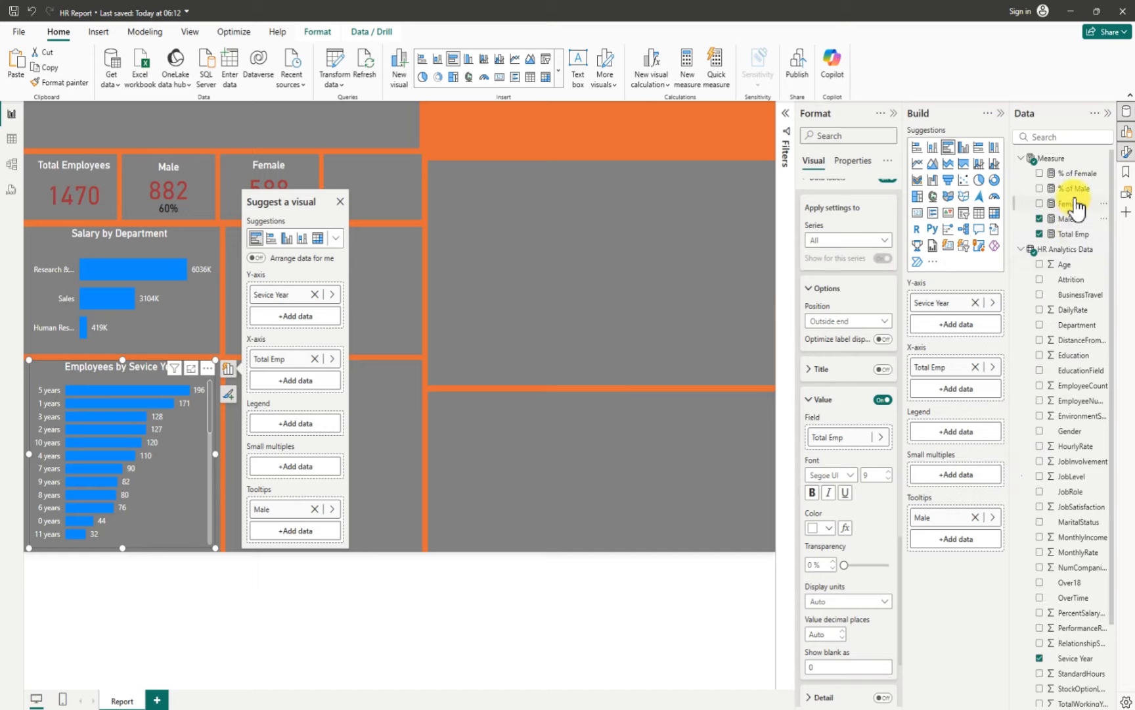
pyautogui.moveTo(1068, 203); pyautogui.dragTo(971, 540)
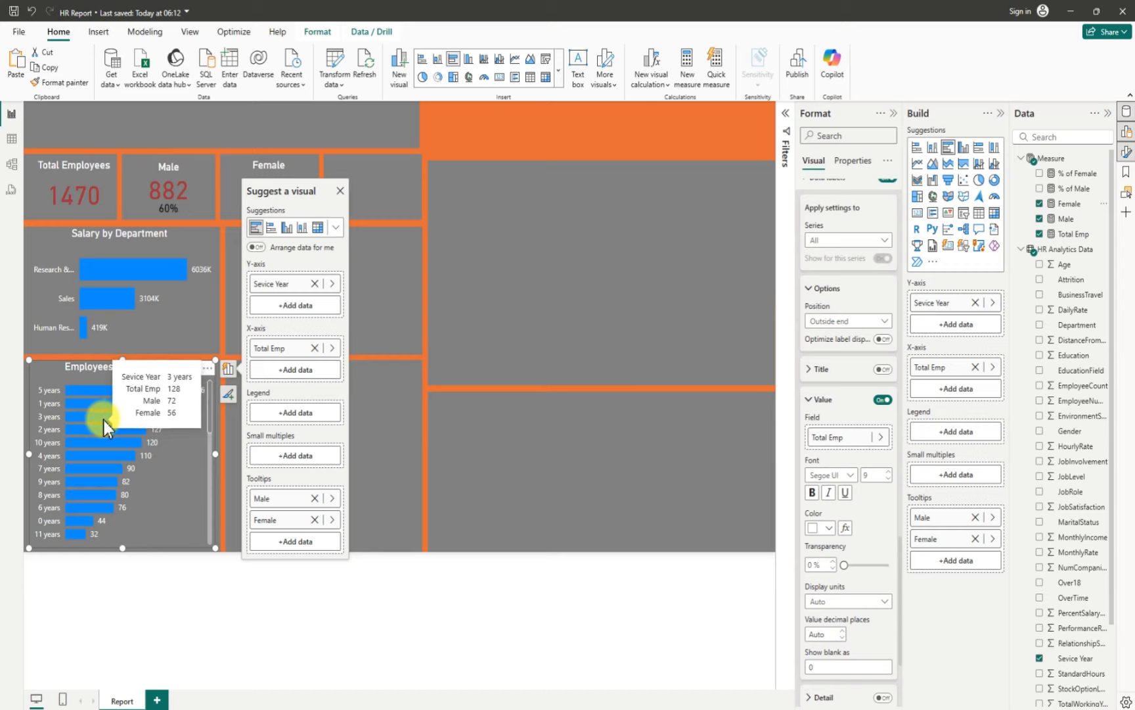
pyautogui.click(492, 121)
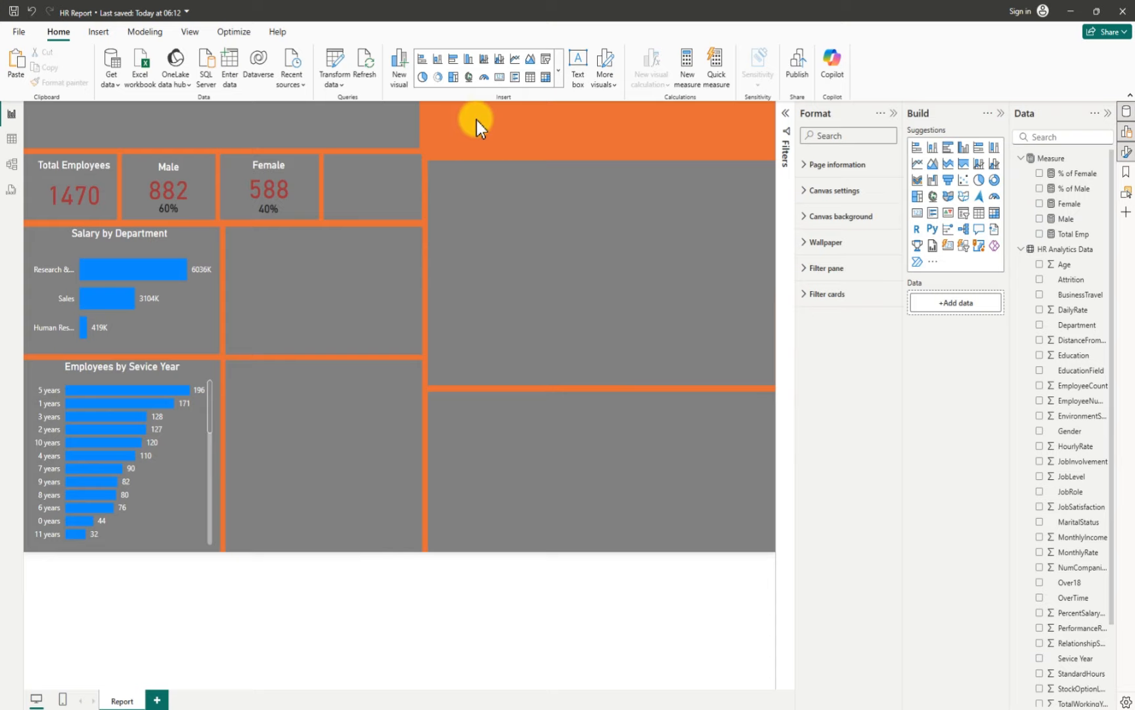
pyautogui.click(13, 11)
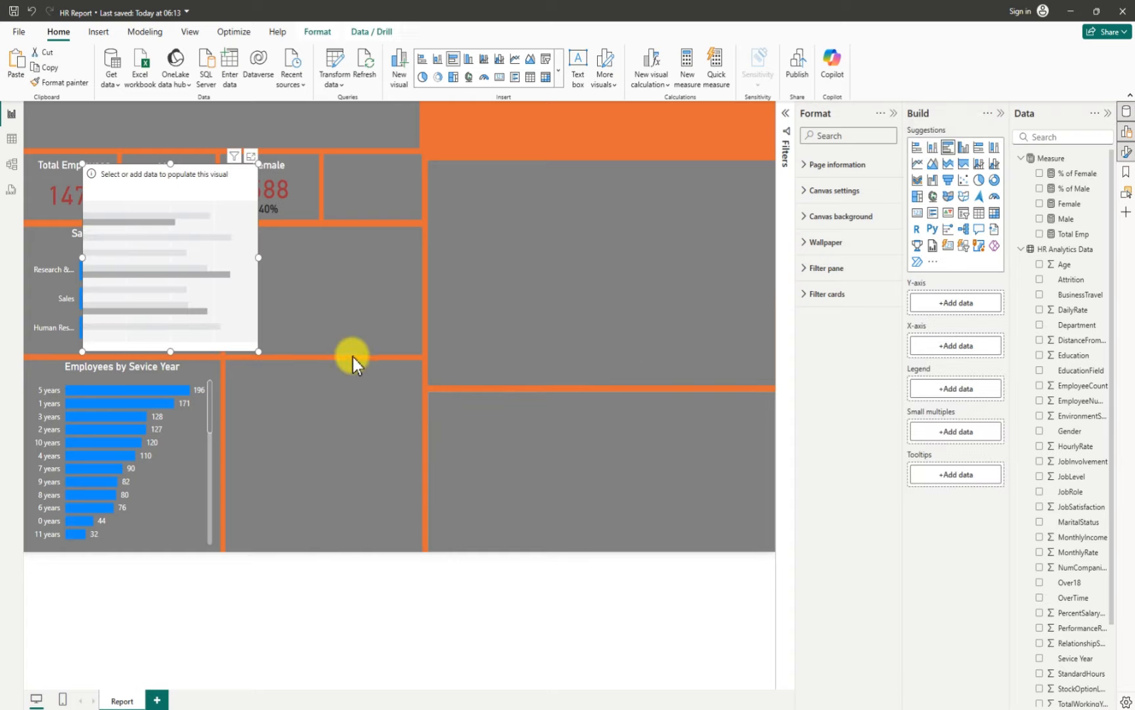
# Place a clustered bar chart about 300 wide and 283 high in the empty panel beside Employees by Sevice Year, plotting Sum of Education by MaritalStatus
pyautogui.moveTo(196, 278); pyautogui.dragTo(333, 450)
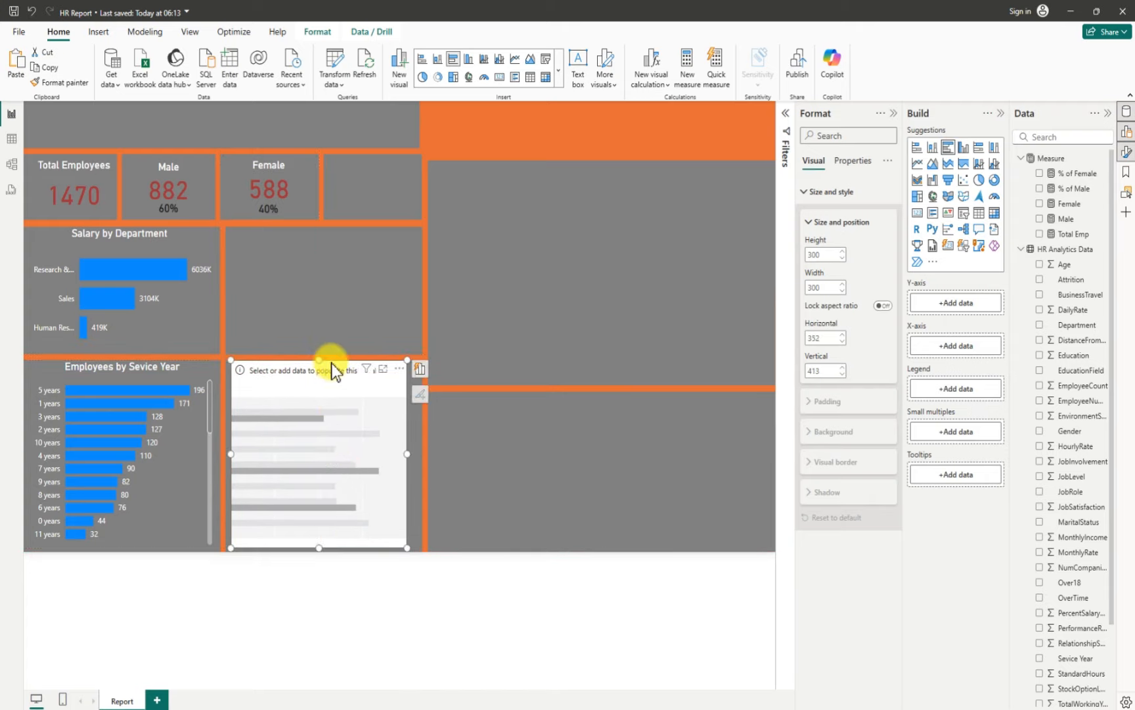
pyautogui.moveTo(332, 364); pyautogui.dragTo(320, 374)
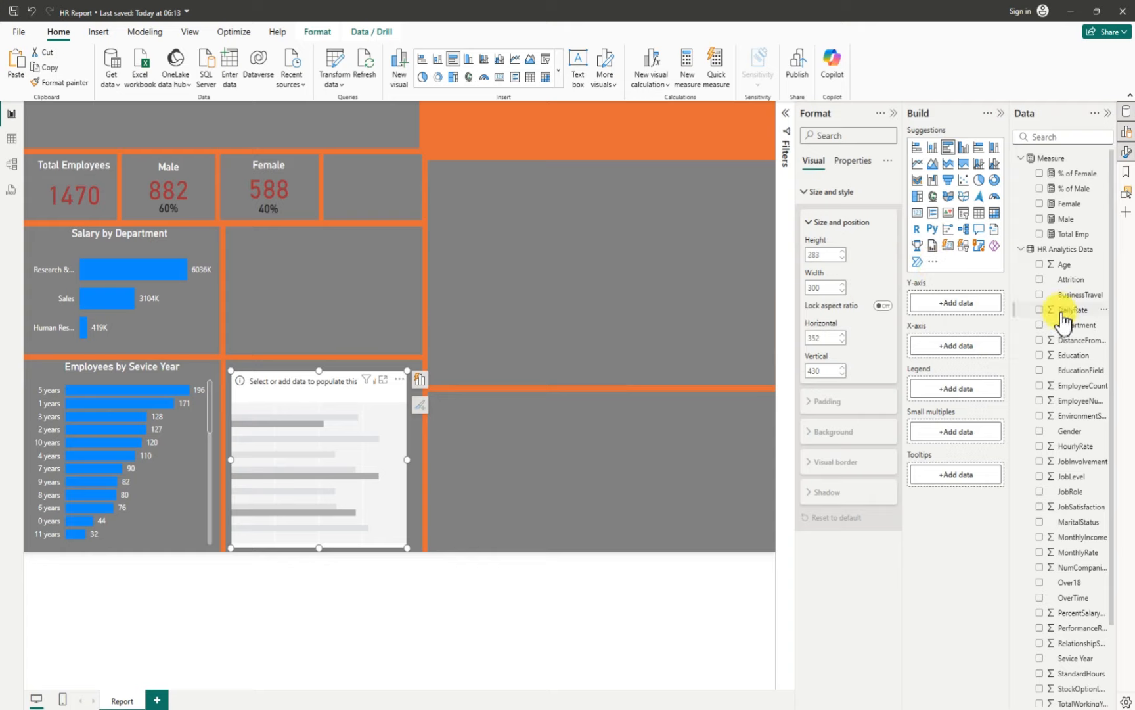
pyautogui.click(1040, 355)
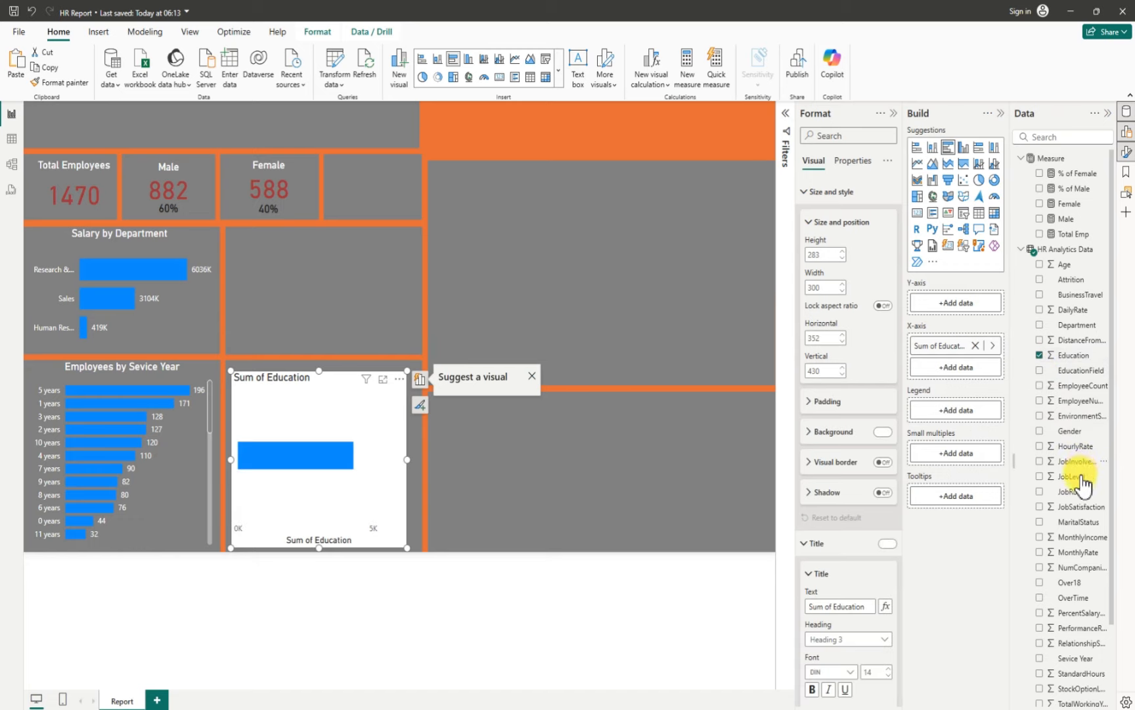
pyautogui.scroll(-2, 1082, 488)
pyautogui.scroll(-1, 1081, 487)
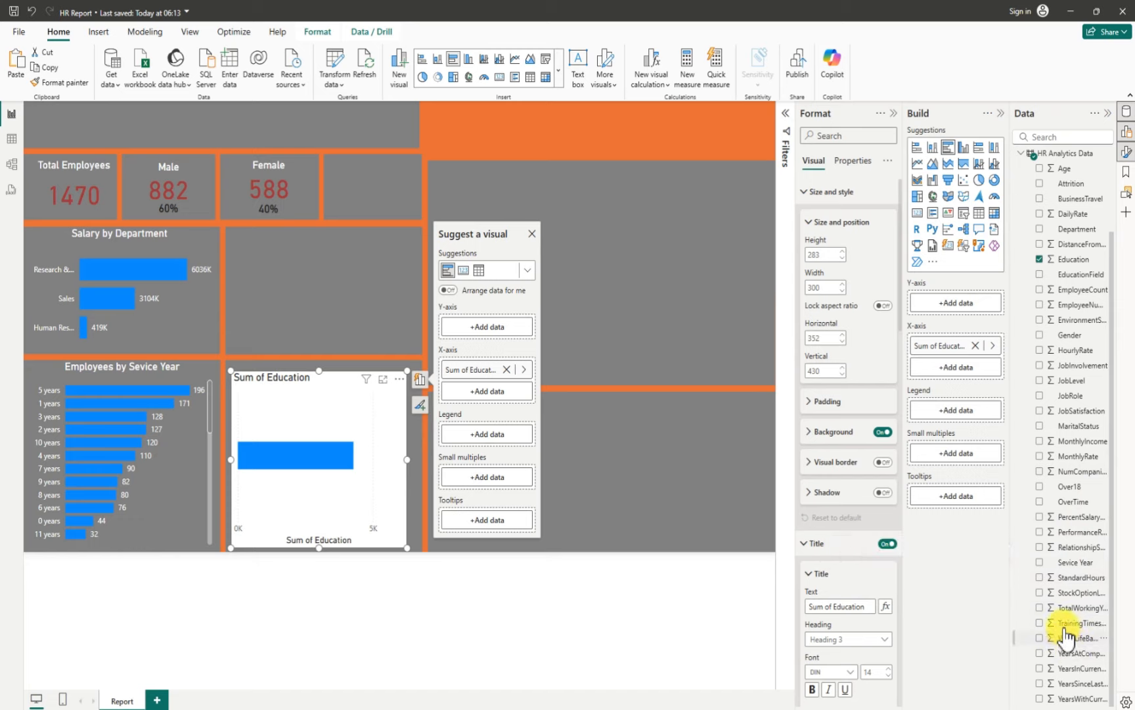
pyautogui.click(1038, 426)
pyautogui.click(1040, 427)
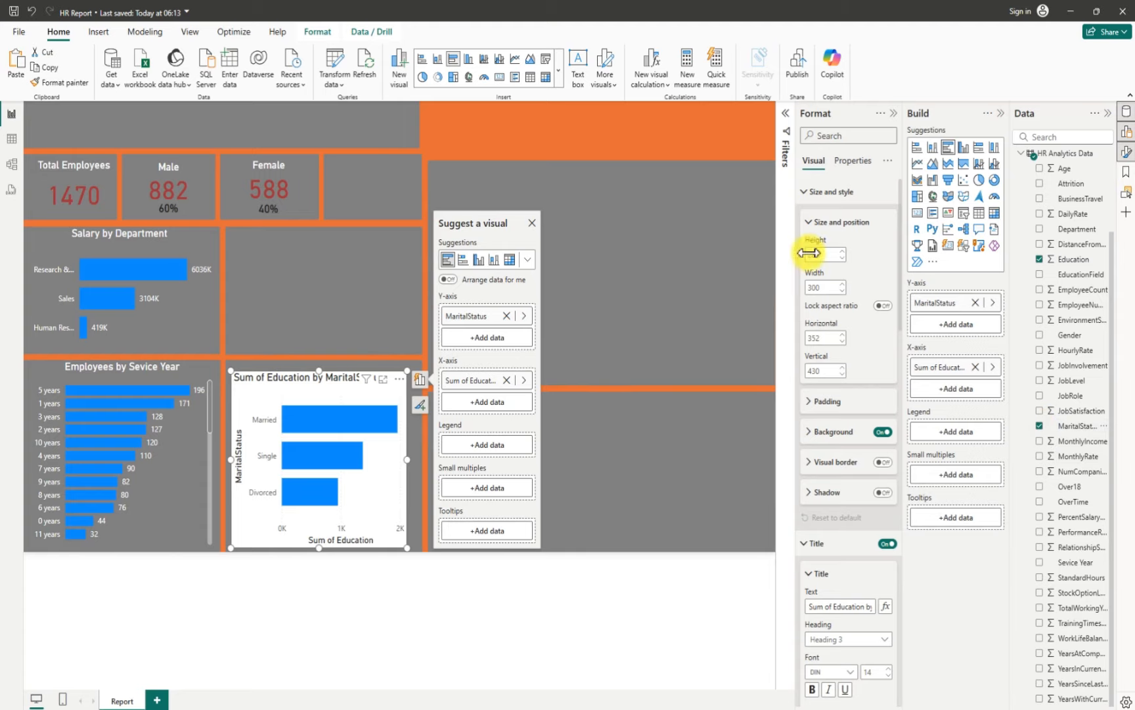
# Turn off the background of the Sum of Education by MaritalStatus chart and retitle it Education by MaritalStatus
pyautogui.click(884, 432)
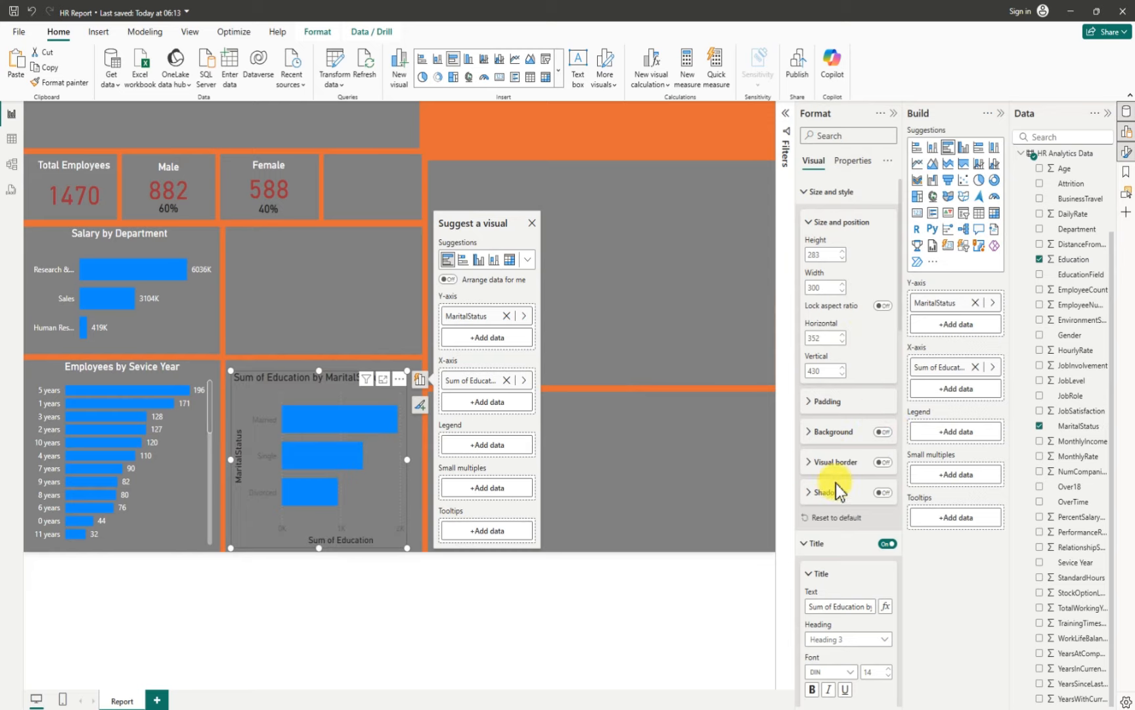
pyautogui.scroll(-3, 819, 537)
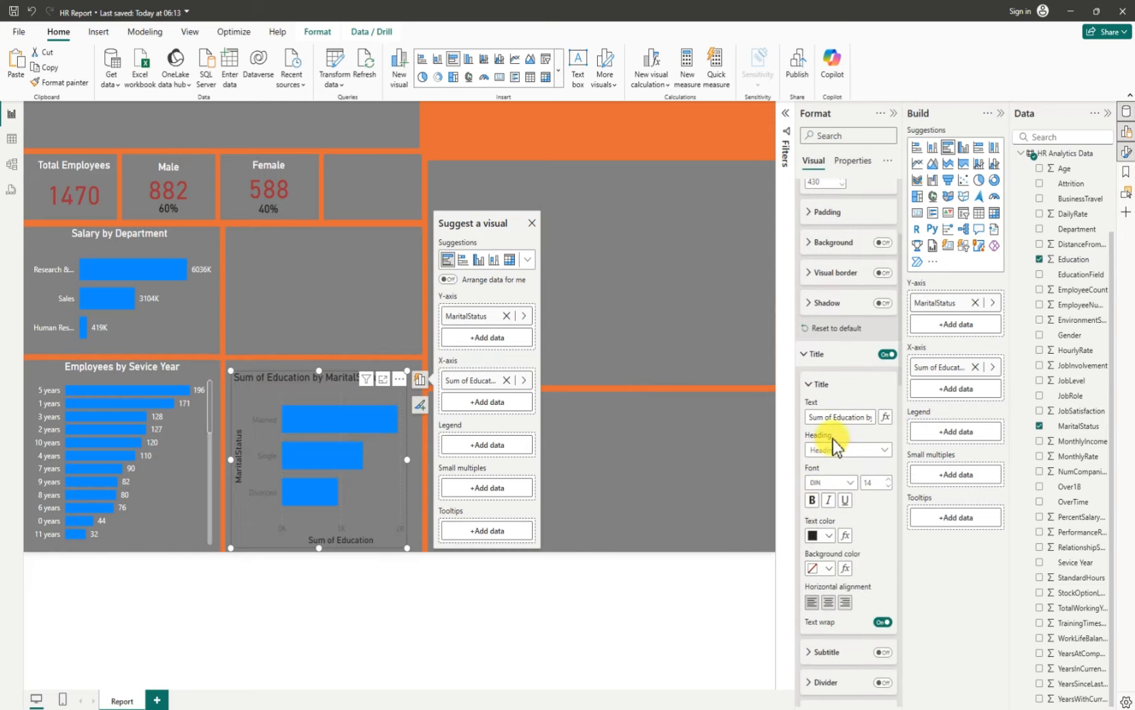
pyautogui.click(835, 418)
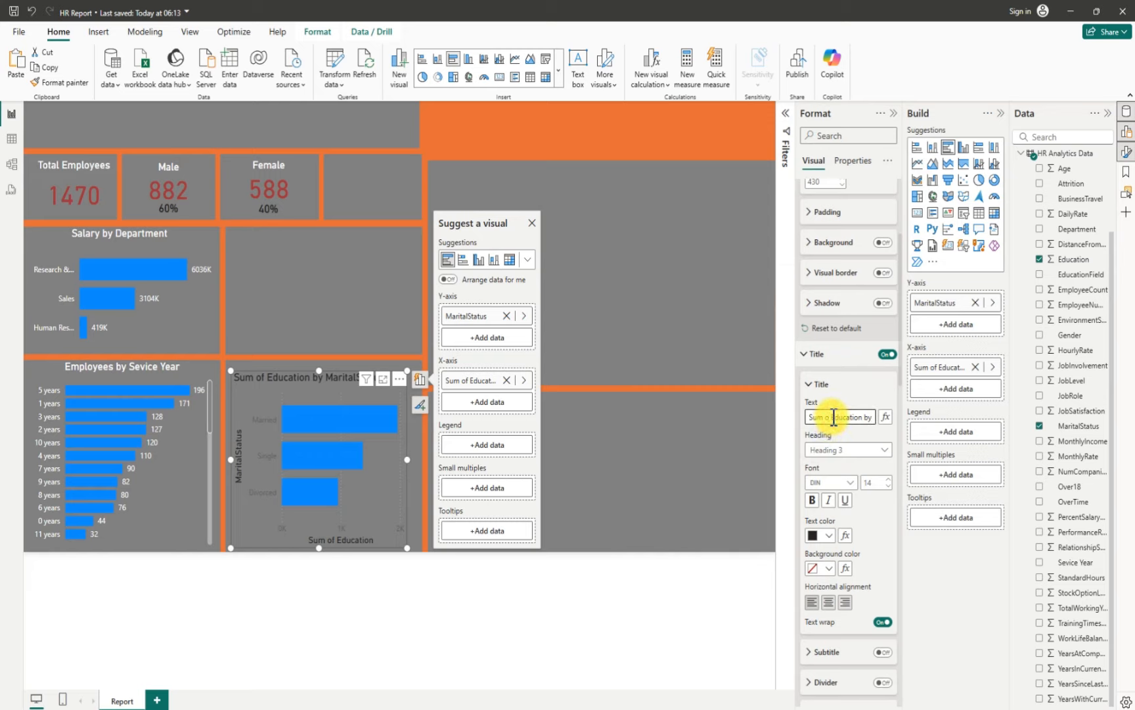
pyautogui.press('BackSpace')
pyautogui.press('BackSpace')
pyautogui.press('BackSpace')
pyautogui.press('BackSpace')
pyautogui.press('BackSpace')
pyautogui.press('BackSpace')
pyautogui.press('Delete')
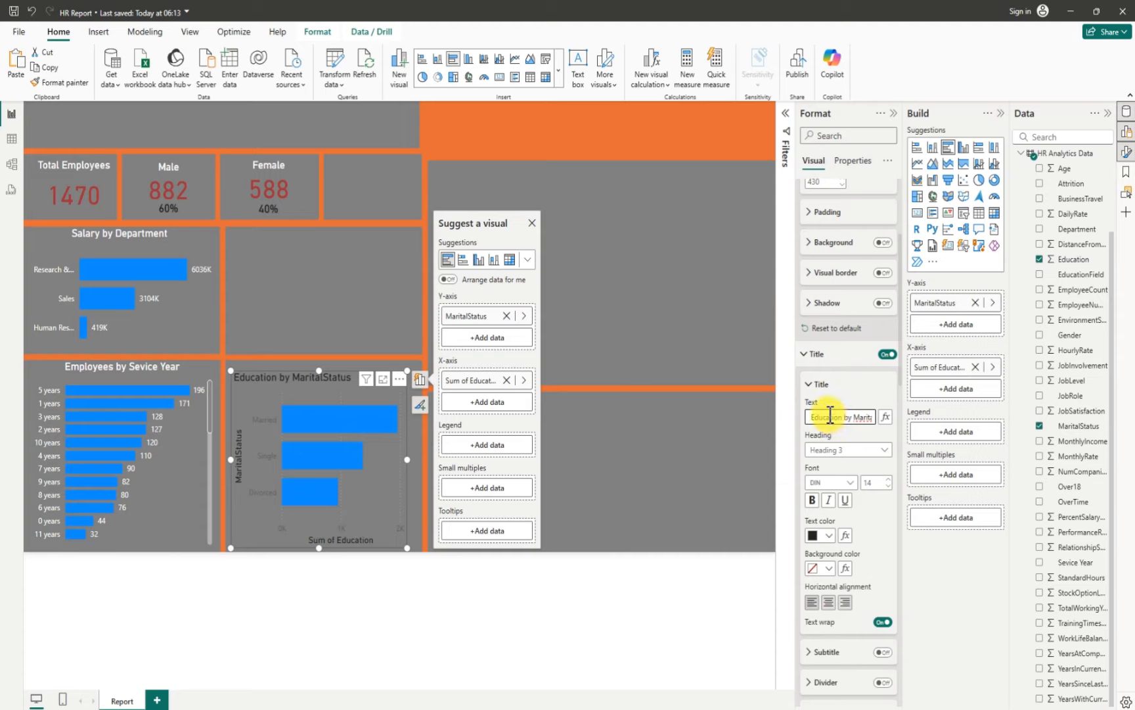
# Color the Education by MaritalStatus chart's title white and center it horizontally
pyautogui.click(829, 535)
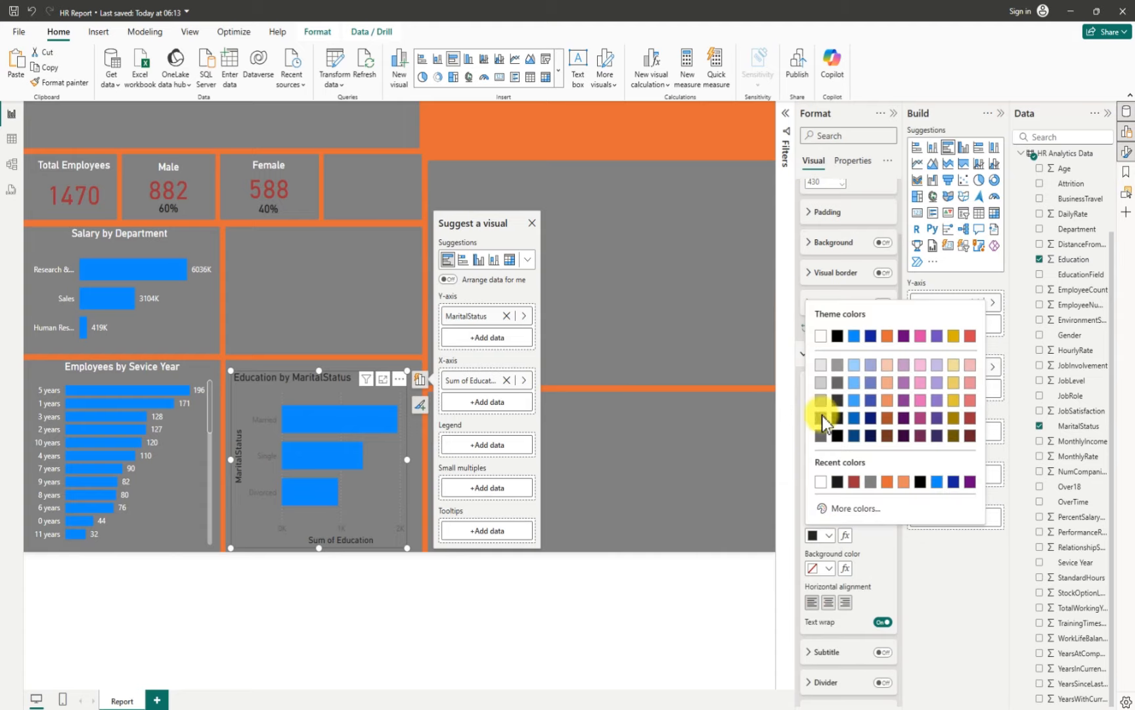
pyautogui.click(820, 336)
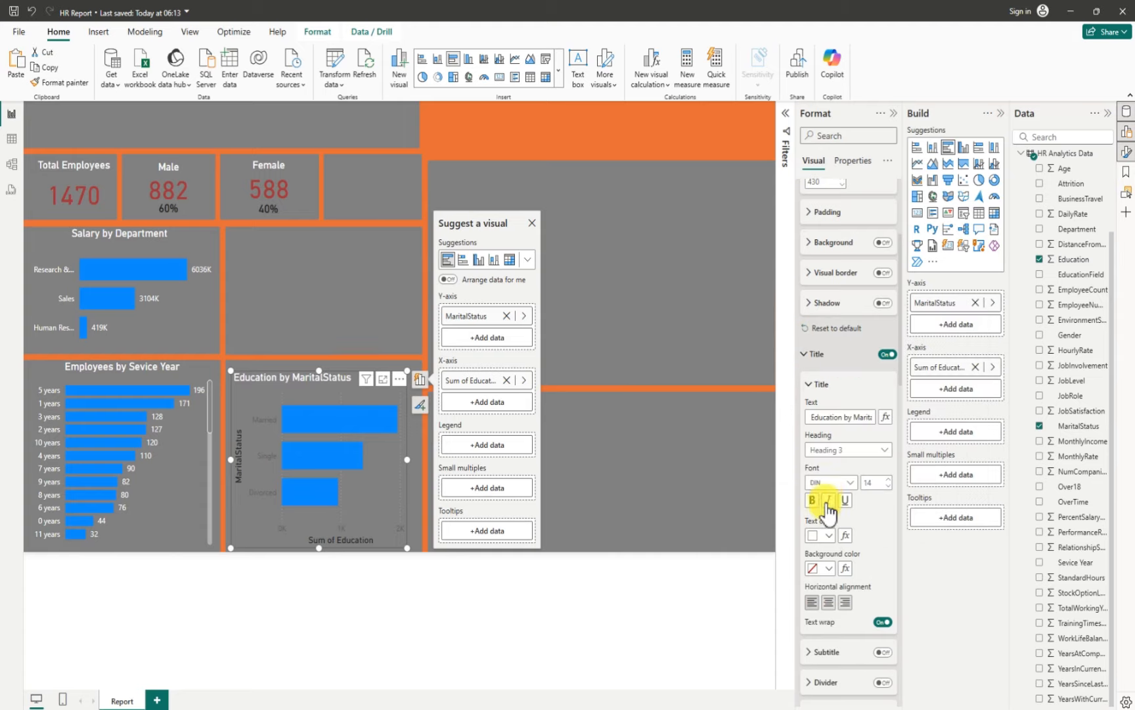
pyautogui.scroll(-3, 826, 513)
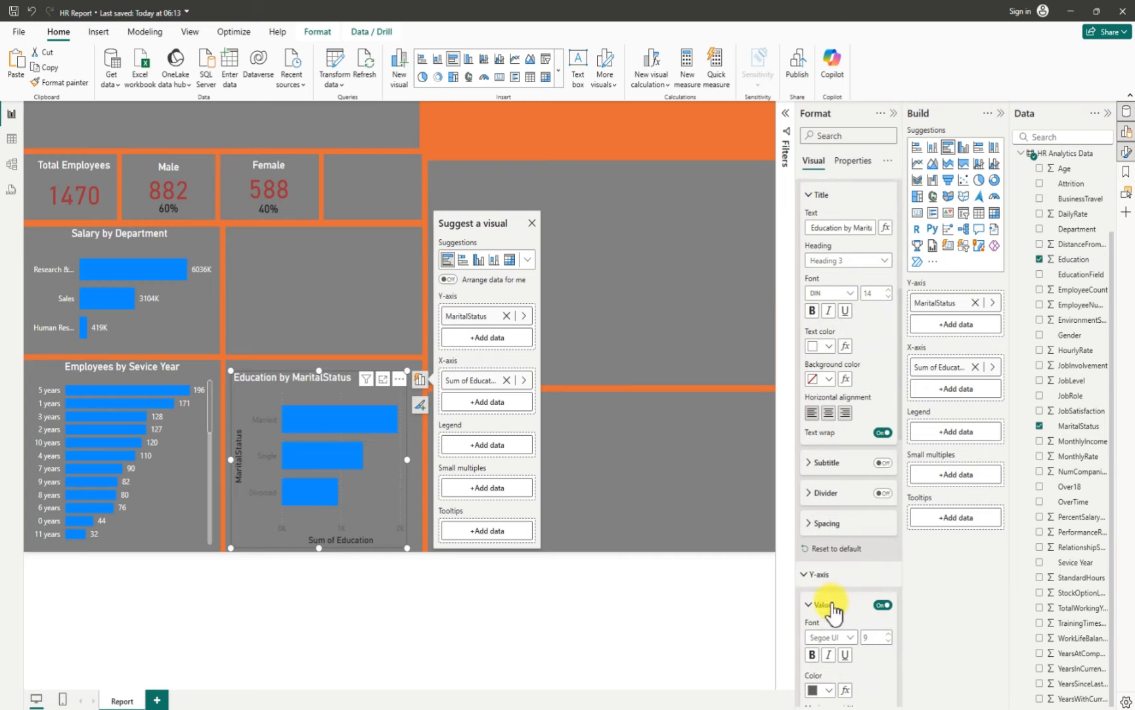
pyautogui.click(828, 412)
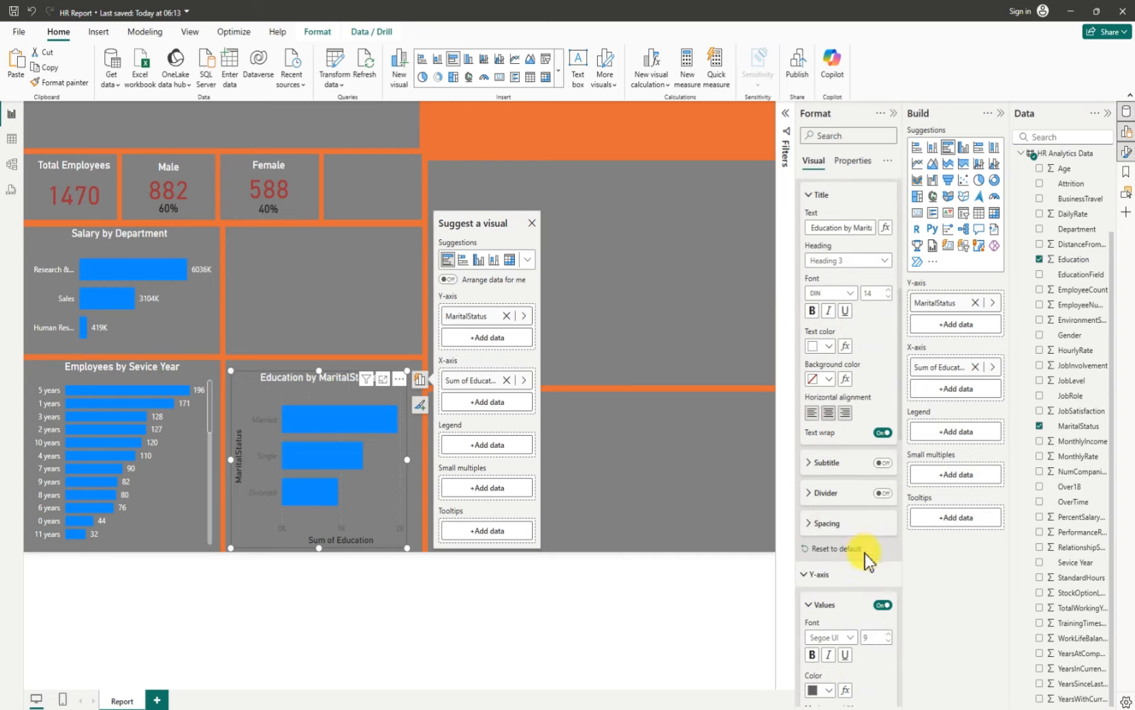
# Color the Y-axis values of the Education by MaritalStatus chart white and hide the Y-axis title
pyautogui.scroll(-3, 864, 560)
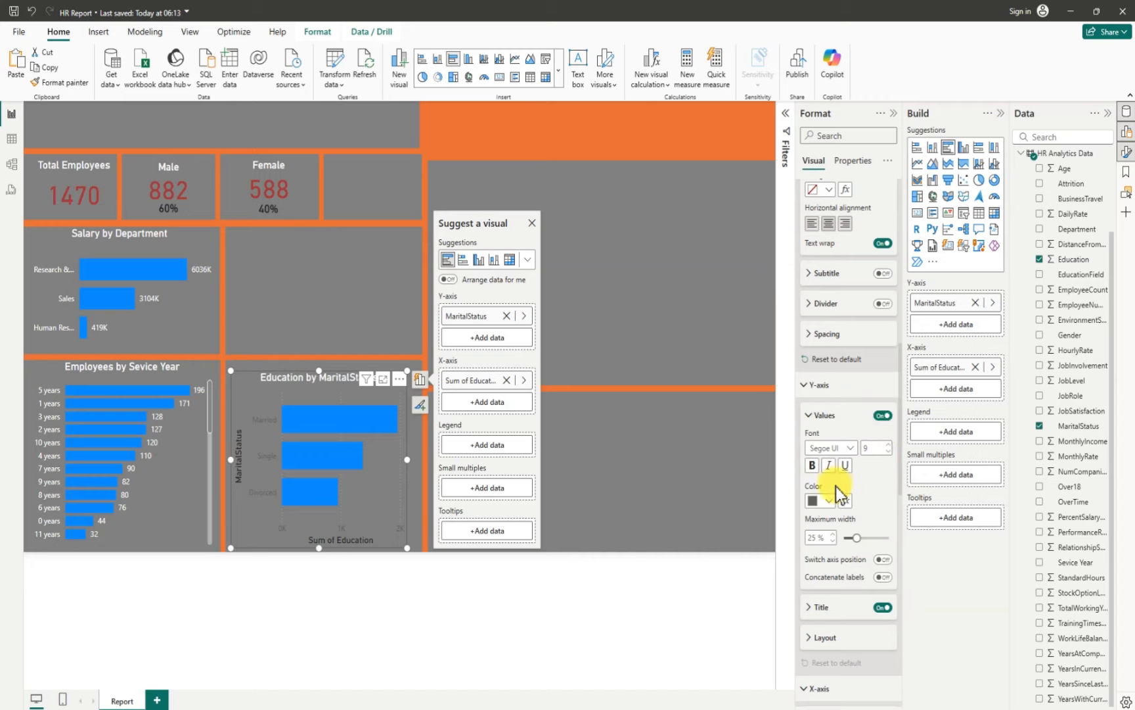
pyautogui.click(829, 501)
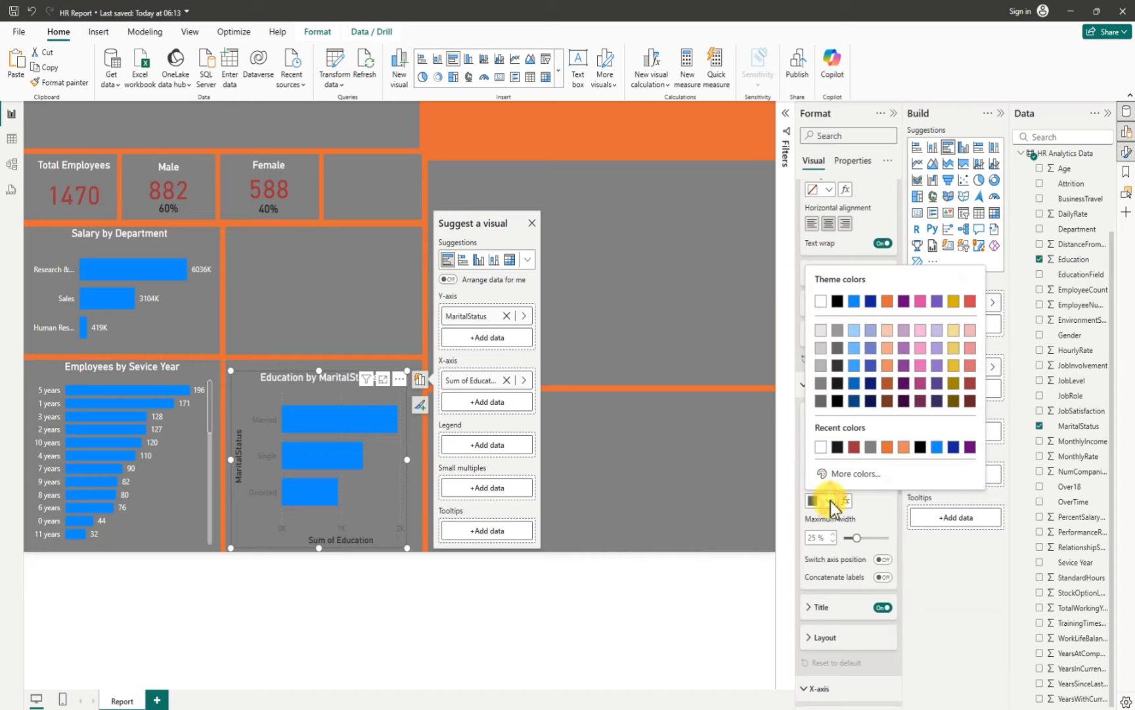
pyautogui.click(820, 302)
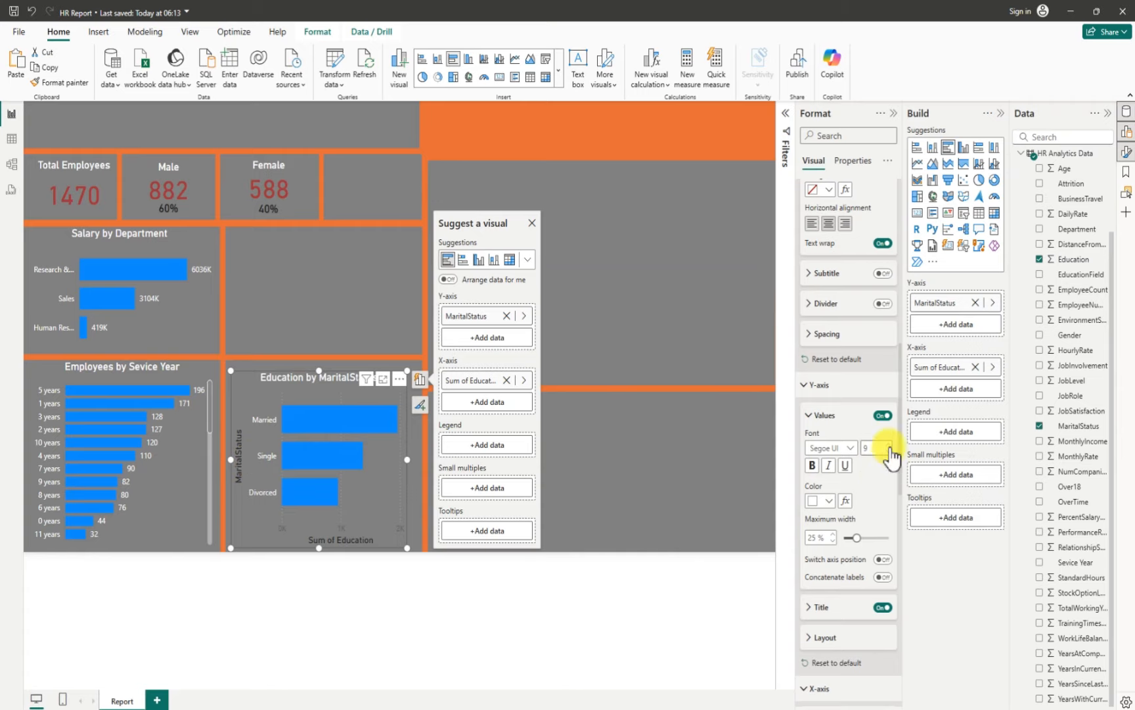
pyautogui.click(882, 606)
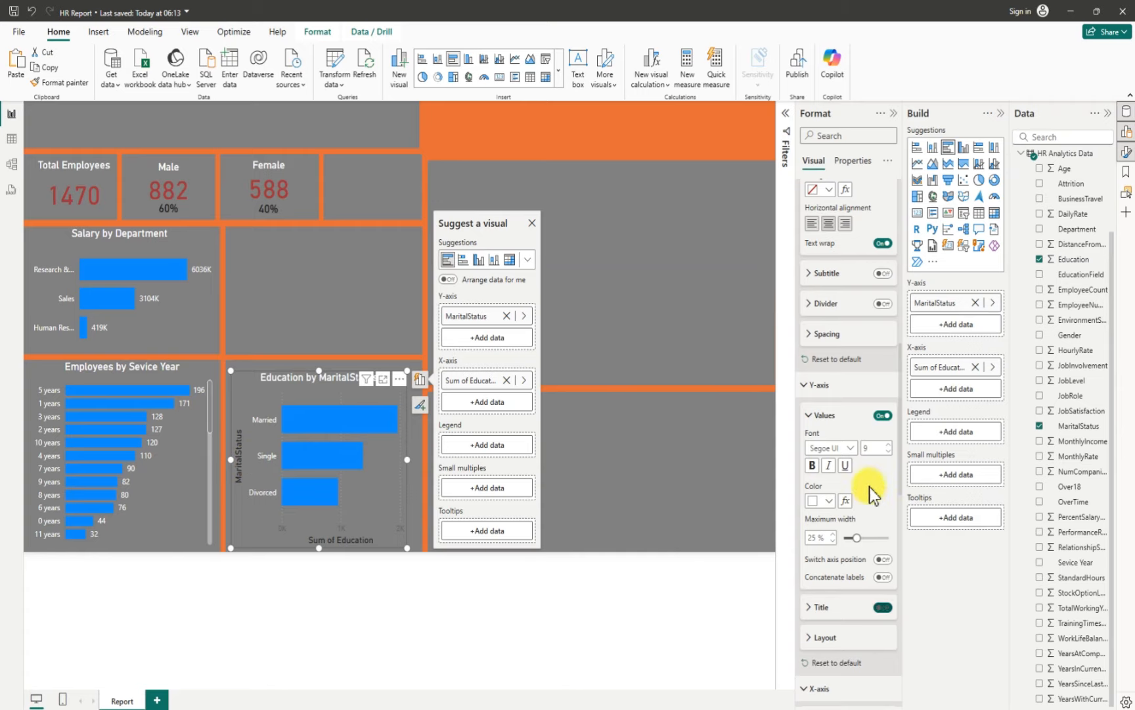
# Hide the X-axis title and X-axis values of the Education by MaritalStatus chart
pyautogui.scroll(-1, 870, 547)
pyautogui.scroll(-2, 869, 548)
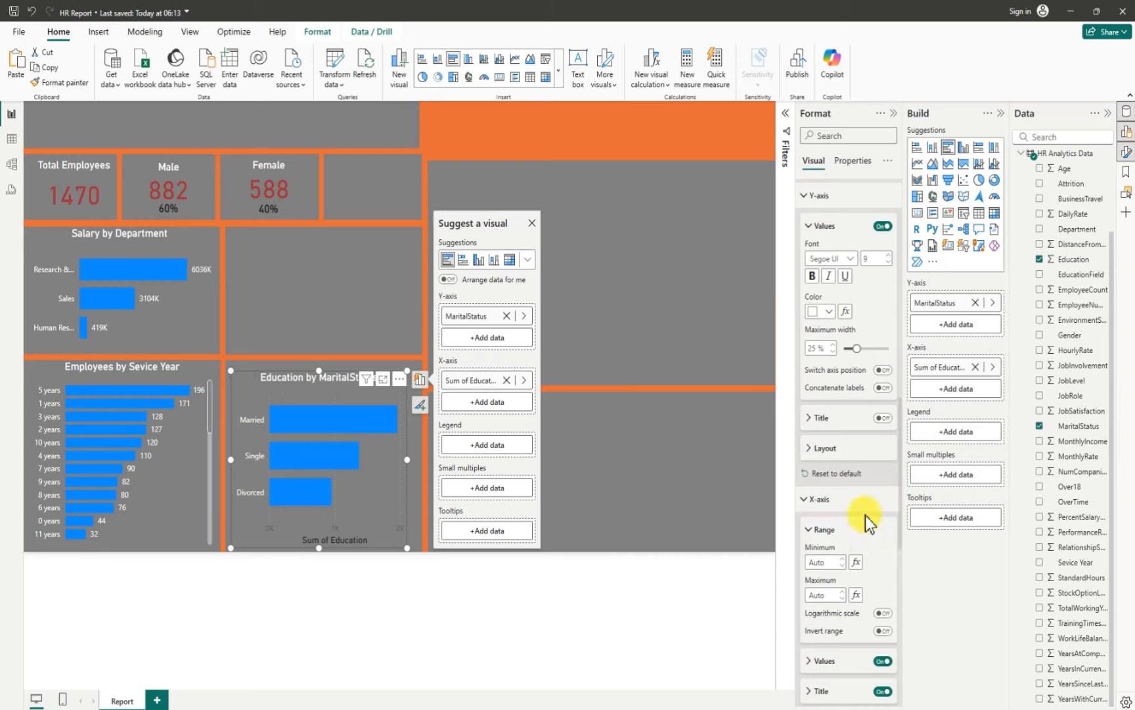
pyautogui.scroll(-2, 866, 543)
pyautogui.scroll(-1, 866, 542)
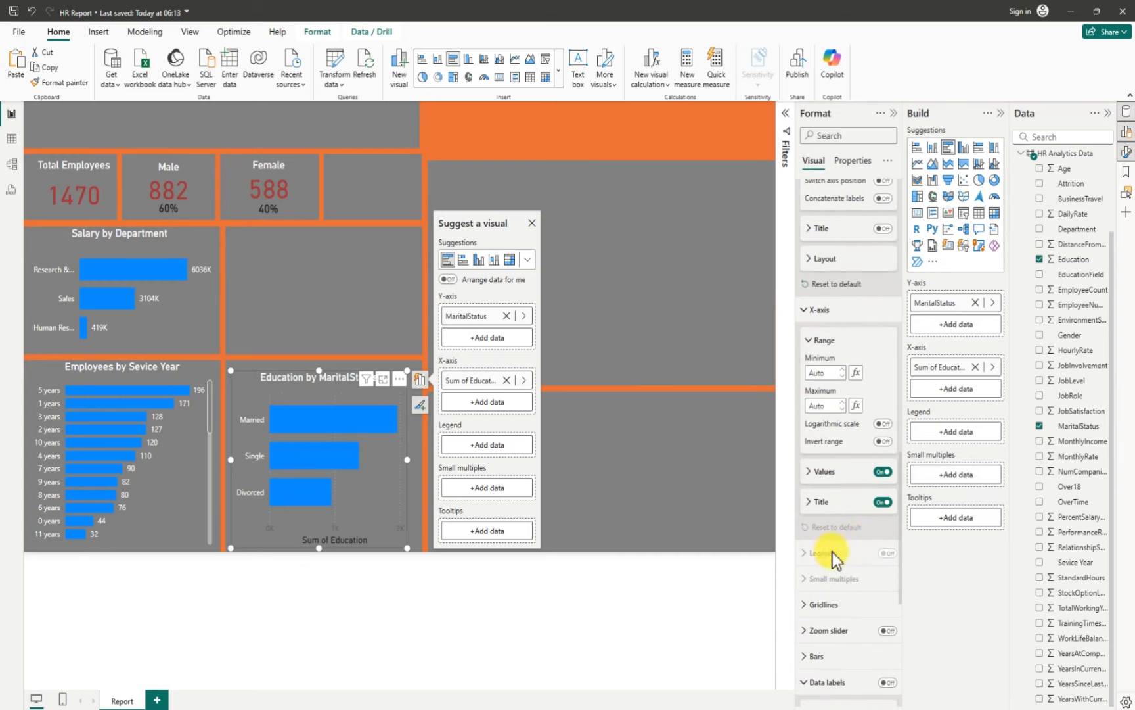
pyautogui.click(882, 503)
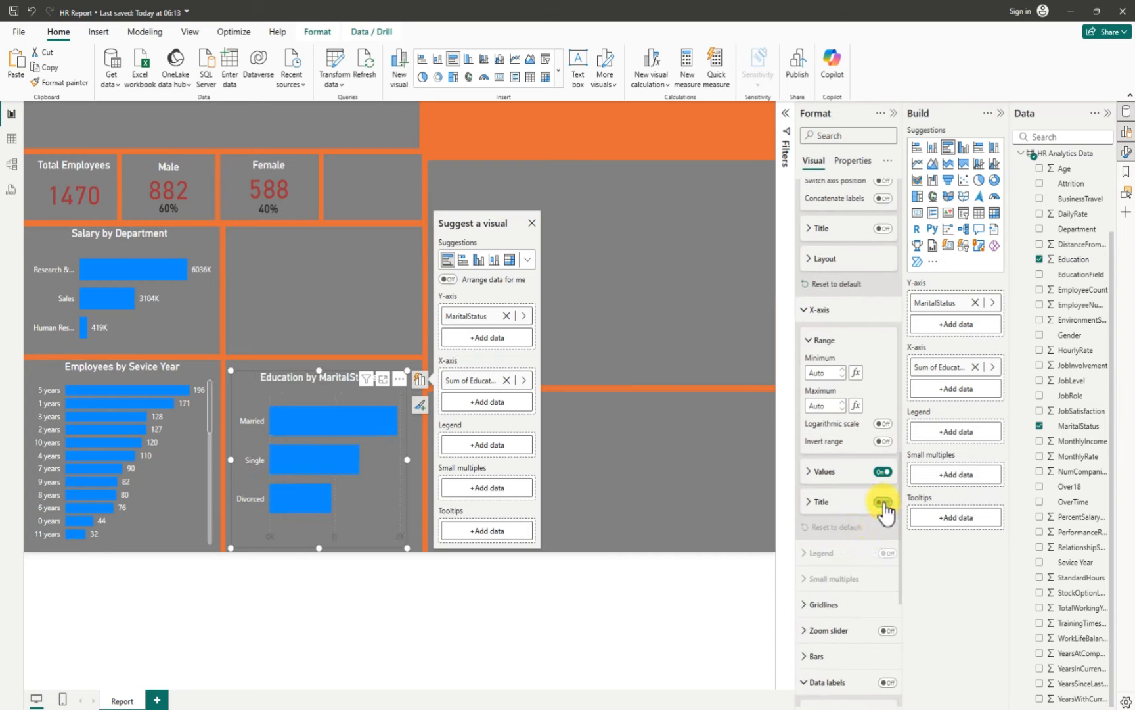
pyautogui.click(884, 471)
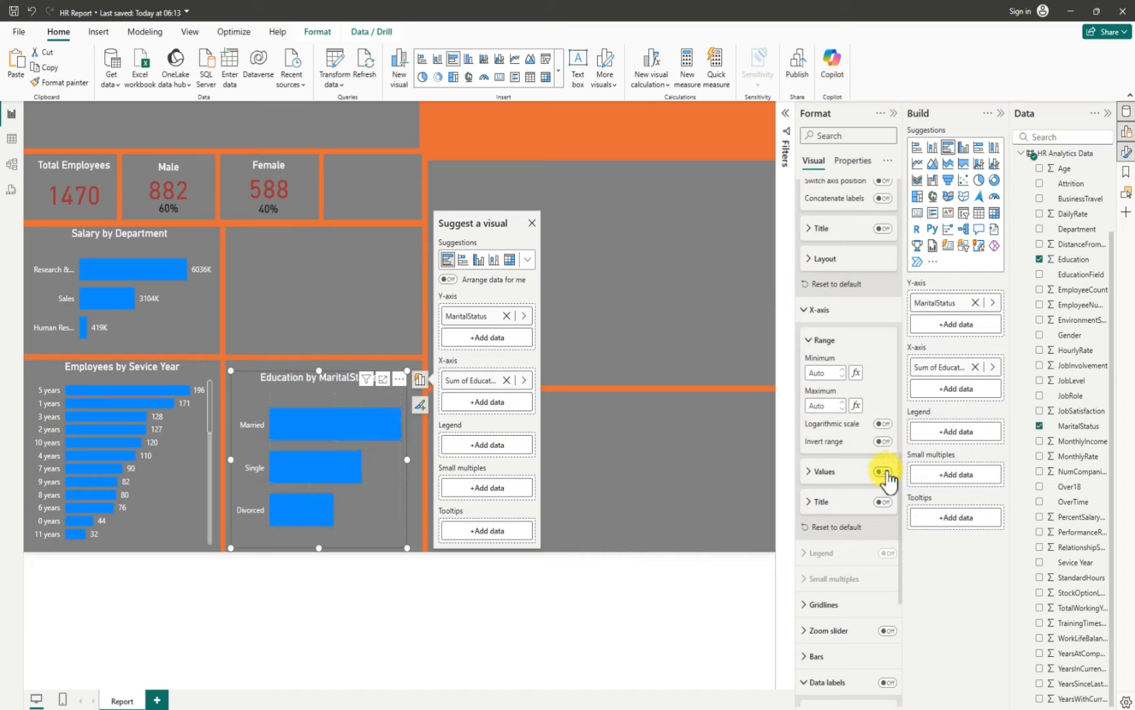
# Turn on data labels for the Education by MaritalStatus chart and position them at Outside end
pyautogui.scroll(-3, 854, 573)
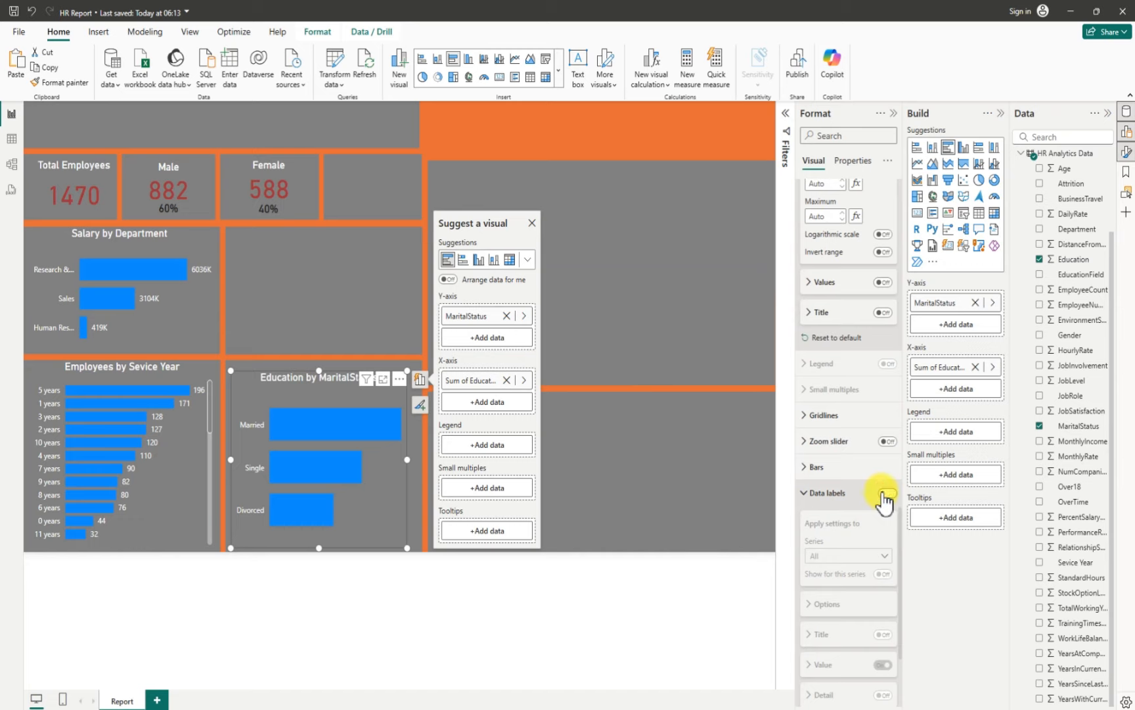
pyautogui.click(886, 494)
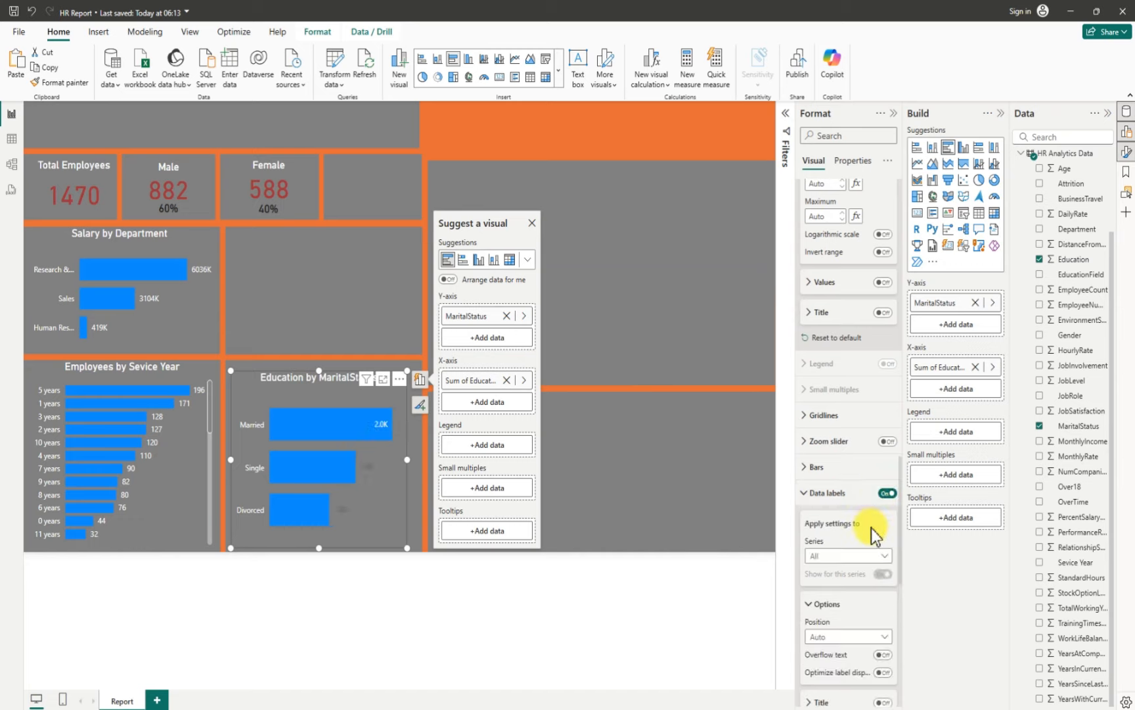
pyautogui.scroll(-2, 836, 578)
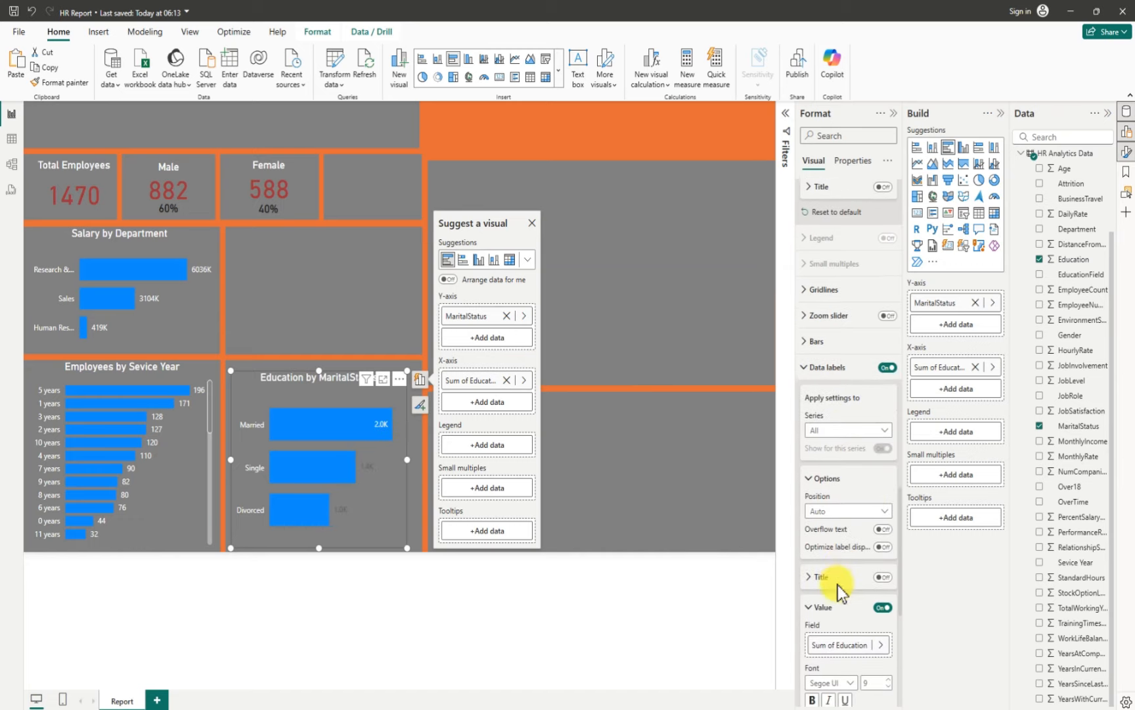
pyautogui.click(848, 511)
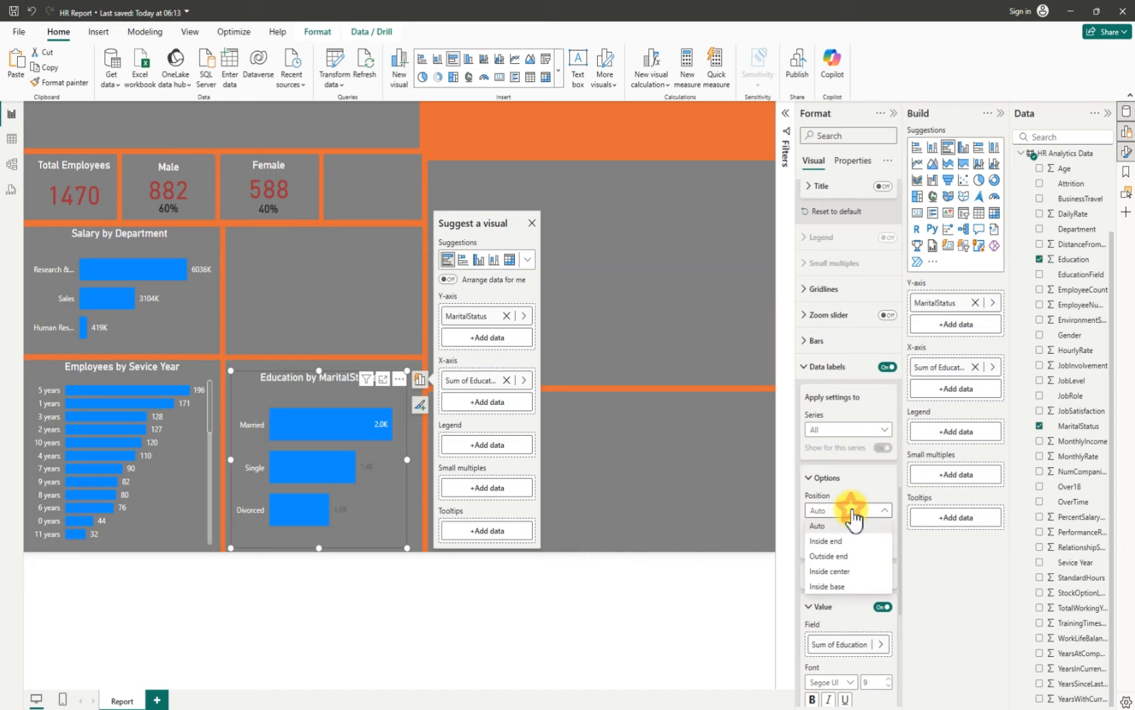
pyautogui.click(832, 556)
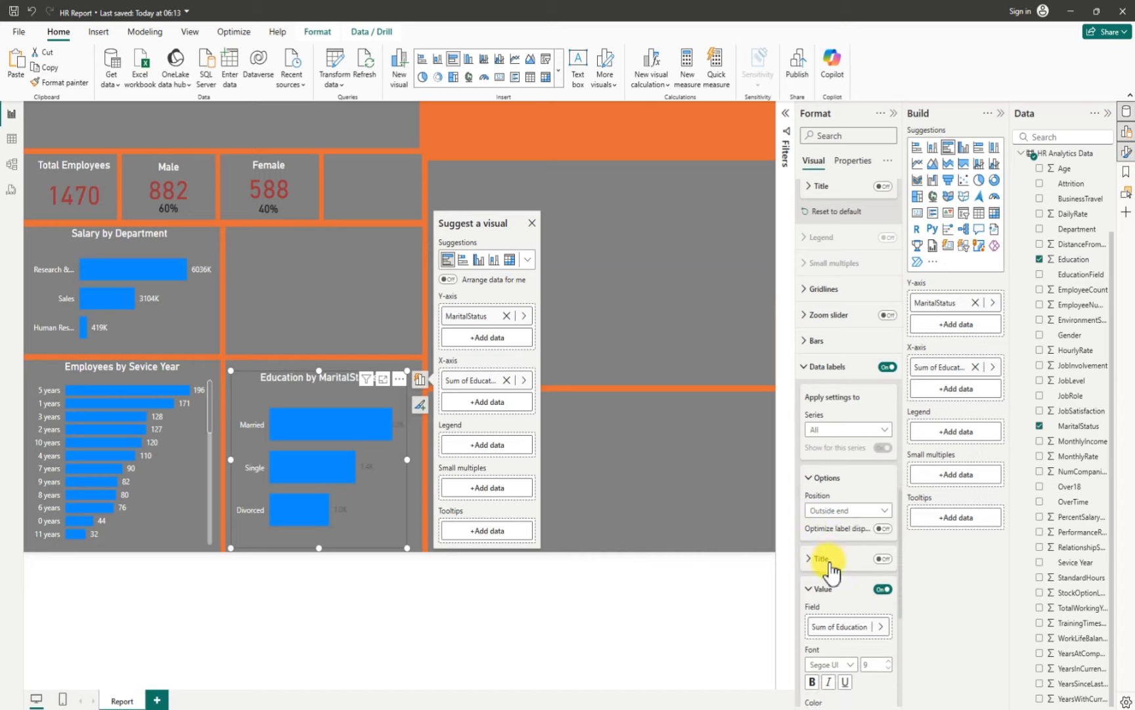
# Set the Education by MaritalStatus data labels' display units to None, color them white, and deselect the chart
pyautogui.scroll(-5, 832, 570)
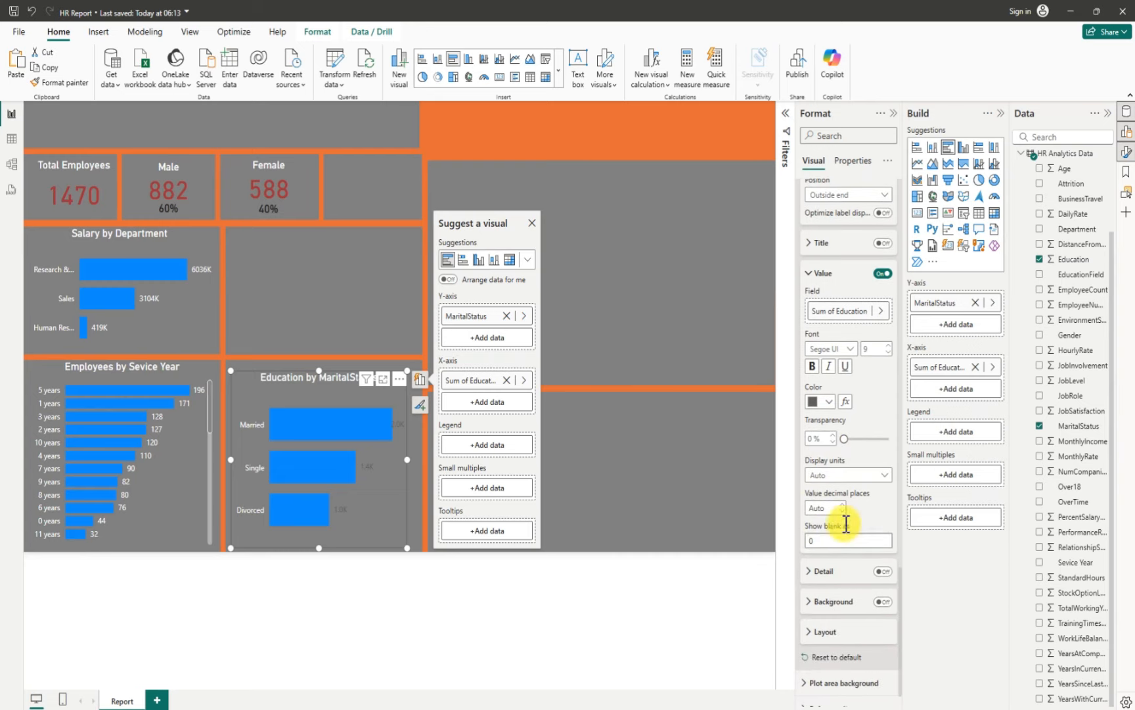
pyautogui.click(848, 475)
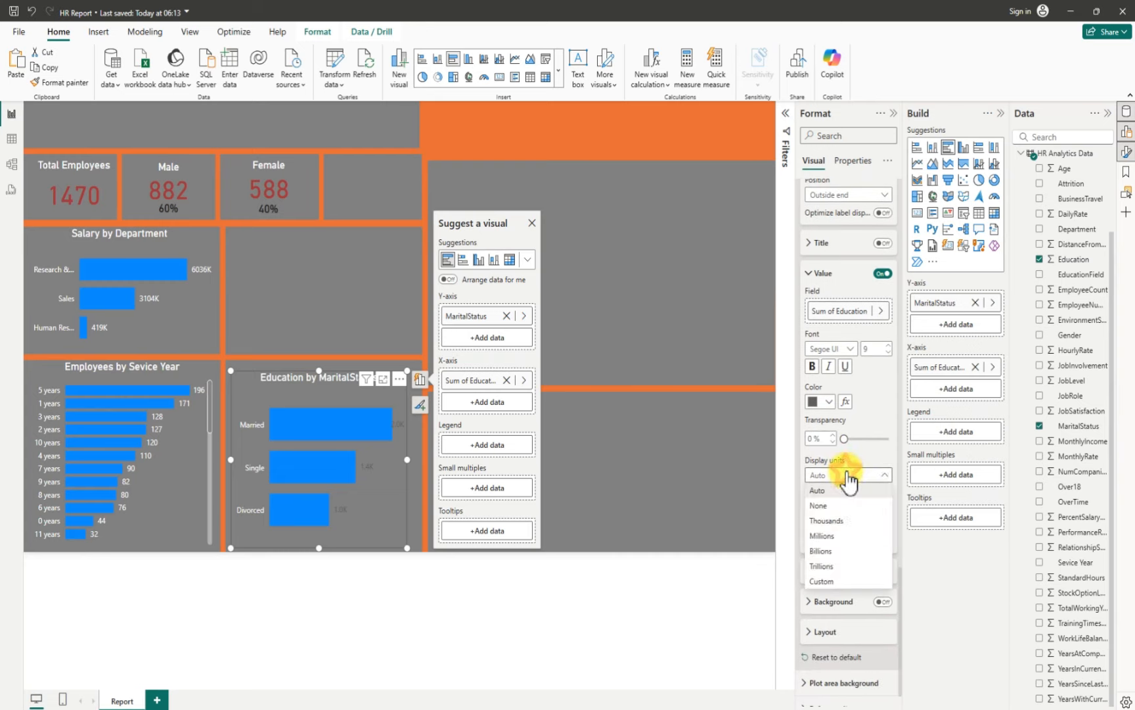
pyautogui.click(832, 506)
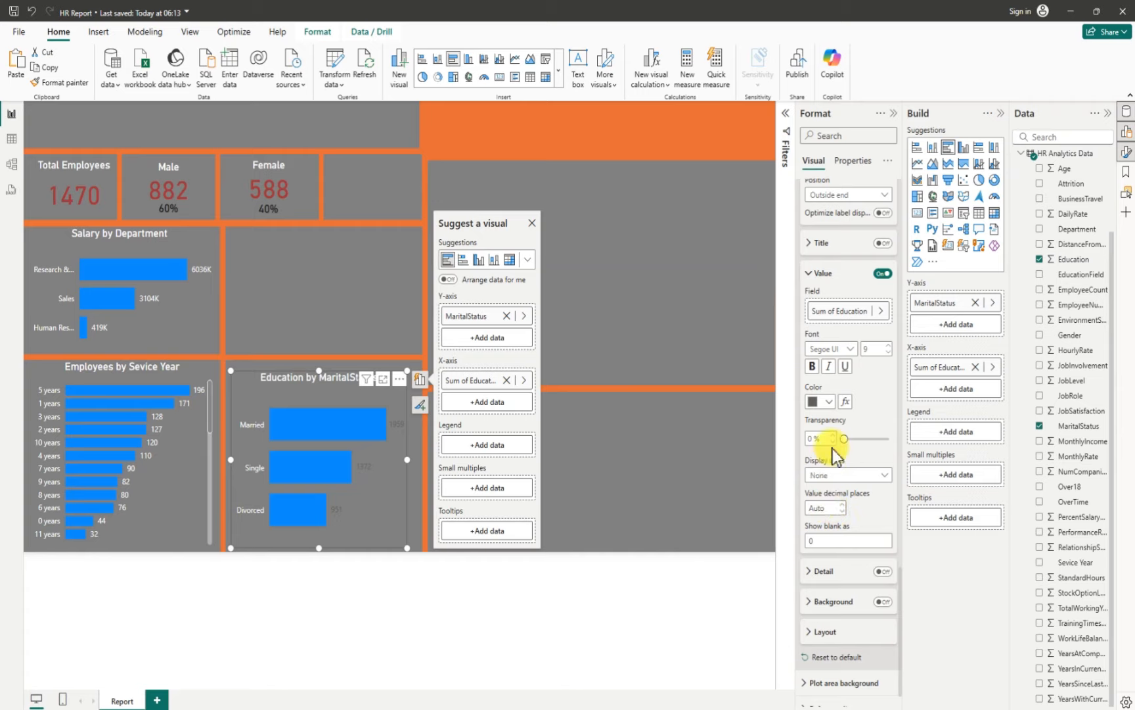
pyautogui.click(828, 402)
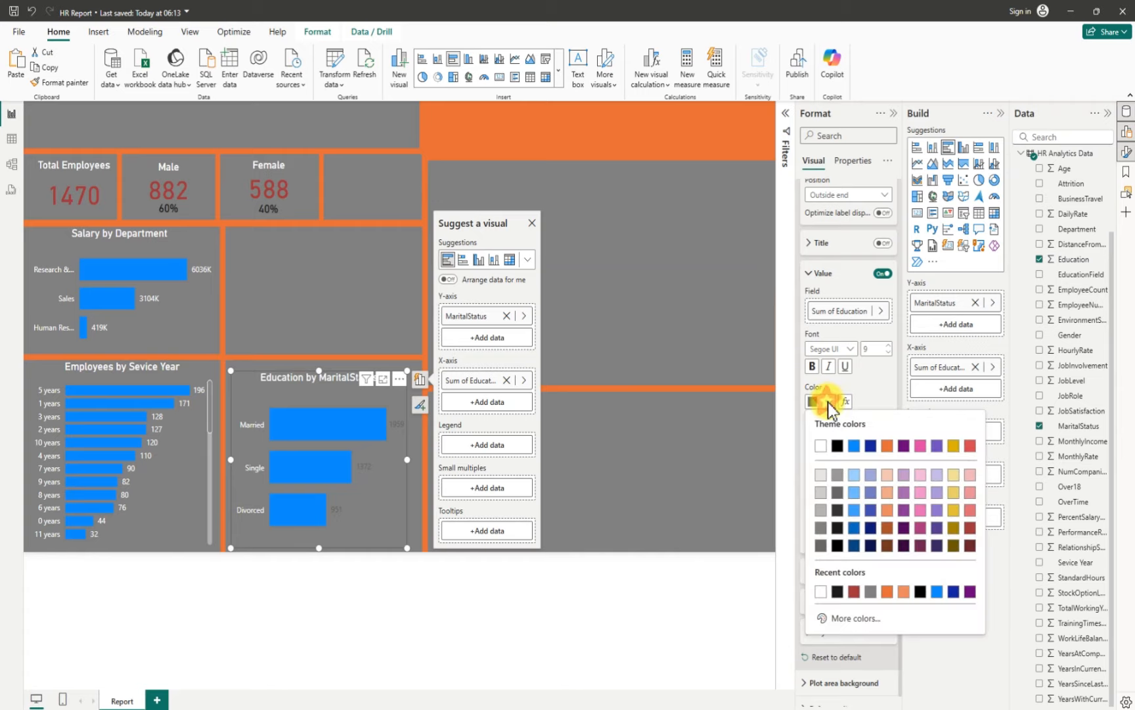
pyautogui.click(822, 444)
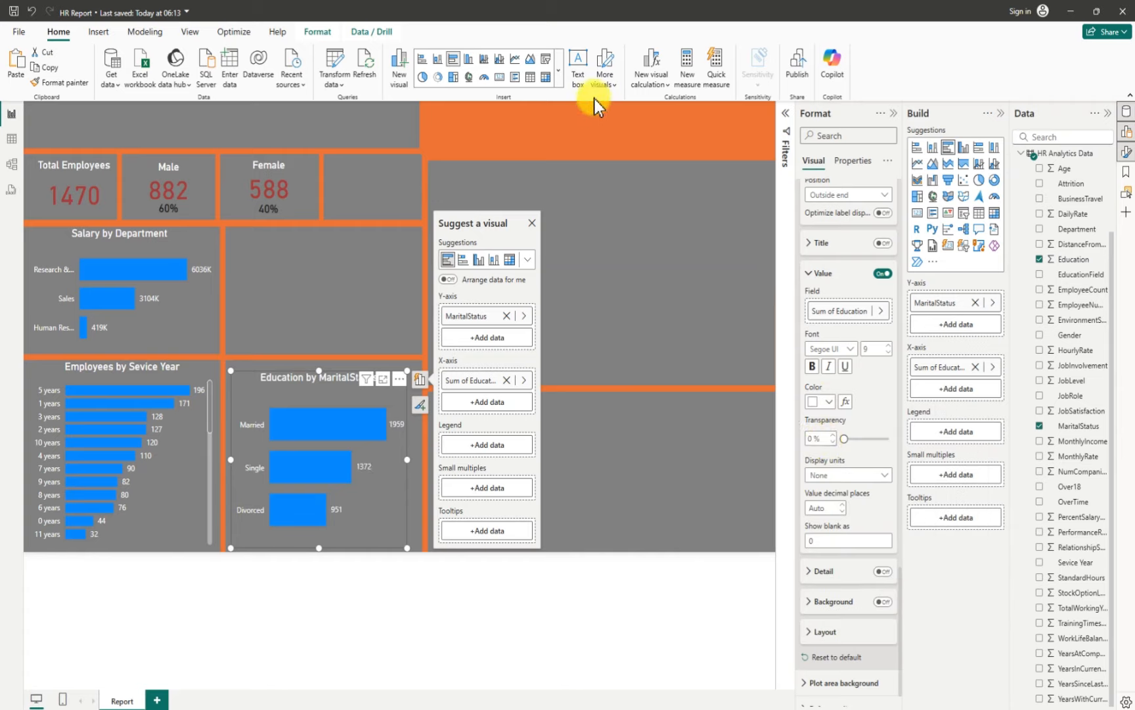
pyautogui.click(606, 131)
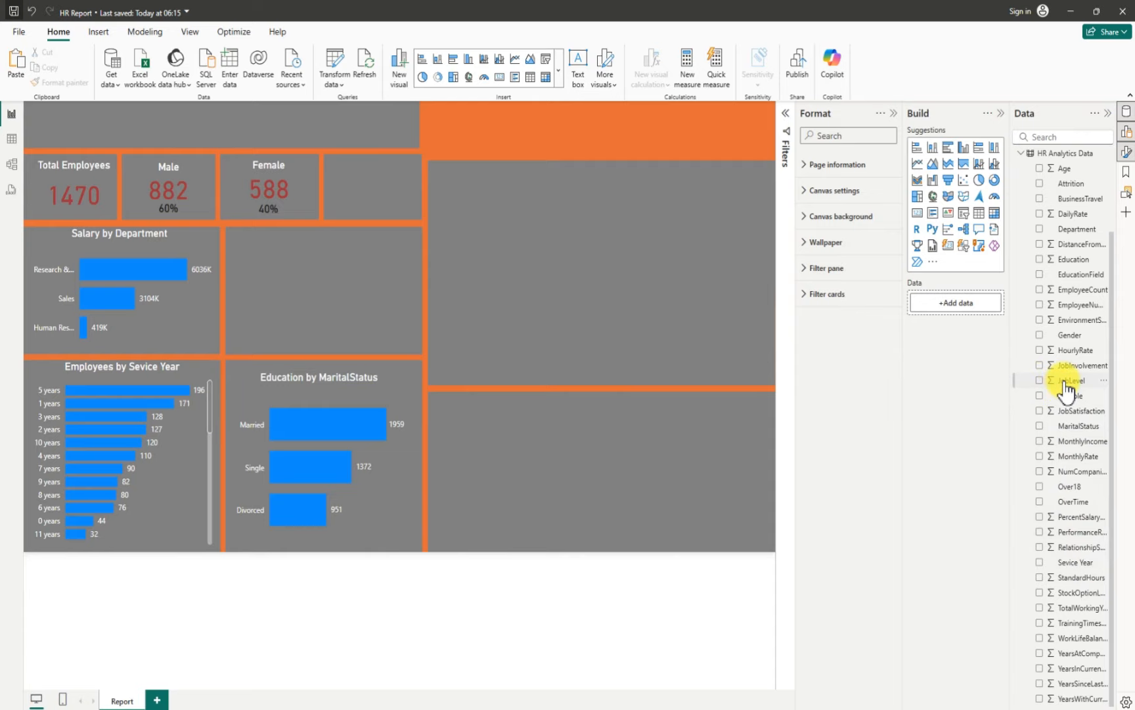
pyautogui.click(979, 214)
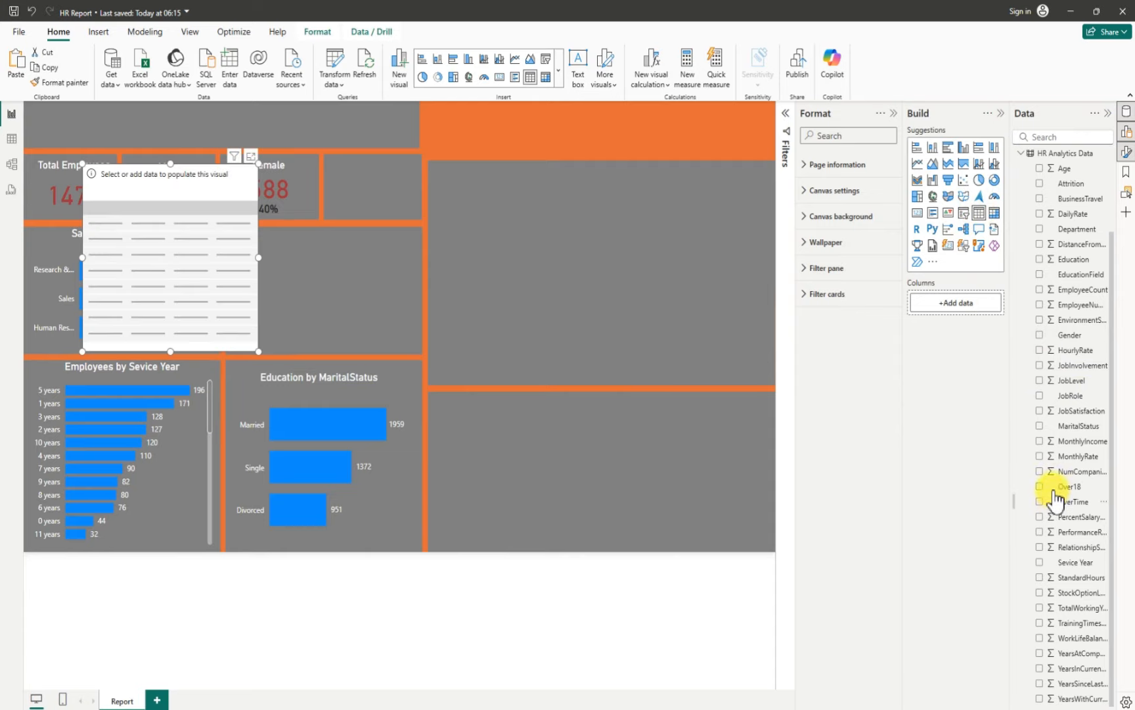
pyautogui.click(1039, 382)
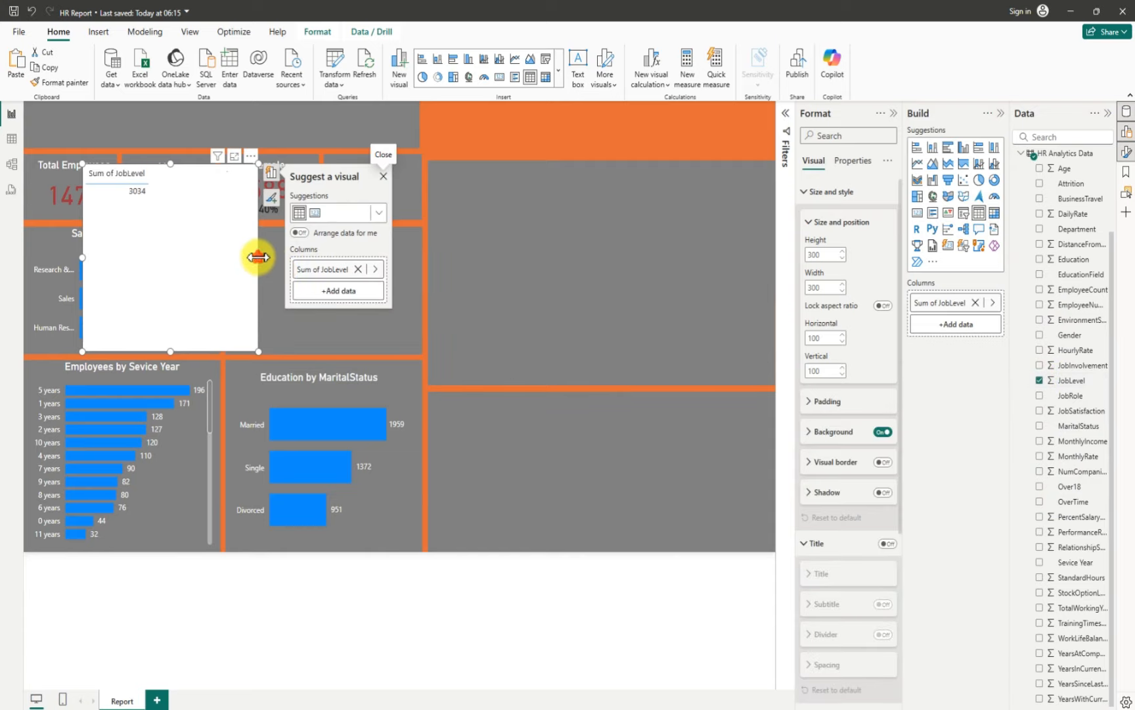
pyautogui.moveTo(255, 259); pyautogui.dragTo(268, 258)
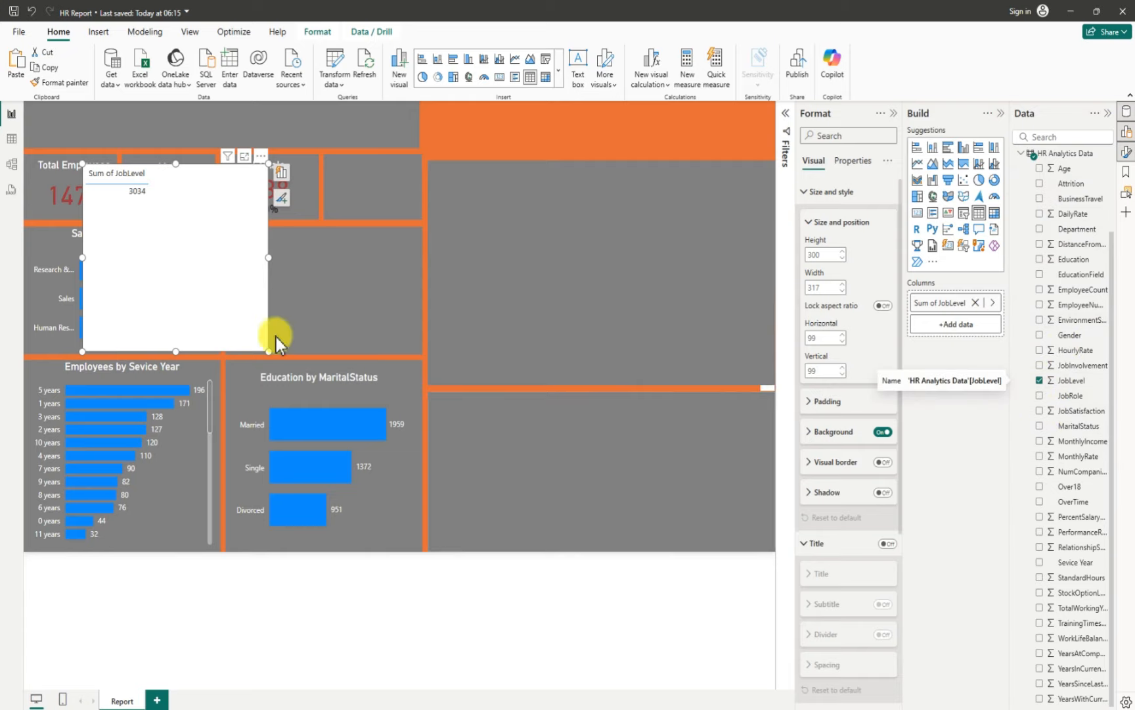
pyautogui.click(260, 156)
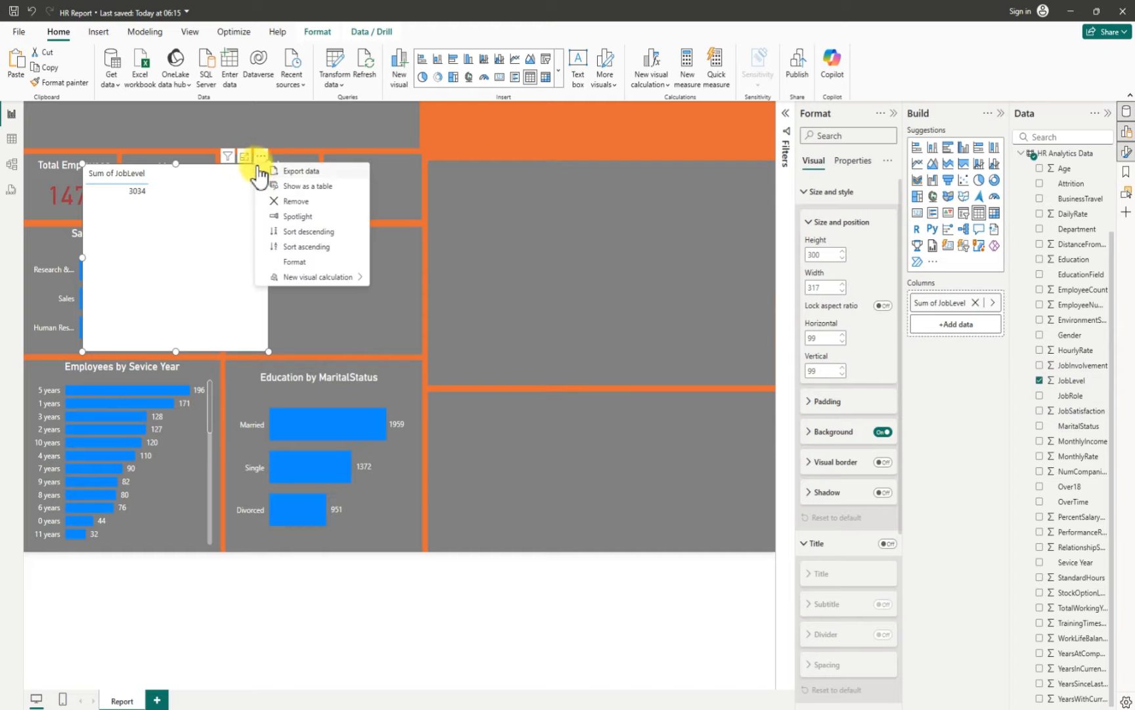
pyautogui.click(299, 202)
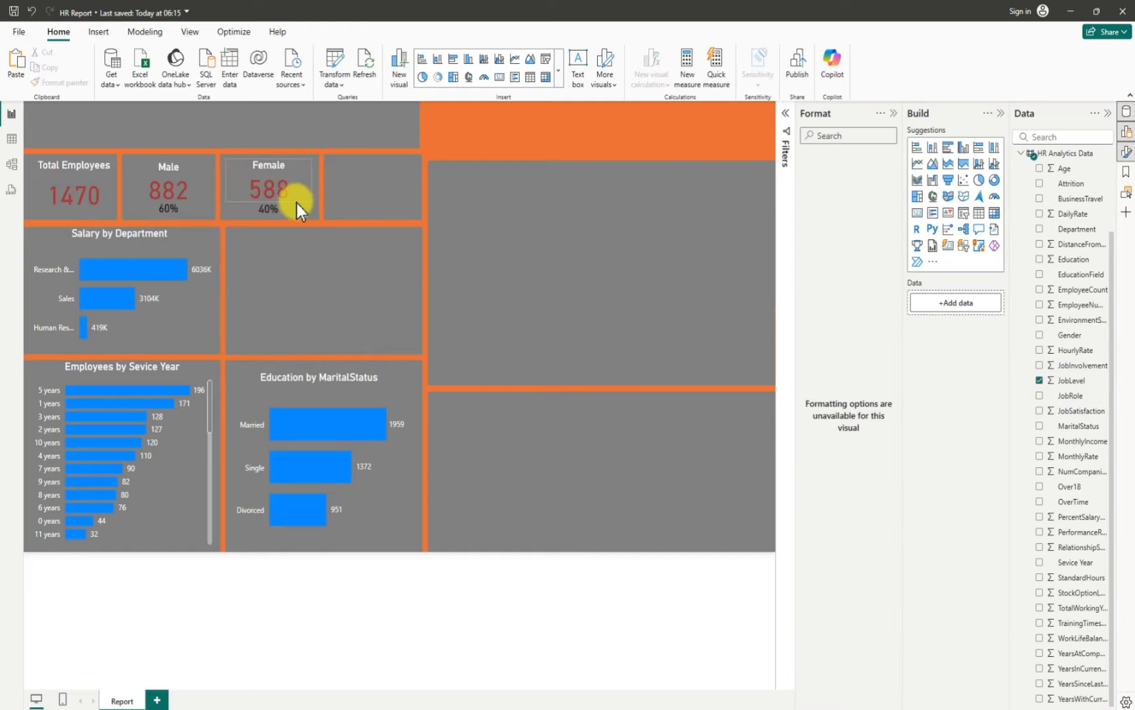
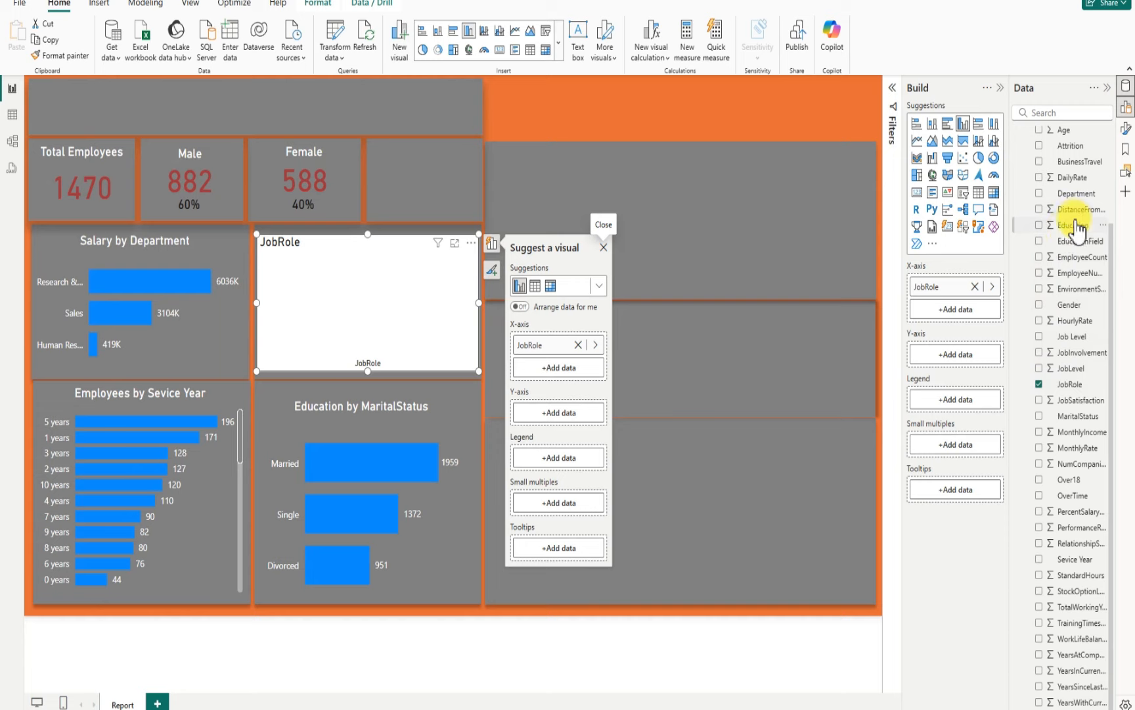
# Plot the Total Emp measure on the Y-axis of the JobRole column chart beside Salary by Department
pyautogui.scroll(3, 1072, 231)
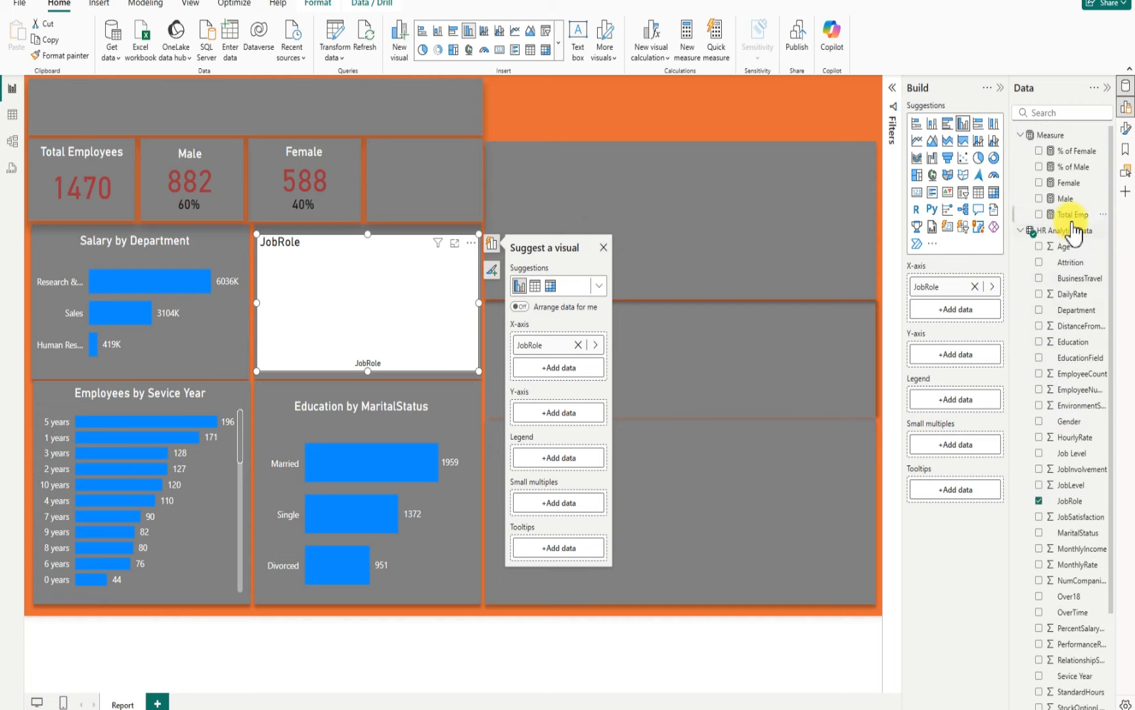
pyautogui.click(1040, 215)
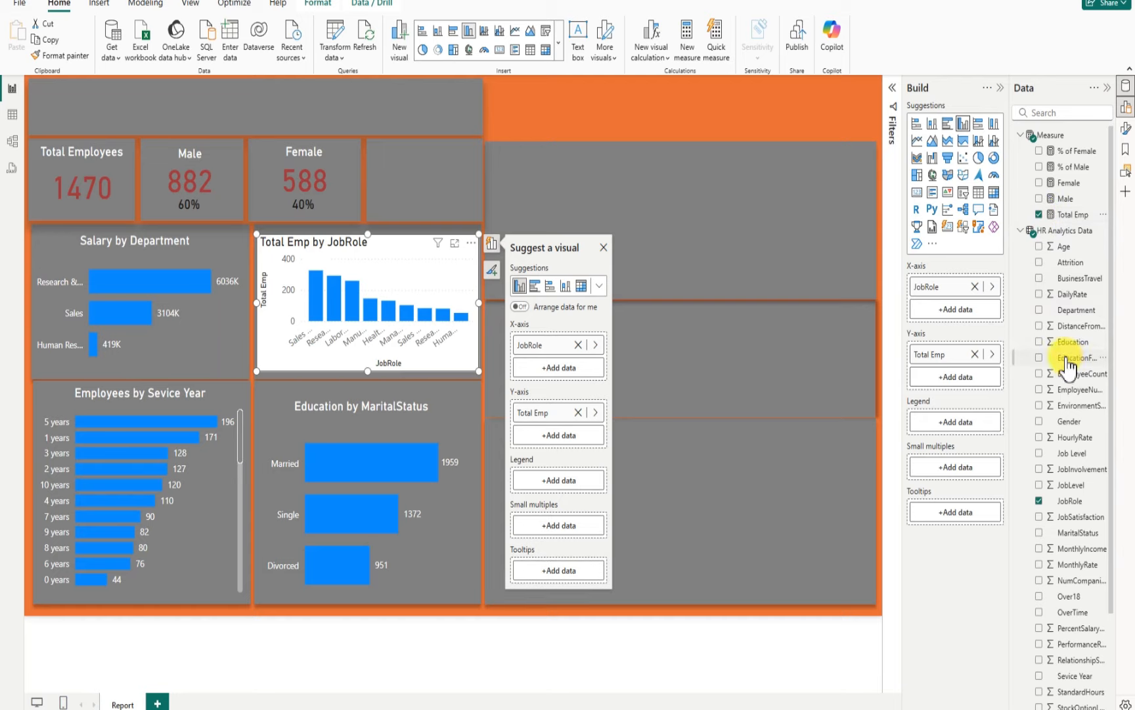
# Replace JobRole with Job Level on the X-axis of the column chart beside Salary by Department
pyautogui.click(1039, 501)
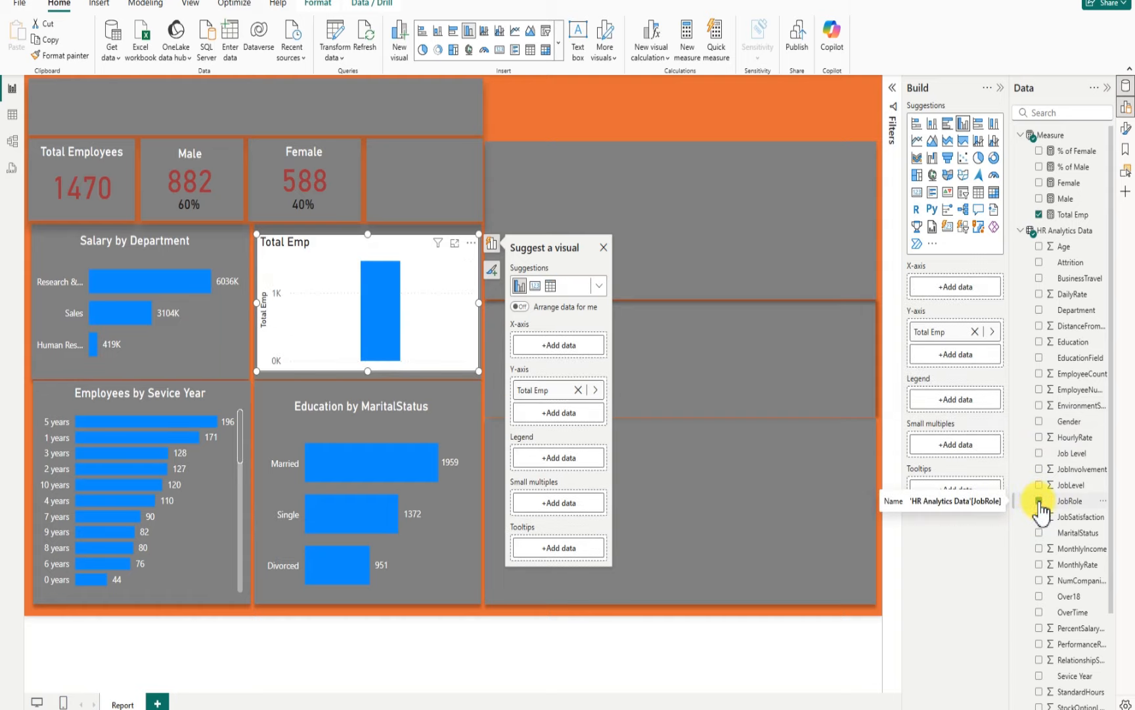
pyautogui.scroll(-1, 1066, 571)
pyautogui.scroll(-3, 1067, 574)
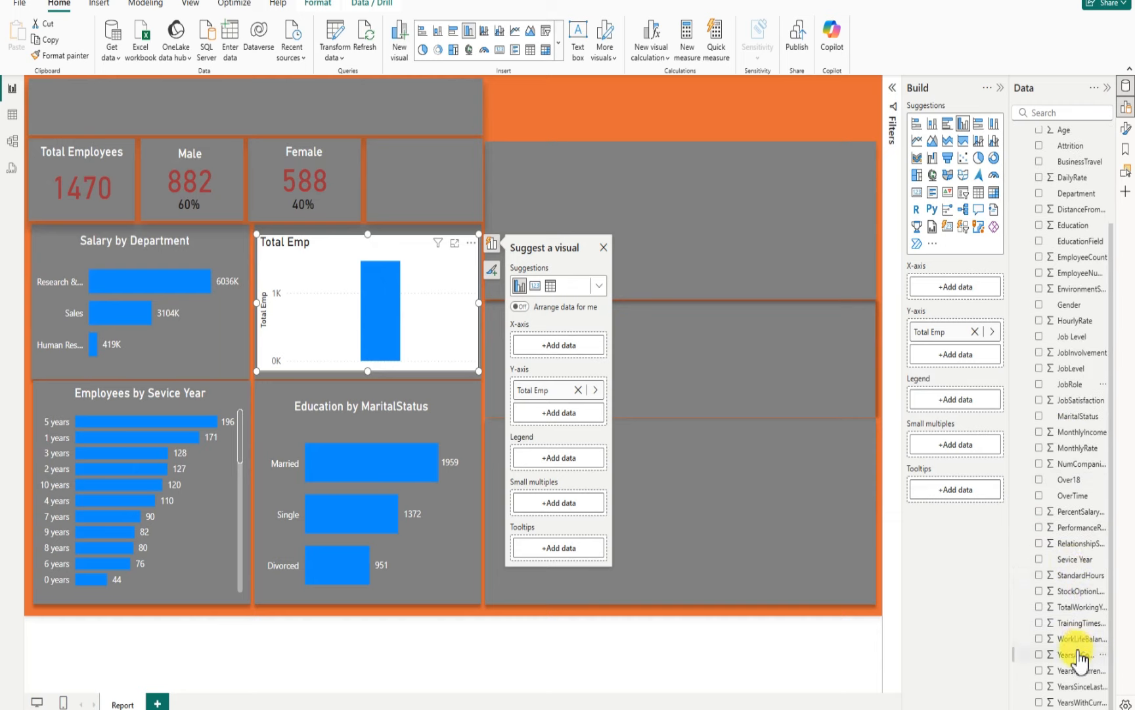
pyautogui.scroll(2, 1078, 657)
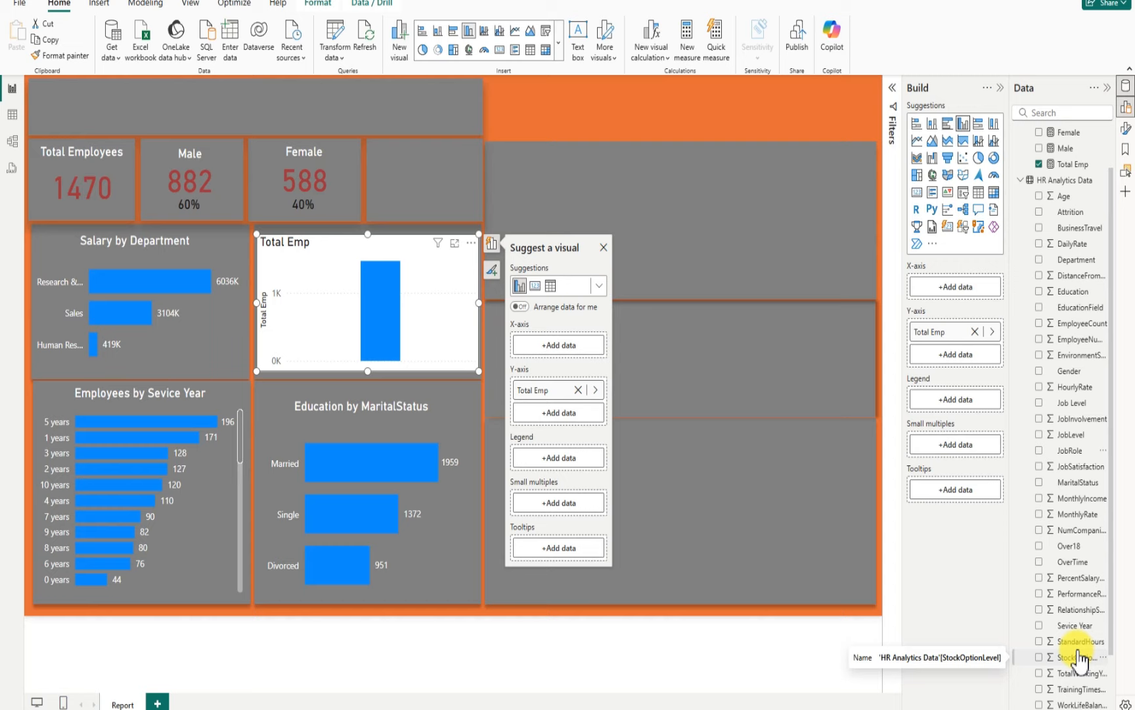
pyautogui.click(1038, 403)
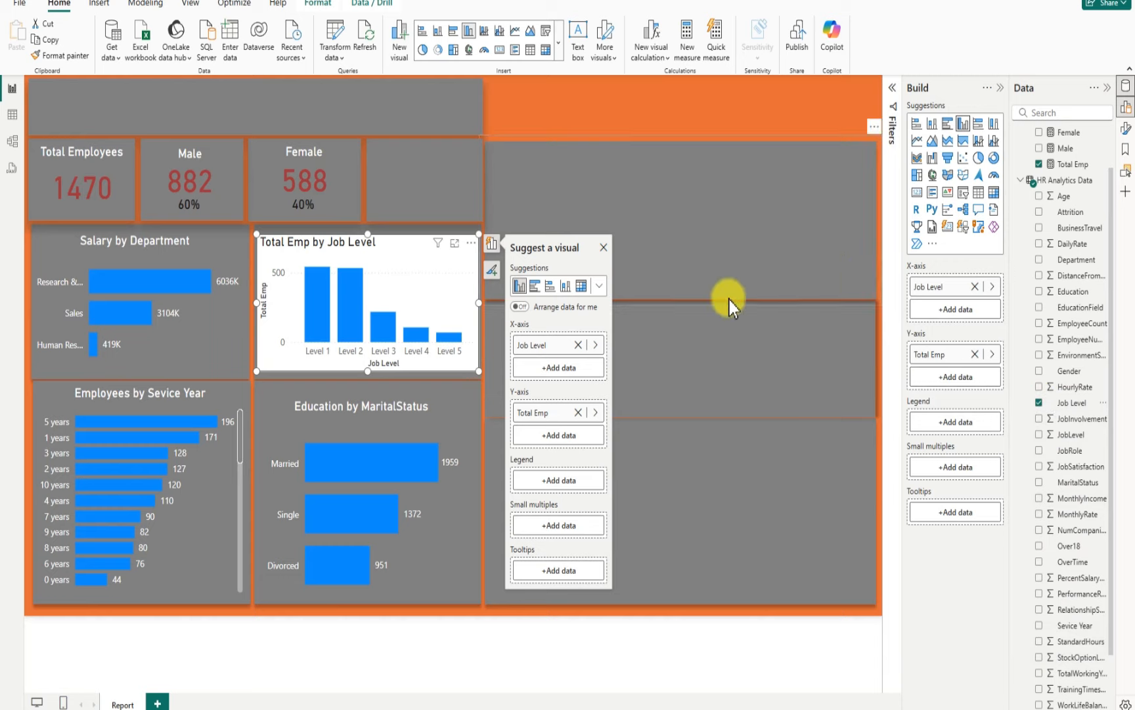
# Open the formatting options of the Job Level column chart and turn off its background
pyautogui.click(471, 243)
pyautogui.moveTo(505, 323)
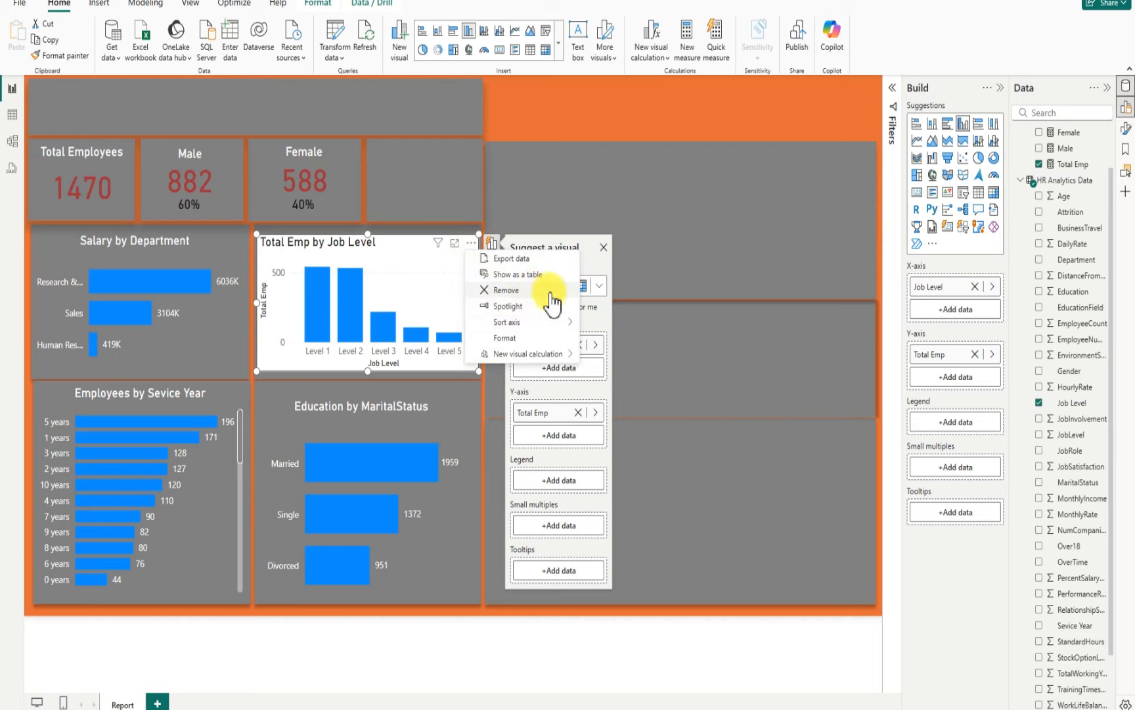
pyautogui.click(521, 338)
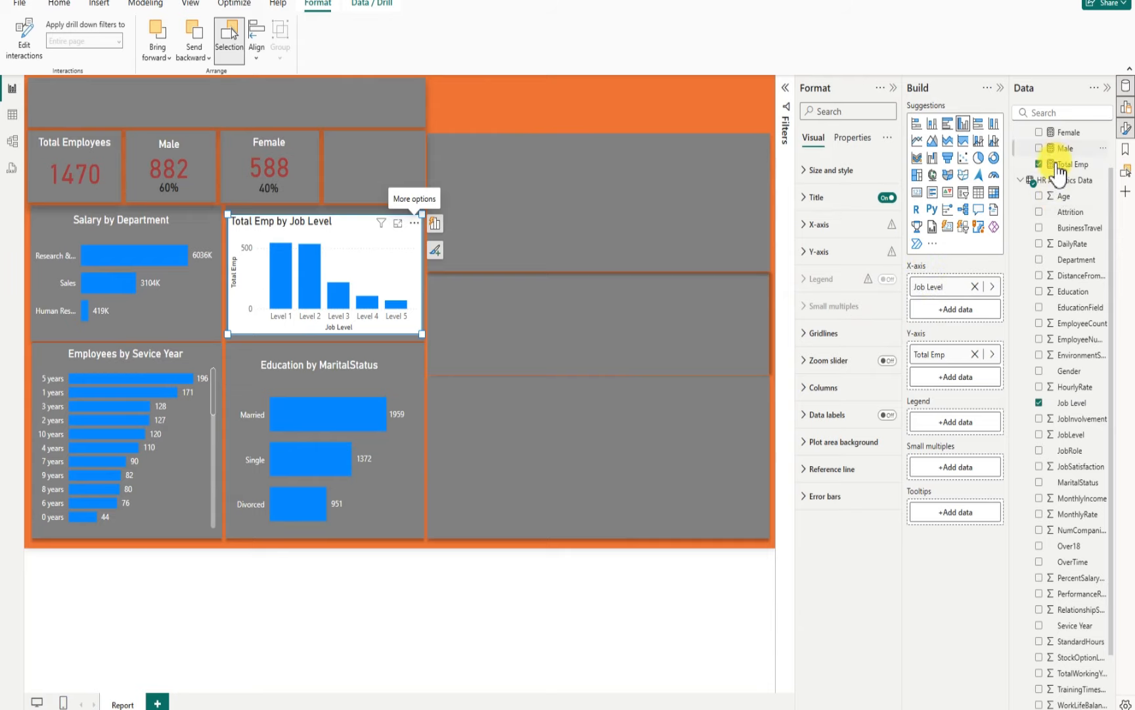
pyautogui.click(805, 199)
pyautogui.click(808, 170)
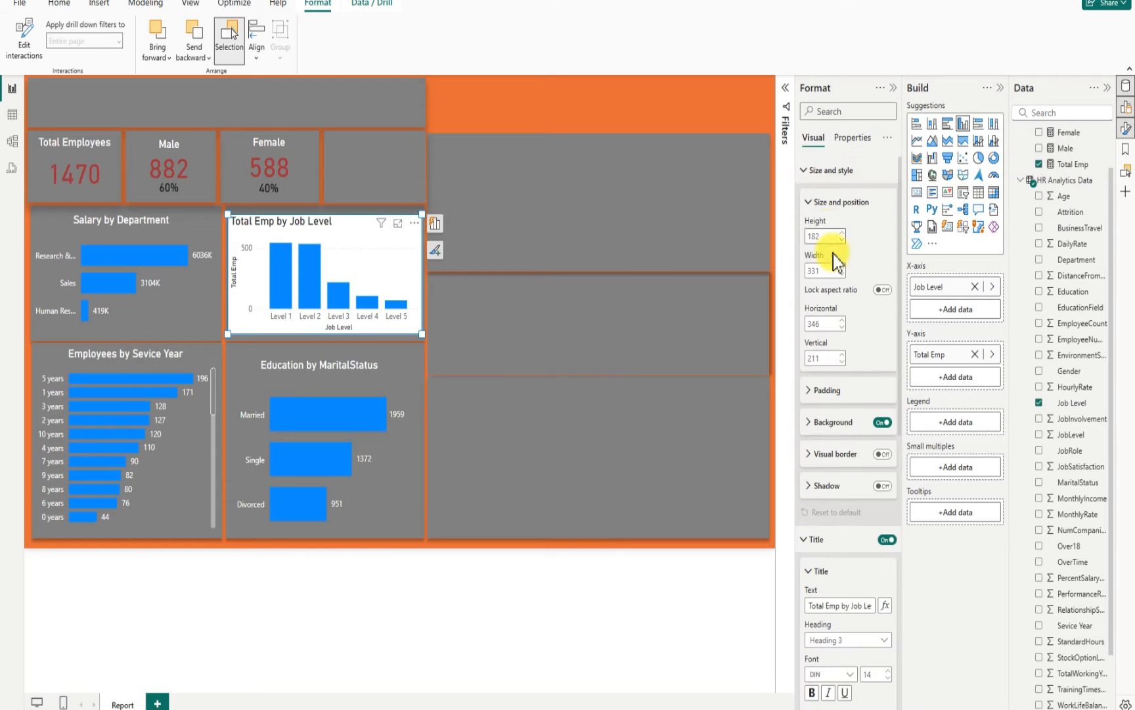
pyautogui.click(883, 422)
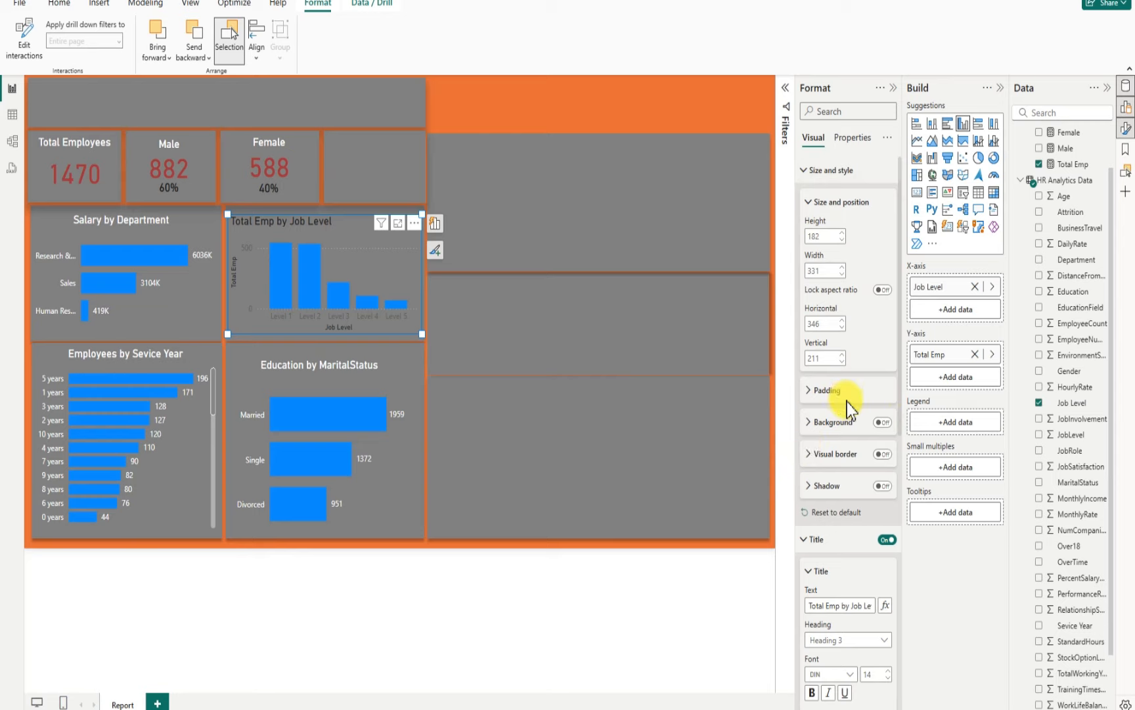
# Change the title text of the Job Level column chart to "Employees by Job Level"
pyautogui.scroll(-3, 851, 486)
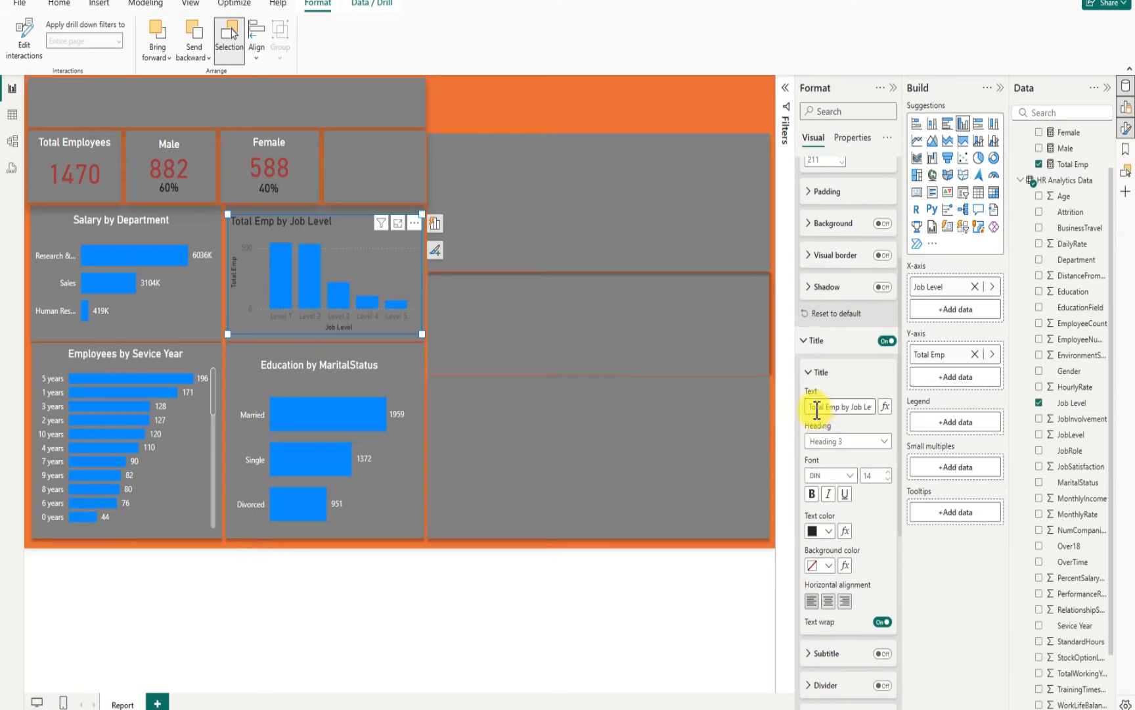
pyautogui.moveTo(810, 408); pyautogui.dragTo(880, 410)
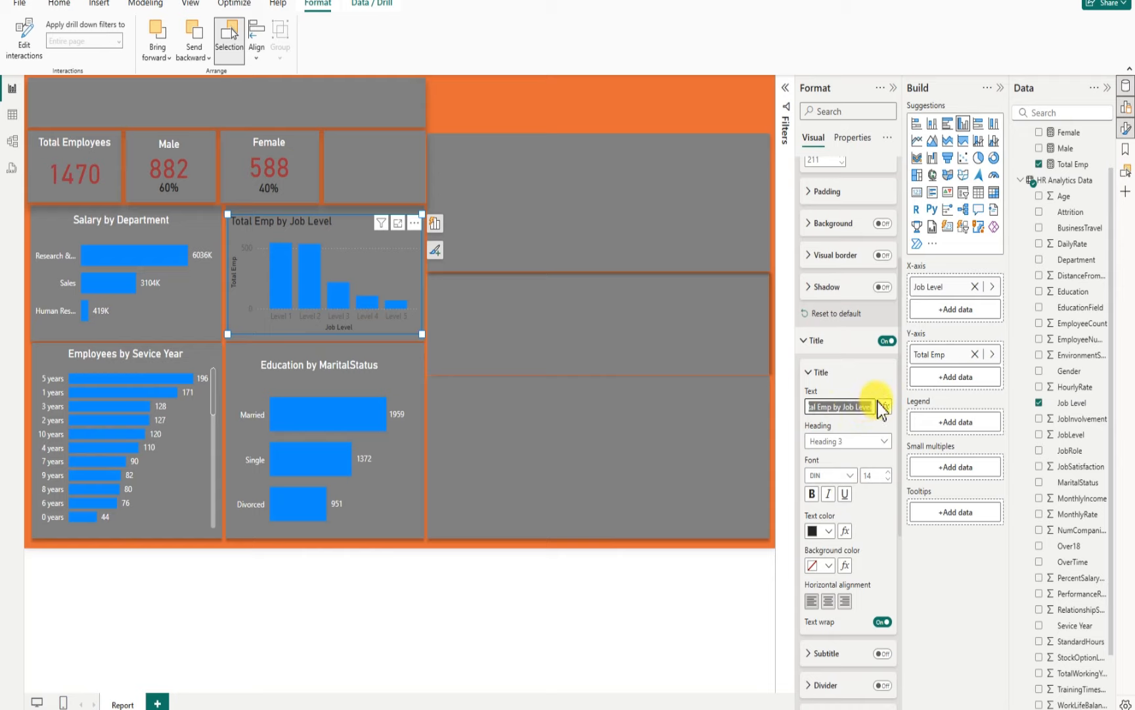
pyautogui.click(818, 407)
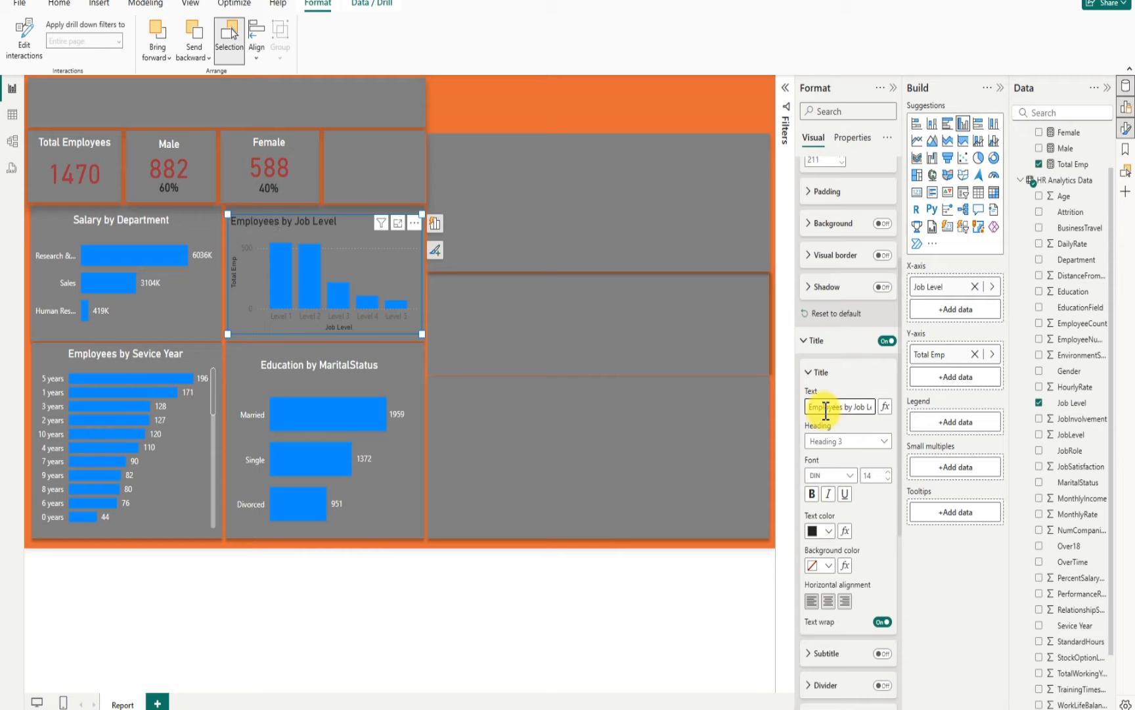
# Color the Employees by Job Level chart title white and center it horizontally
pyautogui.click(821, 531)
pyautogui.click(821, 322)
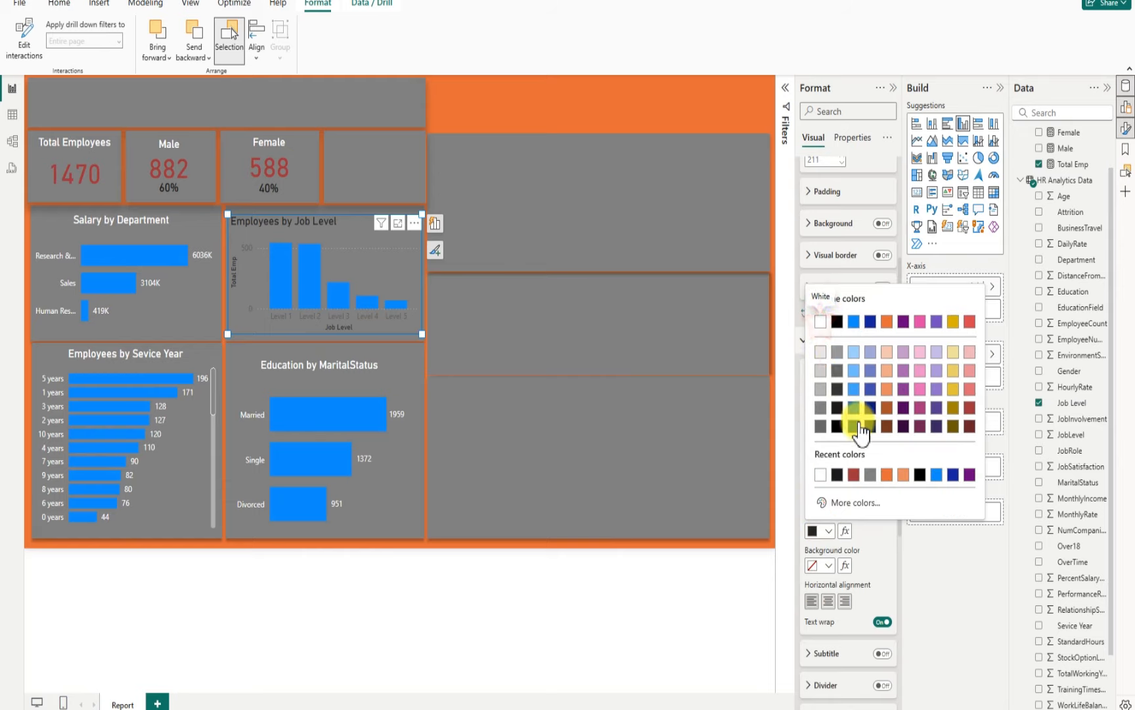
pyautogui.click(828, 600)
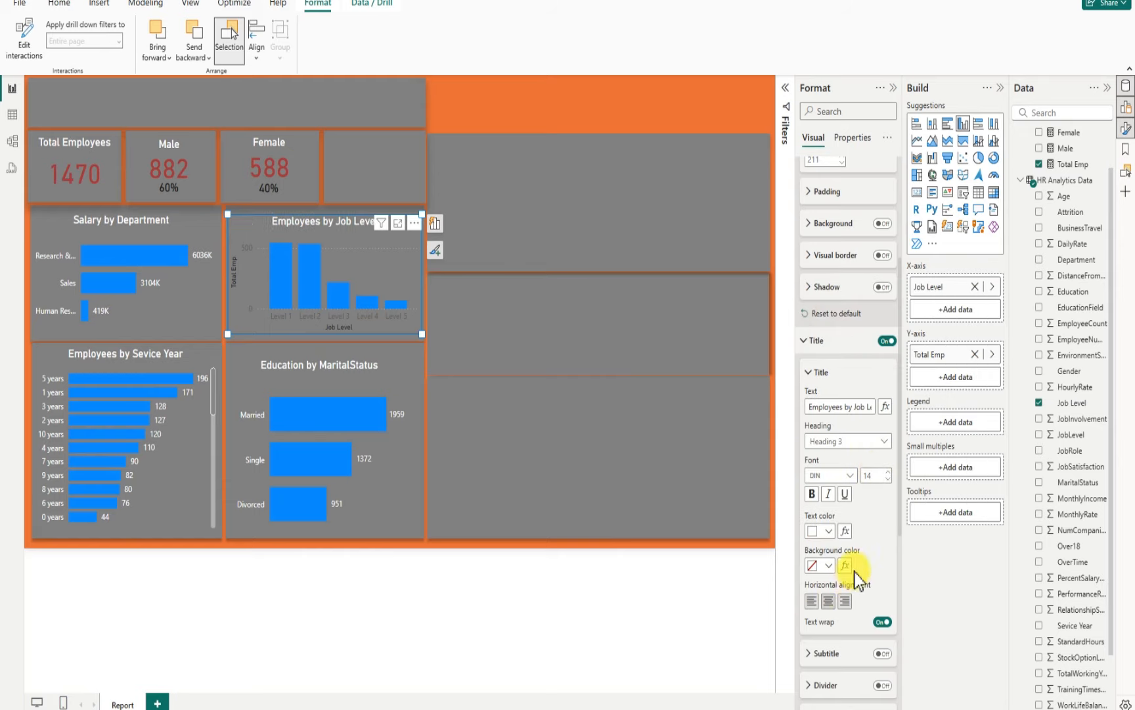
# Hide the X-axis title of the Employees by Job Level chart
pyautogui.scroll(-5, 854, 571)
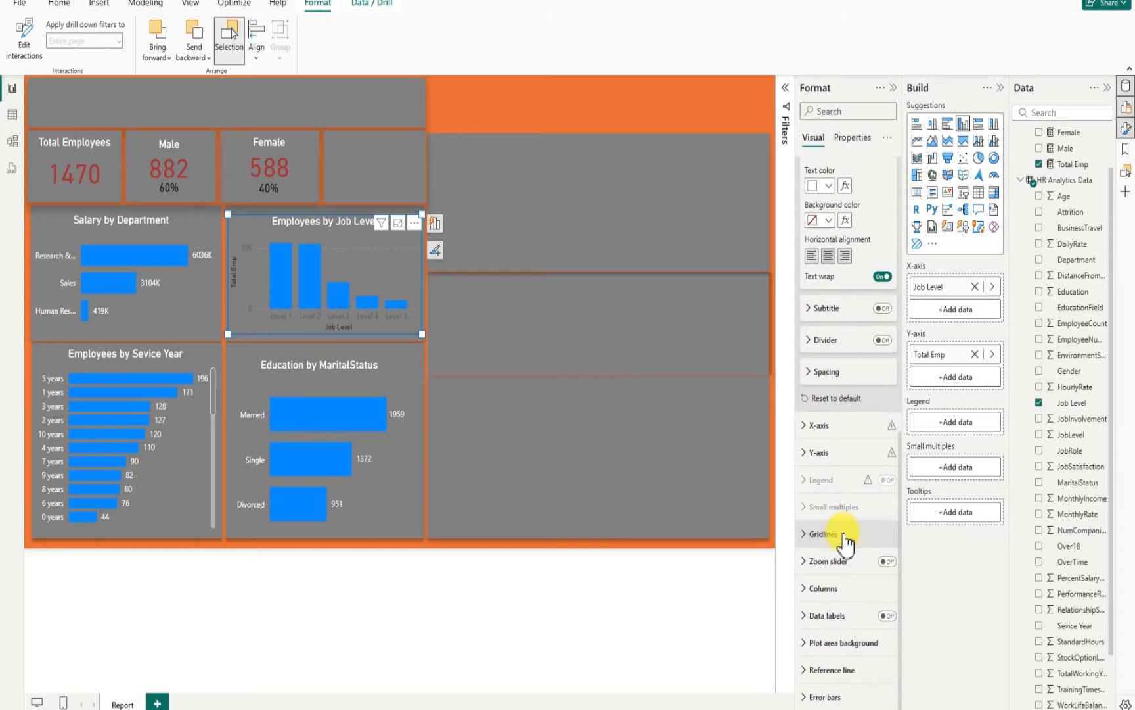
pyautogui.click(809, 427)
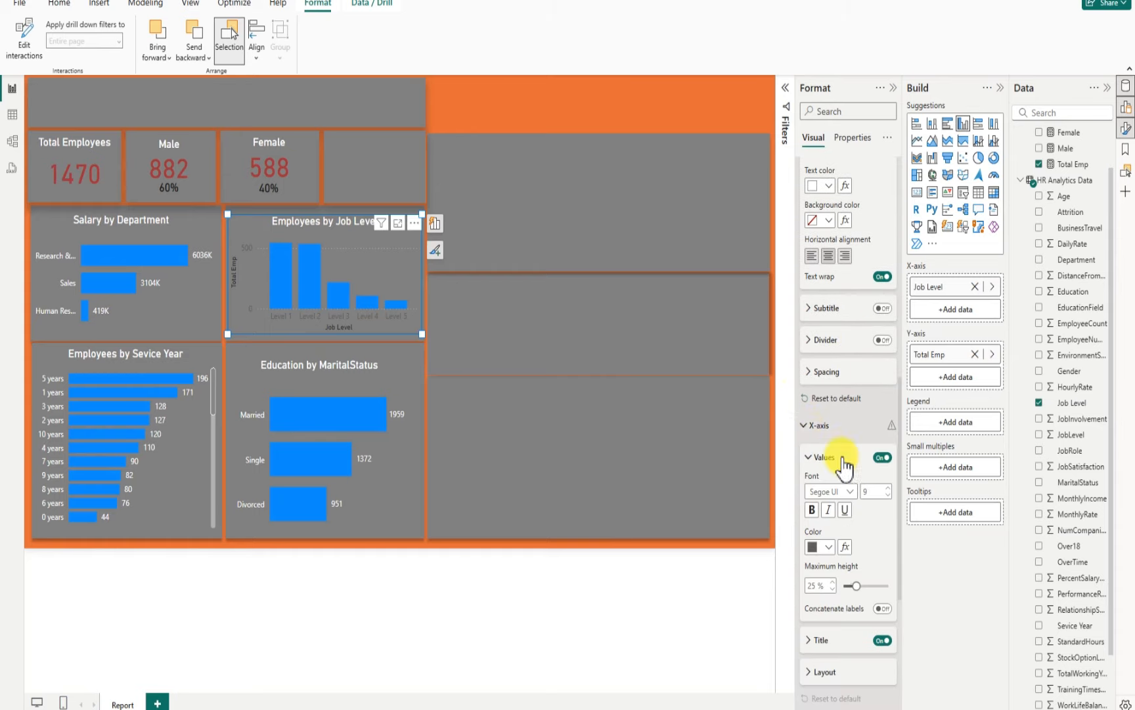
pyautogui.click(880, 640)
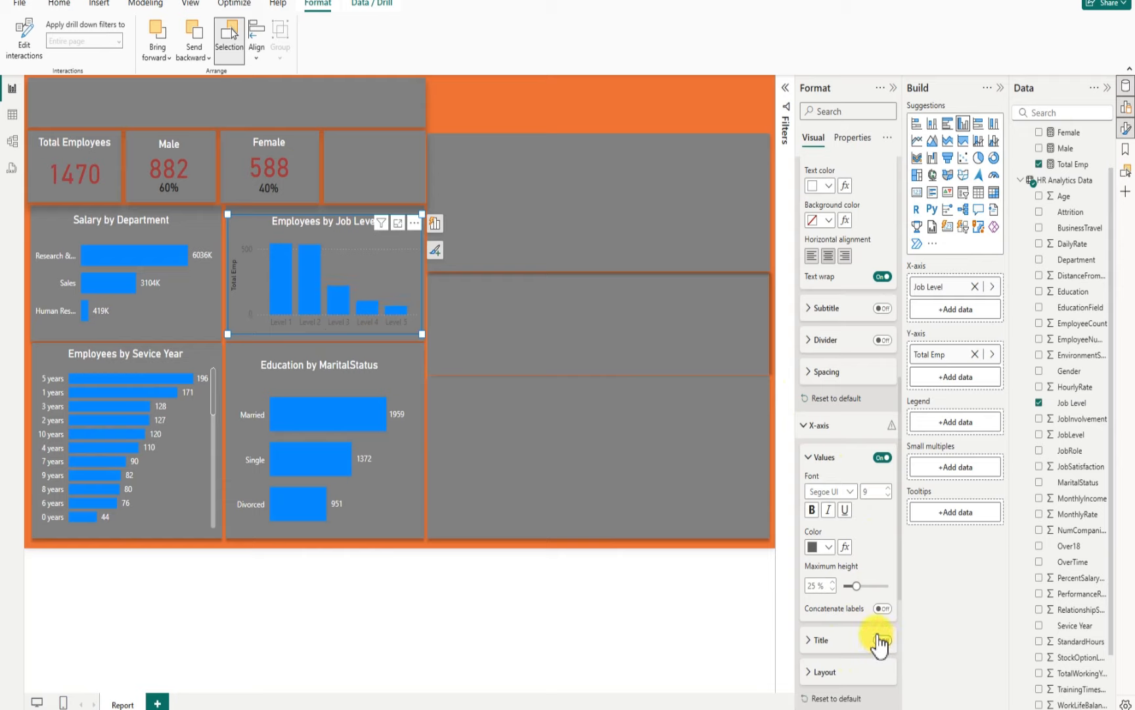
# Hide the Y-axis values and Y-axis title of the Employees by Job Level chart
pyautogui.scroll(-3, 856, 560)
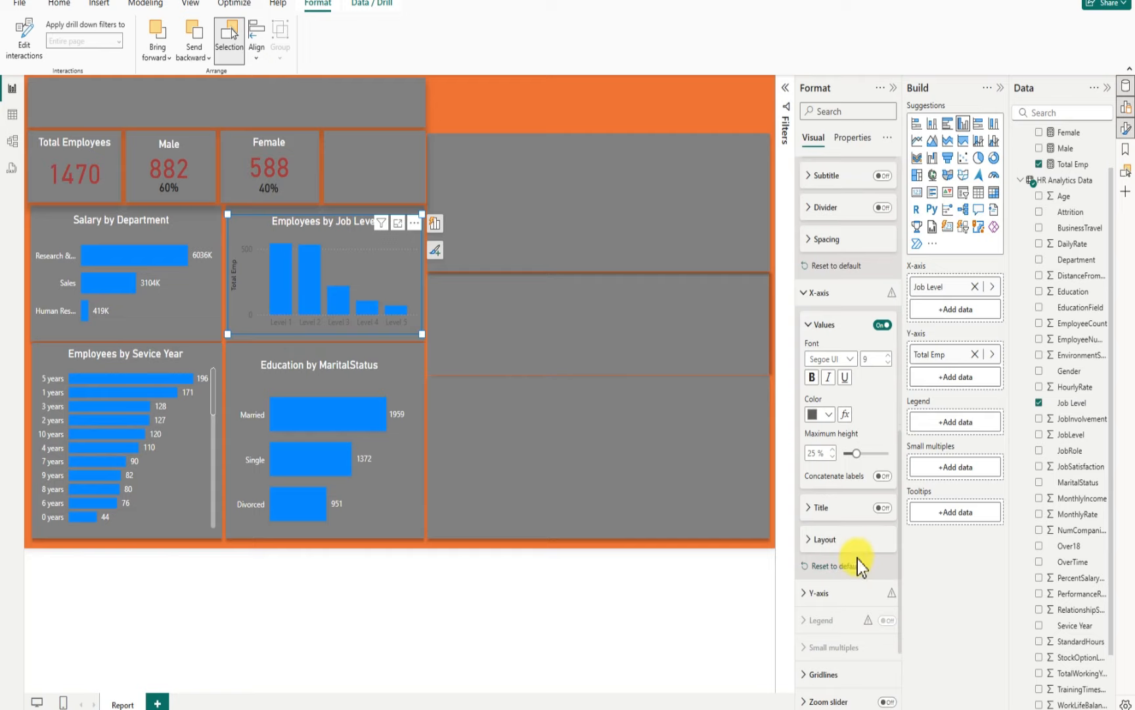
pyautogui.scroll(-3, 857, 559)
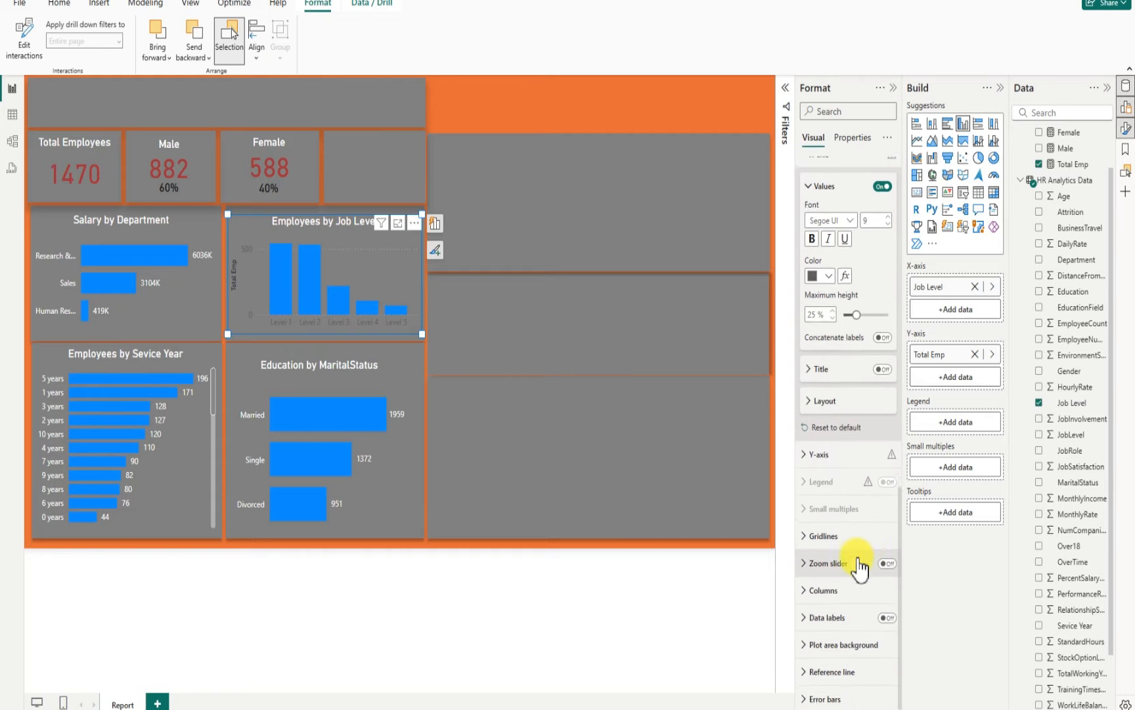
pyautogui.click(802, 454)
pyautogui.click(877, 623)
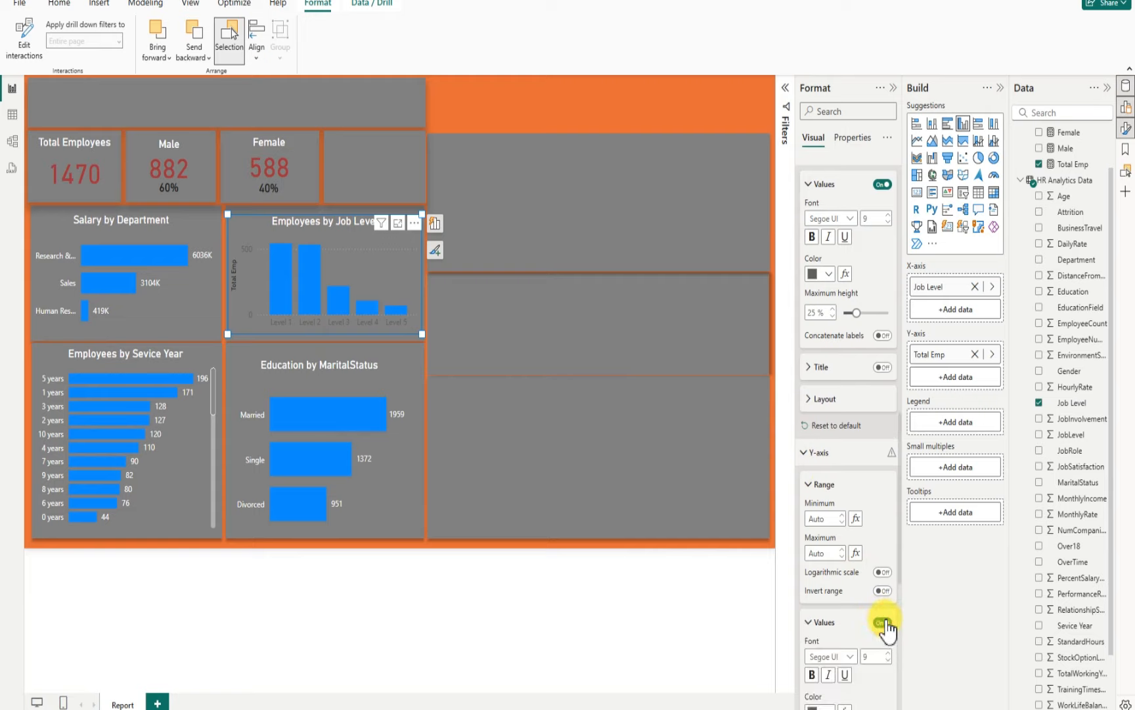
pyautogui.click(882, 623)
pyautogui.scroll(-5, 880, 621)
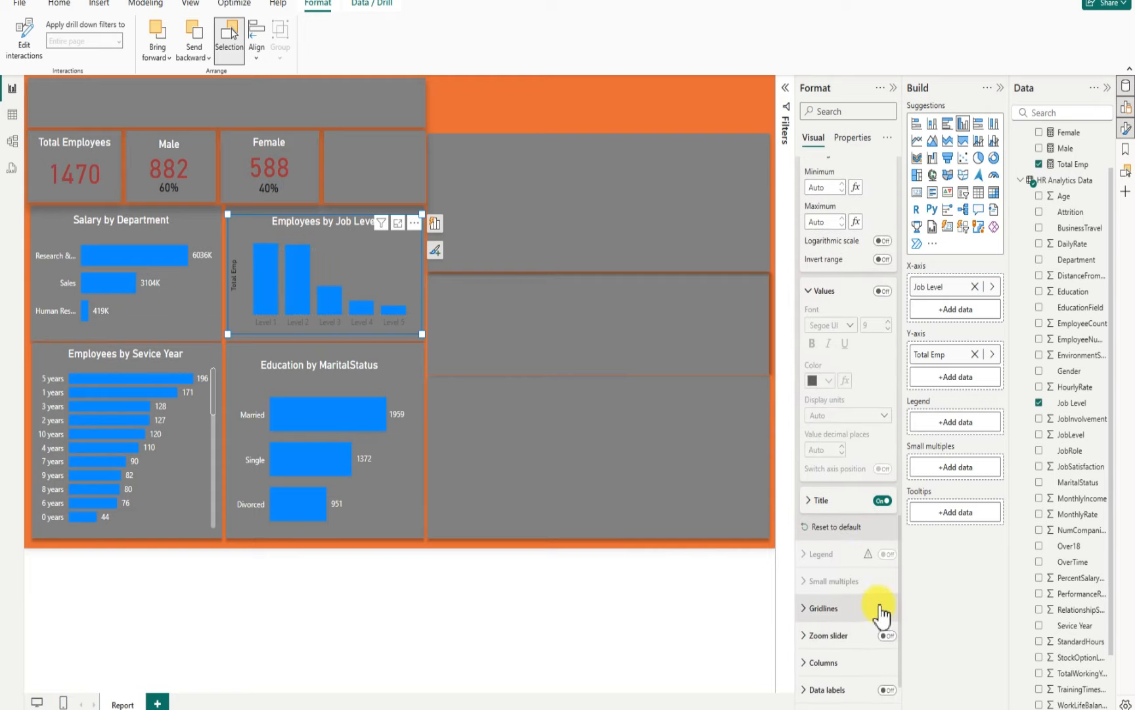
pyautogui.click(882, 500)
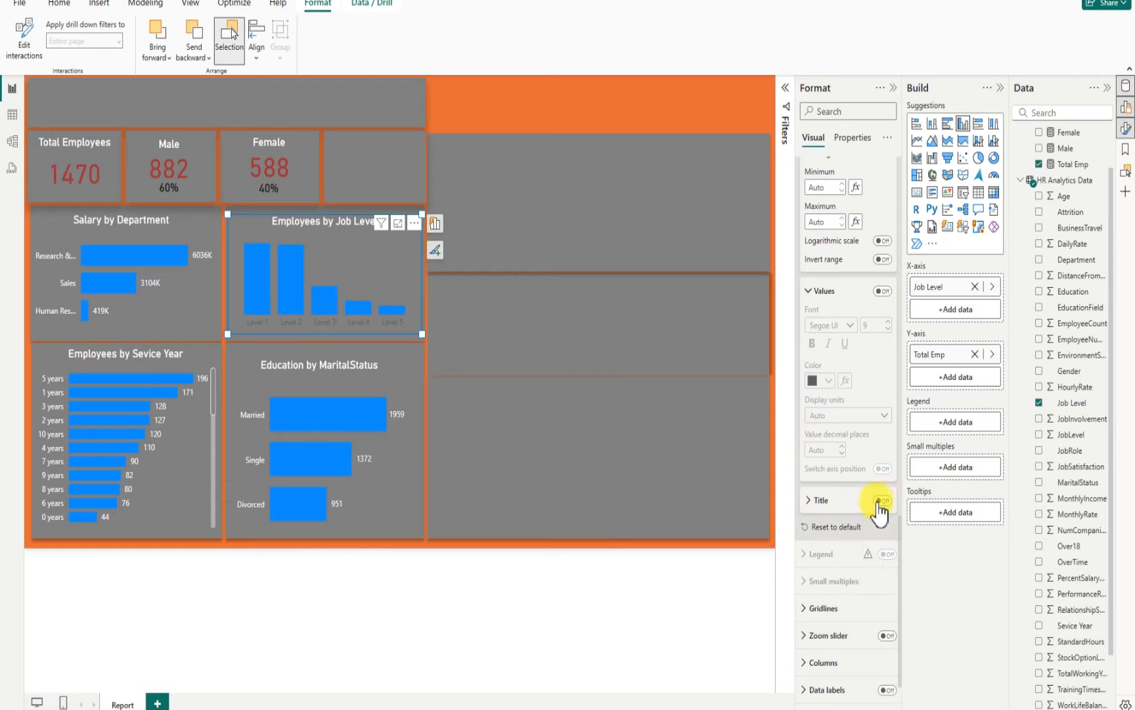
# Set the color of the X-axis values in the Employees by Job Level chart to white
pyautogui.scroll(-2, 867, 578)
pyautogui.scroll(7, 866, 577)
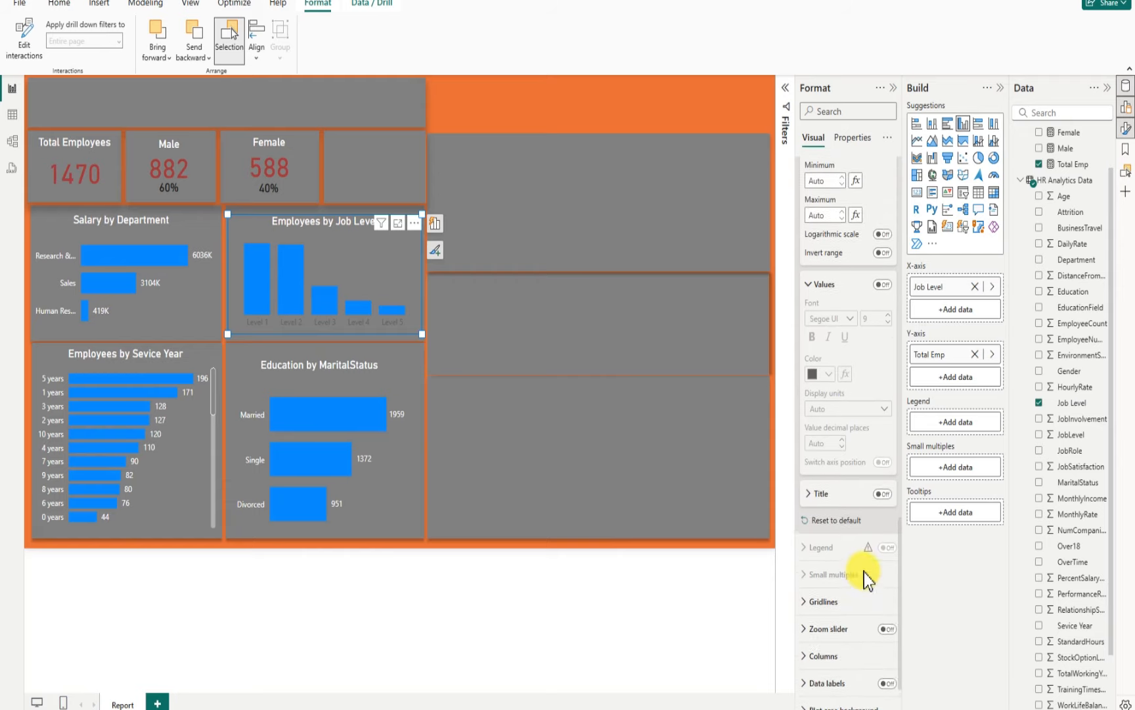
pyautogui.scroll(3, 864, 572)
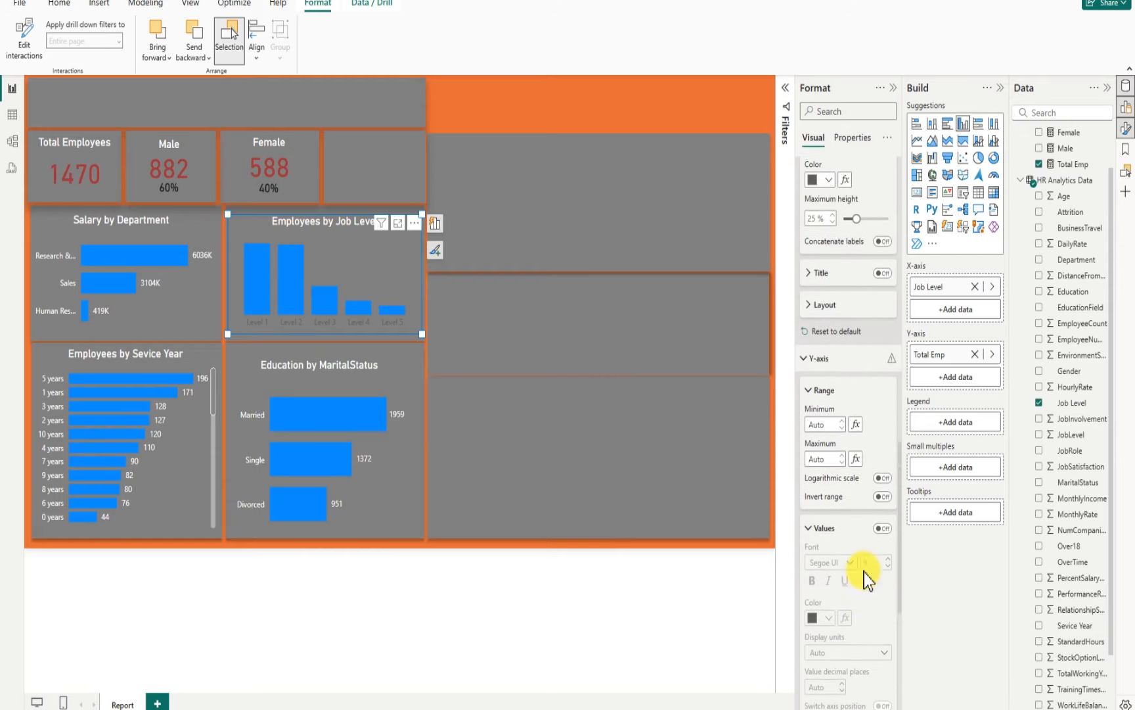
pyautogui.click(830, 265)
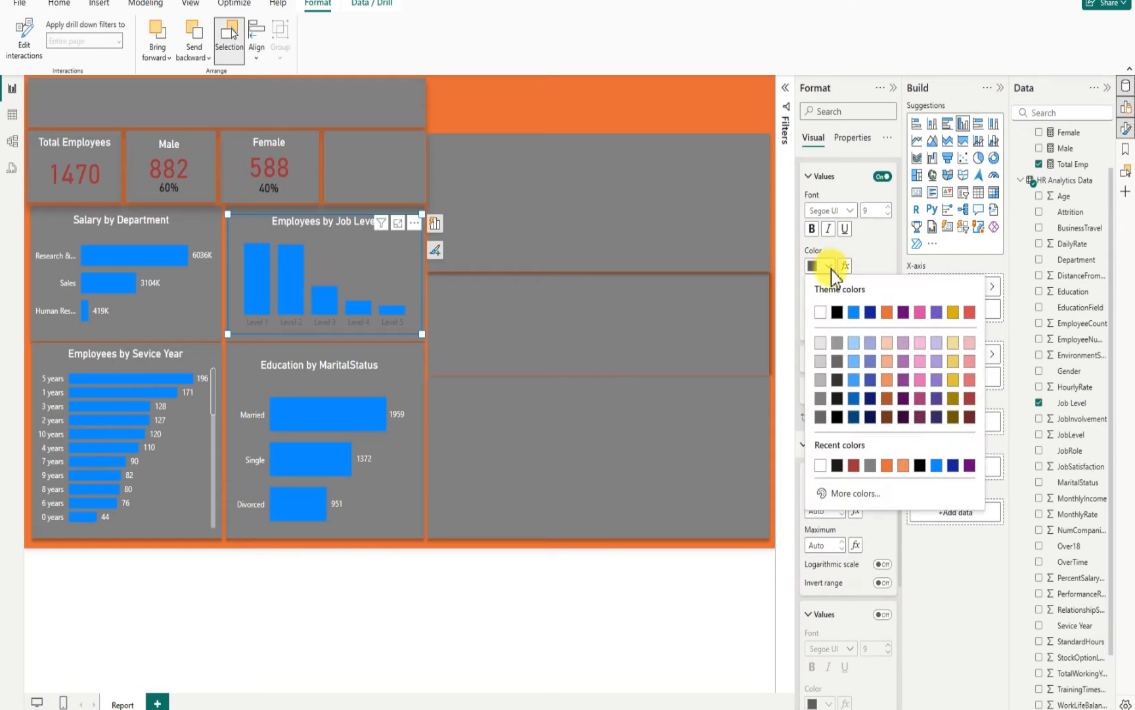
pyautogui.click(822, 313)
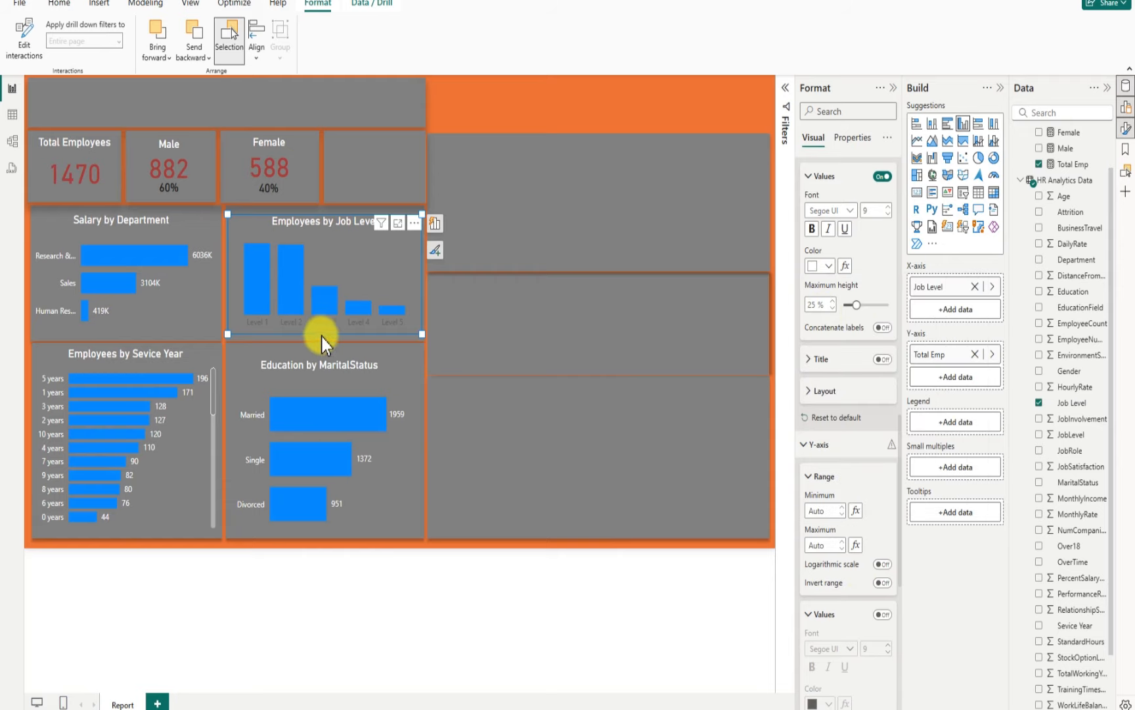
# Turn on data labels for the Employees by Job Level chart, color their values white, and deselect the chart
pyautogui.scroll(-8, 841, 545)
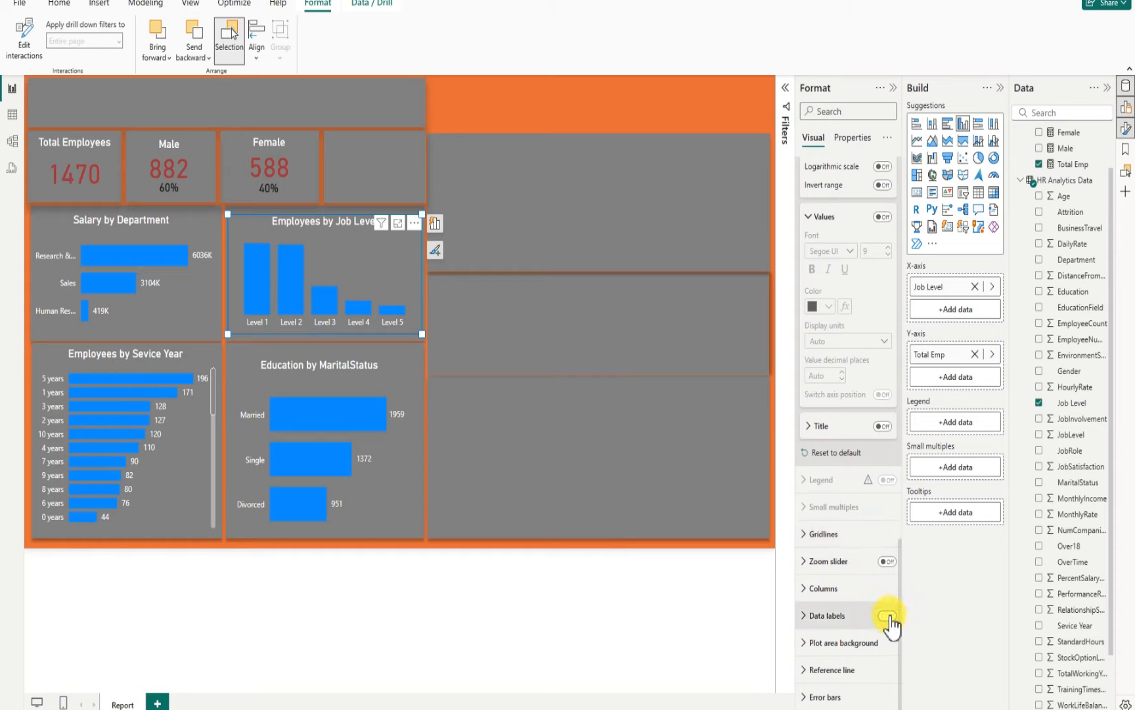
pyautogui.click(810, 617)
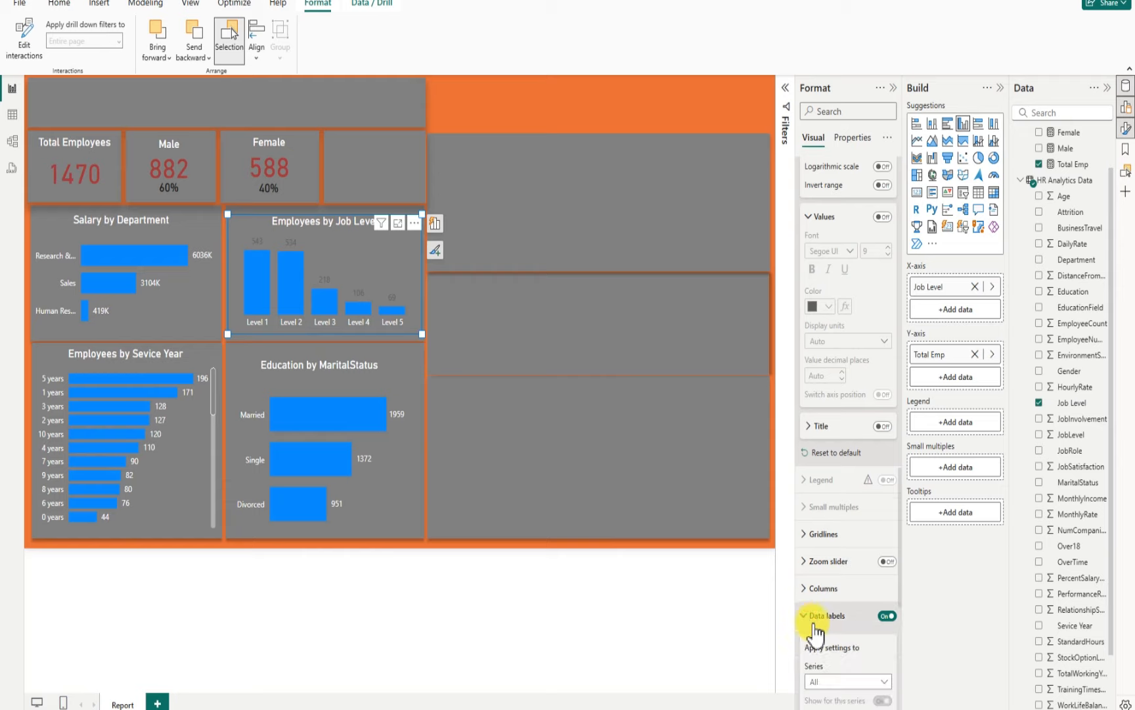
pyautogui.scroll(-5, 816, 624)
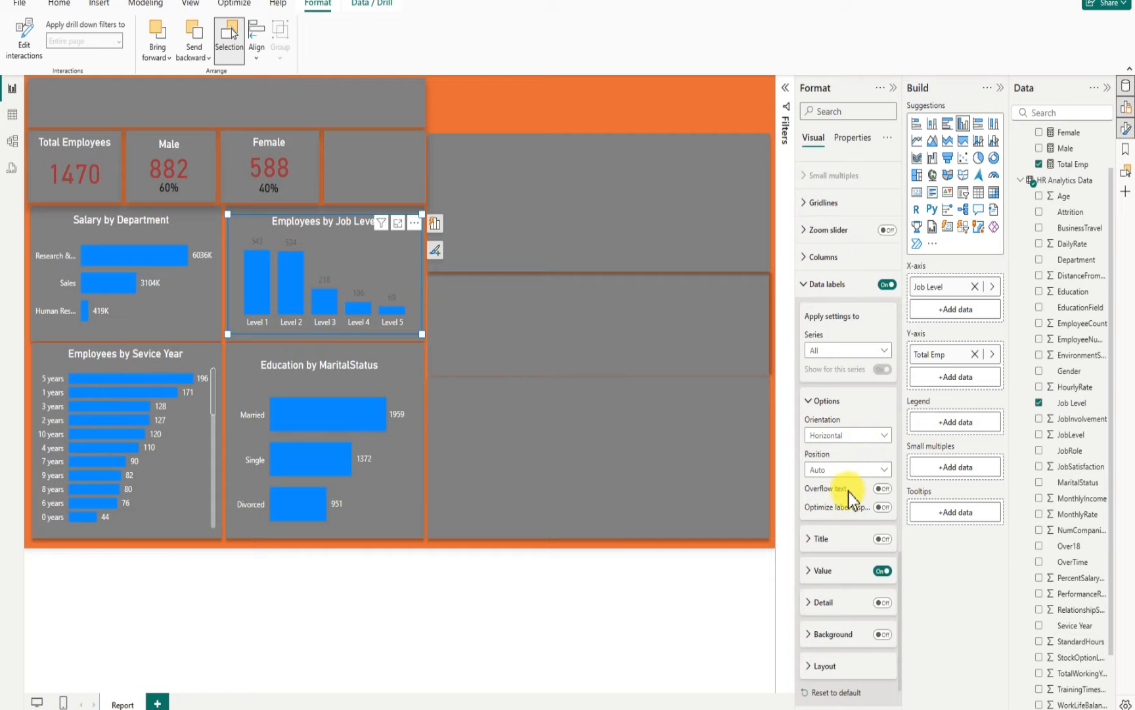
pyautogui.click(805, 569)
pyautogui.scroll(-5, 825, 594)
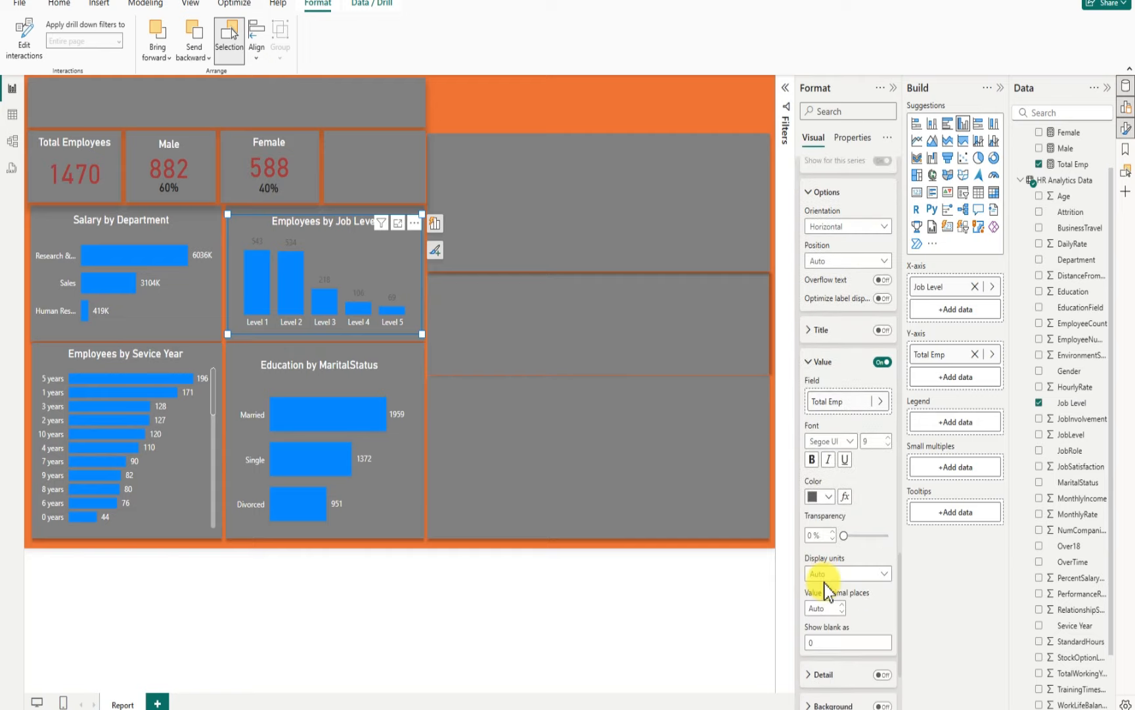
pyautogui.click(830, 441)
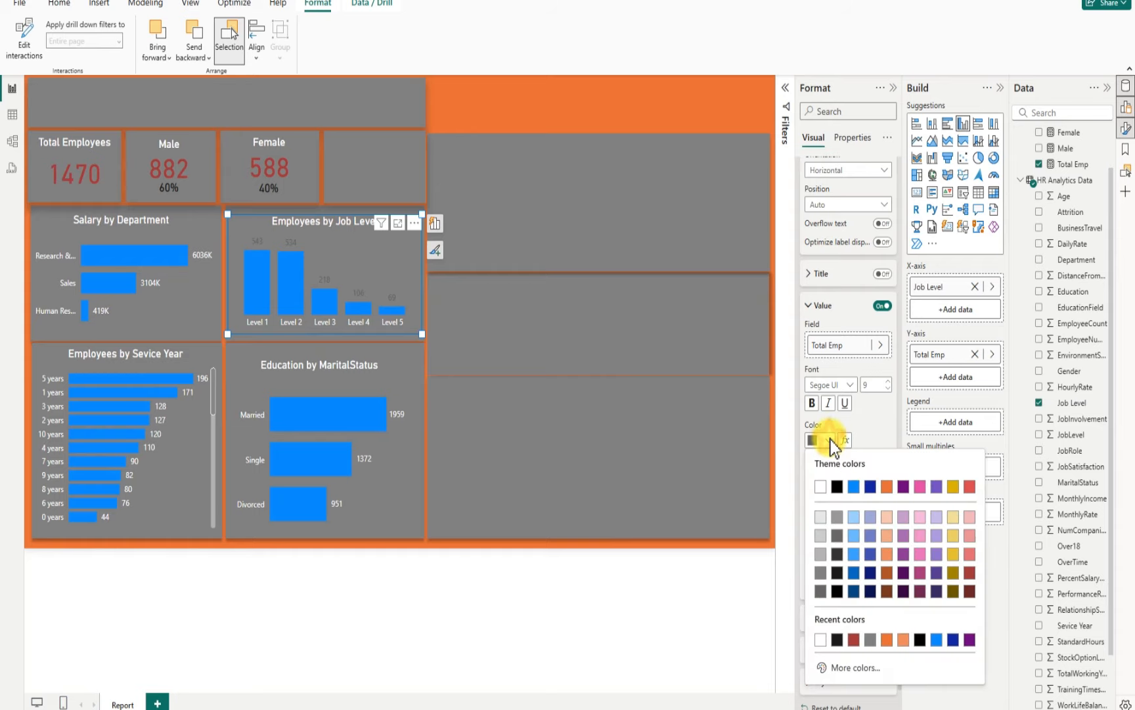
pyautogui.click(820, 486)
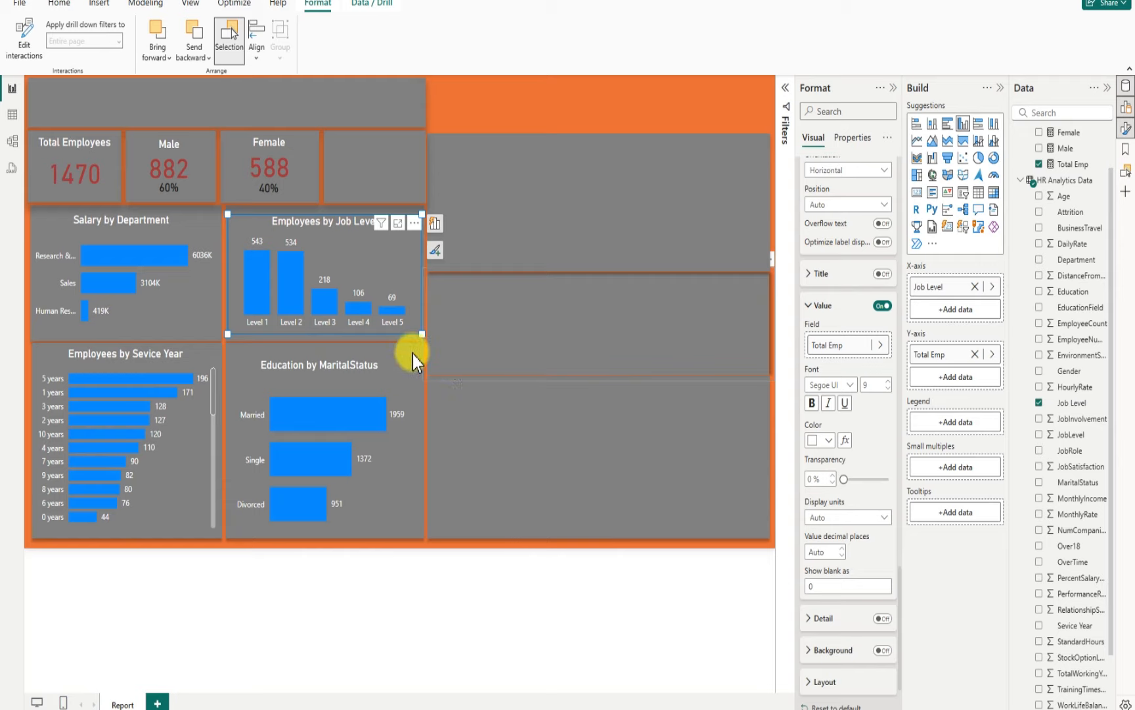
pyautogui.click(537, 107)
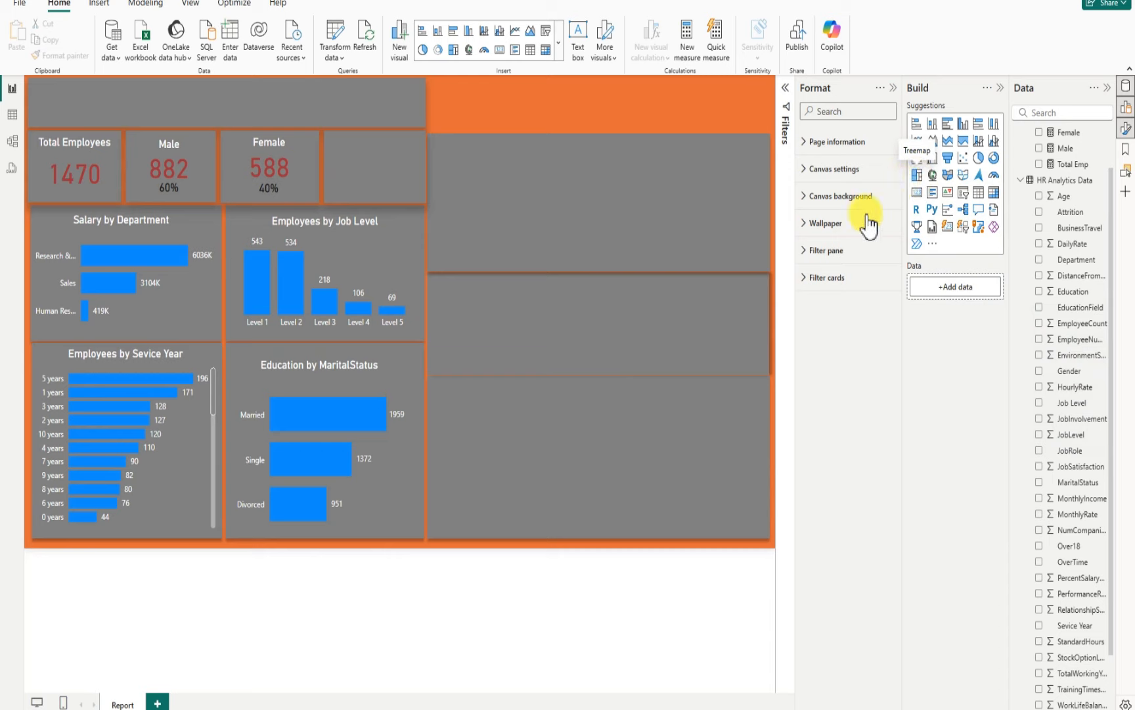
# Insert a treemap and fit it to the empty lower-right panel of the report, about 577 wide and 239 high
pyautogui.moveTo(234, 293); pyautogui.dragTo(542, 435)
pyautogui.moveTo(626, 452); pyautogui.dragTo(760, 447)
pyautogui.moveTo(665, 462); pyautogui.dragTo(648, 470)
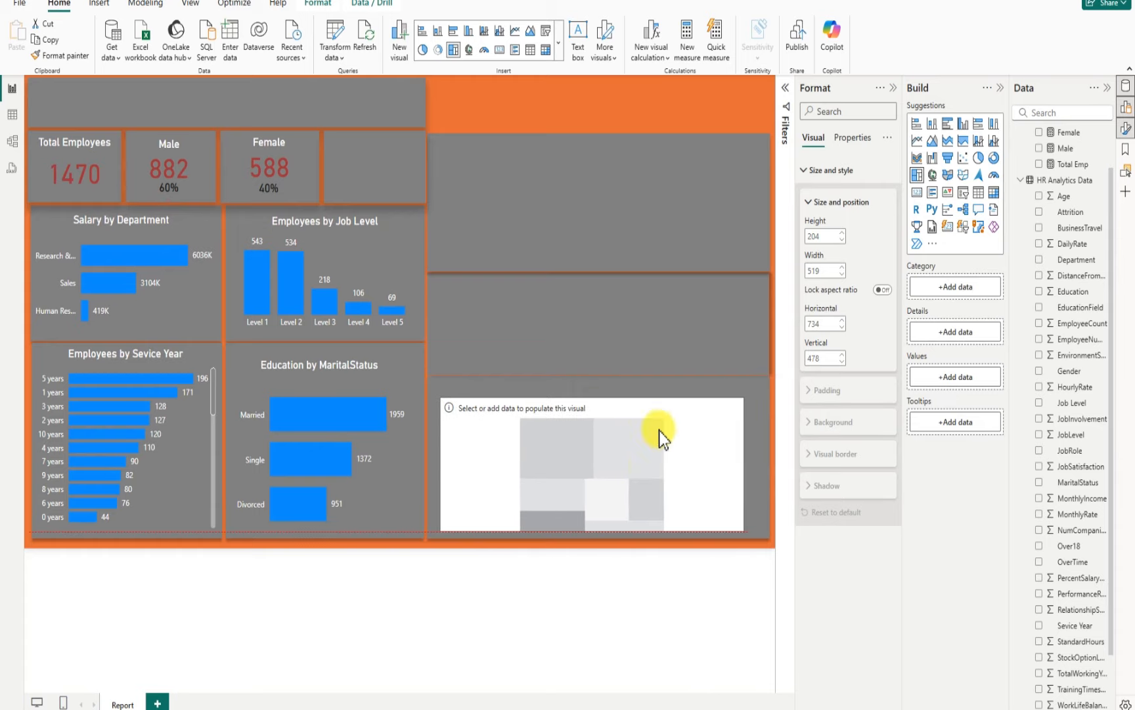
pyautogui.moveTo(590, 396); pyautogui.dragTo(598, 382)
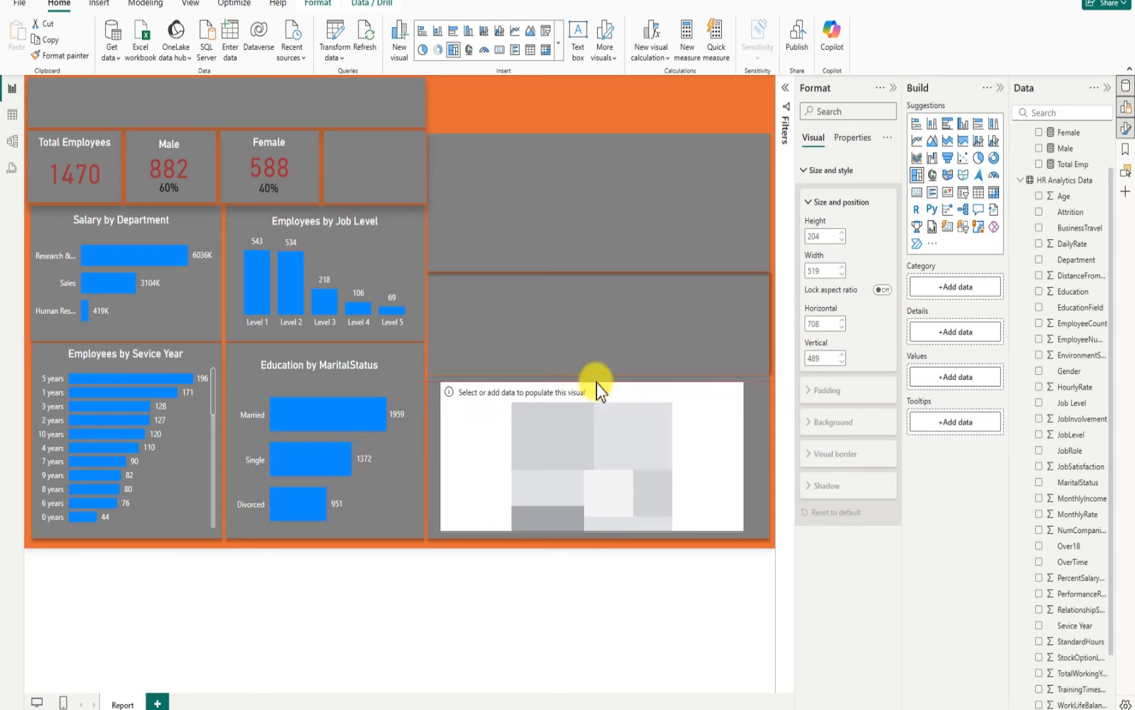
pyautogui.moveTo(437, 457); pyautogui.dragTo(431, 460)
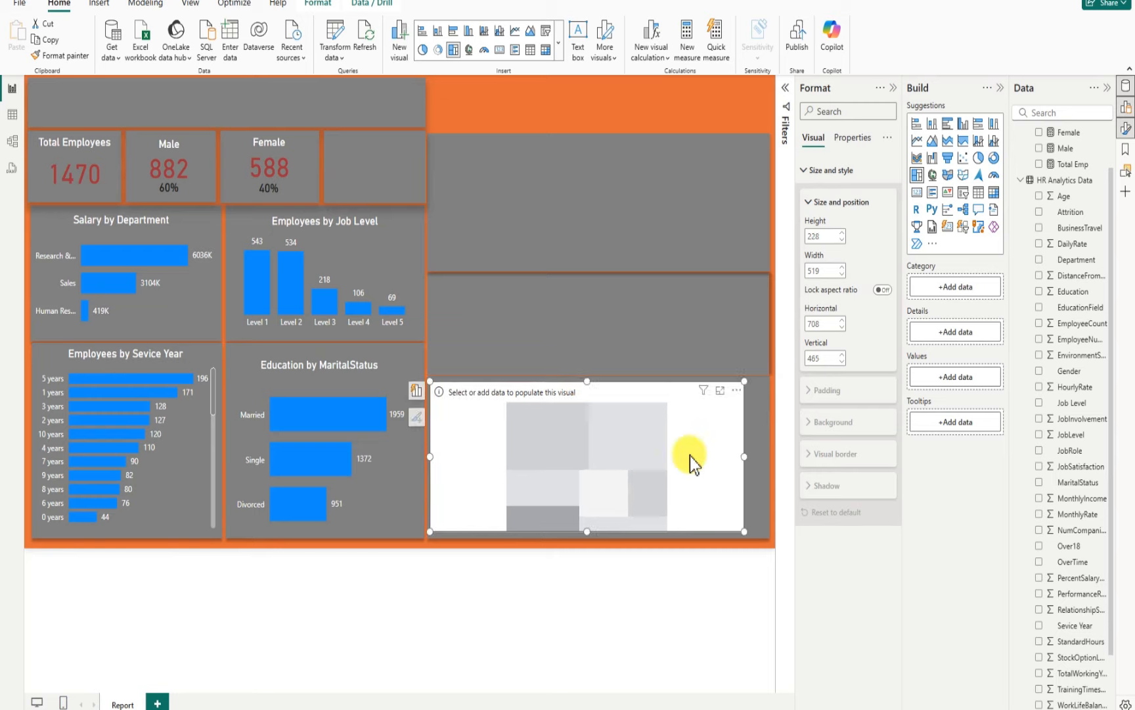
pyautogui.moveTo(745, 459); pyautogui.dragTo(769, 466)
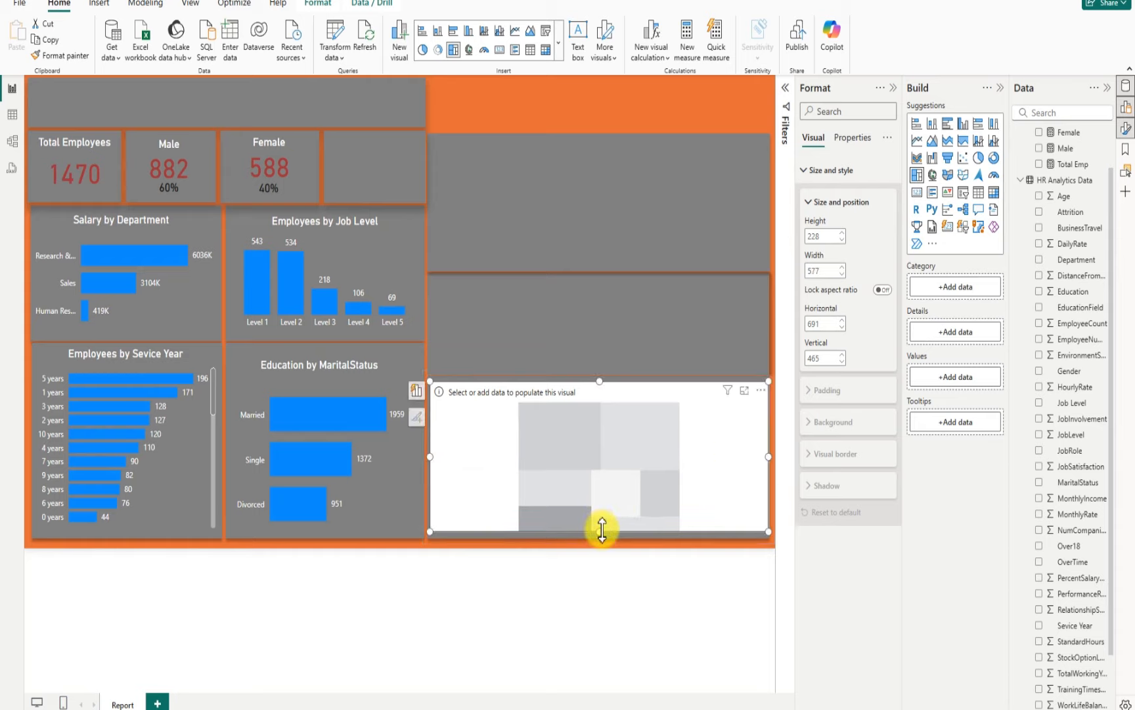
pyautogui.moveTo(602, 530); pyautogui.dragTo(602, 538)
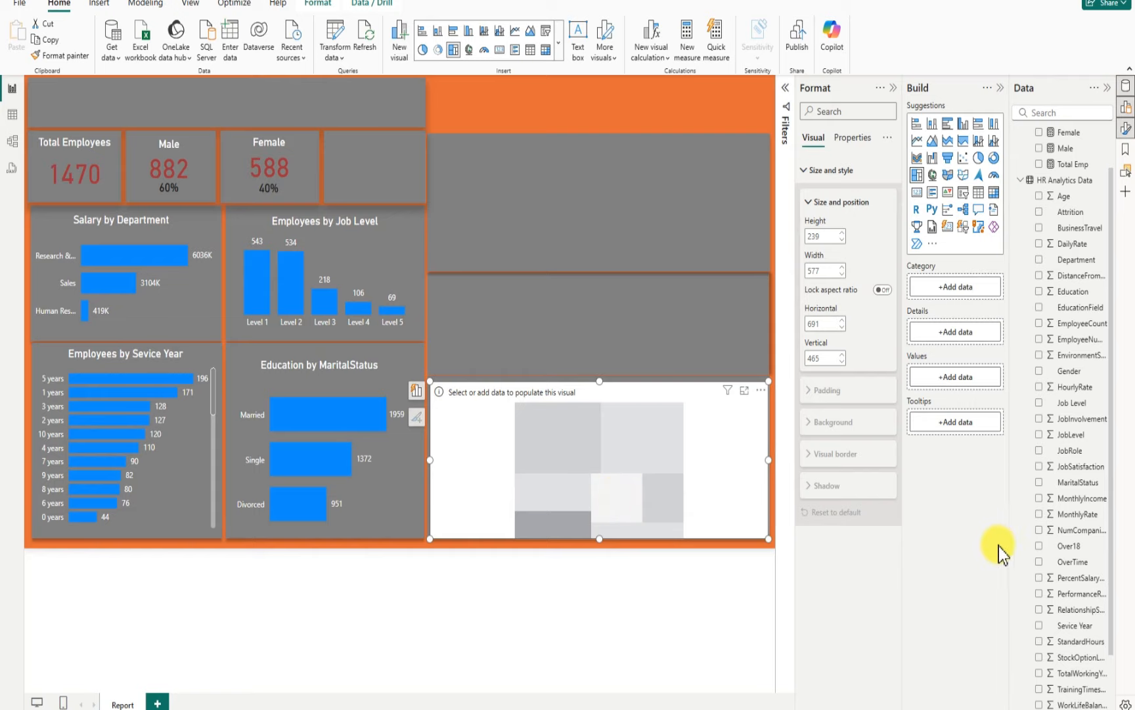
# Plot Total Emp by JobRole in the treemap and turn off its background
pyautogui.click(1039, 451)
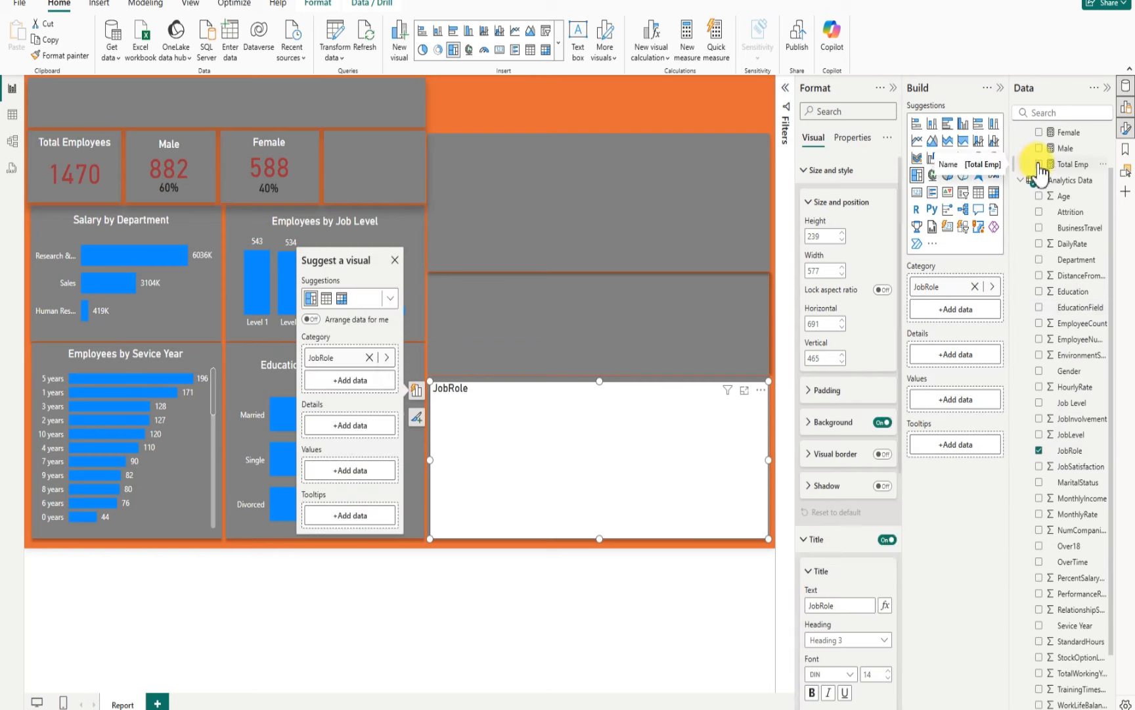
pyautogui.click(1040, 164)
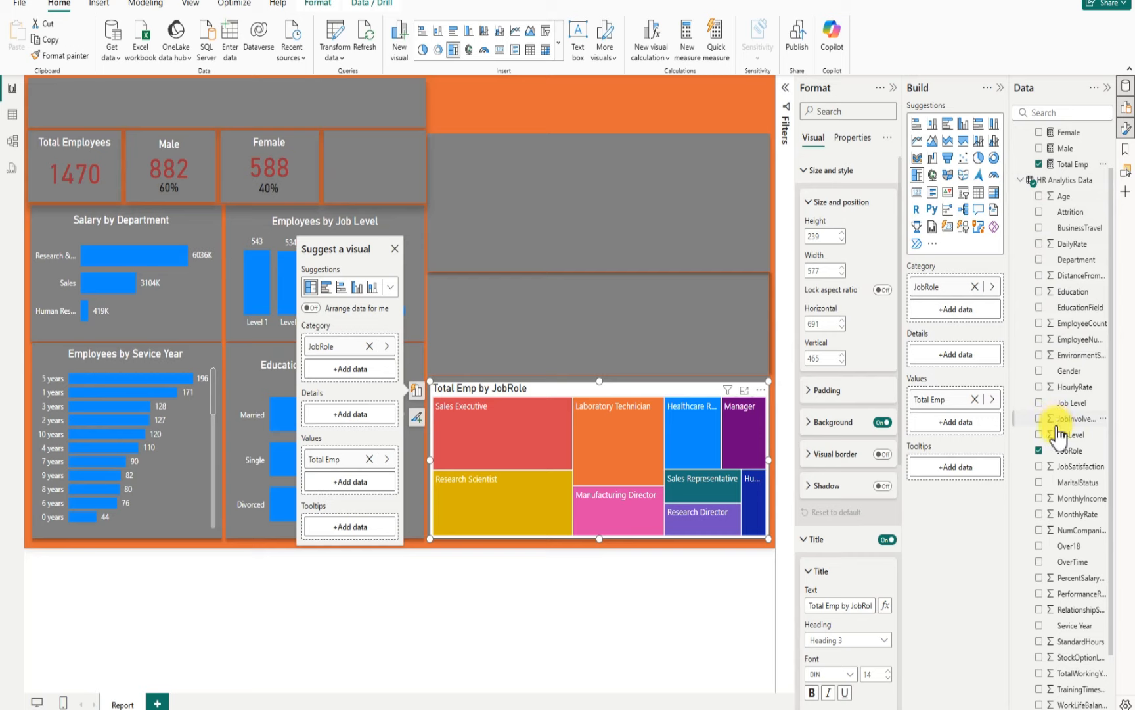
pyautogui.click(884, 423)
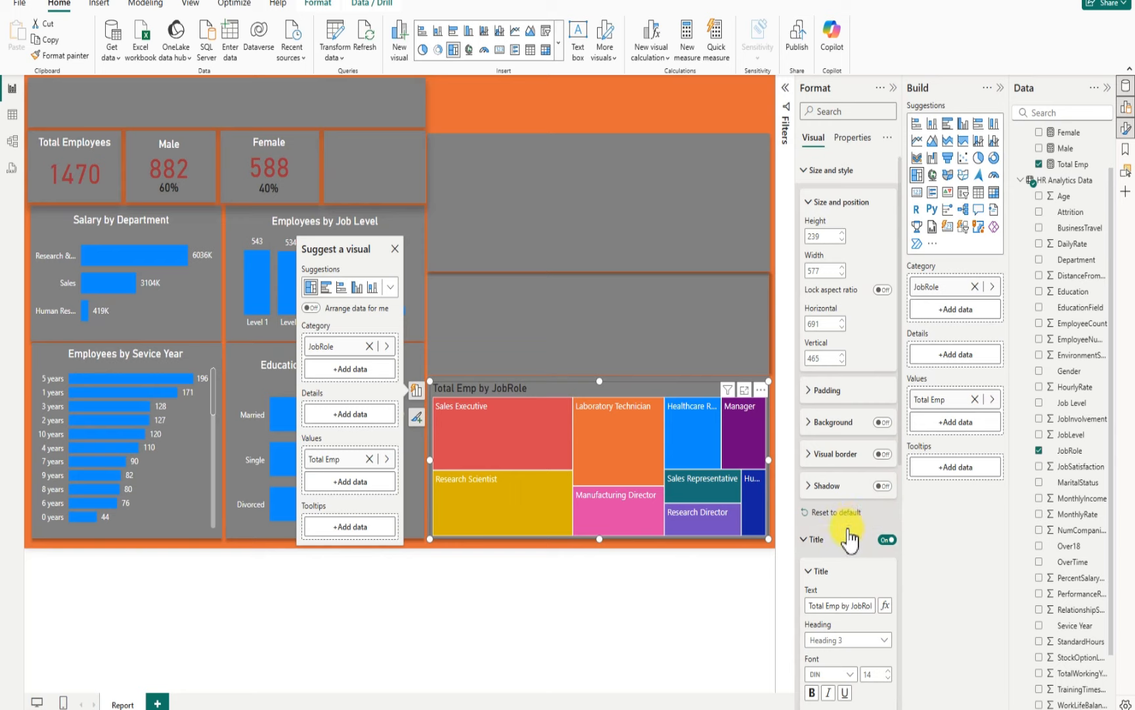
# Change the treemap's title text to "Employees by Job-Role"
pyautogui.scroll(-3, 846, 536)
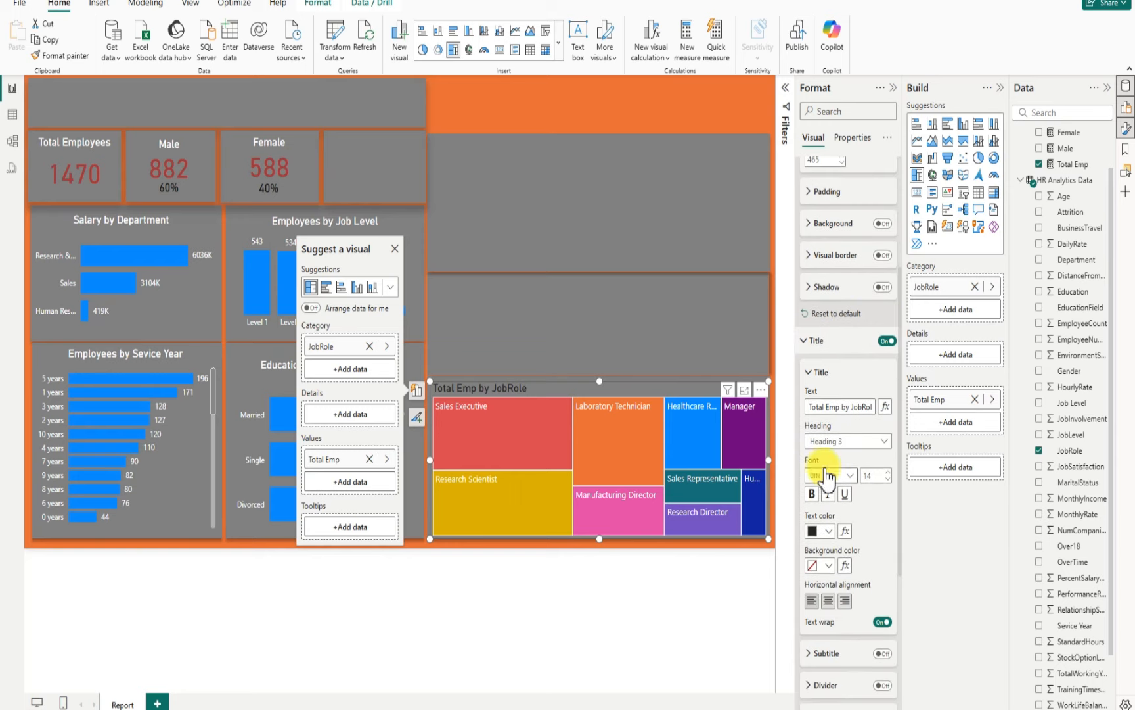
pyautogui.click(826, 405)
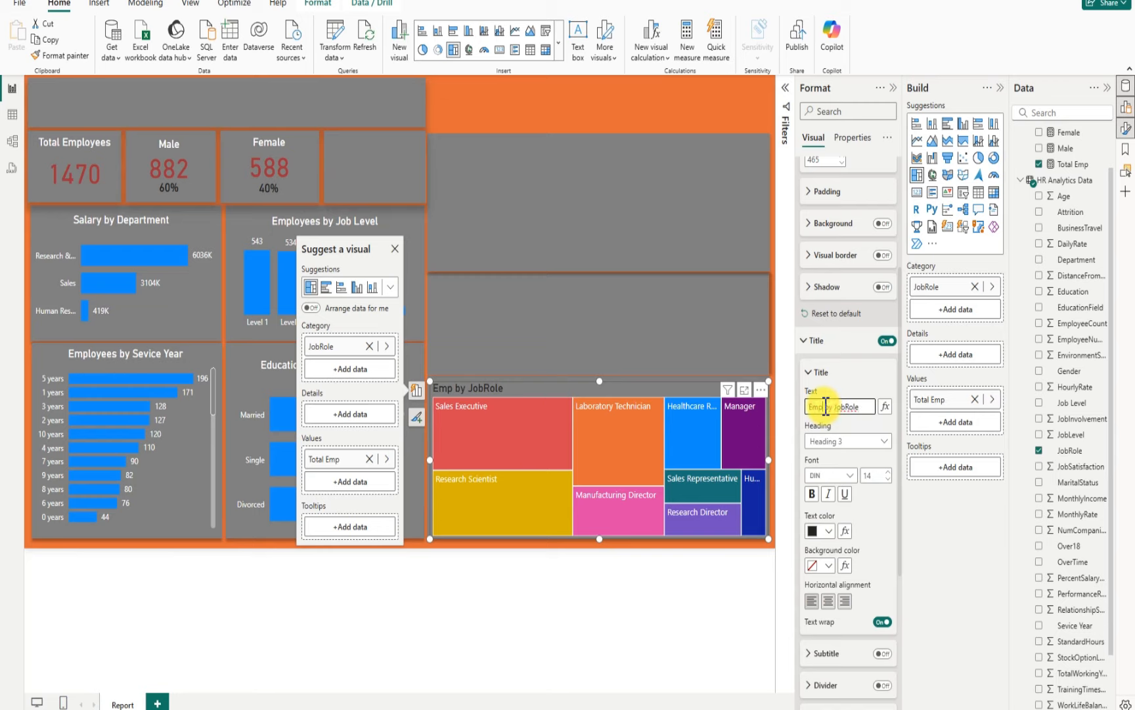
pyautogui.write('loyees')
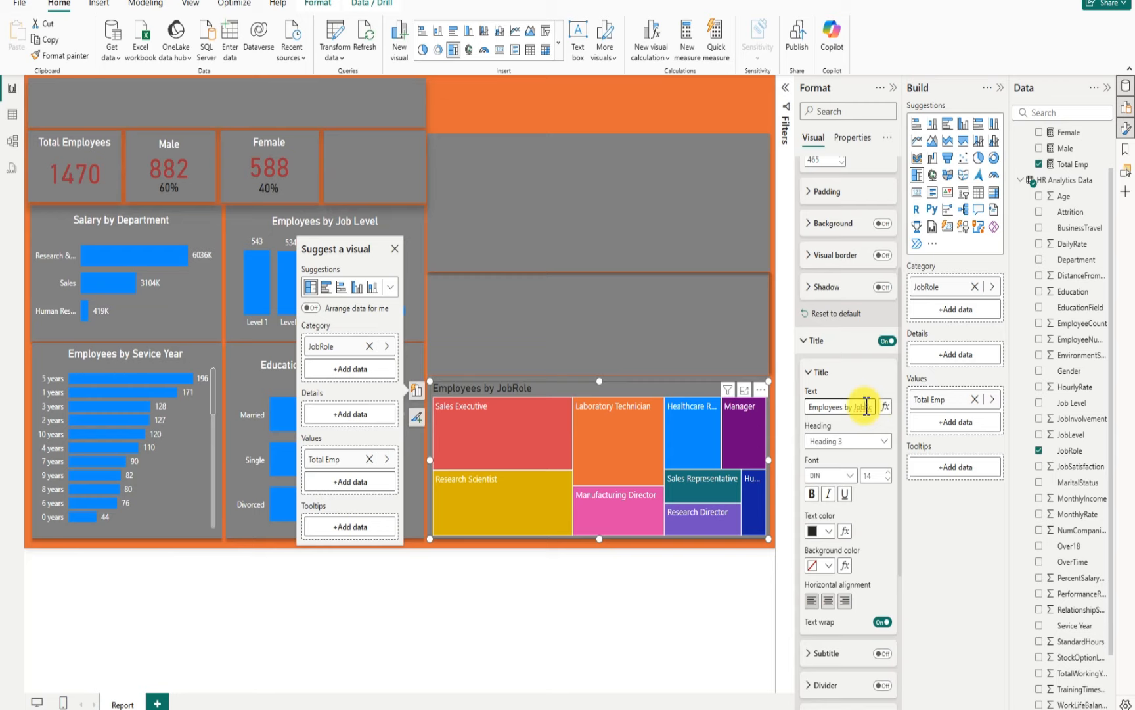
pyautogui.write('-')
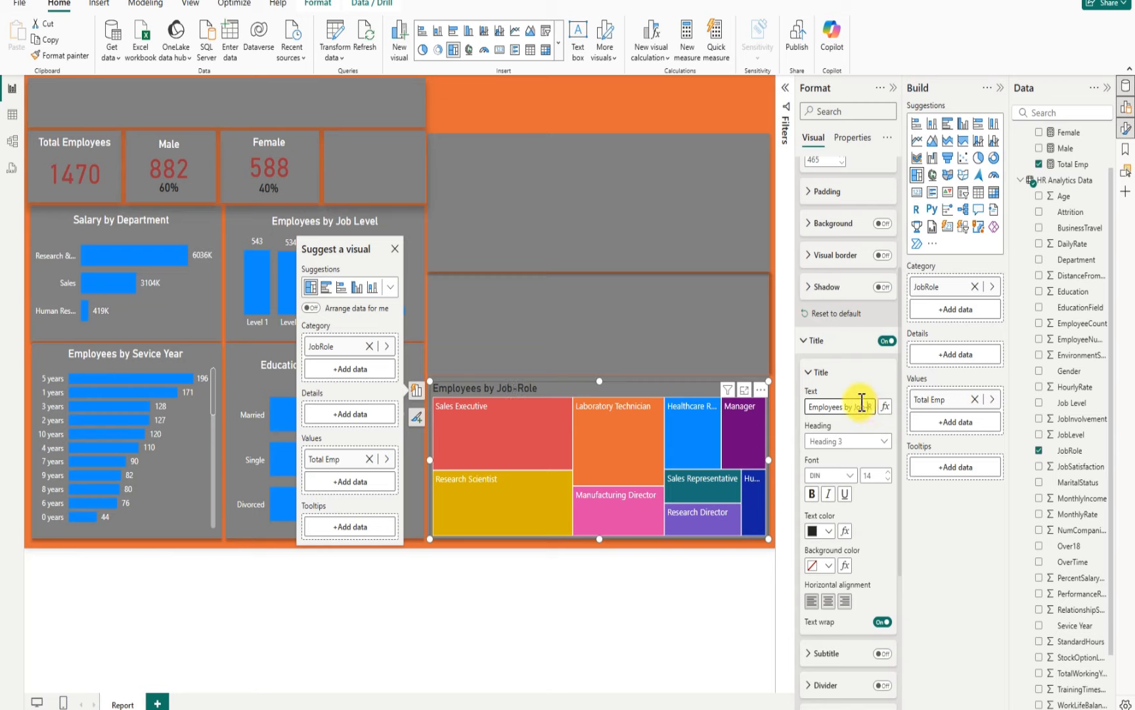
# Color the Employees by Job-Role title white and center it horizontally
pyautogui.click(829, 531)
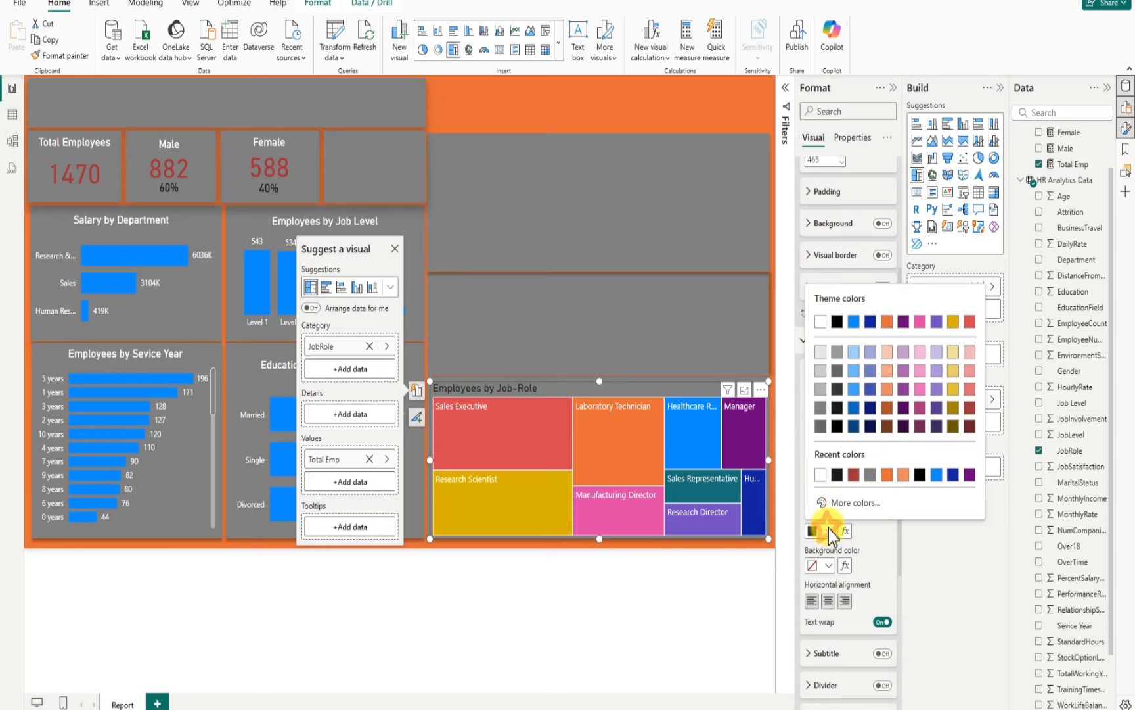
pyautogui.click(820, 321)
pyautogui.scroll(-3, 821, 490)
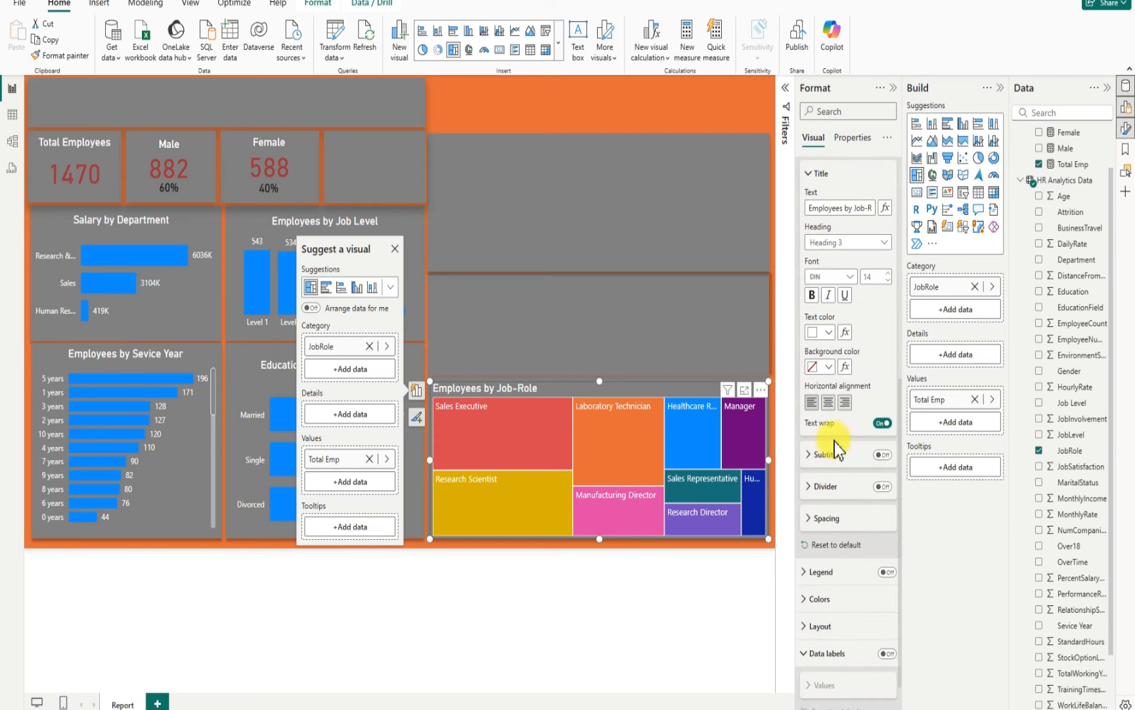
pyautogui.click(829, 403)
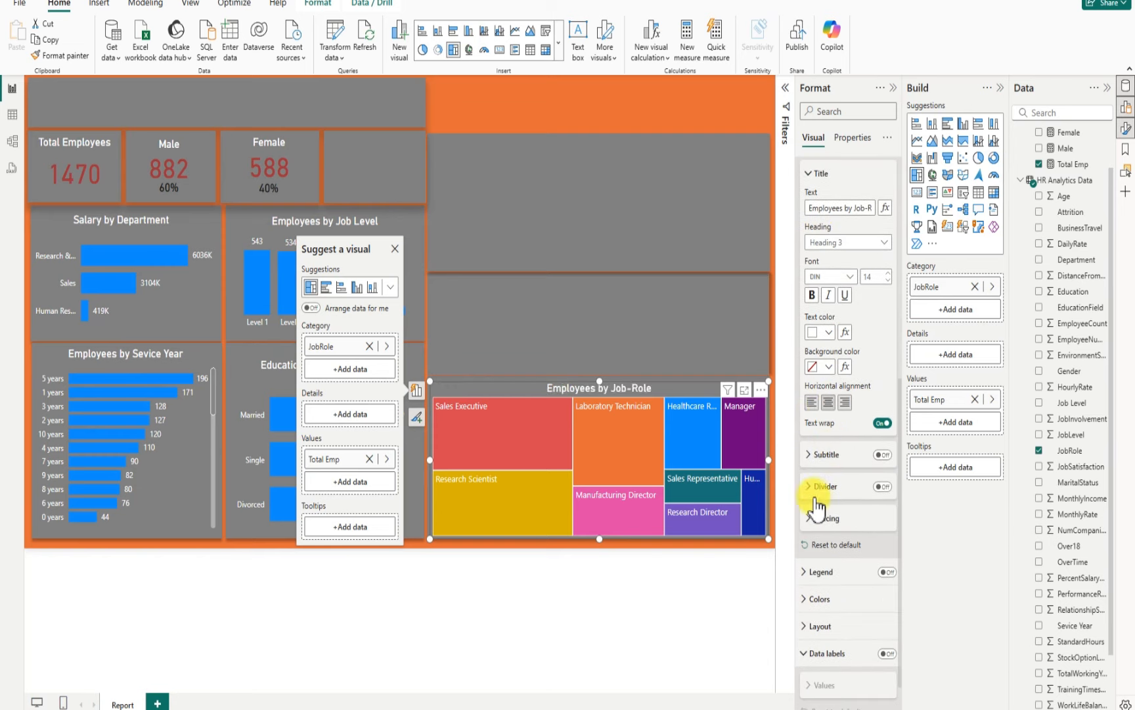
# Turn on data labels for the Employees by Job-Role treemap
pyautogui.scroll(-1, 821, 563)
pyautogui.click(887, 697)
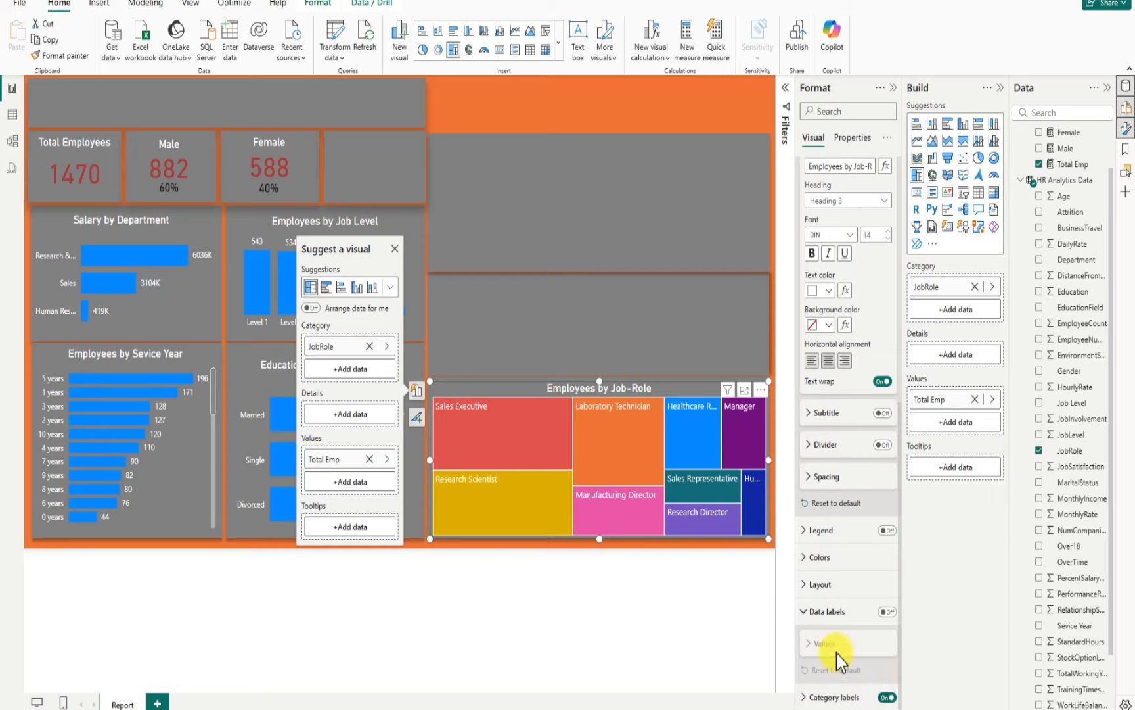
pyautogui.click(889, 613)
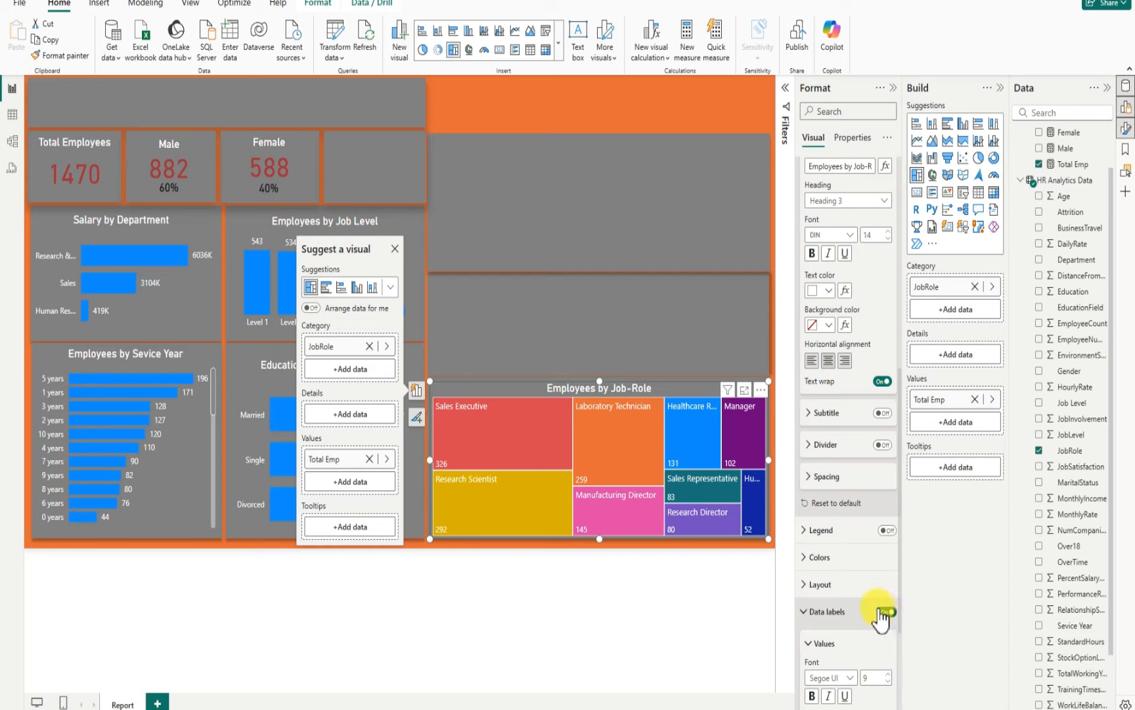
# Add the Male and Female measures to the treemap's tooltips and deselect the visual
pyautogui.moveTo(511, 429)
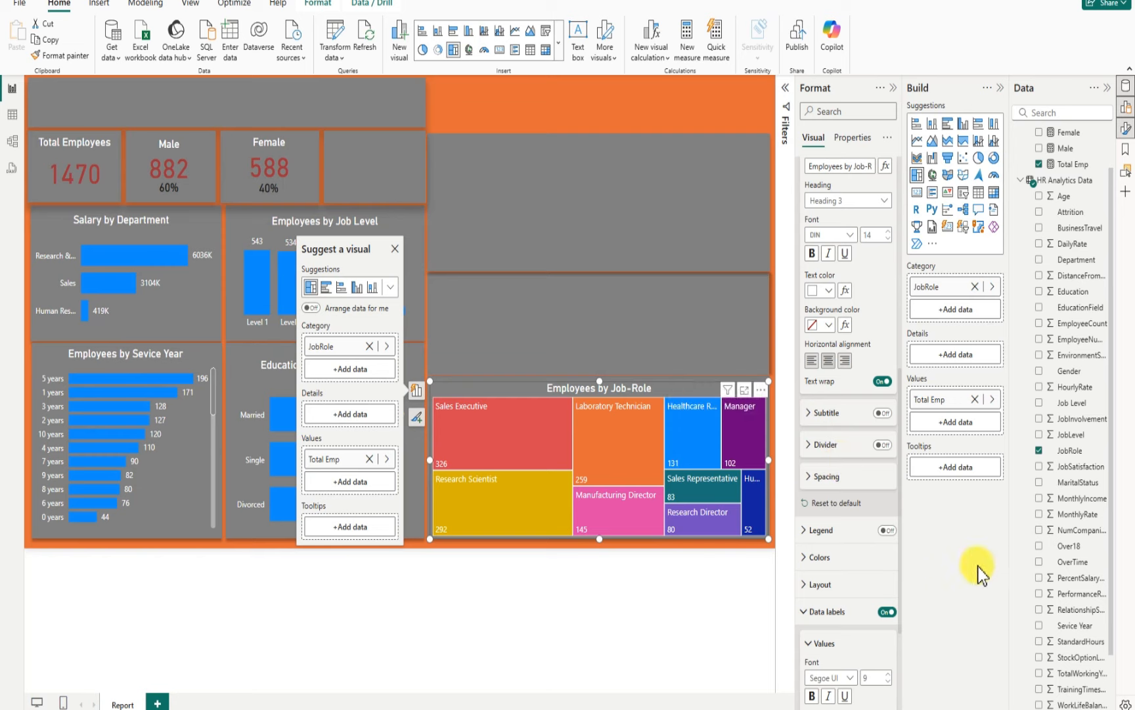
pyautogui.scroll(2, 1088, 161)
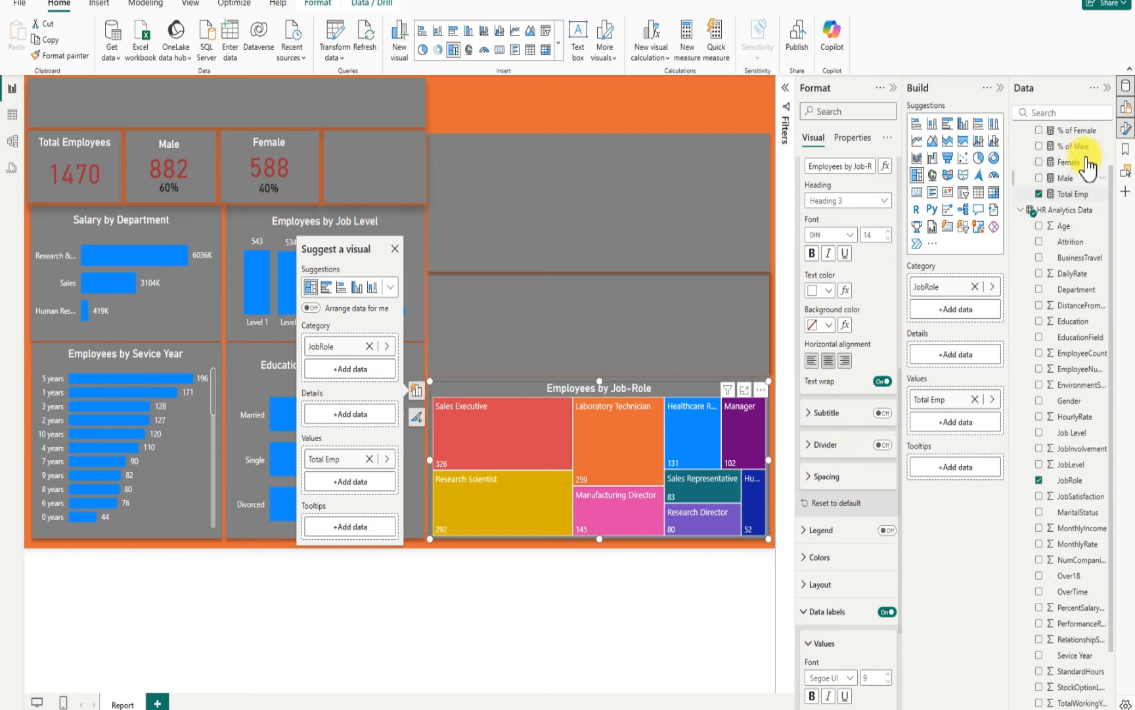
pyautogui.moveTo(1081, 191); pyautogui.dragTo(975, 465)
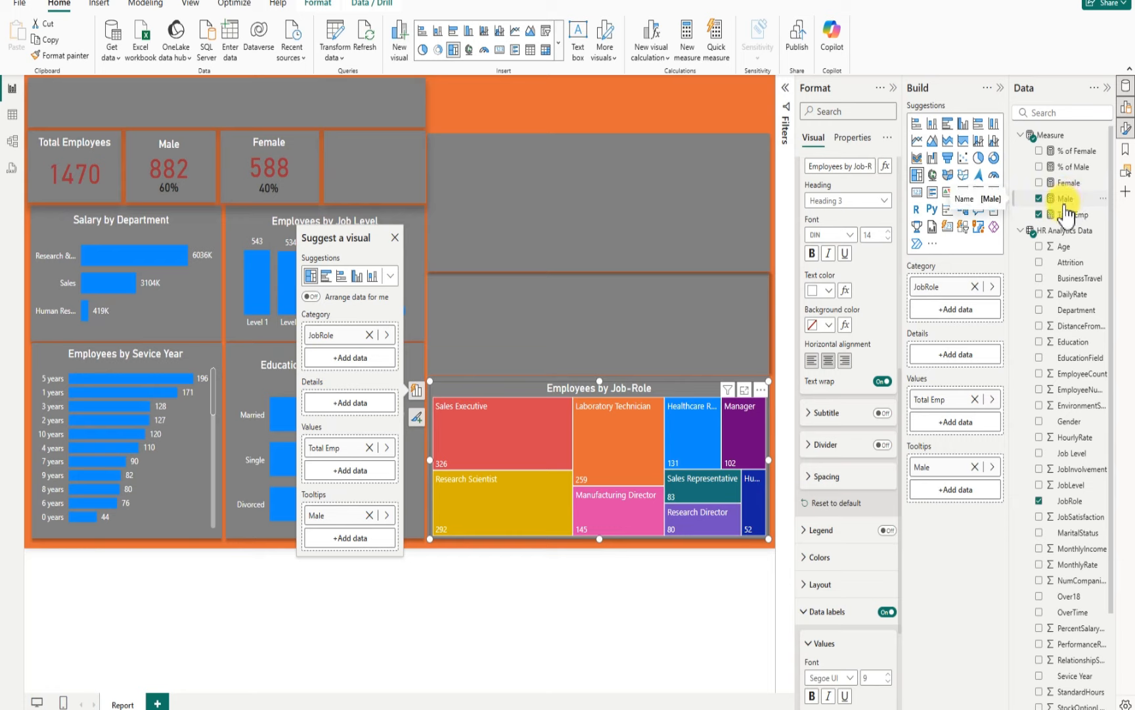
pyautogui.moveTo(1069, 184); pyautogui.dragTo(964, 497)
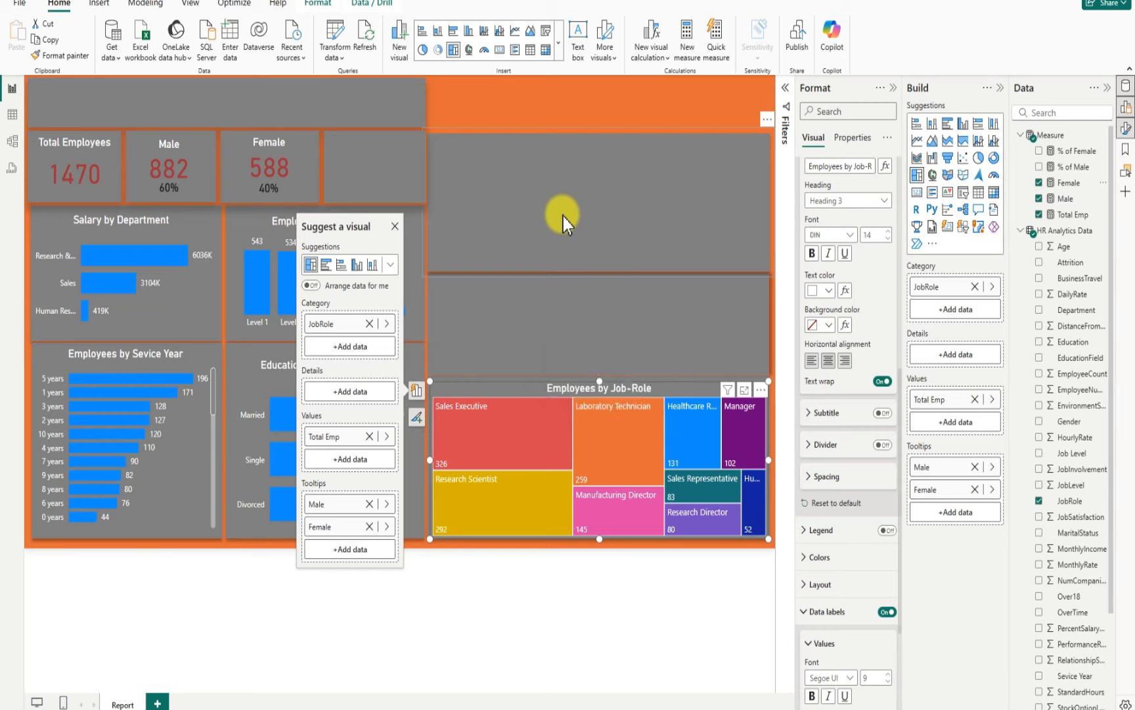
pyautogui.click(565, 103)
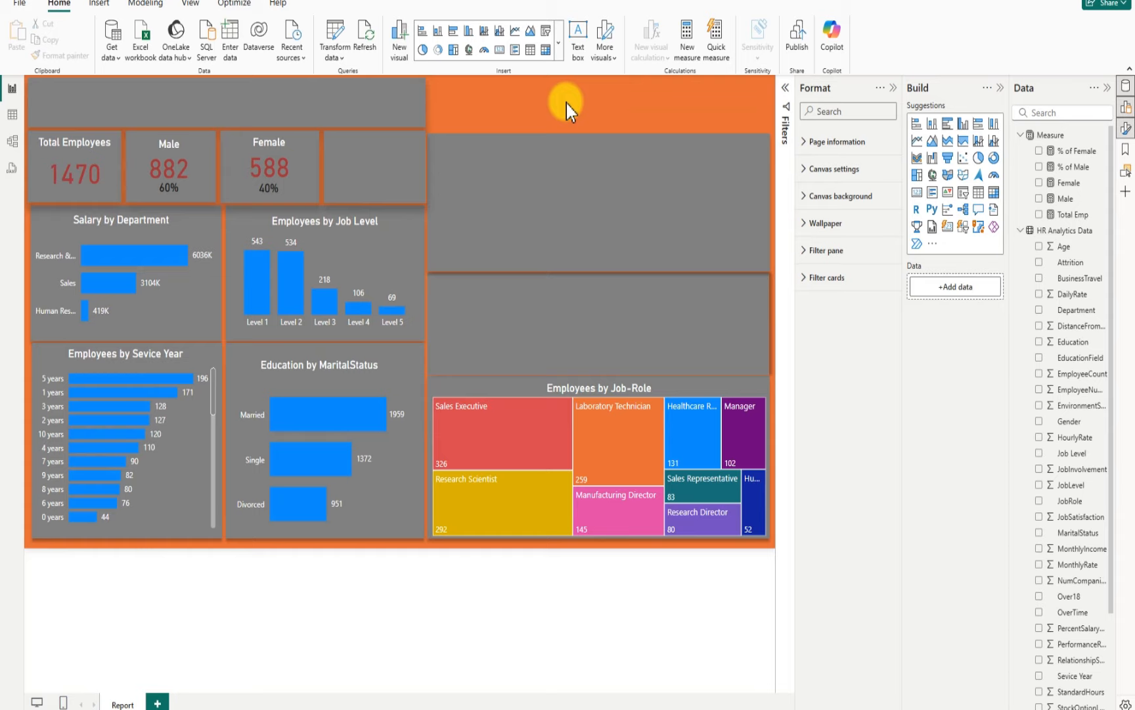
# Insert a clustered bar chart and fit it to the empty panel above the treemap, about 553 wide and 141 high
pyautogui.click(945, 124)
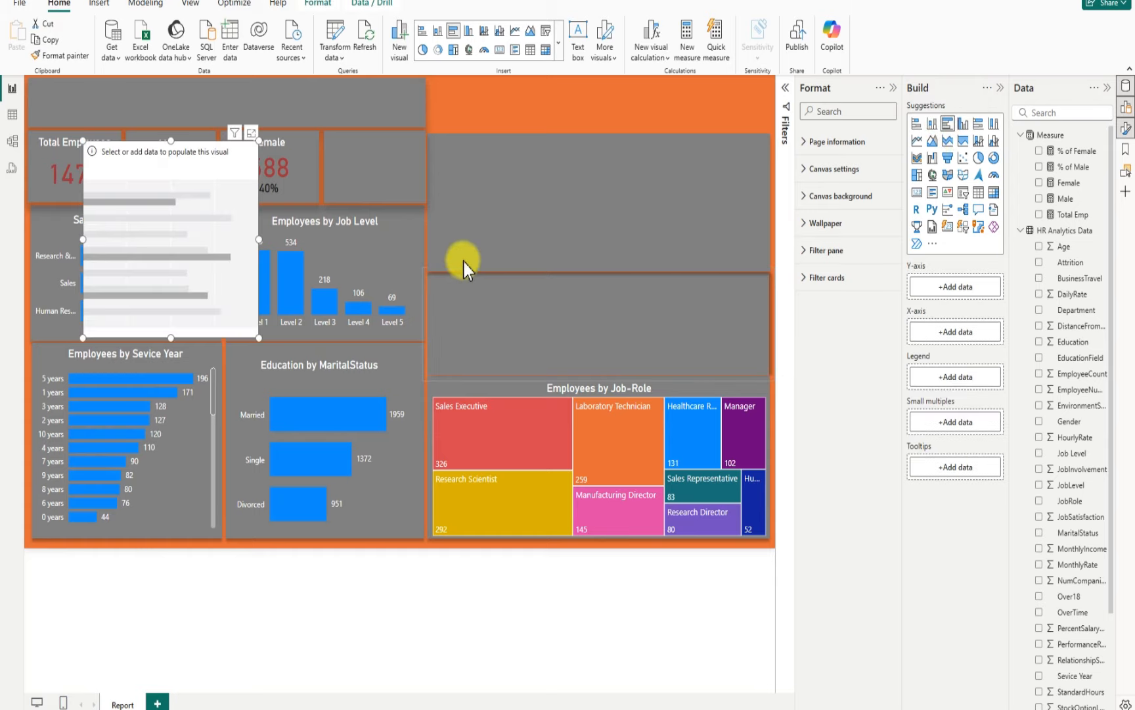
pyautogui.moveTo(238, 243); pyautogui.dragTo(588, 297)
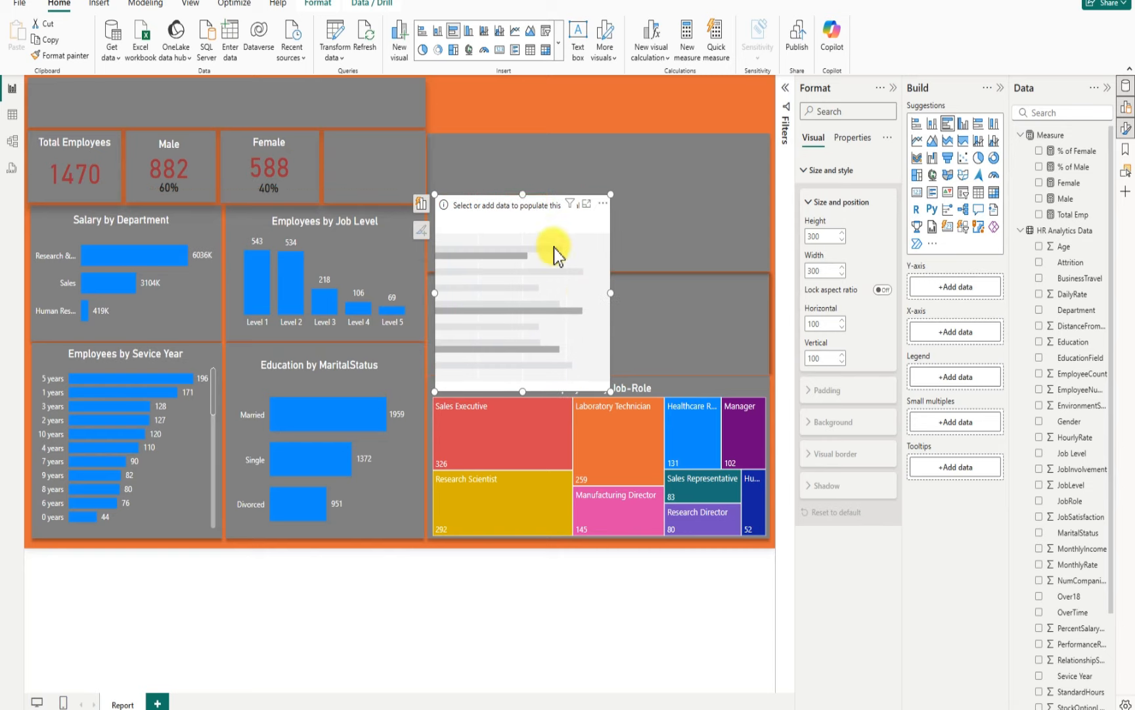
pyautogui.moveTo(524, 195); pyautogui.dragTo(530, 282)
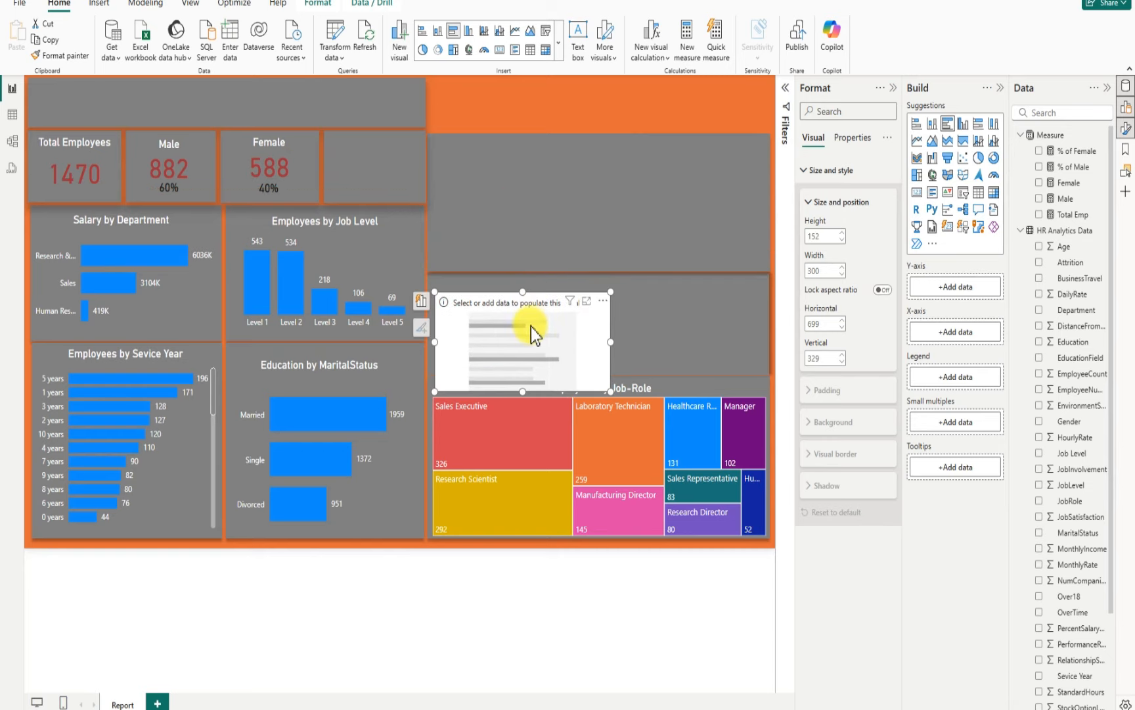
pyautogui.moveTo(605, 322); pyautogui.dragTo(755, 332)
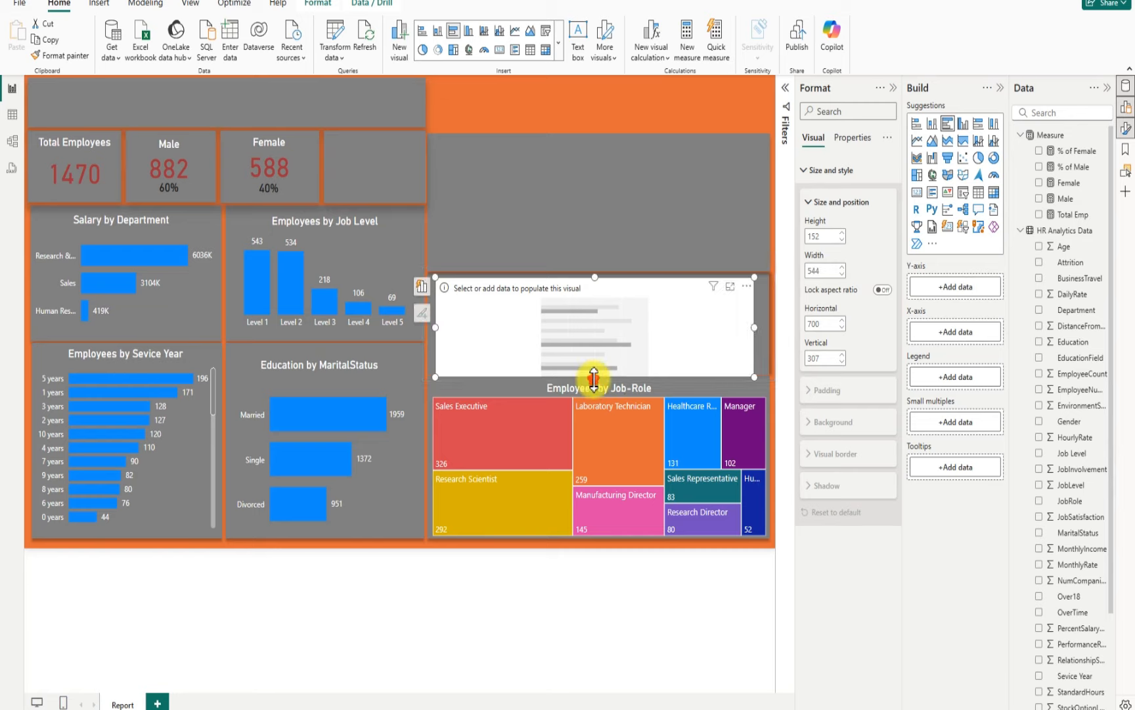
pyautogui.moveTo(597, 375); pyautogui.dragTo(595, 368)
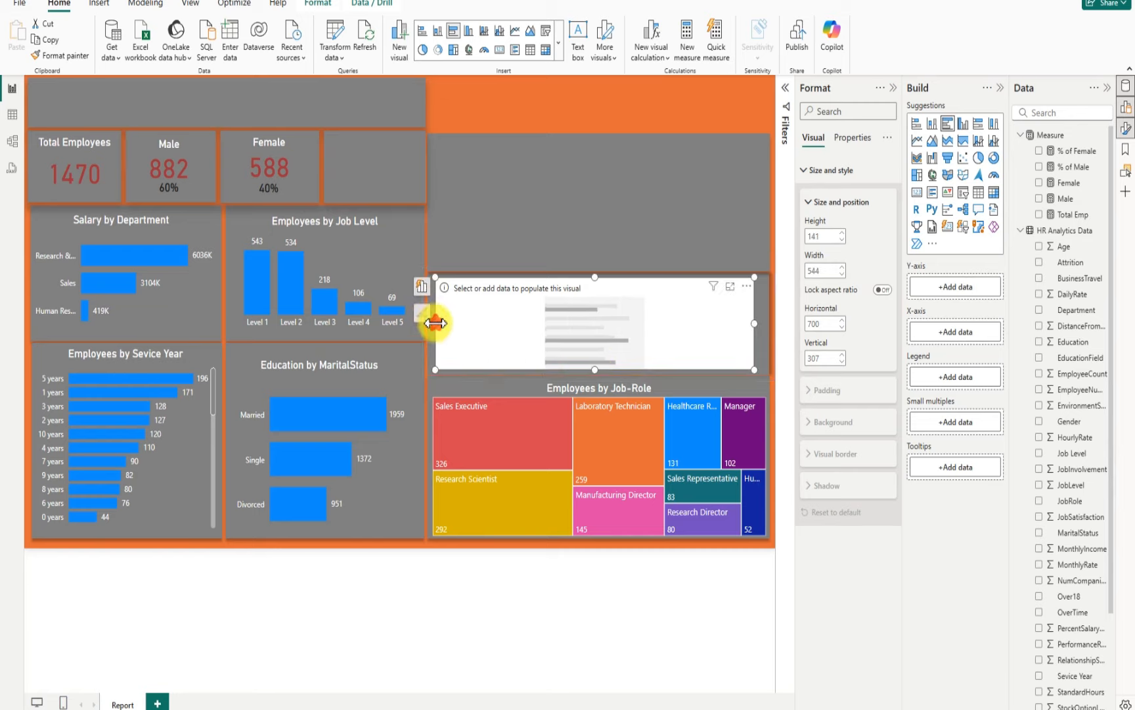
pyautogui.moveTo(433, 323); pyautogui.dragTo(428, 325)
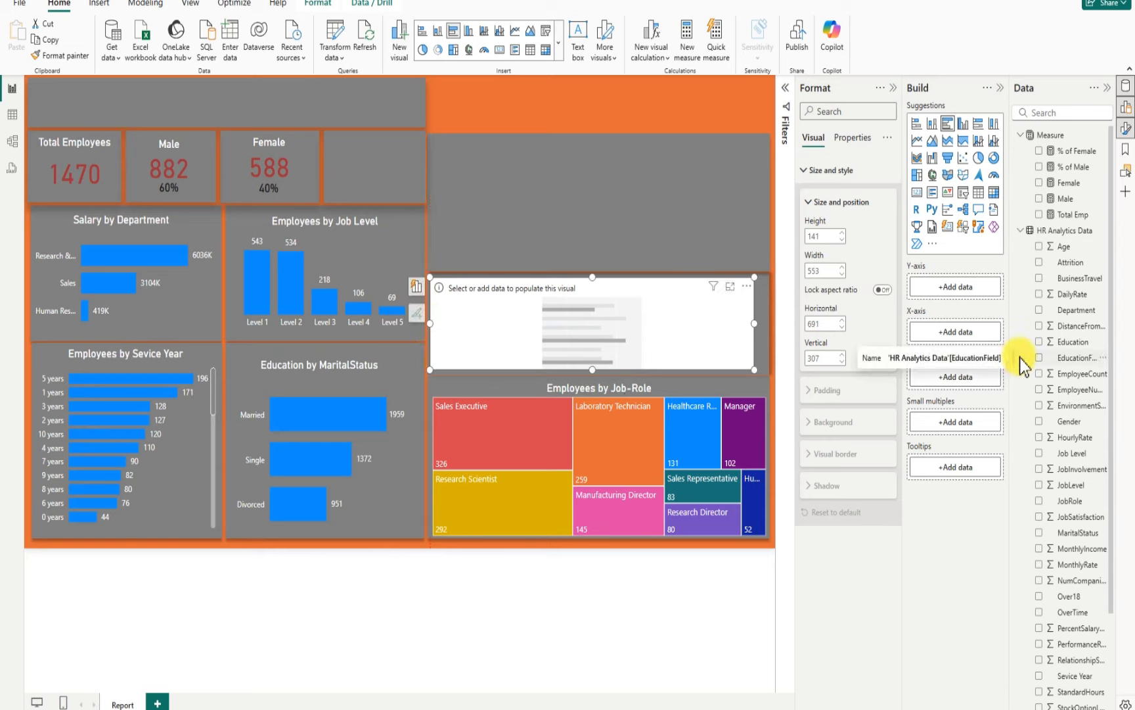
# Plot Total Emp by OverTime in the new bar chart, widened to about 577 and with its background turned off
pyautogui.click(1039, 215)
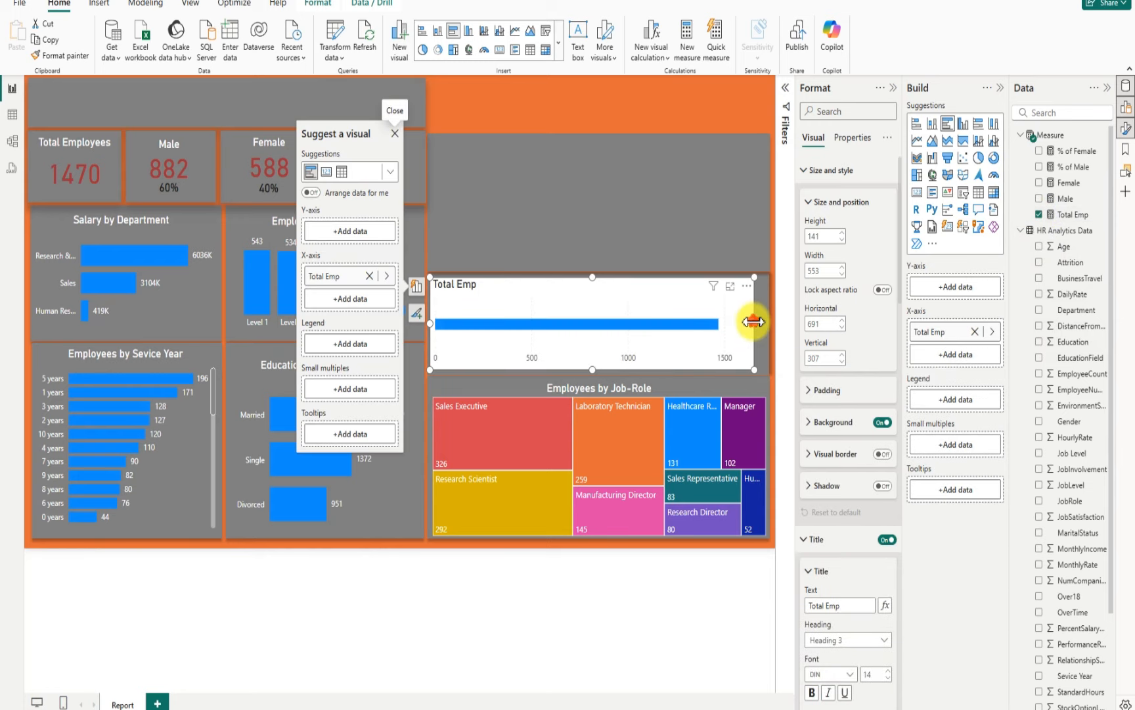
pyautogui.moveTo(753, 321); pyautogui.dragTo(769, 326)
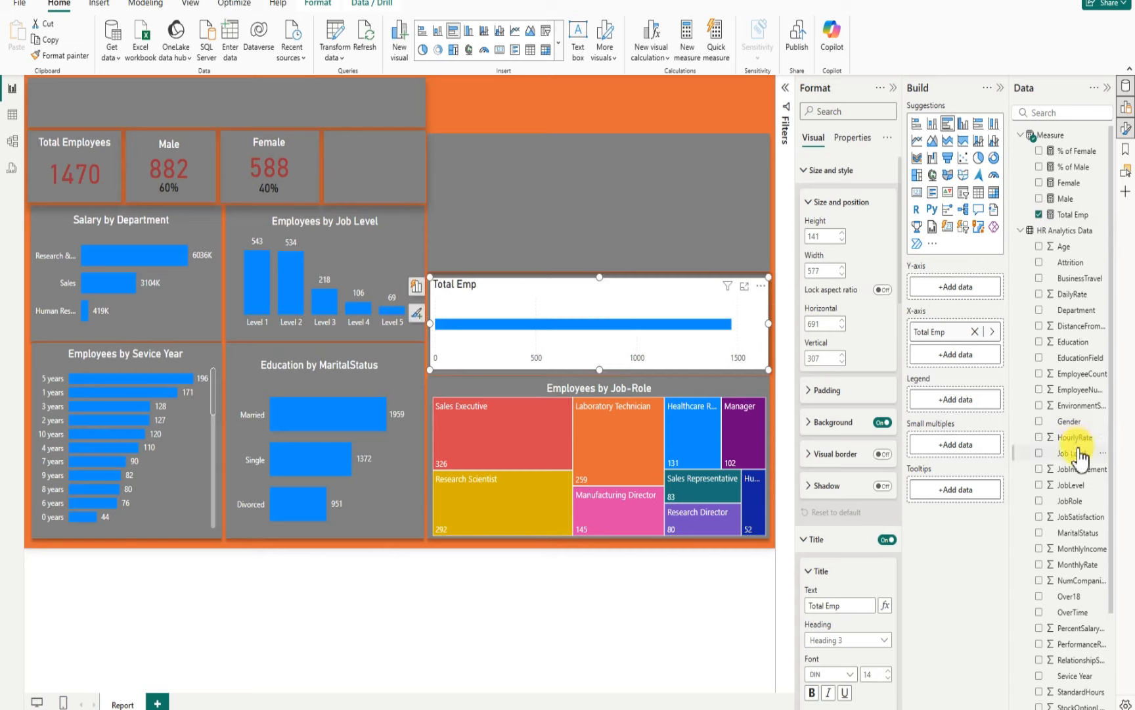
pyautogui.scroll(-3, 1080, 454)
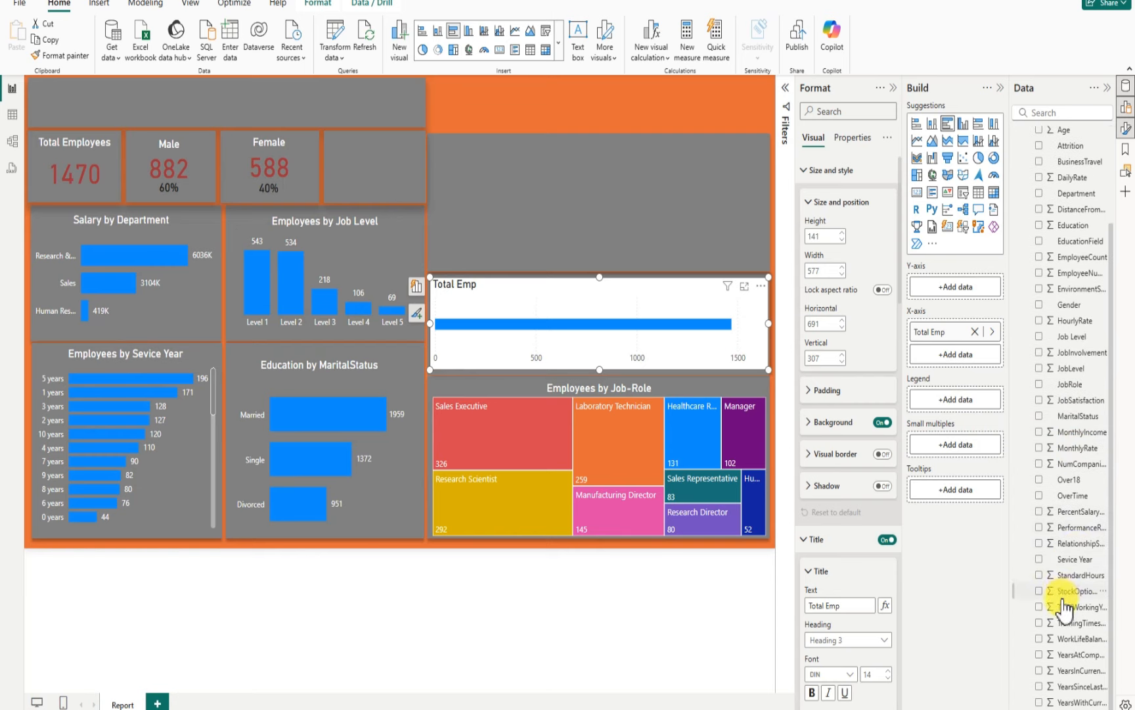
pyautogui.click(1039, 495)
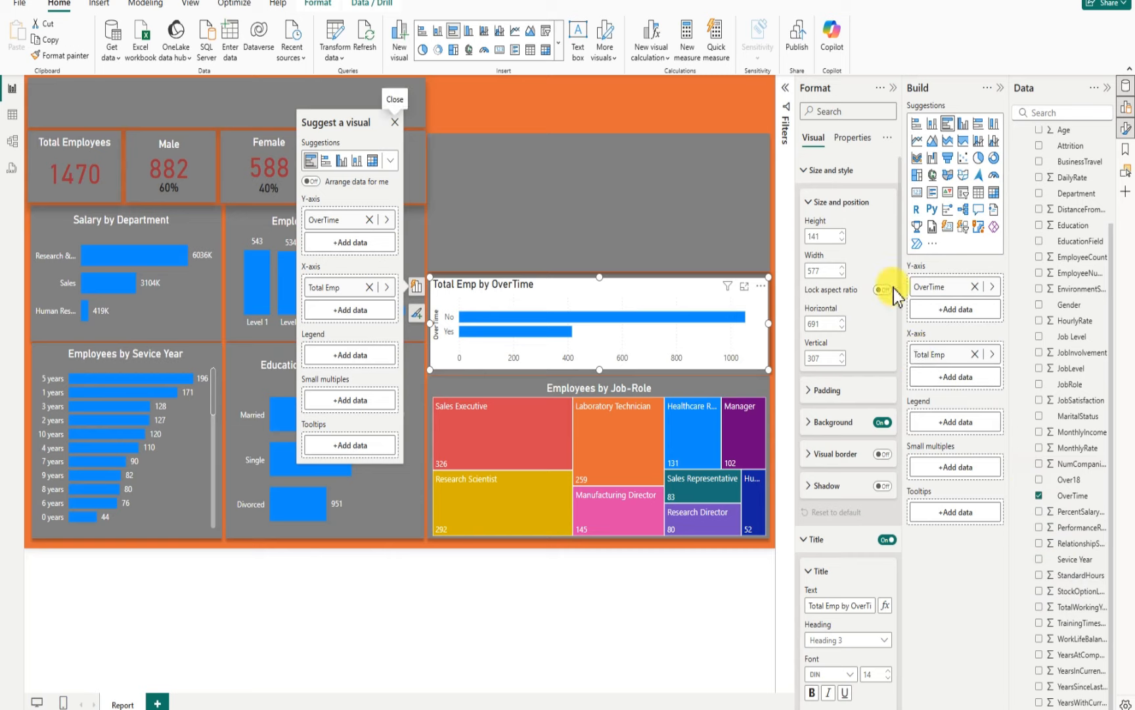
pyautogui.click(881, 424)
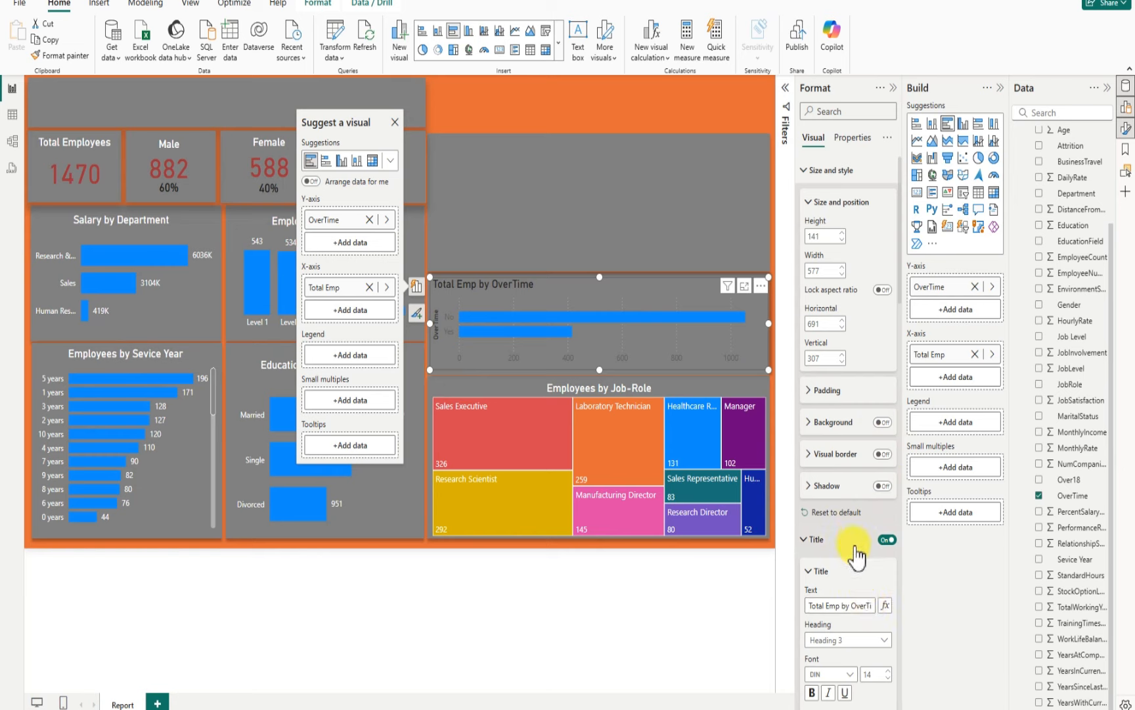
# Retitle the overtime bar chart "Employees by OverTime", with the title text in white and centered
pyautogui.scroll(-3, 854, 539)
pyautogui.click(826, 407)
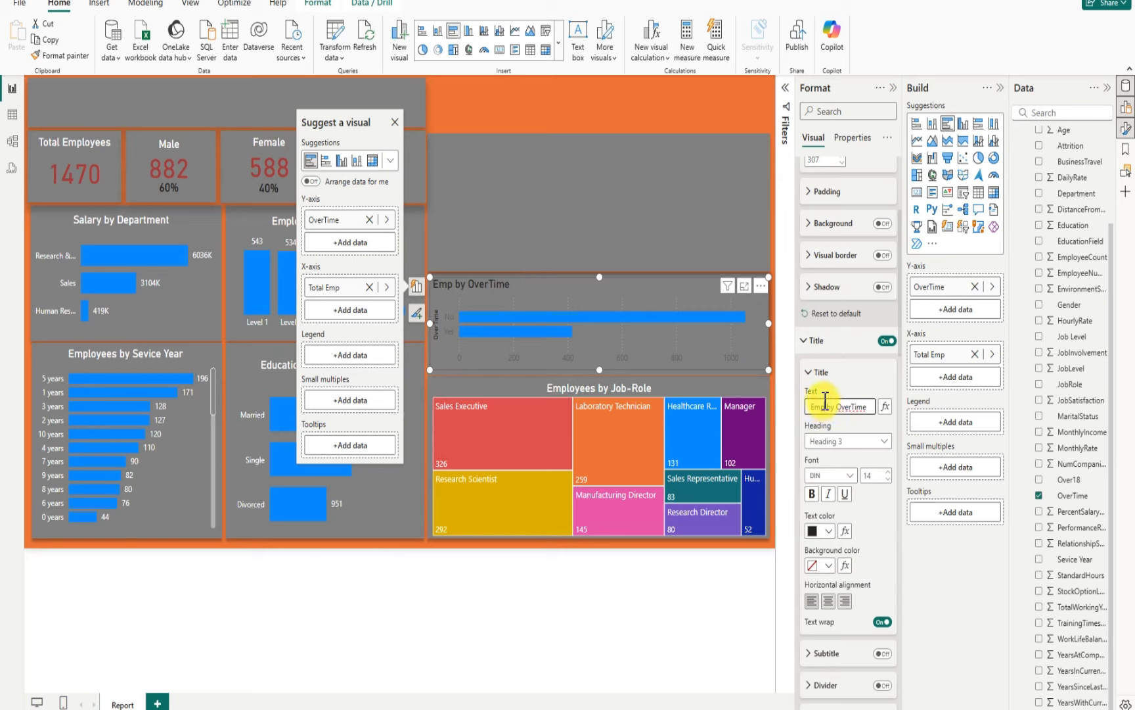
pyautogui.write('loyees')
pyautogui.click(826, 531)
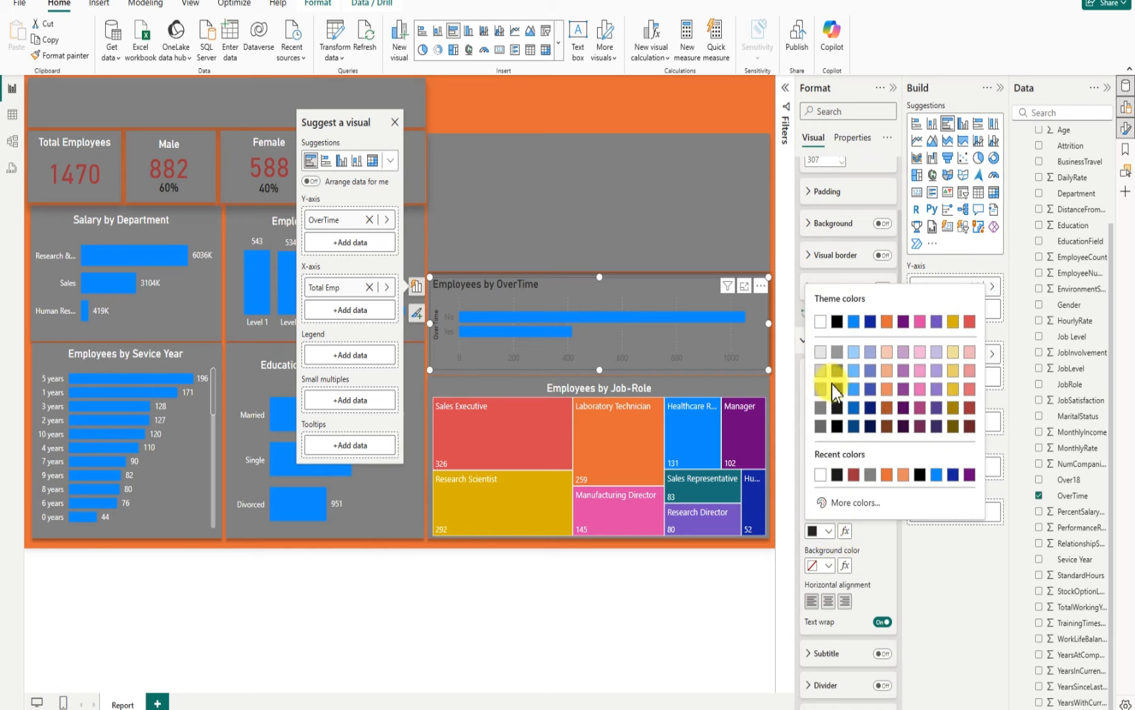
pyautogui.click(821, 322)
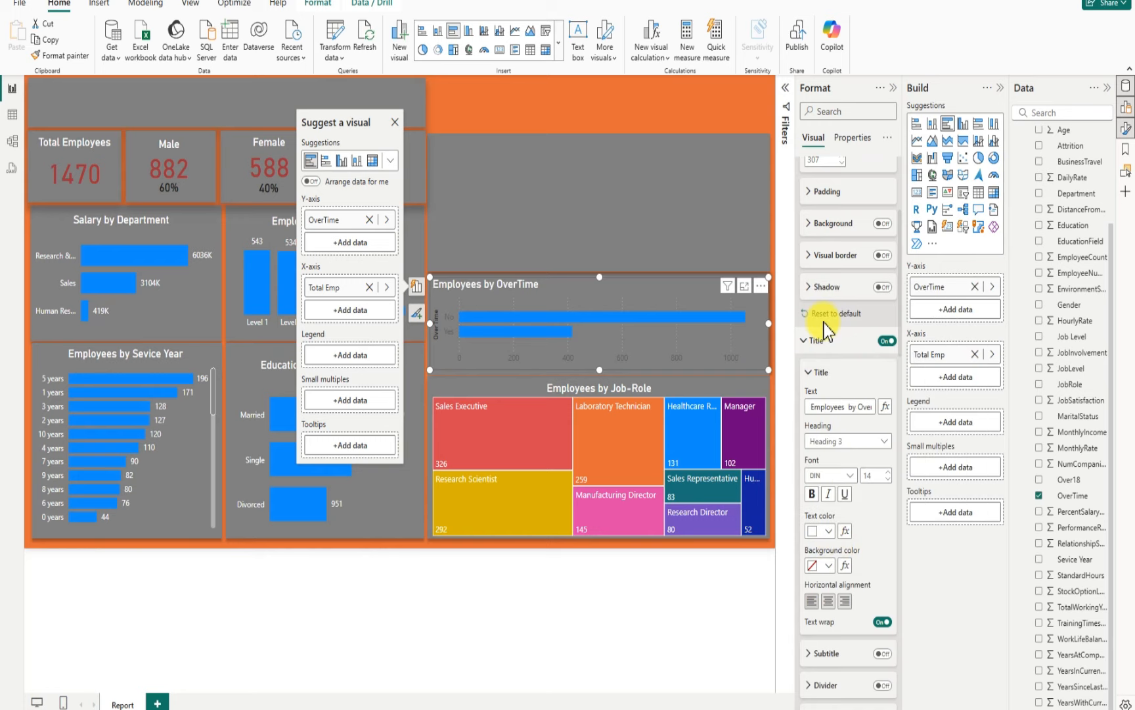
pyautogui.click(829, 604)
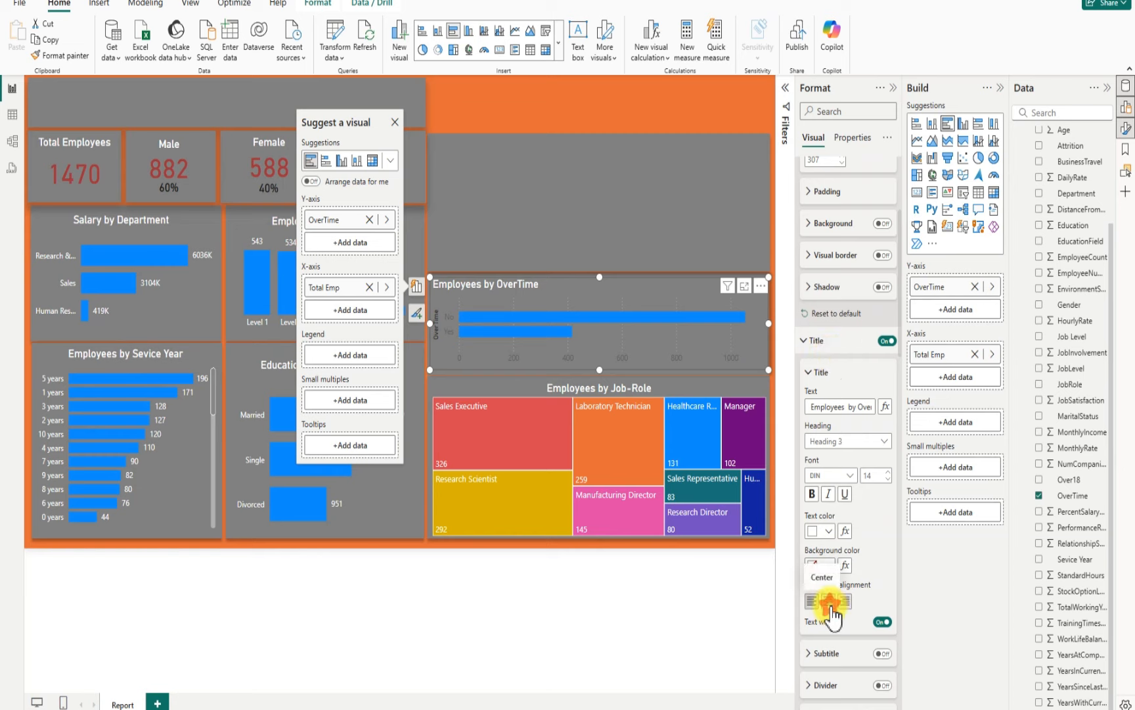
# Format the overtime chart's axes with the Y-axis title off, Y-axis values in white and X-axis values off
pyautogui.scroll(-3, 853, 567)
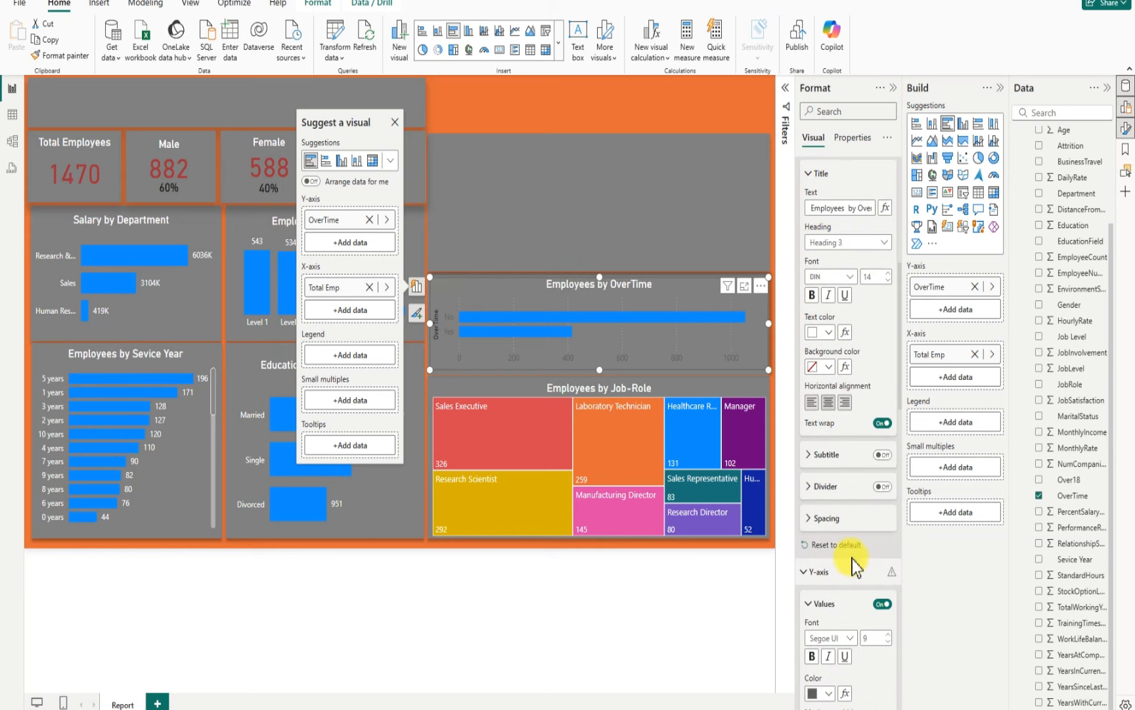
pyautogui.scroll(-5, 852, 567)
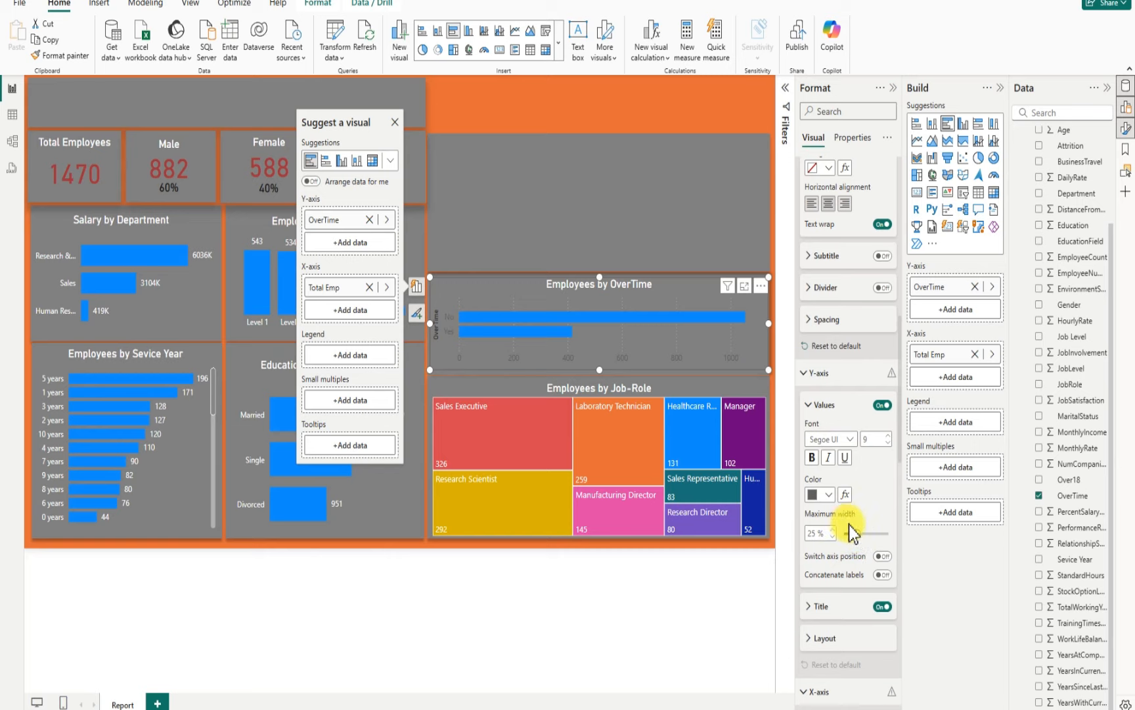
pyautogui.click(883, 607)
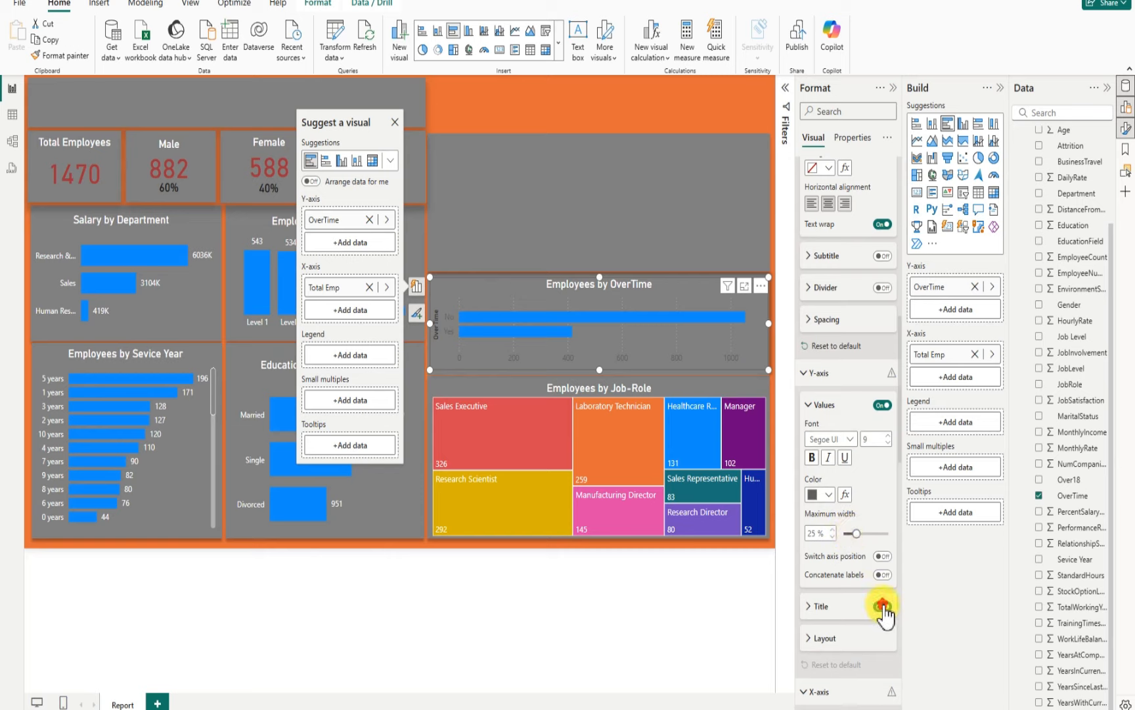
pyautogui.click(883, 606)
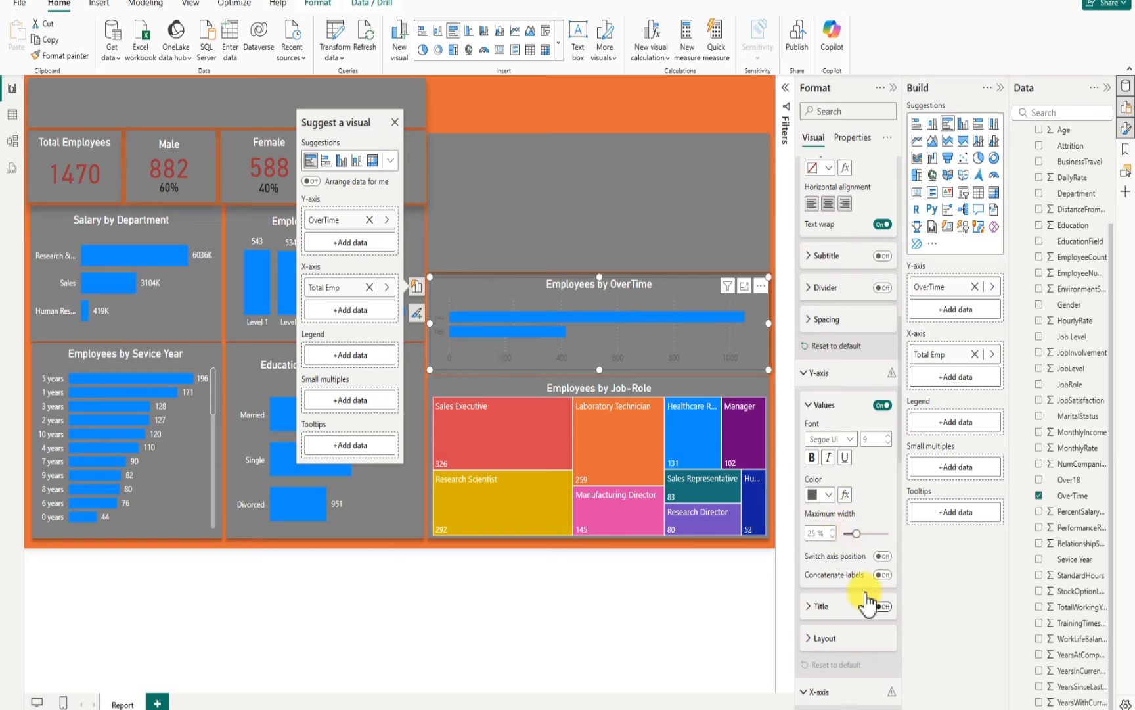
pyautogui.click(825, 495)
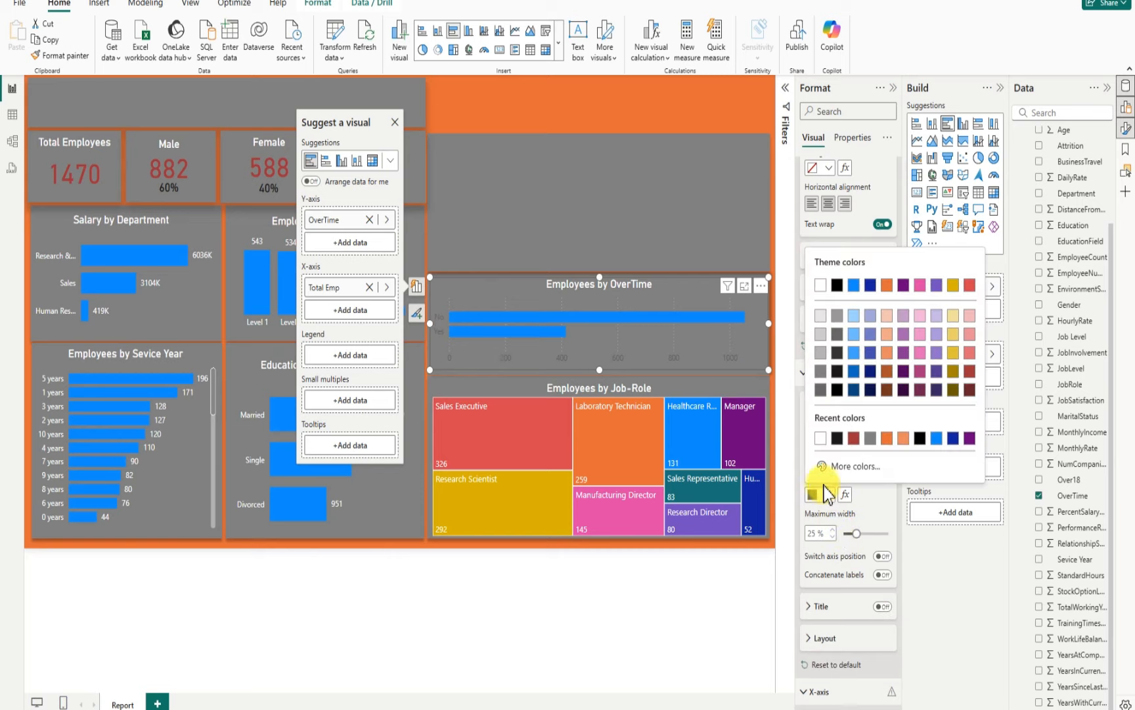
pyautogui.click(822, 287)
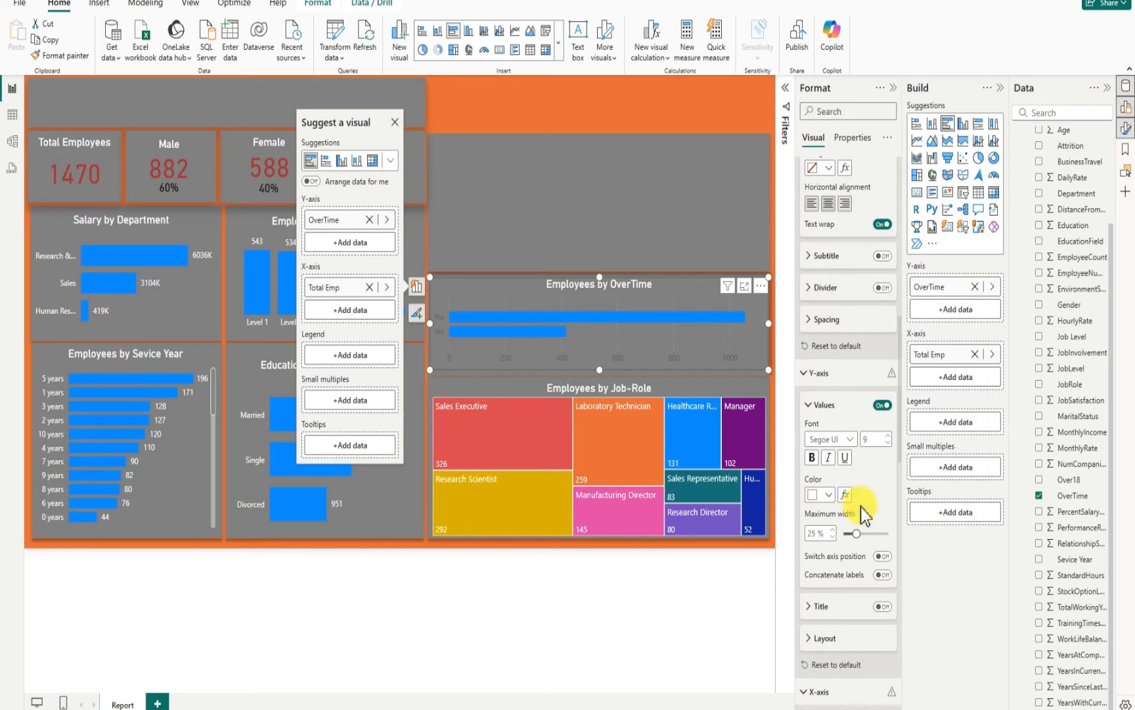
pyautogui.scroll(-4, 859, 578)
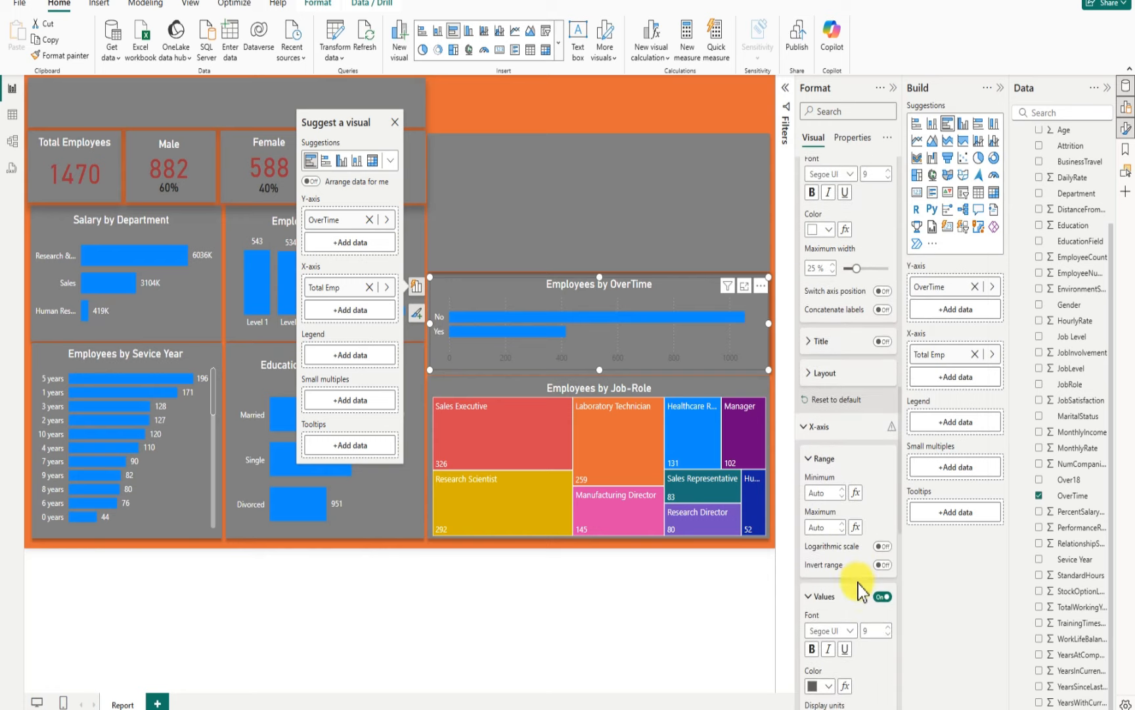
pyautogui.click(881, 596)
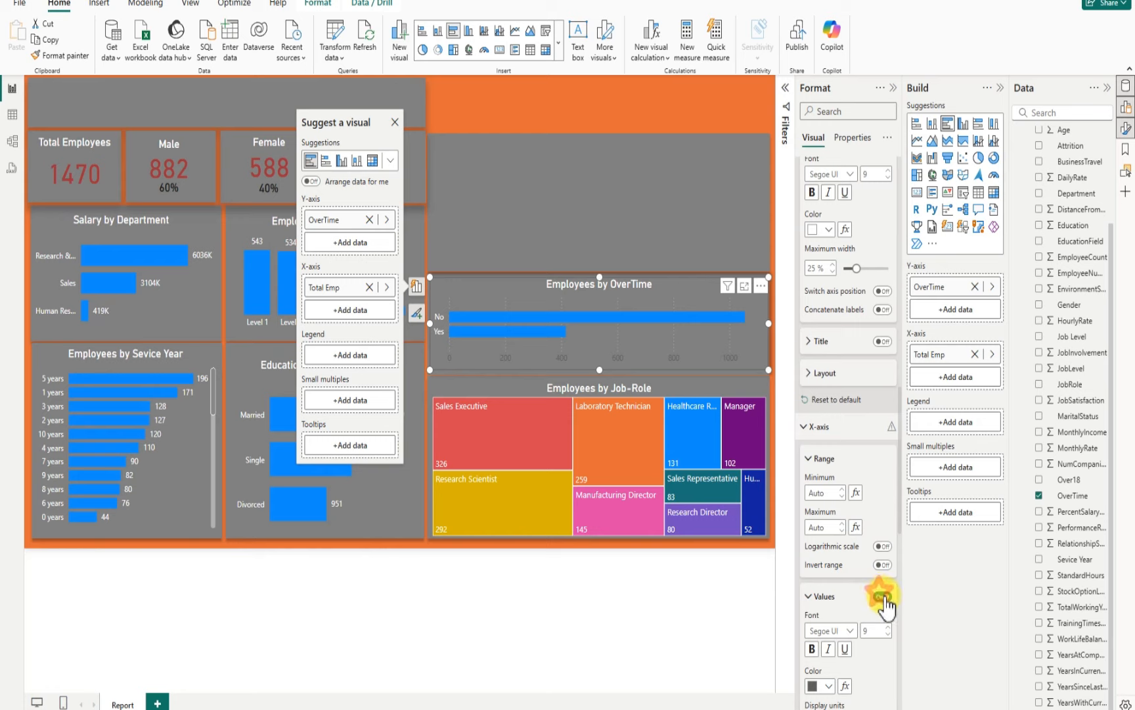
# Turn on data labels for the Employees by OverTime chart, positioned Outside end with white values
pyautogui.scroll(-3, 890, 616)
pyautogui.scroll(-2, 887, 618)
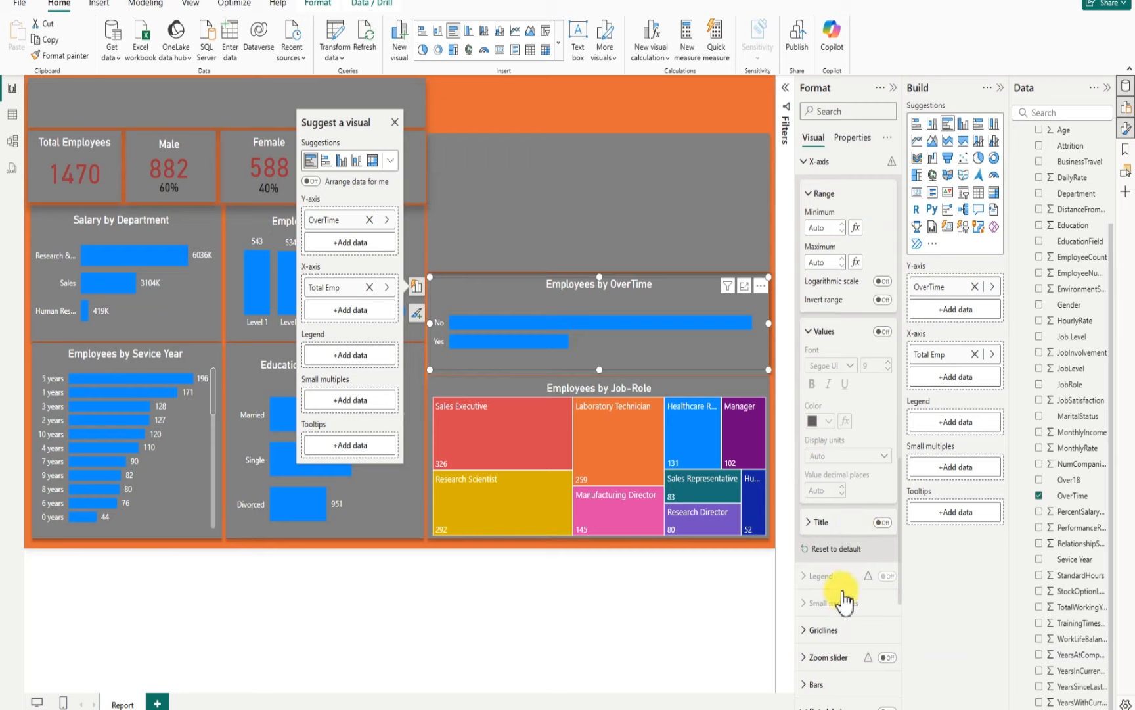
pyautogui.scroll(-8, 848, 580)
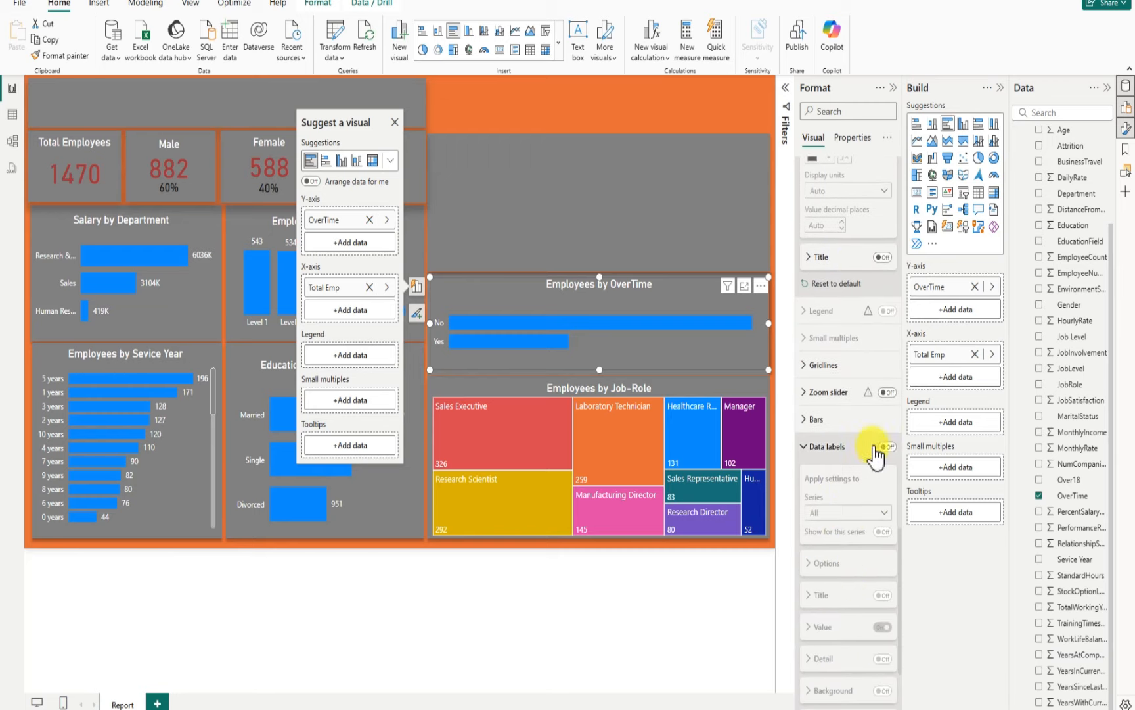
pyautogui.click(882, 446)
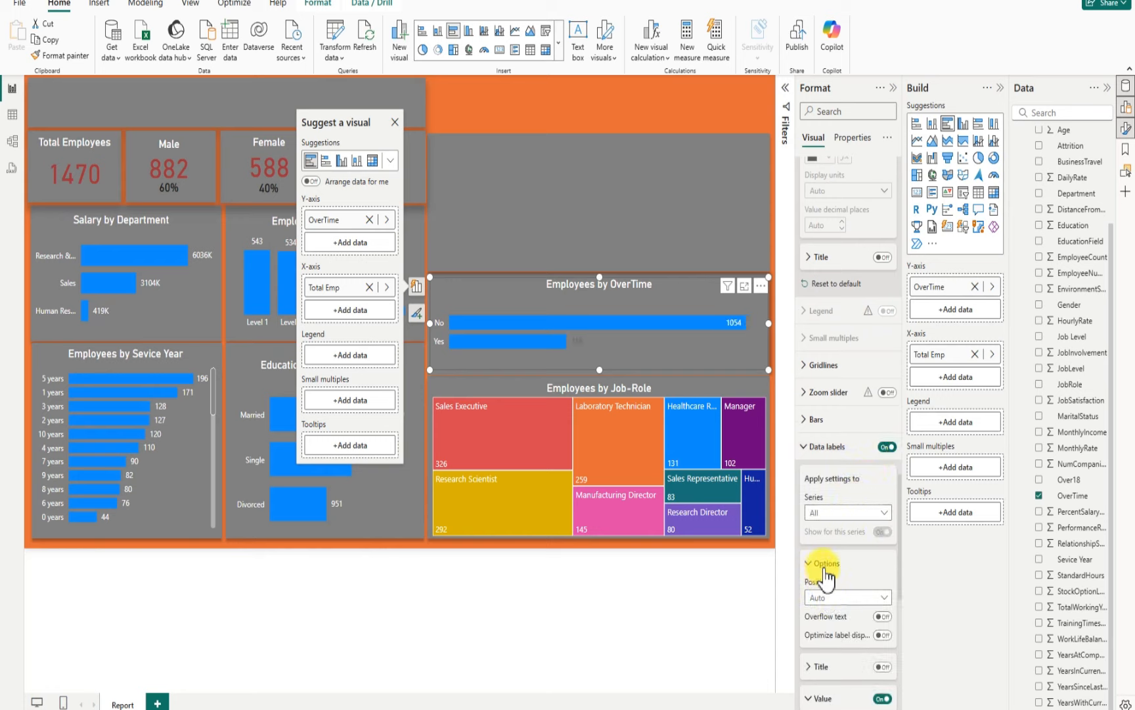
pyautogui.click(829, 597)
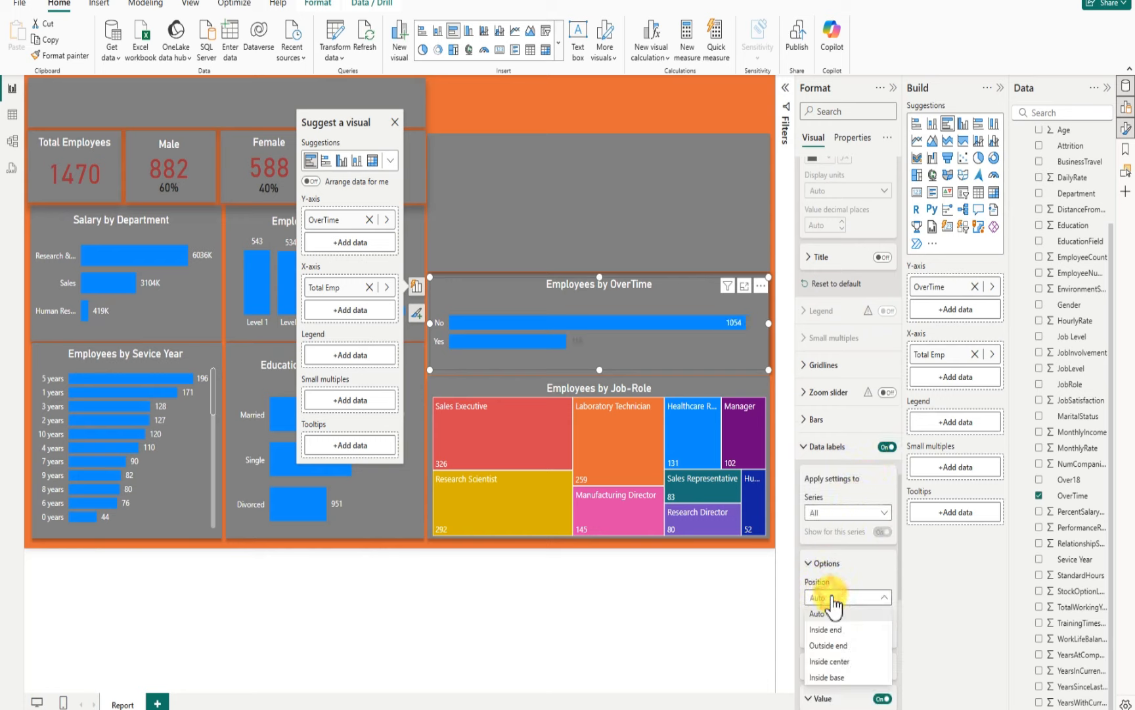
pyautogui.click(833, 645)
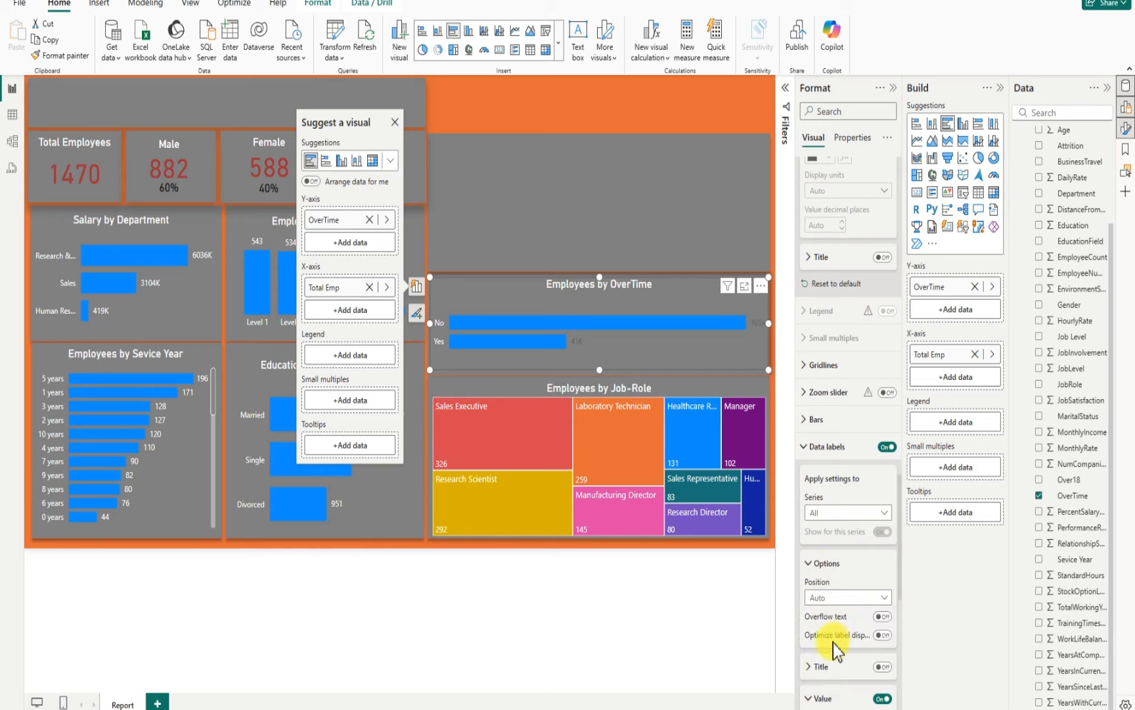
pyautogui.scroll(-5, 854, 588)
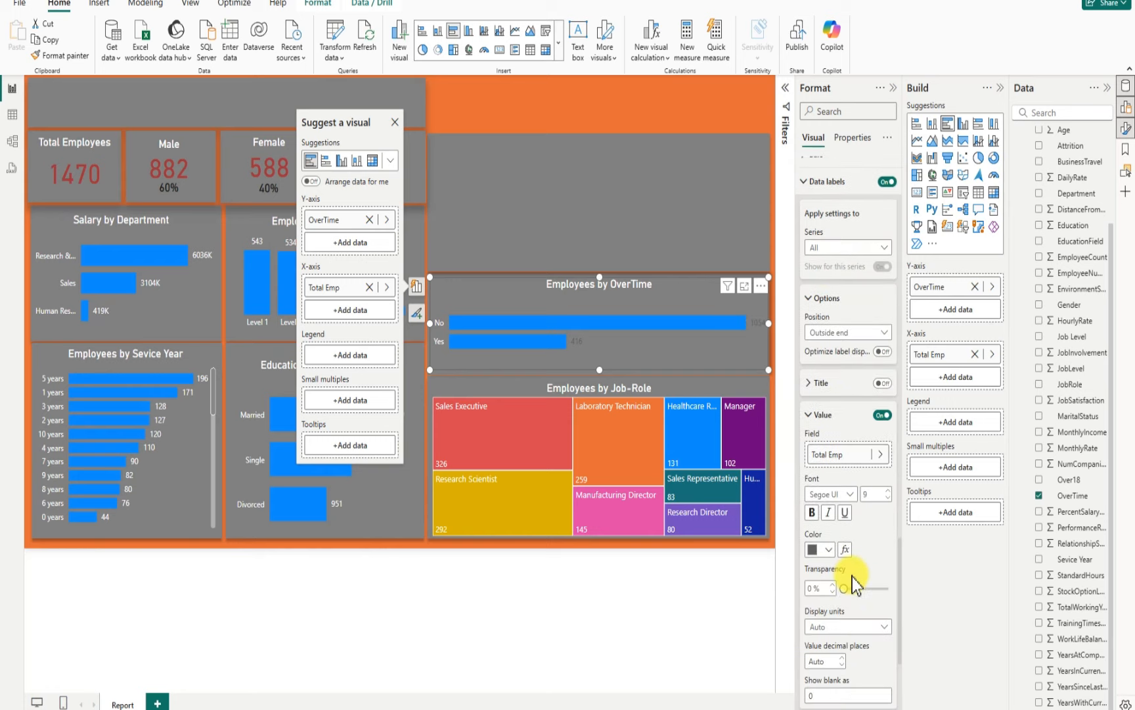
pyautogui.click(829, 548)
pyautogui.click(820, 340)
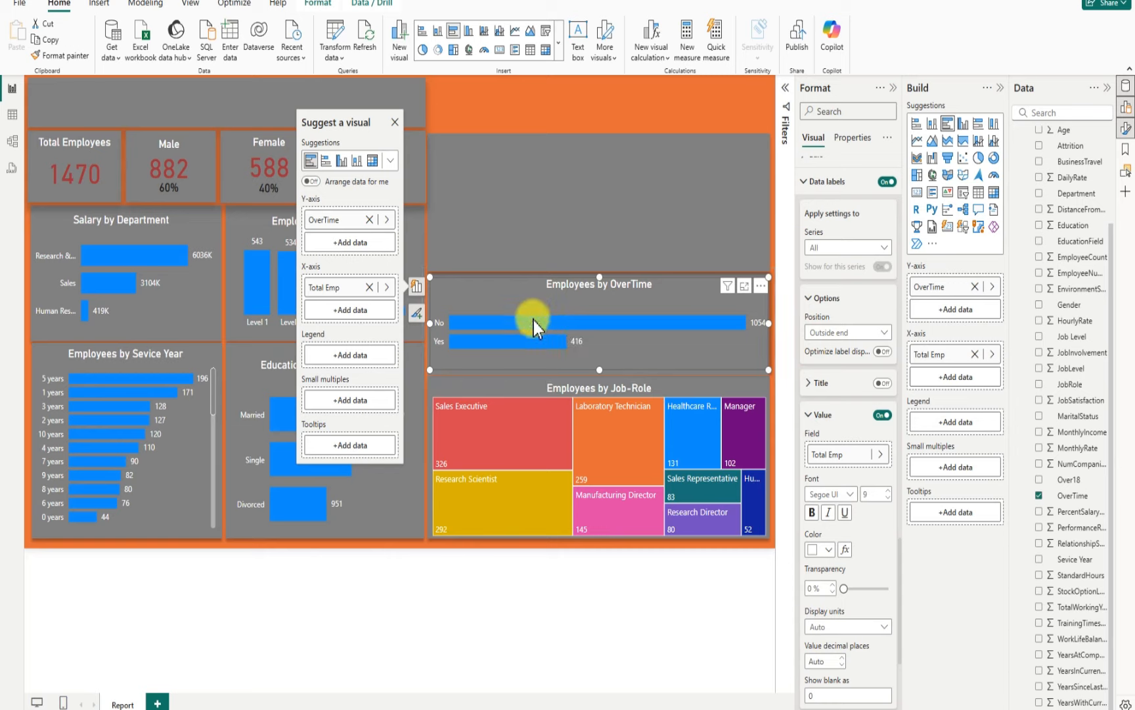
# Add the Male and Female measures to the Employees by OverTime chart's tooltips and deselect the visual
pyautogui.moveTo(533, 324)
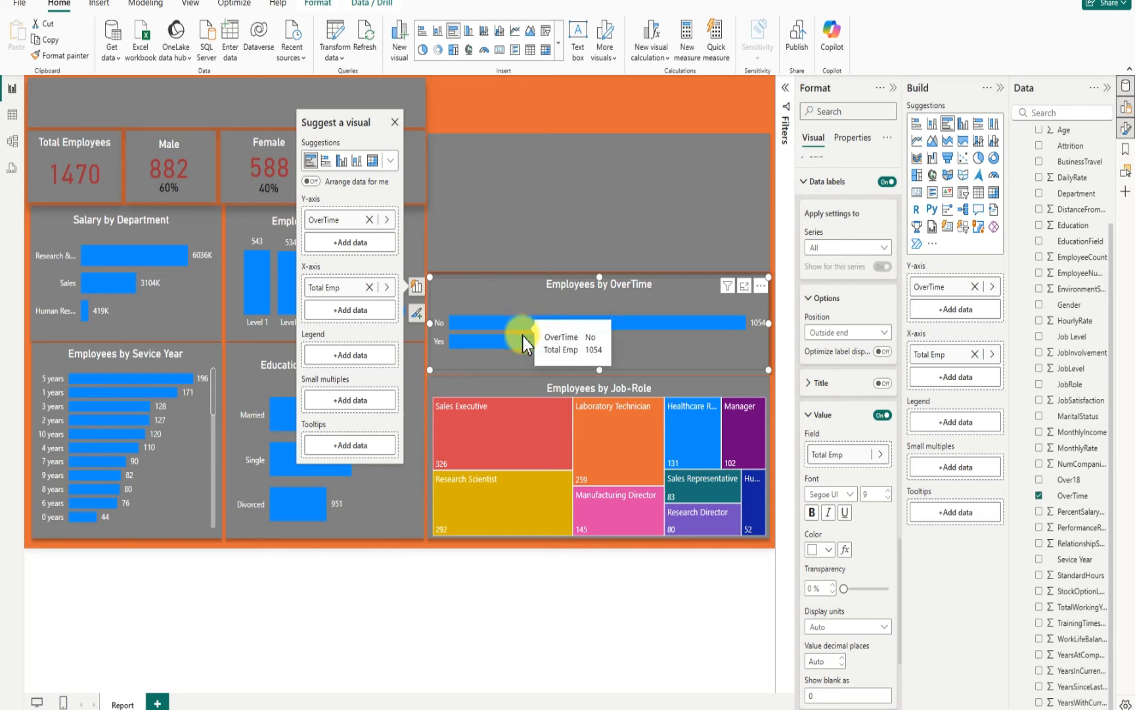
pyautogui.moveTo(534, 347)
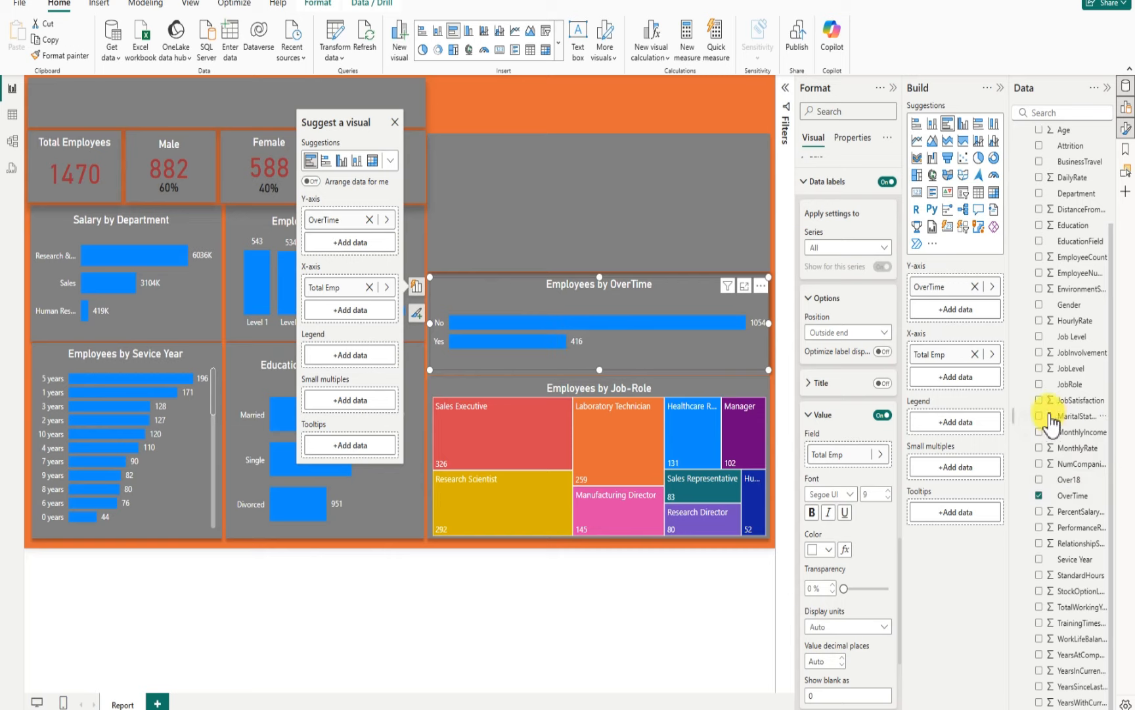
pyautogui.scroll(3, 1084, 178)
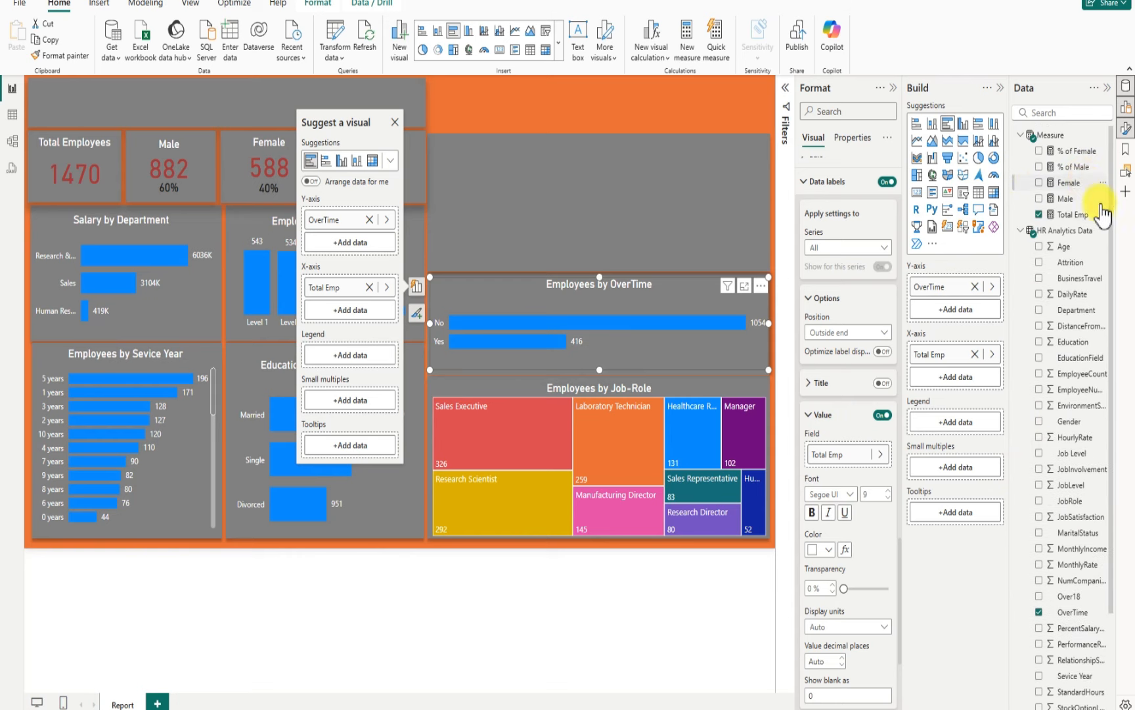
pyautogui.moveTo(1065, 198); pyautogui.dragTo(967, 520)
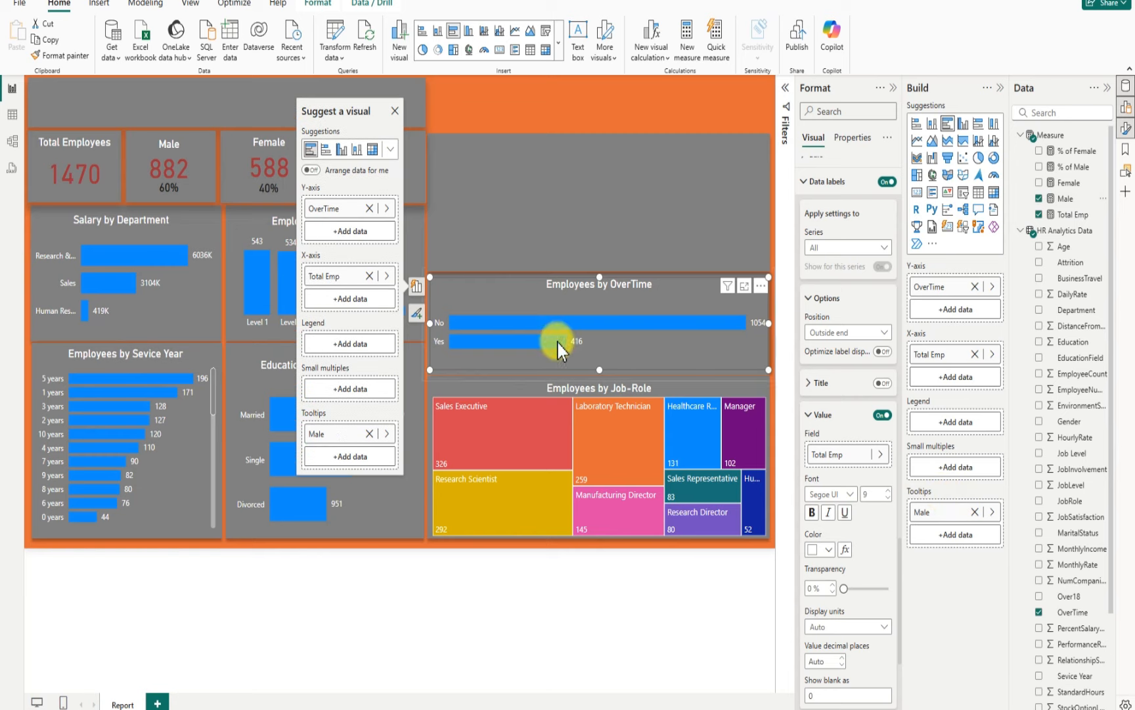
pyautogui.moveTo(535, 332)
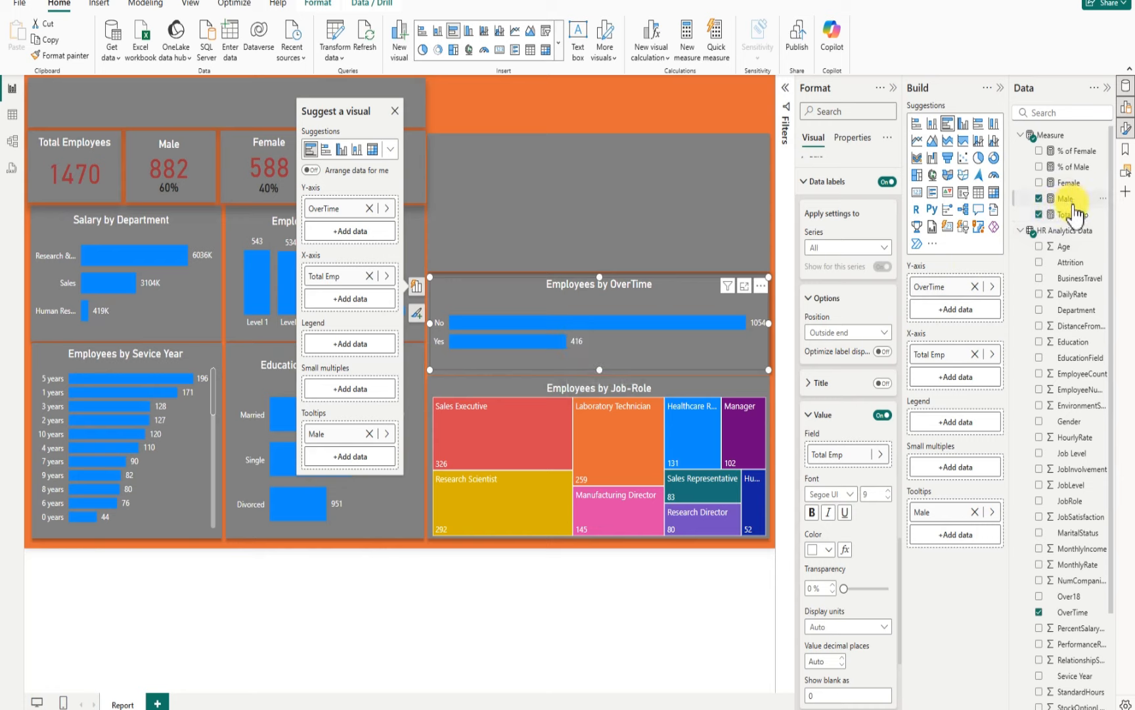
pyautogui.moveTo(1069, 183); pyautogui.dragTo(965, 573)
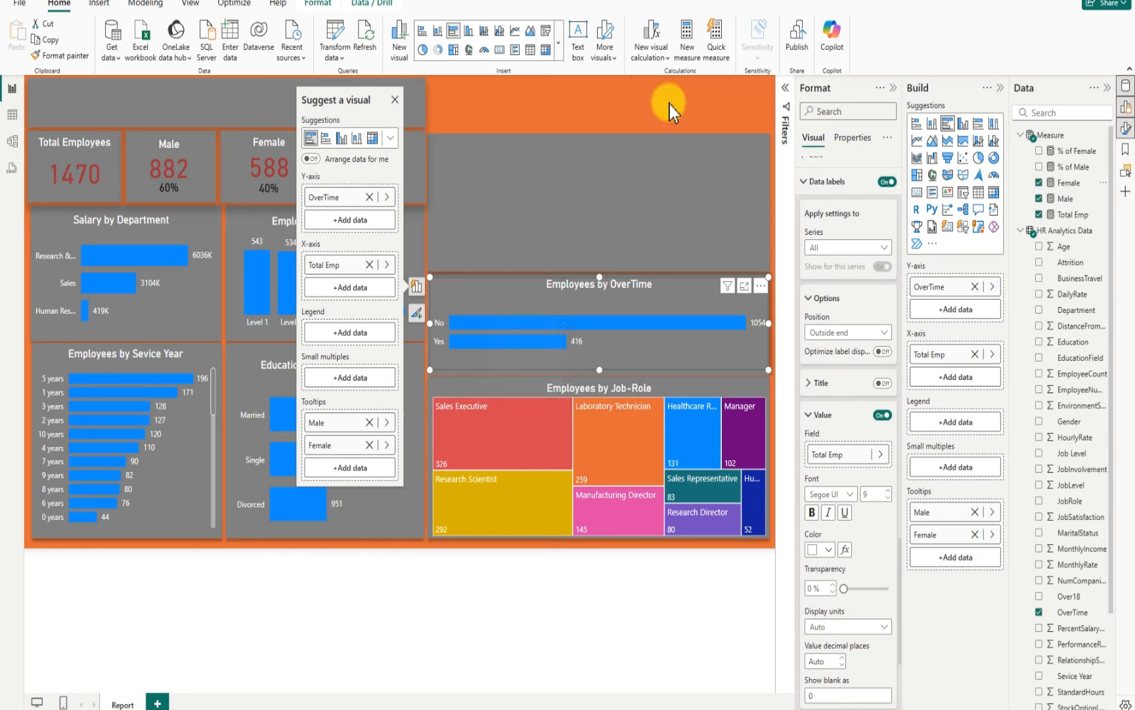
pyautogui.click(567, 108)
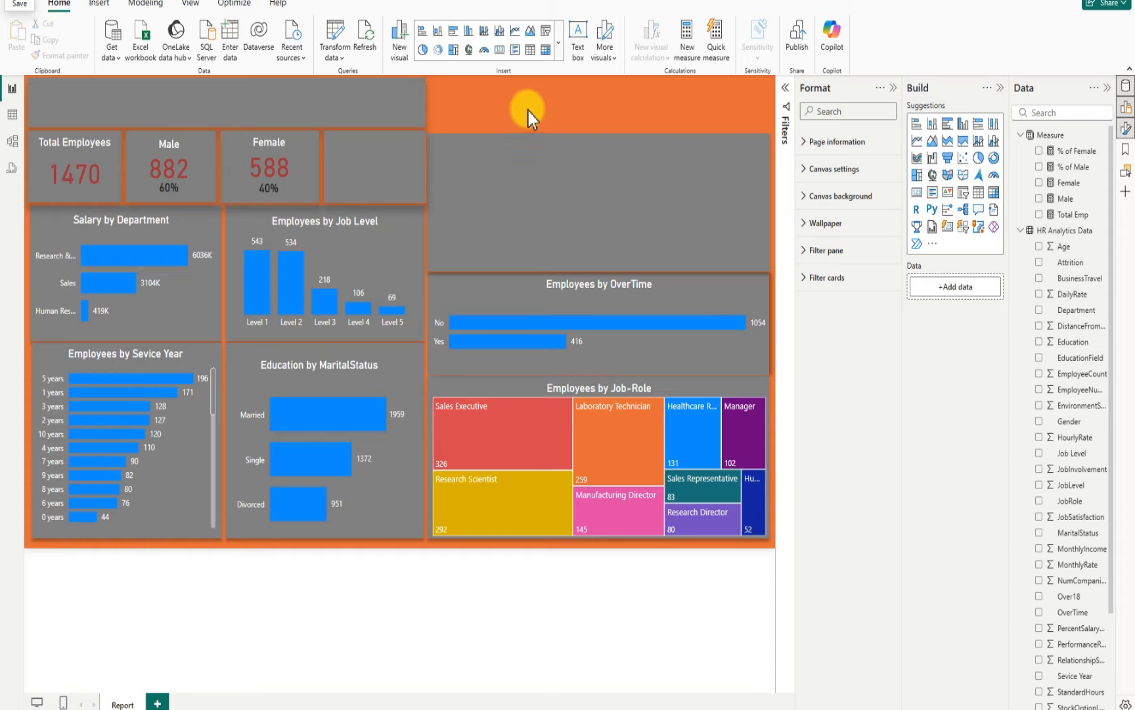
# Adjust the left edge of the panel behind the service-year chart to horizontal position 6, about 340 wide
pyautogui.click(36, 348)
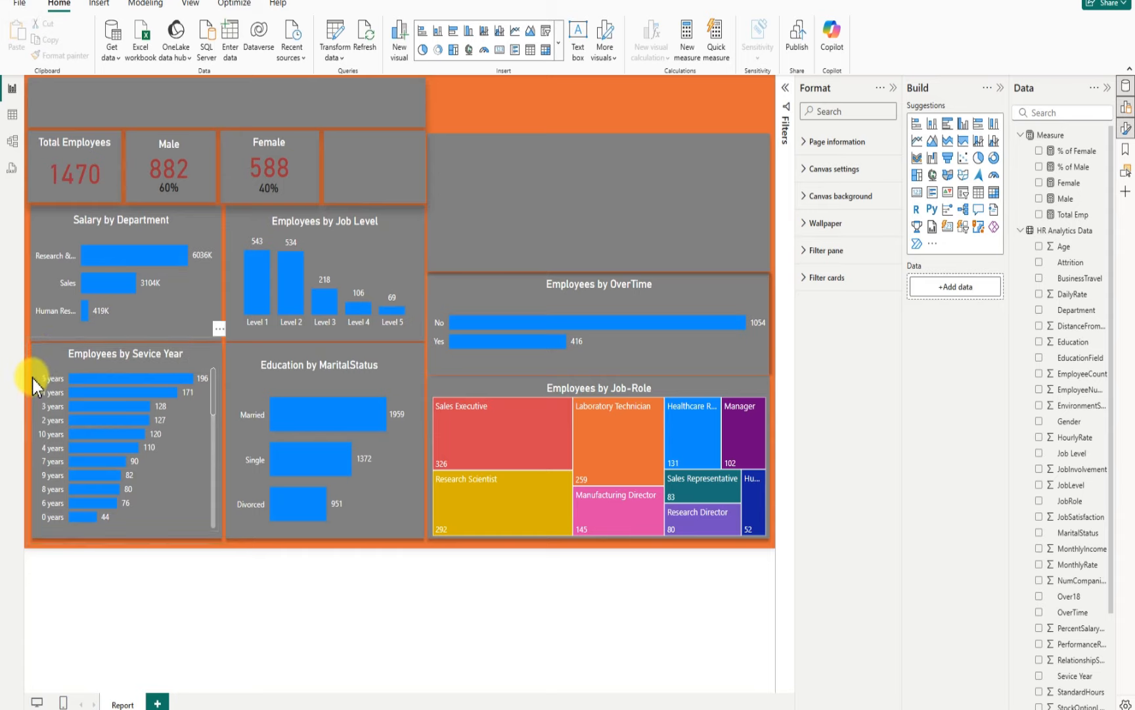
pyautogui.moveTo(28, 442); pyautogui.dragTo(21, 442)
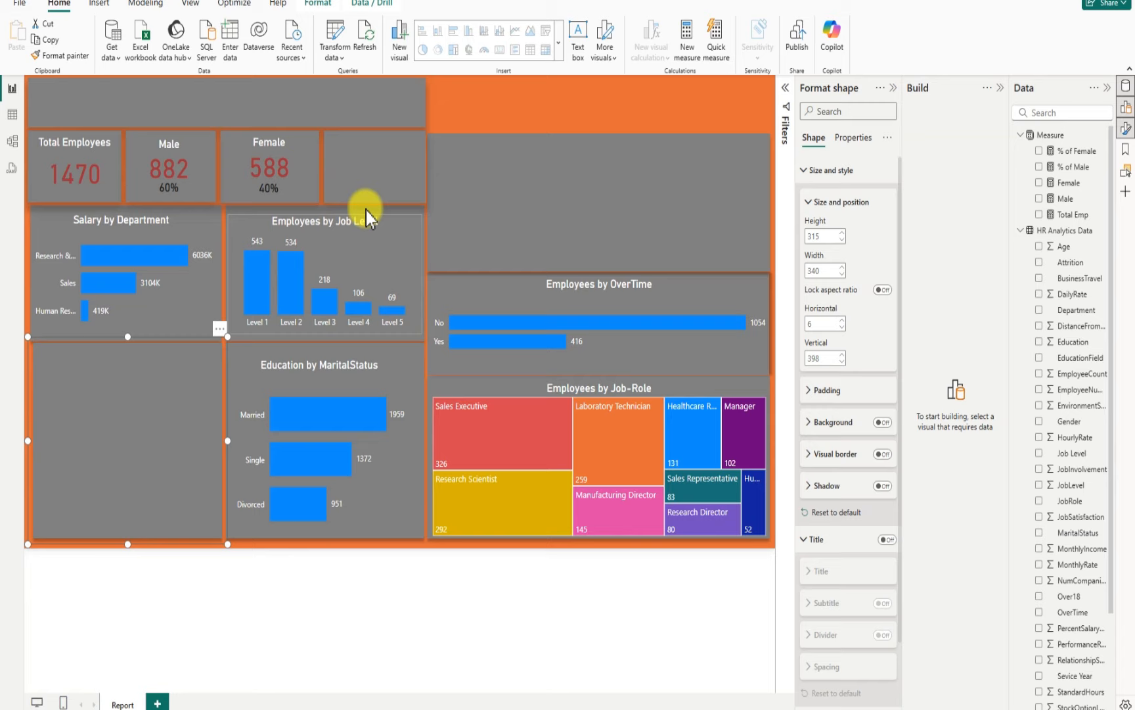
pyautogui.click(493, 110)
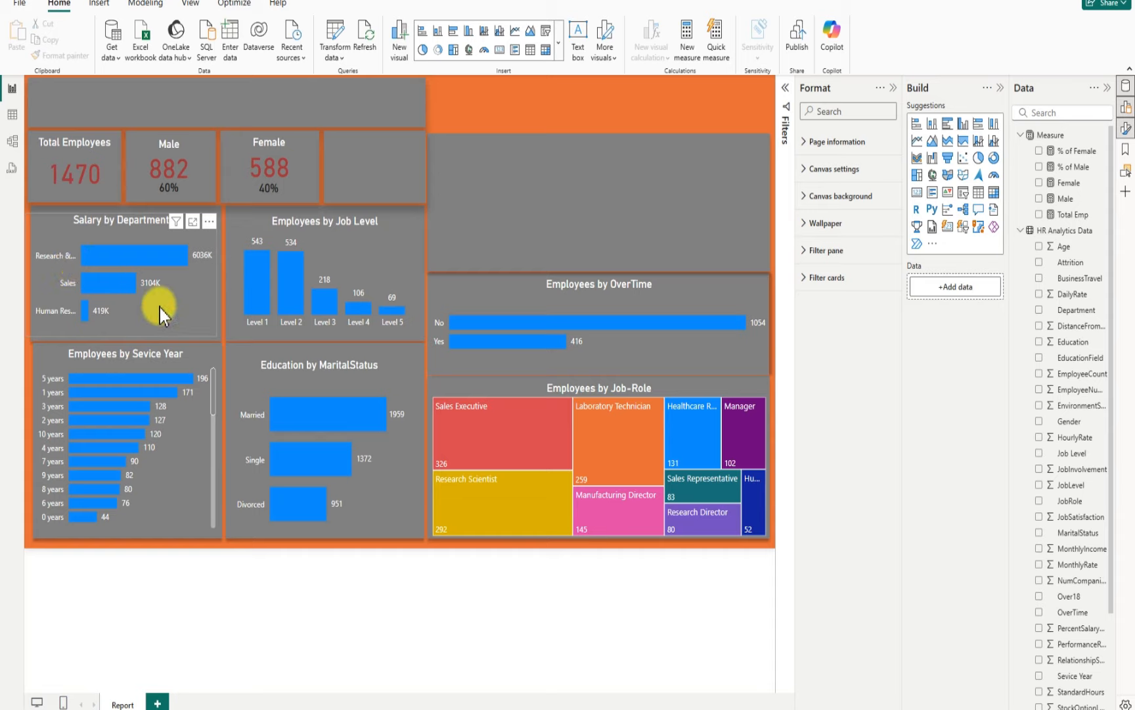
# Narrow the panel behind Salary by Department to about 338 at horizontal 6, and reposition the chart inside it at horizontal 8, vertical 212
pyautogui.moveTo(177, 305); pyautogui.dragTo(211, 302)
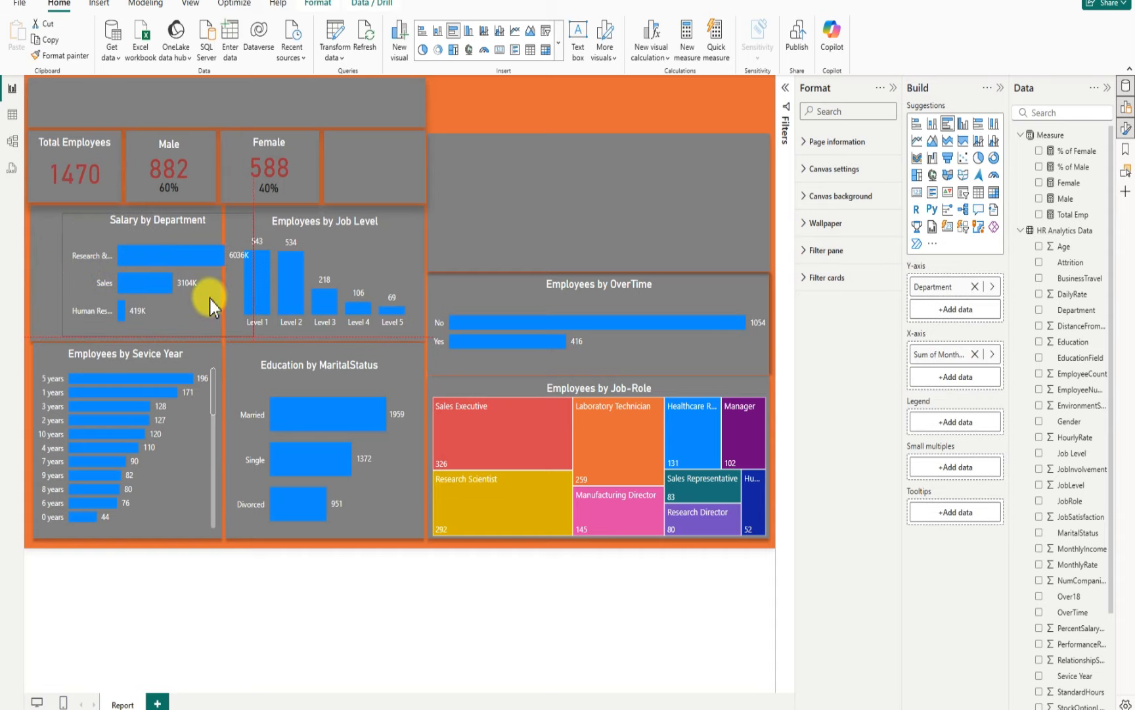
pyautogui.click(33, 301)
pyautogui.click(23, 274)
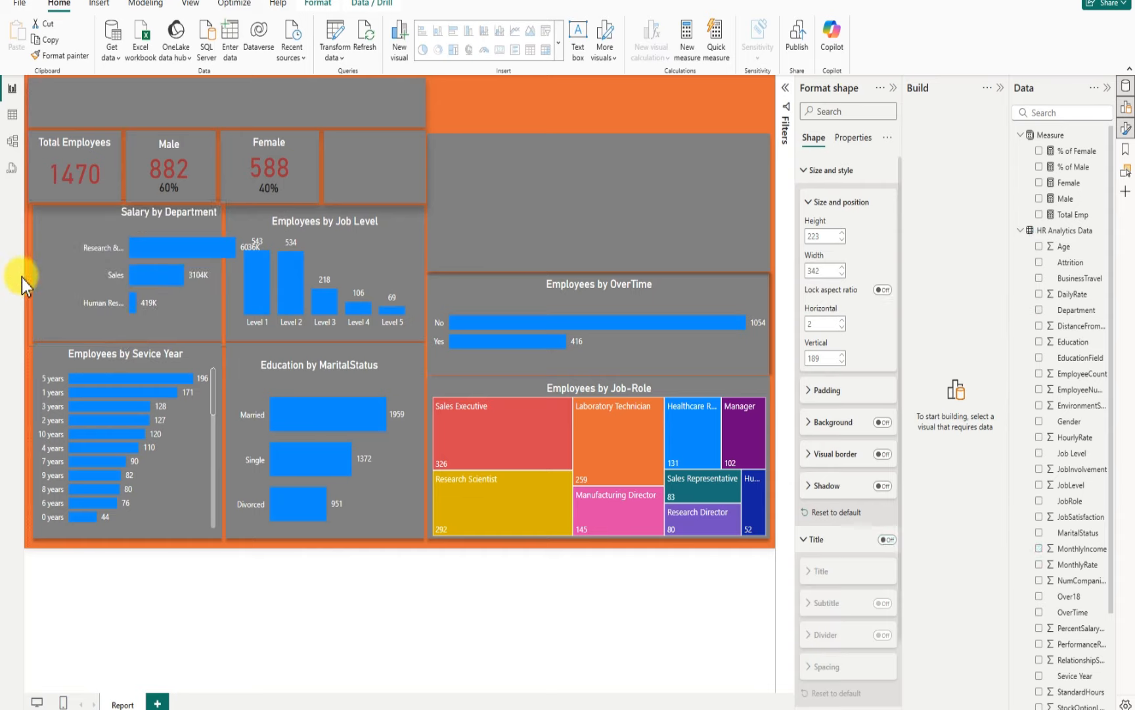
pyautogui.moveTo(16, 281); pyautogui.dragTo(27, 272)
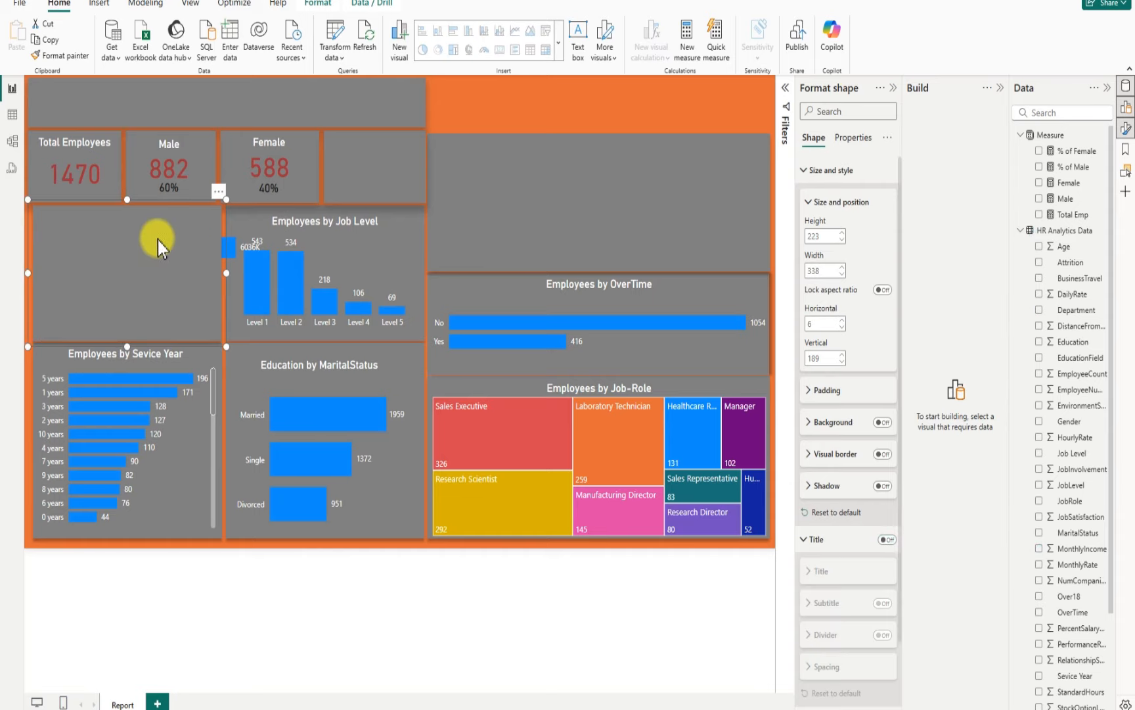
pyautogui.click(208, 248)
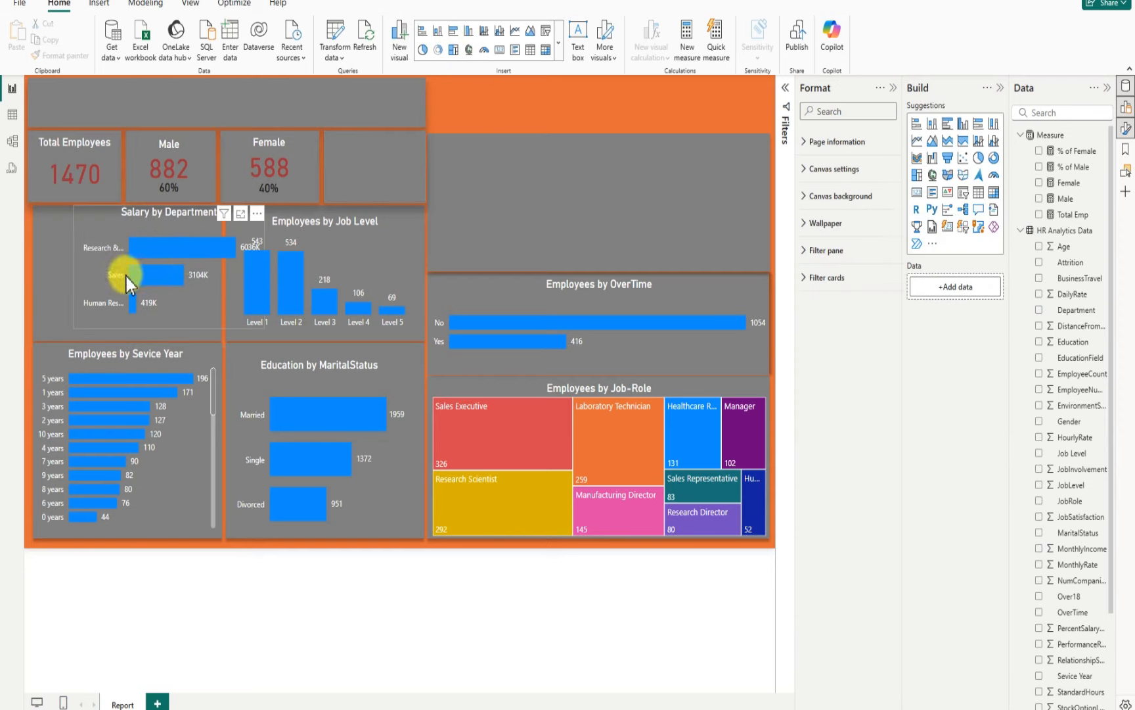
pyautogui.moveTo(127, 276); pyautogui.dragTo(152, 263)
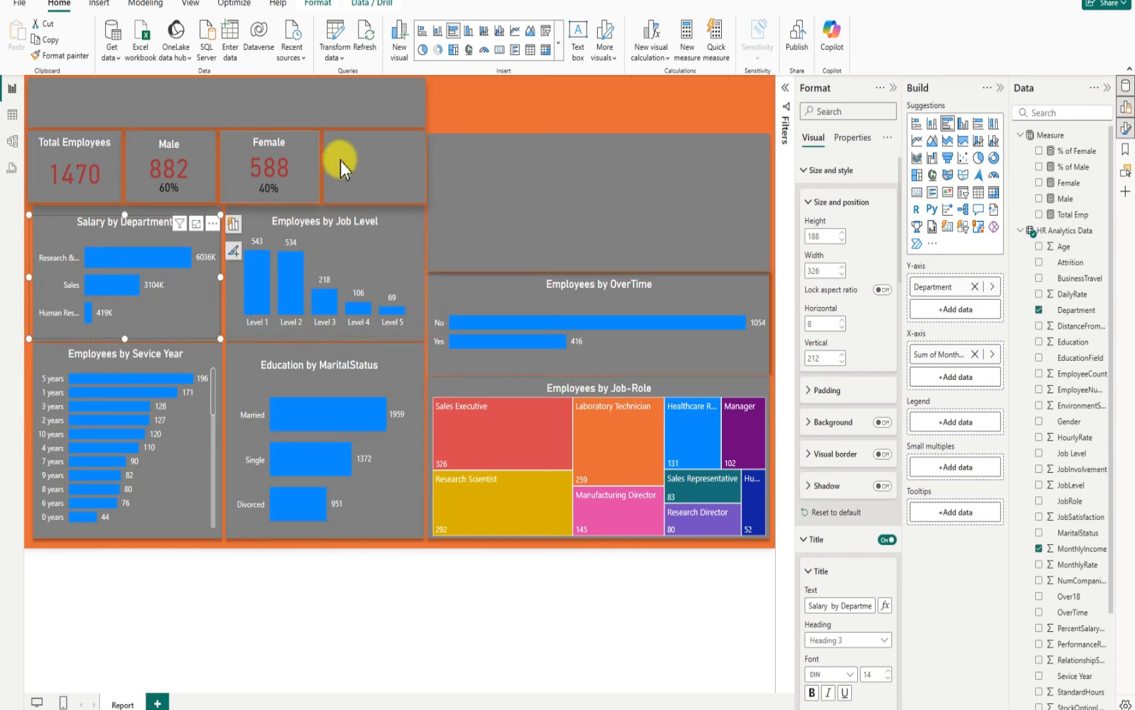
pyautogui.click(582, 104)
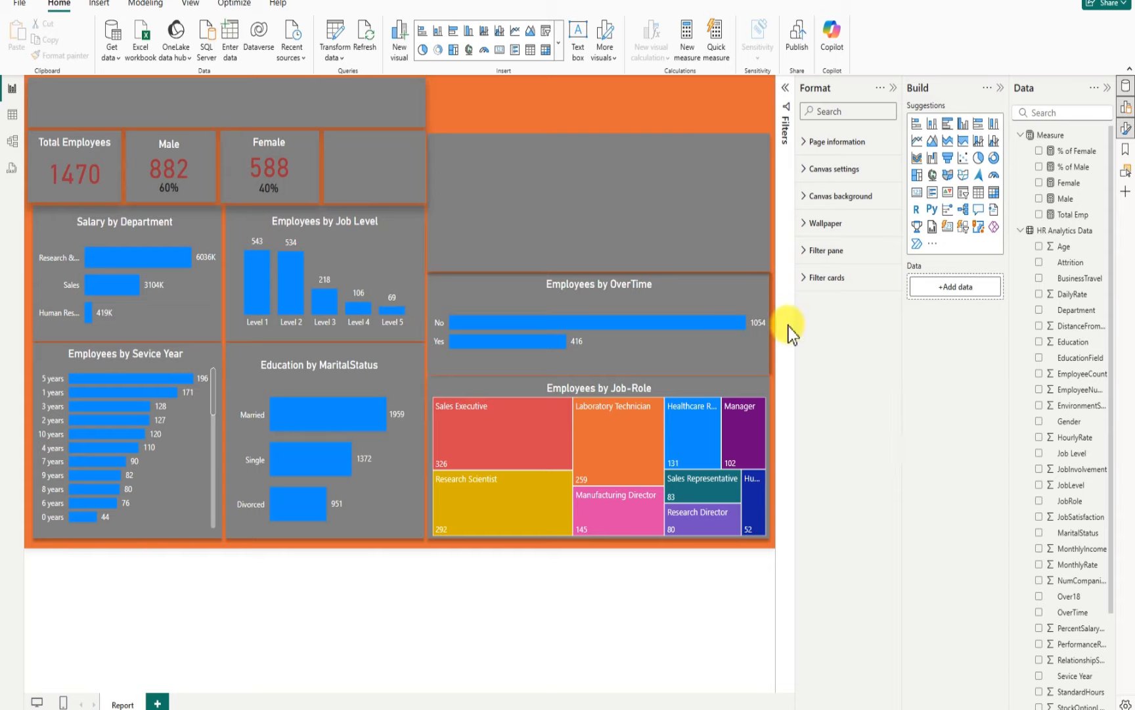
# Open the Power Query Editor and start a conditional column named Job Satisfaction in the HR Analytics Data query
pyautogui.click(334, 31)
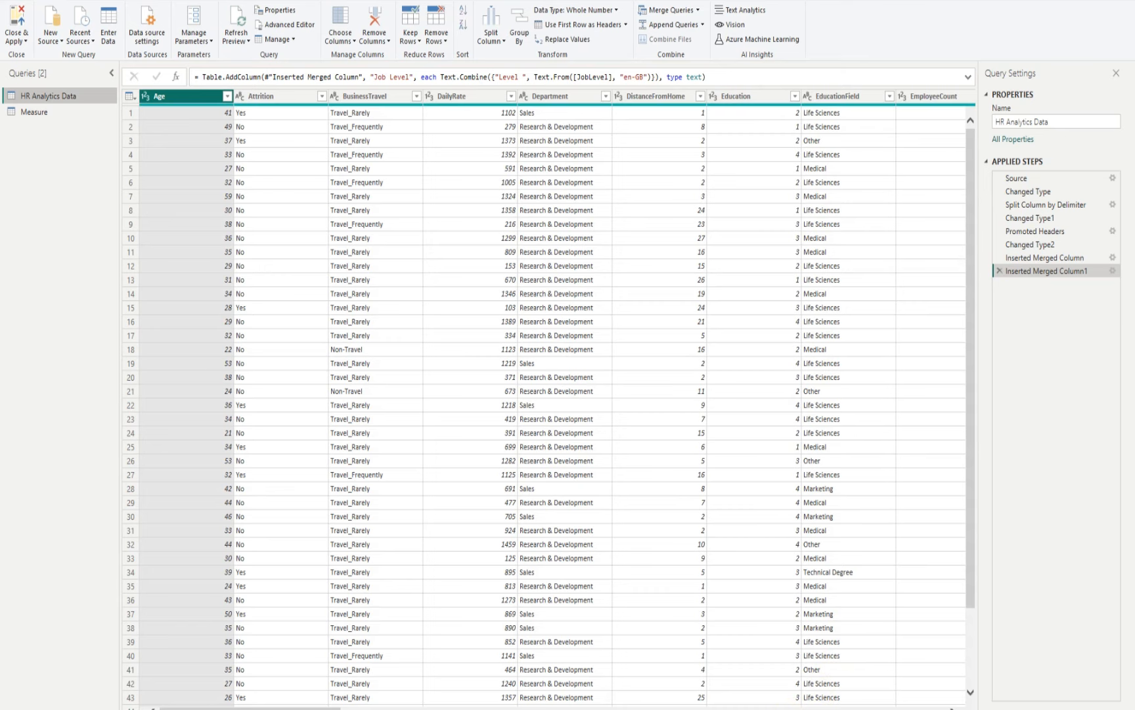
pyautogui.click(785, 707)
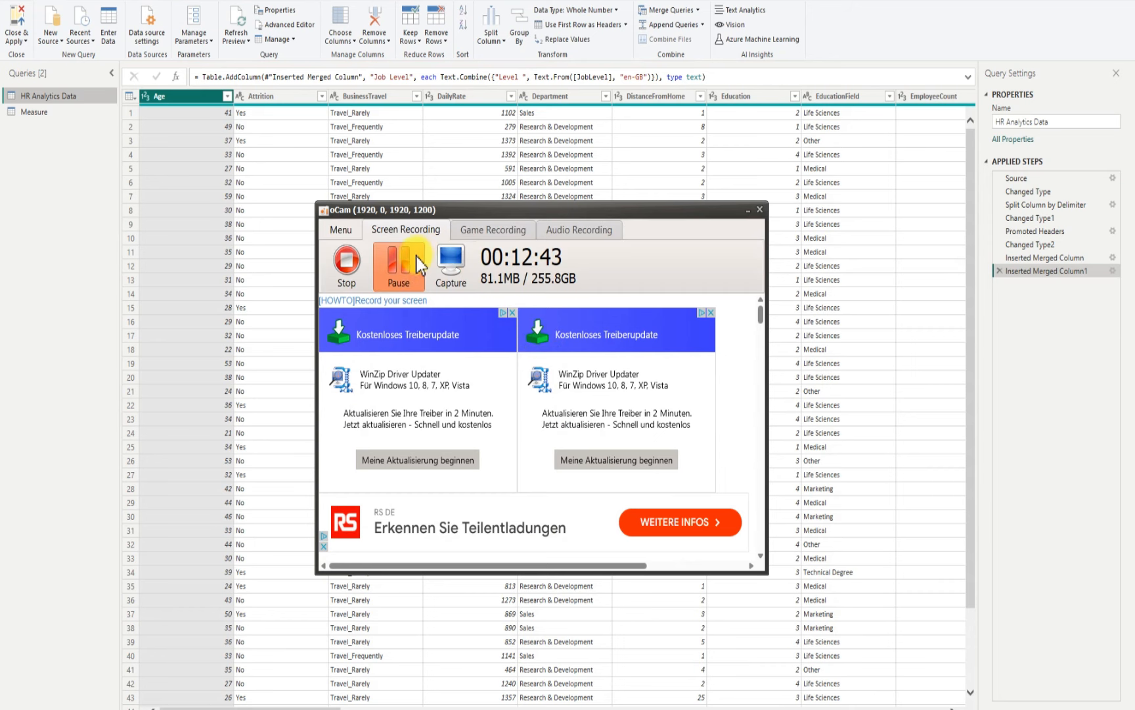
pyautogui.click(745, 212)
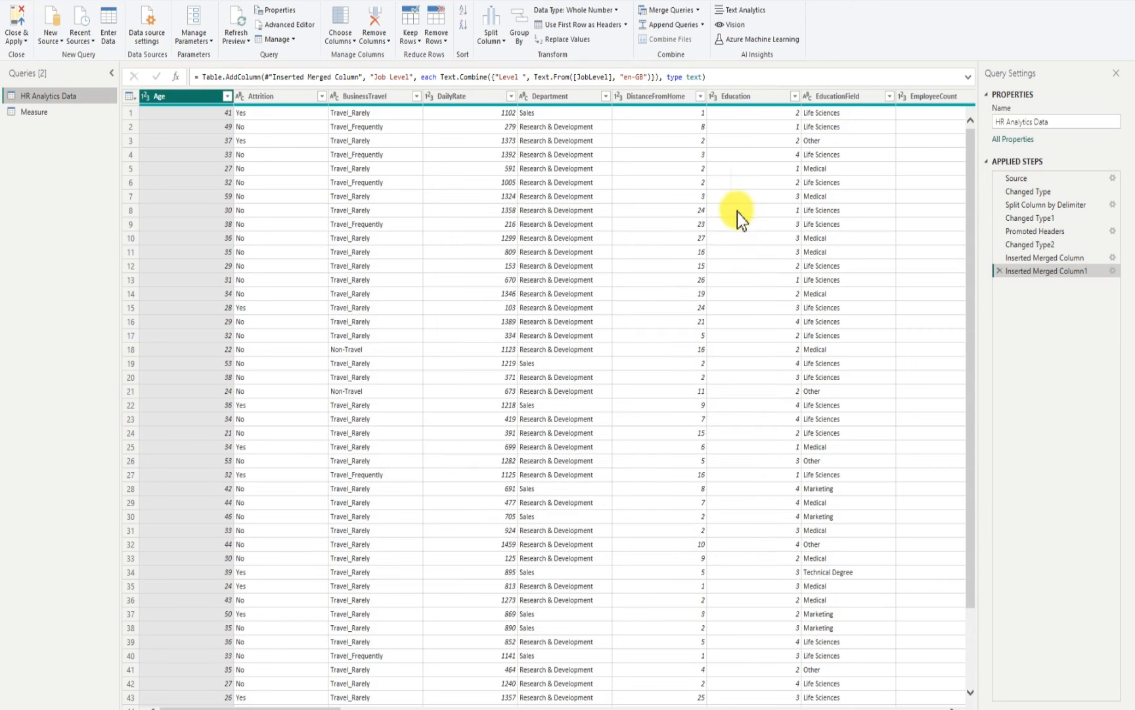
pyautogui.click(143, 3)
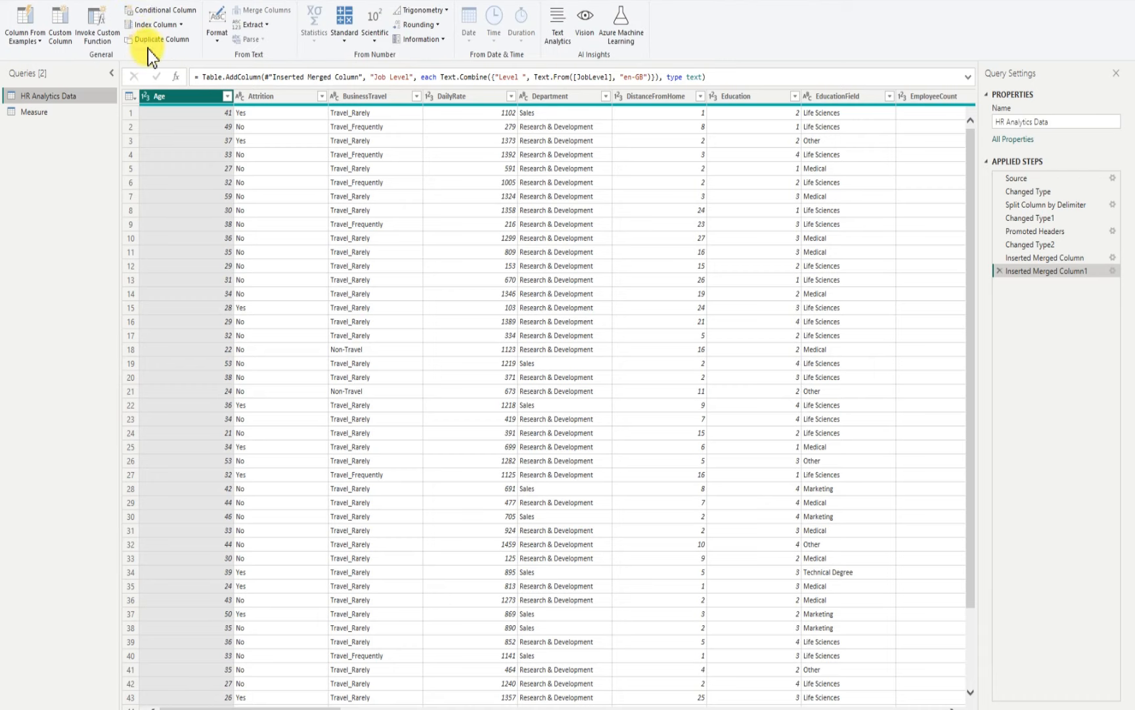
pyautogui.click(166, 10)
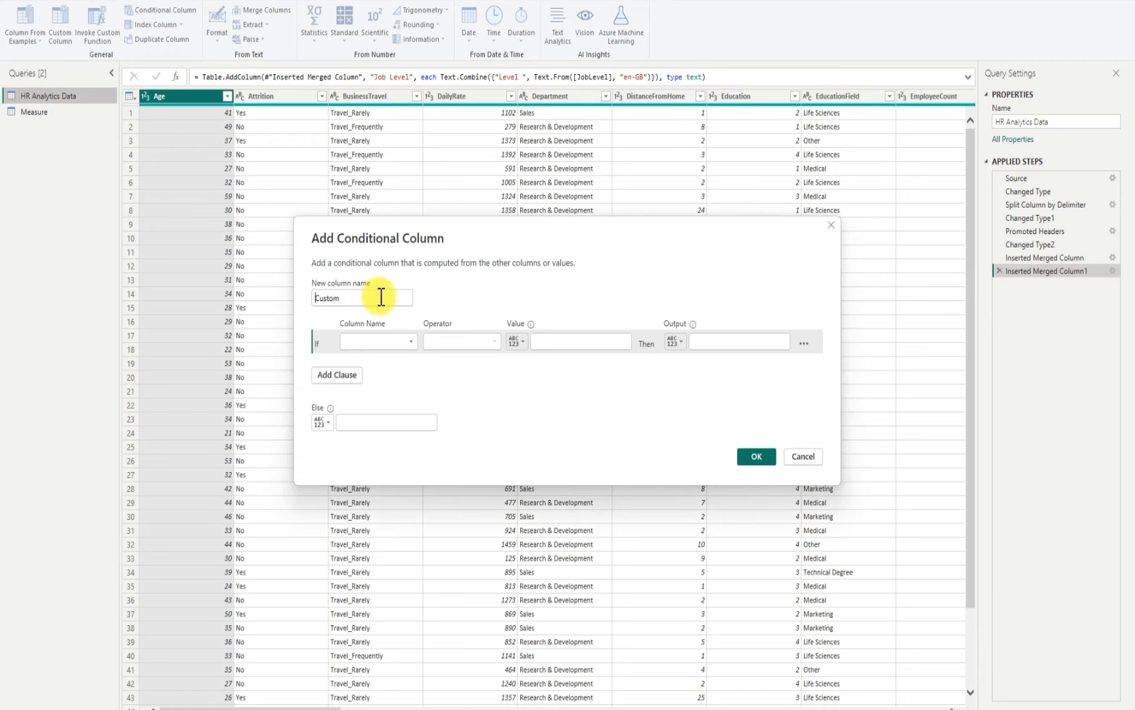
pyautogui.doubleClick(334, 299)
pyautogui.write('Cus')
pyautogui.press('BackSpace')
pyautogui.press('BackSpace')
pyautogui.press('BackSpace')
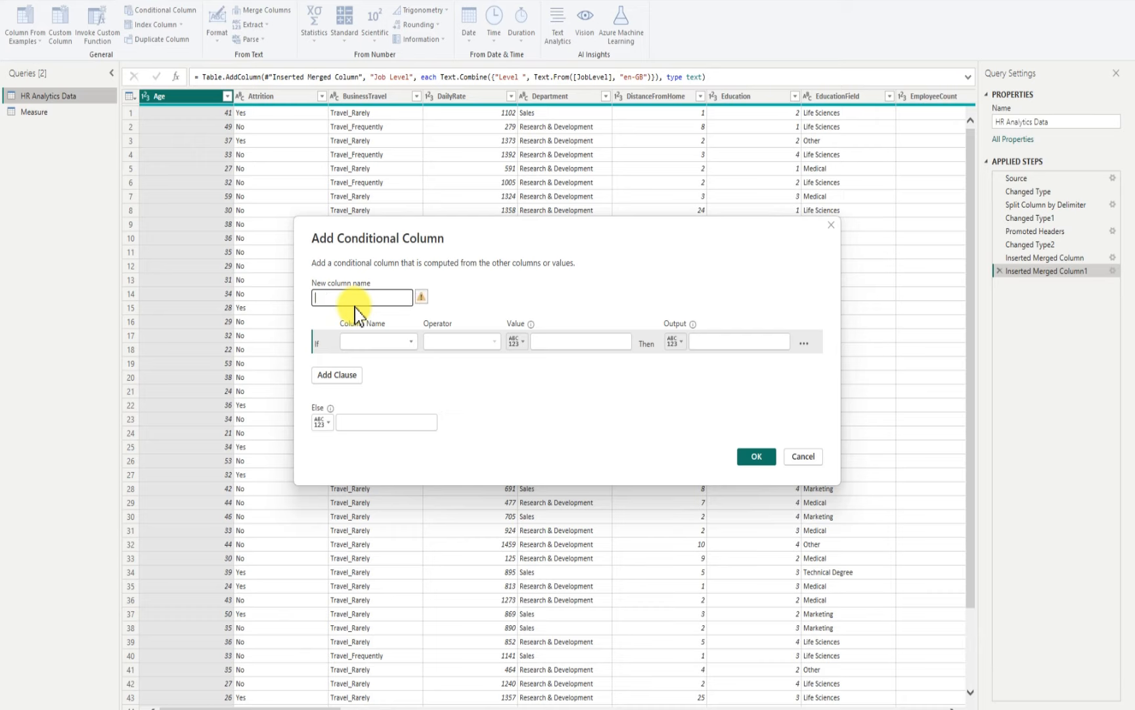
pyautogui.write('Job Satisfaction')
# Define the first clause so that JobSatisfaction less than or equal to 2 outputs High
pyautogui.click(401, 348)
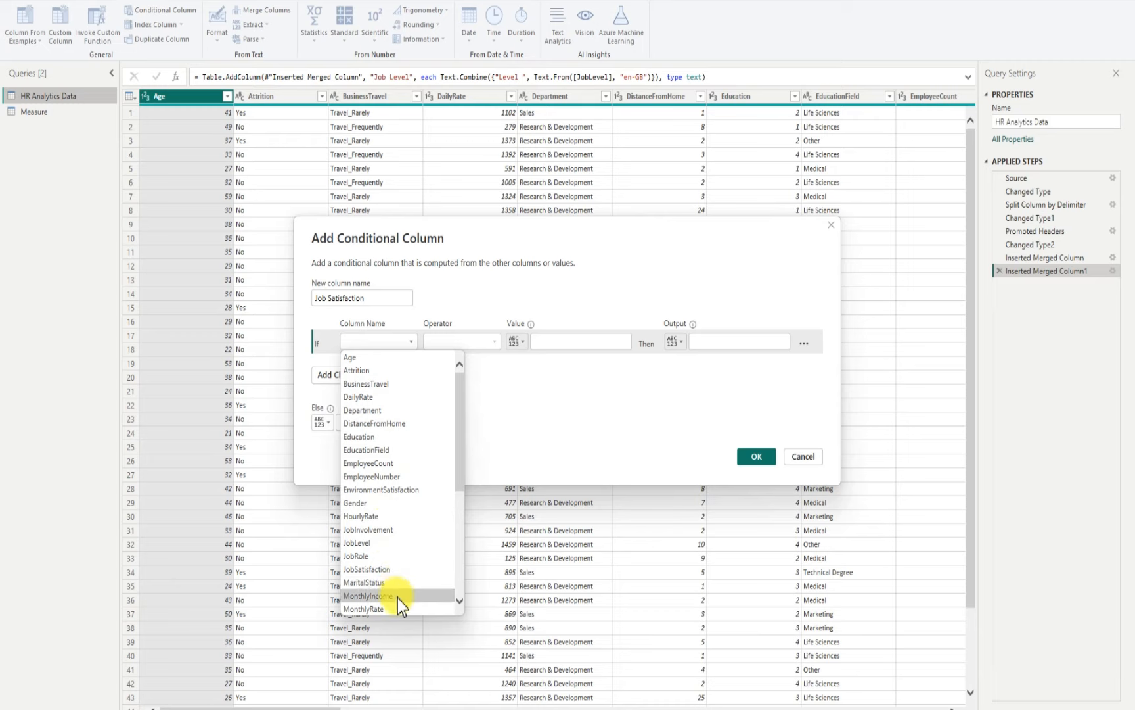
pyautogui.click(381, 569)
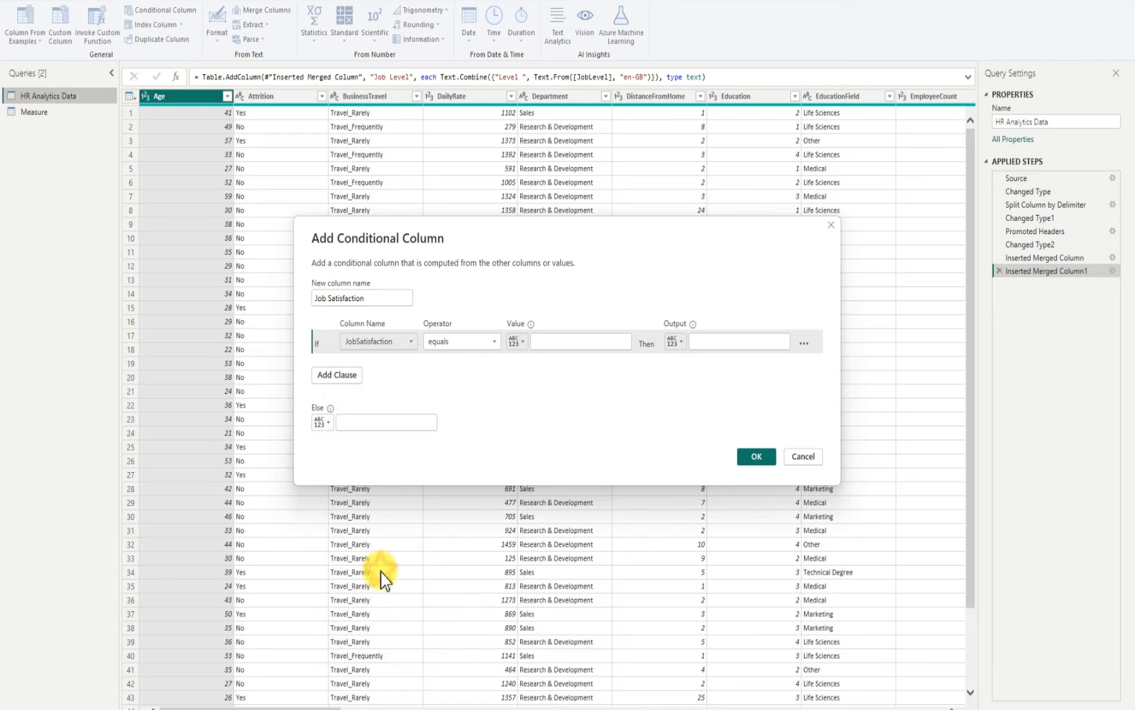
pyautogui.click(491, 343)
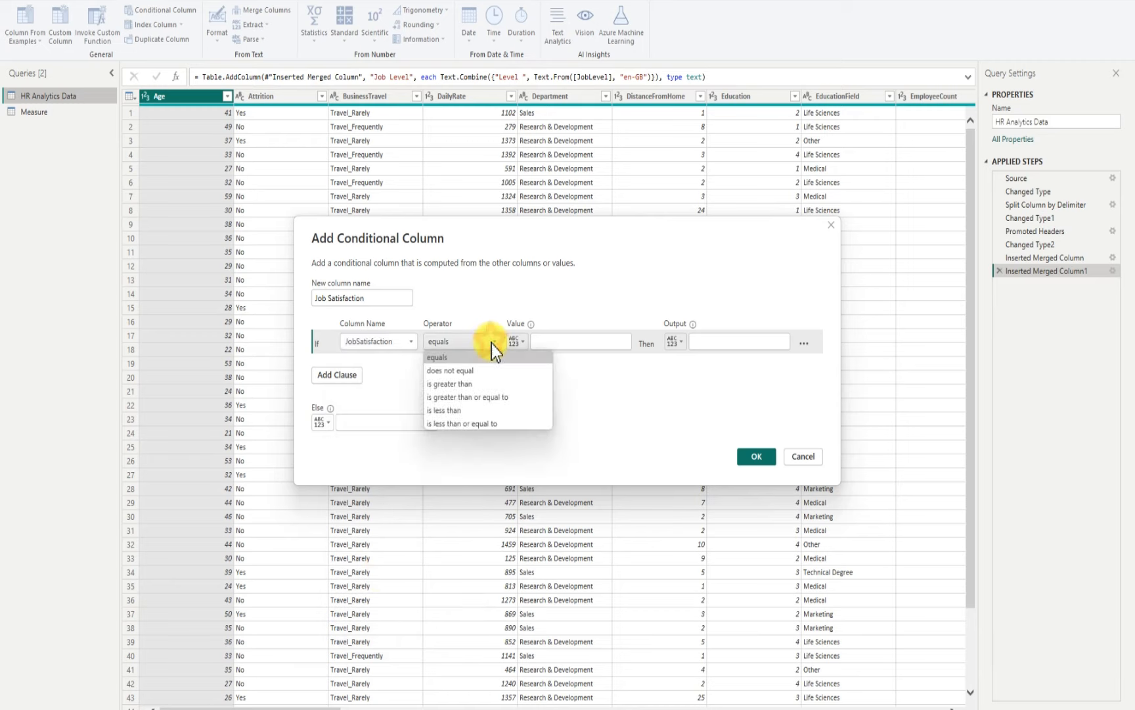
pyautogui.click(452, 423)
pyautogui.click(538, 340)
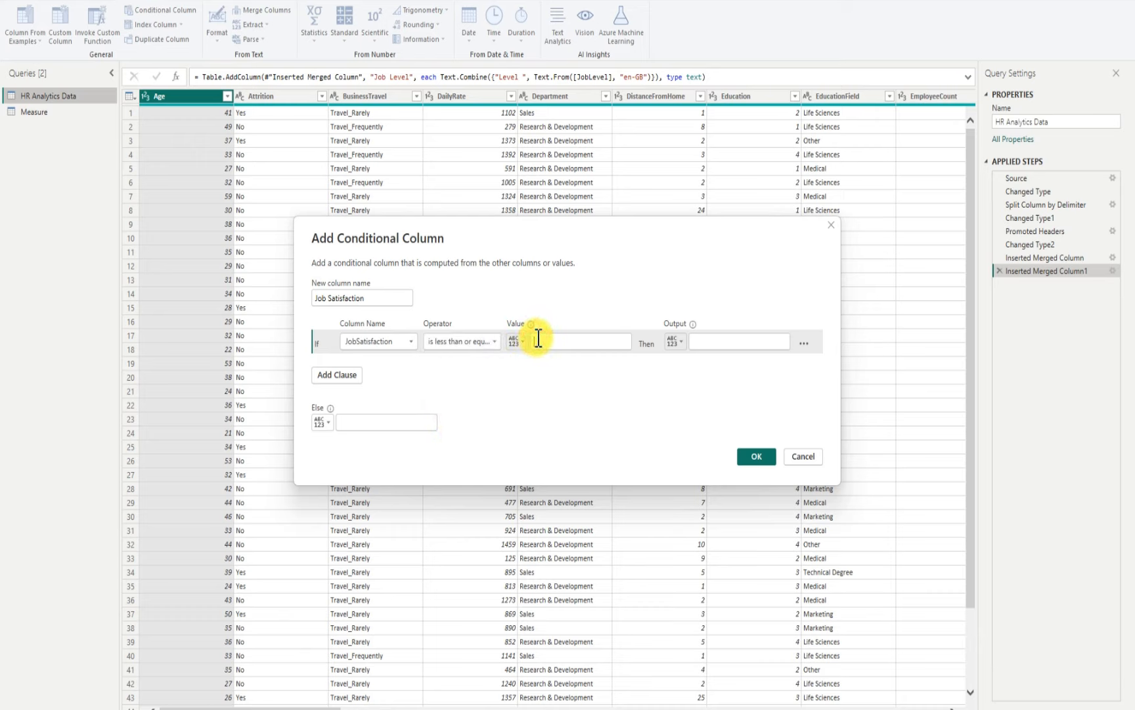
pyautogui.write('2')
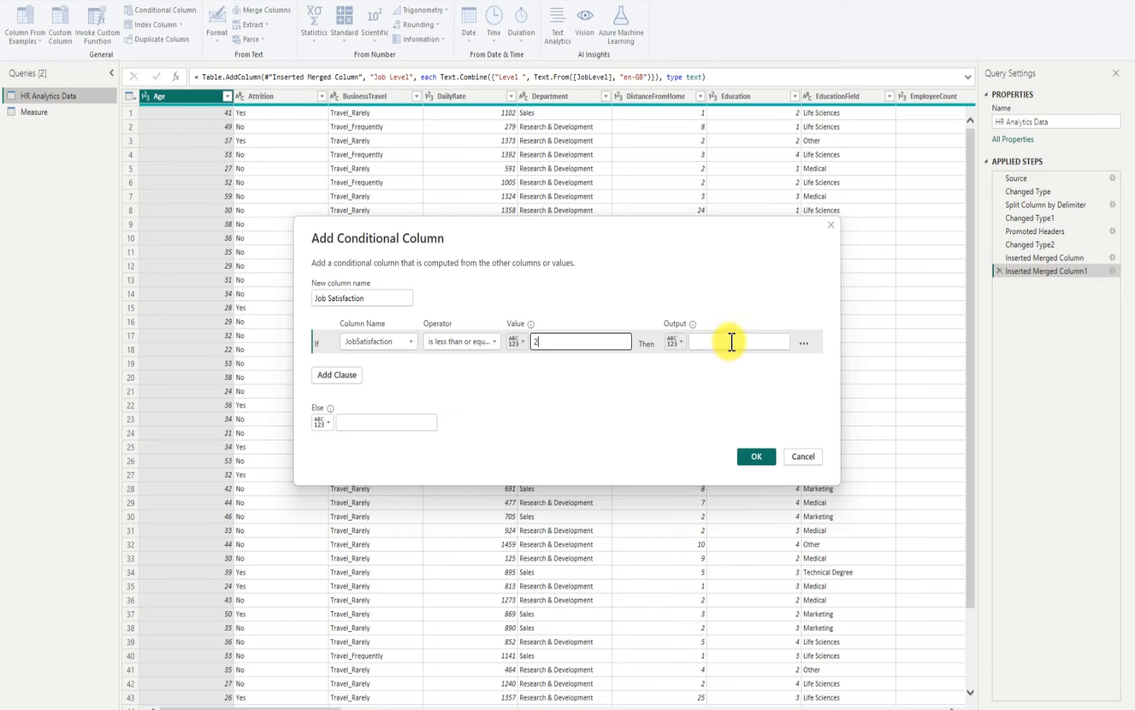
pyautogui.click(732, 341)
pyautogui.write('High')
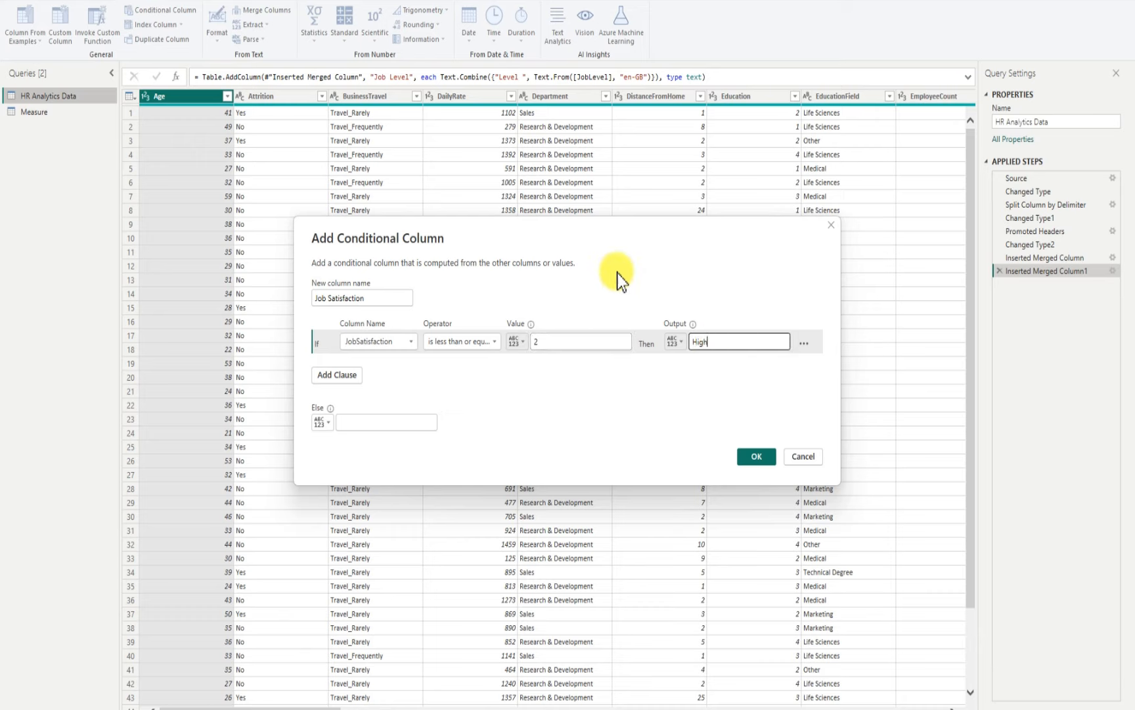
# Add an else-if clause that outputs Medium when JobSatisfaction equals 3
pyautogui.click(354, 375)
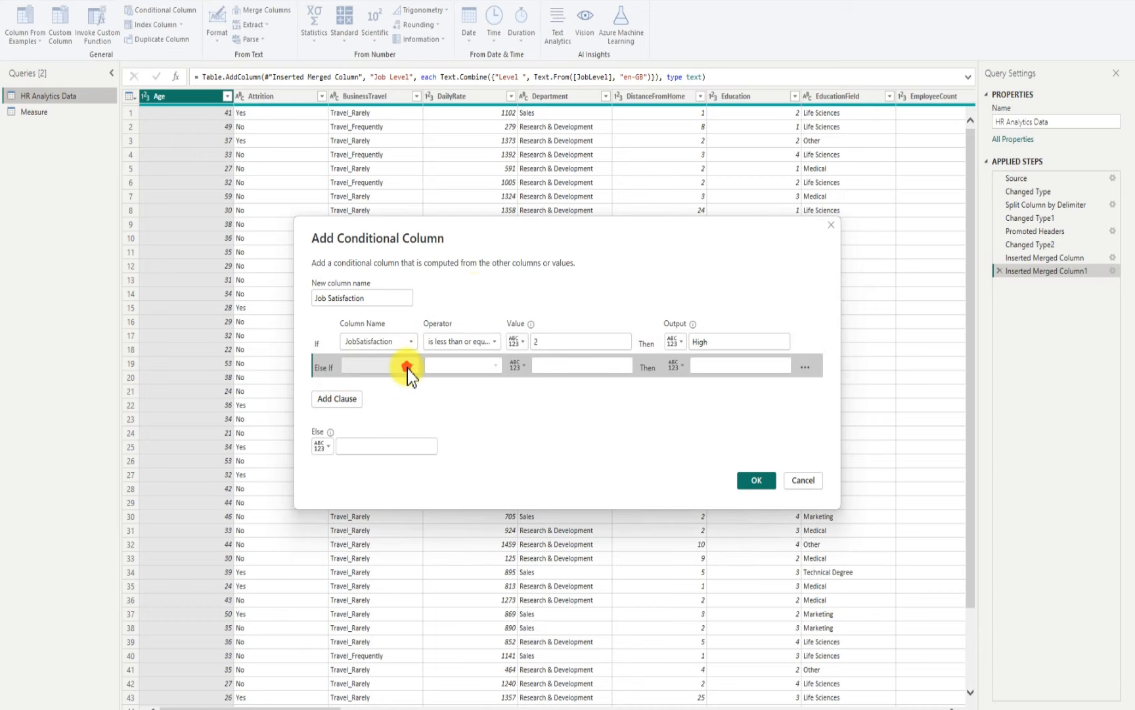
pyautogui.click(407, 366)
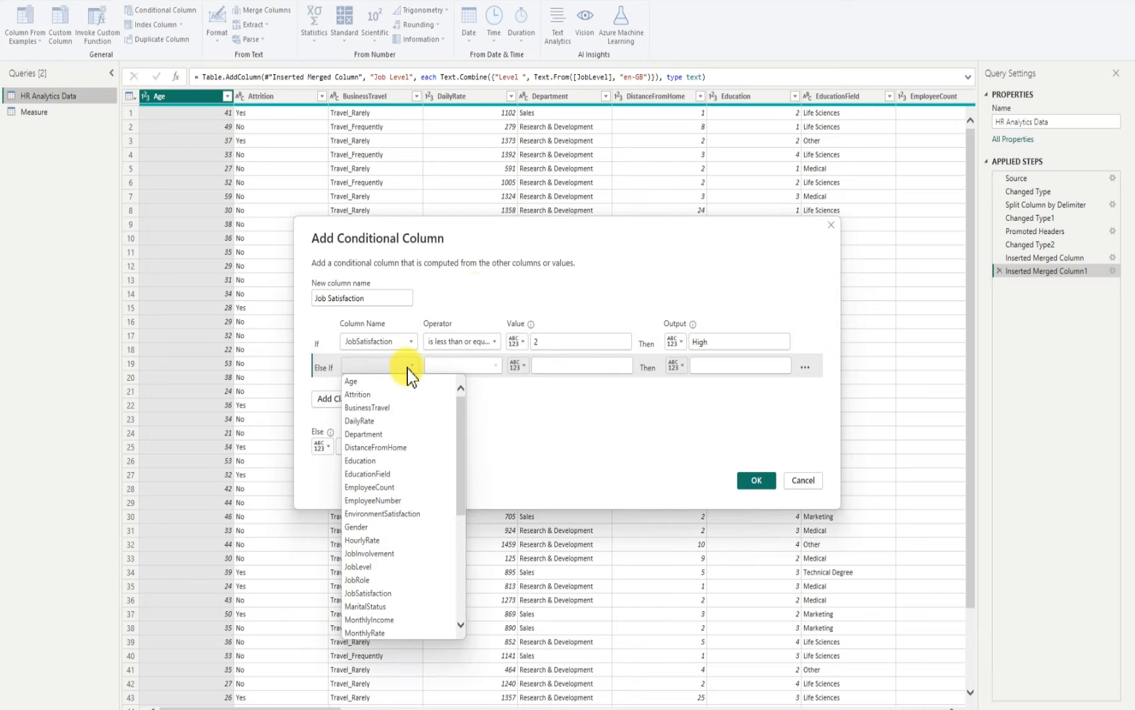
pyautogui.click(374, 592)
pyautogui.click(545, 363)
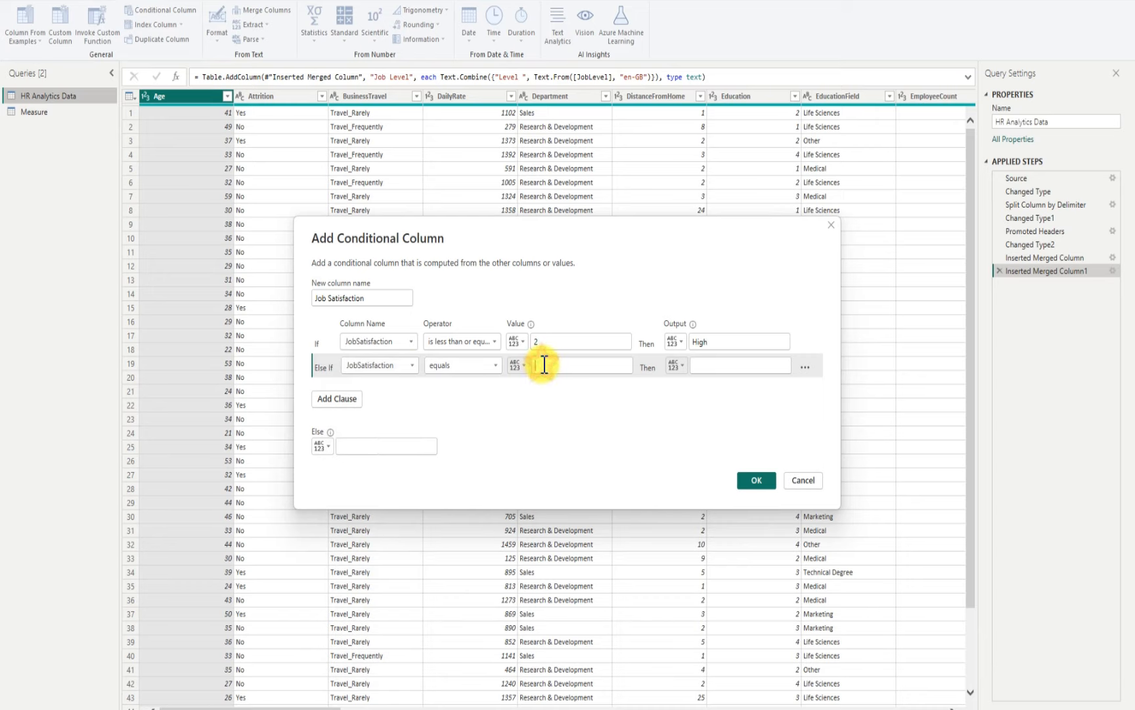
pyautogui.write('3')
pyautogui.click(734, 364)
pyautogui.write('Mediu')
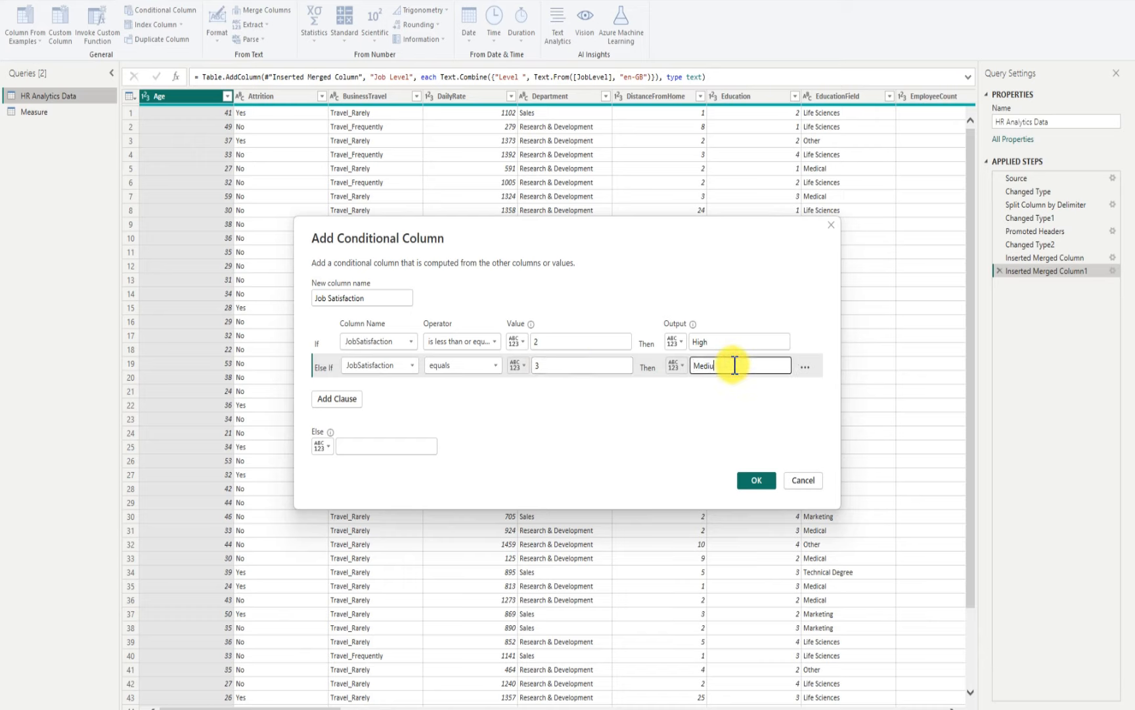
pyautogui.write('m')
# Set the conditional column's else output to Low and create the column
pyautogui.click(388, 448)
pyautogui.write('Low')
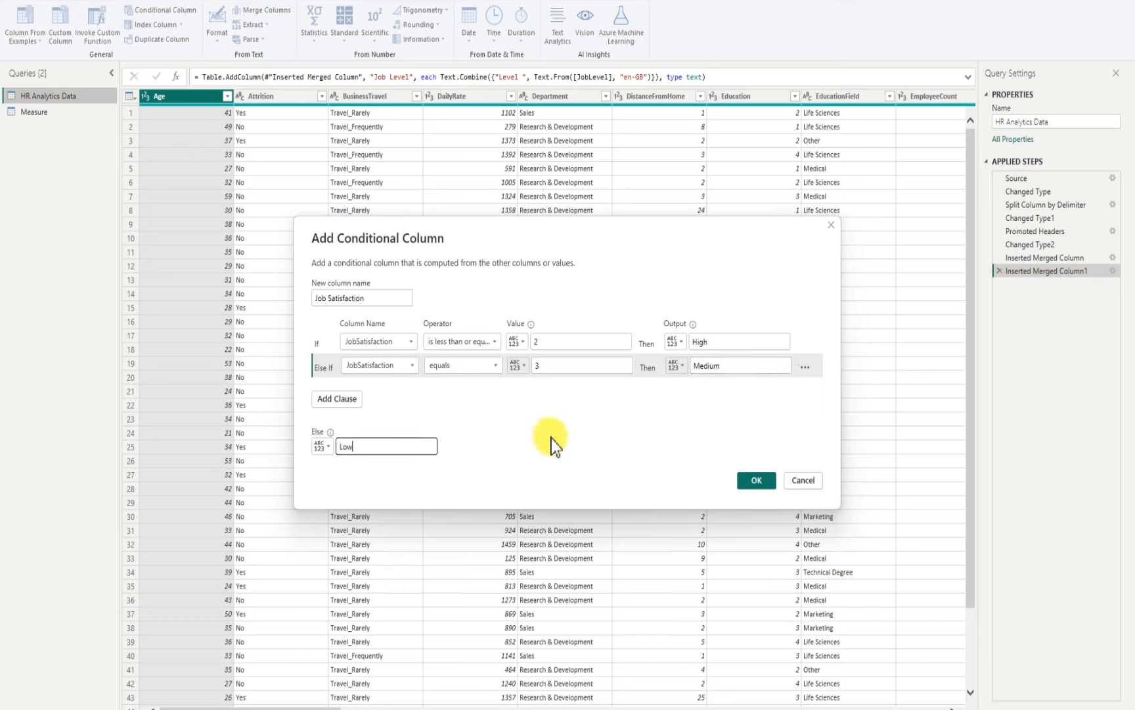
pyautogui.click(754, 481)
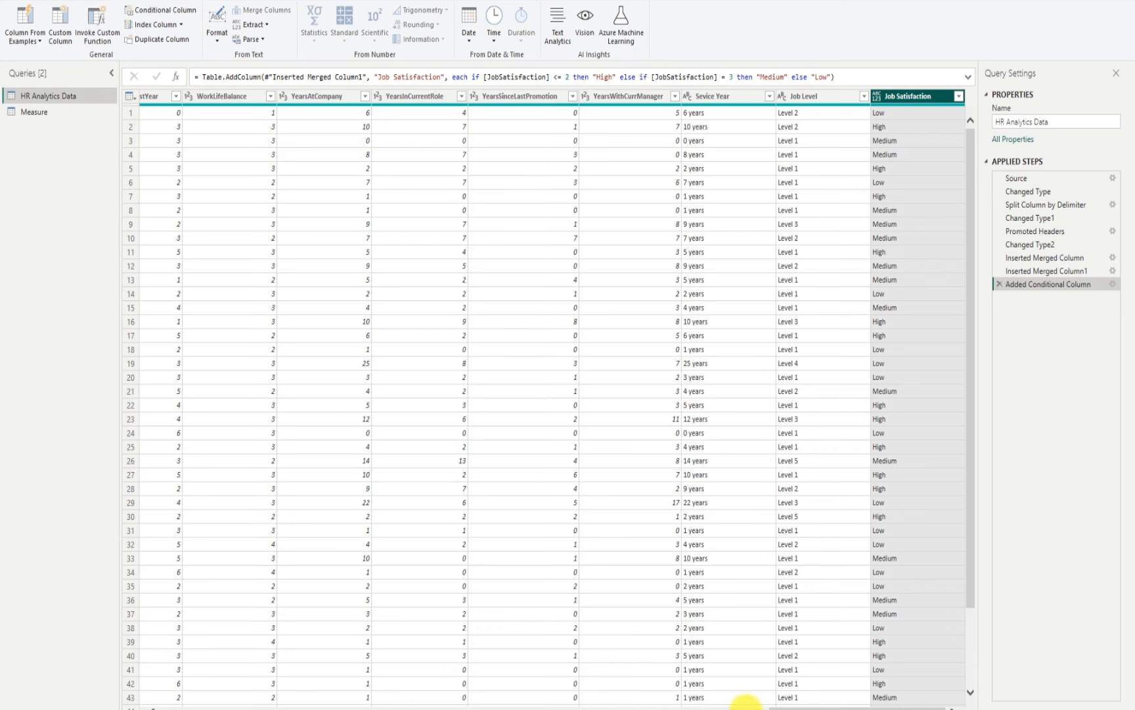
# Change the new Job Satisfaction column's data type to Text and apply the query changes to the report
pyautogui.moveTo(784, 708); pyautogui.dragTo(824, 701)
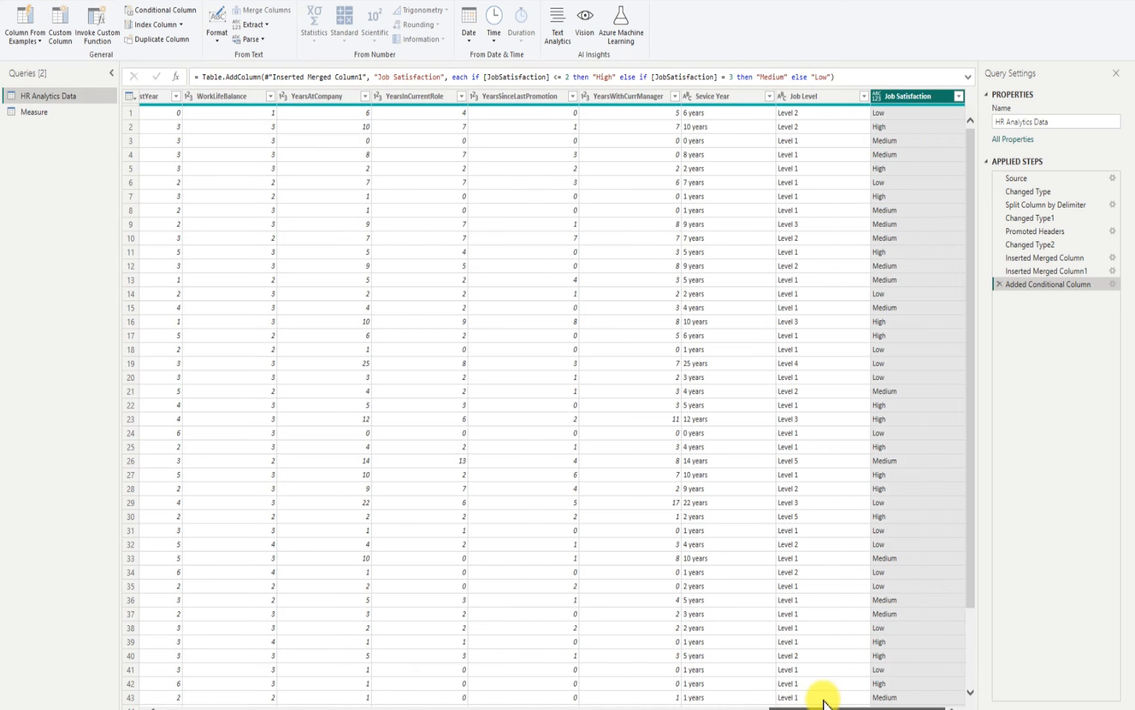
pyautogui.click(877, 98)
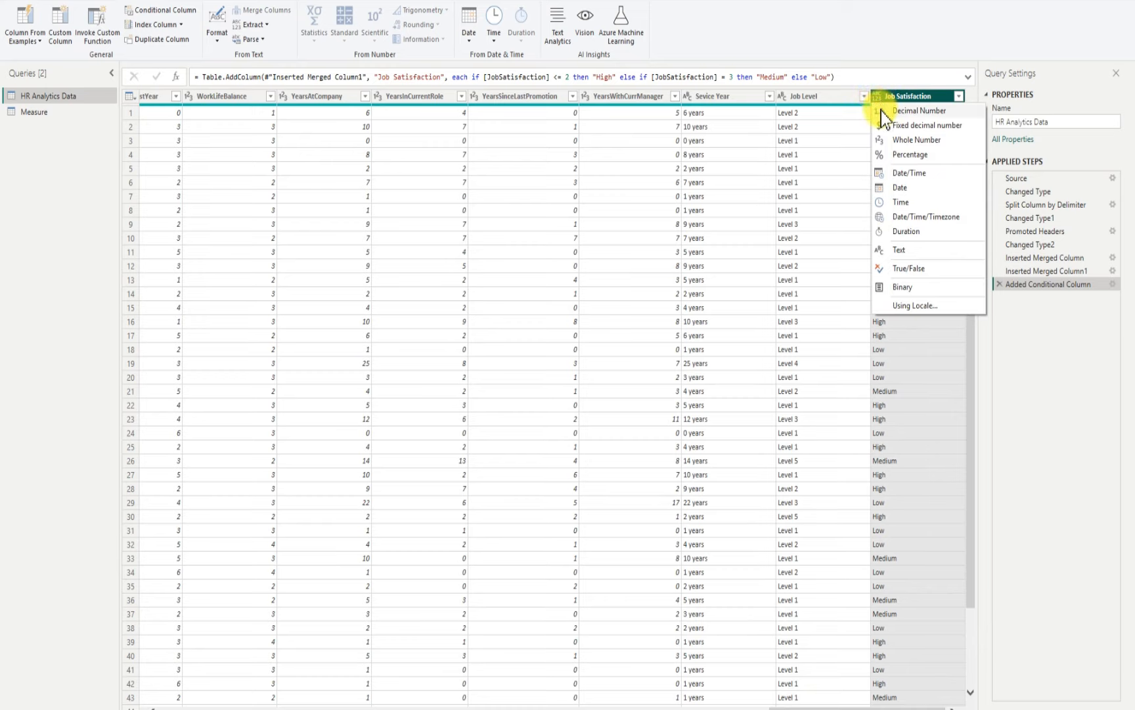
pyautogui.click(903, 251)
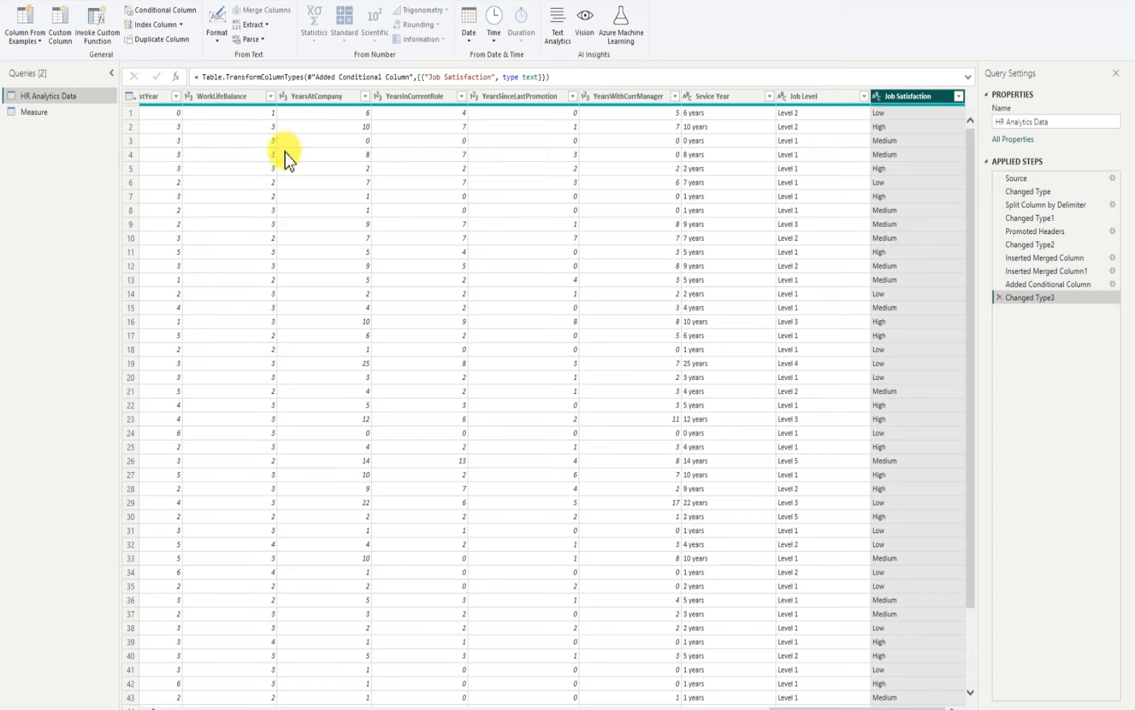
pyautogui.click(54, 1)
pyautogui.click(14, 29)
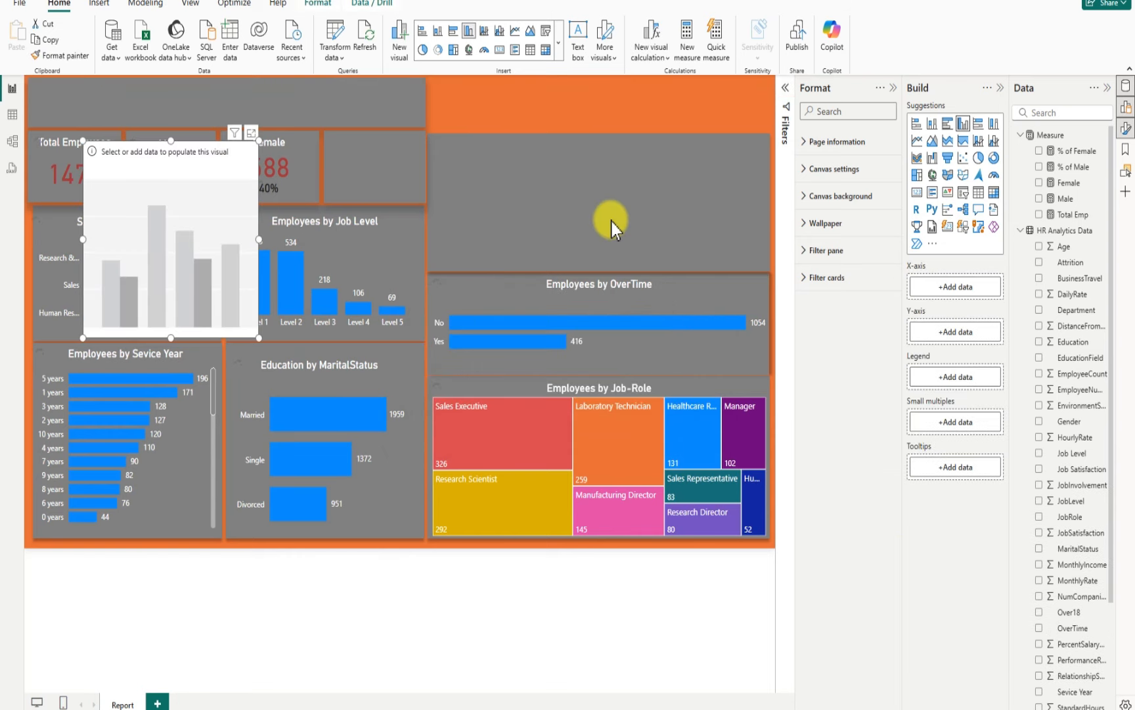
# Place the empty clustered column chart over the blank panel above Employees by OverTime, about 577 wide at horizontal 691, vertical 87
pyautogui.moveTo(252, 216); pyautogui.dragTo(571, 186)
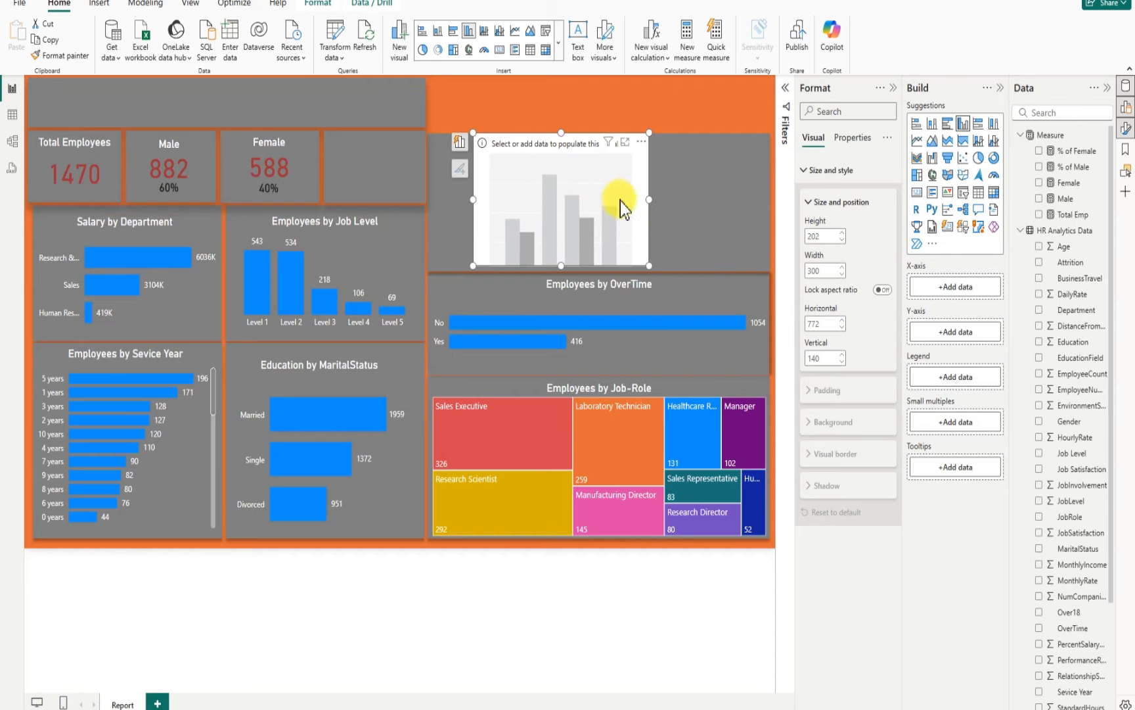
pyautogui.moveTo(649, 198); pyautogui.dragTo(761, 223)
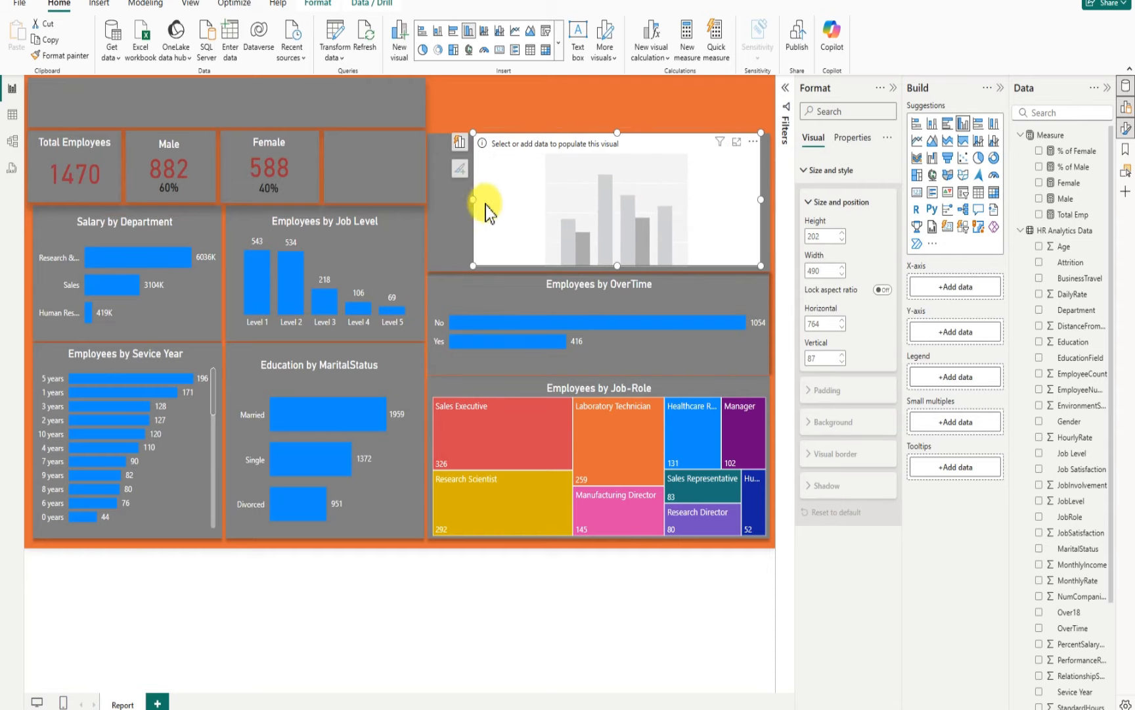
pyautogui.moveTo(469, 201); pyautogui.dragTo(430, 216)
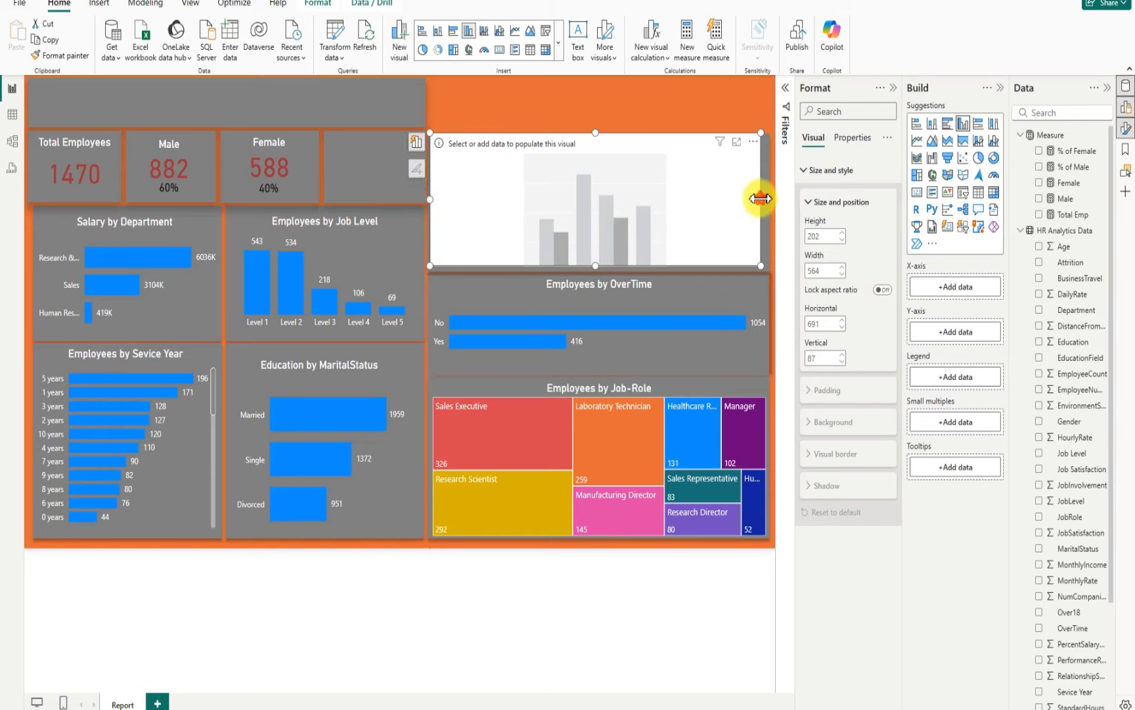
pyautogui.moveTo(760, 198); pyautogui.dragTo(768, 199)
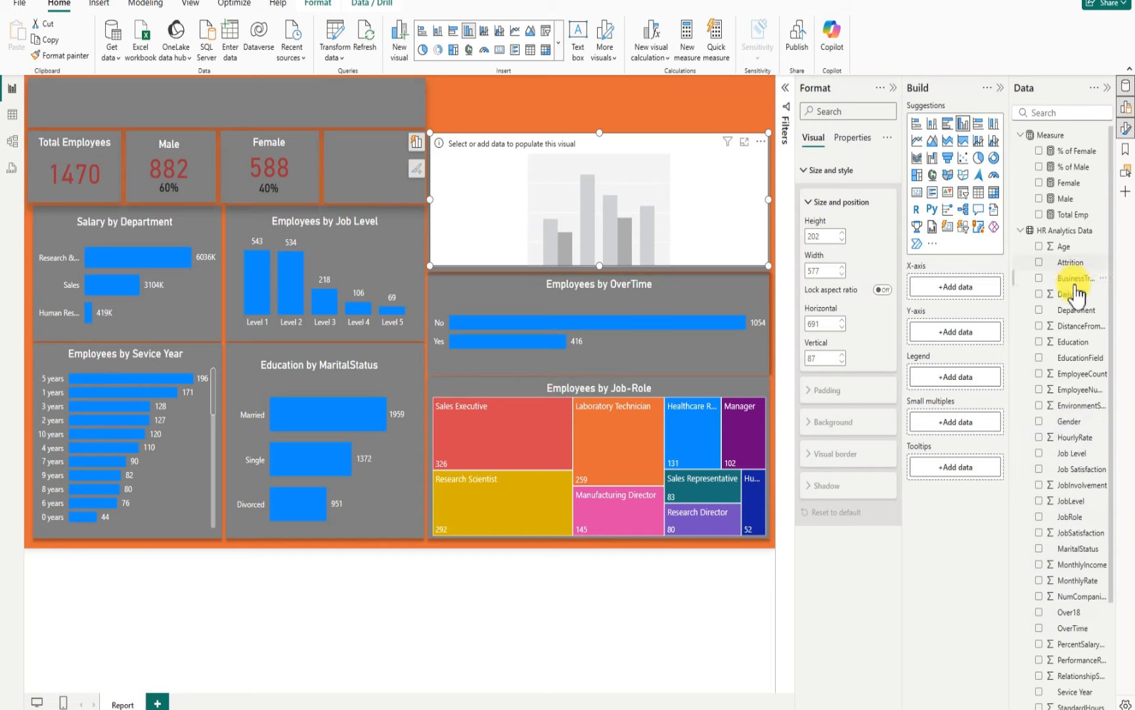
# Plot Total Emp by Job Satisfaction in the new column chart and turn off its background
pyautogui.scroll(-4, 1080, 617)
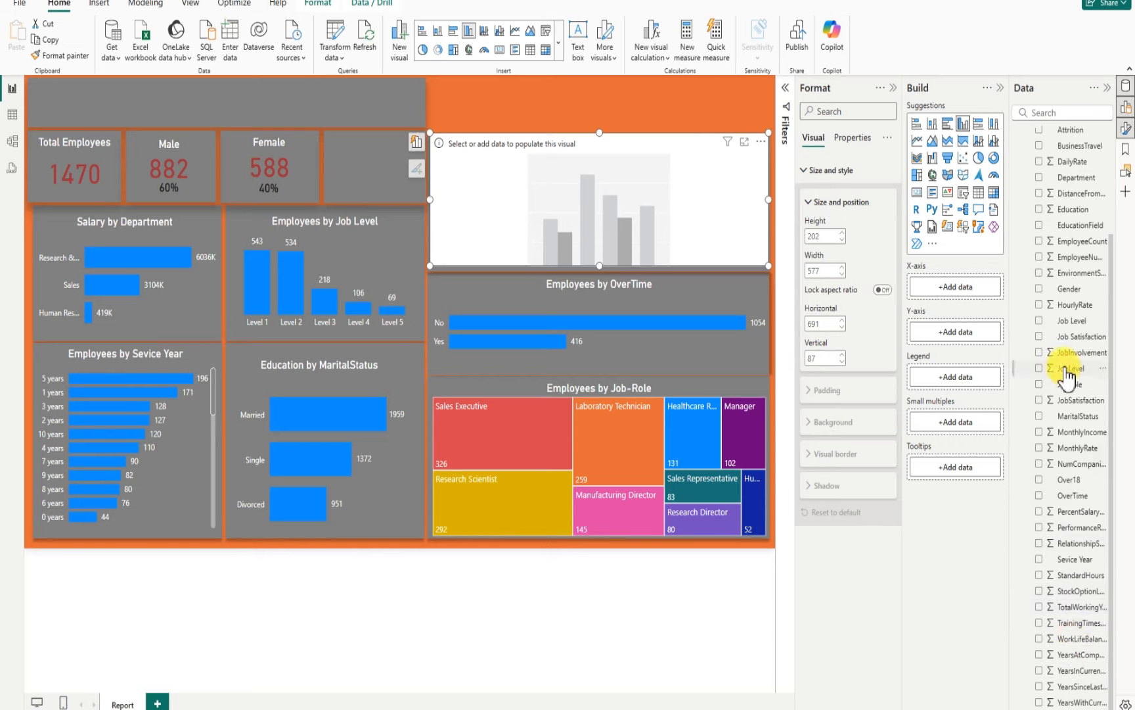
pyautogui.click(1040, 337)
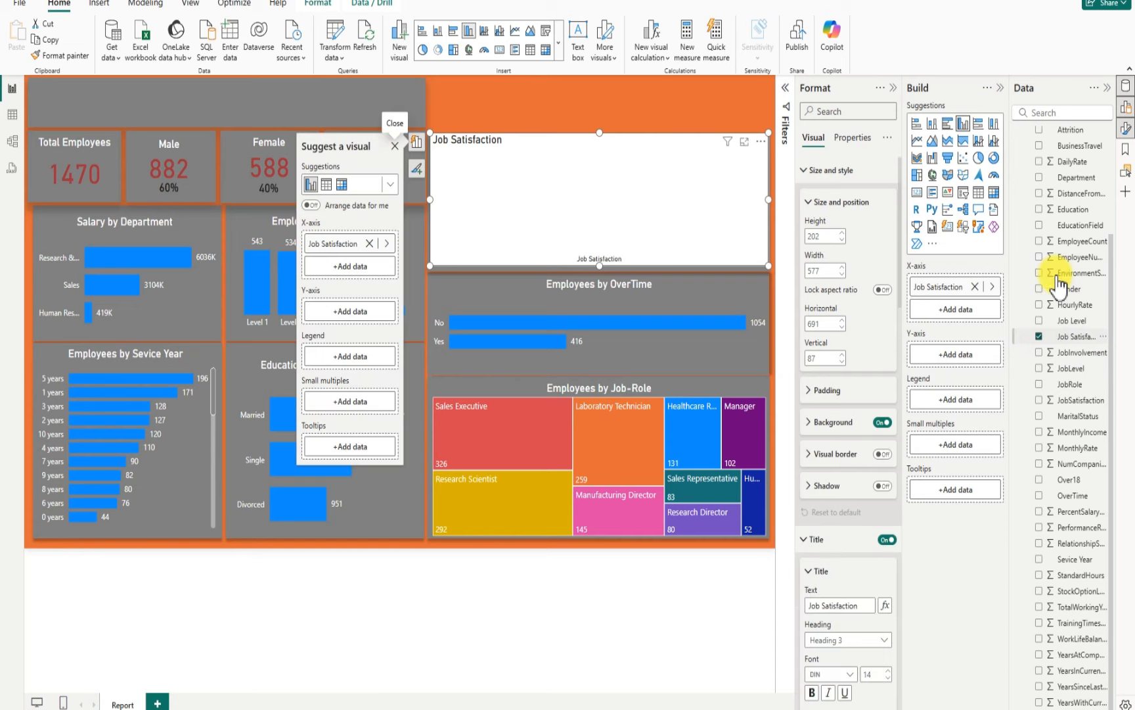
pyautogui.scroll(3, 1072, 205)
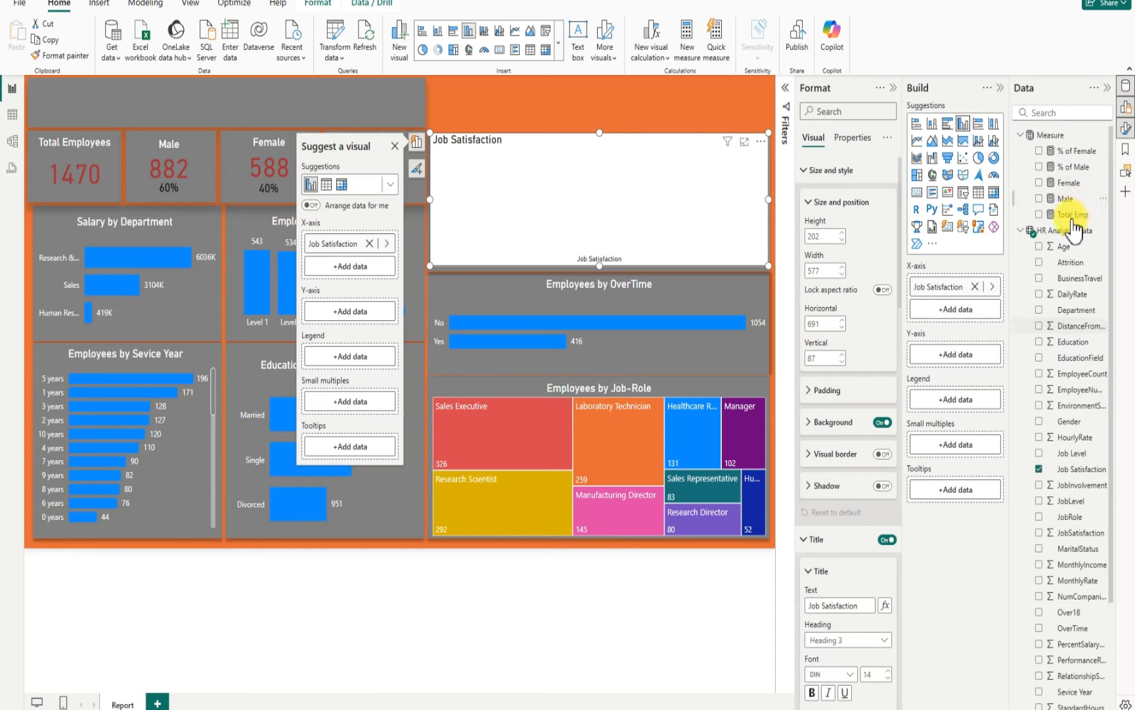
pyautogui.scroll(-3, 1065, 216)
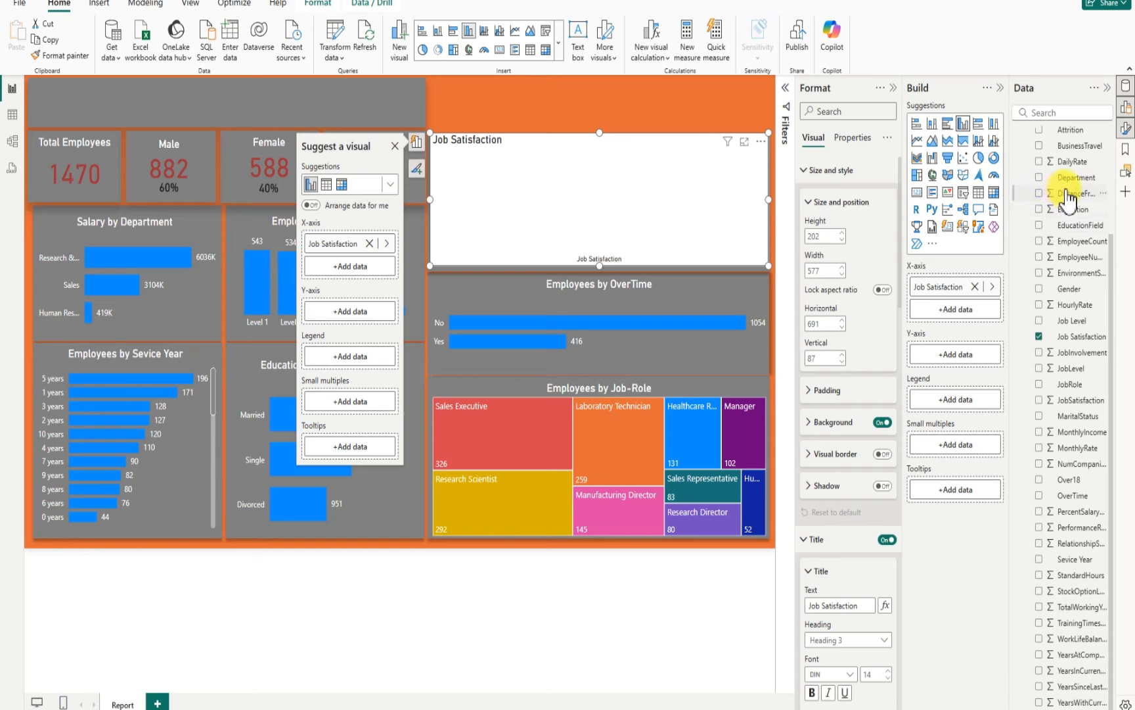
pyautogui.scroll(3, 1041, 224)
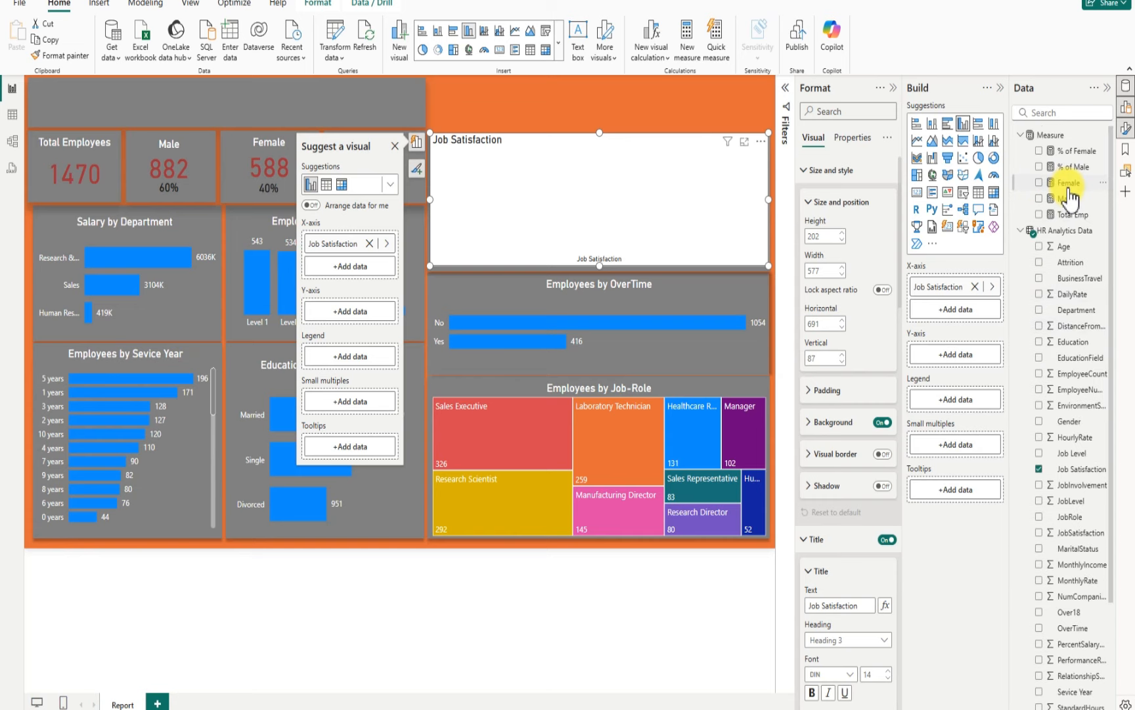
pyautogui.click(1039, 214)
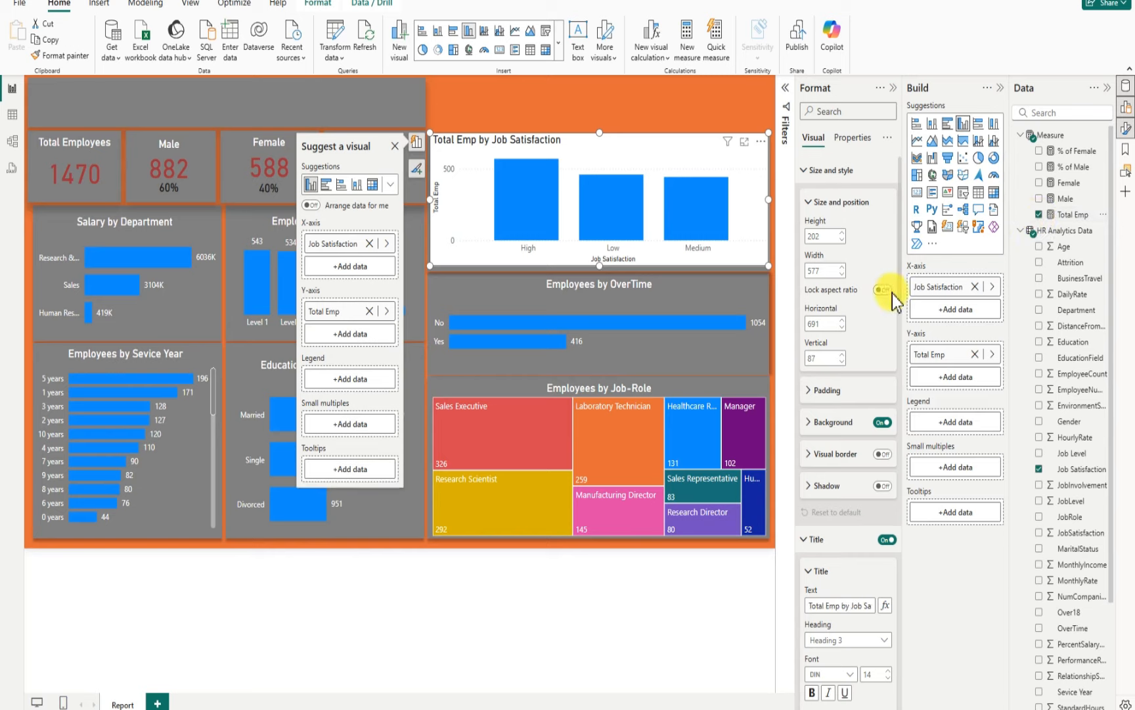
pyautogui.click(885, 424)
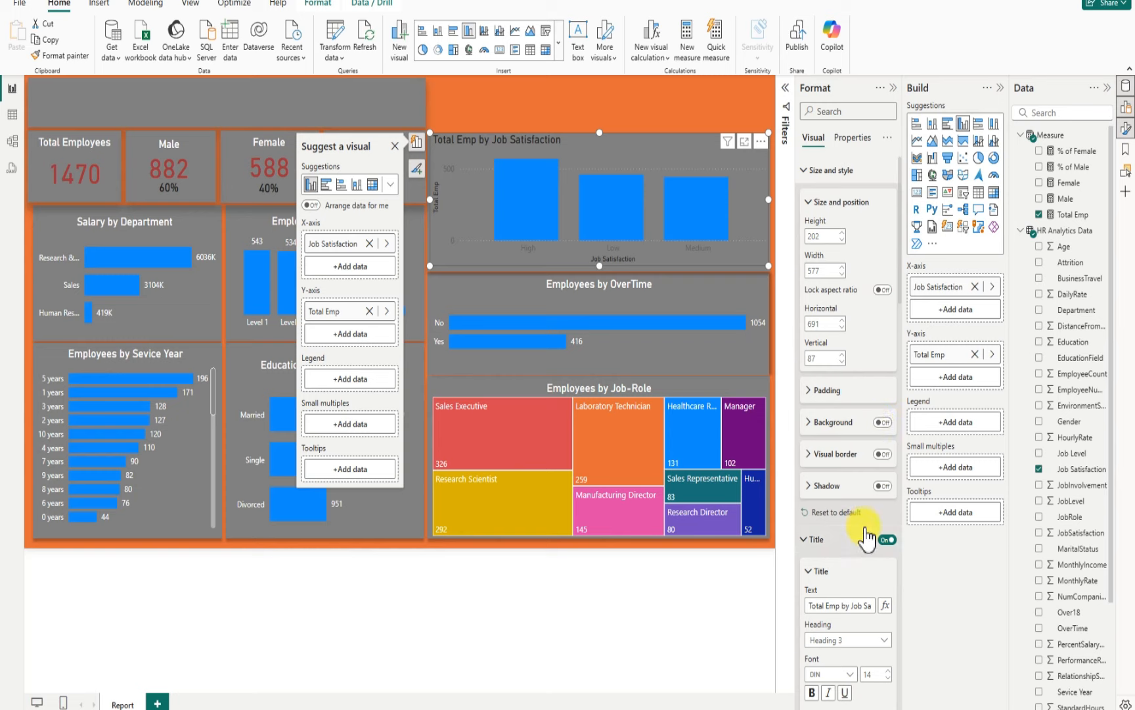
# Retitle the Total Emp by Job Satisfaction column chart as Employees by Job Satisfaction
pyautogui.scroll(-3, 845, 552)
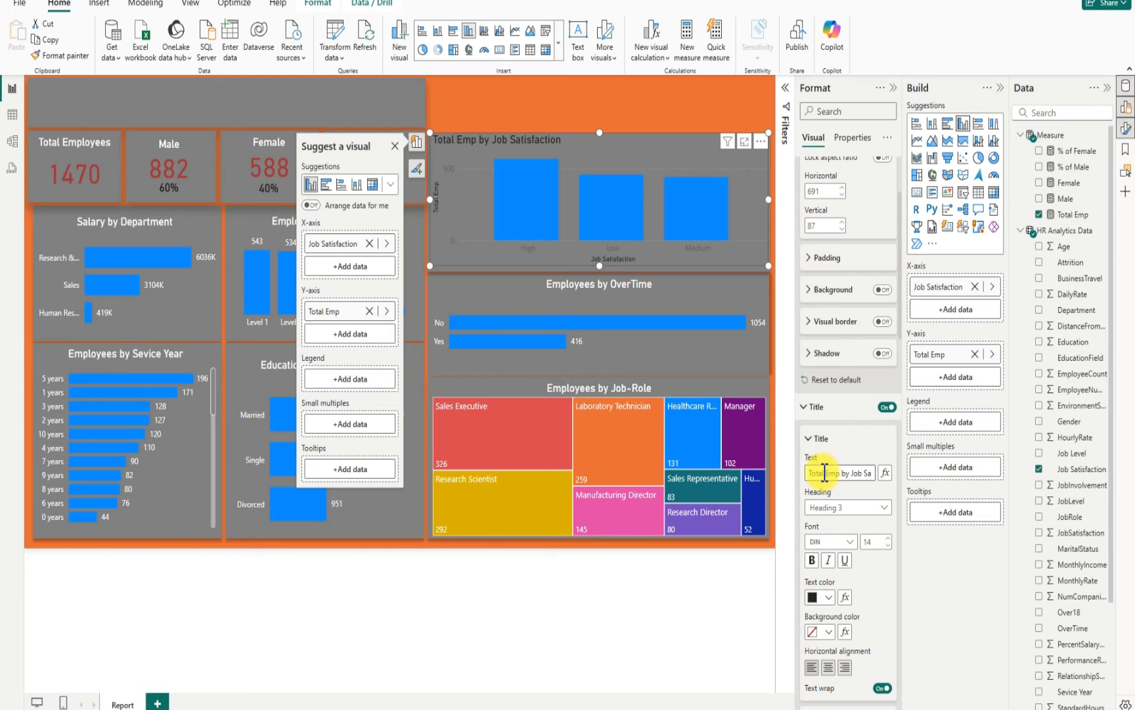
pyautogui.click(823, 473)
pyautogui.press('BackSpace')
pyautogui.press('BackSpace')
pyautogui.press('BackSpace')
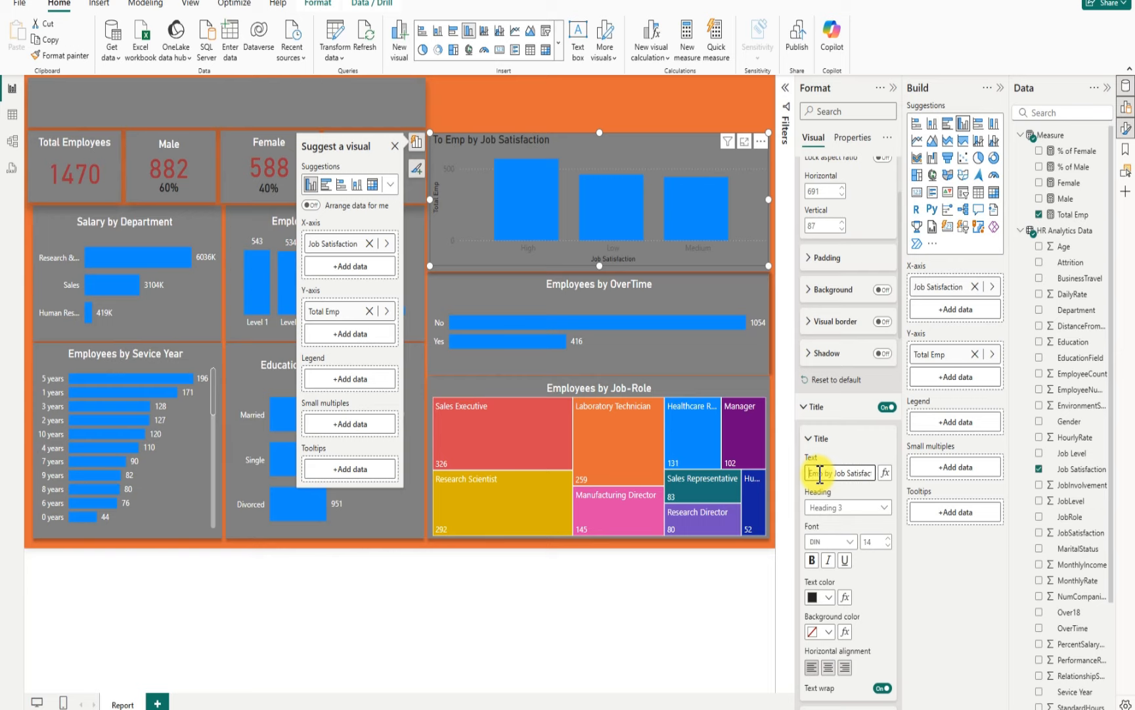
pyautogui.press('BackSpace')
pyautogui.press('BackSpace')
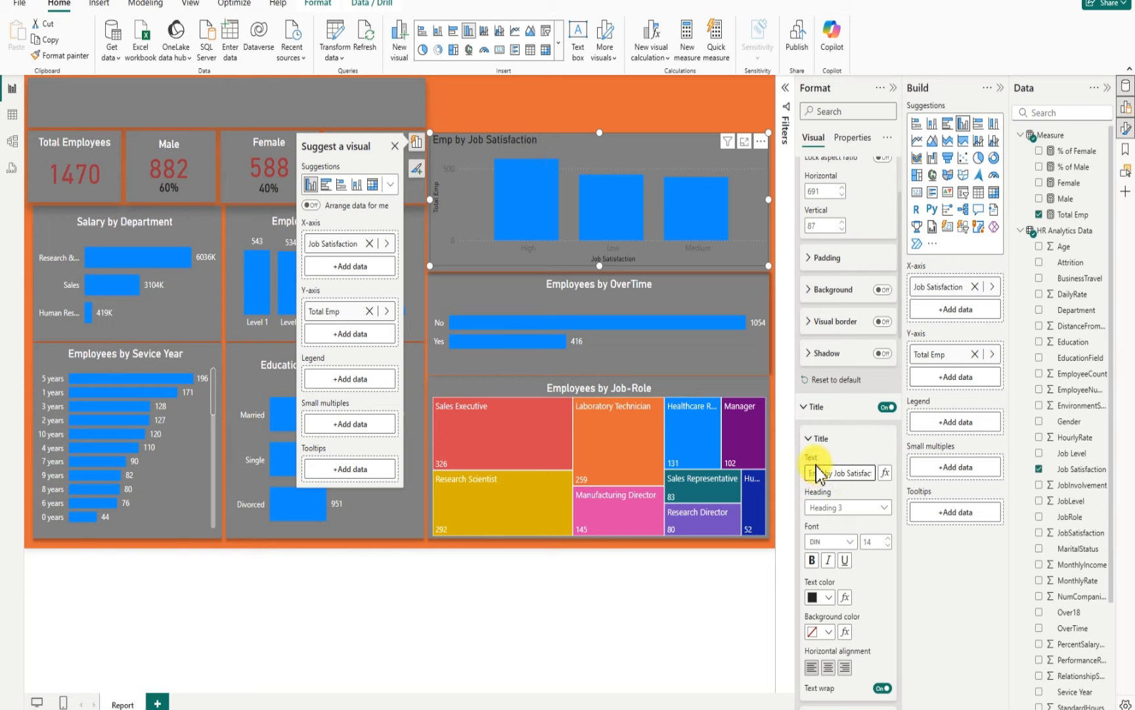
pyautogui.write('loyees')
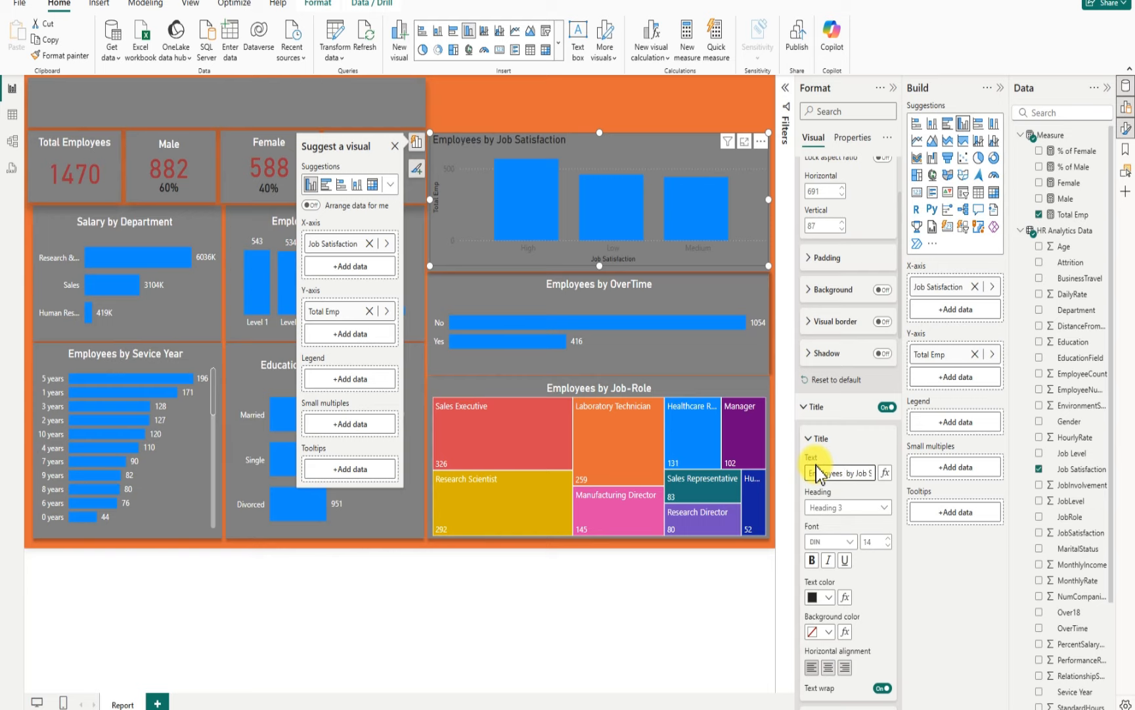
# Make the Employees by Job Satisfaction chart title white and center it horizontally
pyautogui.click(829, 597)
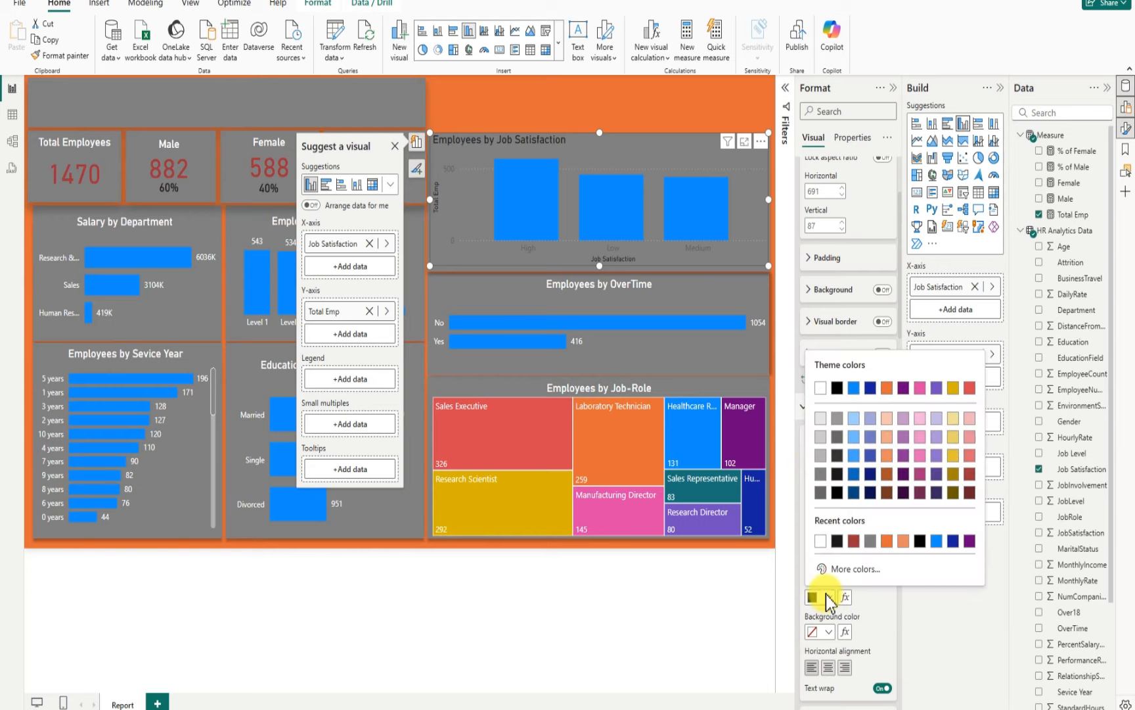
pyautogui.click(820, 389)
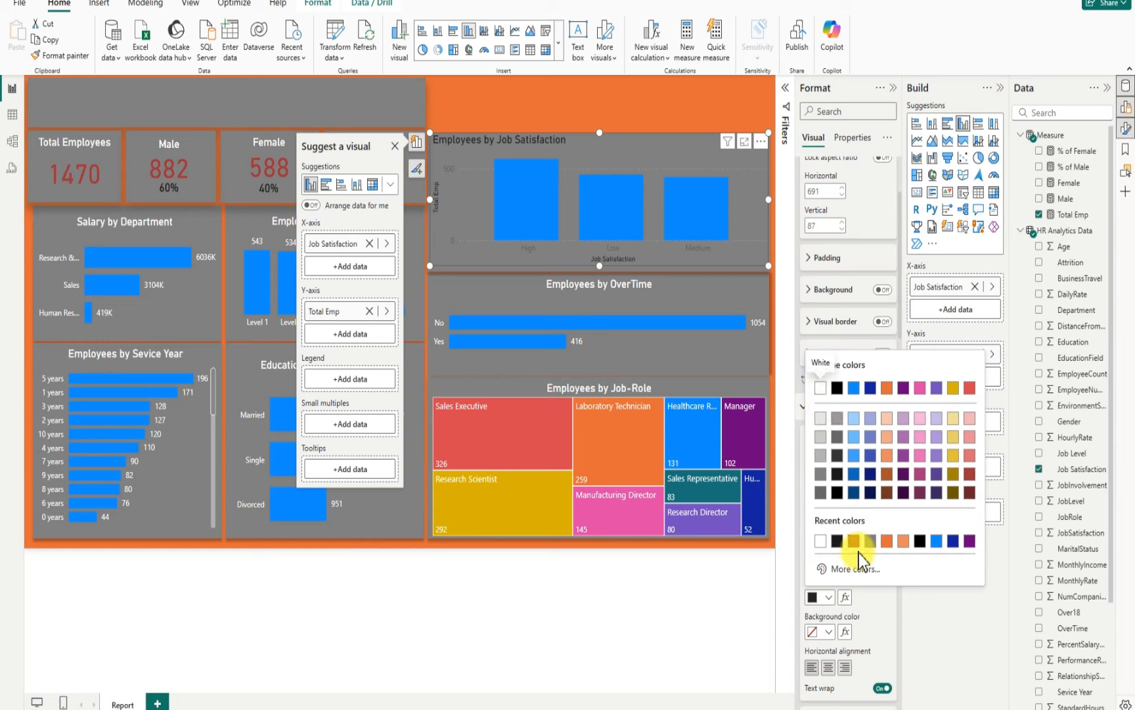
pyautogui.click(828, 667)
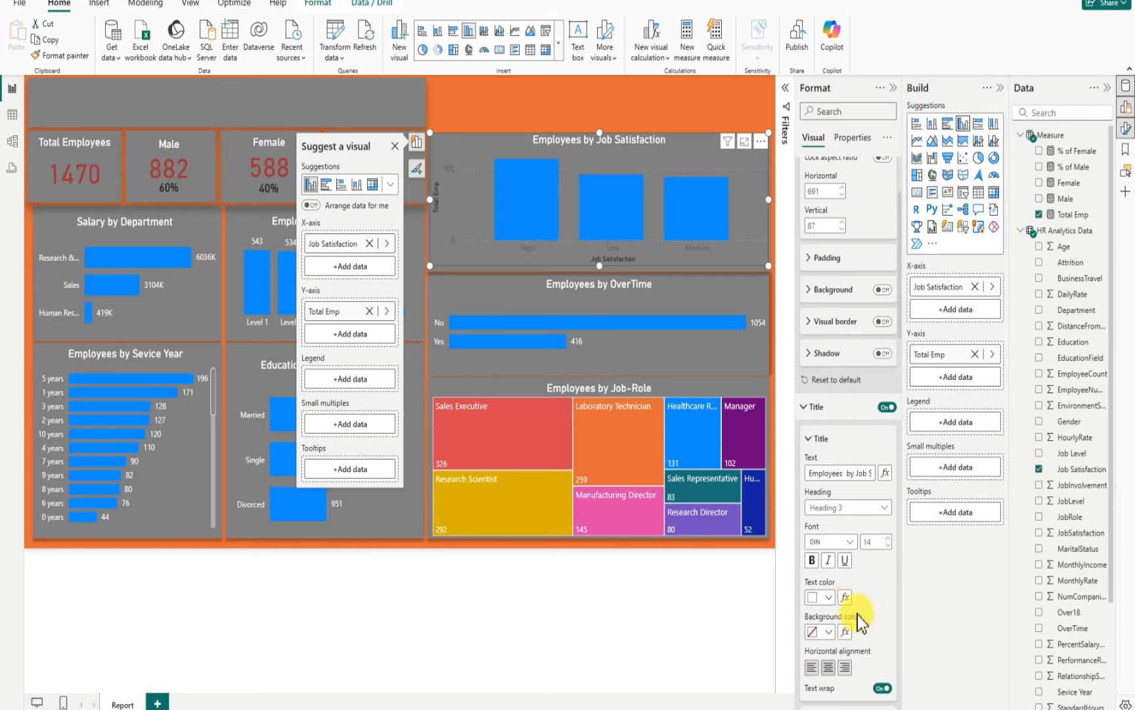
# Color the job satisfaction chart's X-axis values white and turn off the X-axis title
pyautogui.scroll(-6, 843, 519)
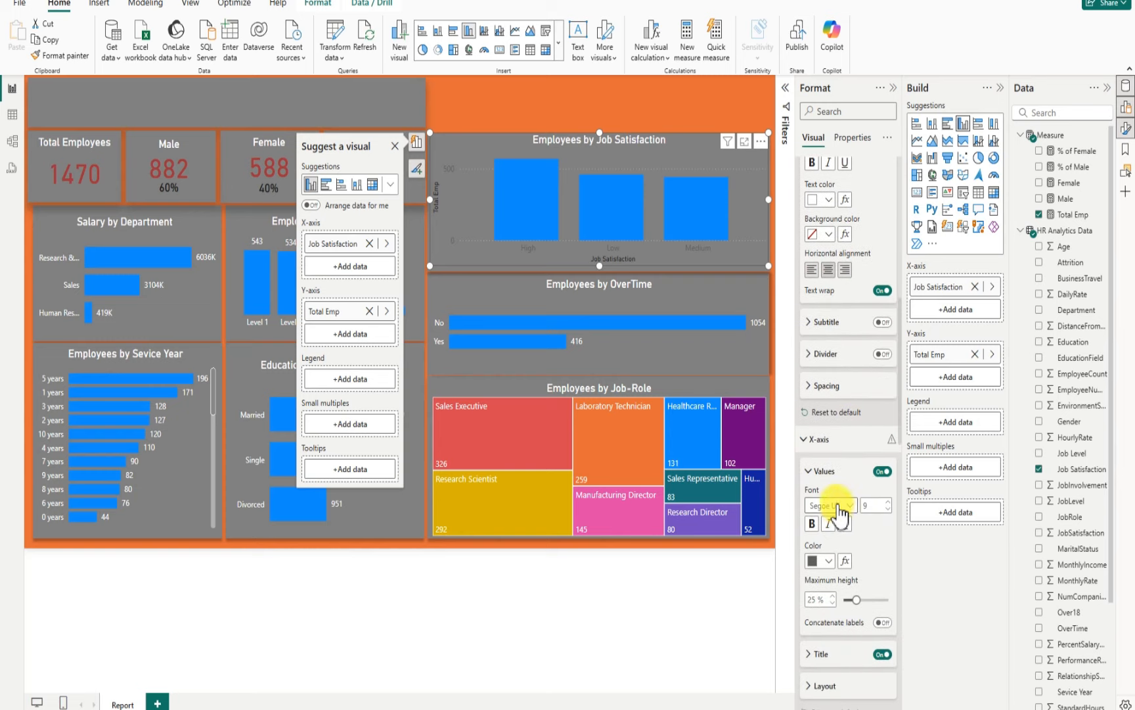
pyautogui.scroll(-1, 841, 512)
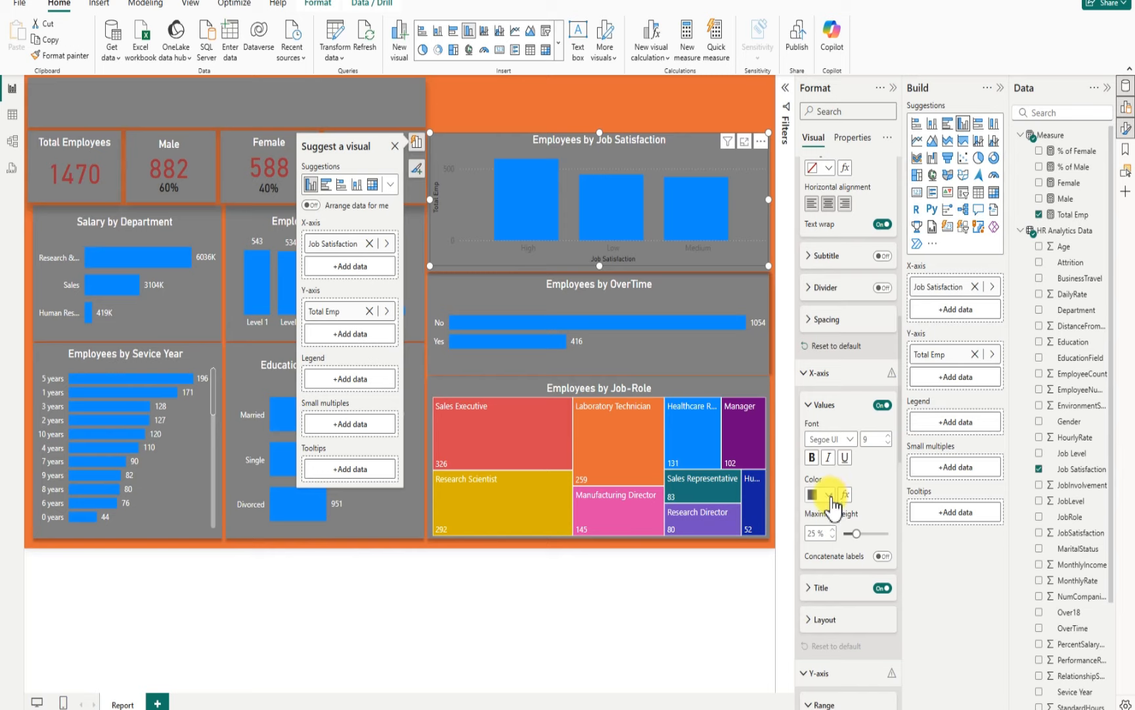
pyautogui.click(830, 495)
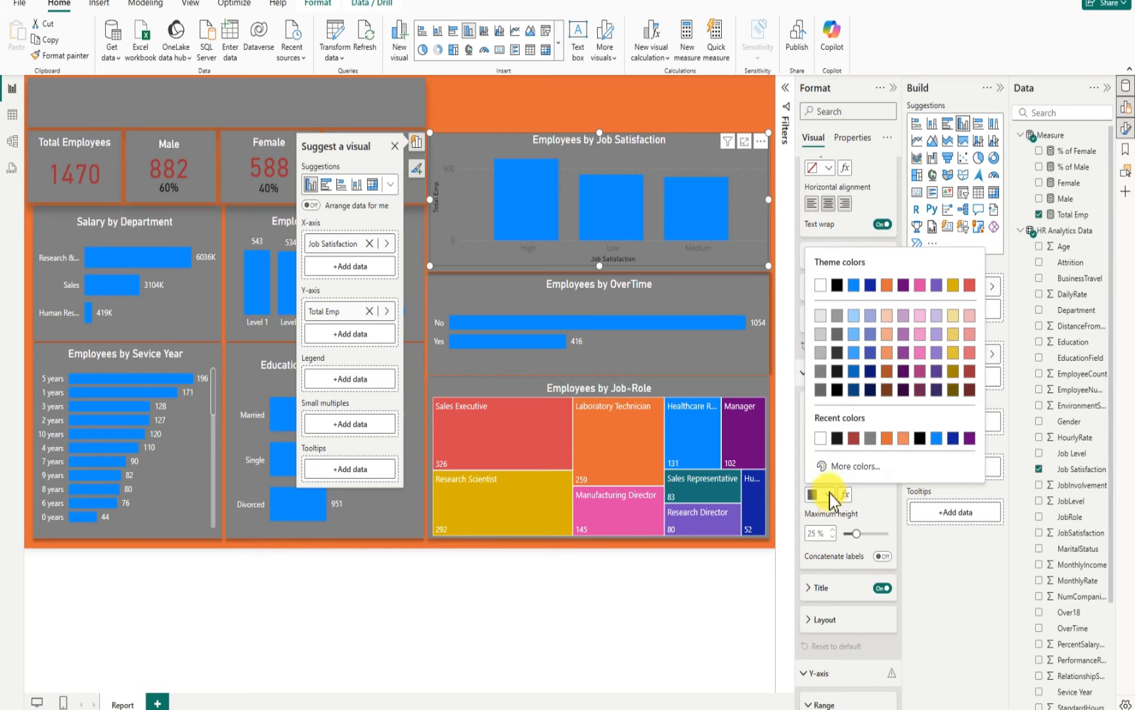
pyautogui.click(823, 287)
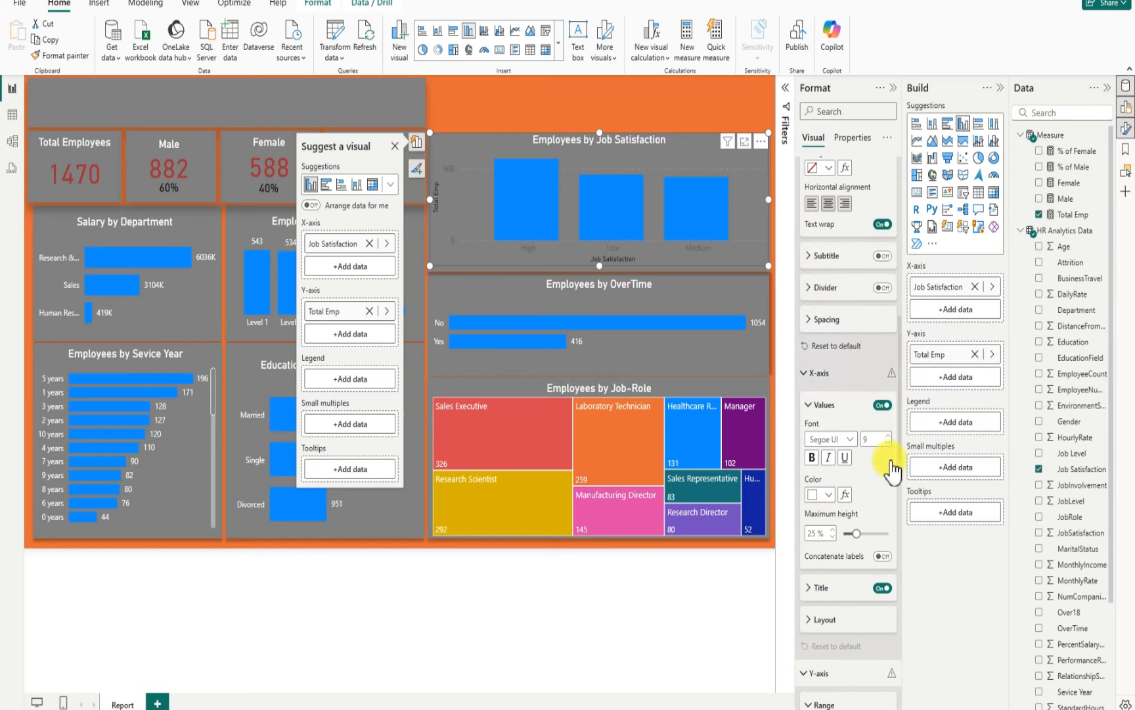
pyautogui.click(882, 587)
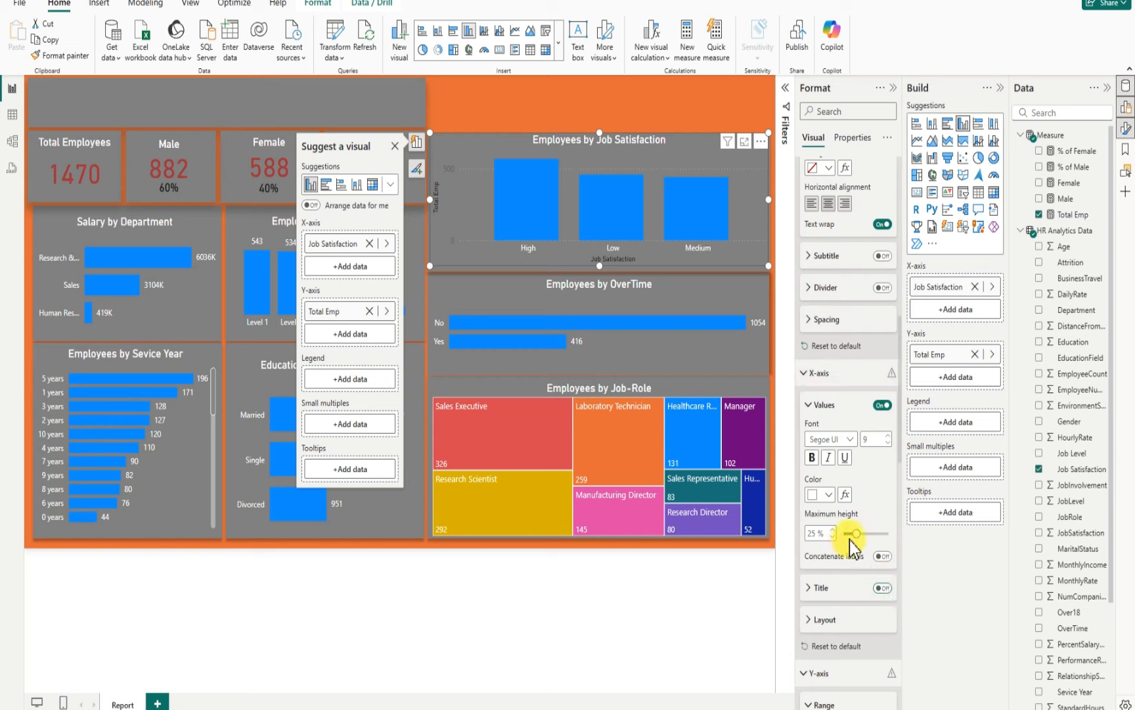
# Turn off the Y-axis values and Y-axis title of the job satisfaction chart
pyautogui.scroll(-5, 848, 534)
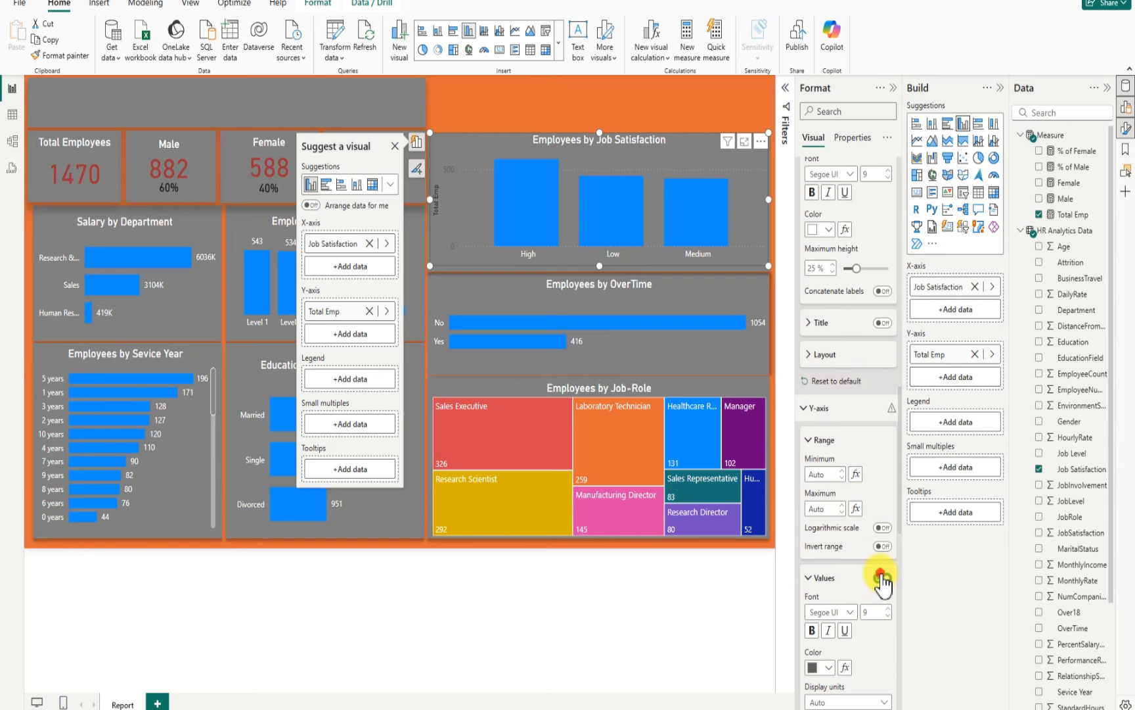
pyautogui.click(881, 578)
pyautogui.scroll(-2, 880, 591)
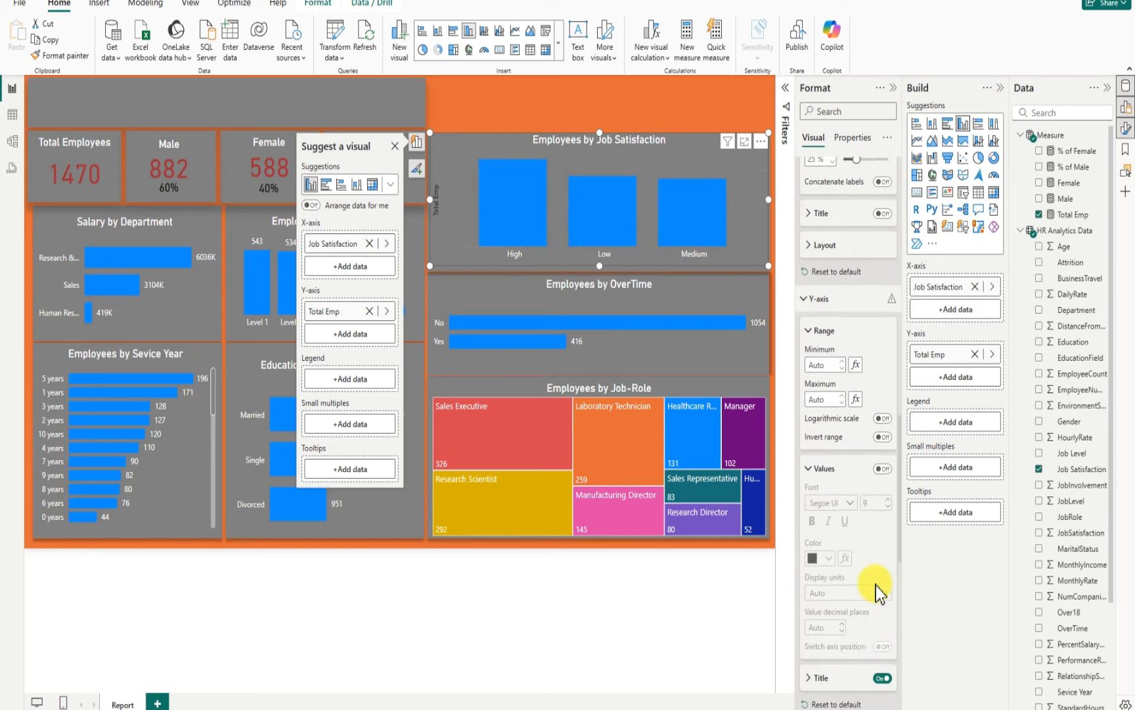
pyautogui.scroll(-3, 880, 592)
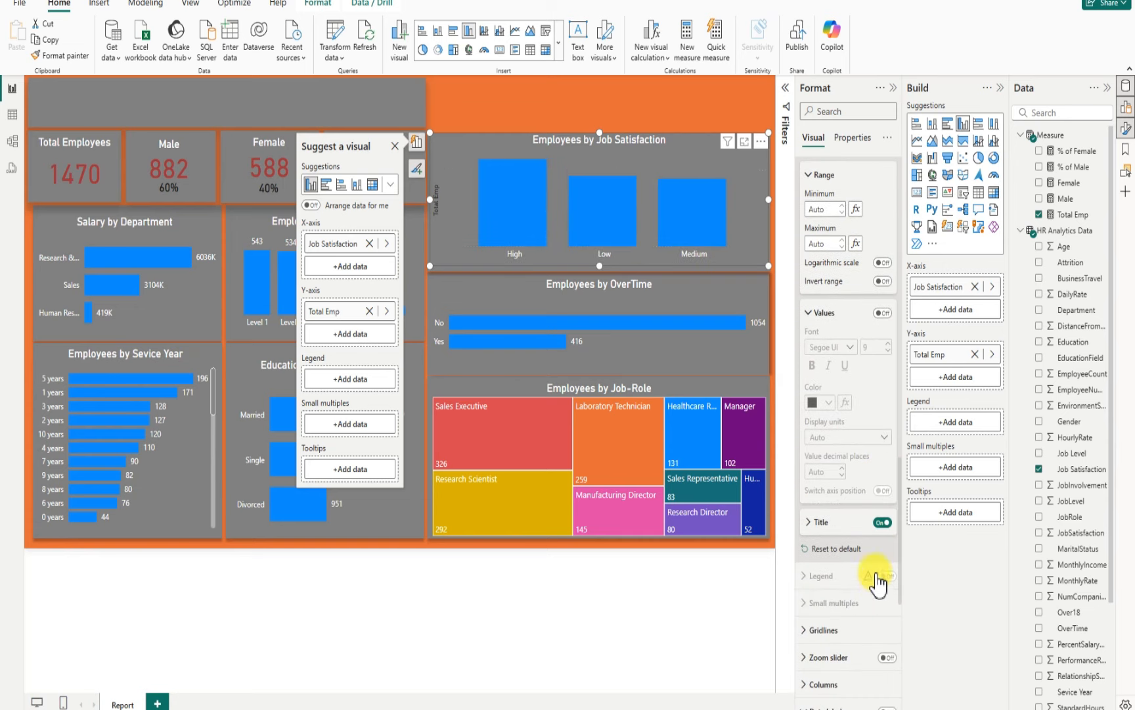
pyautogui.click(881, 523)
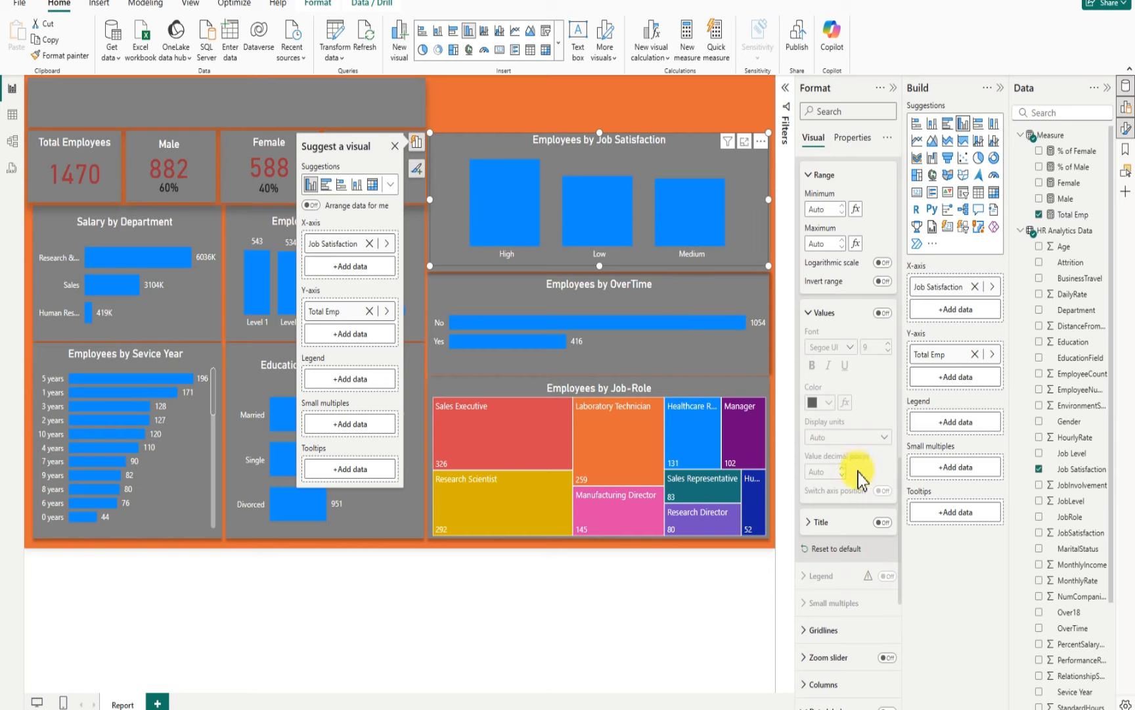
# Turn on data labels for the job satisfaction columns and color their values white
pyautogui.scroll(-3, 865, 599)
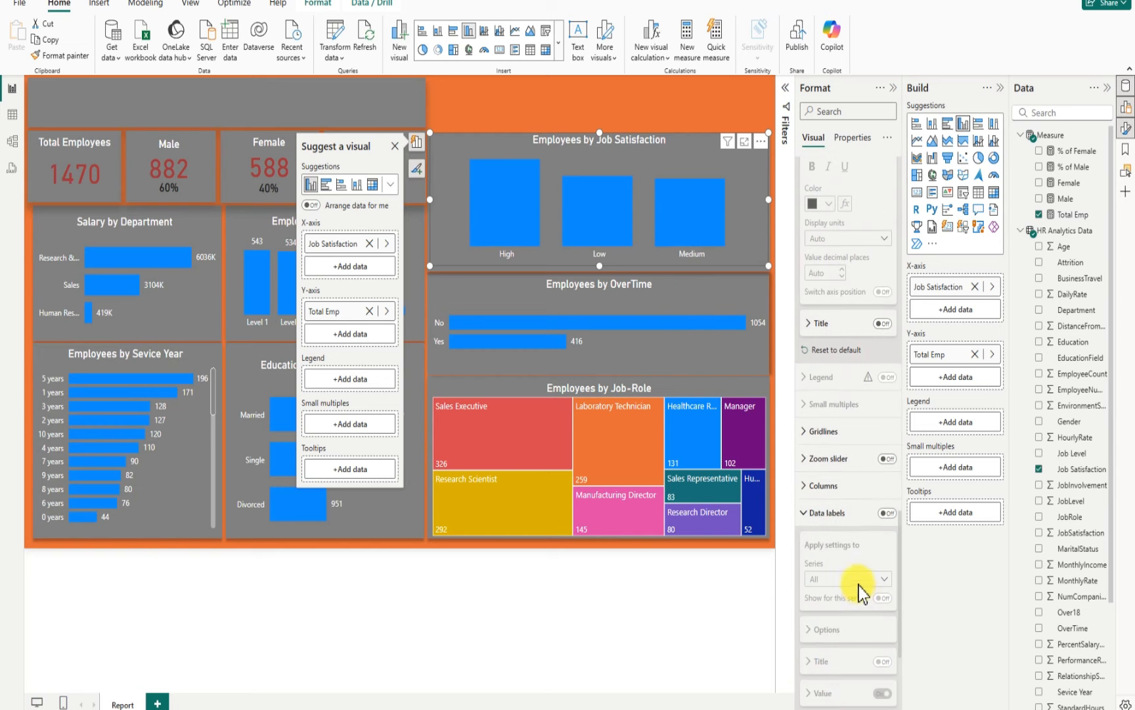
pyautogui.click(885, 513)
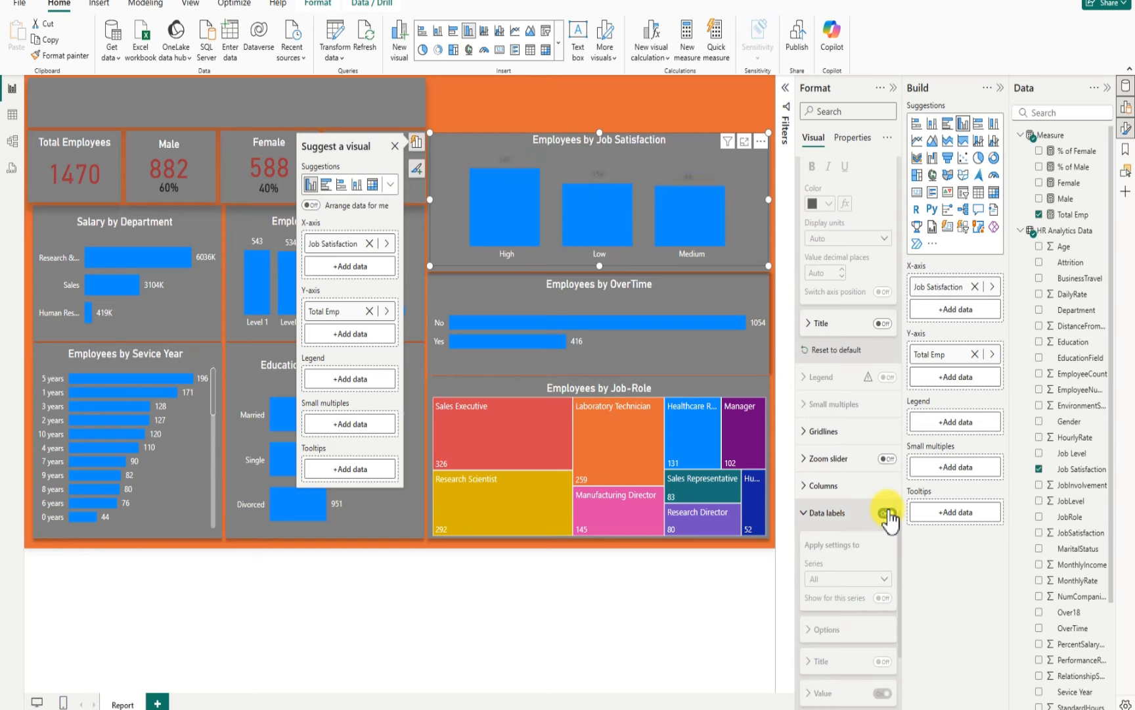
pyautogui.scroll(-3, 834, 647)
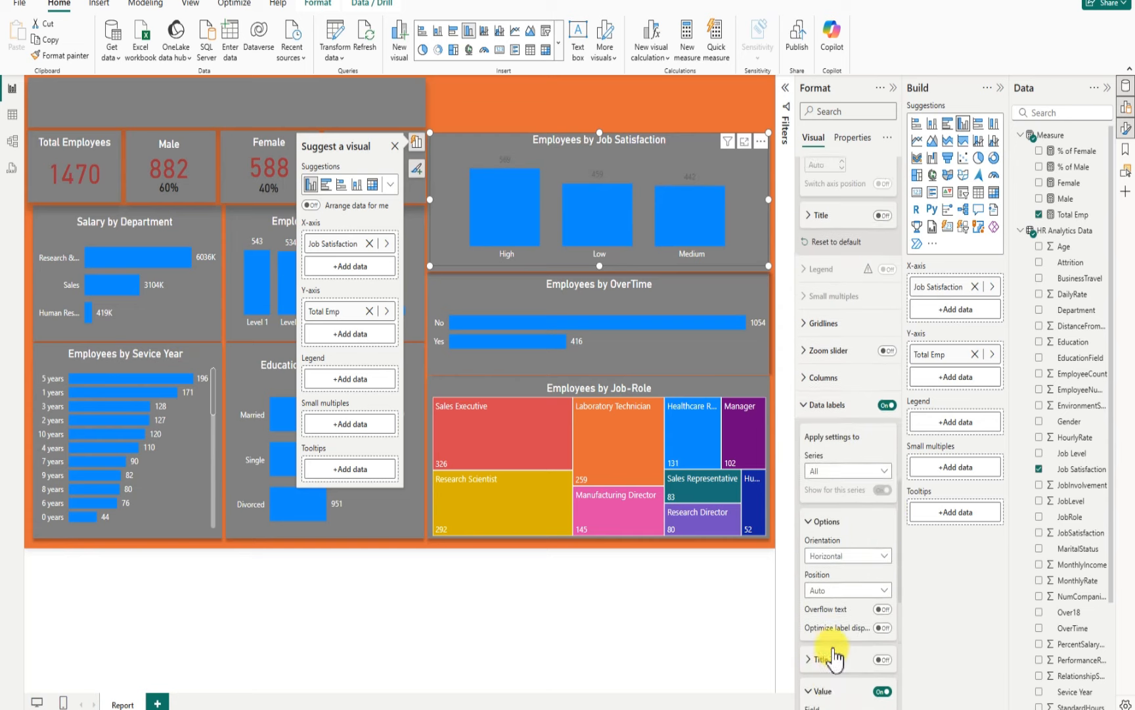
pyautogui.scroll(-3, 833, 654)
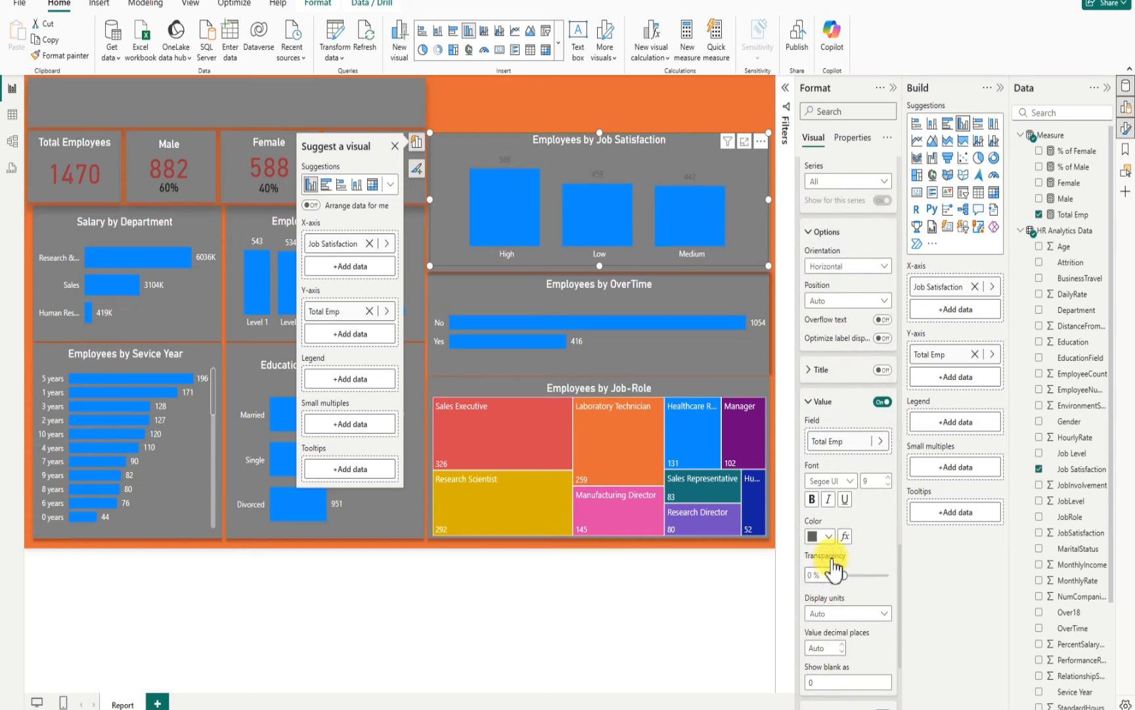
pyautogui.click(831, 536)
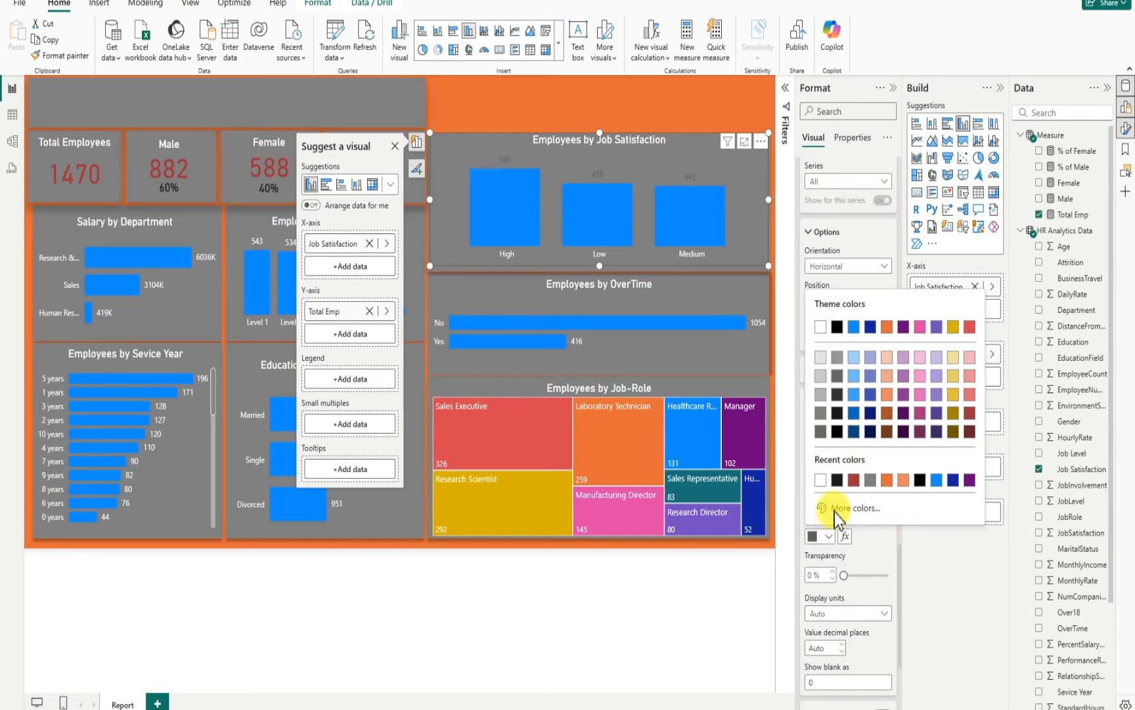
pyautogui.click(823, 328)
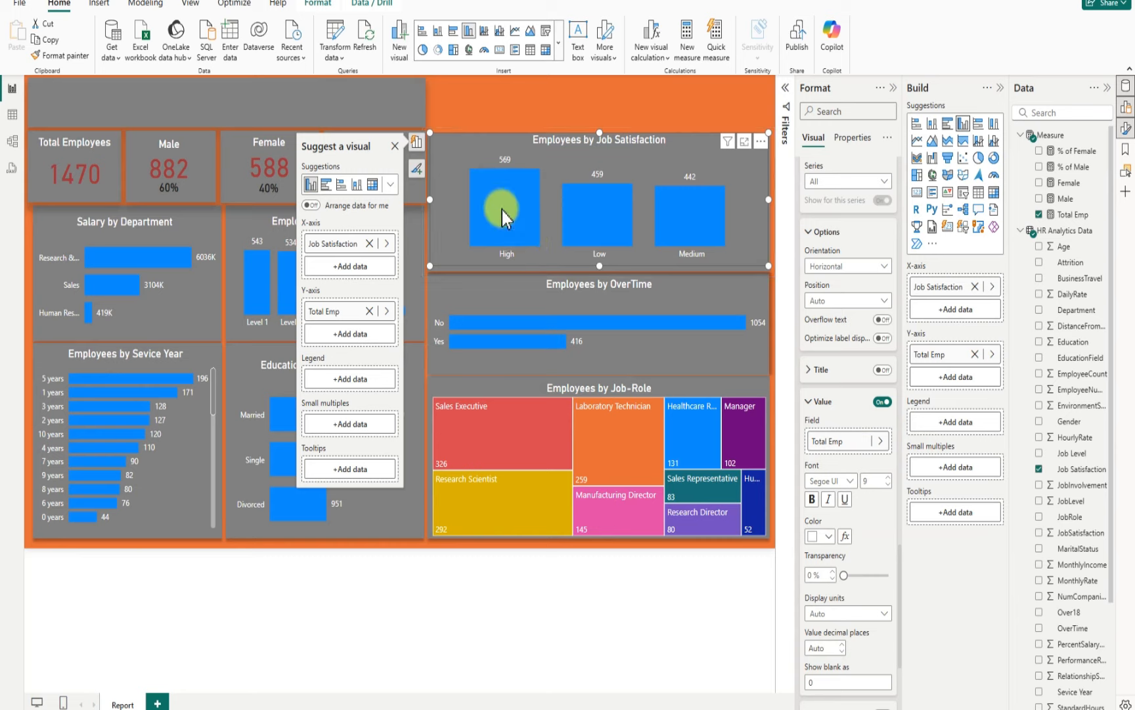
# Add the % of Male and % of Female measures to the job satisfaction chart's tooltips
pyautogui.moveTo(502, 210)
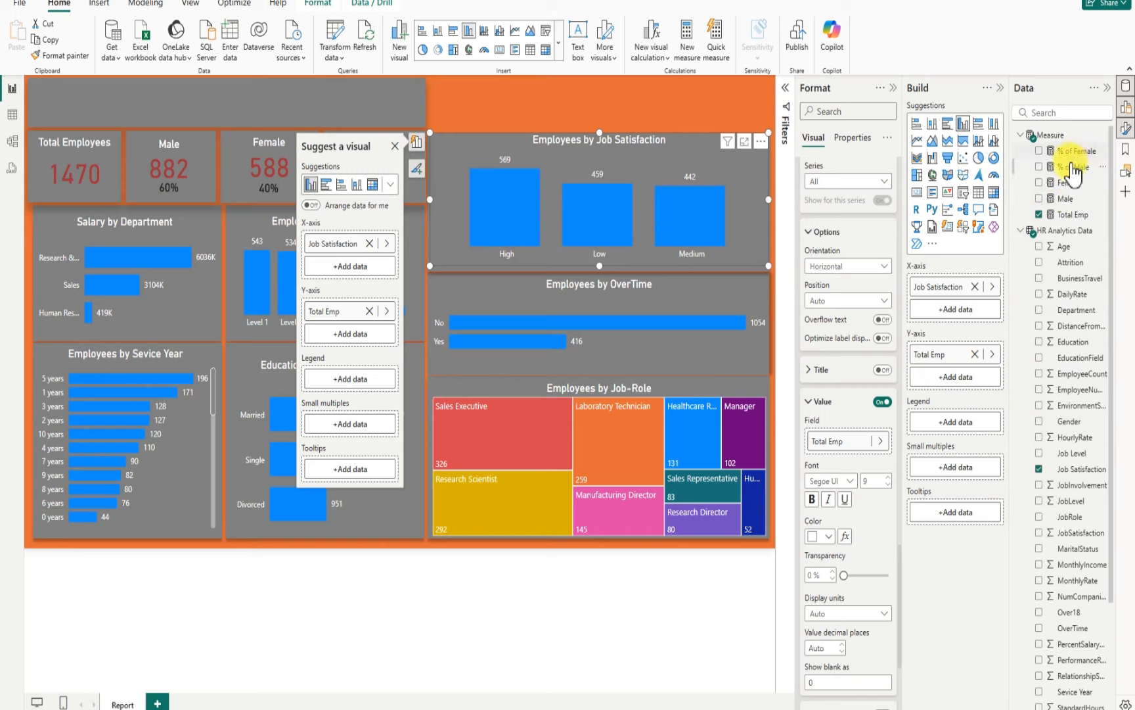
pyautogui.moveTo(1069, 176); pyautogui.dragTo(953, 519)
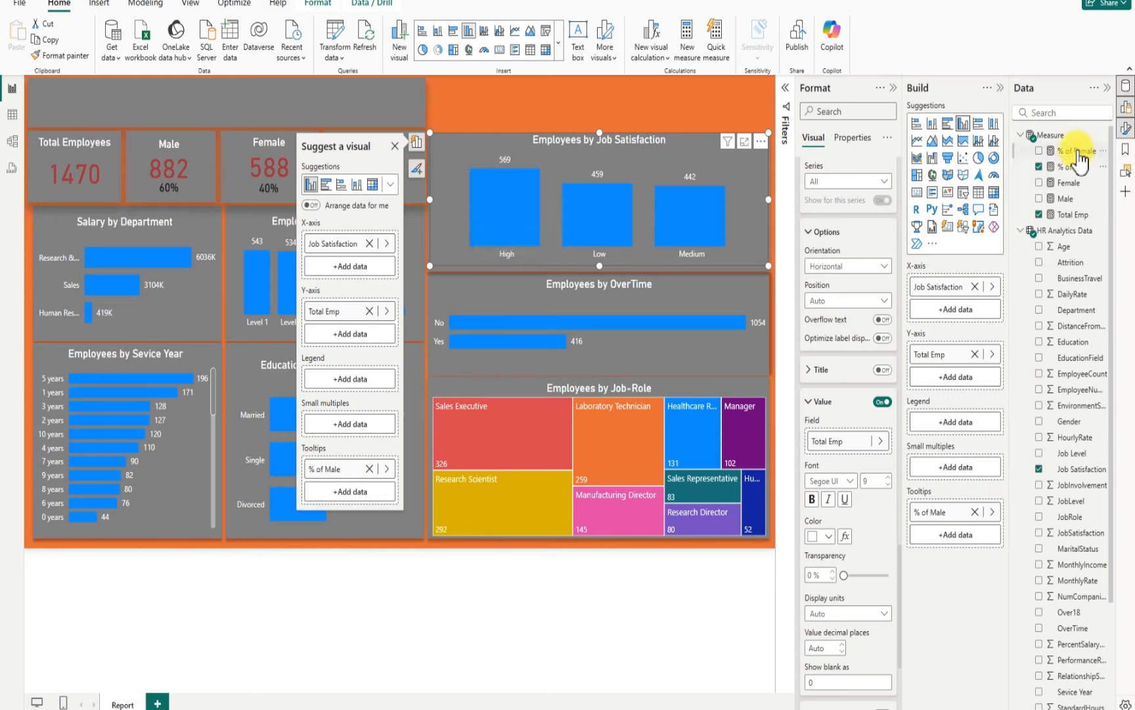
pyautogui.moveTo(1081, 166); pyautogui.dragTo(978, 540)
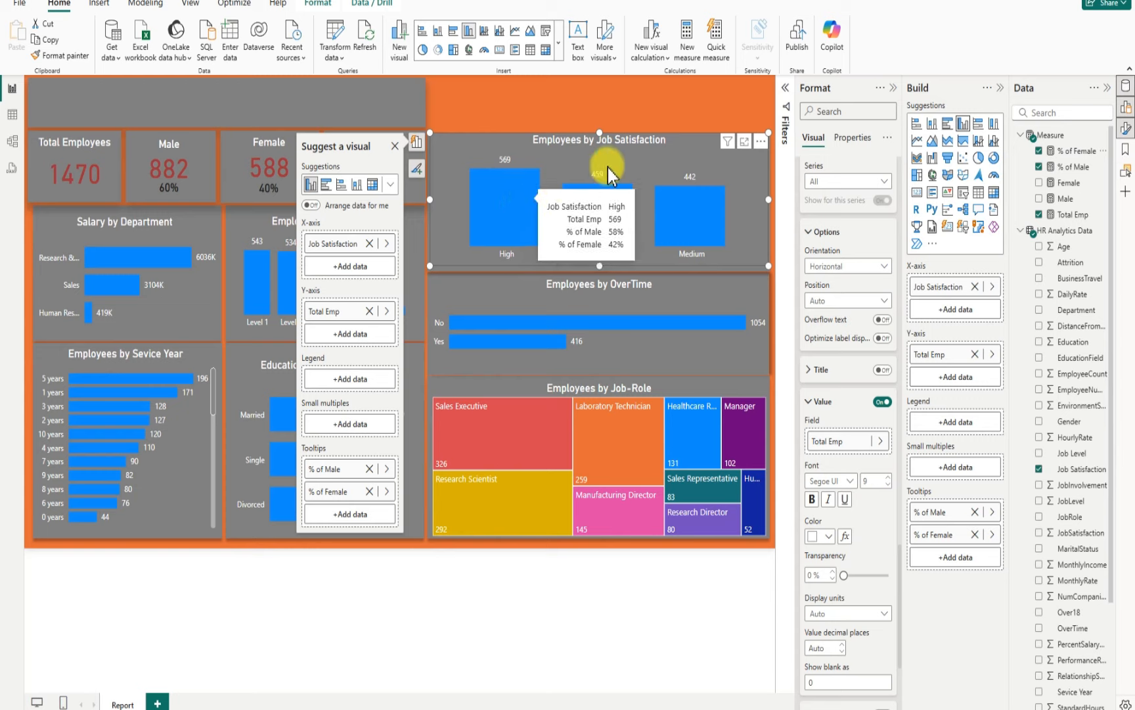
# Insert a slicer in the empty band above Employees by Job Satisfaction, 72 high and 577 wide at horizontal 691, vertical 7
pyautogui.click(483, 600)
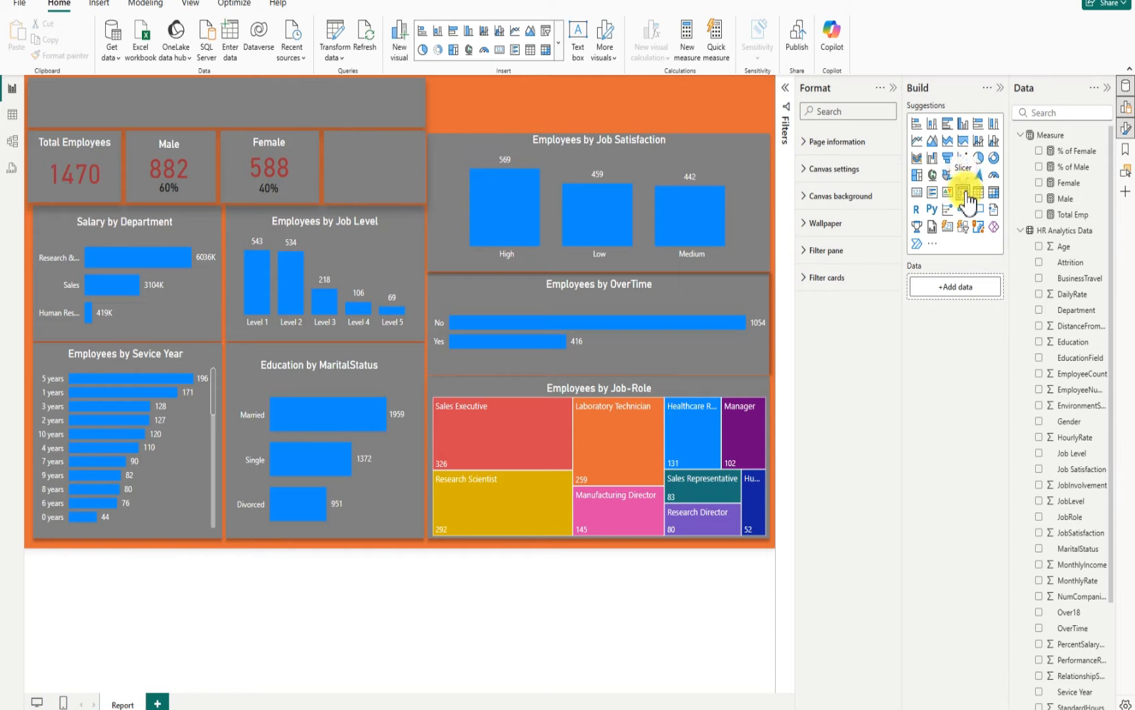
pyautogui.click(956, 194)
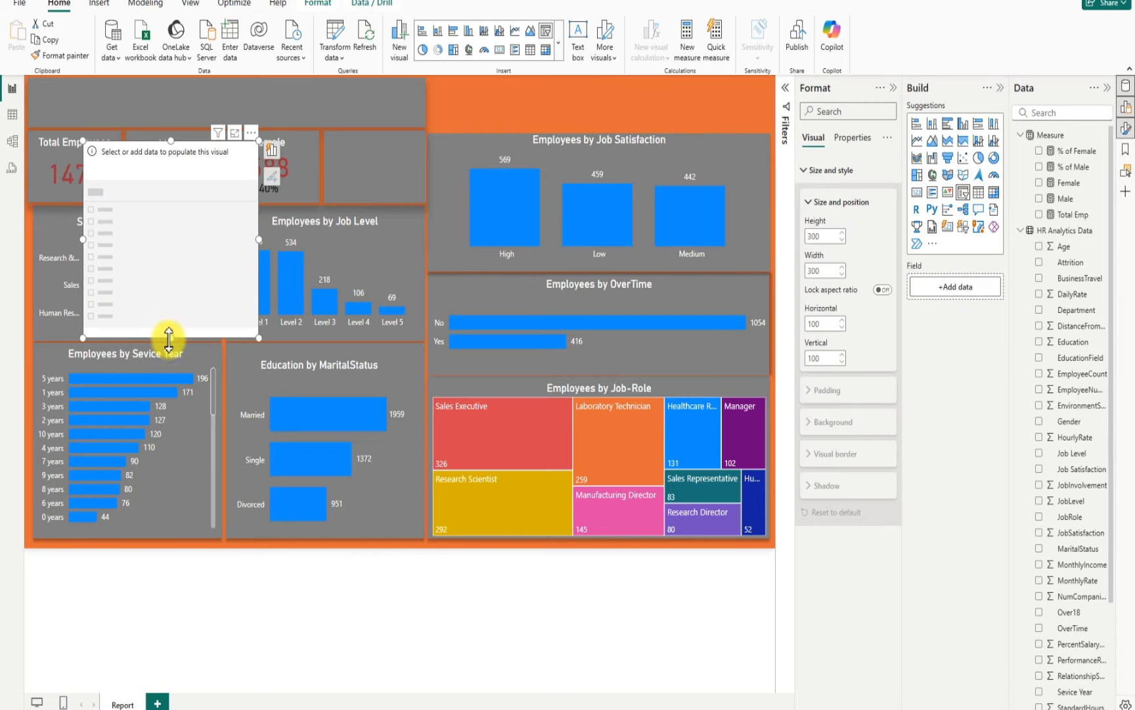
pyautogui.moveTo(169, 338); pyautogui.dragTo(529, 82)
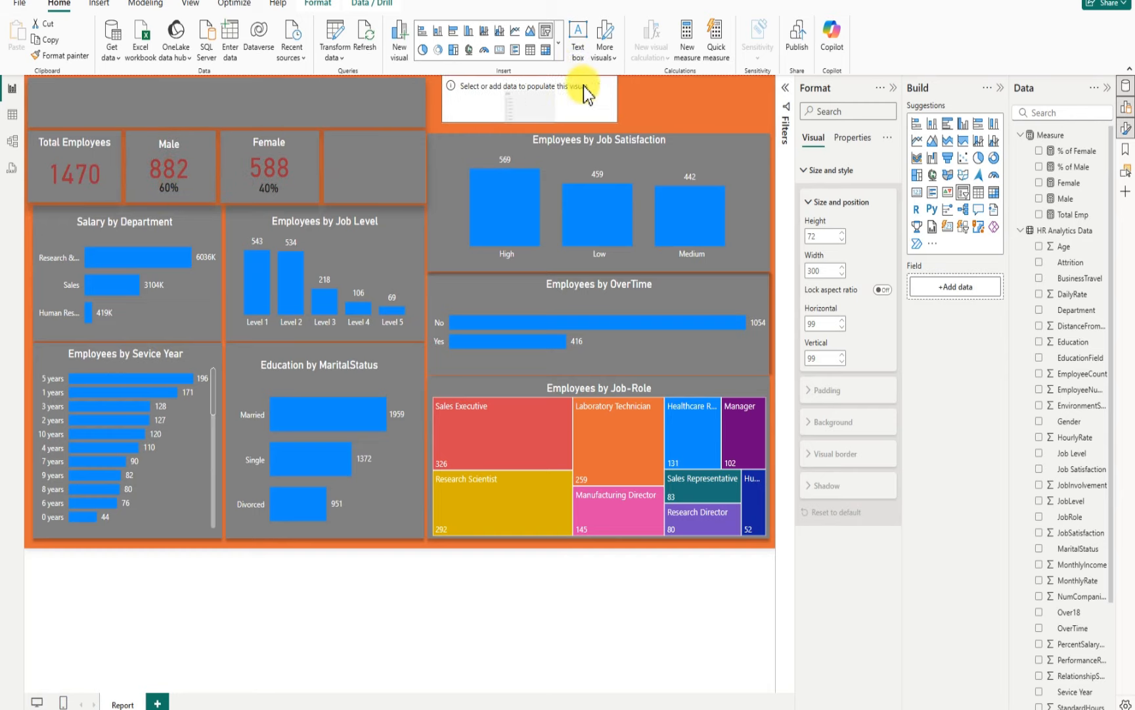
pyautogui.moveTo(613, 97); pyautogui.dragTo(771, 117)
pyautogui.moveTo(653, 97); pyautogui.dragTo(641, 103)
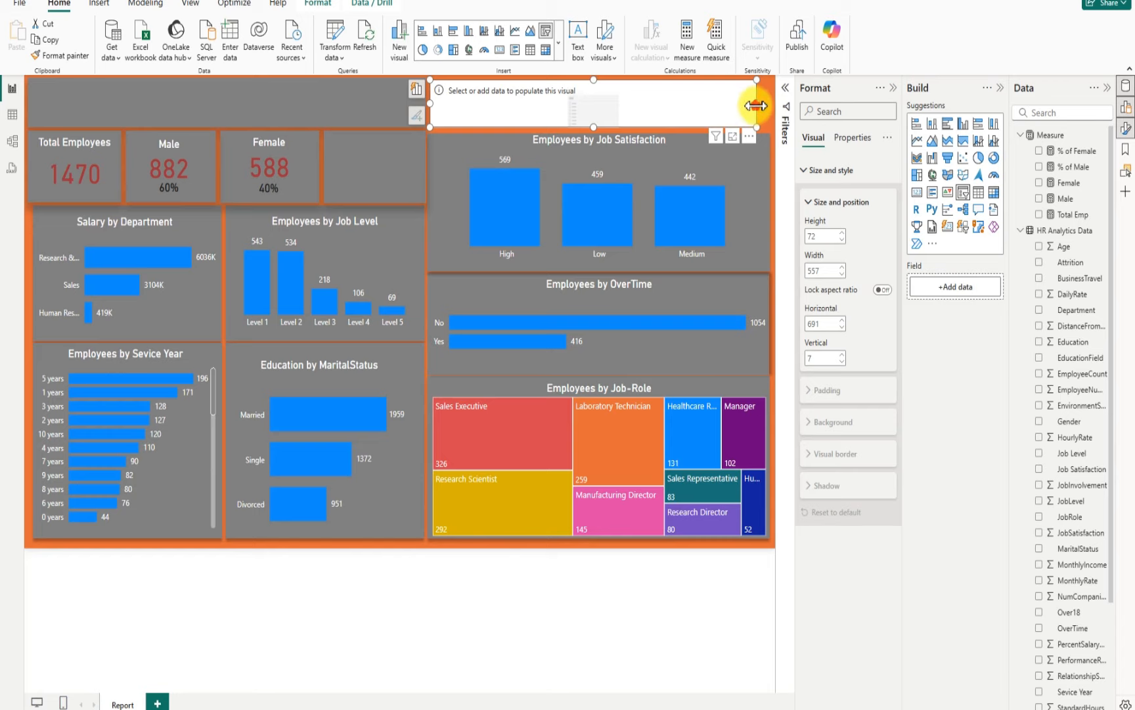
pyautogui.moveTo(756, 105); pyautogui.dragTo(769, 109)
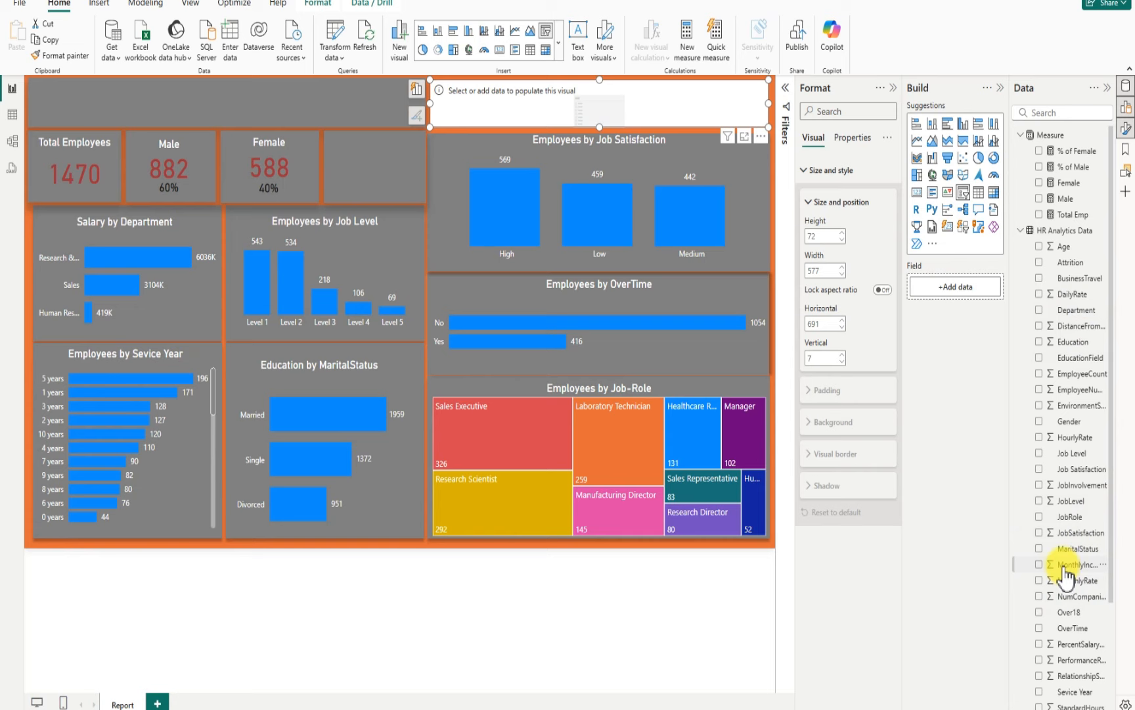
# Assign the Sevice Year field to the new slicer and turn off its background
pyautogui.scroll(-3, 1064, 576)
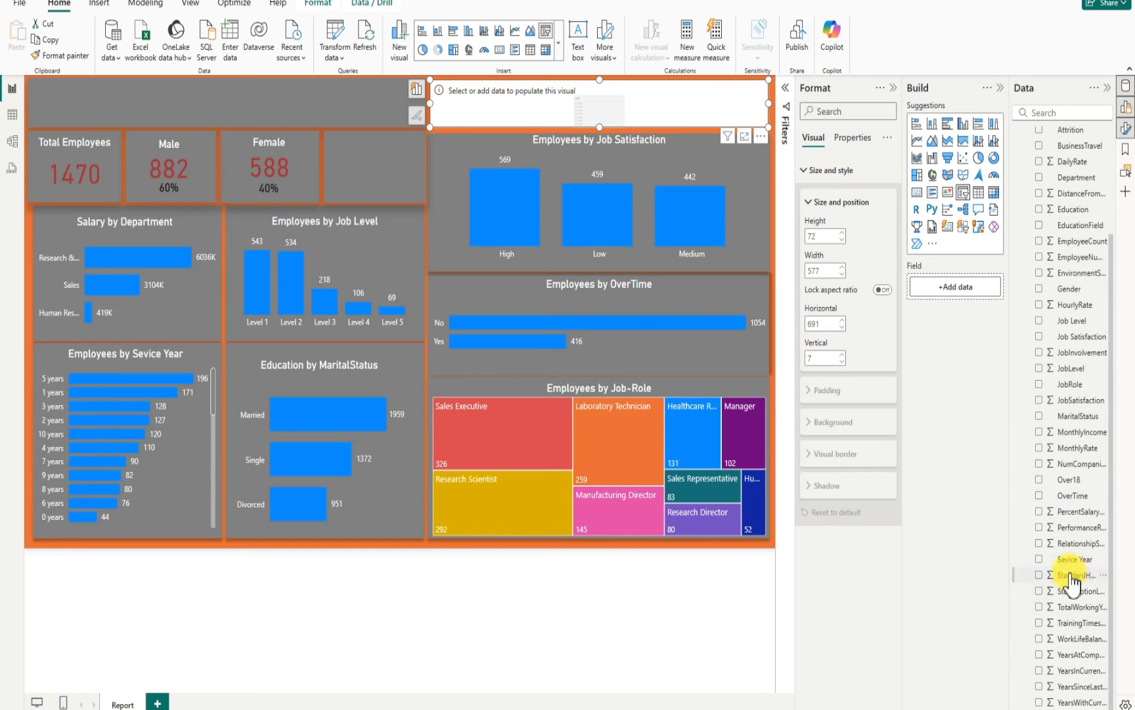
pyautogui.click(1039, 559)
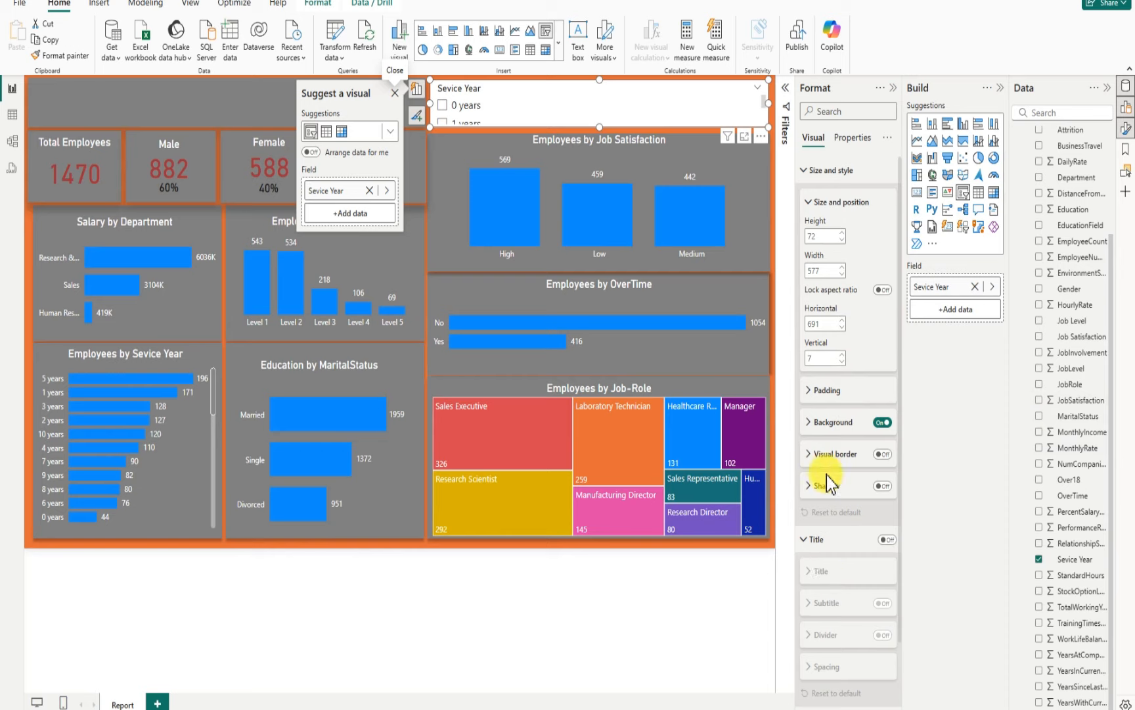
pyautogui.click(882, 422)
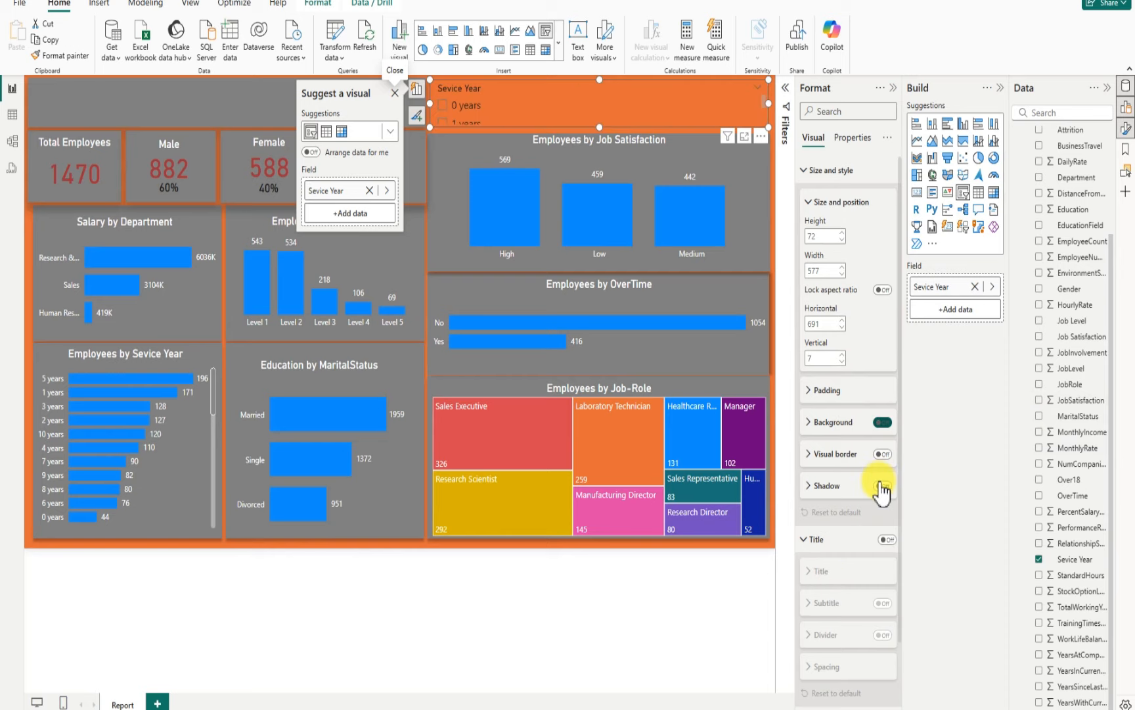
# Set the Sevice Year slicer's style to Tile
pyautogui.scroll(-2, 829, 578)
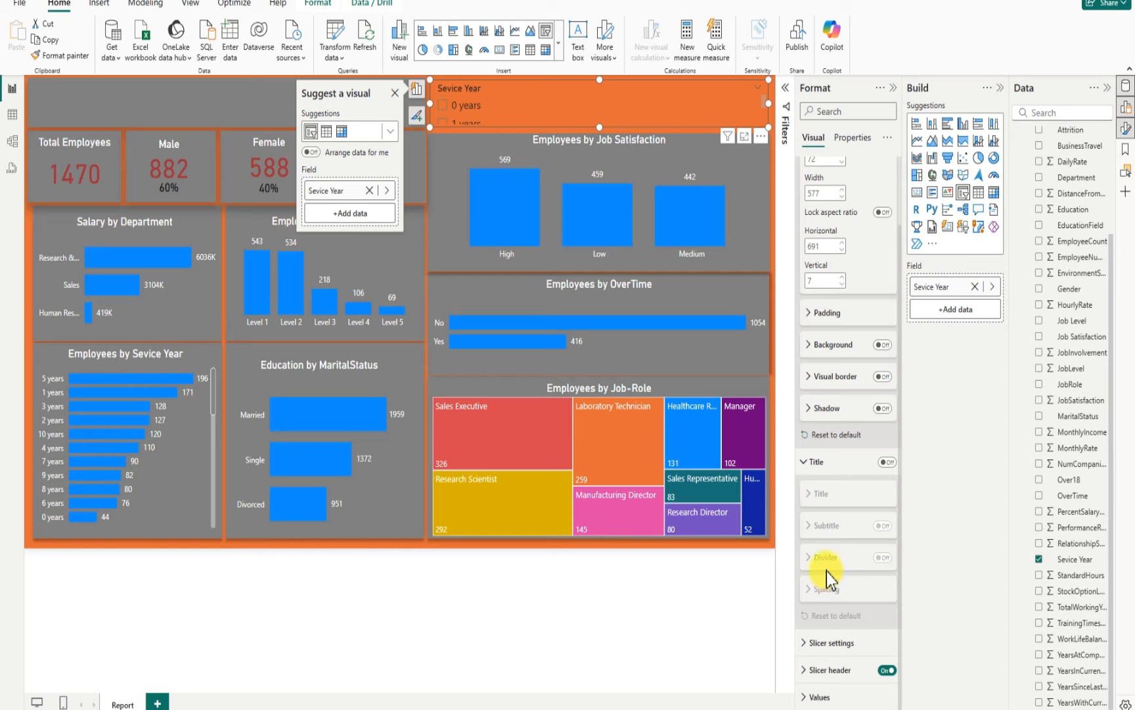
pyautogui.click(807, 643)
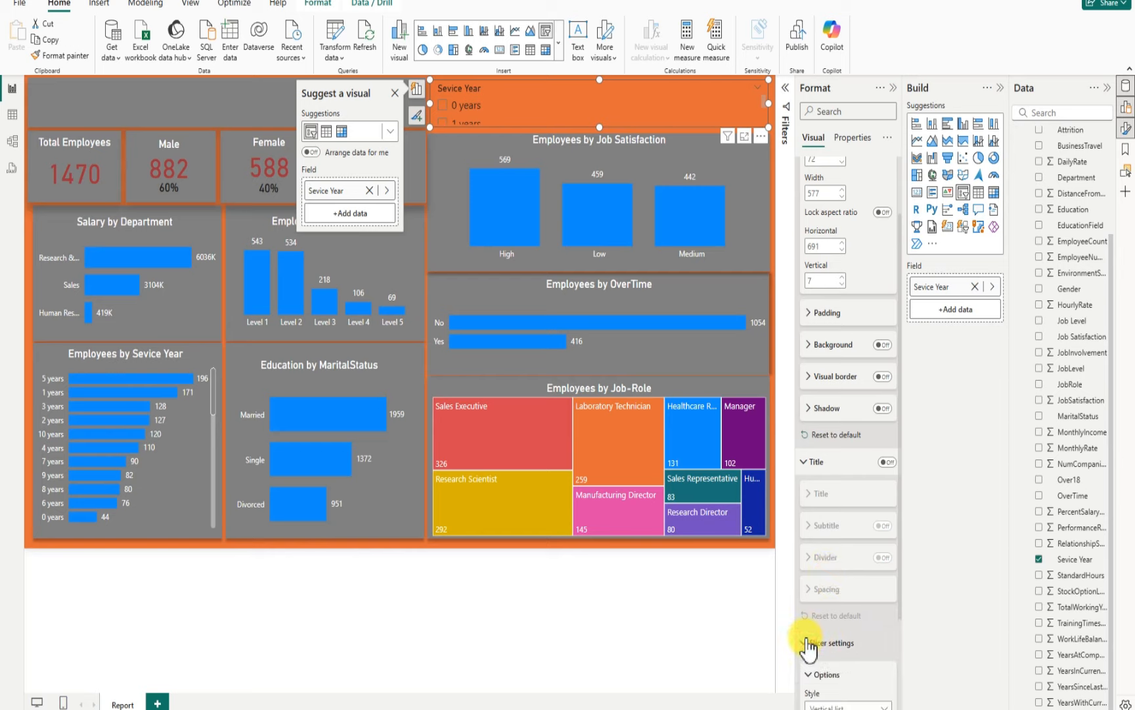
pyautogui.scroll(-3, 861, 663)
pyautogui.click(857, 584)
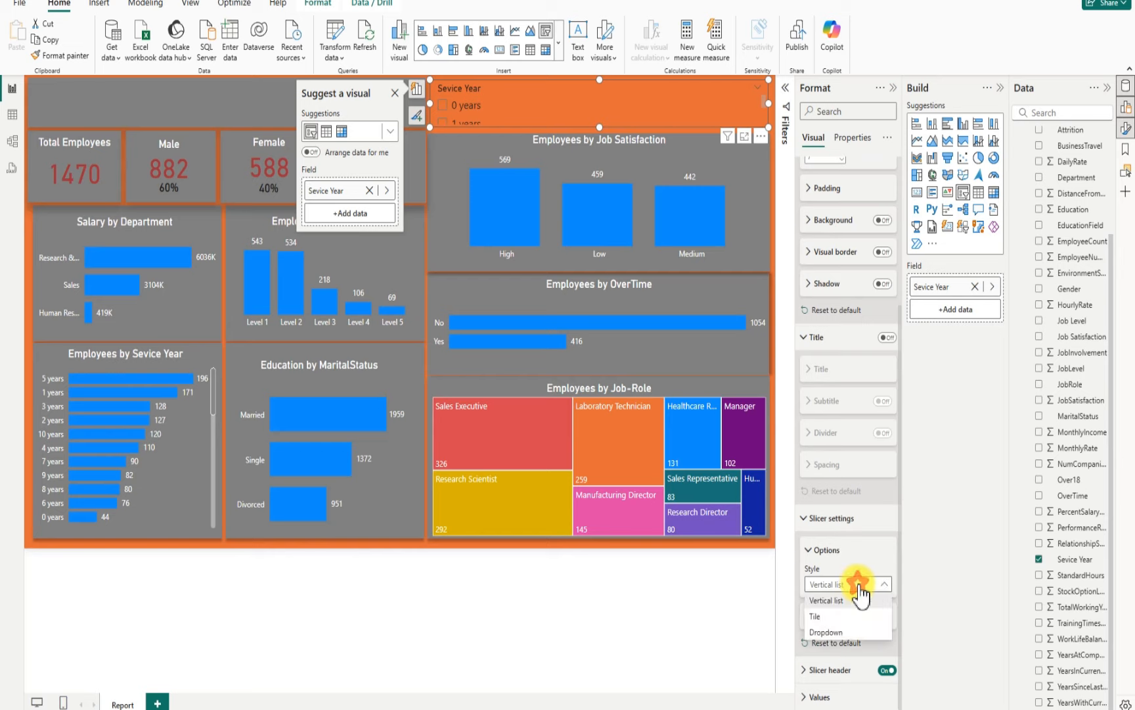
pyautogui.click(829, 617)
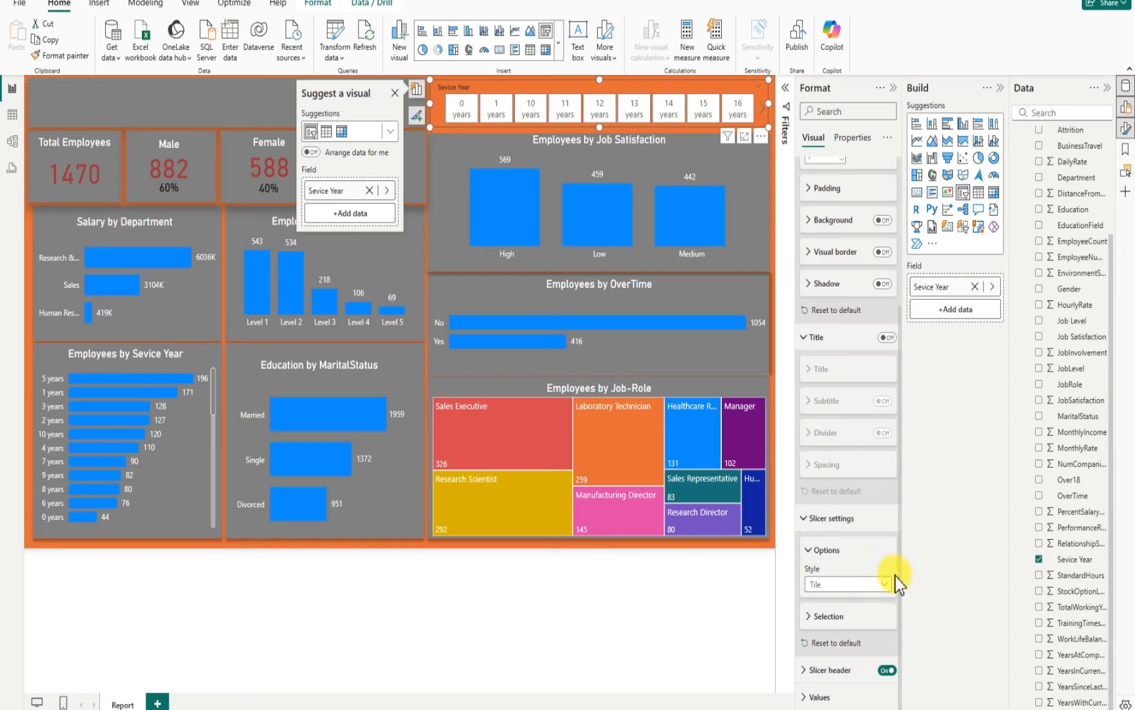
# Color the slicer's header text white
pyautogui.click(803, 671)
pyautogui.scroll(-4, 816, 591)
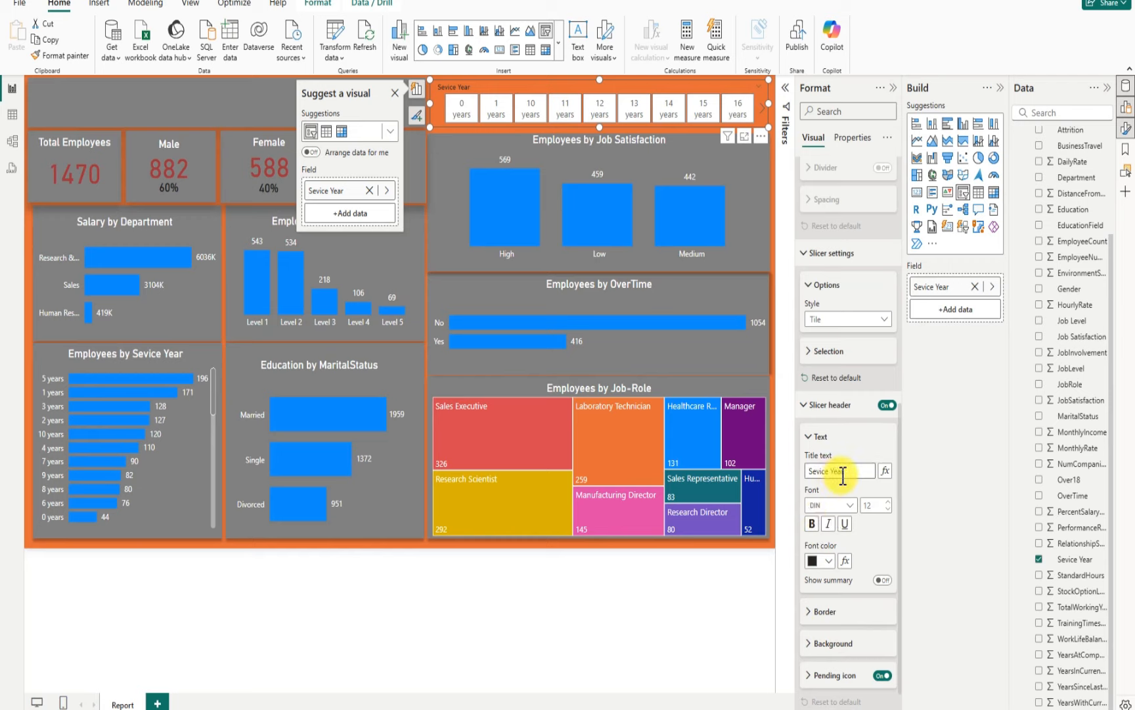
pyautogui.click(826, 562)
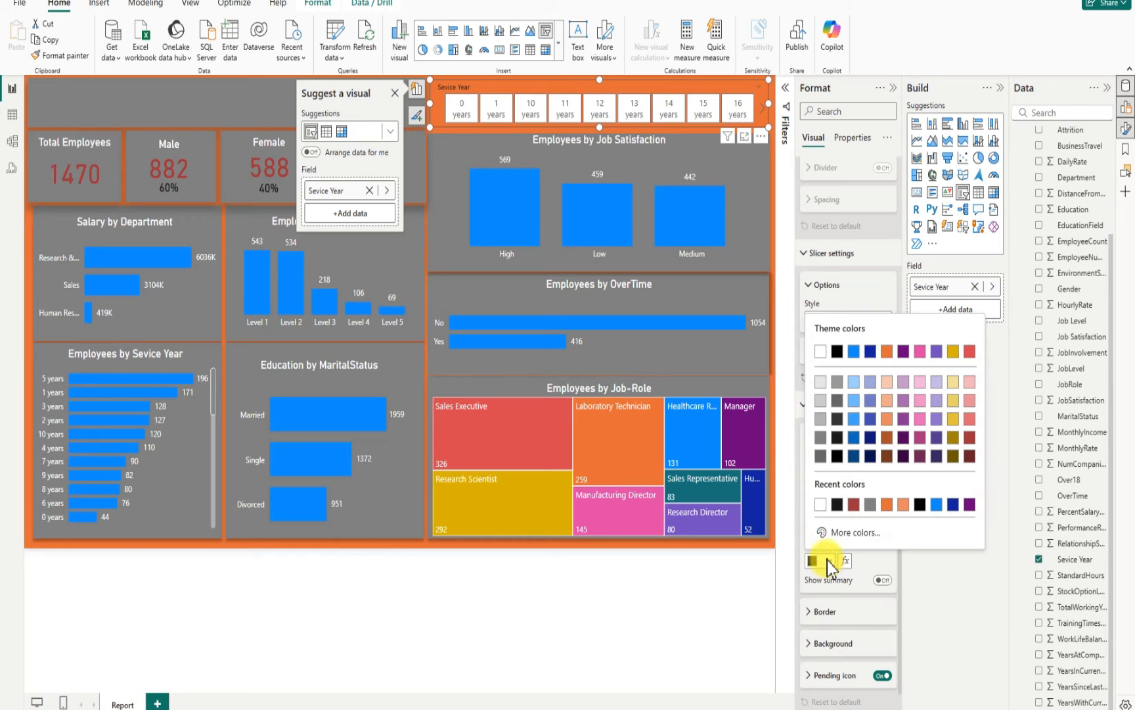
pyautogui.click(822, 353)
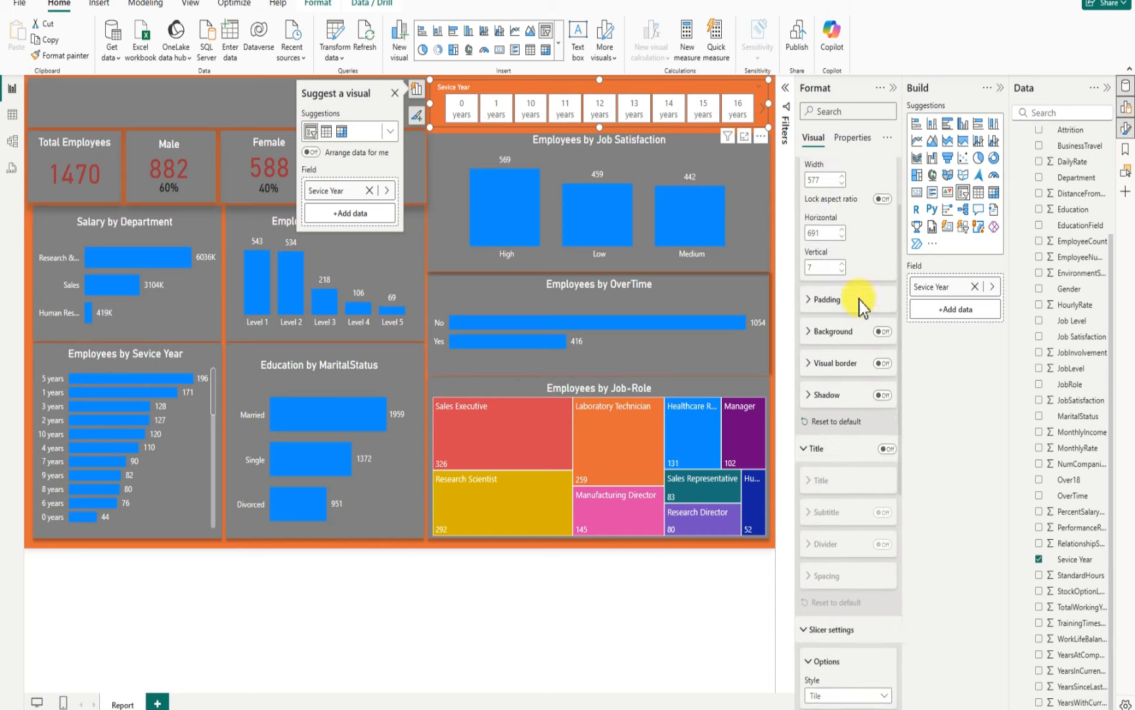
# Turn off the Responsive option for the Sevice Year slicer
pyautogui.click(865, 139)
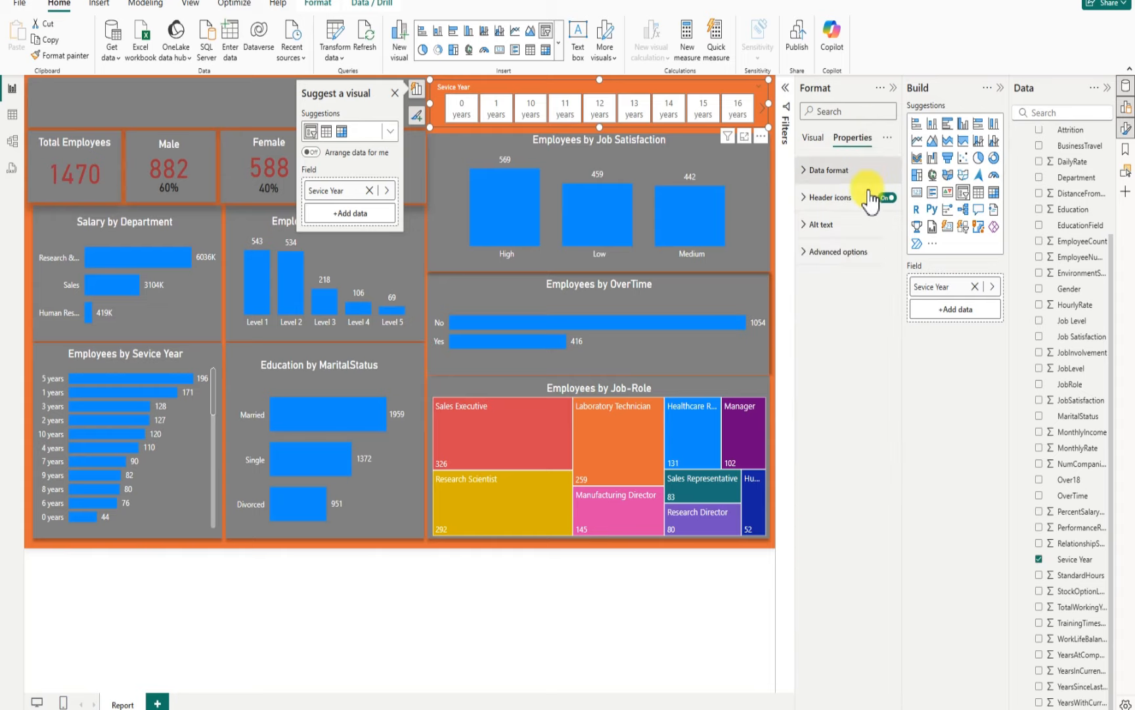
pyautogui.click(807, 252)
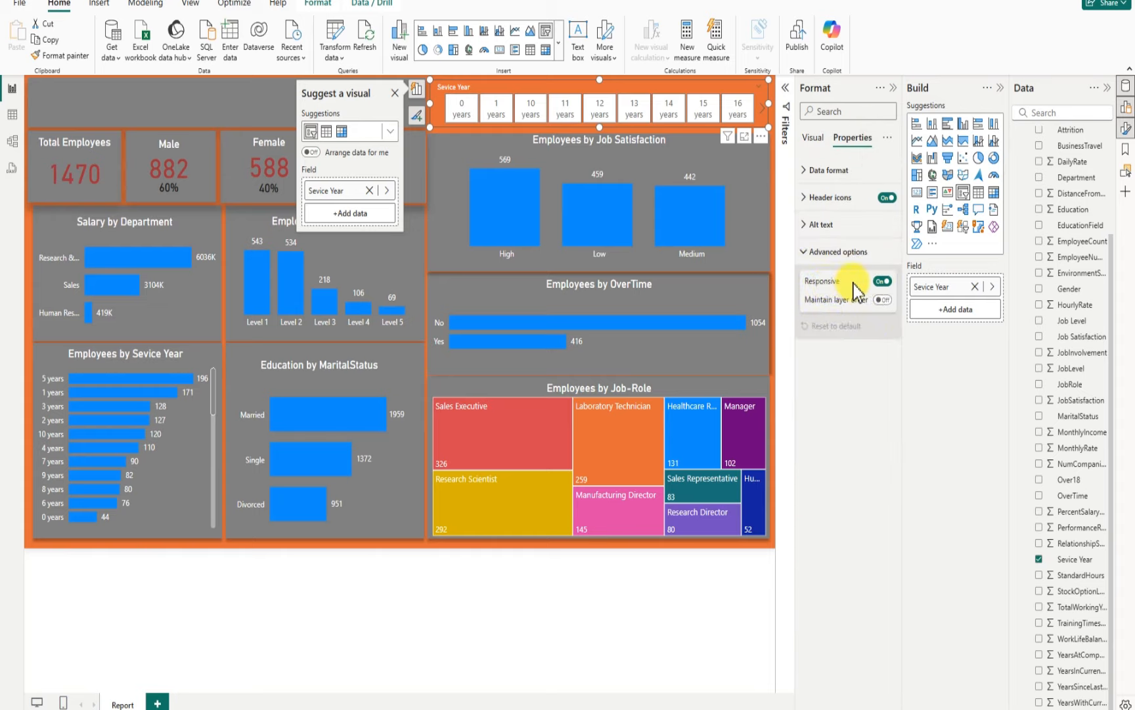
pyautogui.click(882, 281)
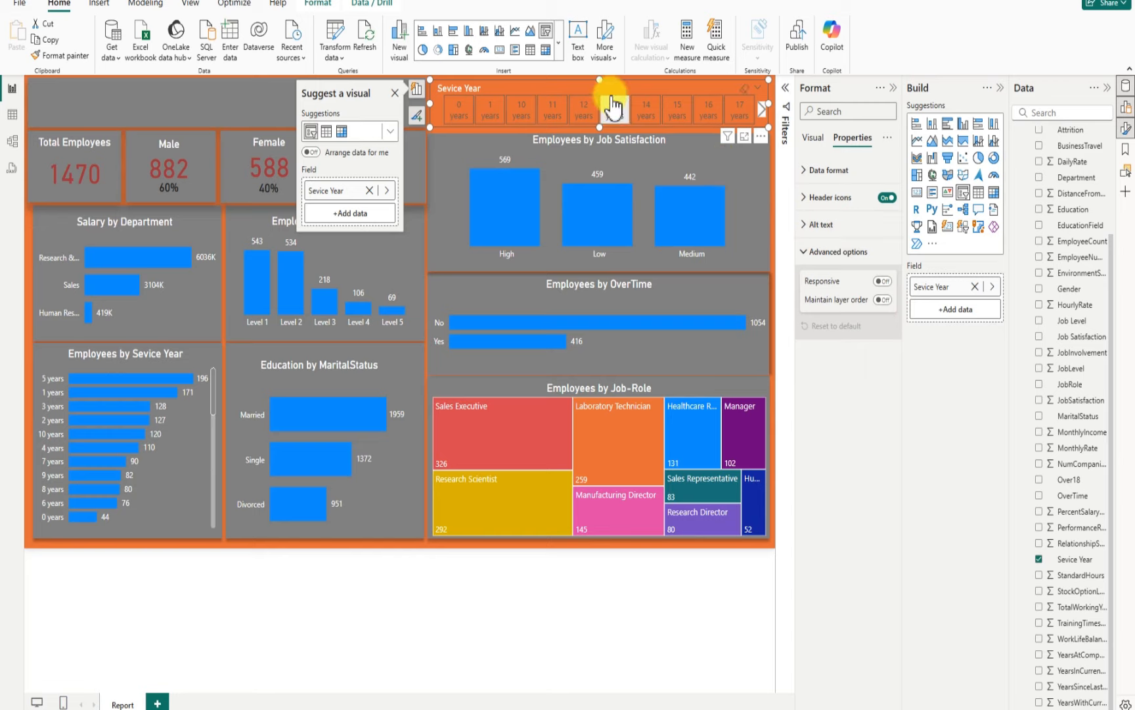
# Move the slicer down out of the top band and place a copy of the grey banner rectangle in the band above Employees by Job Satisfaction
pyautogui.moveTo(581, 97); pyautogui.dragTo(600, 251)
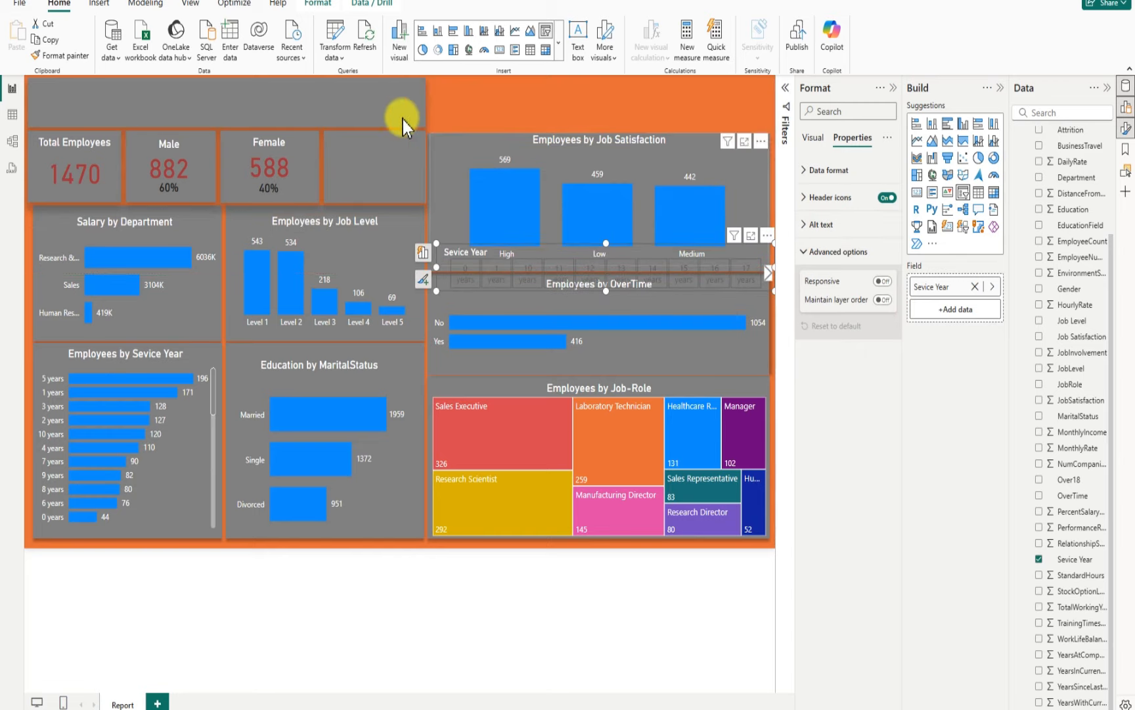
pyautogui.click(360, 97)
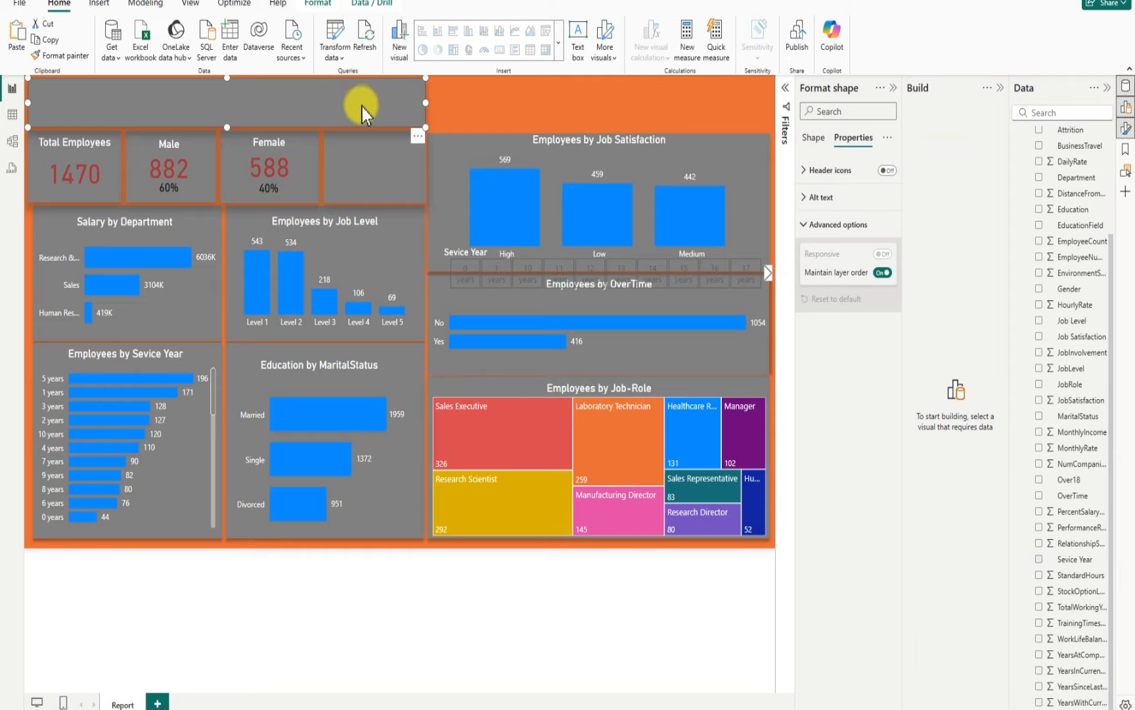
pyautogui.moveTo(364, 116); pyautogui.dragTo(433, 119)
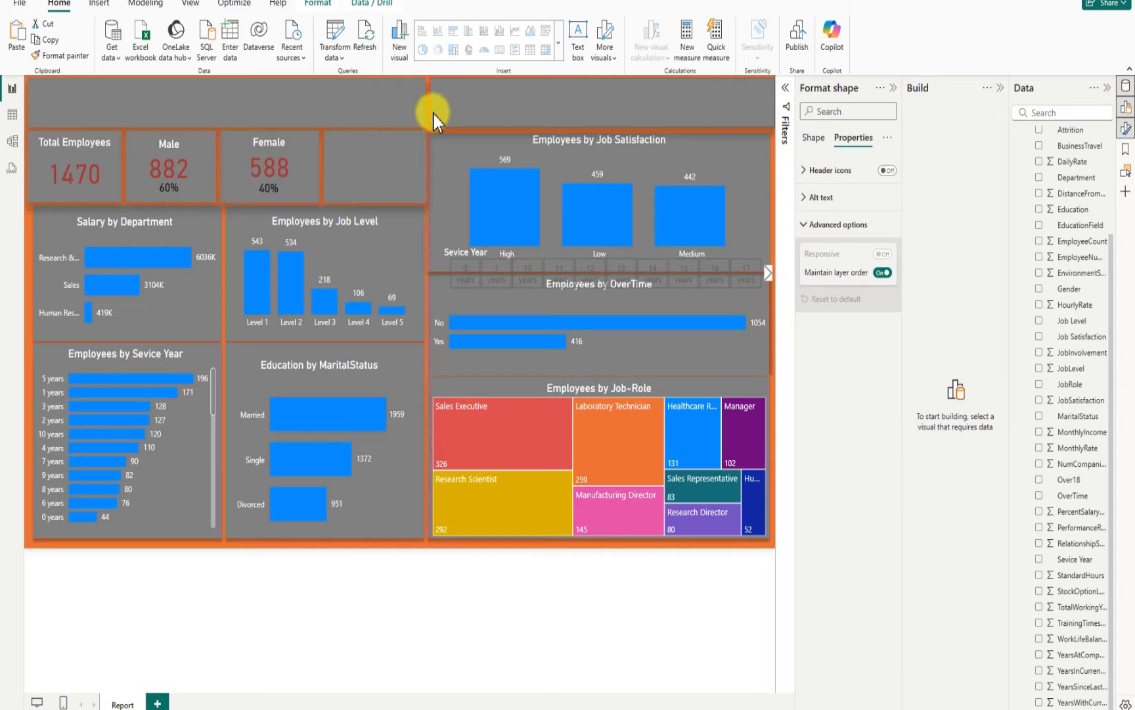
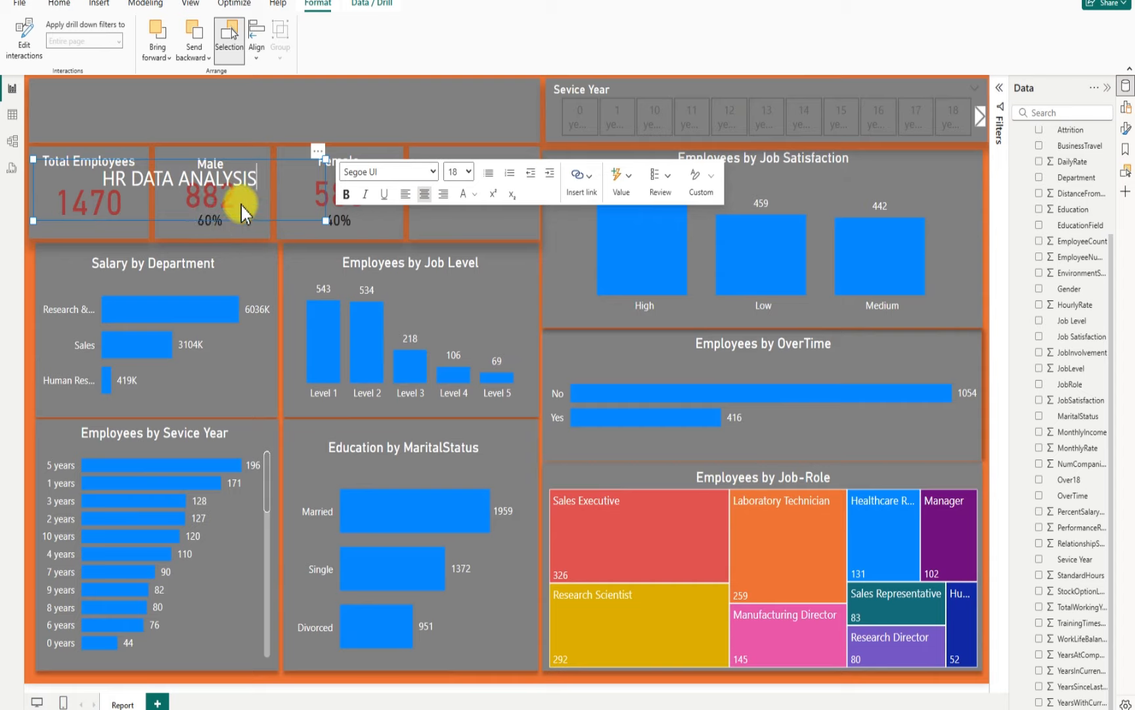
# Move the HR DATA ANALYSIS text box onto the empty banner above the employee count cards and reduce its height to fit inside
pyautogui.click(225, 104)
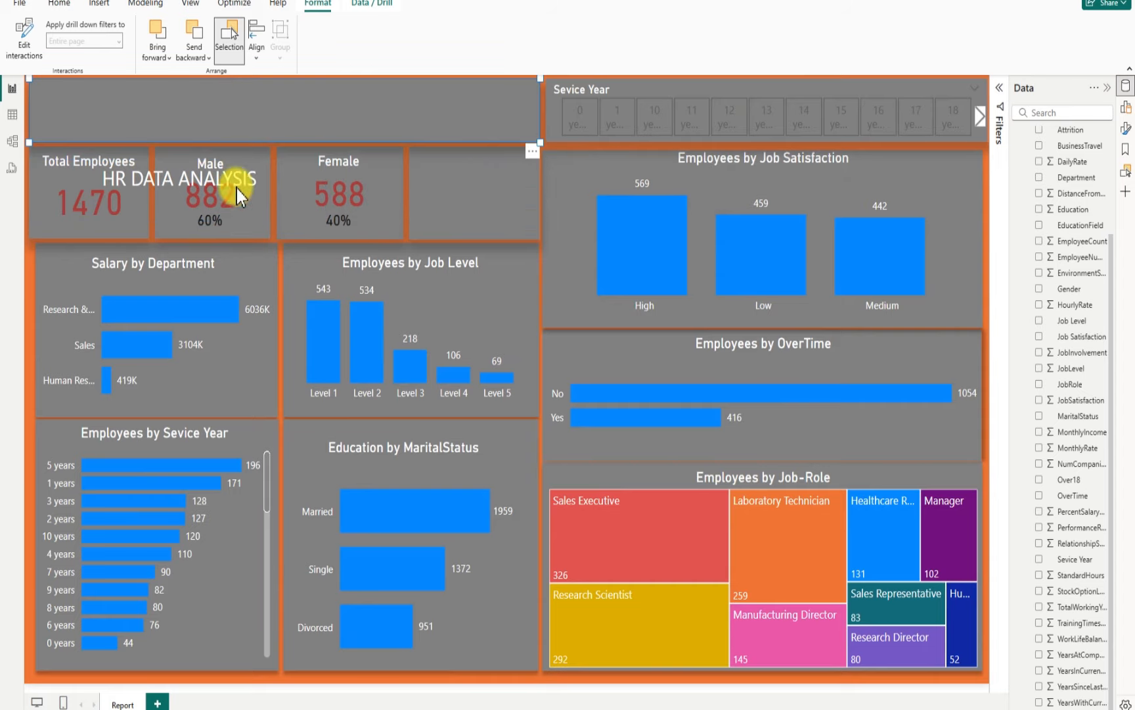
pyautogui.keyDown('shift'); pyautogui.click(245, 237); pyautogui.keyUp('shift')
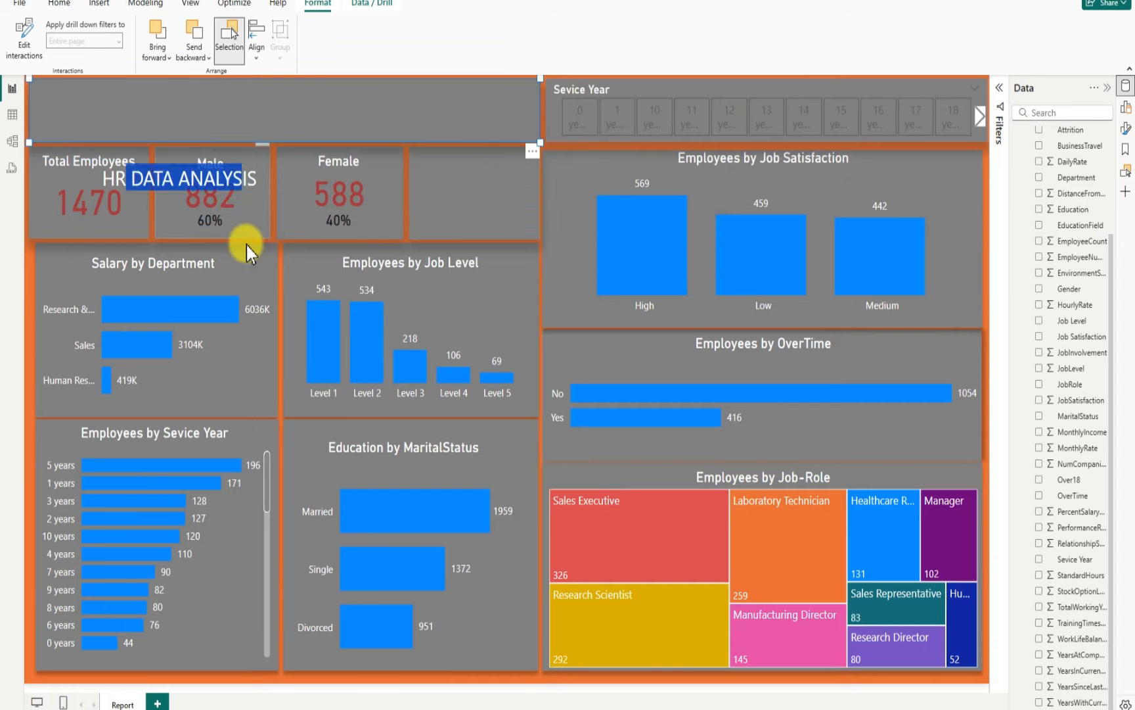
pyautogui.moveTo(247, 245); pyautogui.dragTo(371, 139)
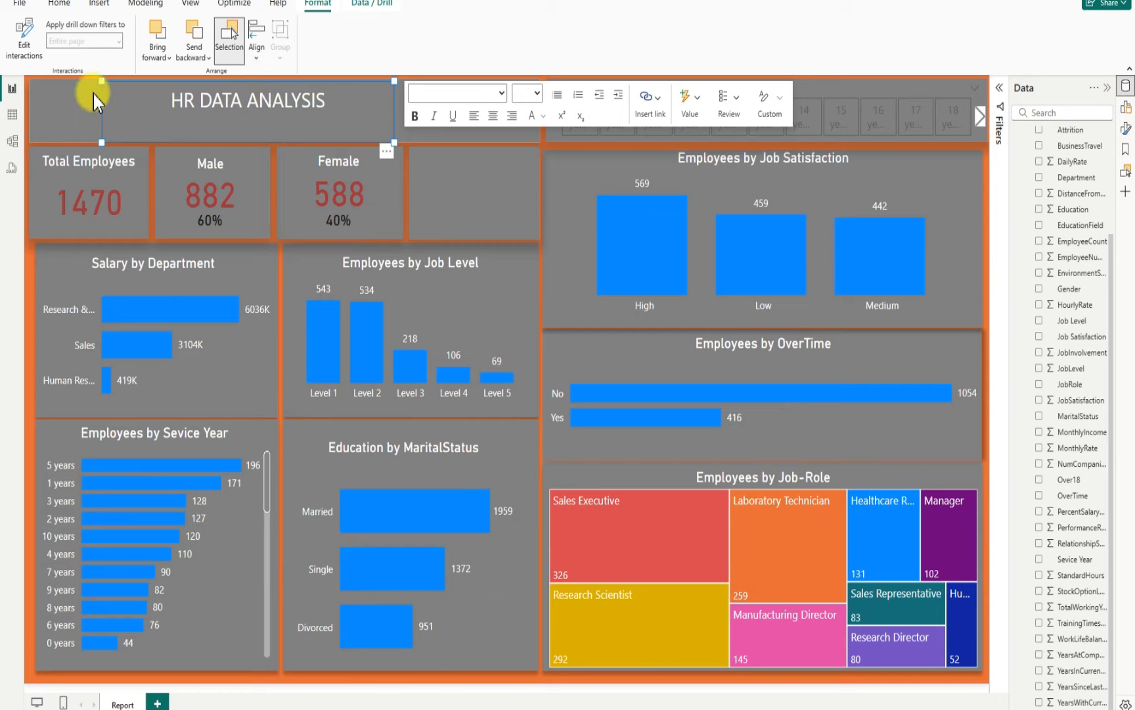
pyautogui.moveTo(394, 141); pyautogui.dragTo(361, 131)
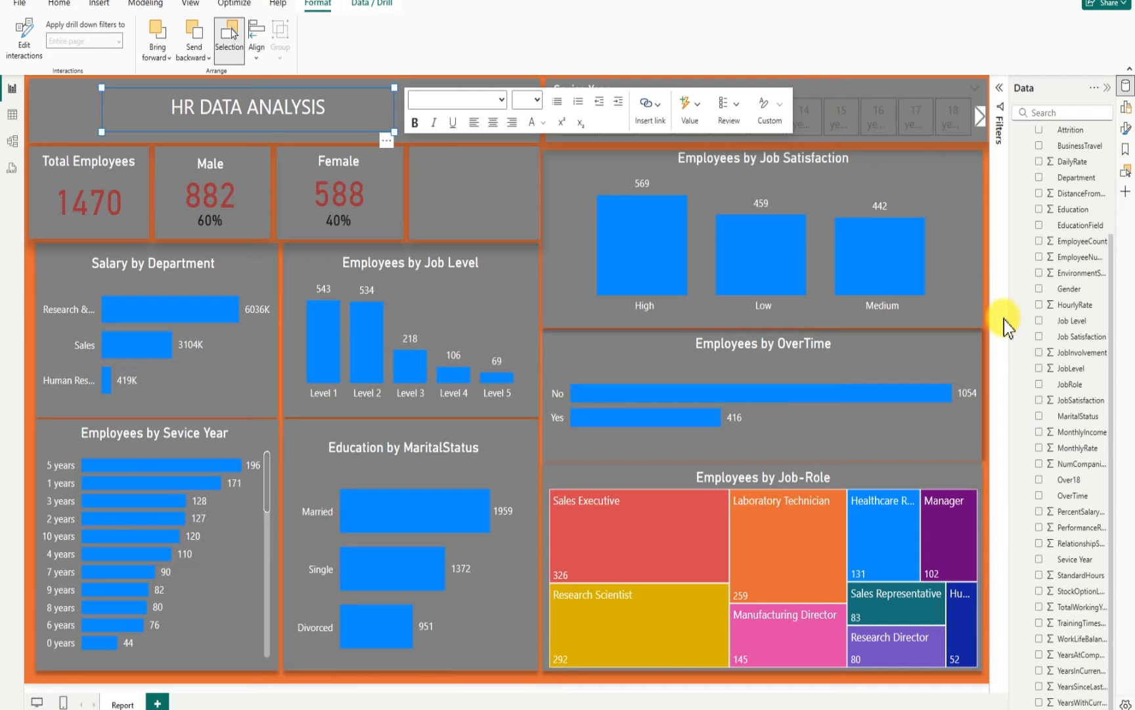
pyautogui.click(399, 680)
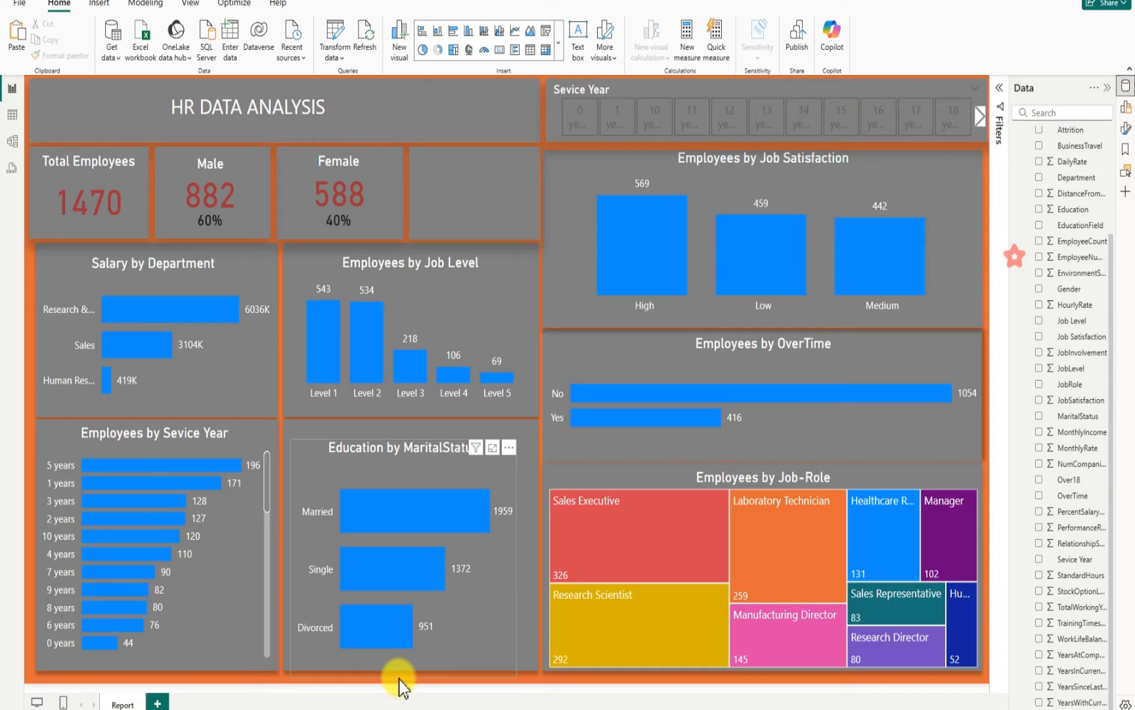
# Color the Sevice Year slicer's values white and set their font size to 9
pyautogui.click(981, 148)
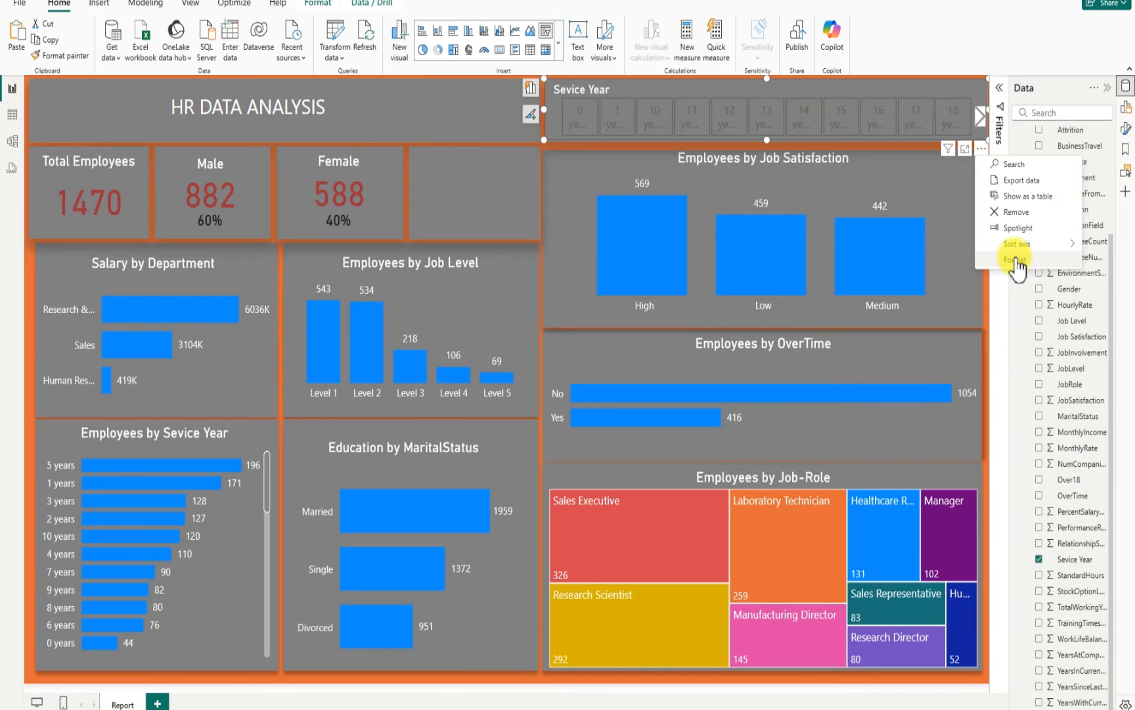
pyautogui.click(1016, 261)
pyautogui.click(916, 281)
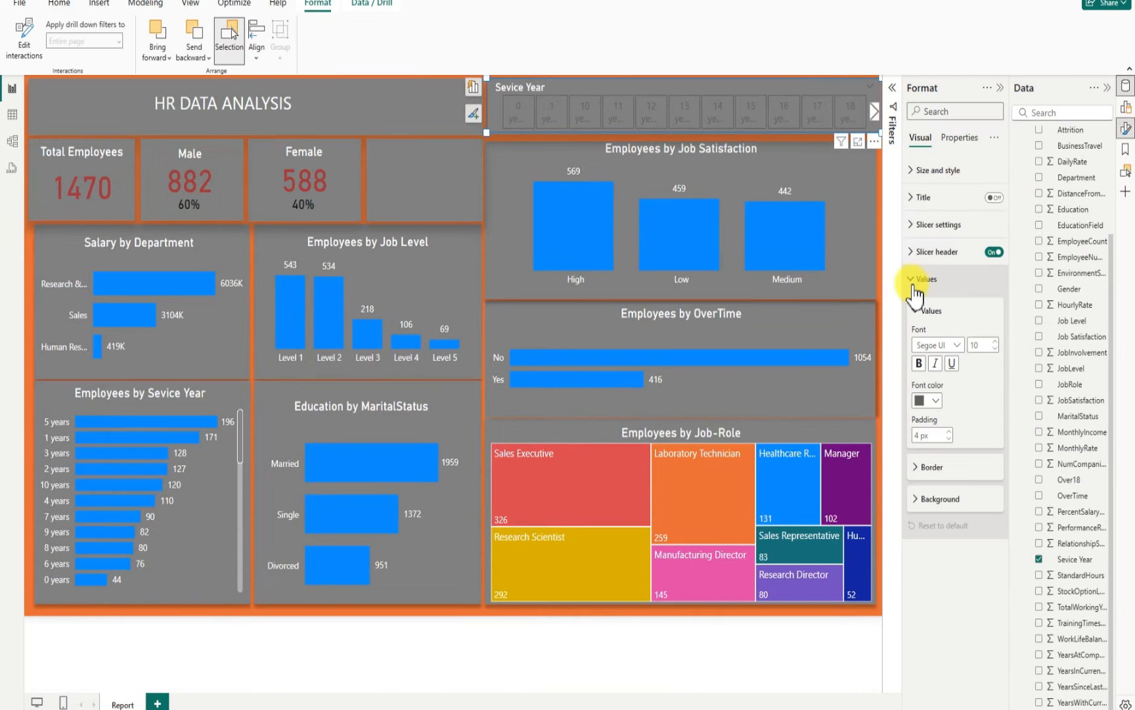
pyautogui.click(937, 402)
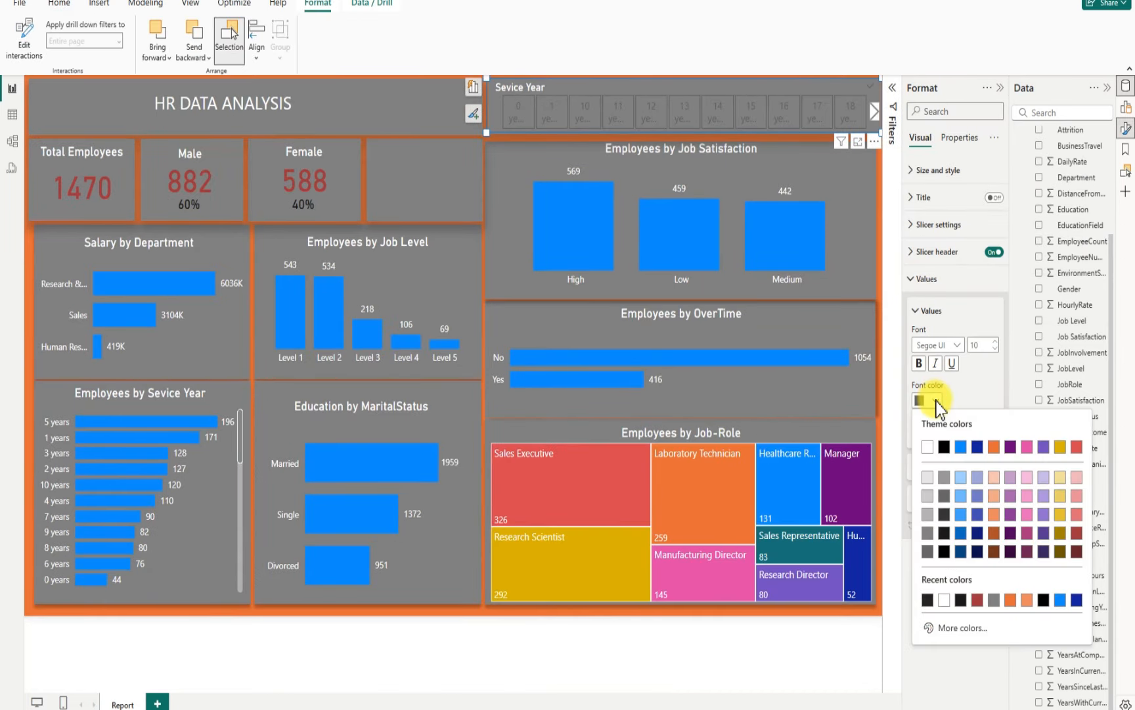
pyautogui.click(926, 448)
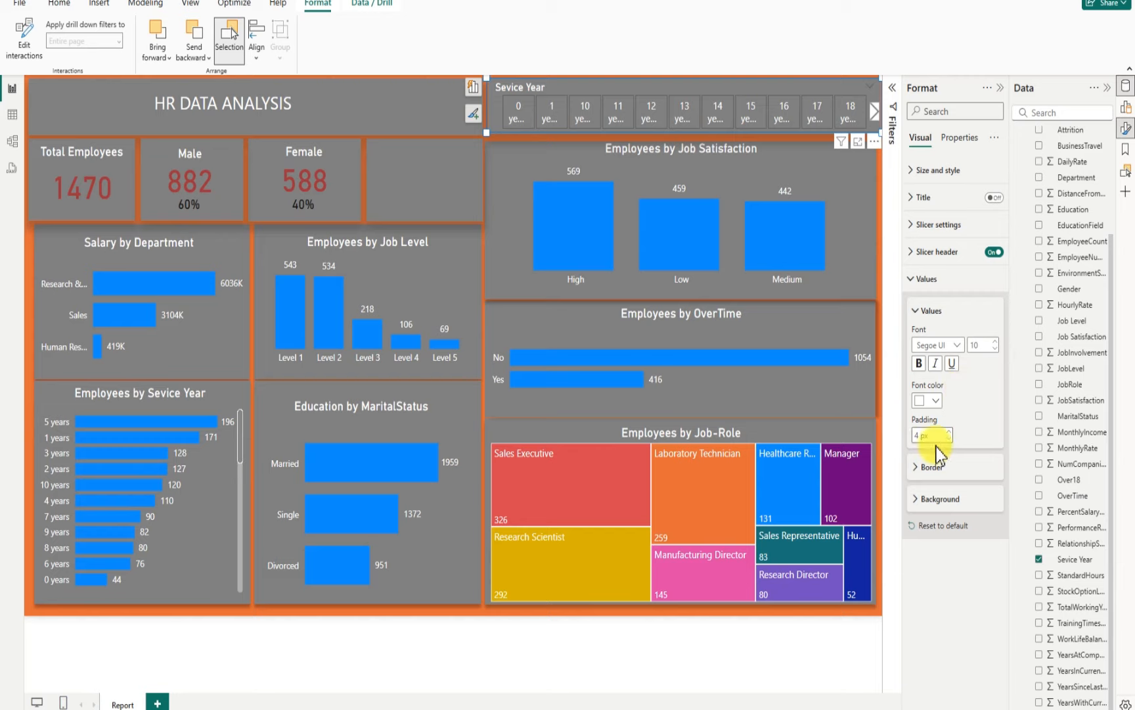
pyautogui.click(996, 349)
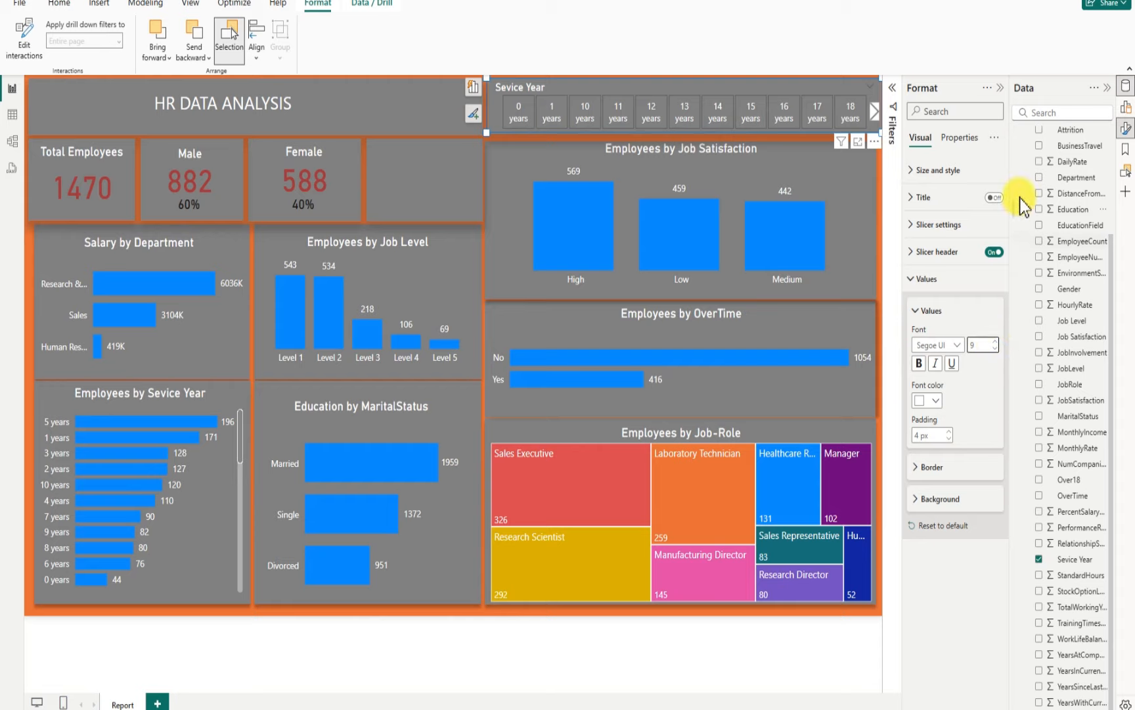
pyautogui.click(1002, 90)
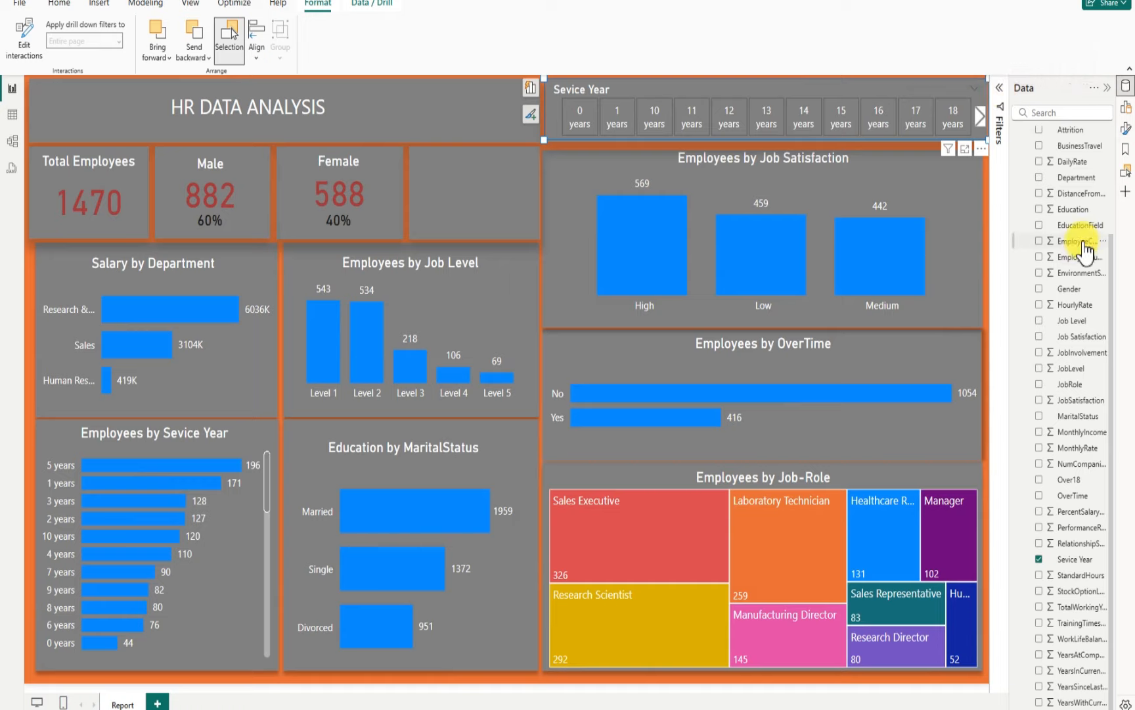
pyautogui.click(1127, 108)
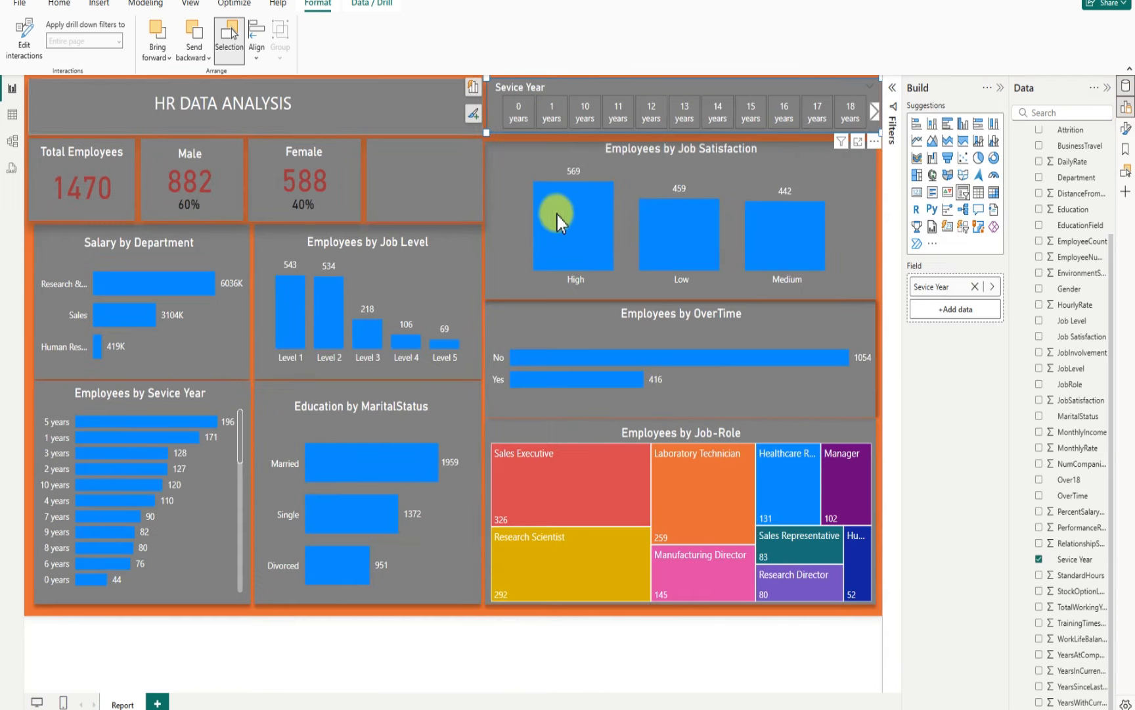
pyautogui.click(396, 192)
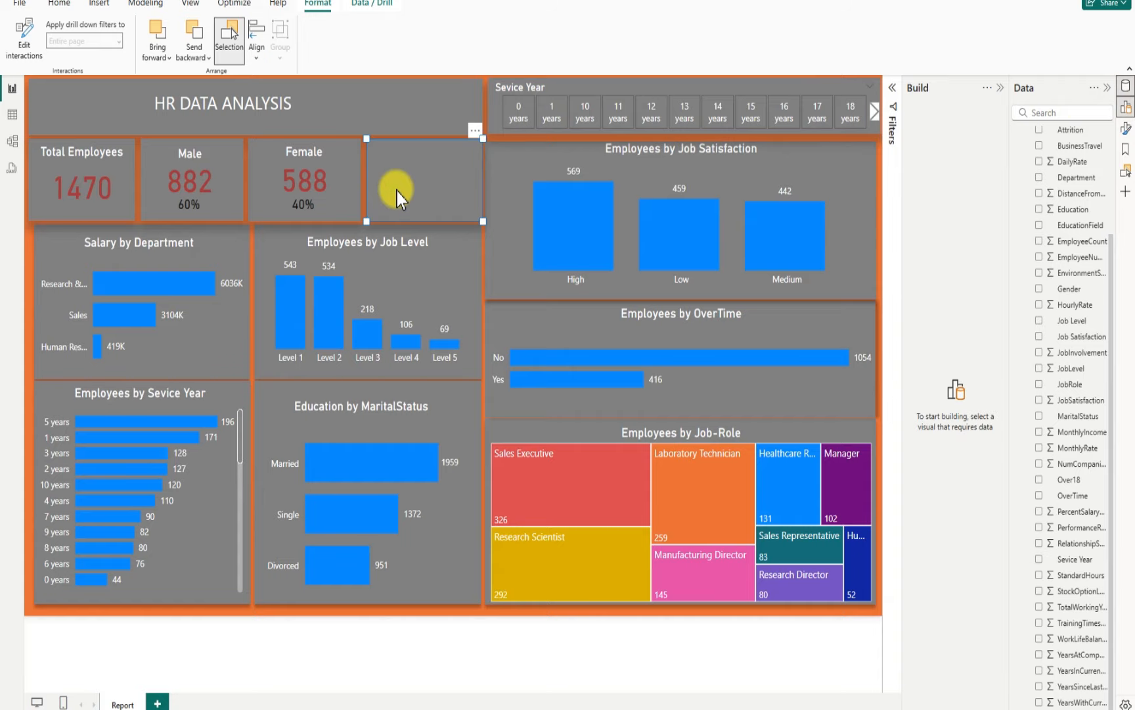
pyautogui.click(1000, 87)
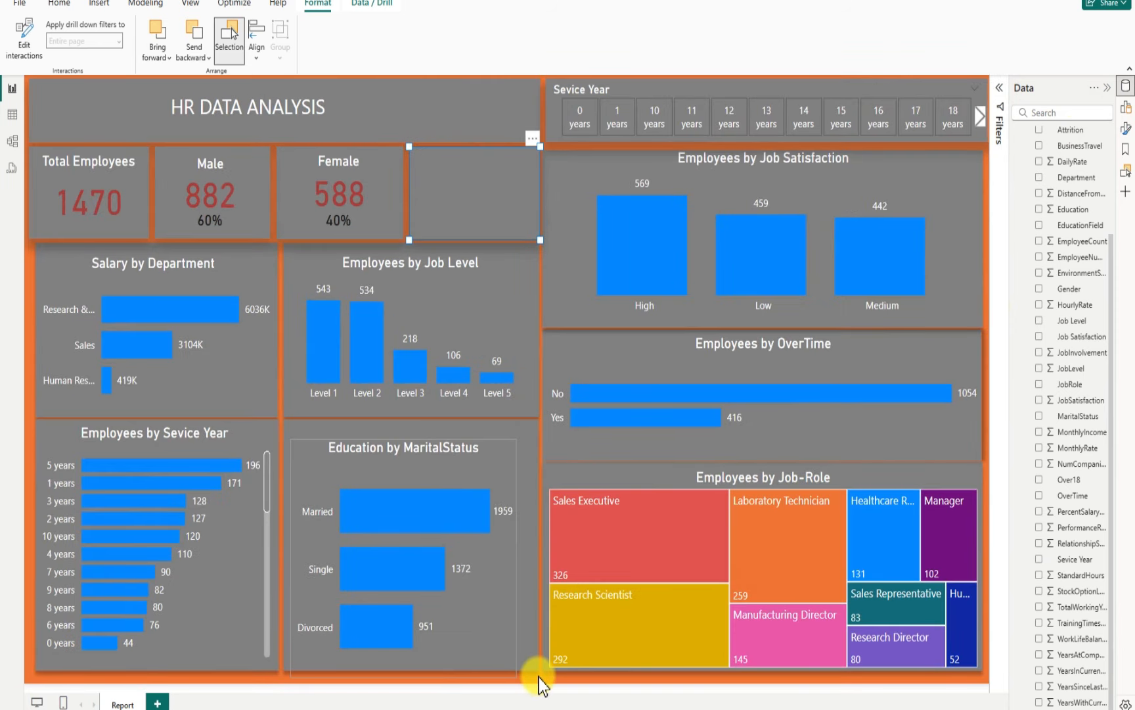
pyautogui.click(538, 677)
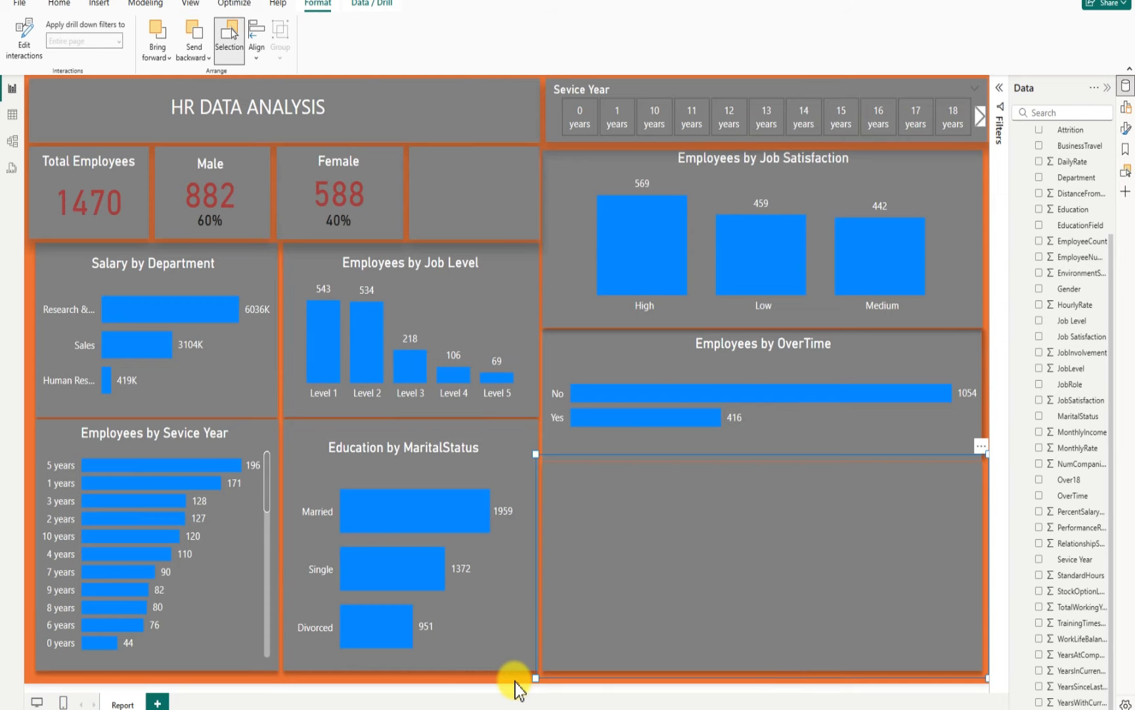
pyautogui.click(516, 682)
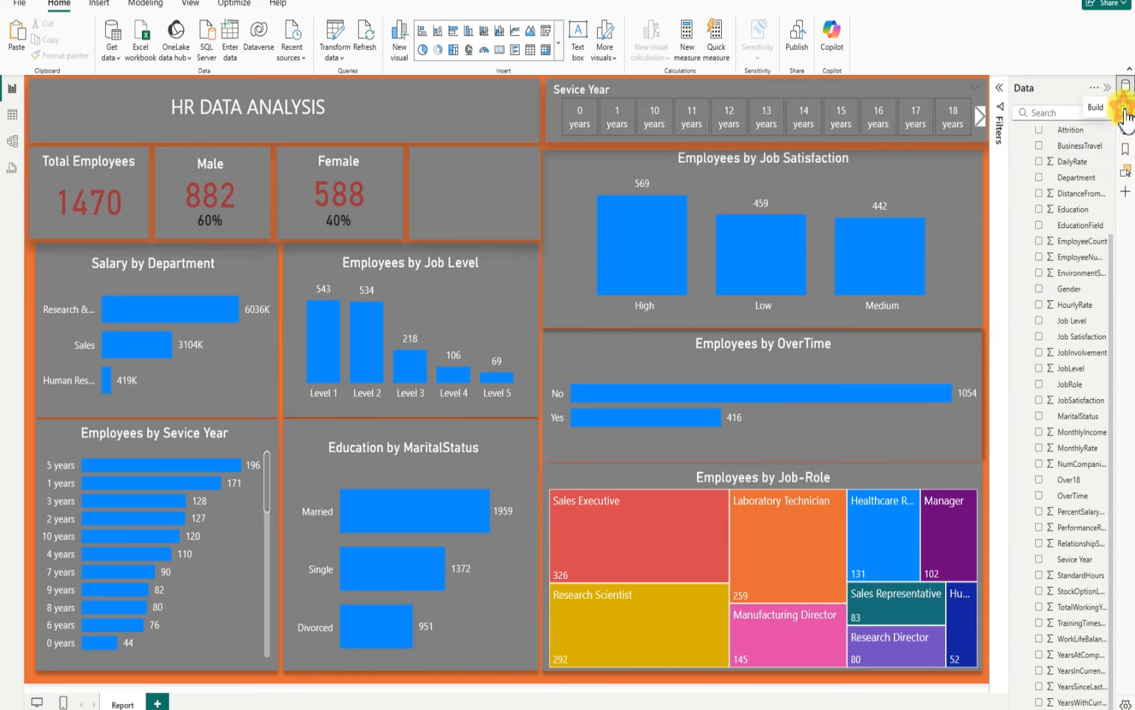
# Add a card visual for the Age field and set its aggregation to Average
pyautogui.click(1126, 108)
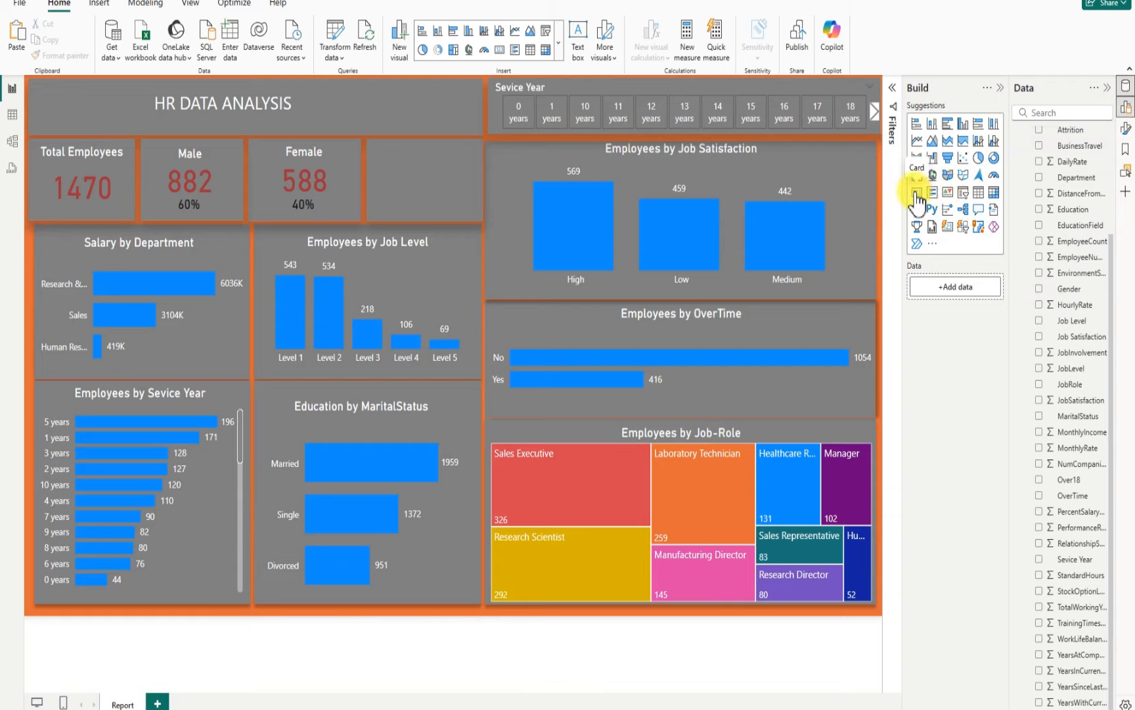
pyautogui.click(917, 193)
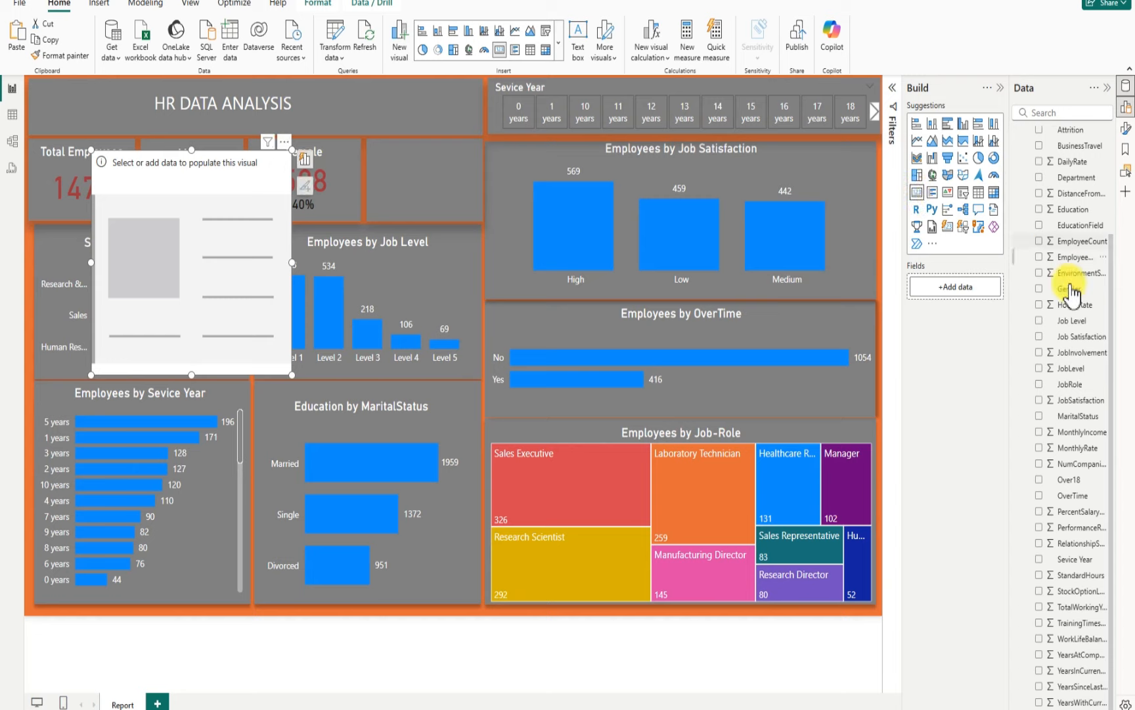
pyautogui.scroll(3, 1072, 292)
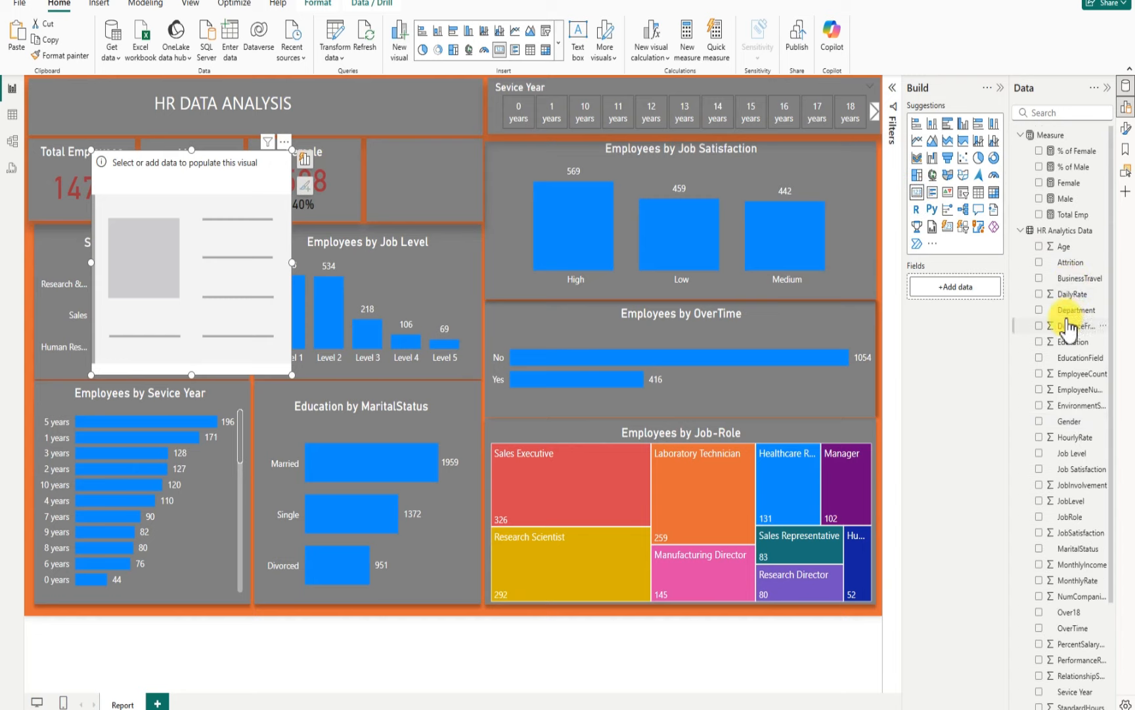
pyautogui.click(1038, 247)
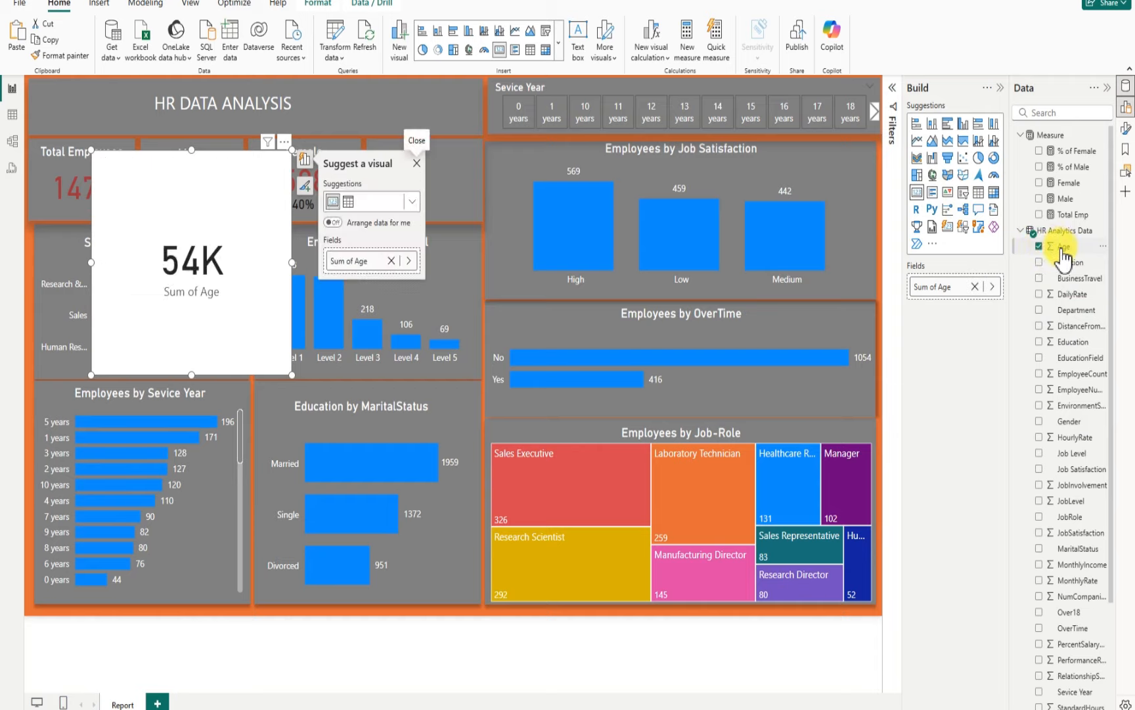
pyautogui.rightClick(937, 293)
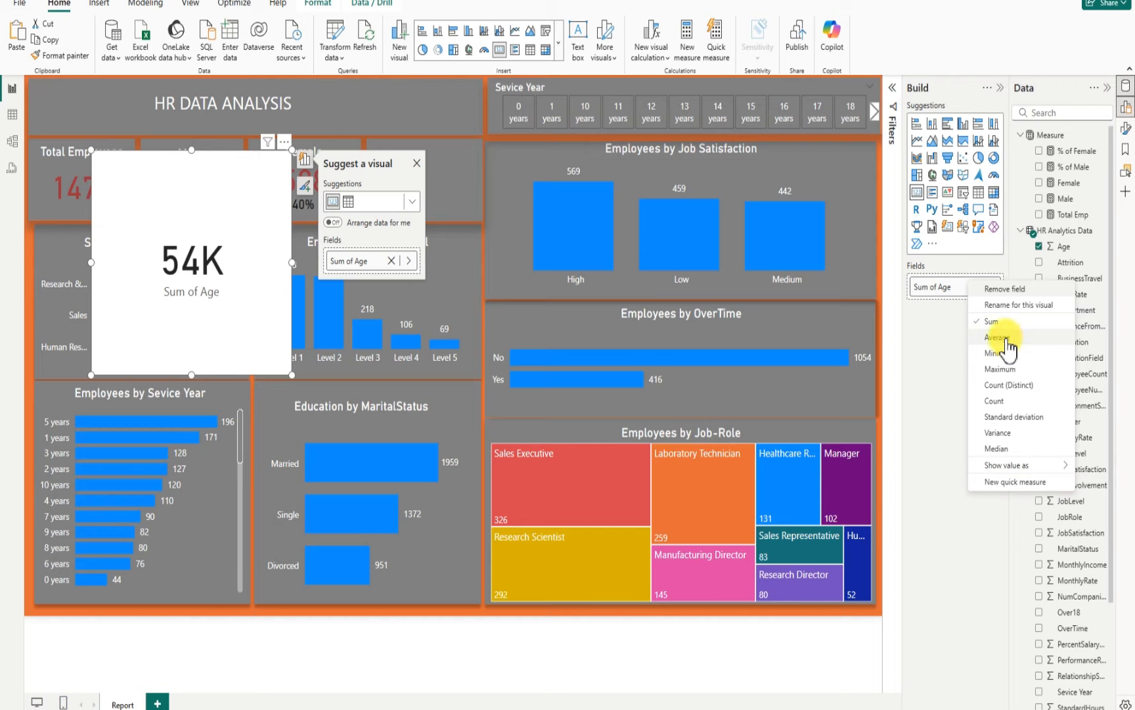
pyautogui.click(1003, 333)
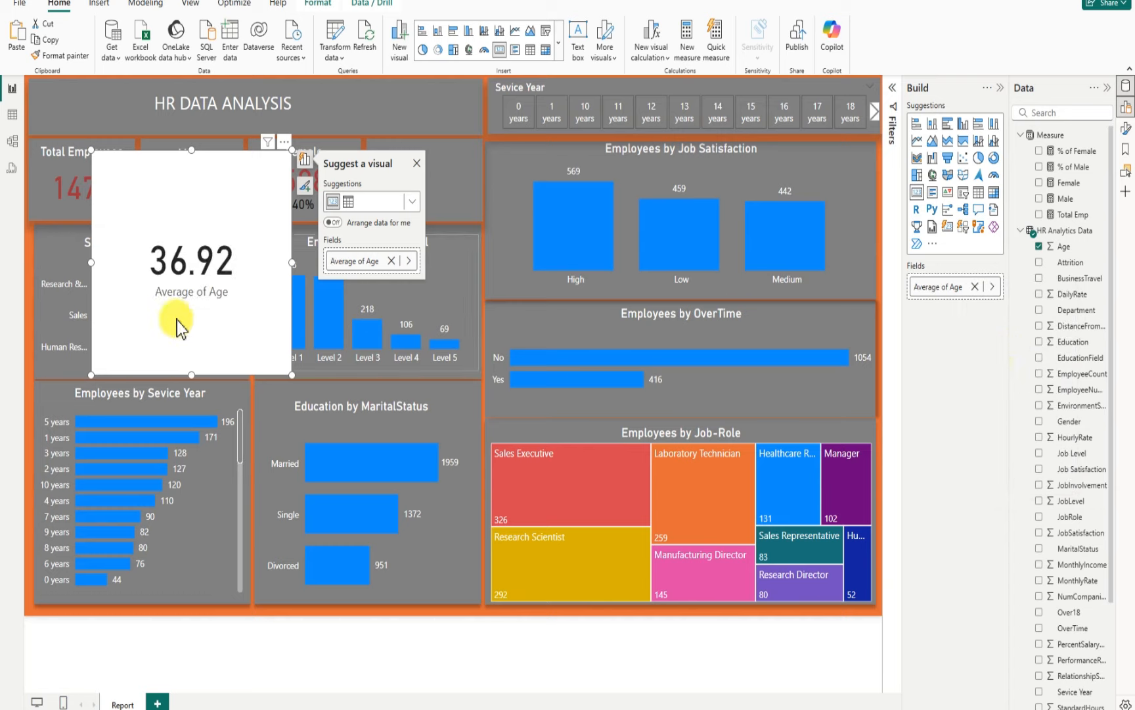
# Shrink the average age card and place it inside the empty banner slot beside the Female card
pyautogui.moveTo(192, 374); pyautogui.dragTo(204, 287)
pyautogui.moveTo(289, 220); pyautogui.dragTo(216, 228)
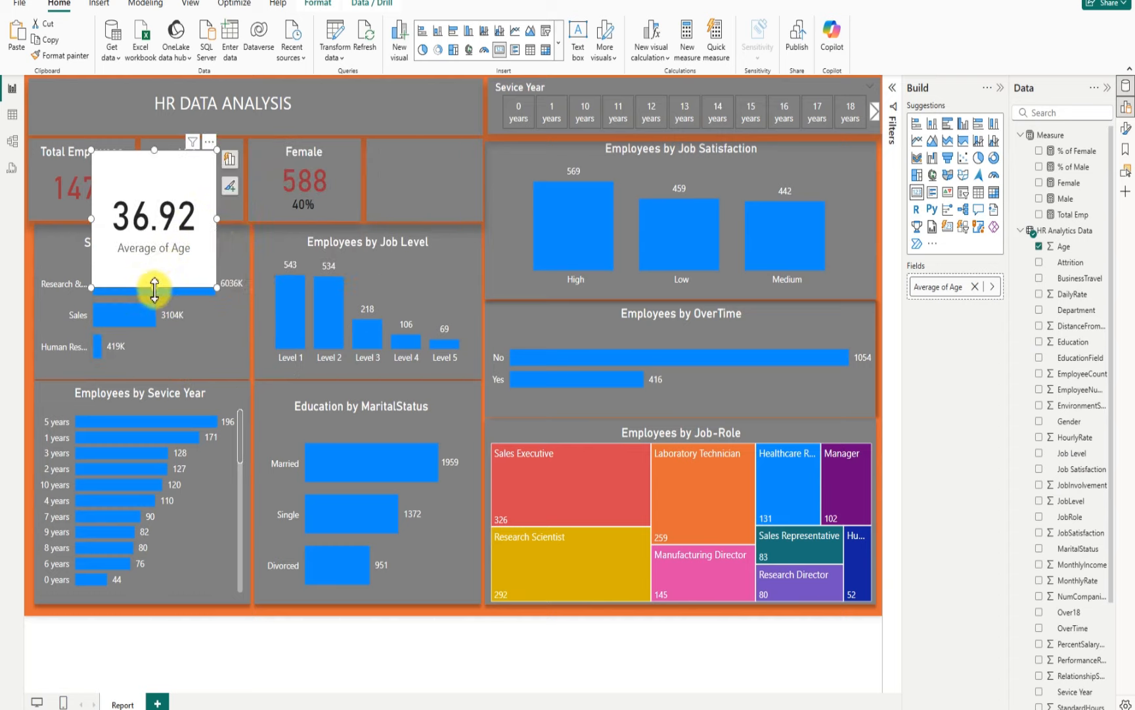
pyautogui.moveTo(156, 287); pyautogui.dragTo(465, 178)
pyautogui.moveTo(417, 210); pyautogui.dragTo(424, 195)
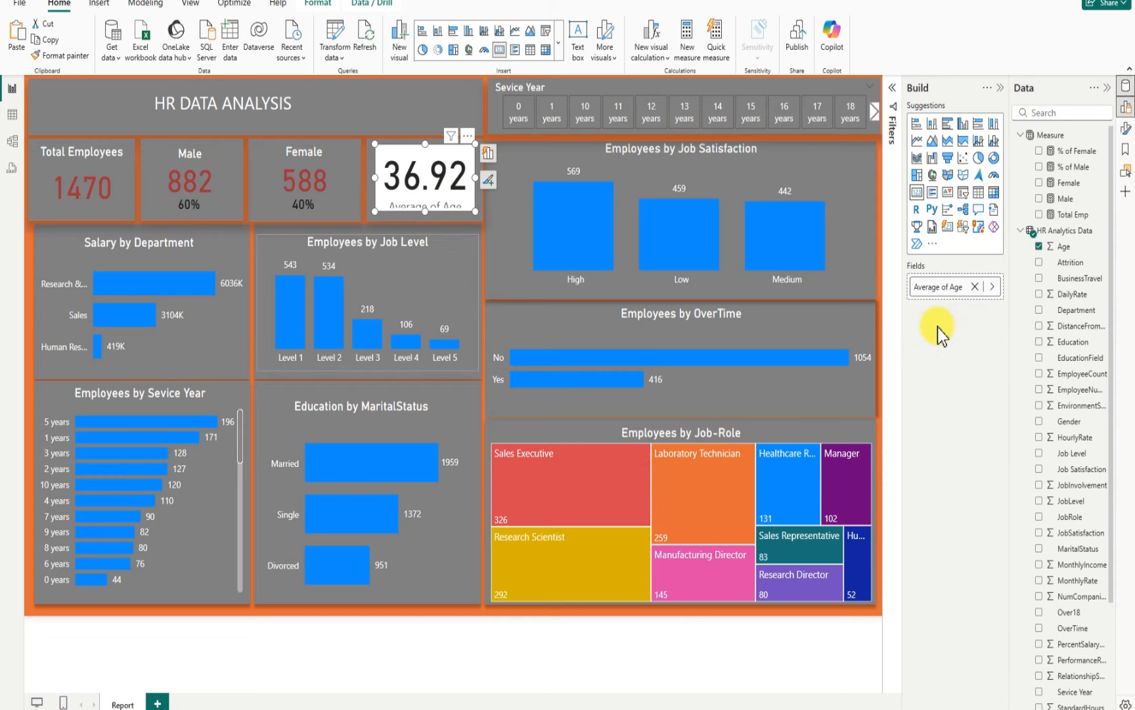
# Turn off the category label of the average age card
pyautogui.click(466, 135)
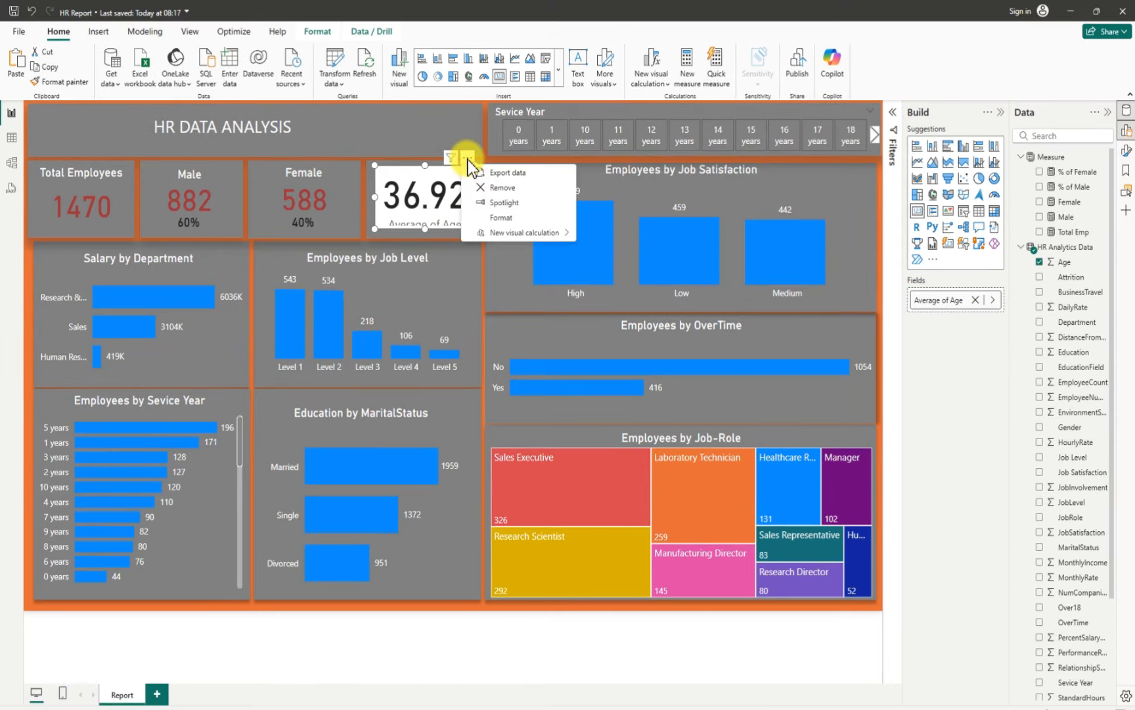
pyautogui.click(509, 218)
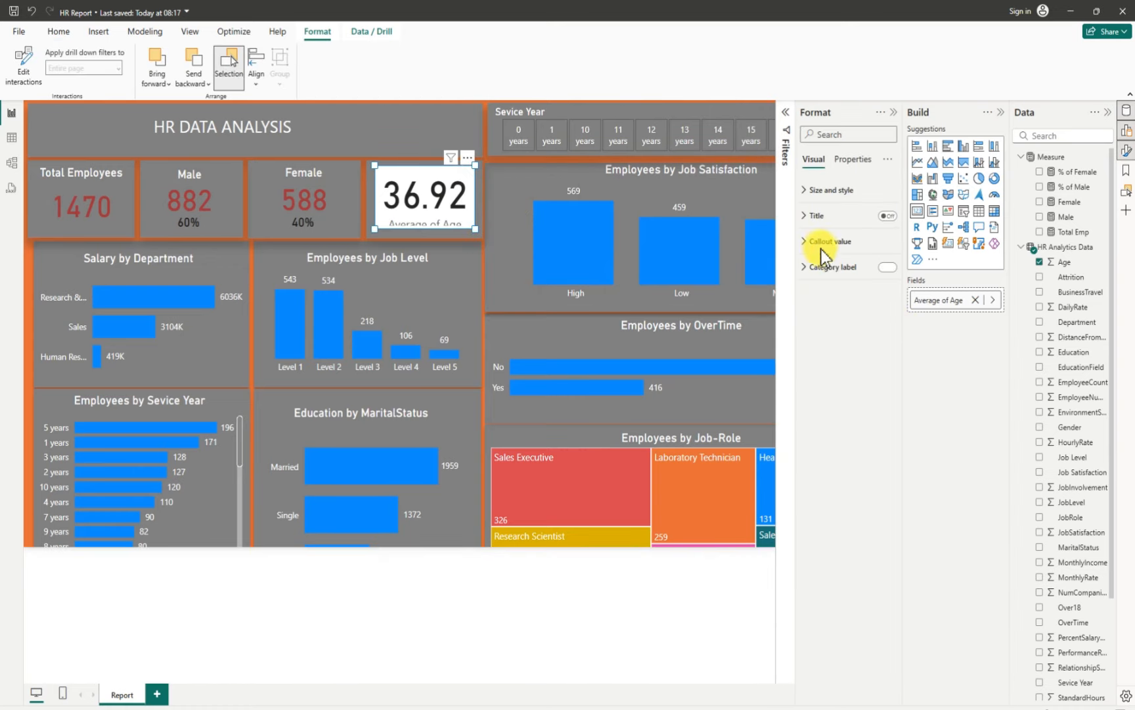
pyautogui.click(886, 268)
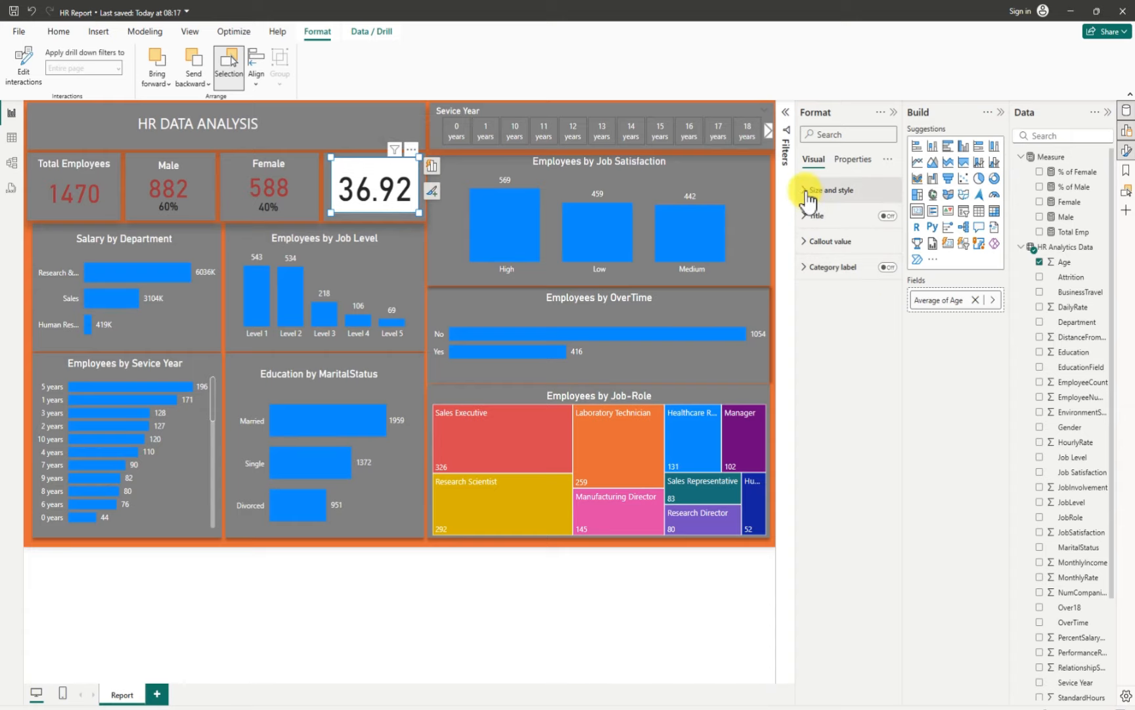
# Turn on the age card's title, set its text to Avg Age and color it white
pyautogui.click(887, 216)
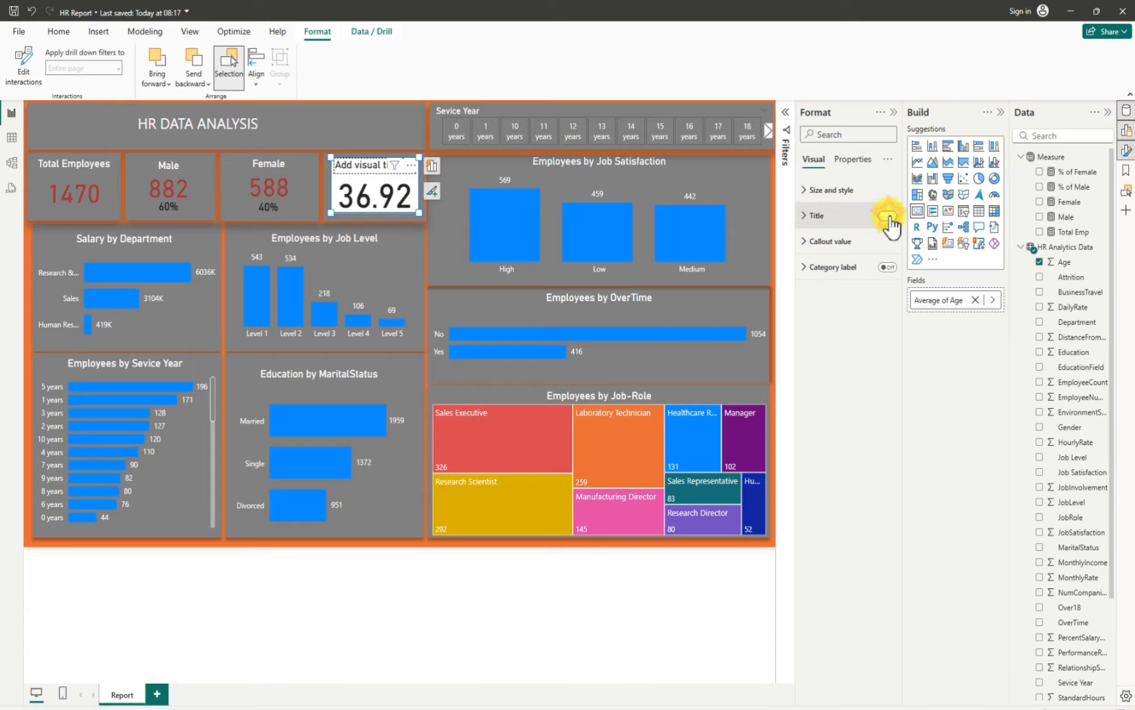
pyautogui.click(814, 217)
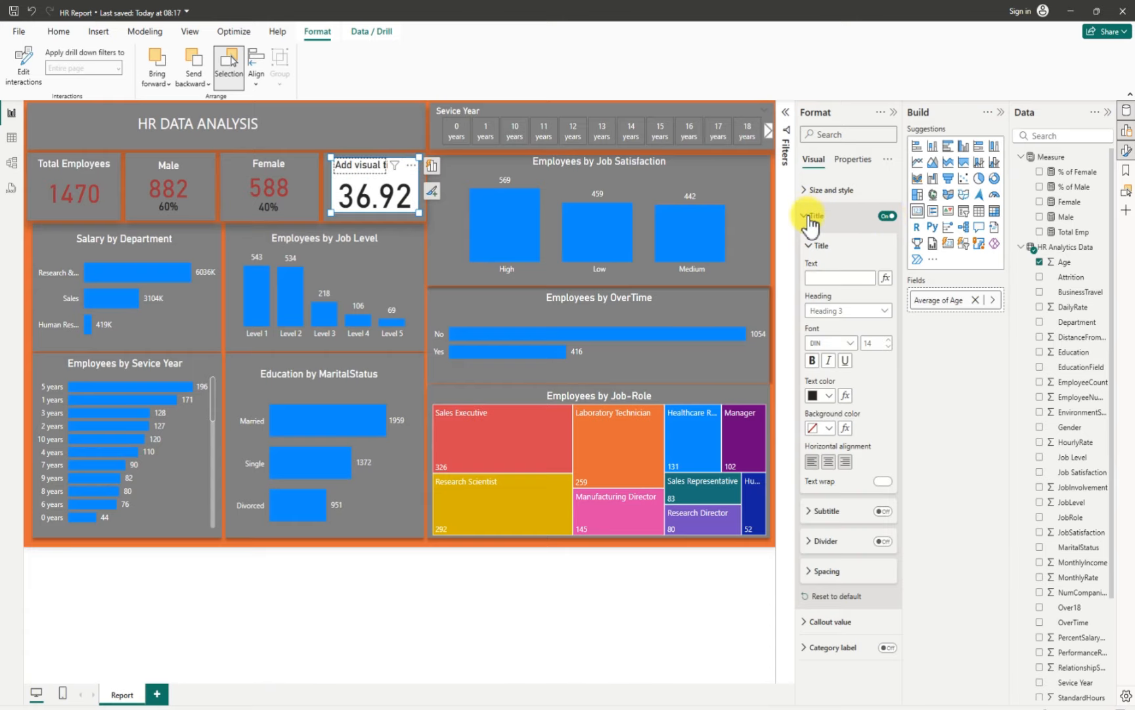
pyautogui.click(828, 277)
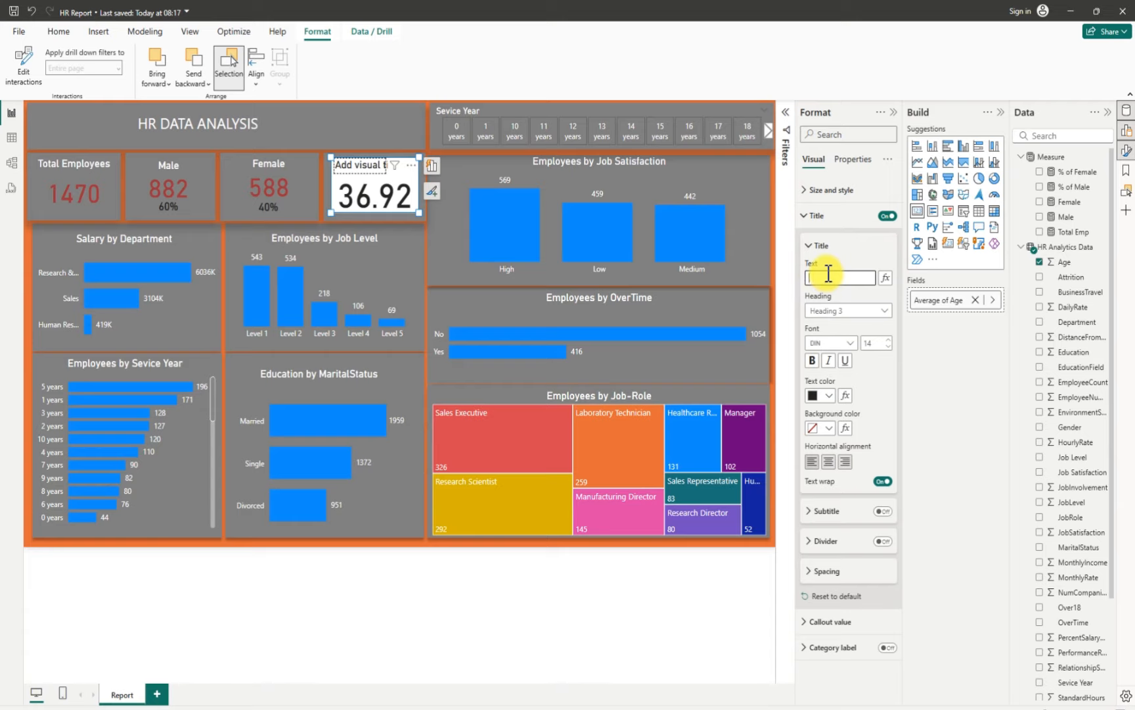
pyautogui.write('aV')
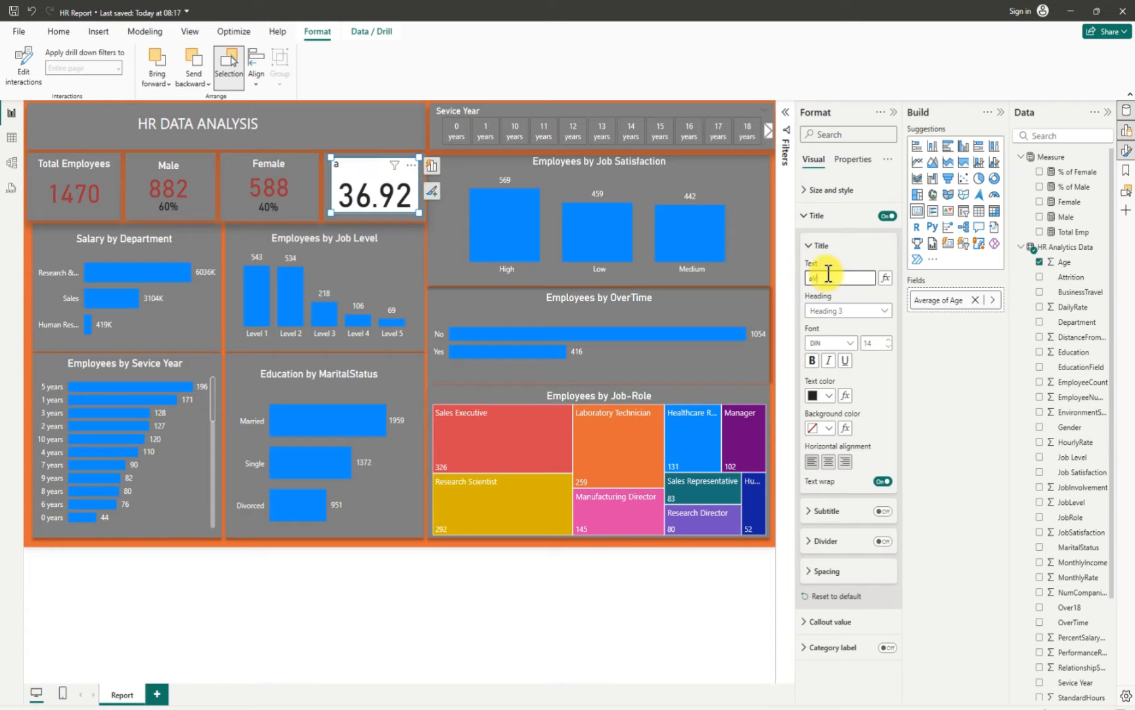
pyautogui.write('G aGE')
pyautogui.press('BackSpace')
pyautogui.press('BackSpace')
pyautogui.press('BackSpace')
pyautogui.press('BackSpace')
pyautogui.press('BackSpace')
pyautogui.write('Avg Age')
pyautogui.click(829, 397)
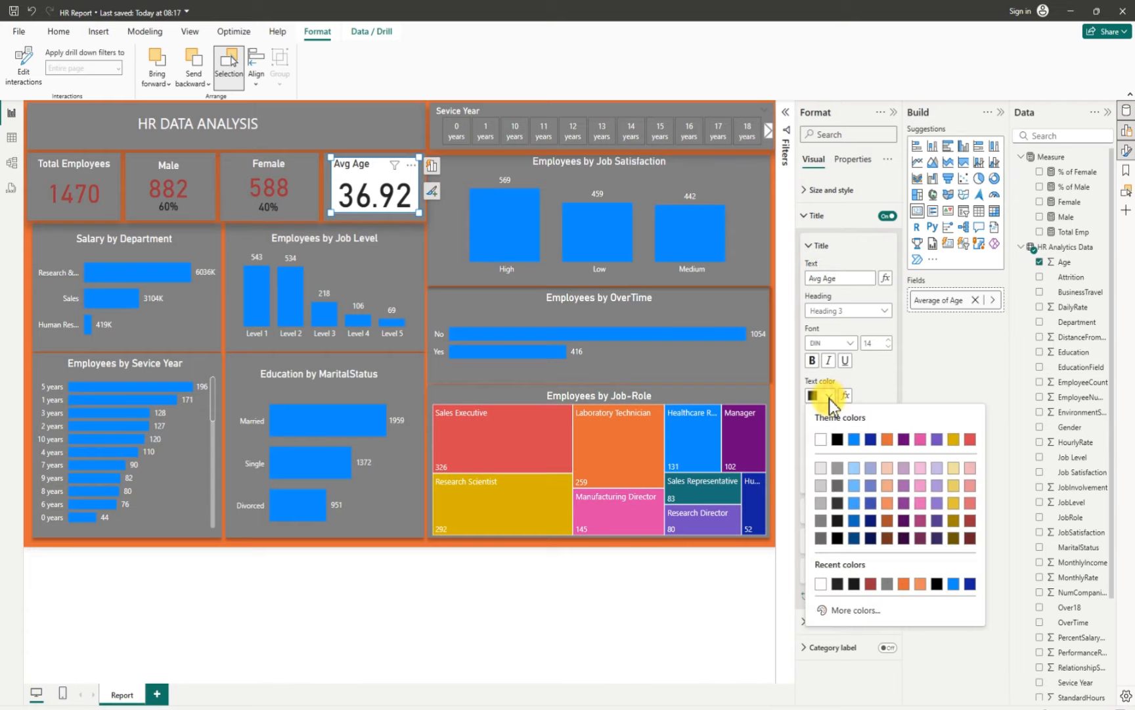
pyautogui.click(820, 439)
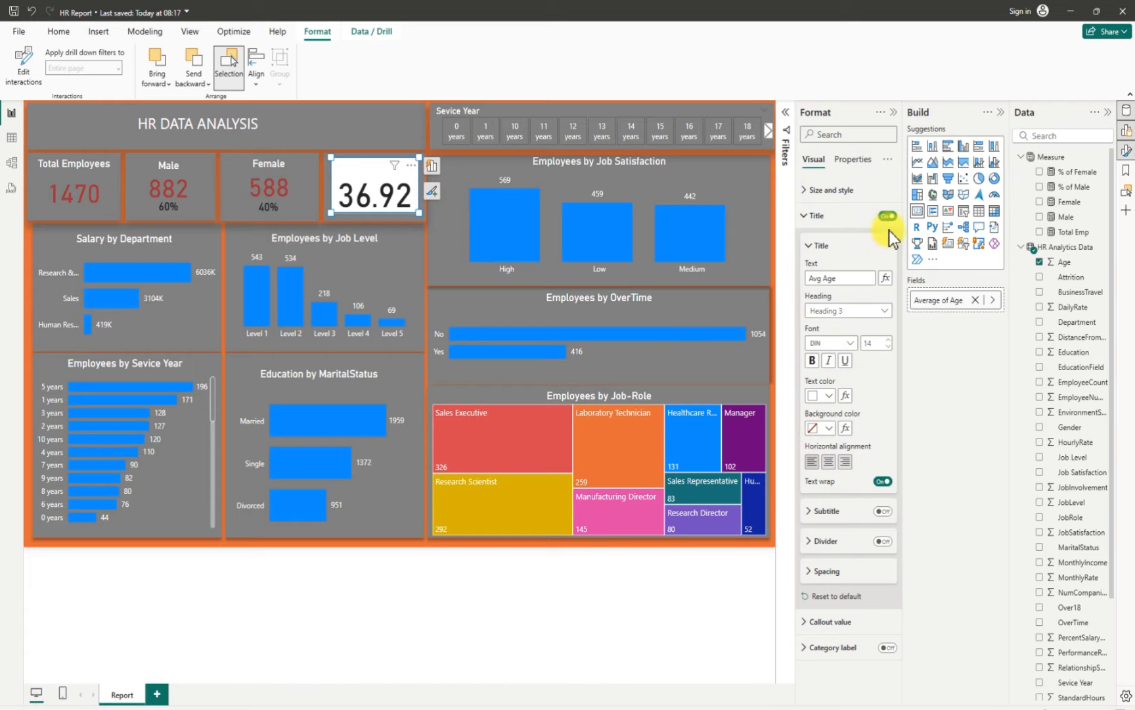
# Turn off the Avg Age card's background and color its callout value dark red like the other cards
pyautogui.click(812, 191)
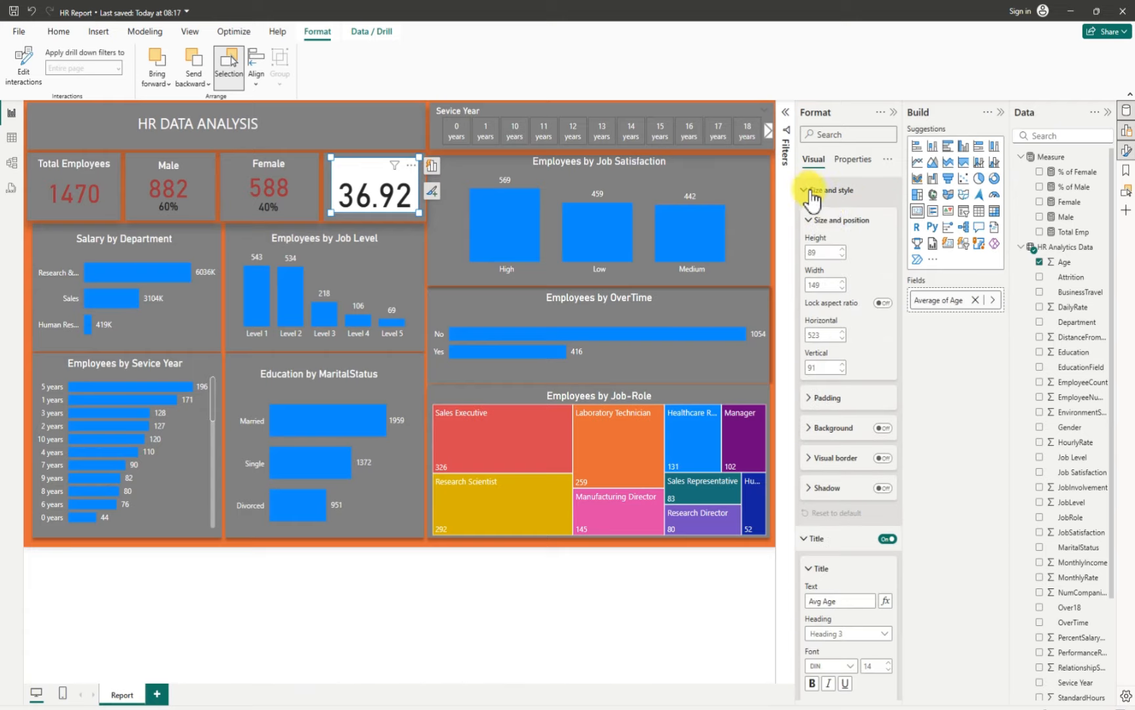
pyautogui.click(883, 428)
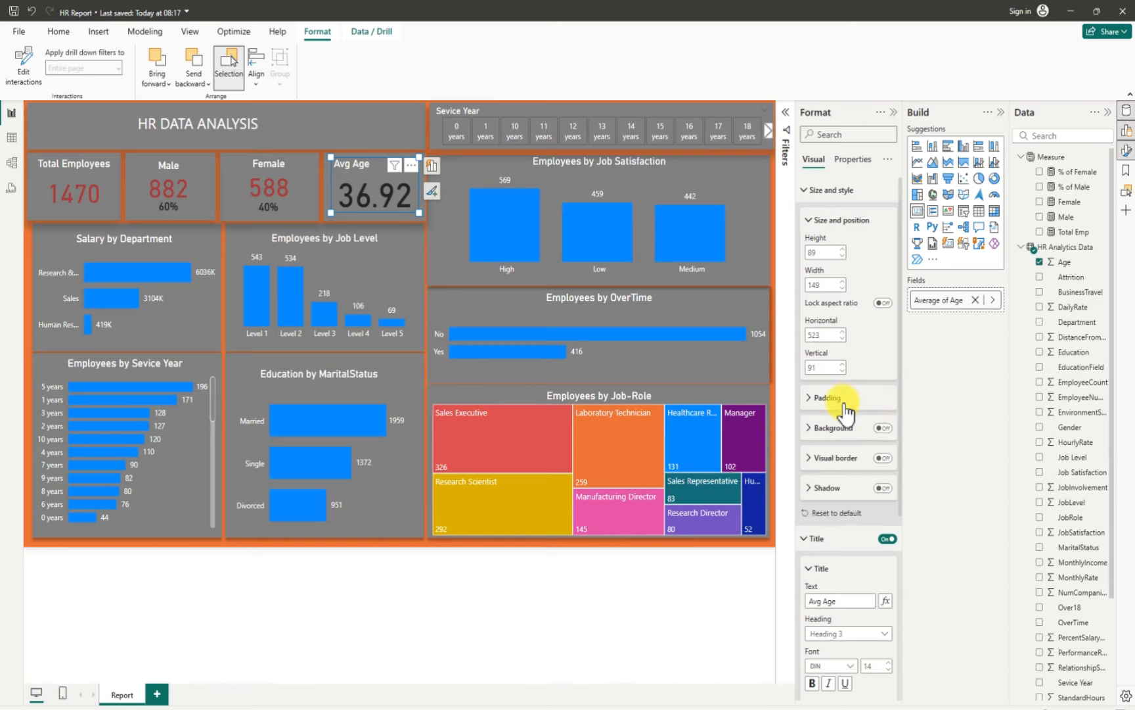
pyautogui.scroll(-4, 830, 531)
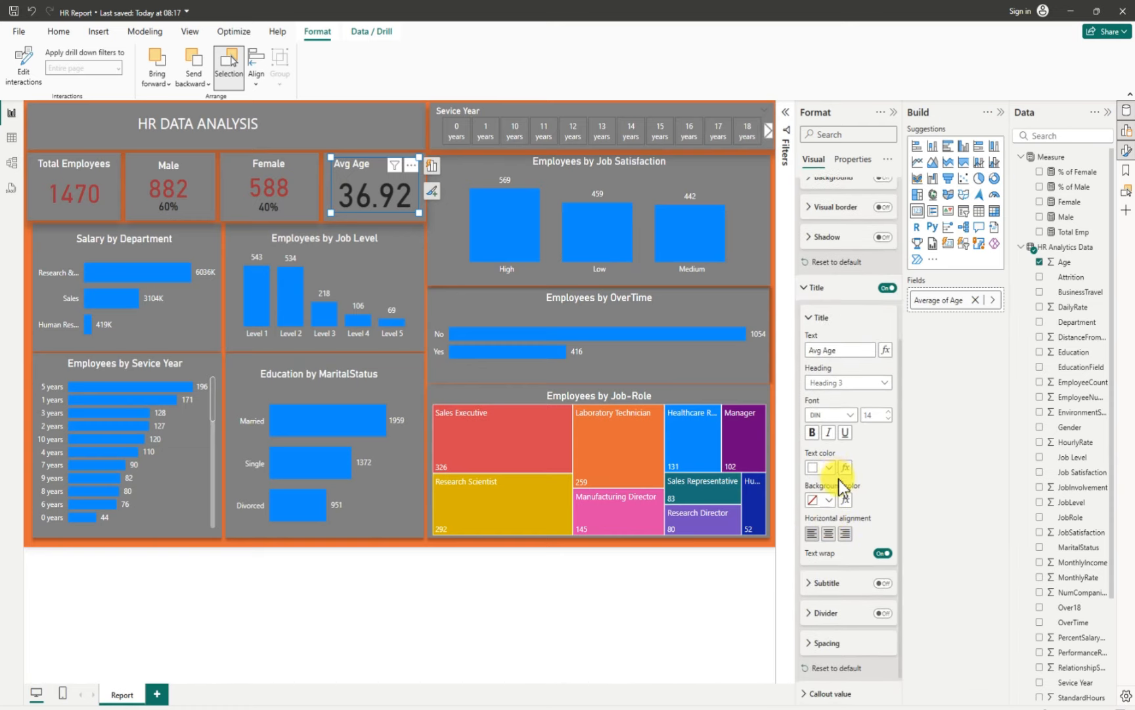
pyautogui.scroll(-1, 836, 479)
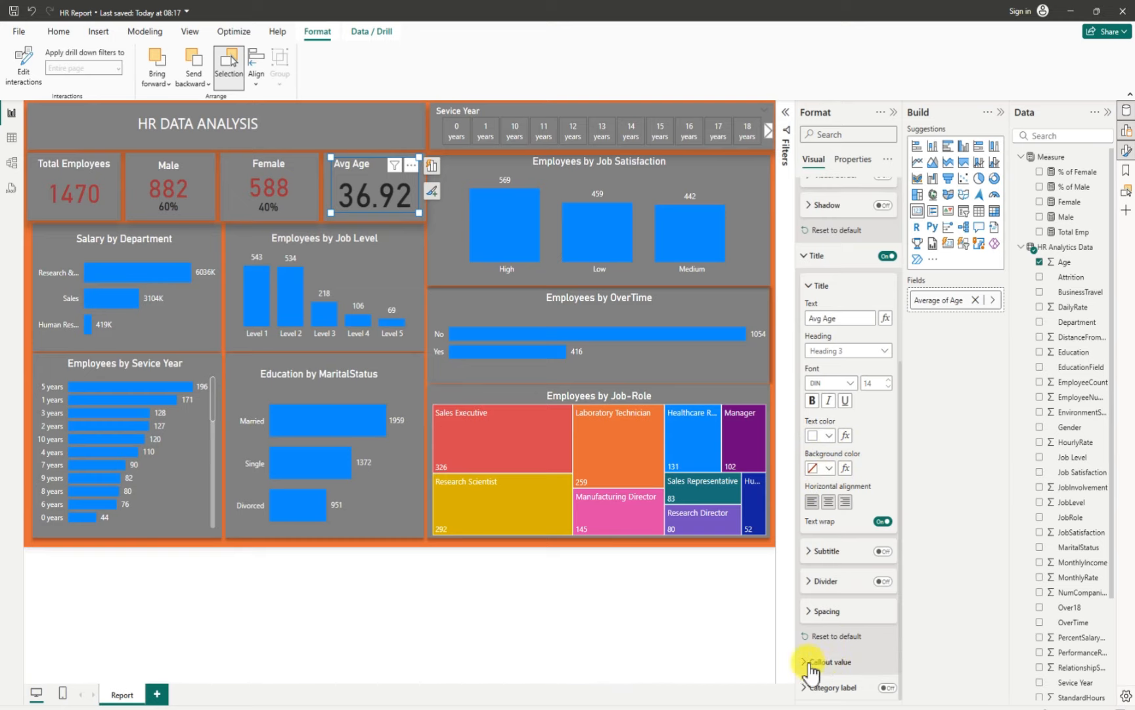
pyautogui.click(841, 660)
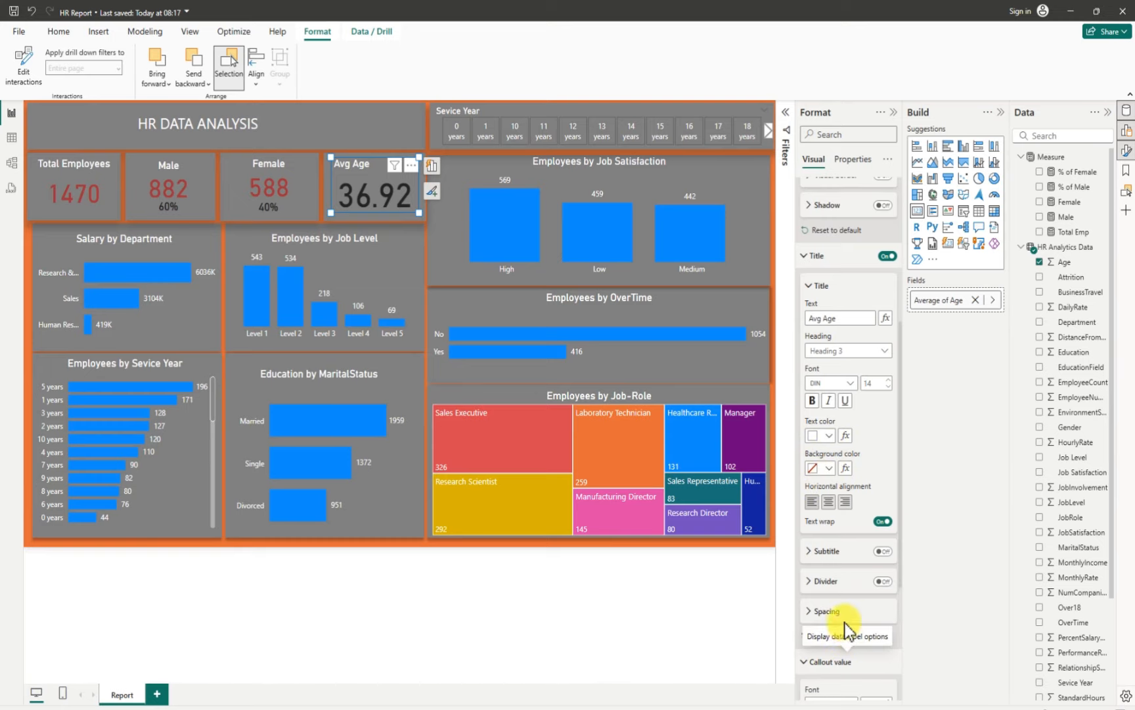
pyautogui.scroll(-3, 844, 624)
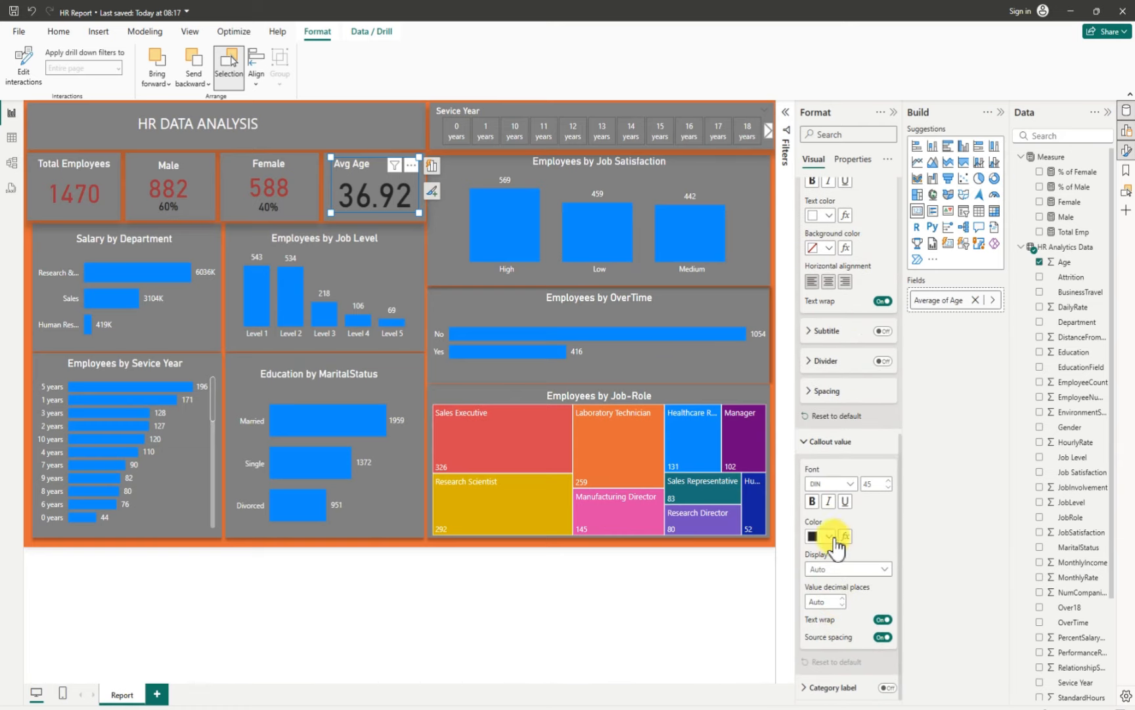
pyautogui.click(830, 536)
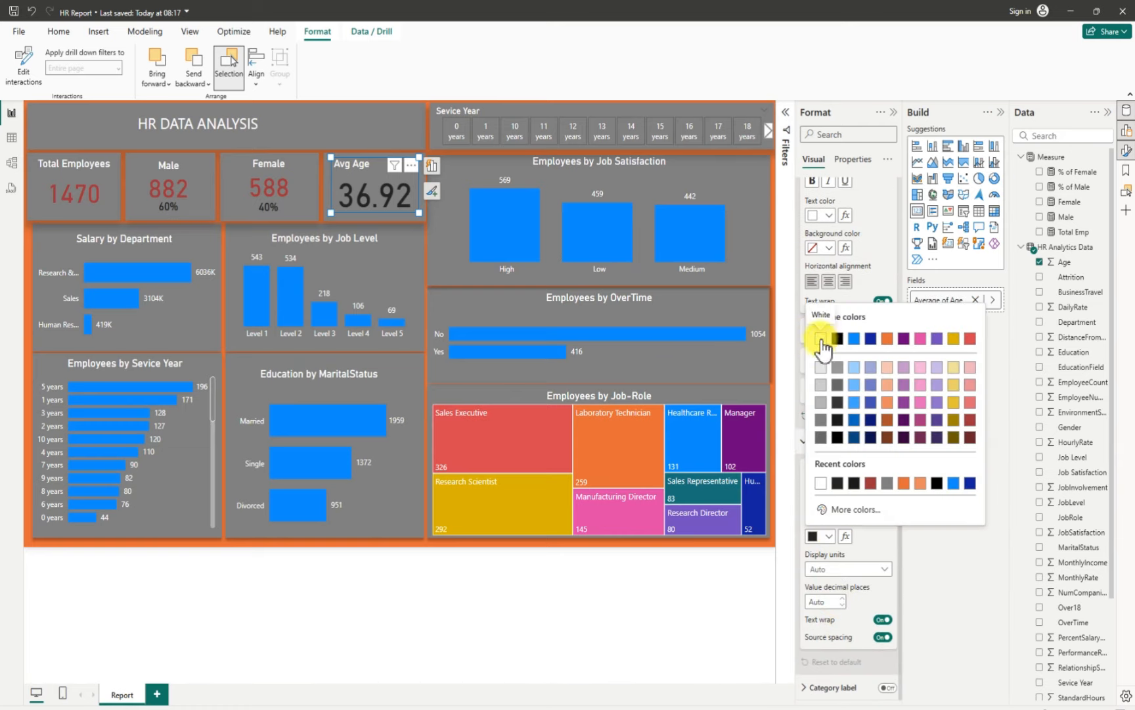
pyautogui.click(971, 421)
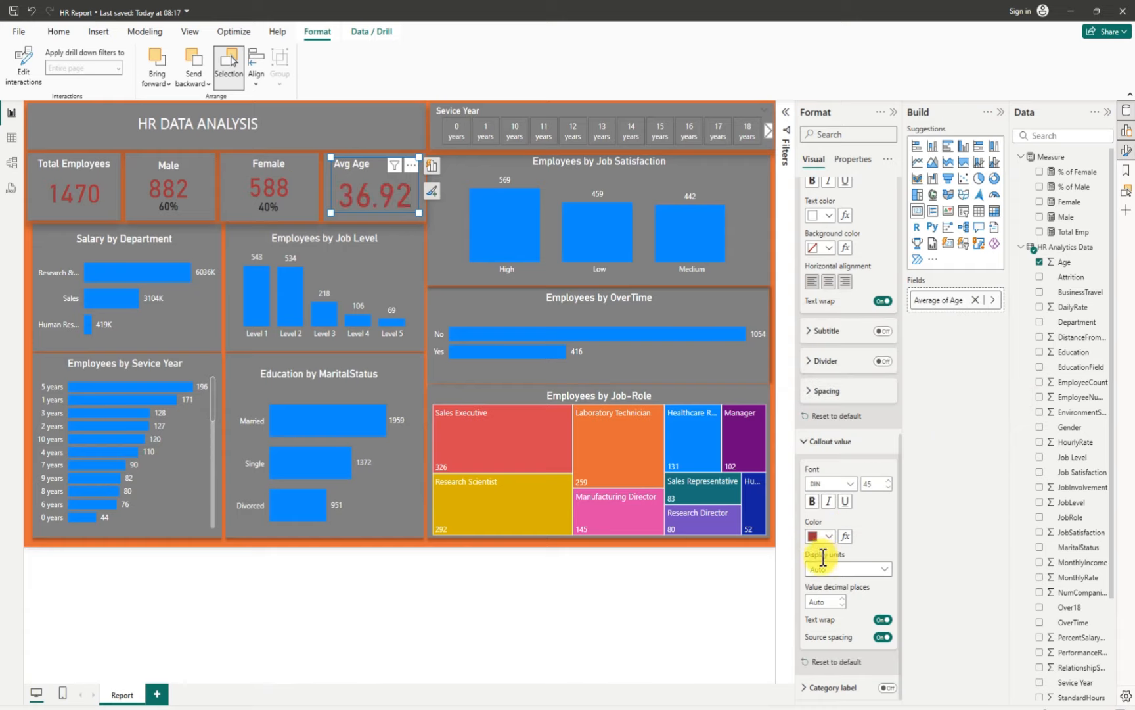
# Set the Avg Age callout value's display units to None and its decimal places to 0
pyautogui.click(886, 571)
pyautogui.click(825, 600)
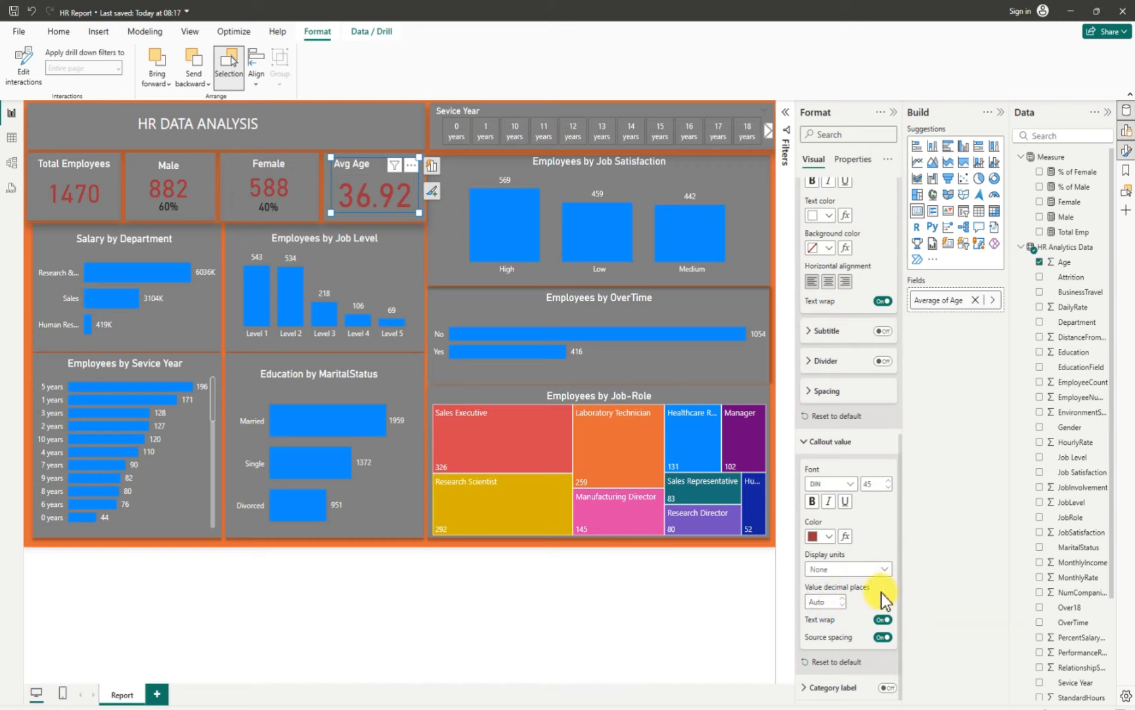
pyautogui.click(836, 601)
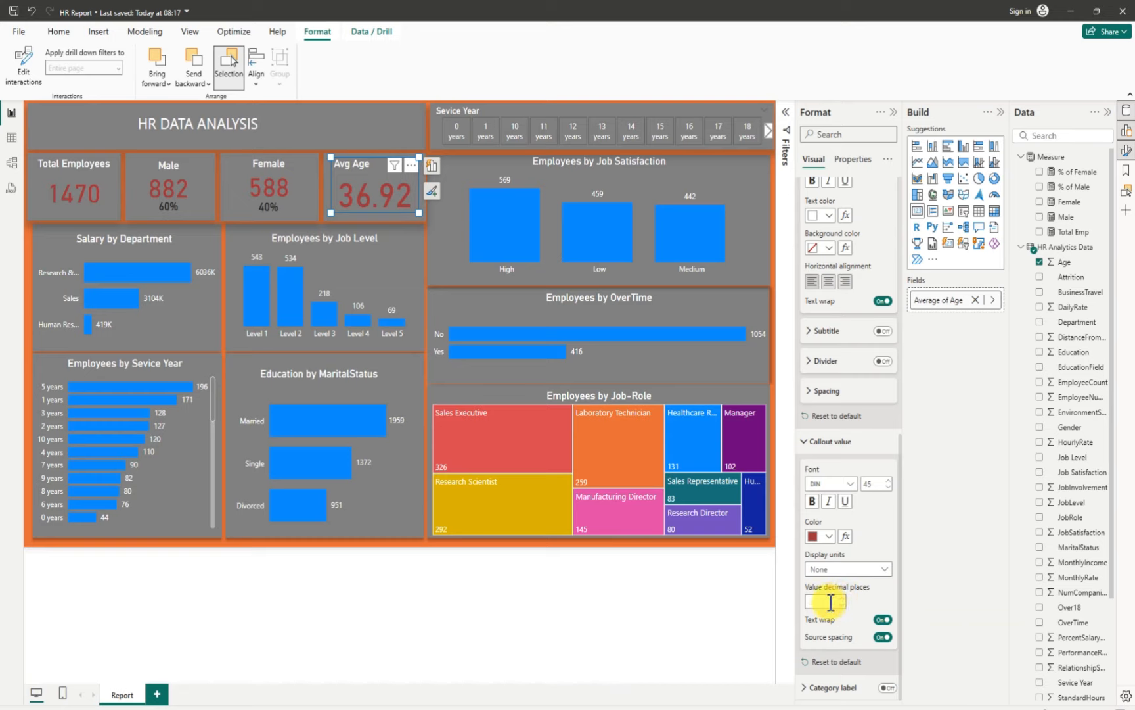
pyautogui.write('0')
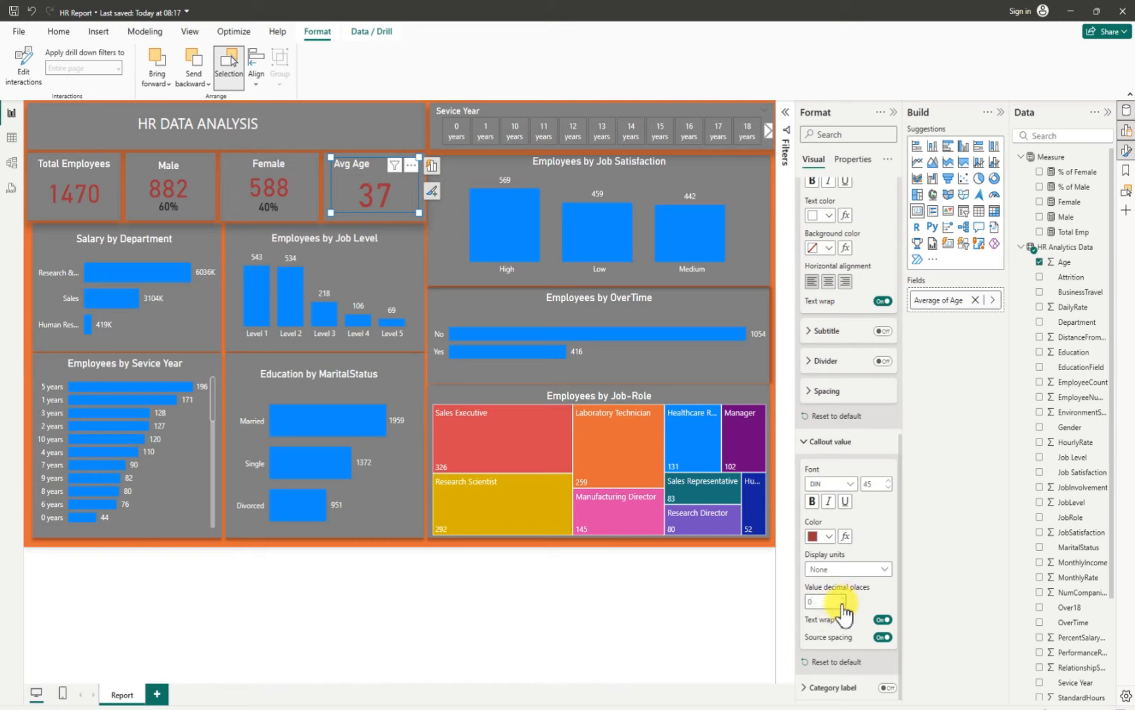
pyautogui.click(747, 578)
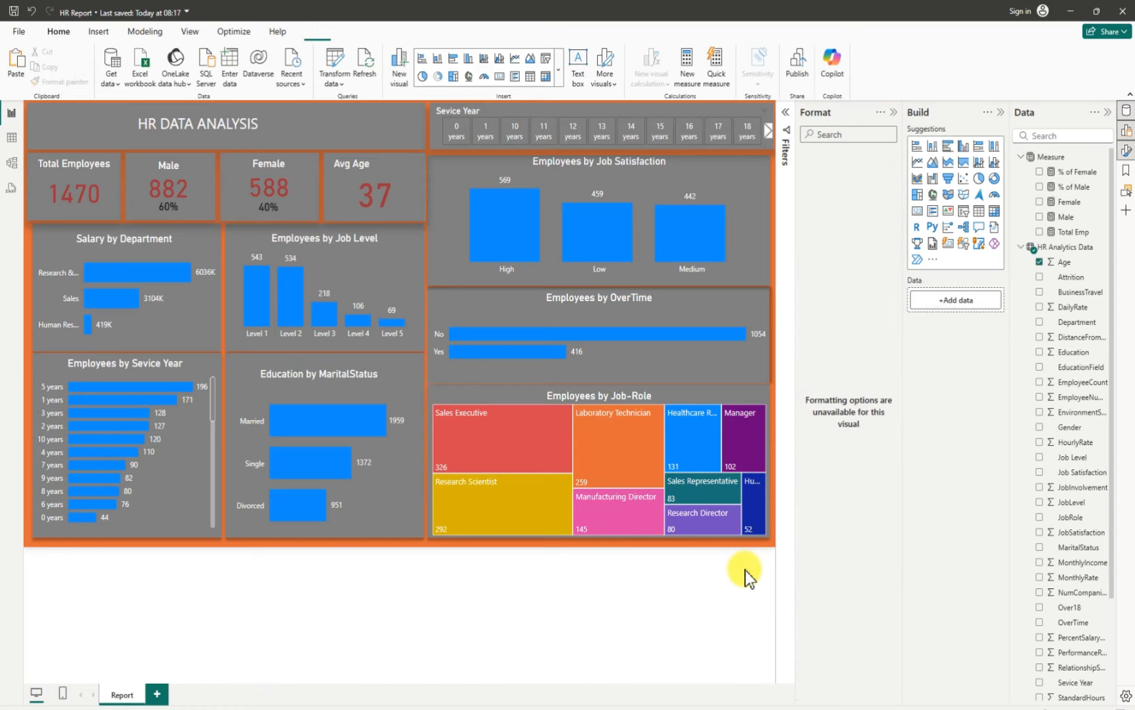
# Center the title of the Avg Age card horizontally
pyautogui.click(340, 165)
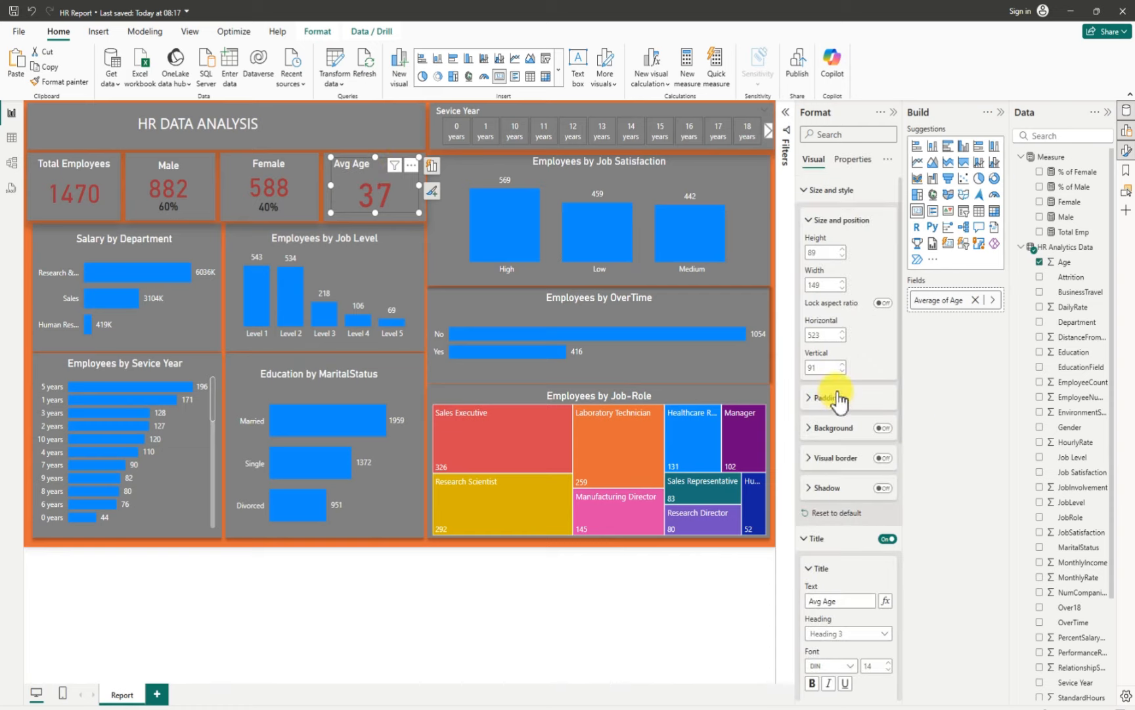
pyautogui.scroll(-1, 841, 410)
pyautogui.scroll(-3, 843, 415)
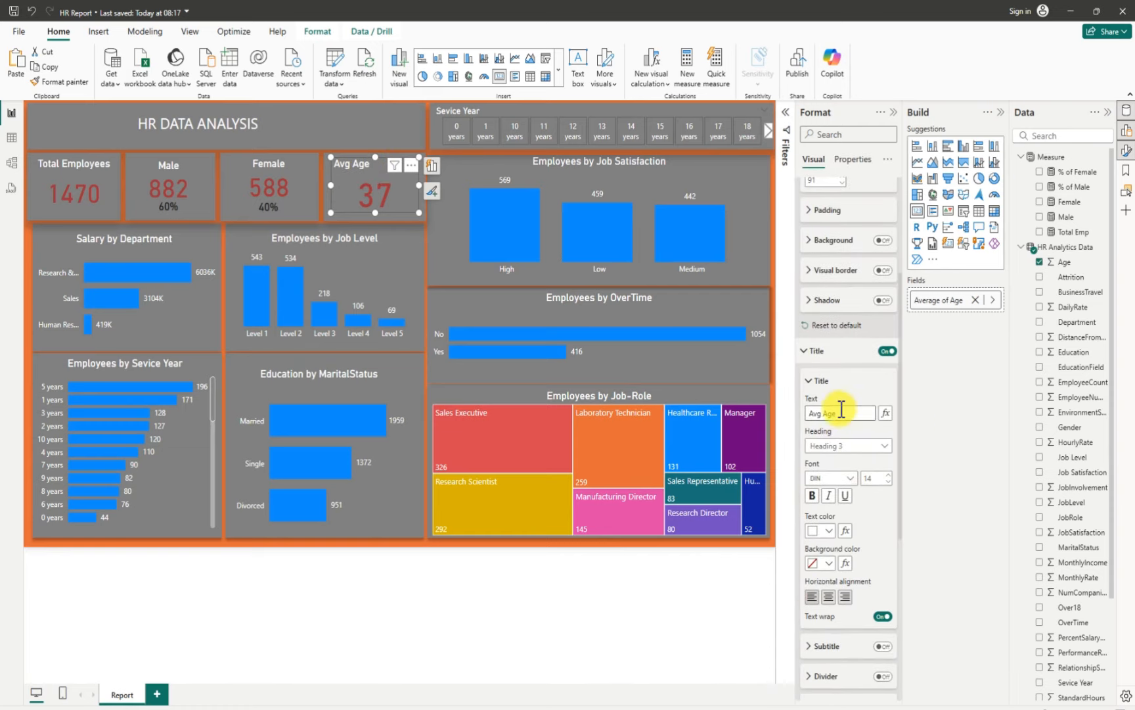
pyautogui.click(830, 598)
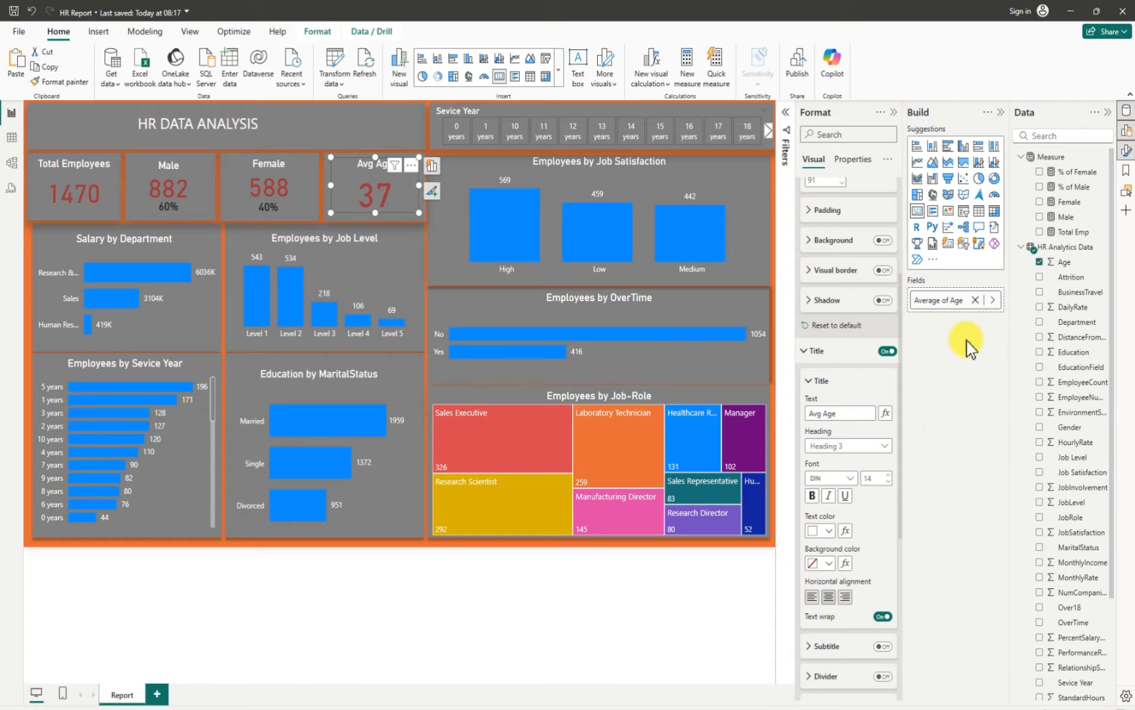
# Collapse the Format, Build and Data panes to enlarge the report canvas
pyautogui.click(895, 112)
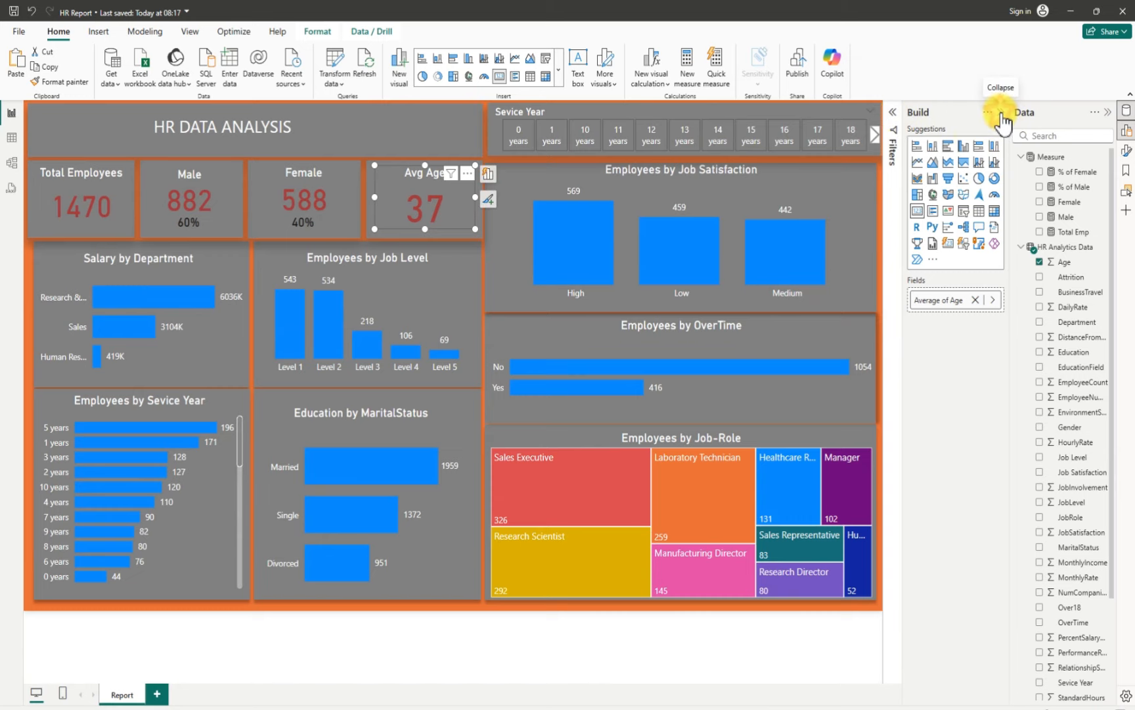
pyautogui.click(1000, 113)
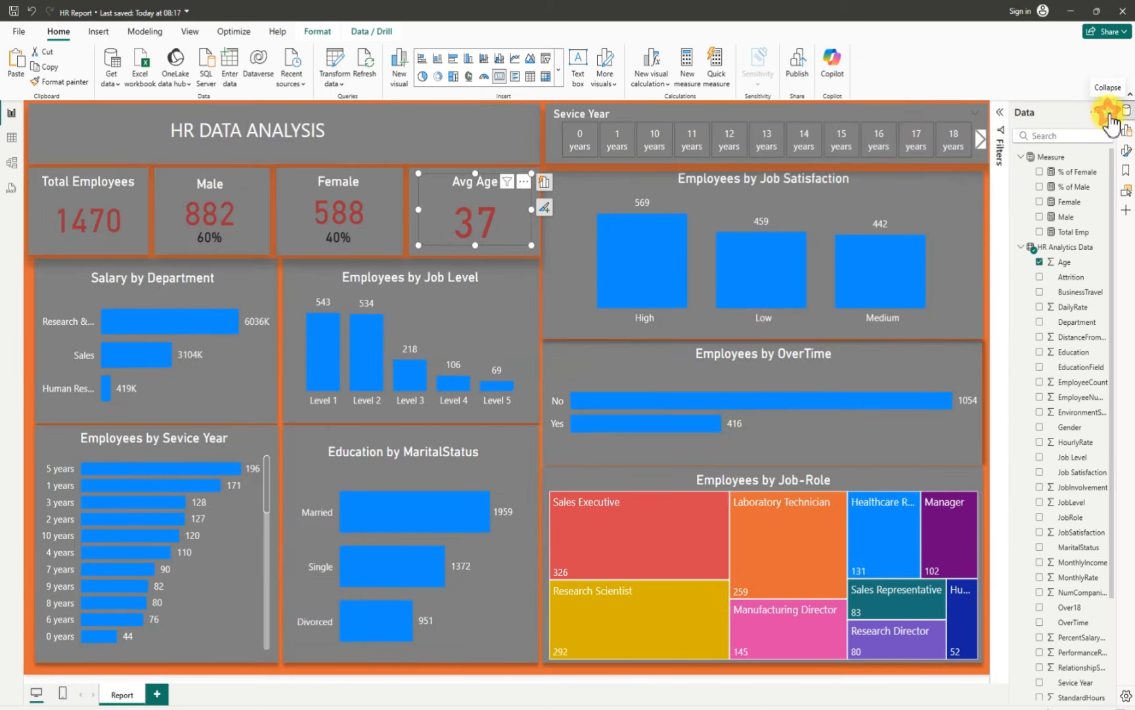
pyautogui.click(1107, 115)
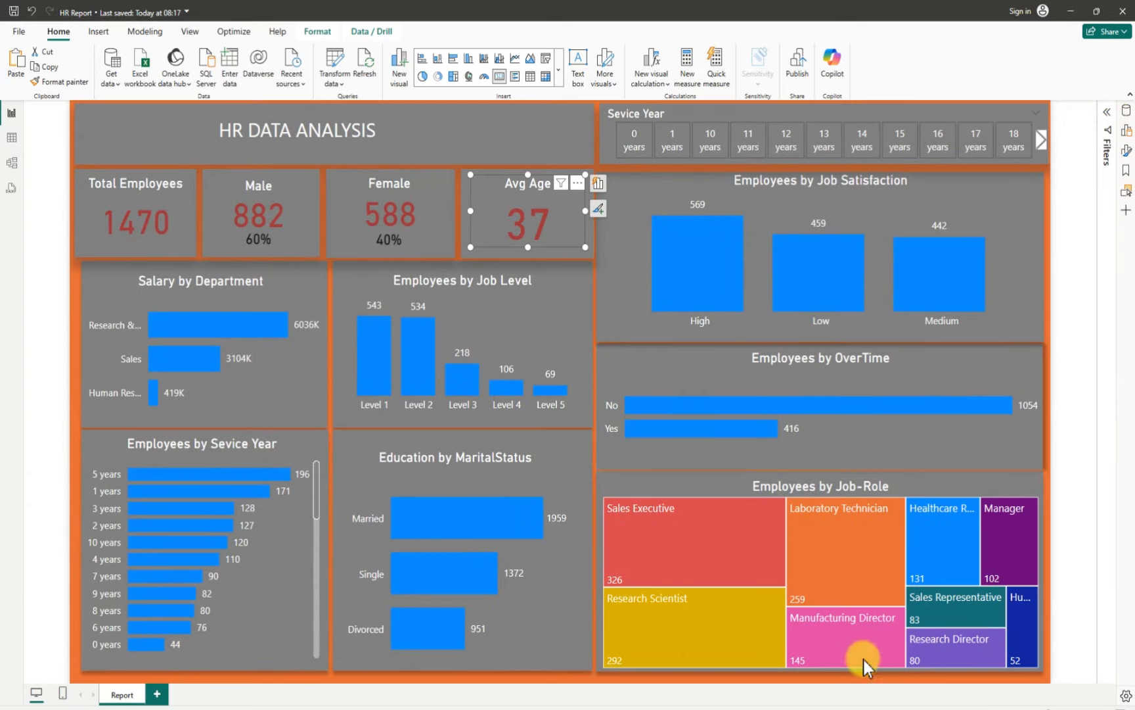
# Filter the dashboard to 1 years with the Sevice Year slicer and inspect the tooltip of the Employees by Sevice Year bar
pyautogui.click(608, 687)
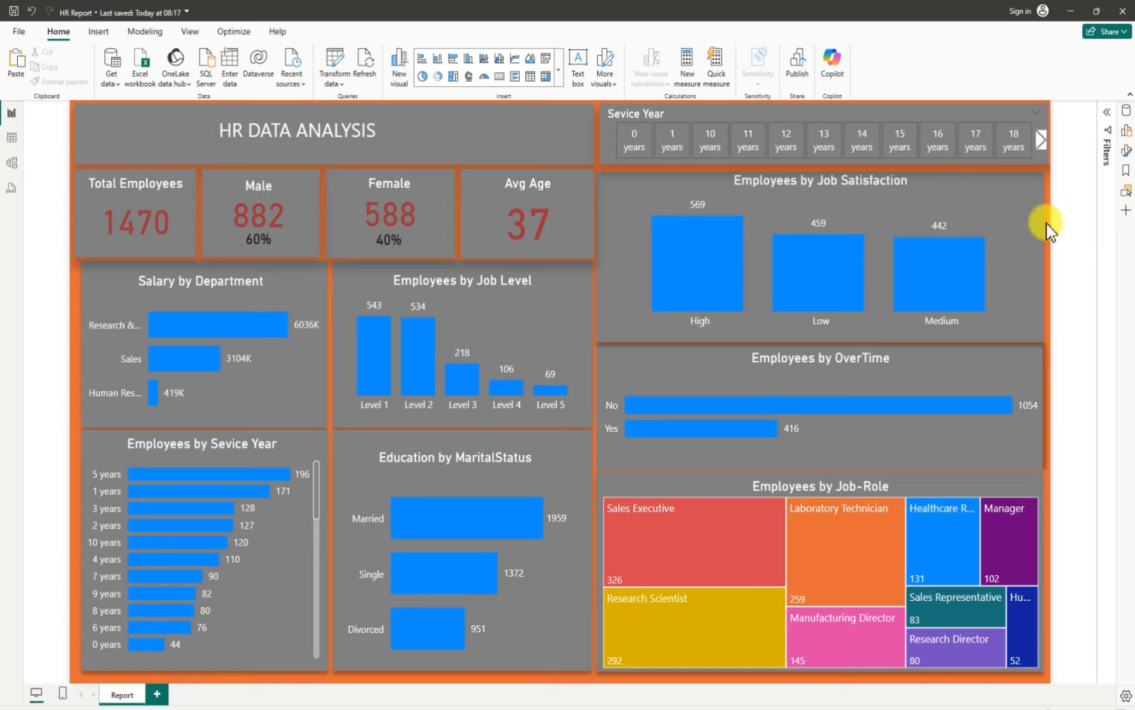
pyautogui.click(679, 147)
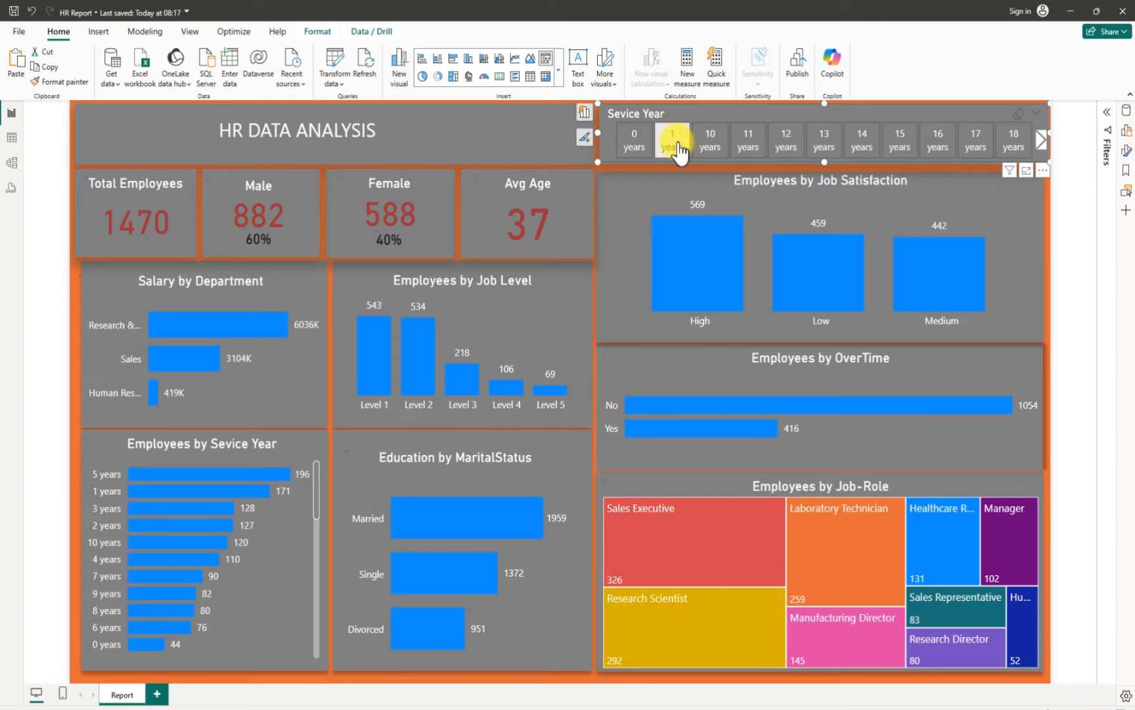
pyautogui.click(679, 147)
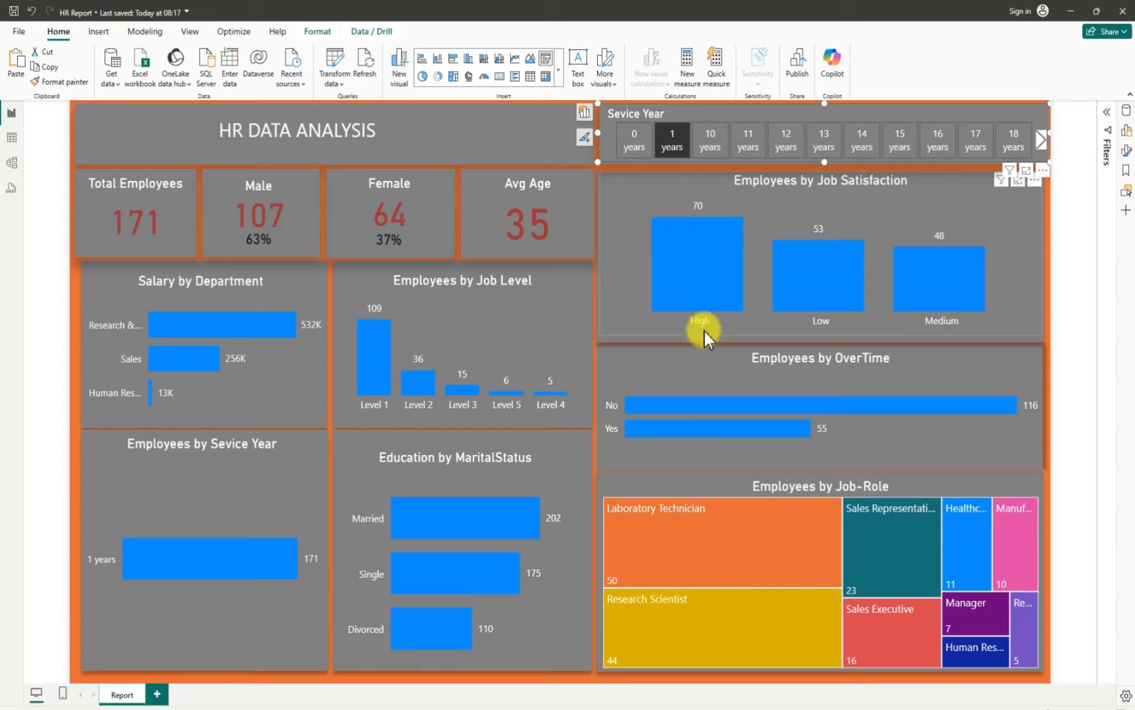
pyautogui.moveTo(702, 259)
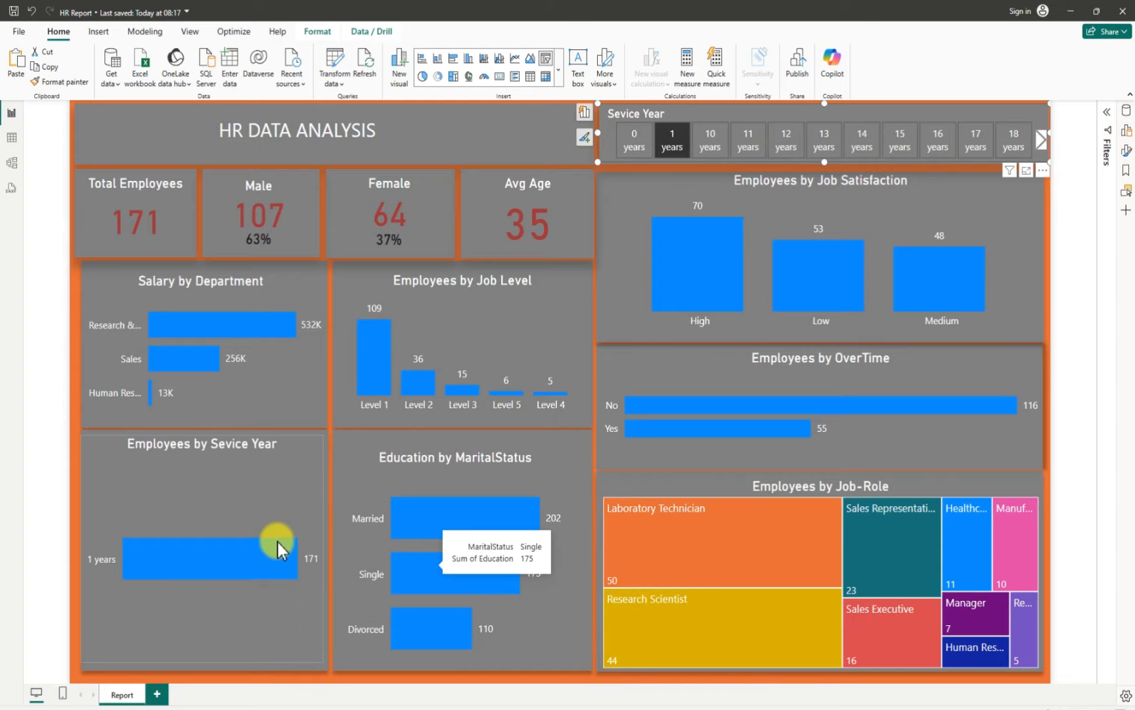
pyautogui.moveTo(280, 559)
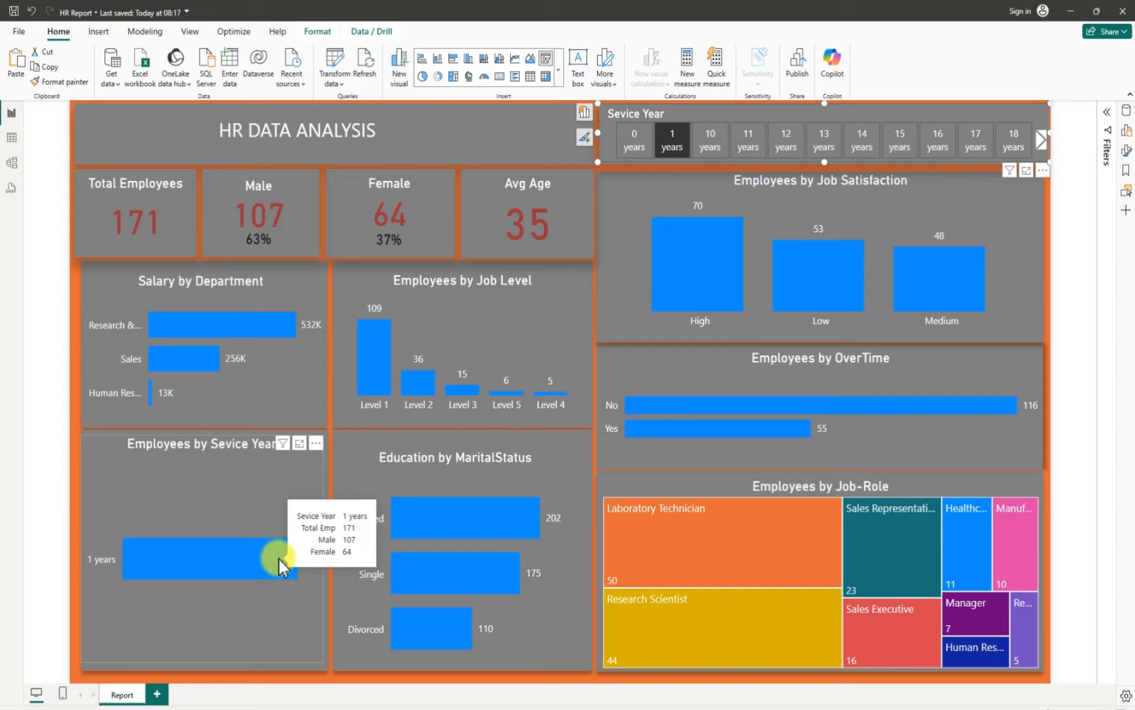
# Clear the 1 years selection in the Sevice Year slicer and deselect the slicer
pyautogui.click(682, 144)
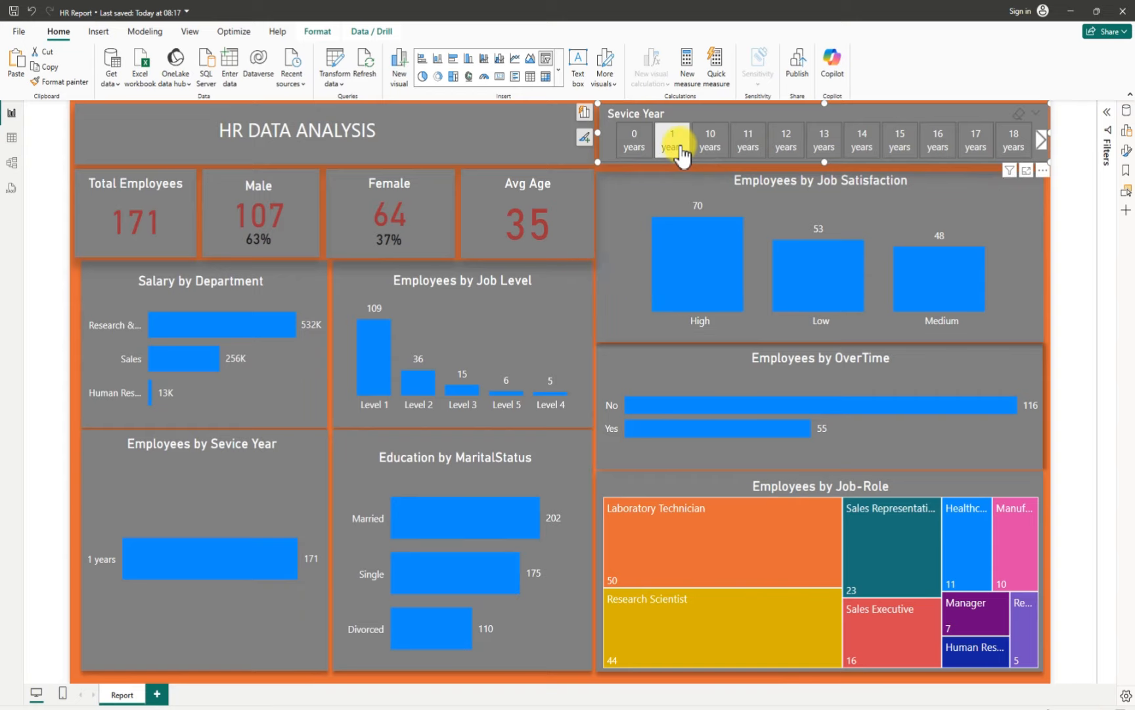
pyautogui.click(682, 150)
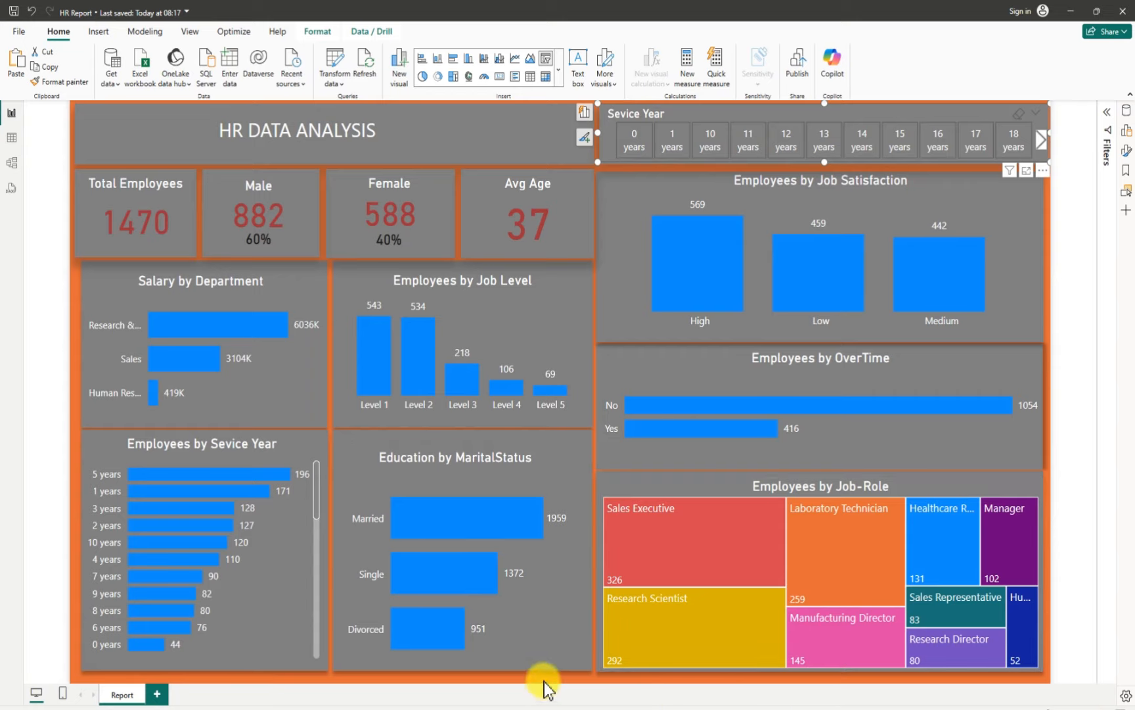
pyautogui.click(615, 680)
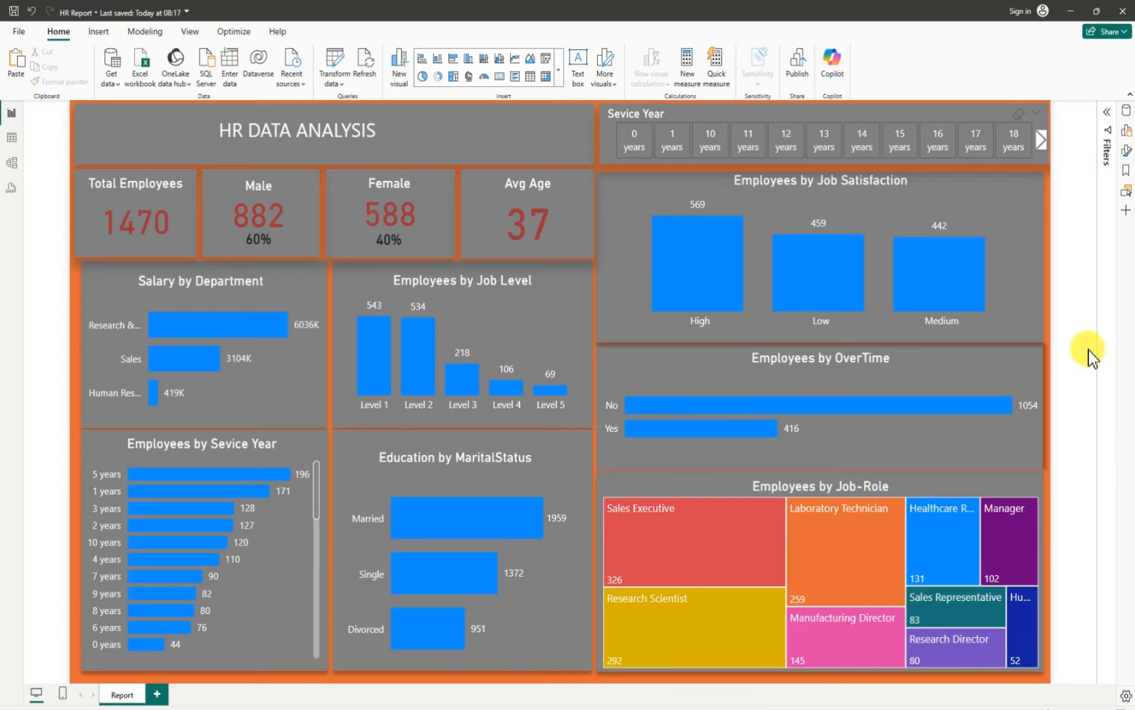